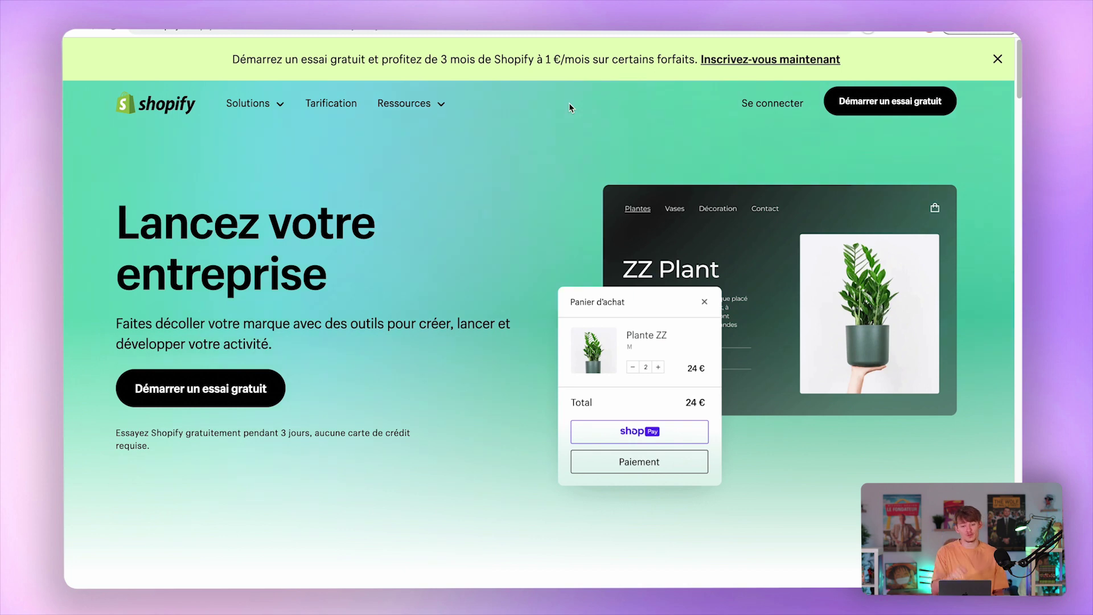
Note the 1 €/month banner offer, then start the free trial with 'Démarrer un essai gratuit'.
{"action": "left_click_drag", "start_coordinate": [545, 59], "coordinate": [566, 59]}
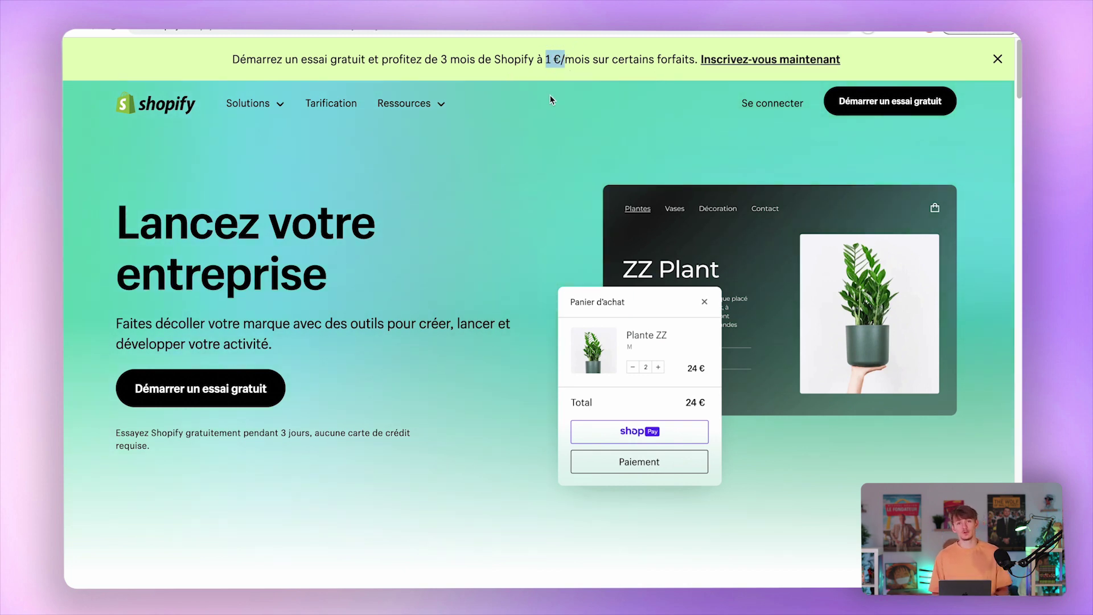
{"action": "left_click", "coordinate": [533, 167]}
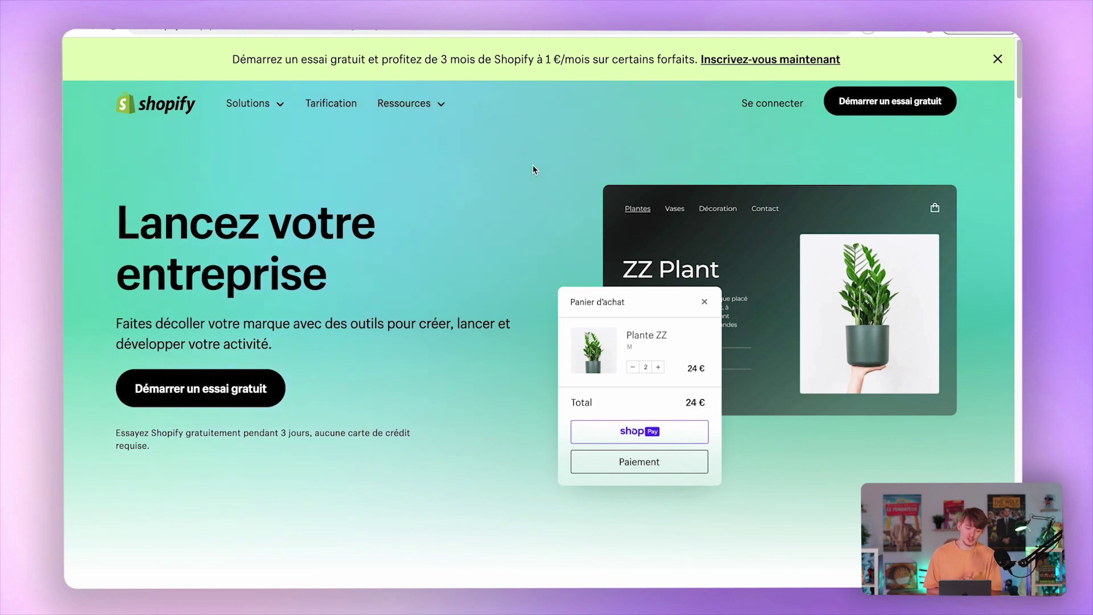
{"action": "left_click", "coordinate": [192, 397]}
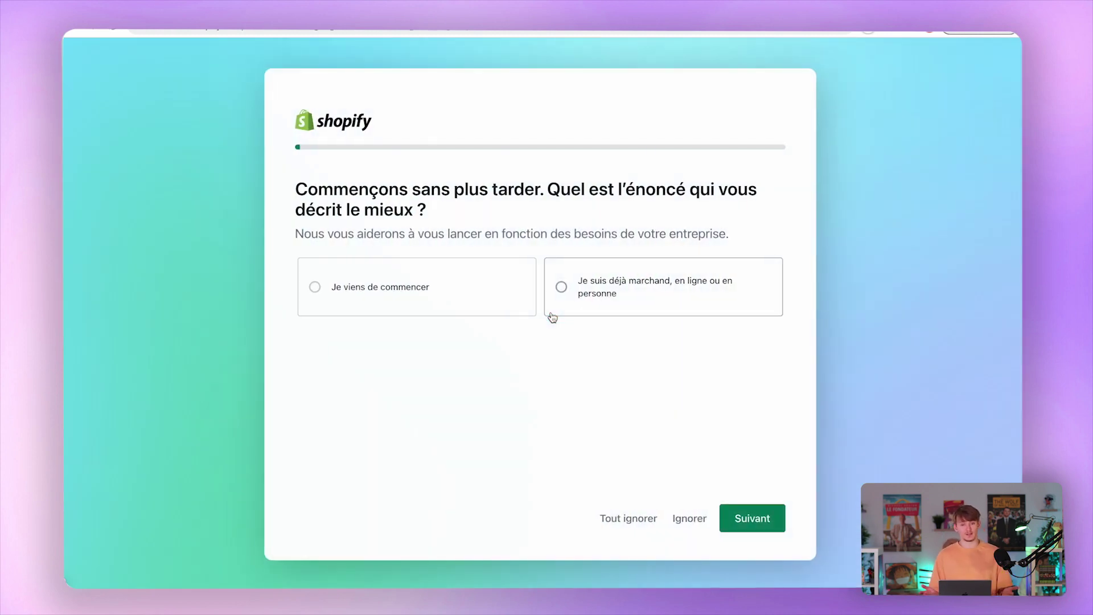
Answer onboarding with 'Je viens de commencer' and skip past the sales channels question.
{"action": "left_click", "coordinate": [442, 284]}
{"action": "left_click", "coordinate": [761, 517]}
{"action": "left_click", "coordinate": [750, 516]}
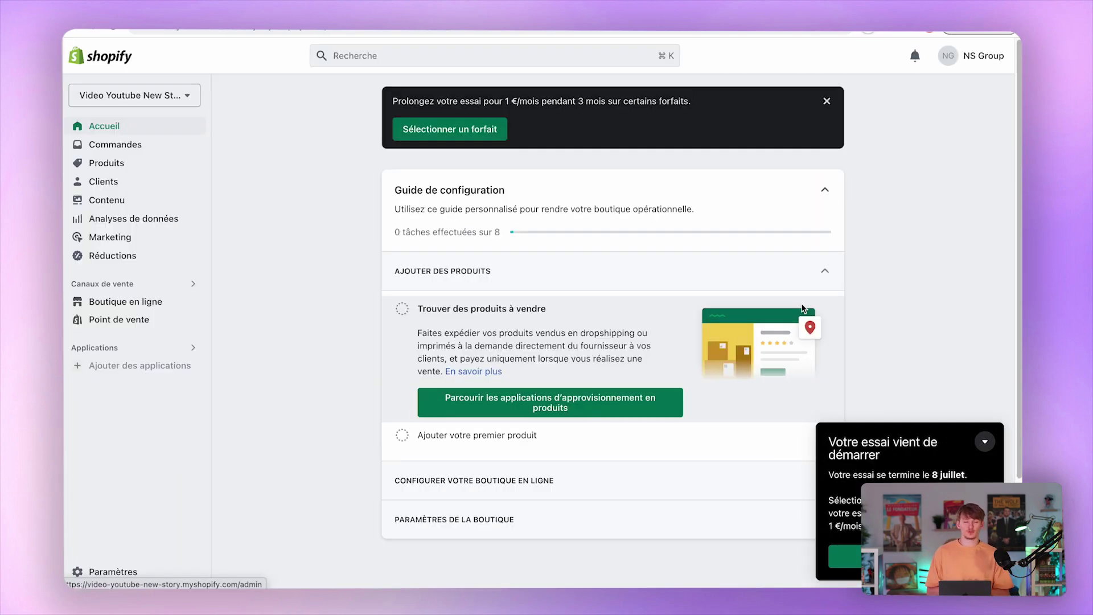
Review the Basic plan's 1 € per month introductory price, then return to the admin home.
{"action": "left_click", "coordinate": [984, 441]}
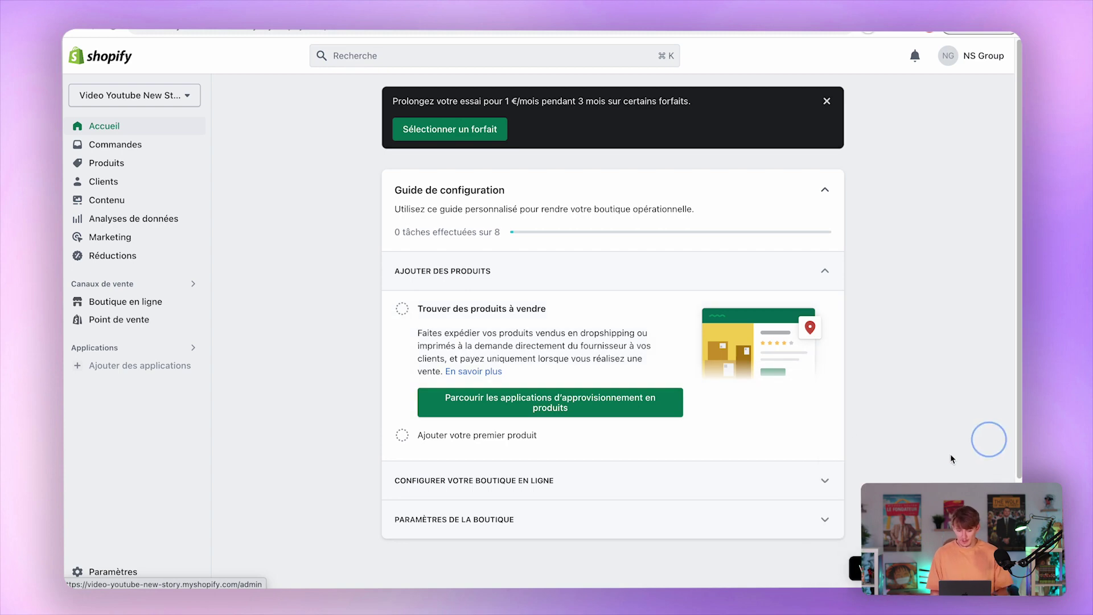
{"action": "left_click", "coordinate": [464, 141]}
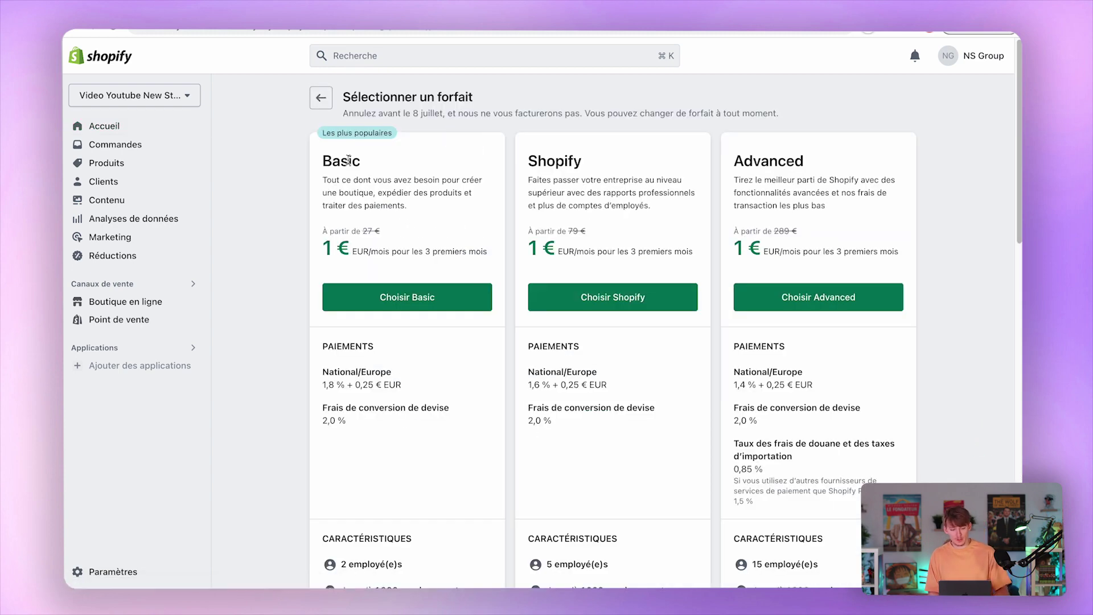
{"action": "left_click_drag", "start_coordinate": [320, 155], "coordinate": [413, 231]}
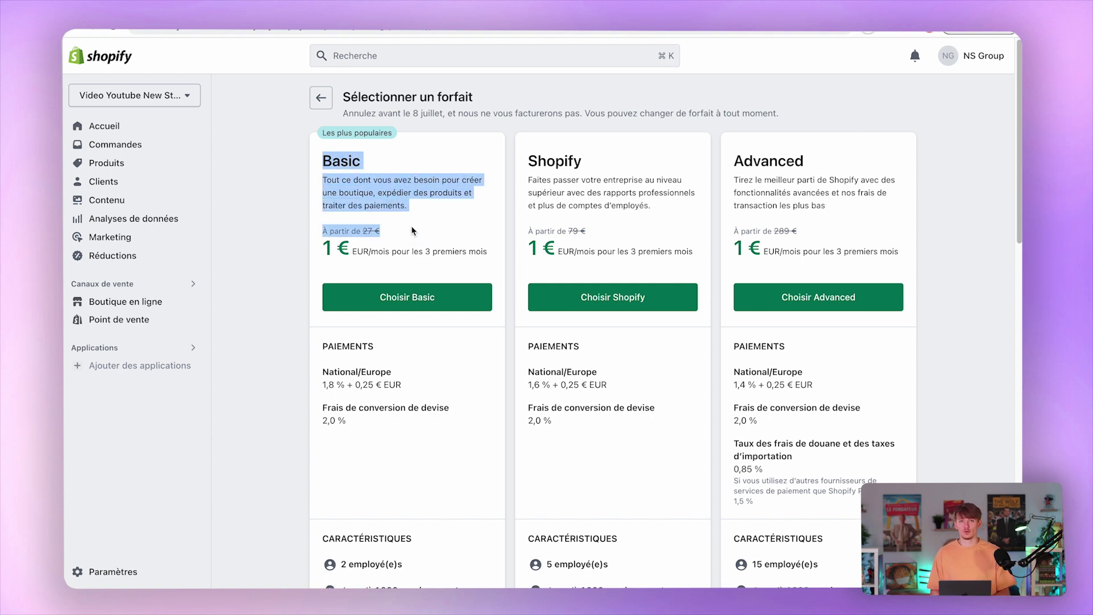
{"action": "left_click", "coordinate": [383, 244]}
{"action": "left_click", "coordinate": [331, 250]}
{"action": "left_click_drag", "start_coordinate": [332, 250], "coordinate": [436, 248]}
{"action": "left_click", "coordinate": [433, 244]}
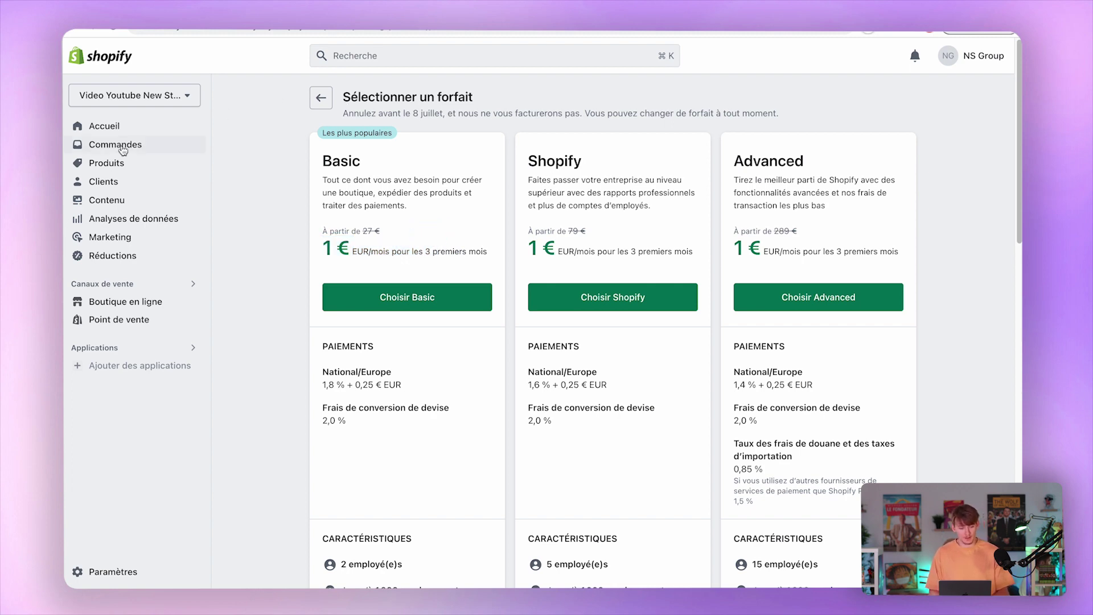
{"action": "left_click", "coordinate": [982, 440]}
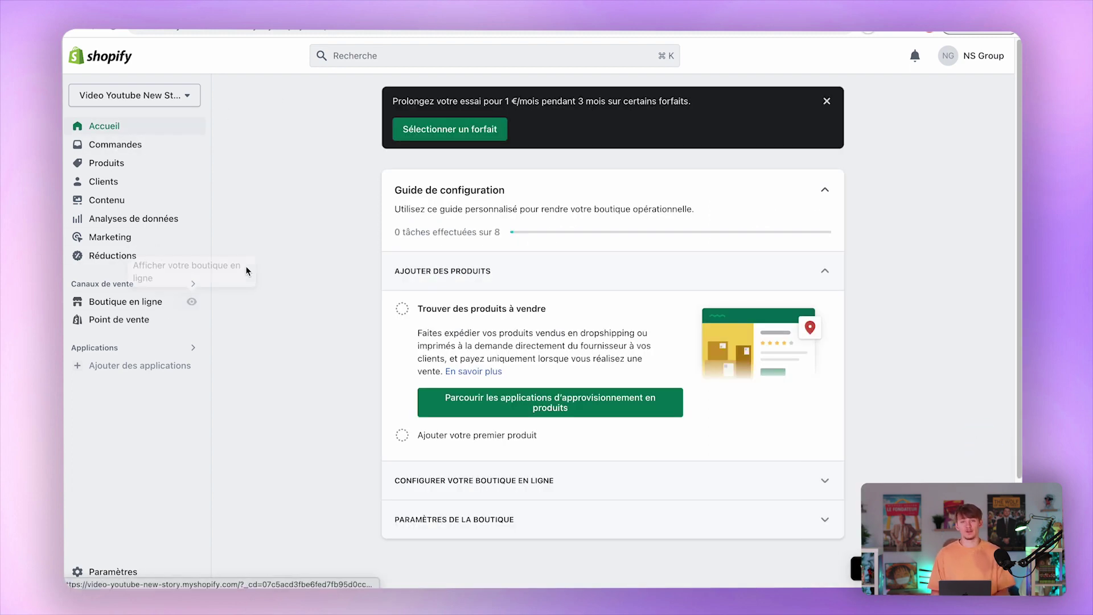
In Paramètres, review the store profile, billing address, euro currency and Paris time zone.
{"action": "left_click", "coordinate": [107, 570]}
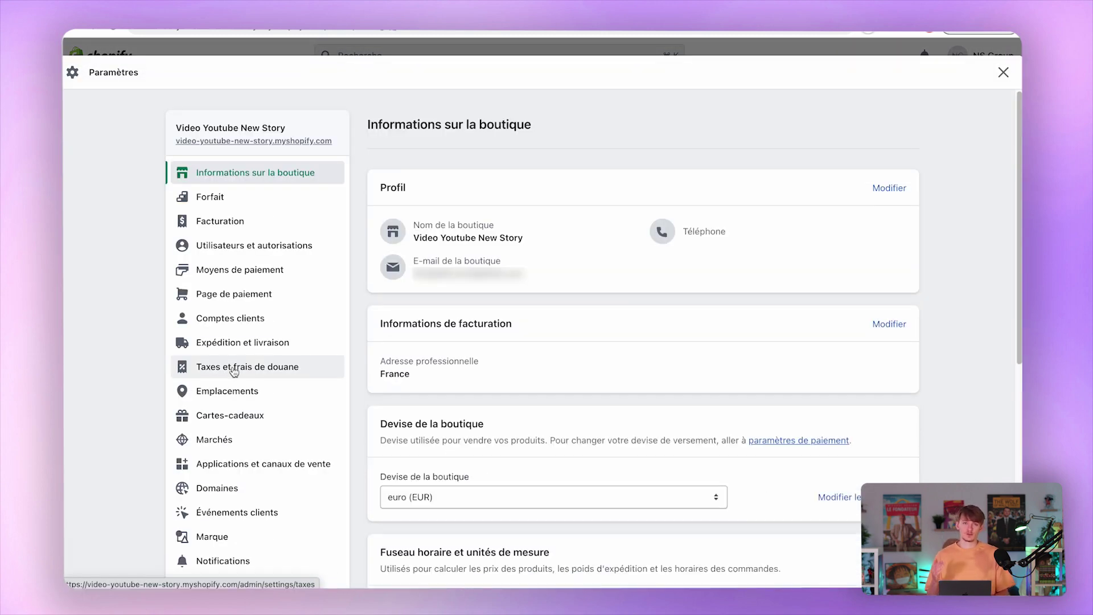
{"action": "scroll", "coordinate": [569, 221], "scroll_direction": "down", "scroll_amount": 1}
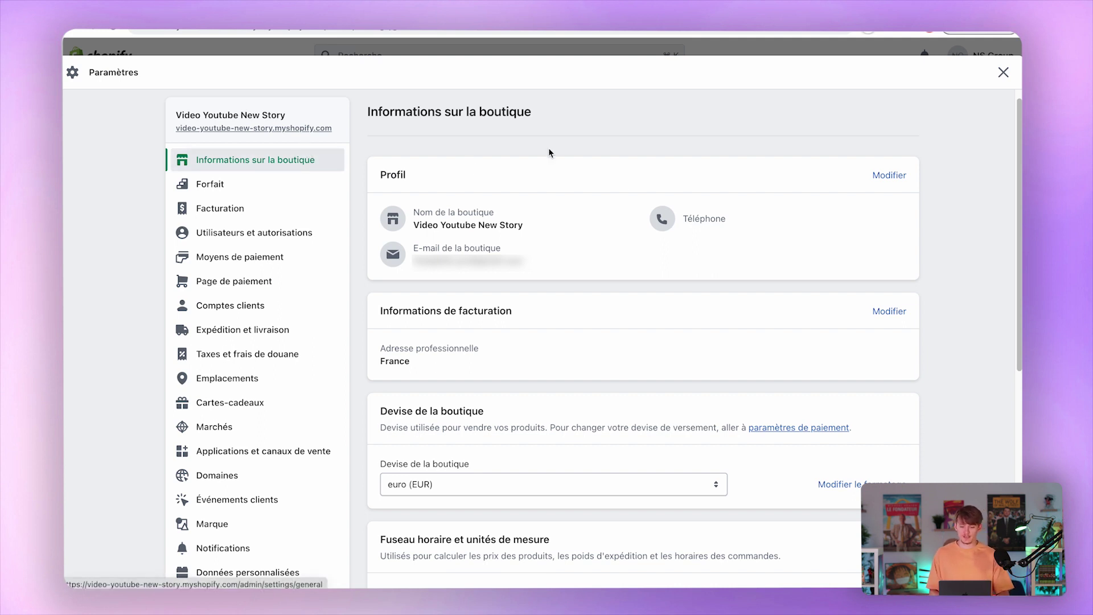
{"action": "left_click", "coordinate": [892, 176]}
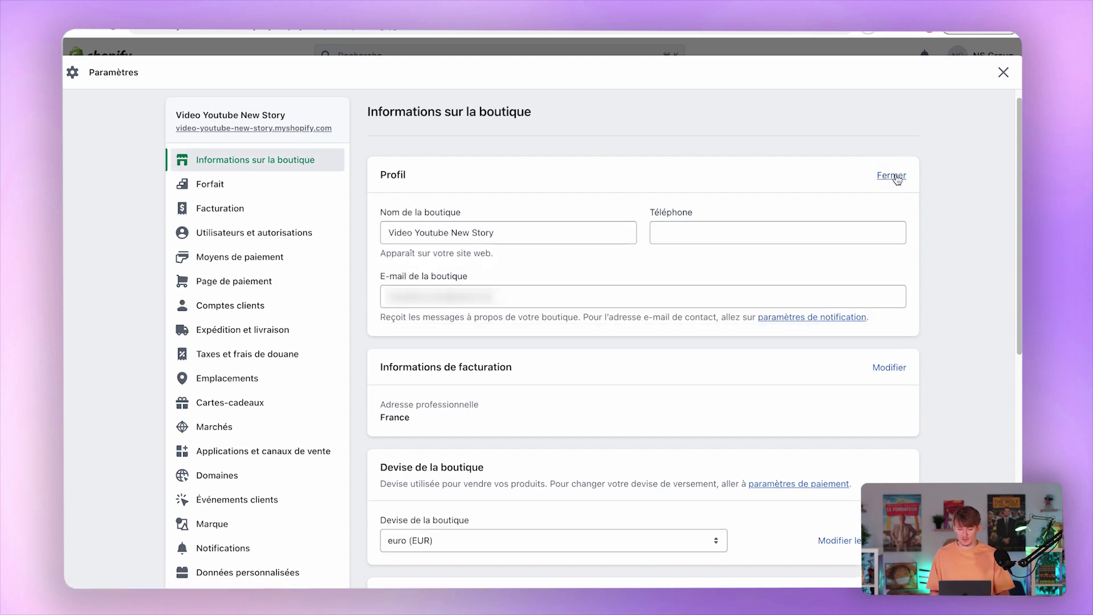
{"action": "left_click", "coordinate": [893, 176]}
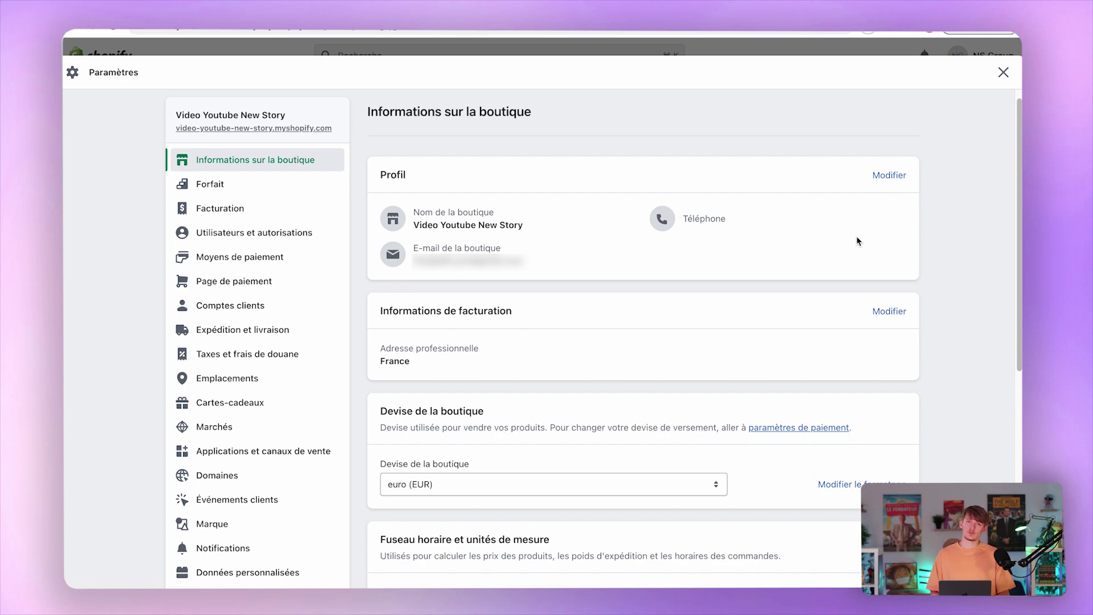
{"action": "scroll", "coordinate": [842, 263], "scroll_direction": "down", "scroll_amount": 1}
{"action": "scroll", "coordinate": [842, 259], "scroll_direction": "down", "scroll_amount": 4}
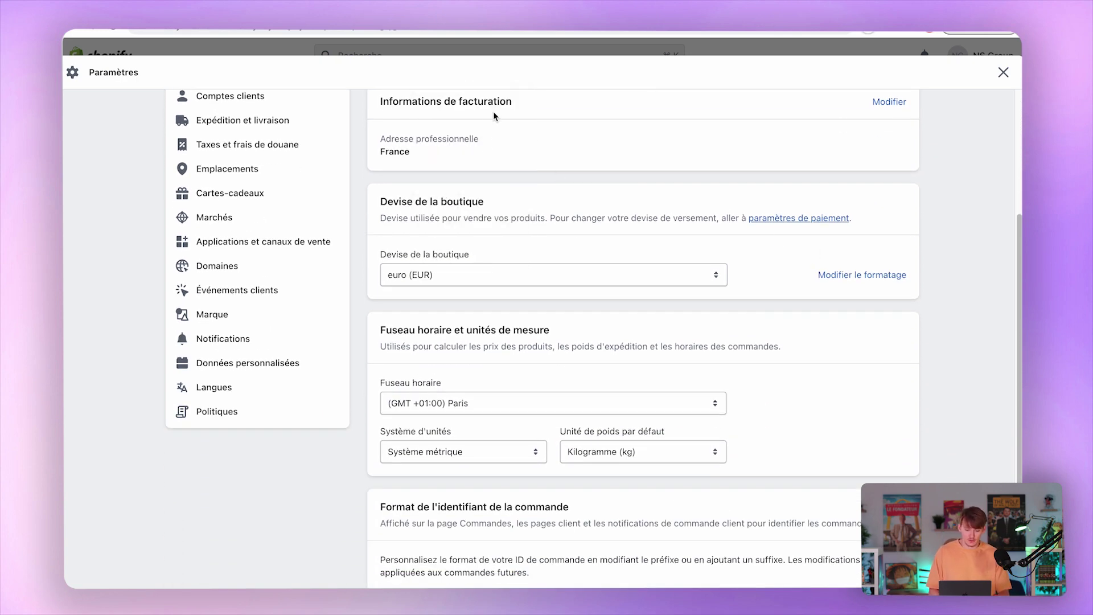
Delete the leading € sign from the currency format fields in 'Modifier le formatage'.
{"action": "left_click", "coordinate": [875, 279]}
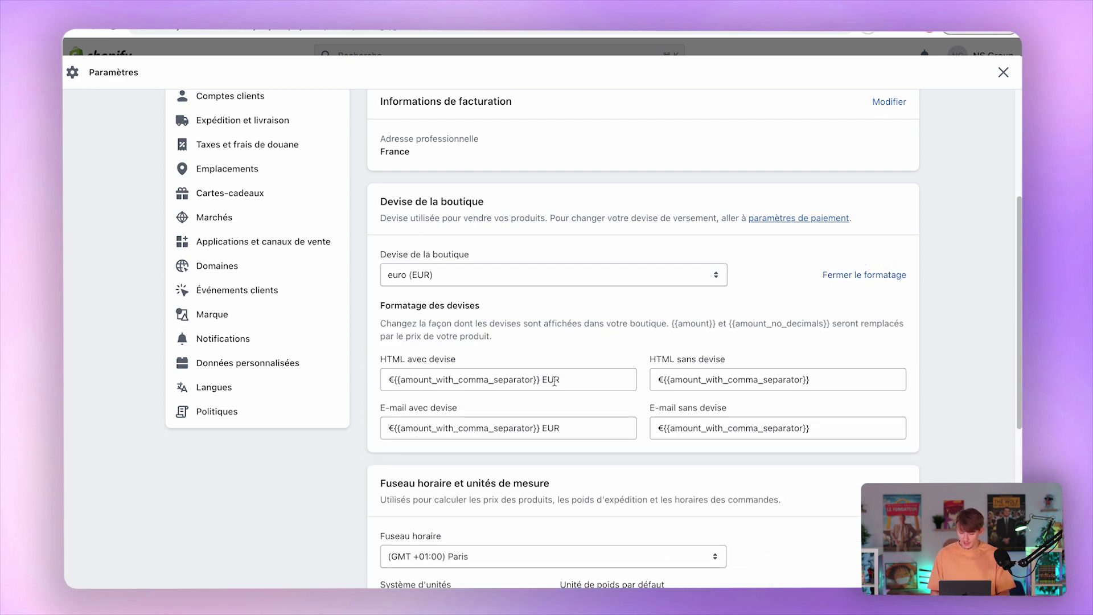
{"action": "left_click_drag", "start_coordinate": [394, 379], "coordinate": [381, 380]}
{"action": "key", "text": "BackSpace"}
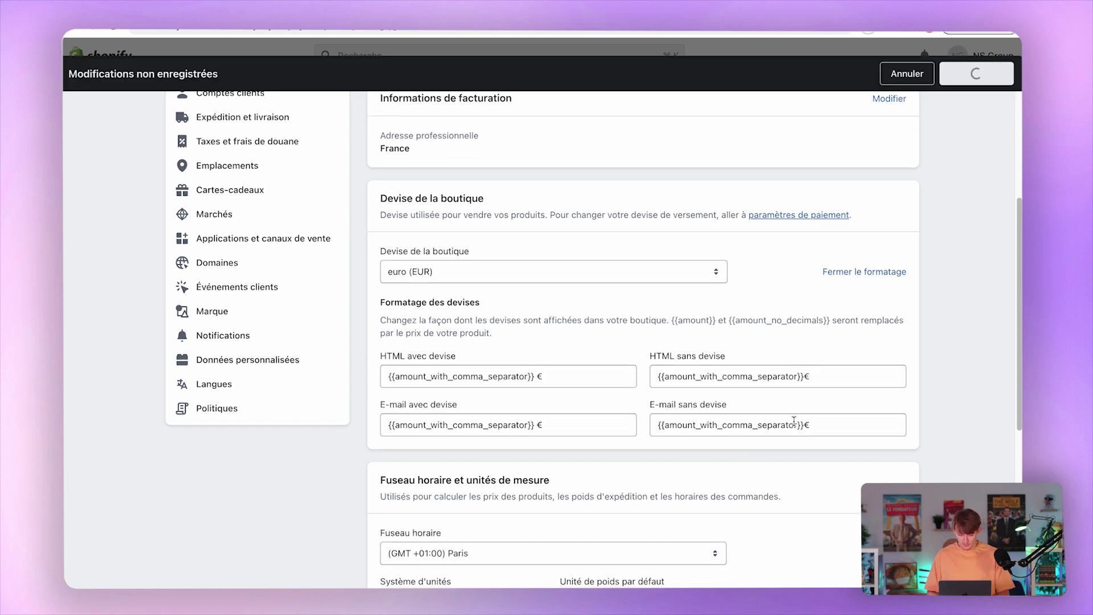
{"action": "scroll", "coordinate": [793, 421], "scroll_direction": "down", "scroll_amount": 6}
{"action": "left_click", "coordinate": [525, 450]}
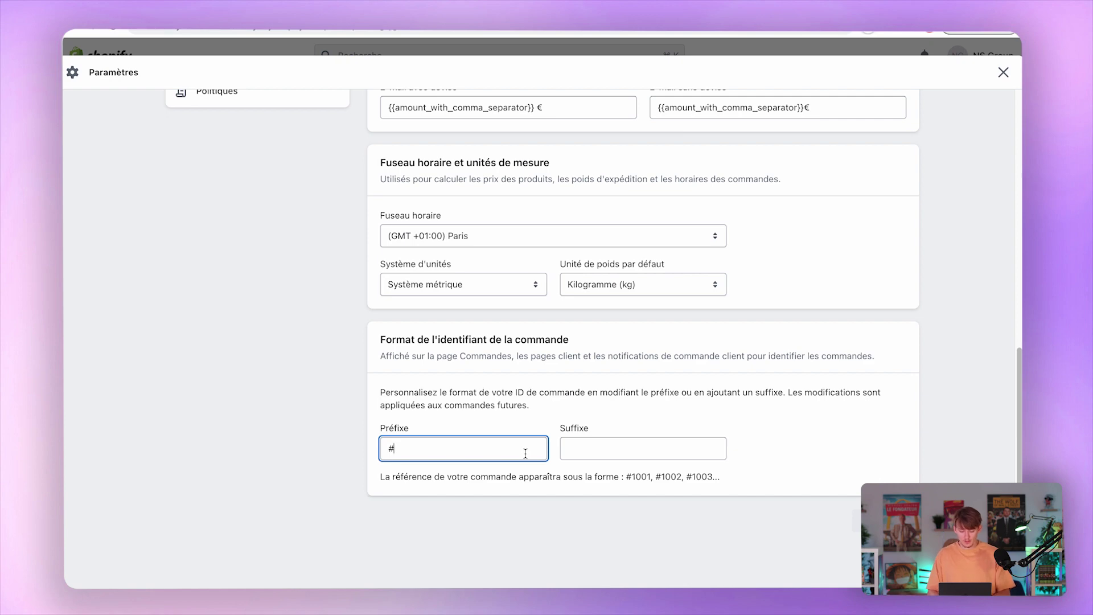
Add TEST to the order ID prefix so orders read #TEST1001.
{"action": "type", "text": "TEST"}
{"action": "left_click", "coordinate": [631, 477]}
{"action": "left_click_drag", "start_coordinate": [632, 477], "coordinate": [646, 474]}
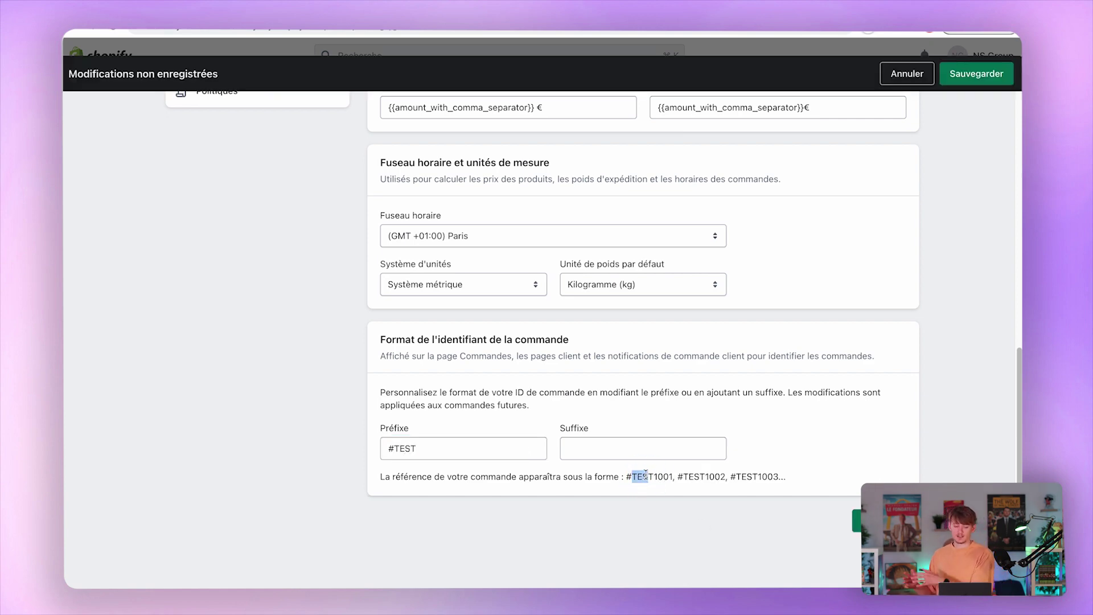
{"action": "left_click", "coordinate": [518, 455]}
{"action": "left_click", "coordinate": [620, 441]}
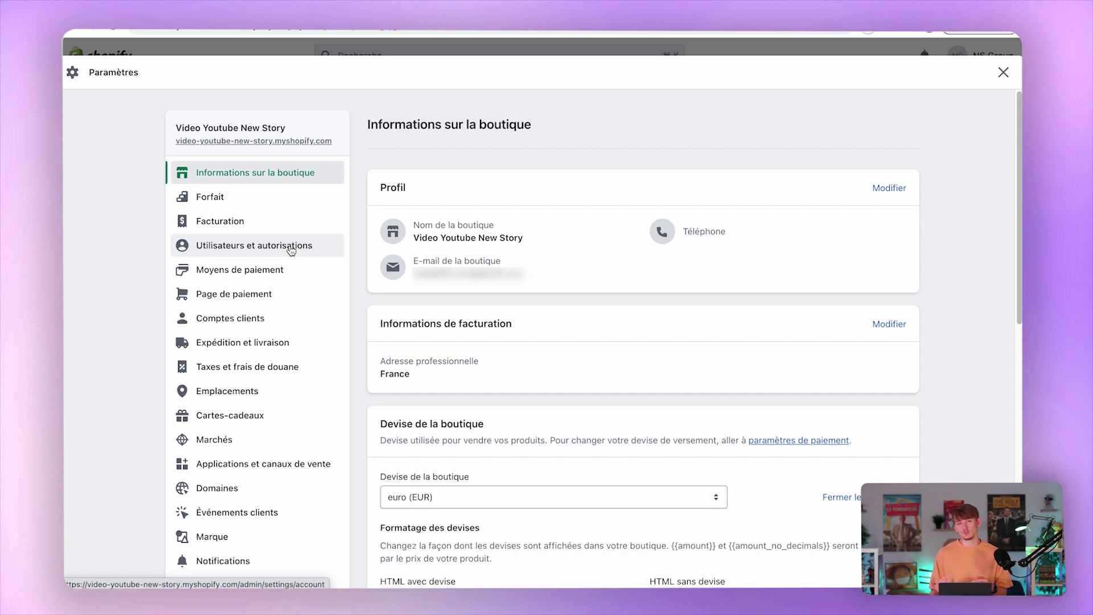
Browse the Shopify Payments, PayPal and Amazon Pay providers under Moyens de paiement.
{"action": "left_click", "coordinate": [256, 269]}
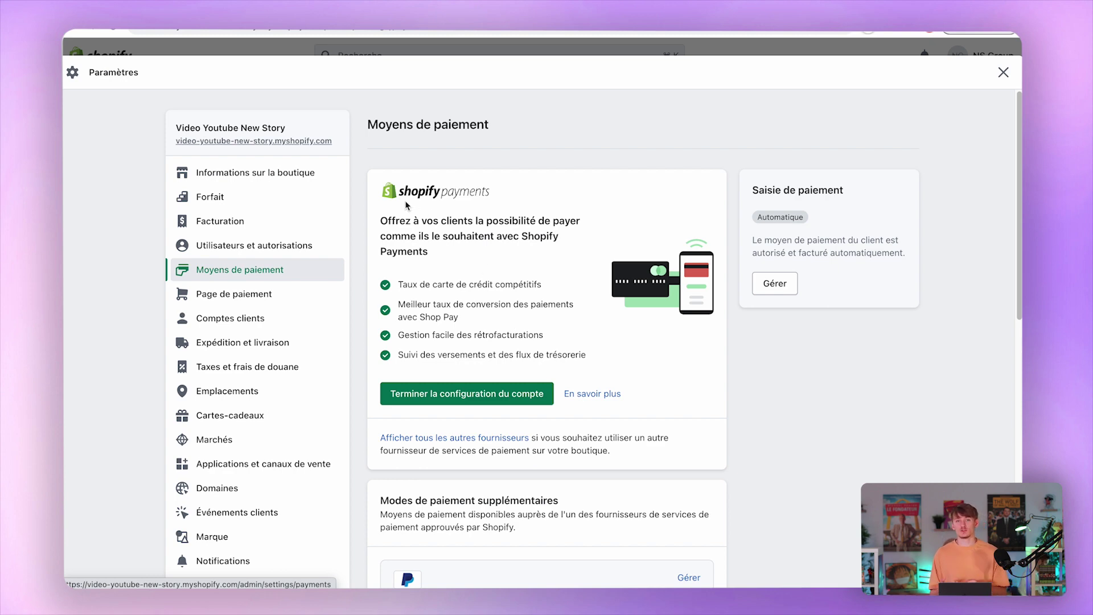
{"action": "left_click_drag", "start_coordinate": [397, 223], "coordinate": [476, 232]}
{"action": "left_click", "coordinate": [476, 233]}
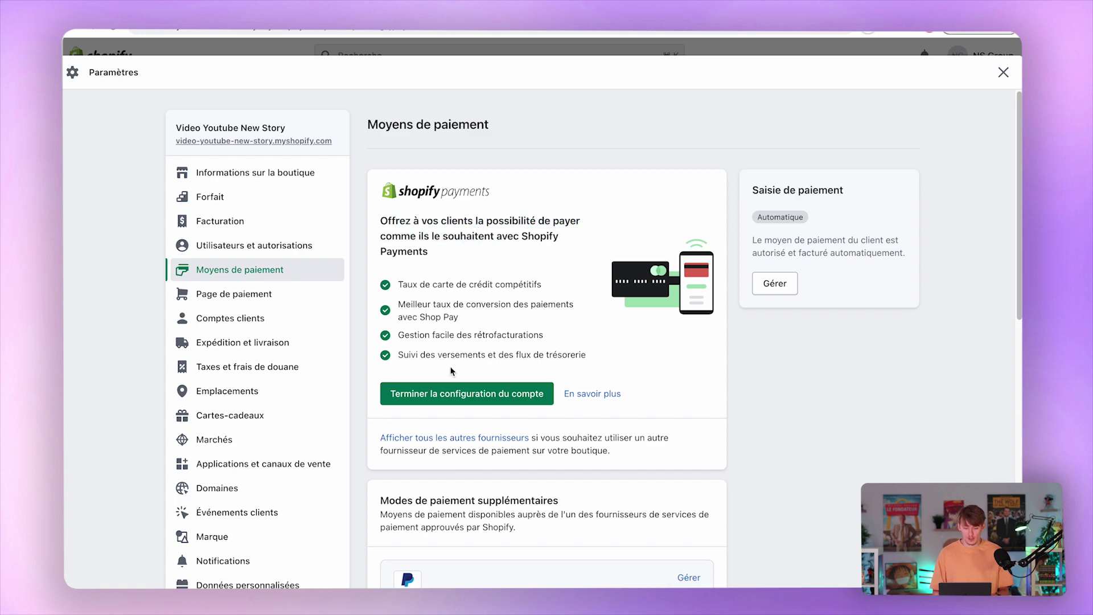
{"action": "scroll", "coordinate": [452, 364], "scroll_direction": "down", "scroll_amount": 5}
{"action": "scroll", "coordinate": [434, 402], "scroll_direction": "down", "scroll_amount": 1}
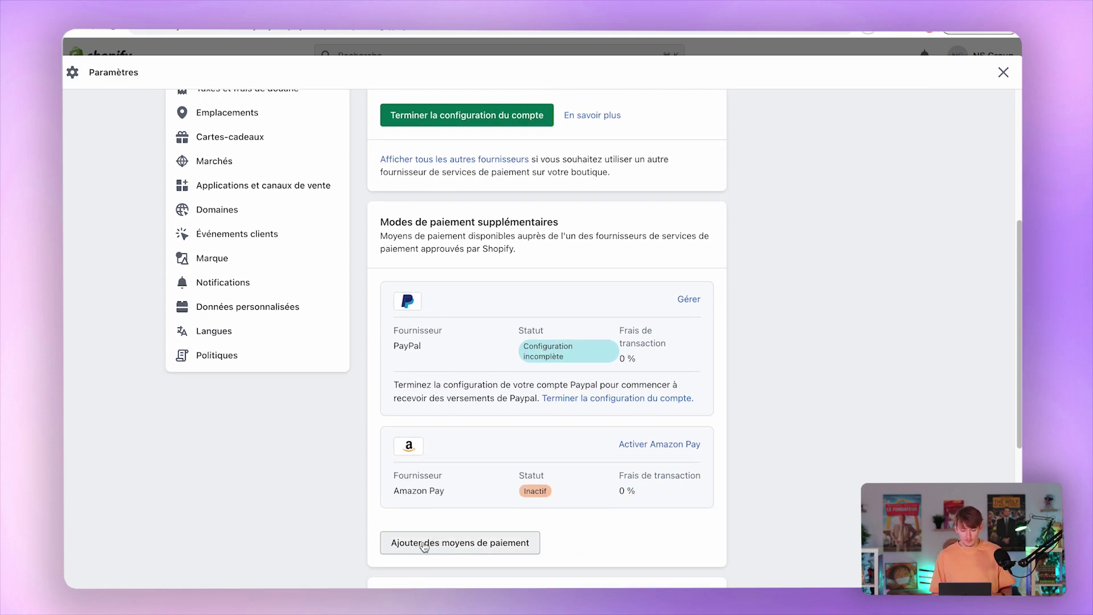
{"action": "scroll", "coordinate": [433, 544], "scroll_direction": "down", "scroll_amount": 1}
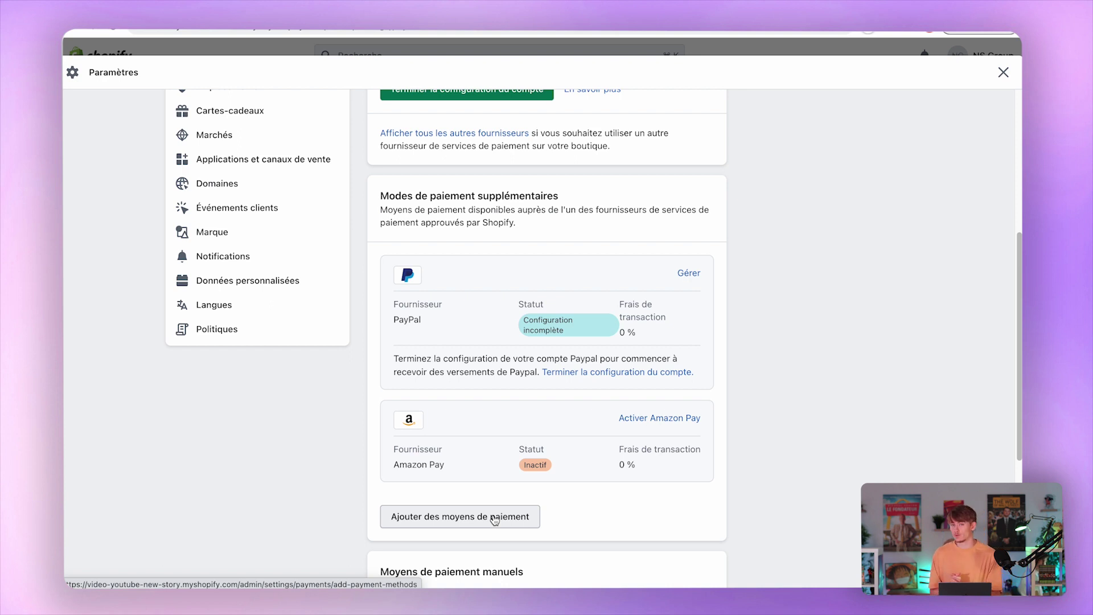
{"action": "scroll", "coordinate": [494, 515], "scroll_direction": "up", "scroll_amount": 3}
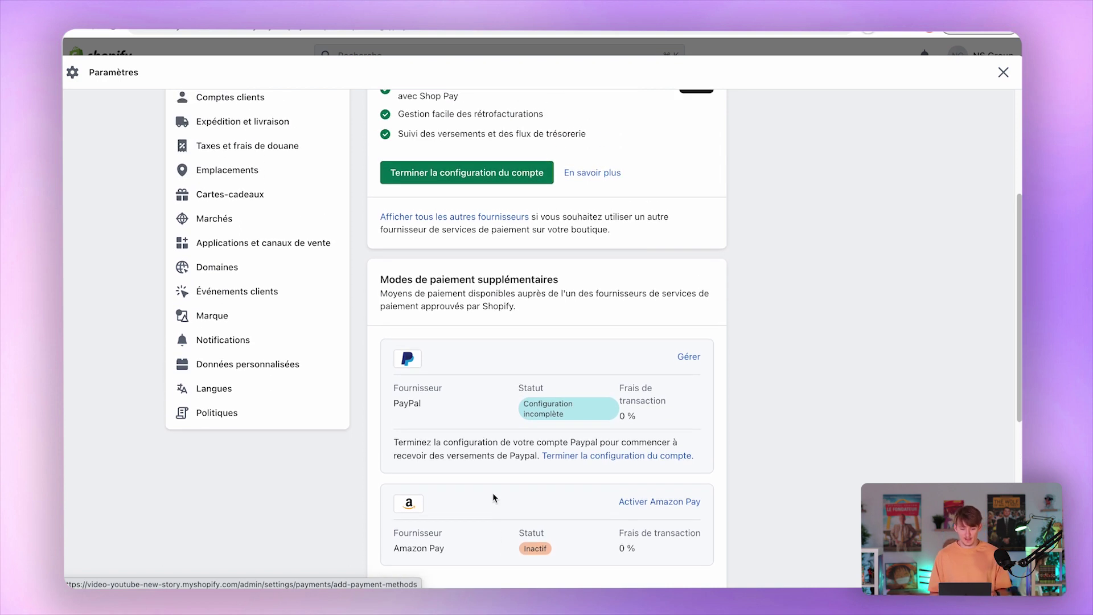
{"action": "scroll", "coordinate": [466, 352], "scroll_direction": "up", "scroll_amount": 5}
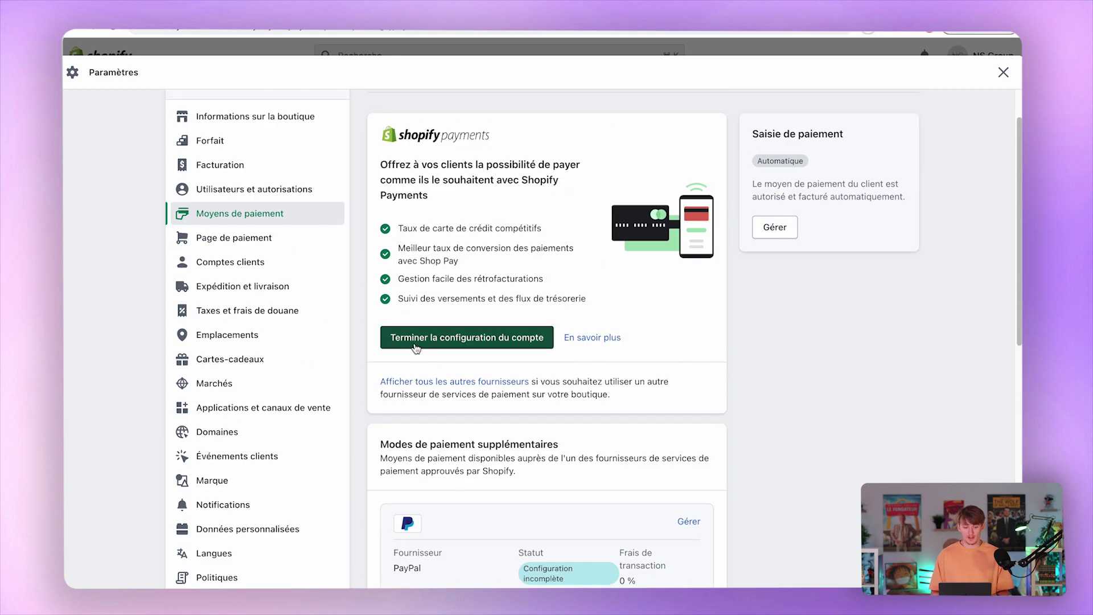
{"action": "left_click", "coordinate": [307, 242]}
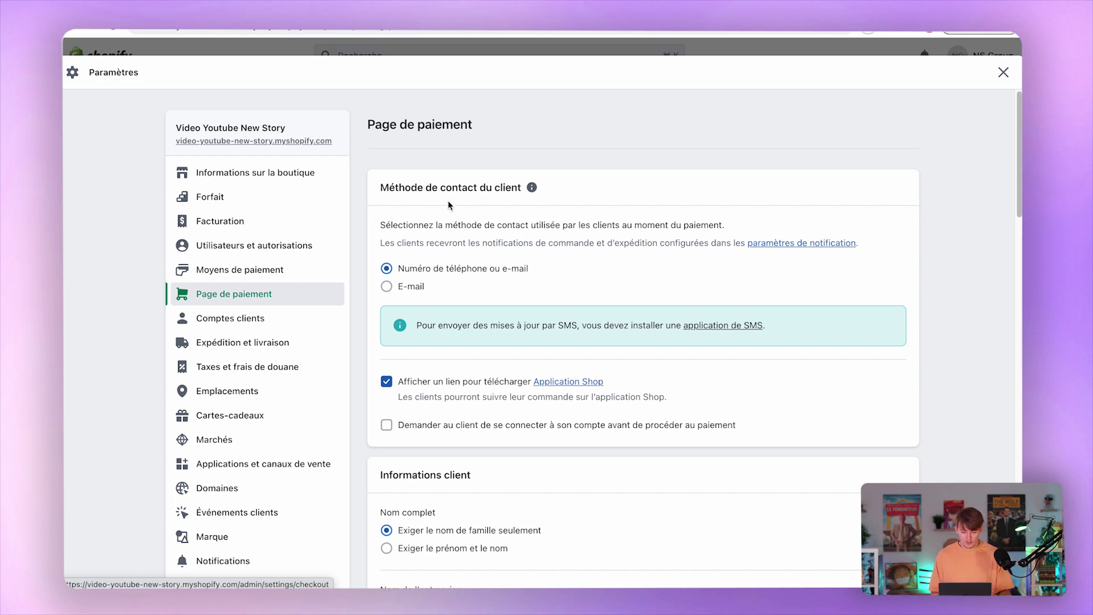
Set e-mail as the customer contact method and require first and last names.
{"action": "left_click", "coordinate": [405, 288]}
{"action": "scroll", "coordinate": [457, 286], "scroll_direction": "down", "scroll_amount": 1}
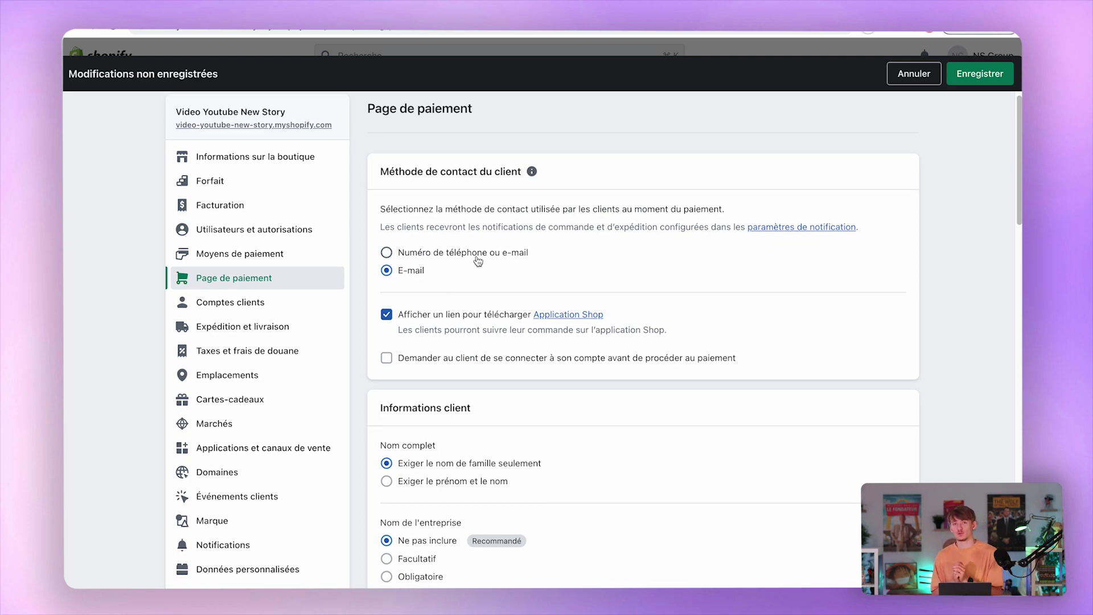
{"action": "scroll", "coordinate": [478, 261], "scroll_direction": "down", "scroll_amount": 2}
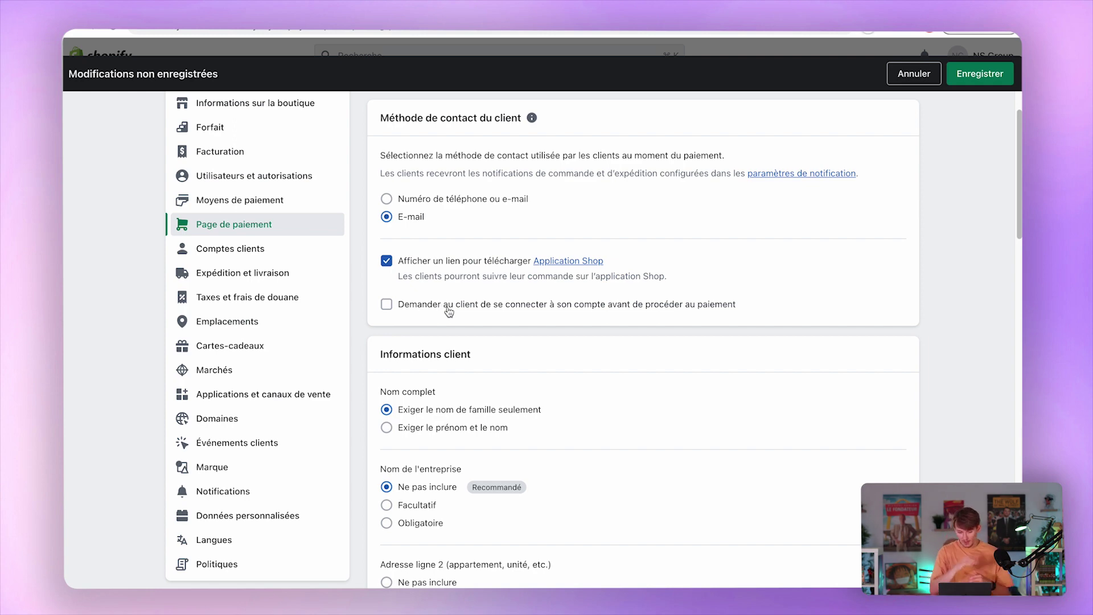
{"action": "left_click", "coordinate": [424, 425]}
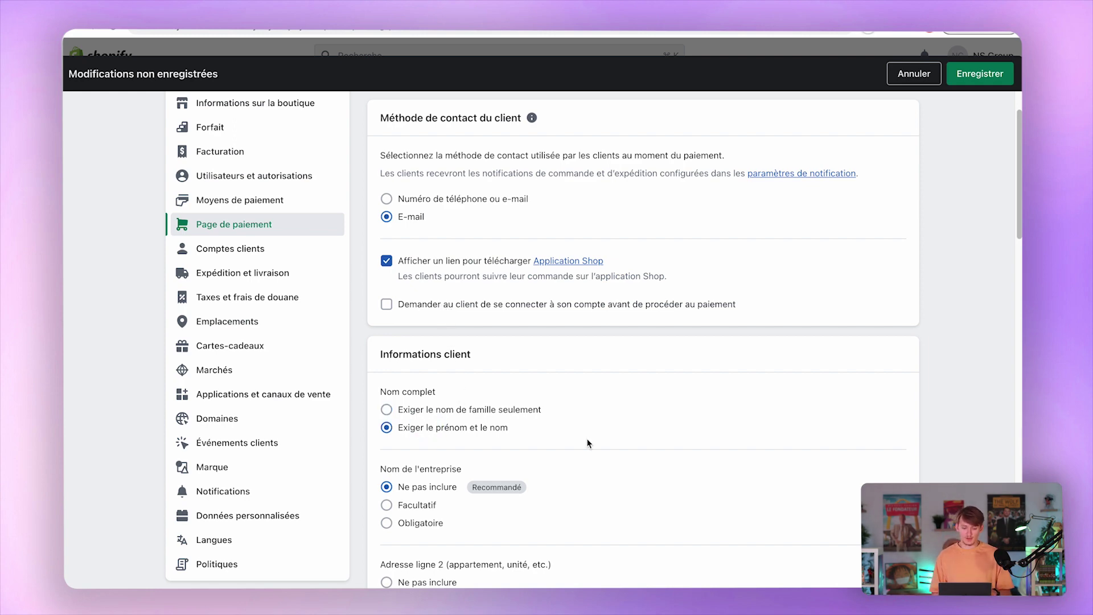
Make the shipping-address phone number Obligatoire instead of not collected.
{"action": "scroll", "coordinate": [588, 443], "scroll_direction": "down", "scroll_amount": 2}
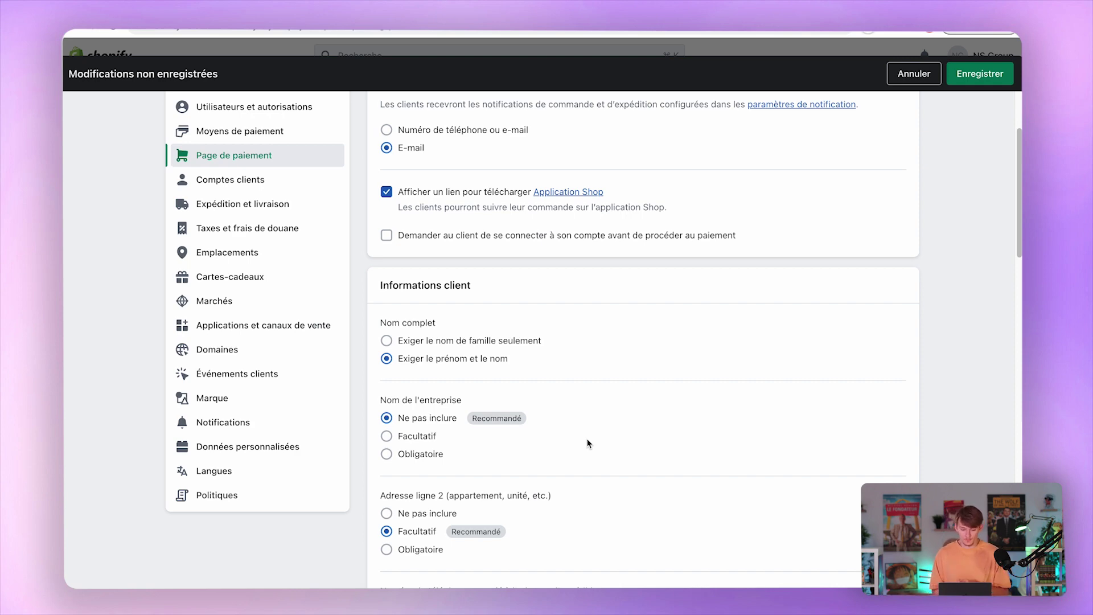
{"action": "scroll", "coordinate": [586, 438], "scroll_direction": "down", "scroll_amount": 2}
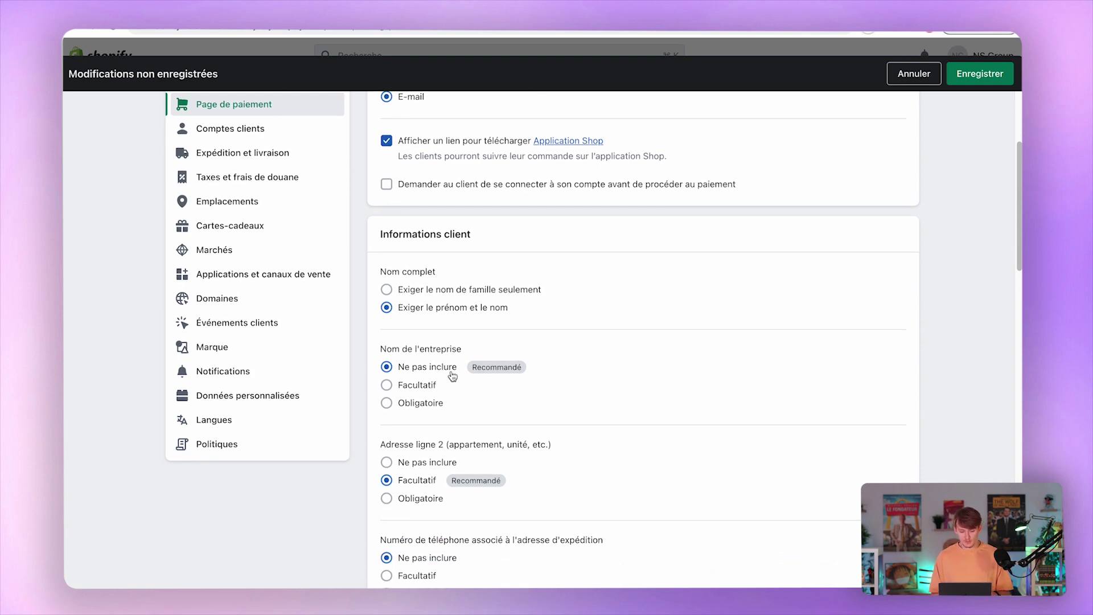
{"action": "scroll", "coordinate": [451, 374], "scroll_direction": "down", "scroll_amount": 4}
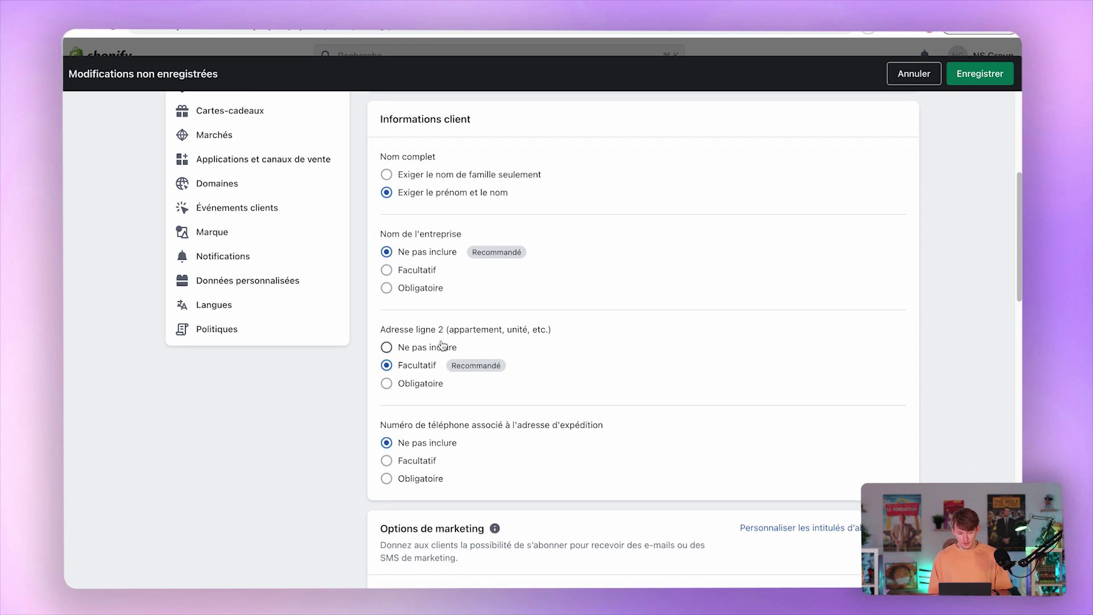
{"action": "left_click_drag", "start_coordinate": [398, 329], "coordinate": [493, 329]}
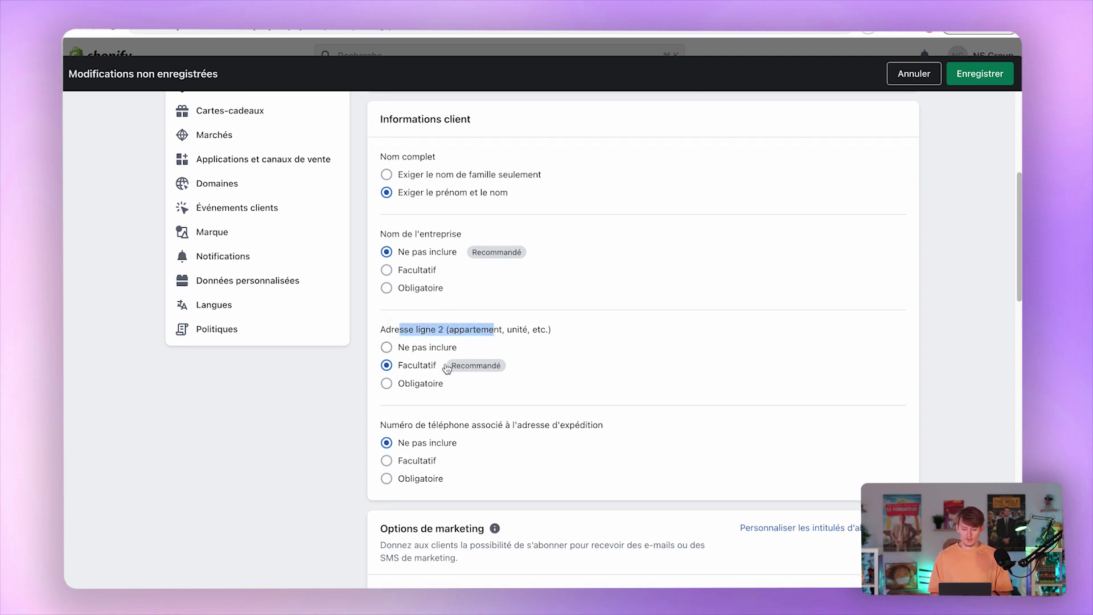
{"action": "scroll", "coordinate": [482, 374], "scroll_direction": "down", "scroll_amount": 3}
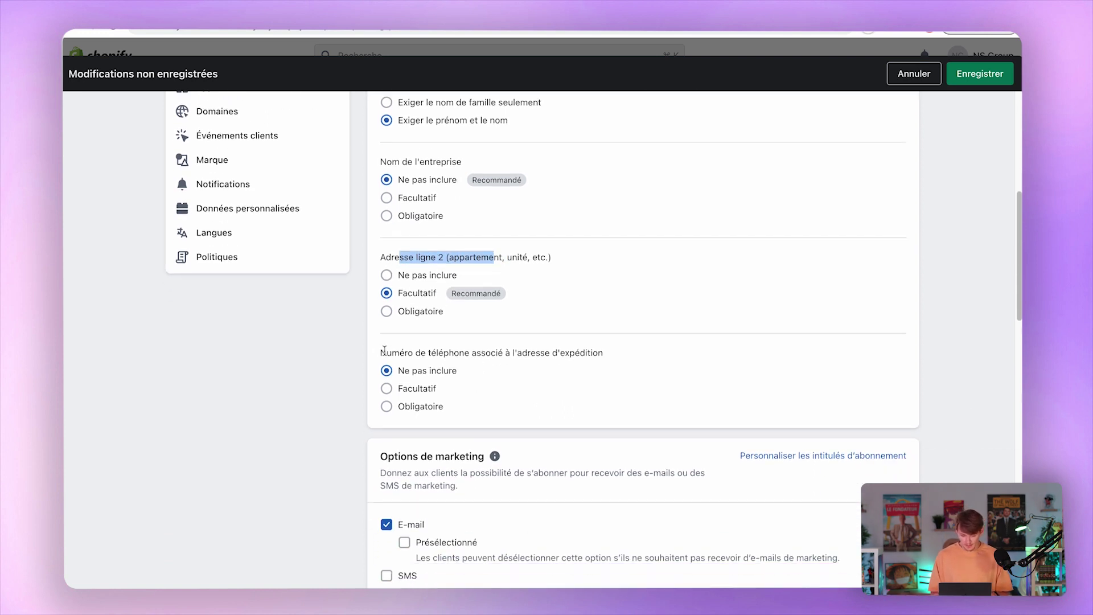
{"action": "left_click_drag", "start_coordinate": [385, 352], "coordinate": [511, 353]}
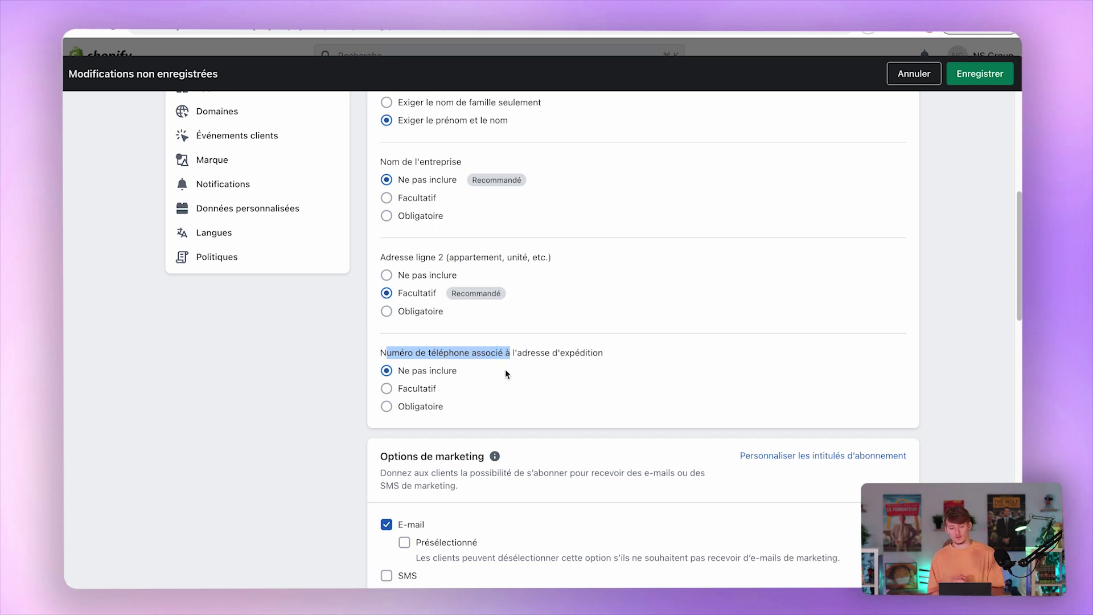
{"action": "left_click", "coordinate": [415, 389]}
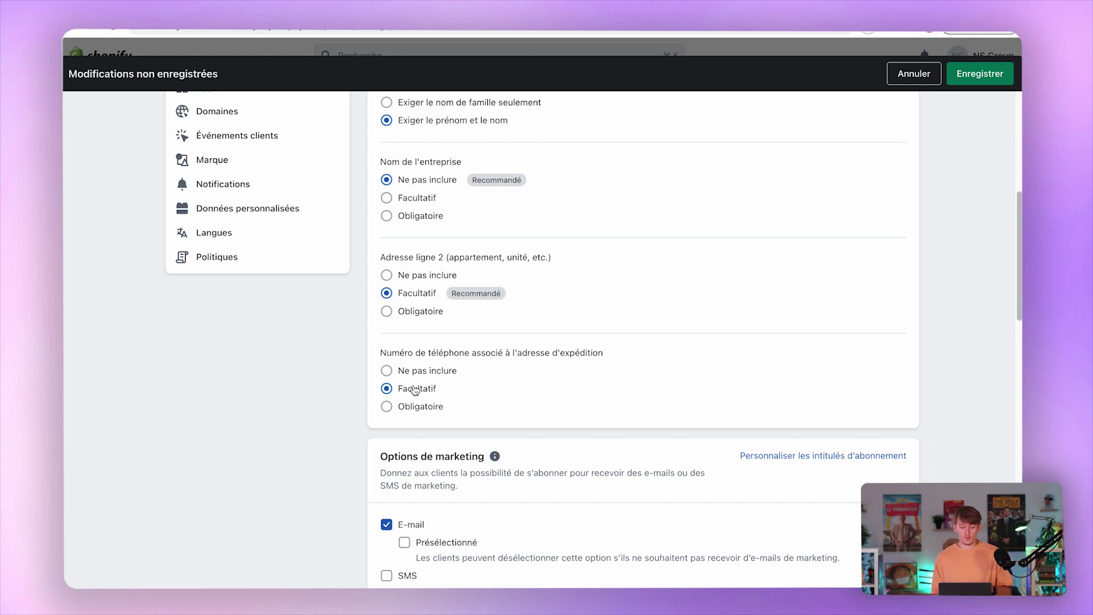
{"action": "left_click", "coordinate": [424, 407]}
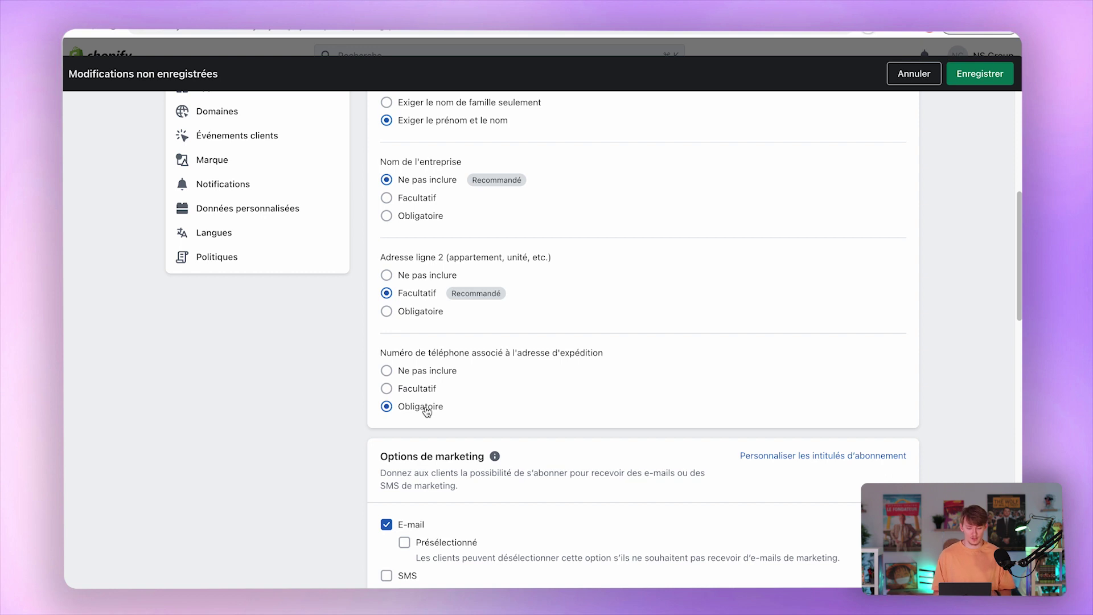
Leave e-mail marketing unticked by default and turn off the order confirmation step.
{"action": "scroll", "coordinate": [432, 409], "scroll_direction": "down", "scroll_amount": 2}
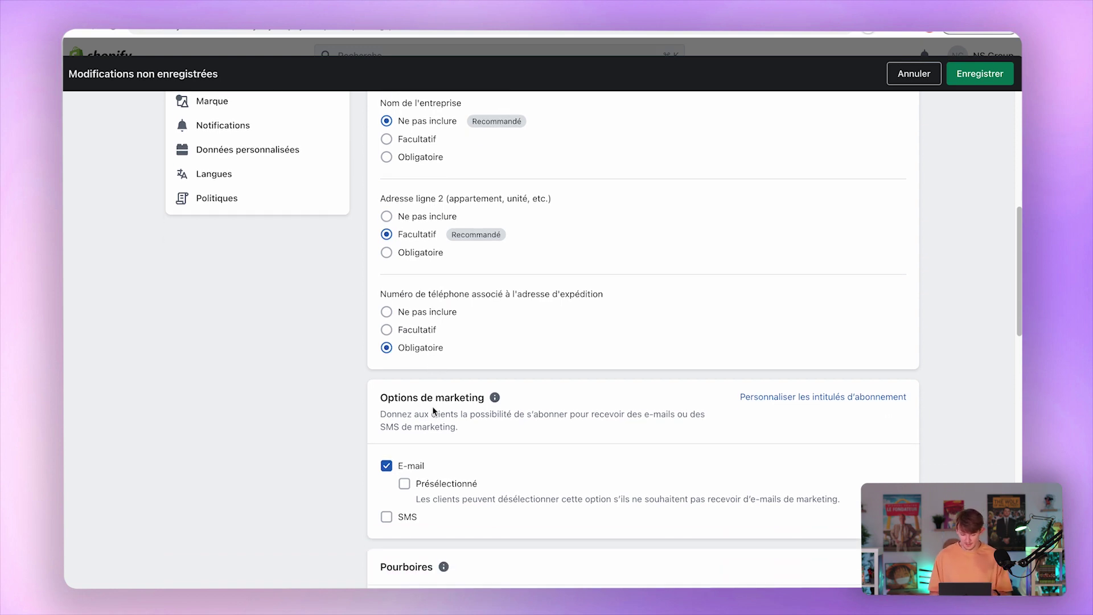
{"action": "scroll", "coordinate": [432, 408], "scroll_direction": "down", "scroll_amount": 2}
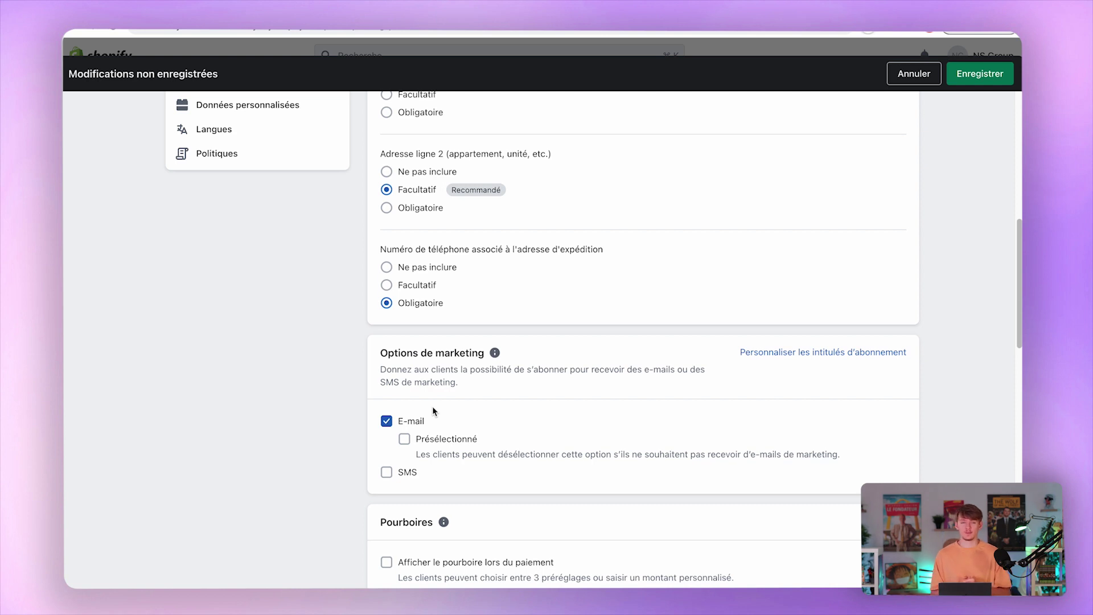
{"action": "scroll", "coordinate": [432, 405], "scroll_direction": "down", "scroll_amount": 3}
{"action": "left_click", "coordinate": [404, 345]}
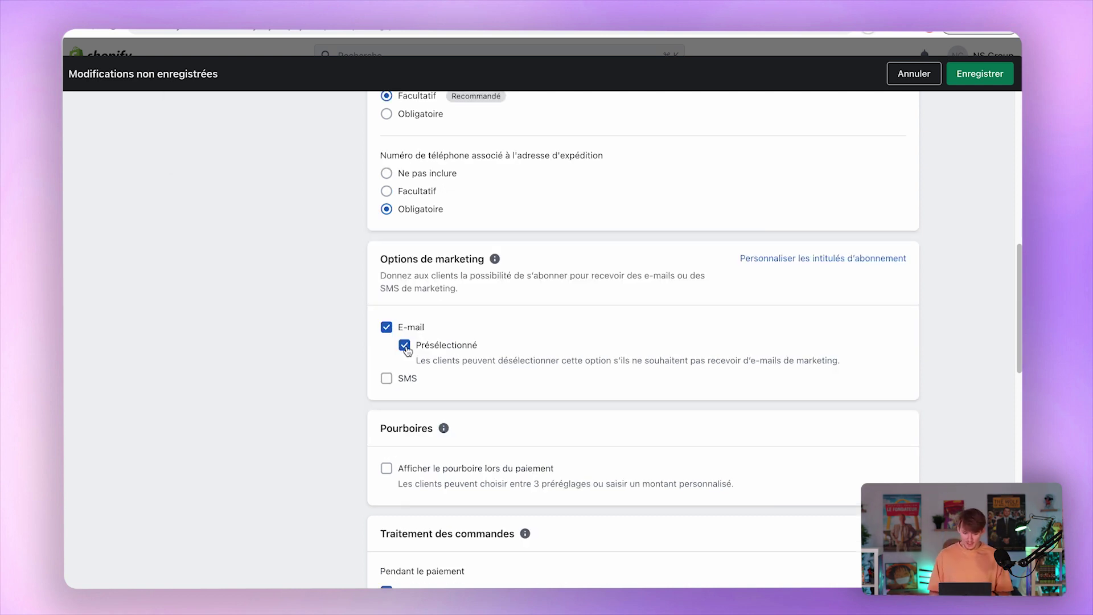
{"action": "left_click", "coordinate": [405, 345]}
{"action": "scroll", "coordinate": [462, 355], "scroll_direction": "down", "scroll_amount": 5}
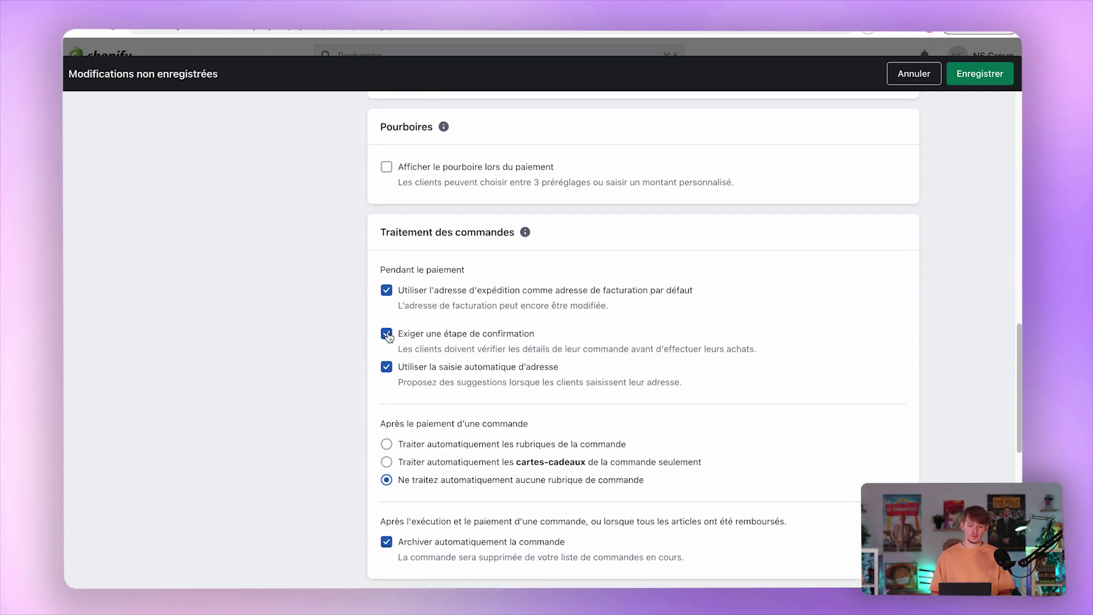
{"action": "left_click", "coordinate": [387, 334]}
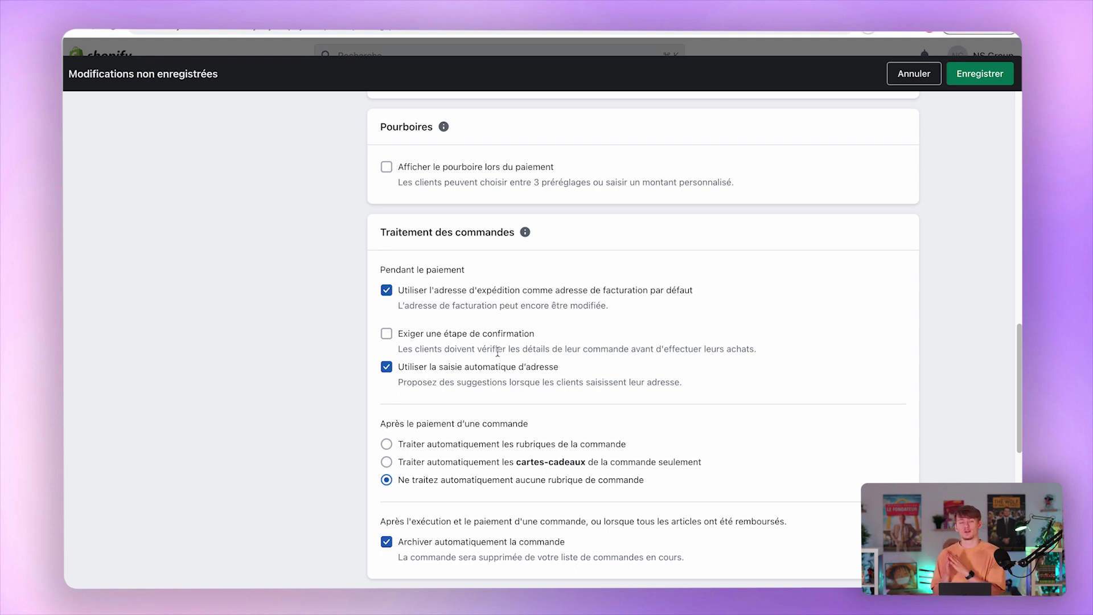
Look at the additional scripts field, then go to Expédition et livraison.
{"action": "scroll", "coordinate": [498, 355], "scroll_direction": "down", "scroll_amount": 10}
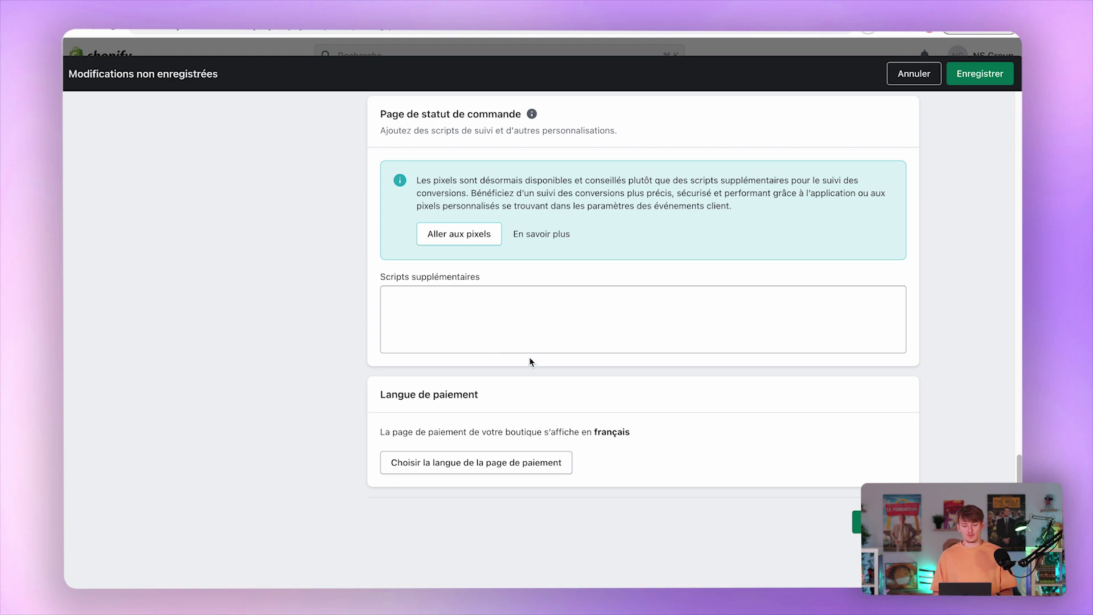
{"action": "left_click", "coordinate": [557, 338]}
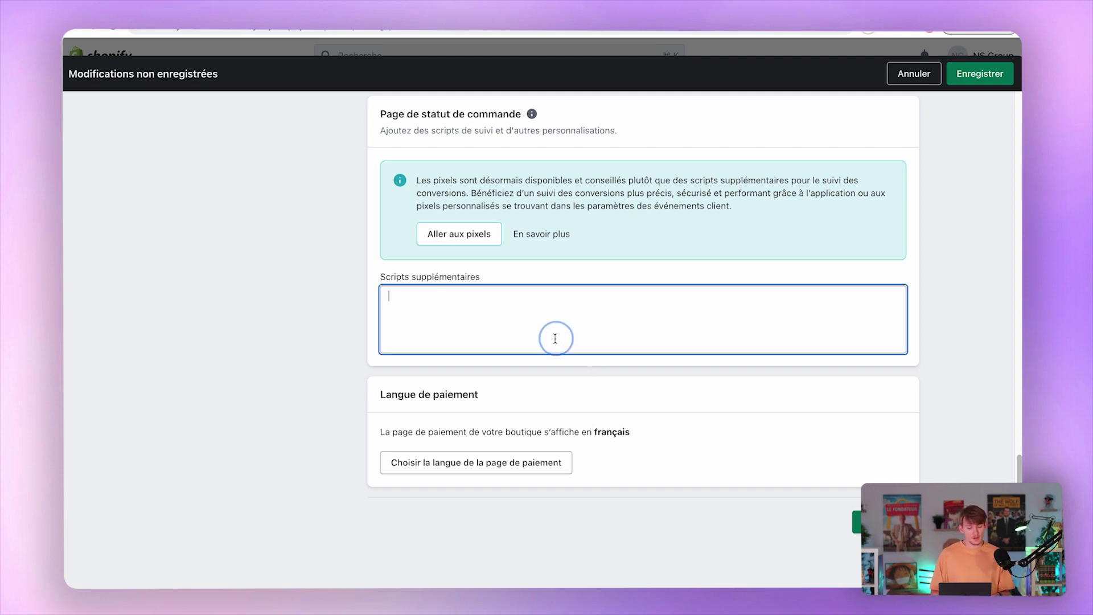
{"action": "scroll", "coordinate": [609, 340], "scroll_direction": "up", "scroll_amount": 10}
{"action": "scroll", "coordinate": [611, 344], "scroll_direction": "up", "scroll_amount": 10}
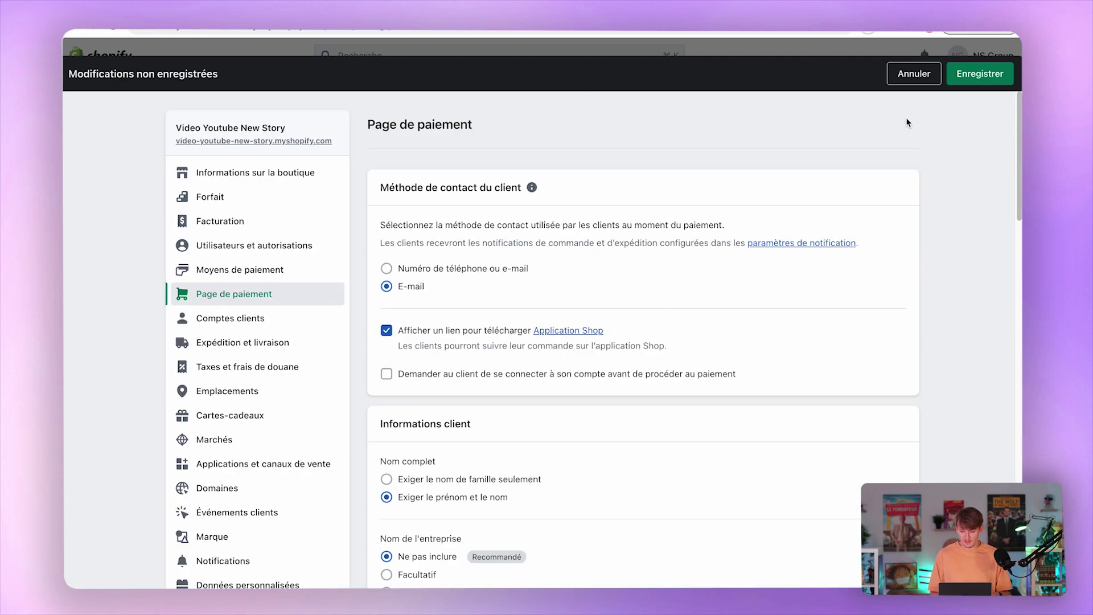
{"action": "left_click", "coordinate": [242, 342]}
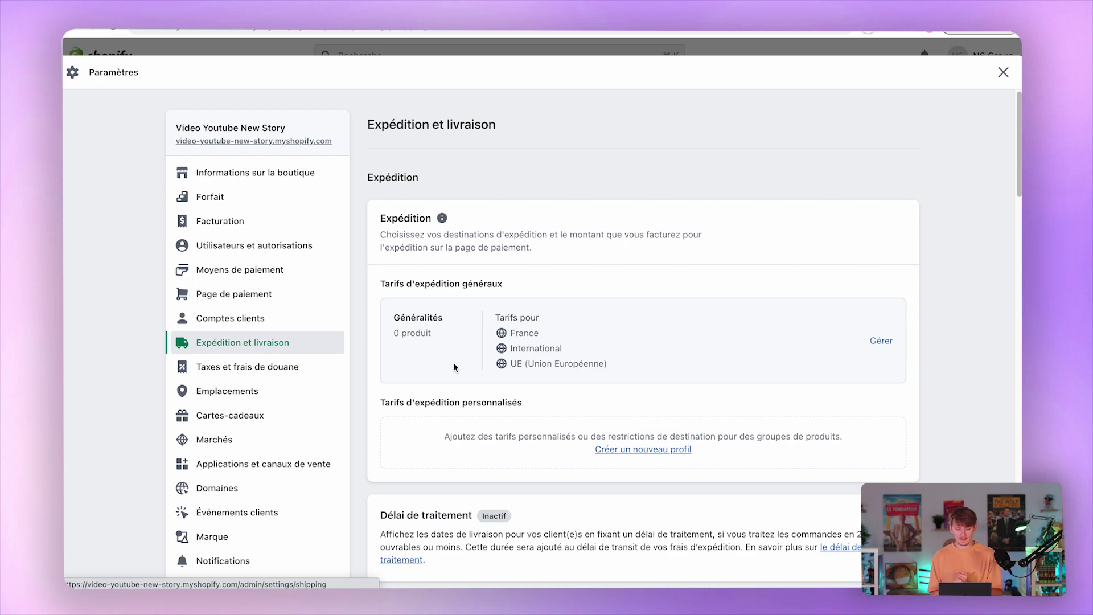
Open the Généralités shipping profile and browse its France, International and EU zones.
{"action": "left_click", "coordinate": [453, 362]}
{"action": "scroll", "coordinate": [651, 286], "scroll_direction": "down", "scroll_amount": 3}
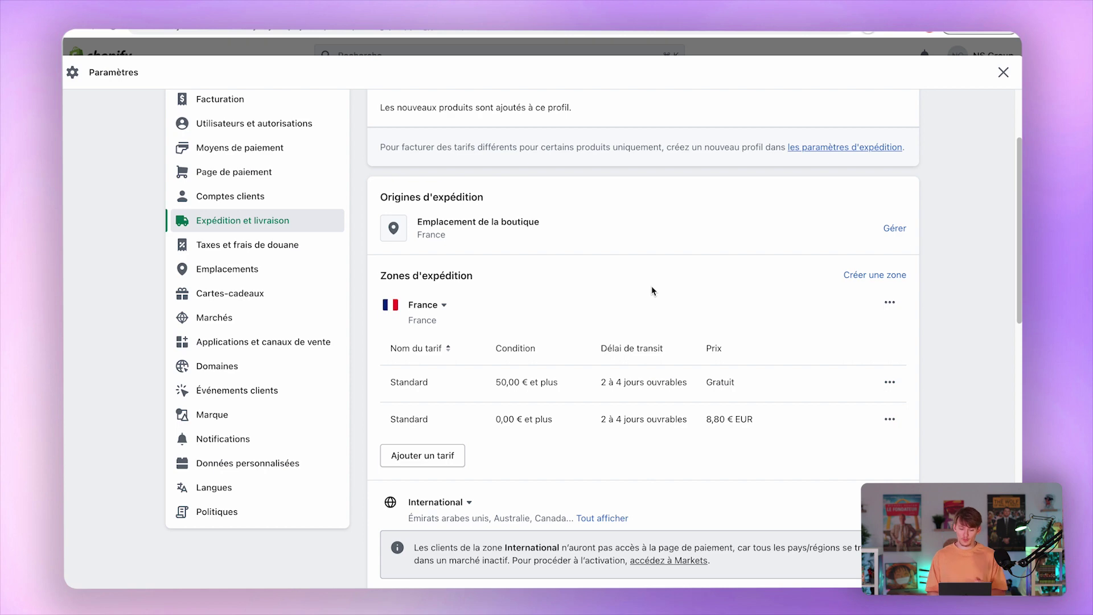
{"action": "scroll", "coordinate": [651, 286], "scroll_direction": "down", "scroll_amount": 5}
{"action": "scroll", "coordinate": [651, 286], "scroll_direction": "down", "scroll_amount": 2}
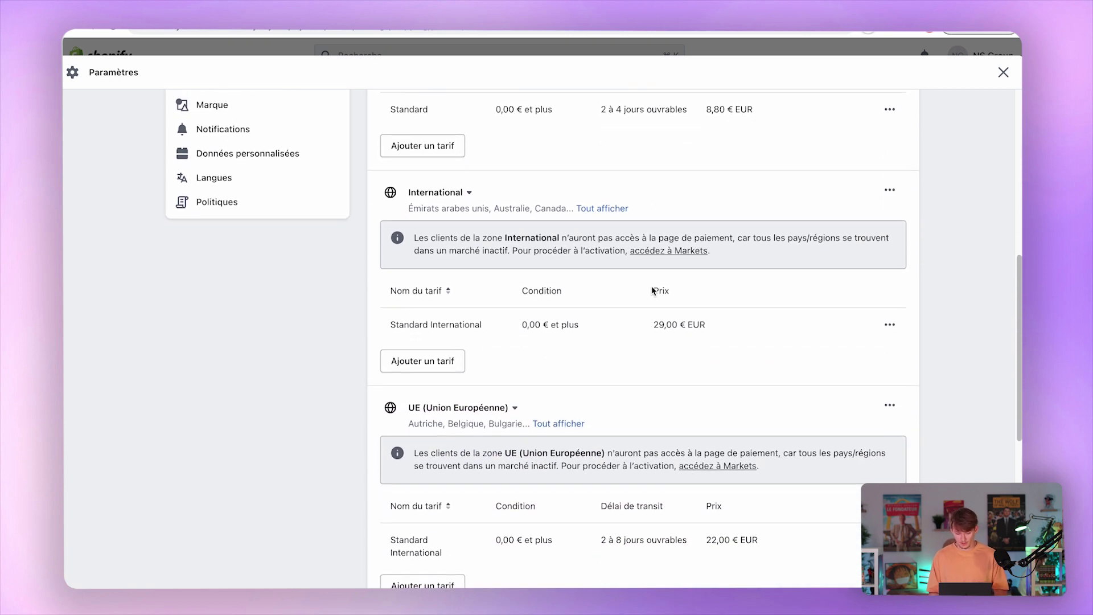
{"action": "scroll", "coordinate": [449, 325], "scroll_direction": "up", "scroll_amount": 4}
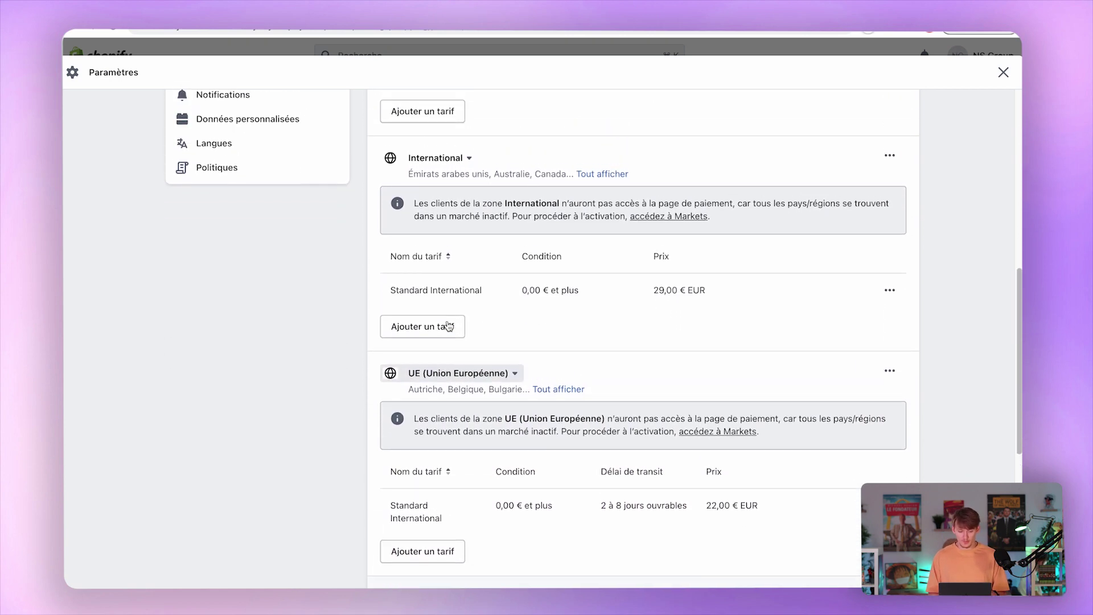
{"action": "scroll", "coordinate": [435, 215], "scroll_direction": "up", "scroll_amount": 1}
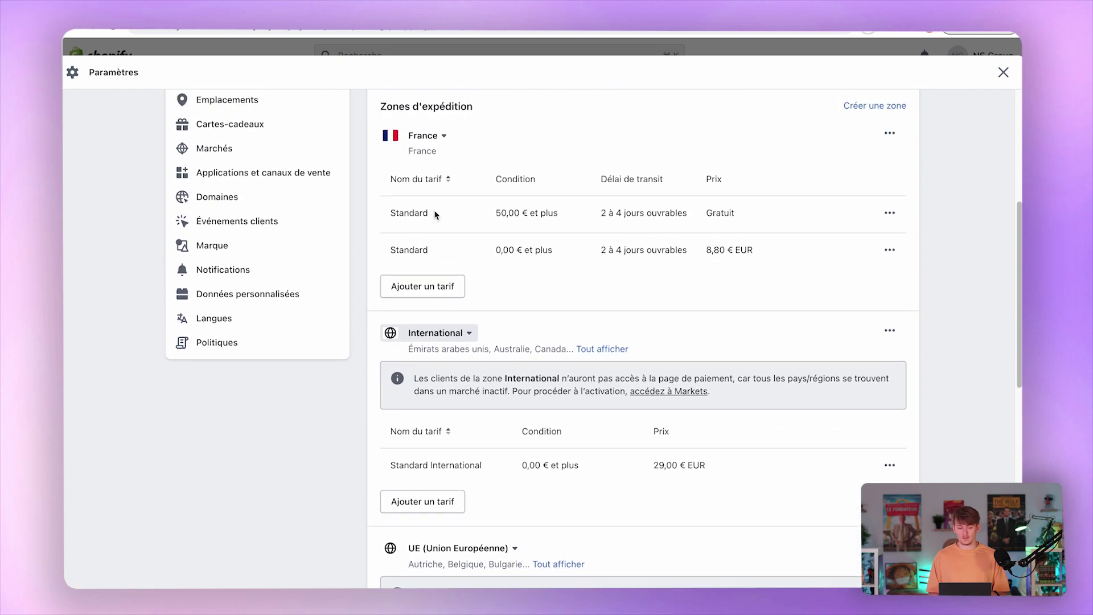
Try adding Germany to the France zone, see it belongs to another zone, and cancel.
{"action": "left_click", "coordinate": [889, 132]}
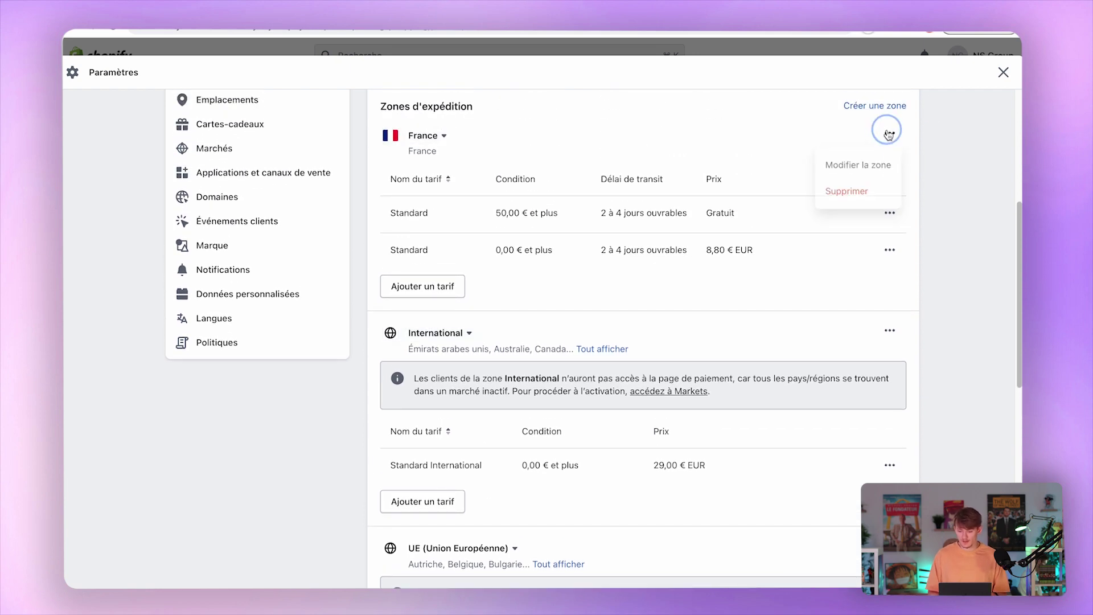
{"action": "left_click", "coordinate": [849, 166]}
{"action": "left_click", "coordinate": [374, 298]}
{"action": "left_click", "coordinate": [374, 296]}
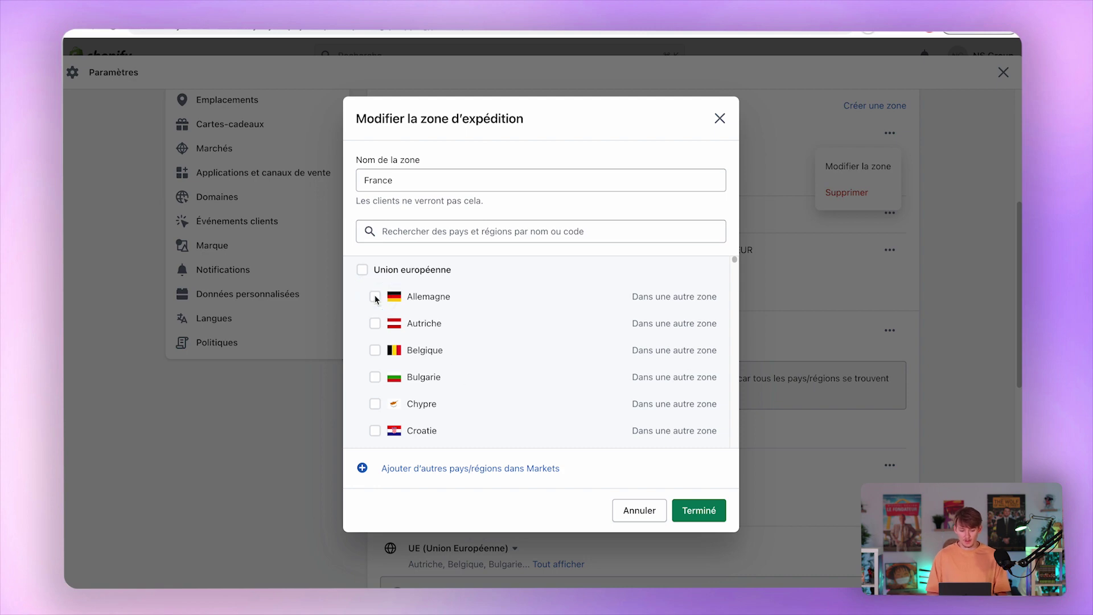
{"action": "left_click_drag", "start_coordinate": [653, 297], "coordinate": [707, 296]}
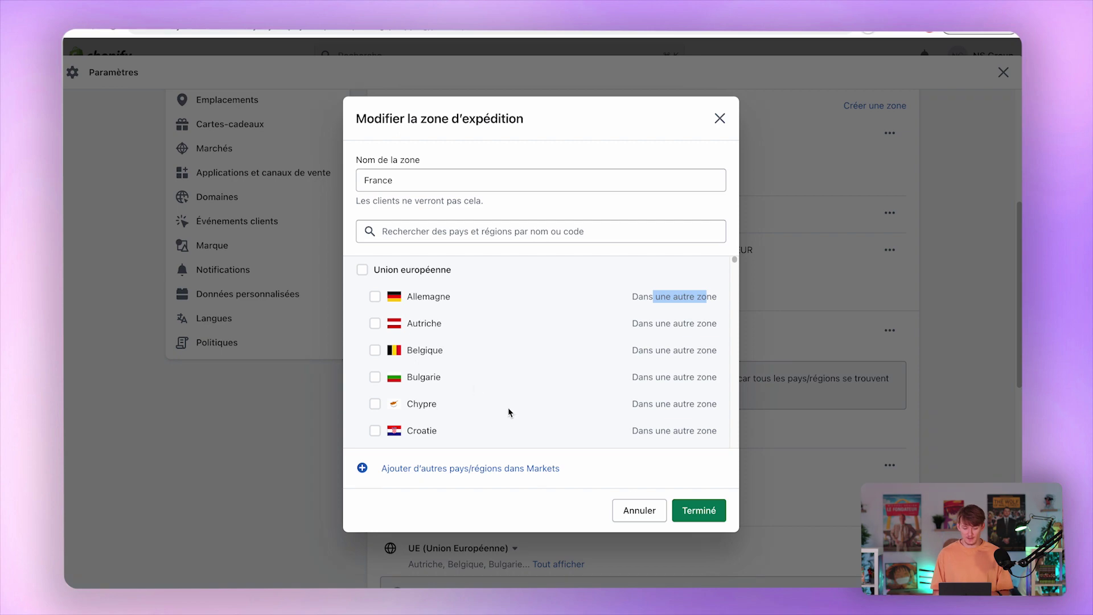
{"action": "left_click", "coordinate": [641, 514]}
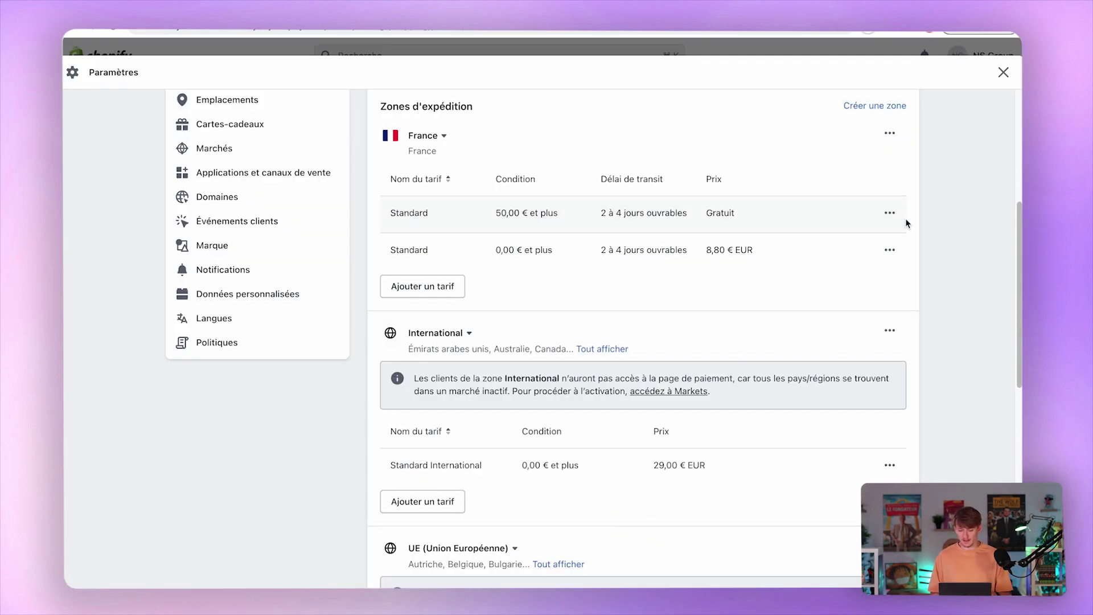
Open the options menus of the free and 8,80 € Standard rates.
{"action": "left_click", "coordinate": [889, 212]}
{"action": "left_click", "coordinate": [844, 204]}
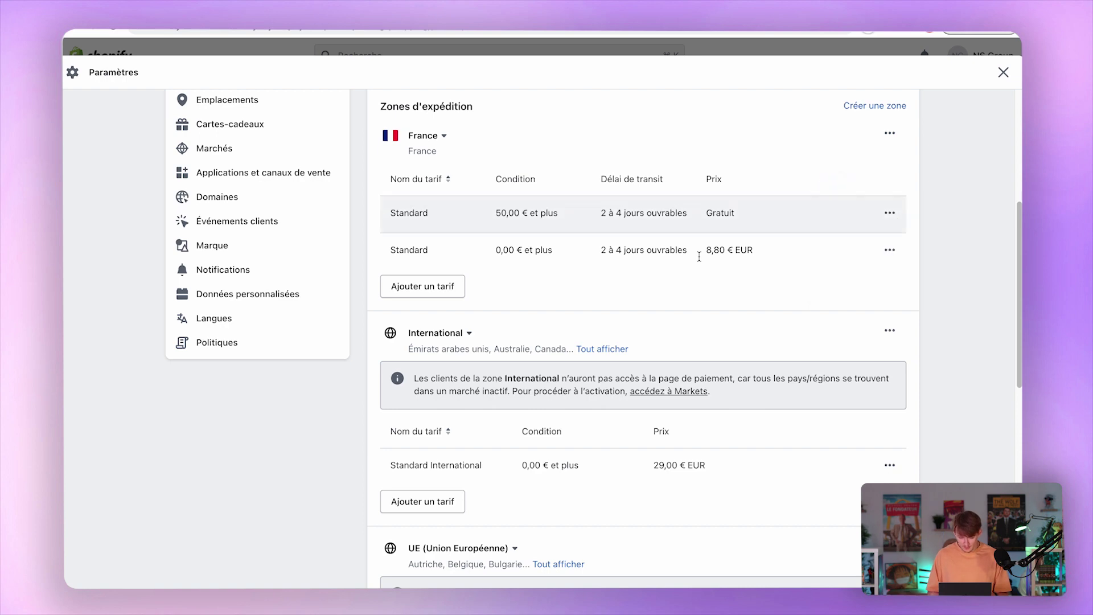
{"action": "left_click", "coordinate": [890, 251]}
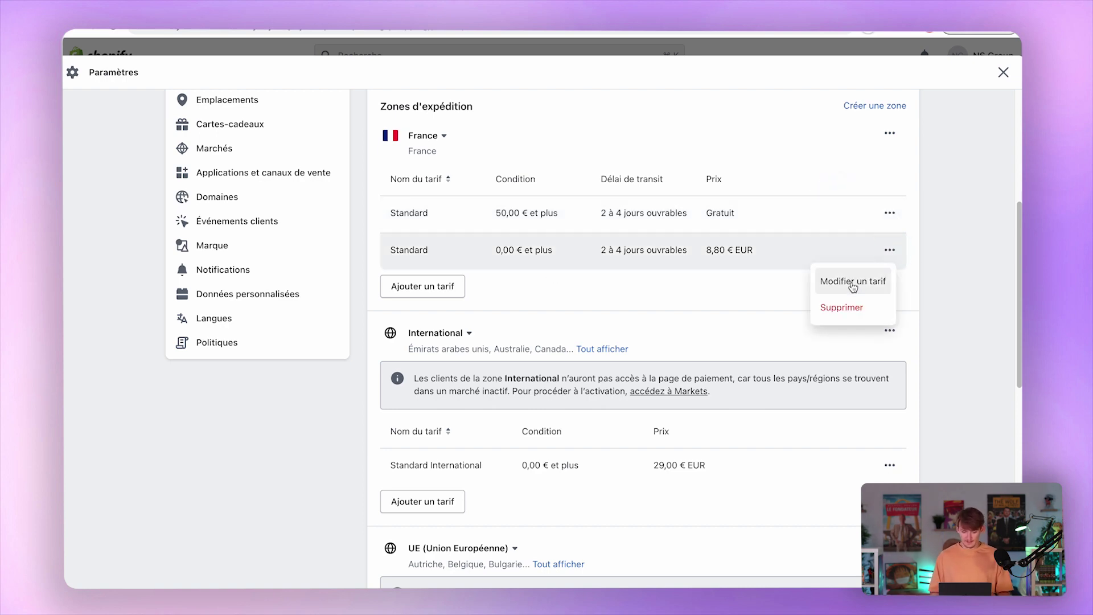
Turn the 8,80 € Standard rate into a custom flat rate named 'Livraison standard (gratuit à partir de 50€)'.
{"action": "left_click", "coordinate": [852, 283]}
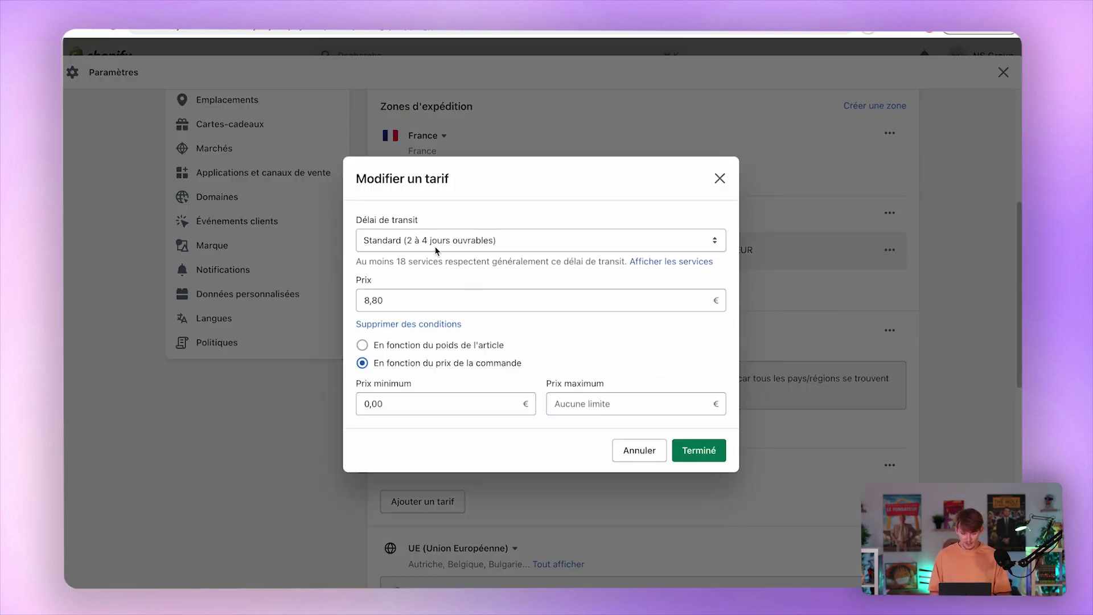
{"action": "left_click", "coordinate": [493, 245]}
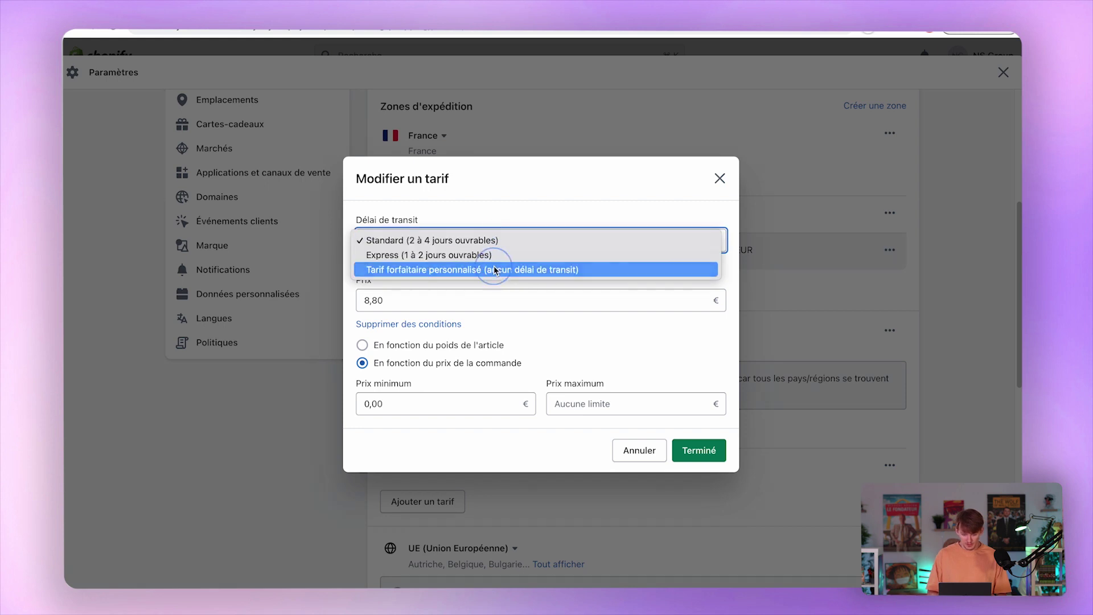
{"action": "left_click", "coordinate": [495, 270]}
{"action": "left_click", "coordinate": [442, 261]}
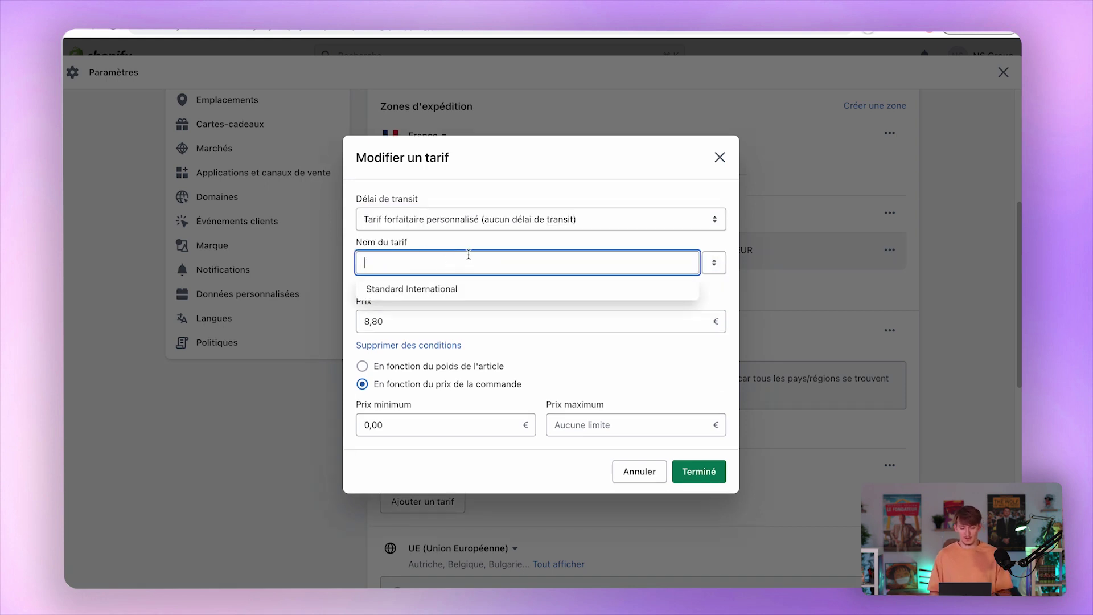
{"action": "type", "text": "Livraison"}
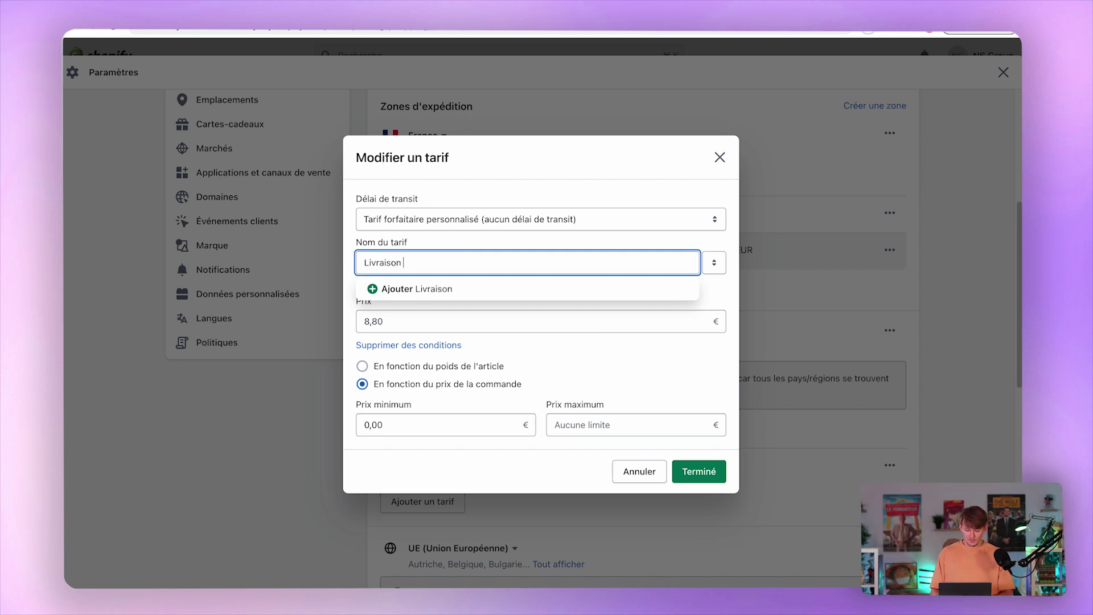
{"action": "type", "text": " standard"}
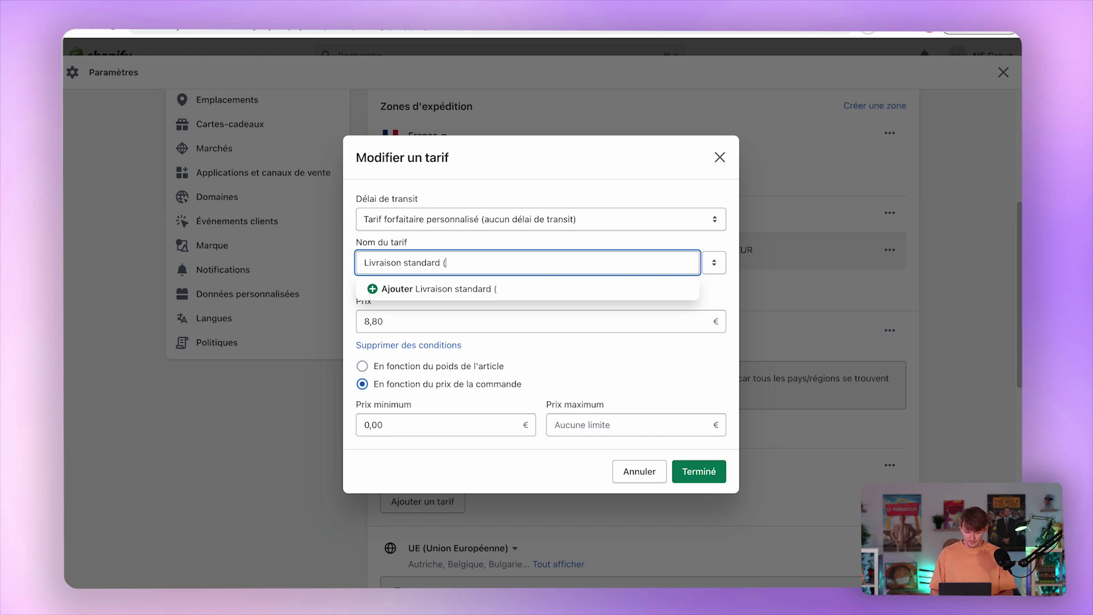
{"action": "type", "text": " (grat"}
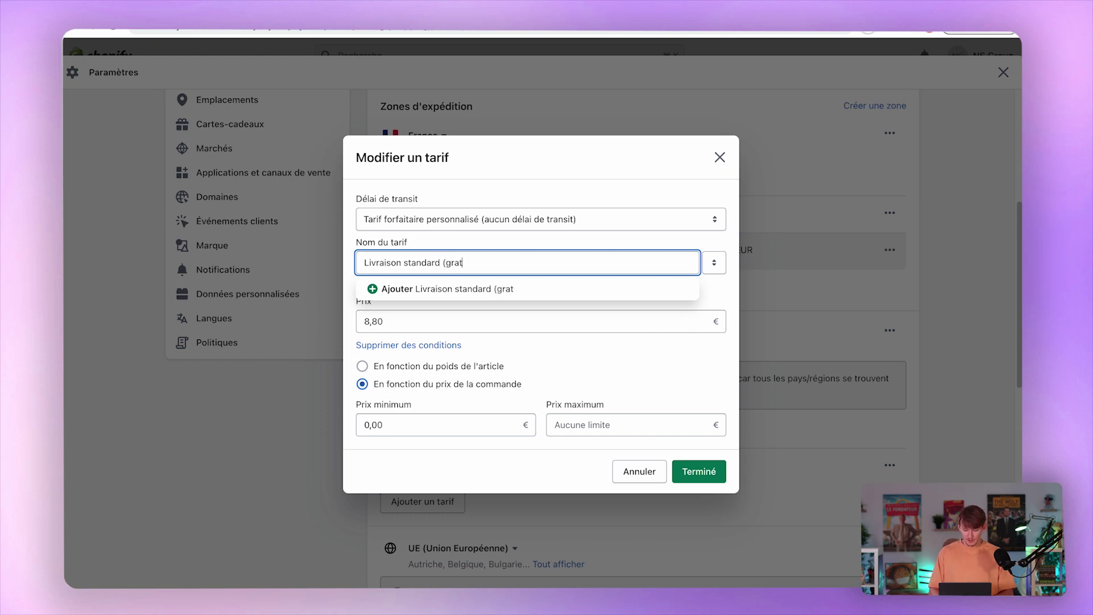
{"action": "type", "text": "uit à parti"}
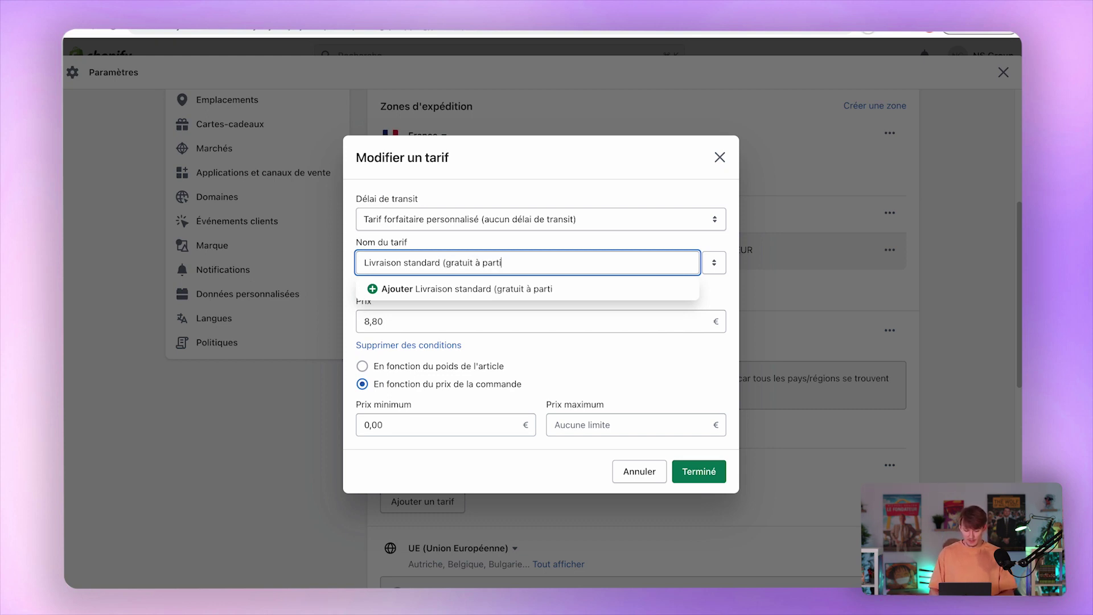
{"action": "type", "text": "r de 50€"}
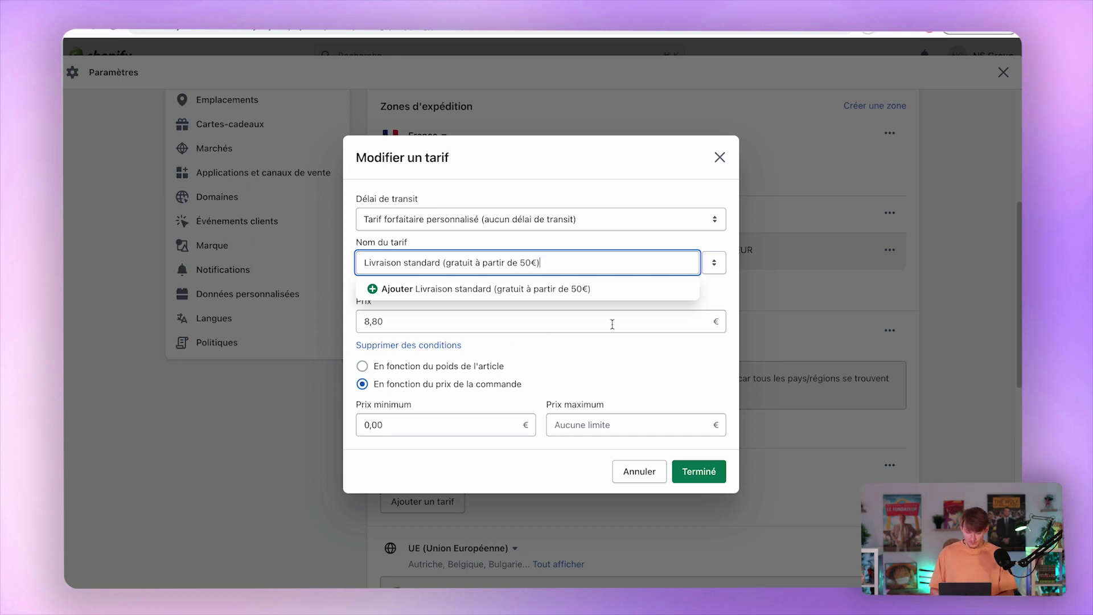
{"action": "left_click", "coordinate": [605, 288]}
Set the rate's price to 4,99 € with a 49,99 € maximum order price, and confirm it.
{"action": "left_click", "coordinate": [498, 322]}
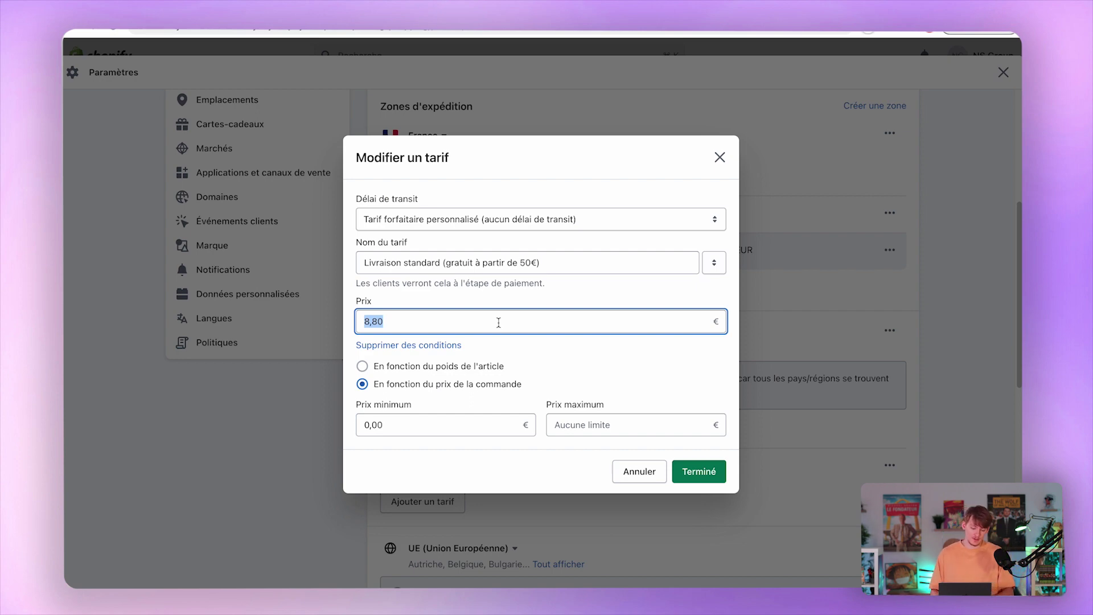
{"action": "type", "text": "4,99"}
{"action": "left_click", "coordinate": [560, 293]}
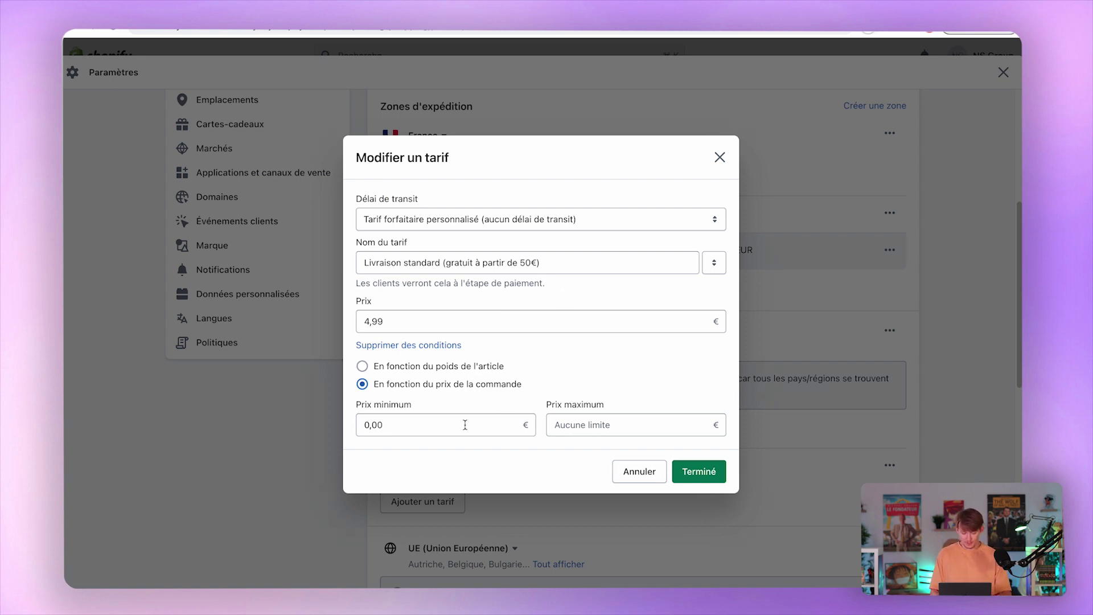
{"action": "left_click", "coordinate": [593, 431]}
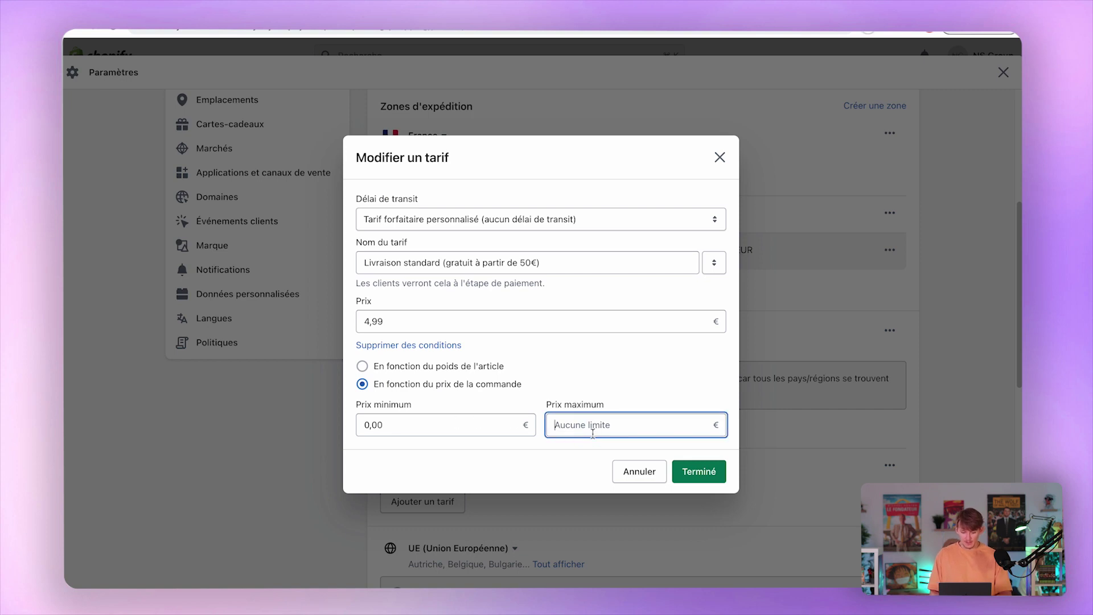
{"action": "left_click", "coordinate": [454, 424]}
{"action": "left_click", "coordinate": [581, 421]}
{"action": "type", "text": "49,99"}
{"action": "left_click", "coordinate": [676, 363]}
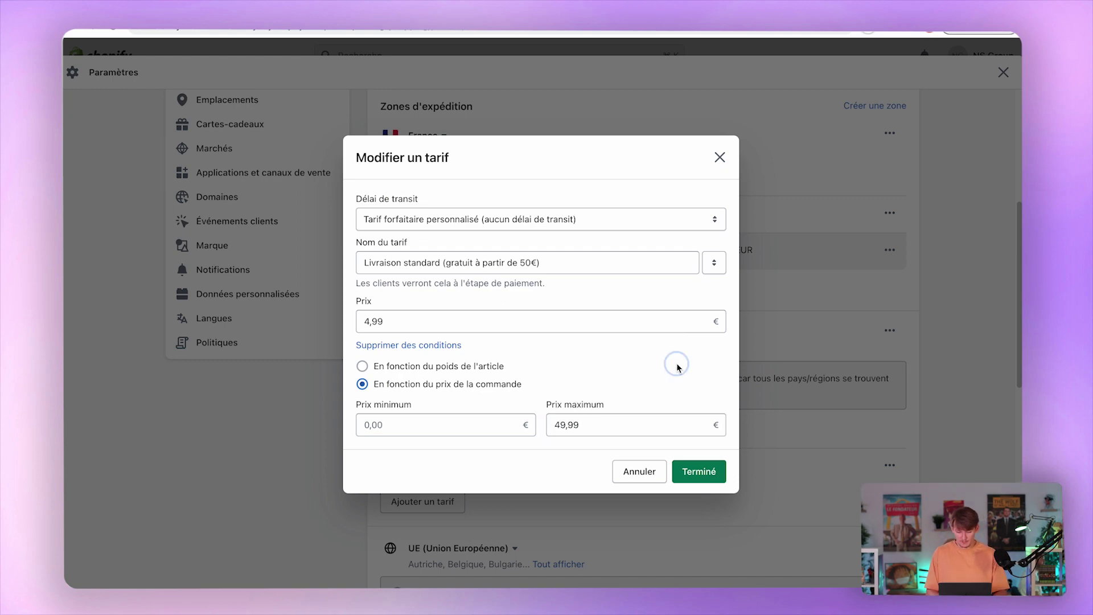
{"action": "left_click", "coordinate": [703, 470]}
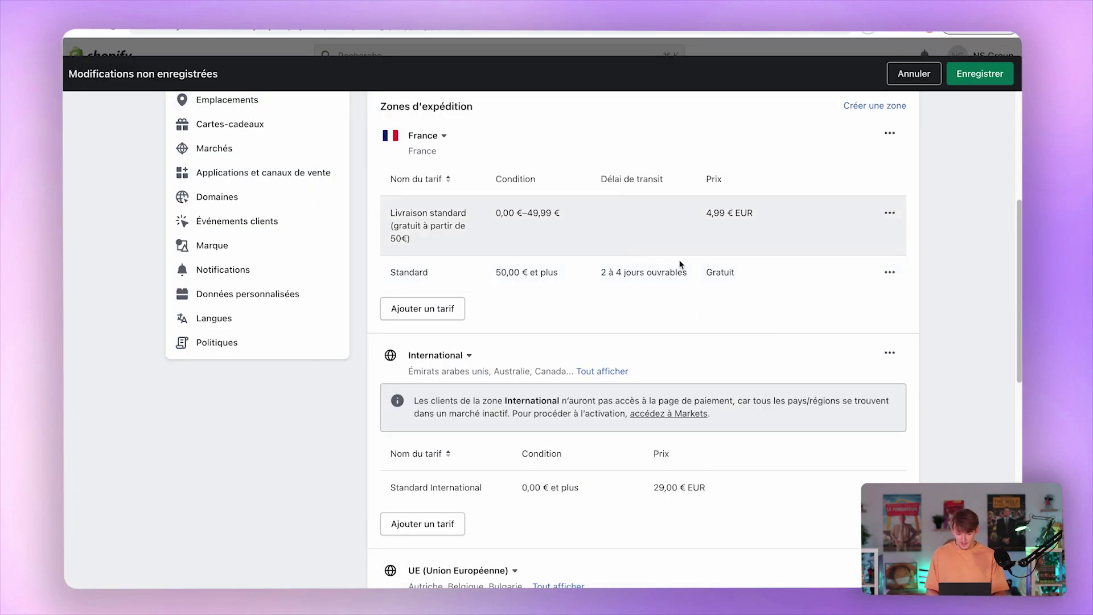
Make the free Standard rate a custom flat rate named 'Livraison gratuite'.
{"action": "left_click", "coordinate": [889, 273]}
{"action": "left_click", "coordinate": [862, 301]}
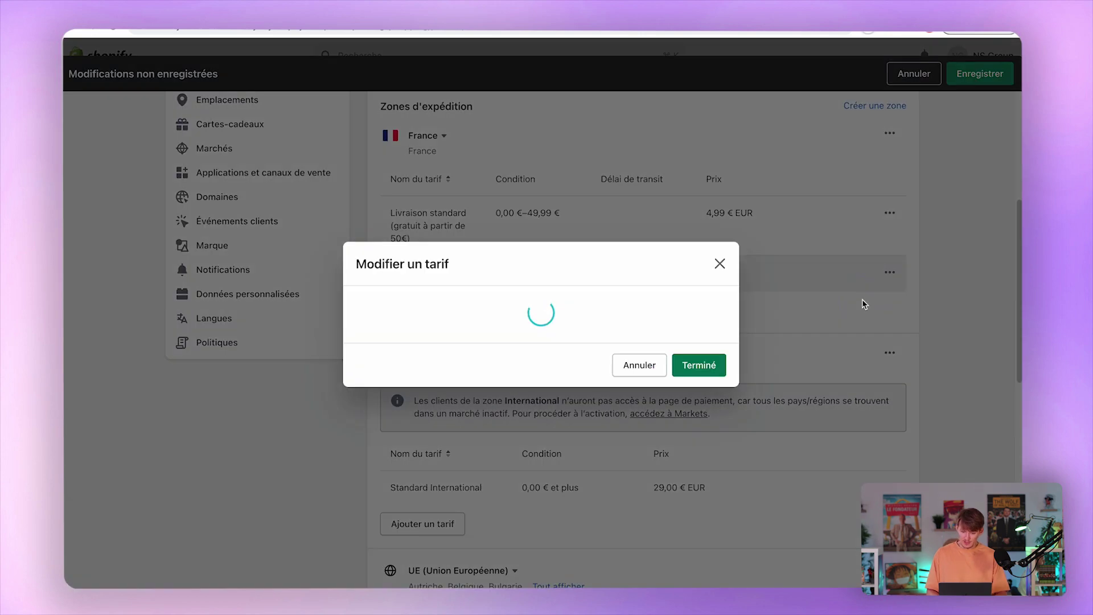
{"action": "left_click", "coordinate": [551, 249]}
{"action": "left_click", "coordinate": [421, 269]}
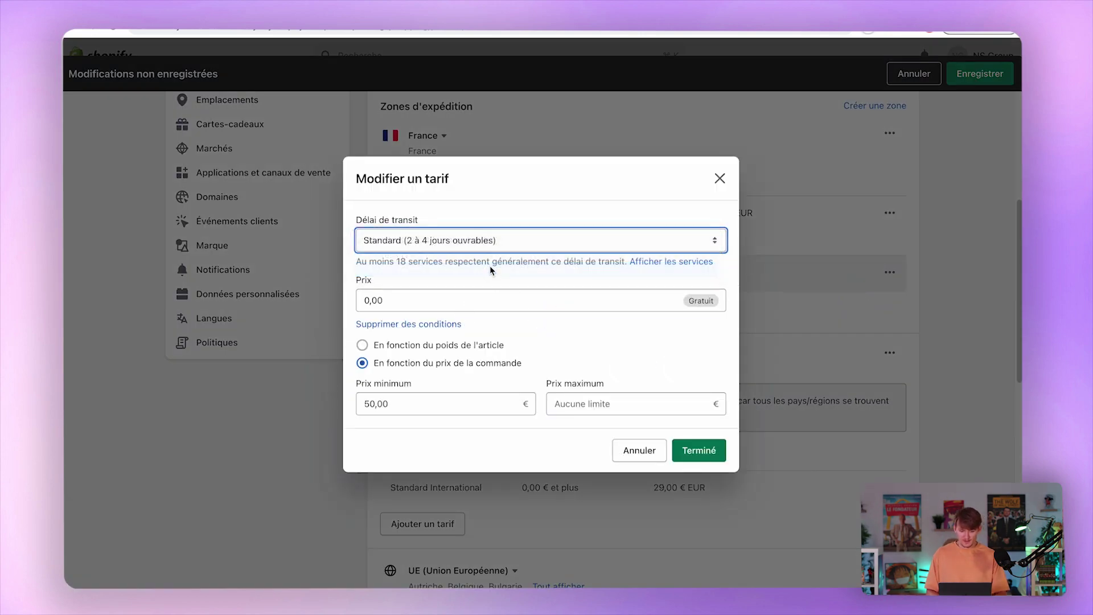
{"action": "left_click", "coordinate": [405, 269]}
{"action": "type", "text": "Livraison gratuite en 2 jours"}
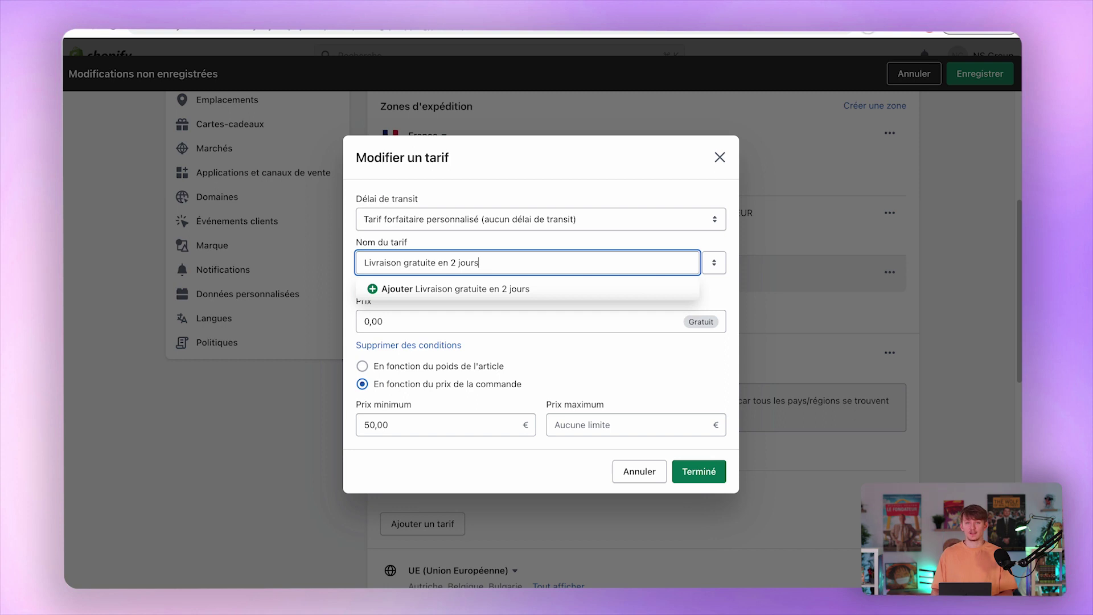
{"action": "key", "text": "alt+BackSpace"}
{"action": "key", "text": "alt+BackSpace"}
{"action": "key", "text": "alt+BackSpace"}
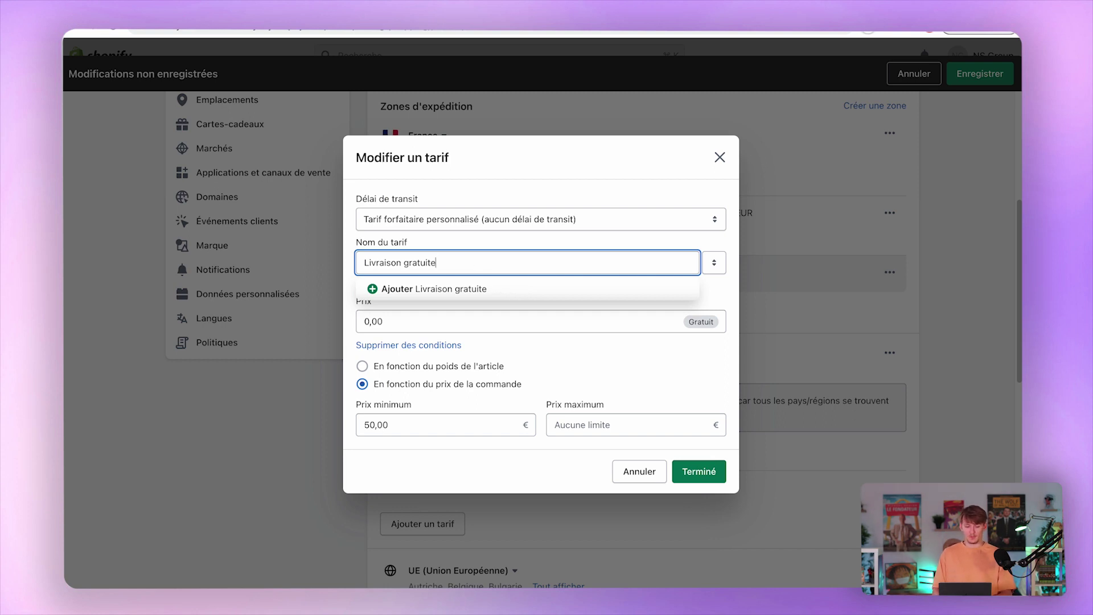
{"action": "left_click", "coordinate": [586, 288]}
Confirm the Livraison gratuite rate and save the shipping changes.
{"action": "left_click", "coordinate": [499, 317]}
{"action": "left_click", "coordinate": [559, 354]}
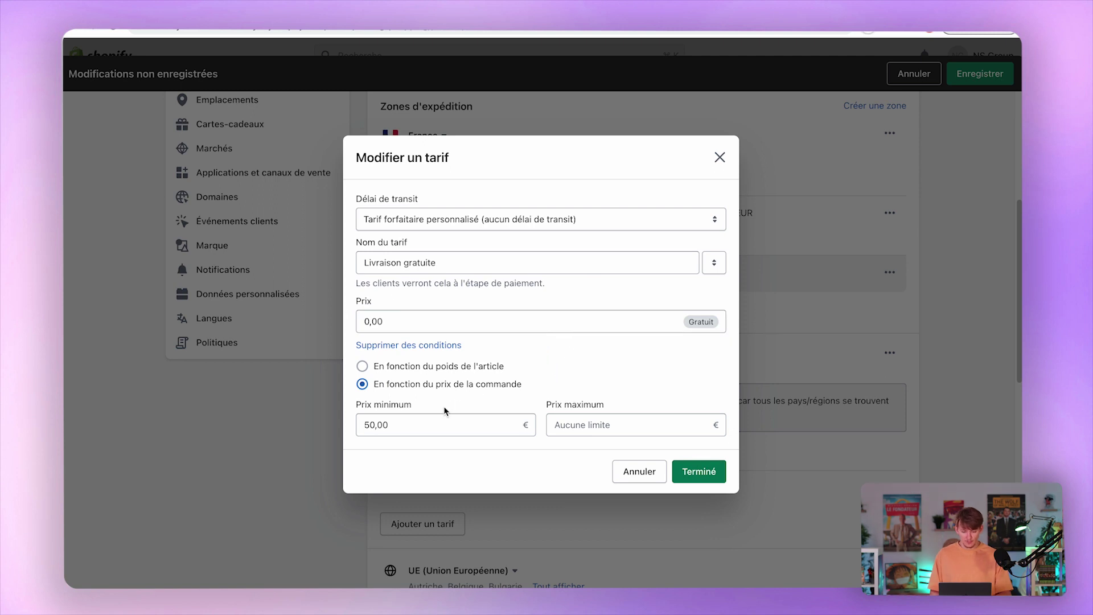
{"action": "left_click_drag", "start_coordinate": [358, 411], "coordinate": [390, 418]}
{"action": "double_click", "coordinate": [391, 422]}
{"action": "left_click", "coordinate": [611, 379]}
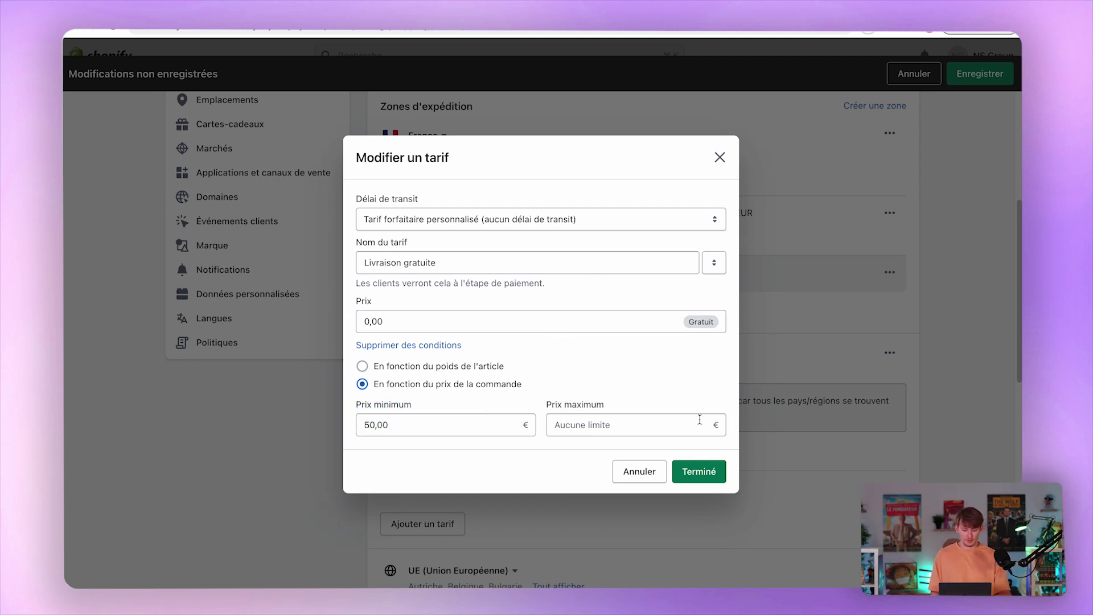
{"action": "left_click", "coordinate": [714, 467]}
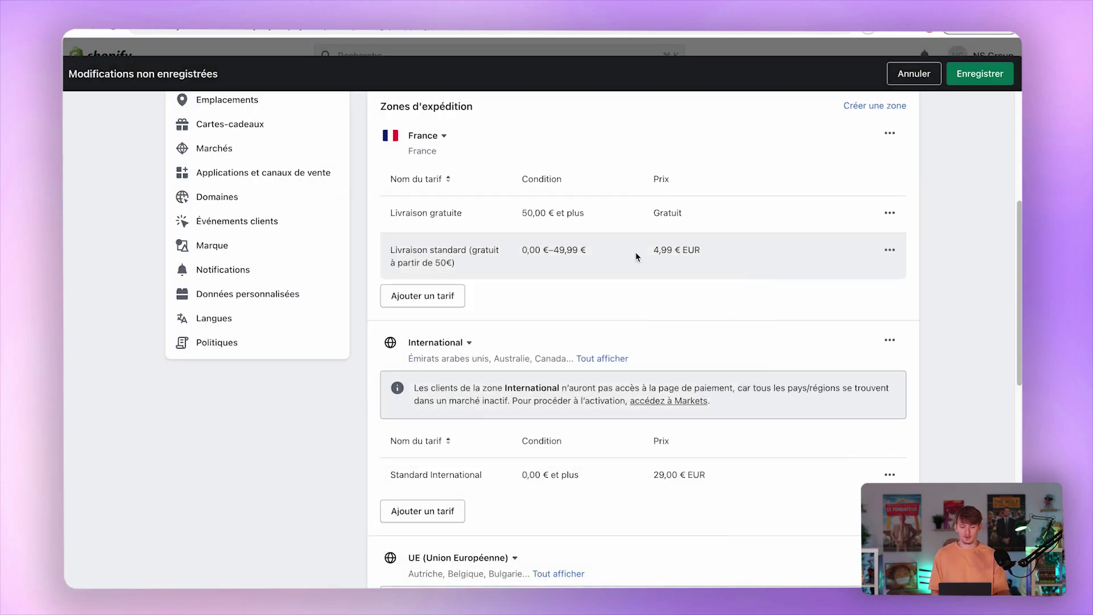
{"action": "scroll", "coordinate": [598, 284], "scroll_direction": "down", "scroll_amount": 3}
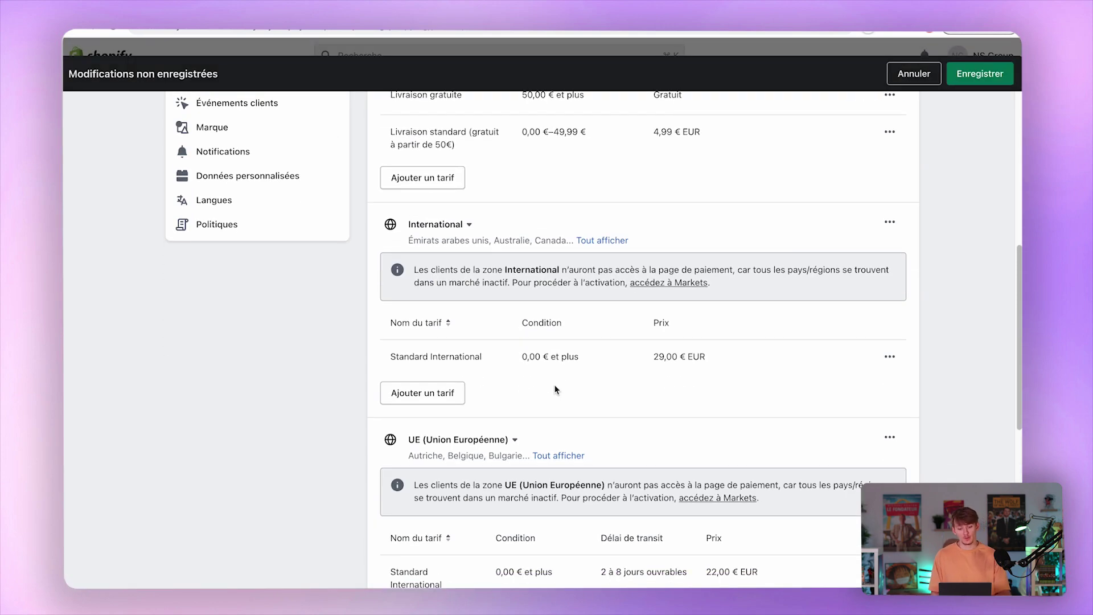
{"action": "scroll", "coordinate": [456, 430], "scroll_direction": "down", "scroll_amount": 2}
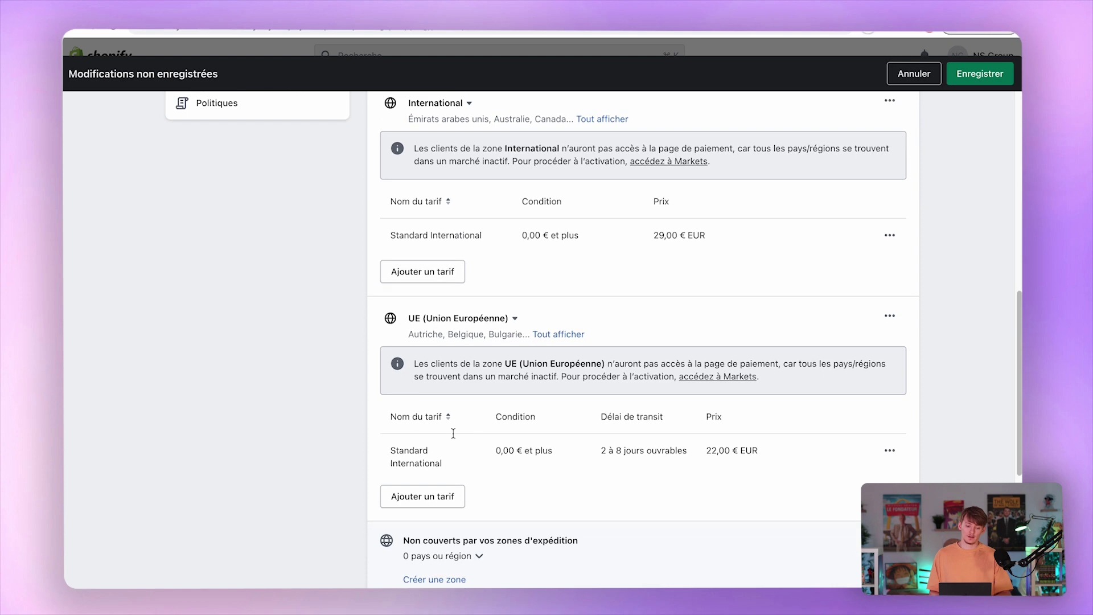
{"action": "scroll", "coordinate": [501, 432], "scroll_direction": "down", "scroll_amount": 2}
{"action": "scroll", "coordinate": [502, 432], "scroll_direction": "up", "scroll_amount": 8}
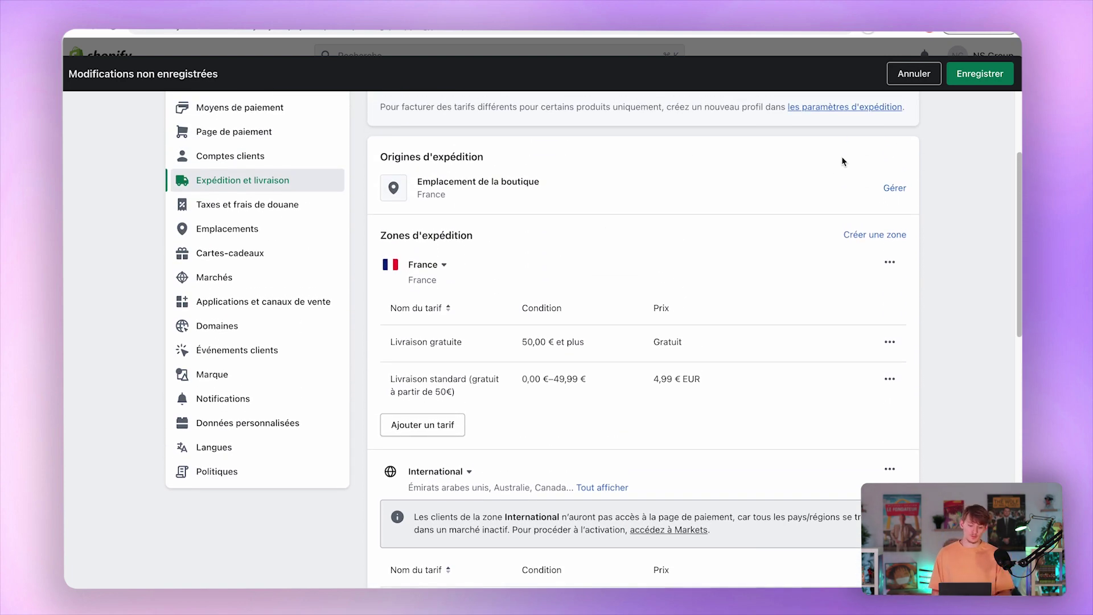
{"action": "scroll", "coordinate": [798, 243], "scroll_direction": "up", "scroll_amount": 2}
{"action": "left_click", "coordinate": [979, 74]}
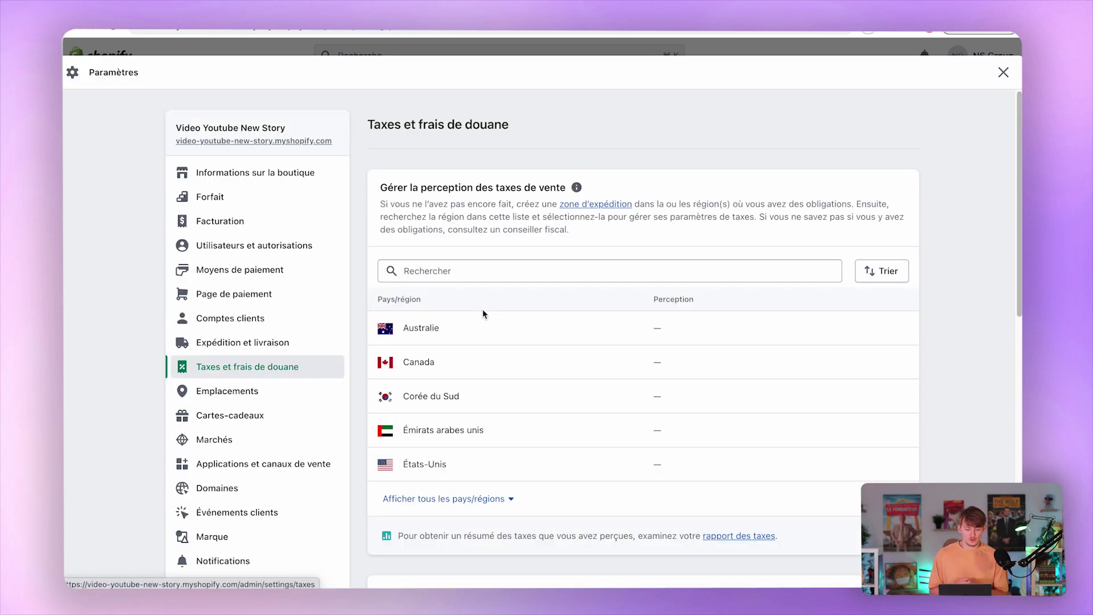
Scroll through the Taxes et frais de douane settings.
{"action": "scroll", "coordinate": [482, 314], "scroll_direction": "down", "scroll_amount": 3}
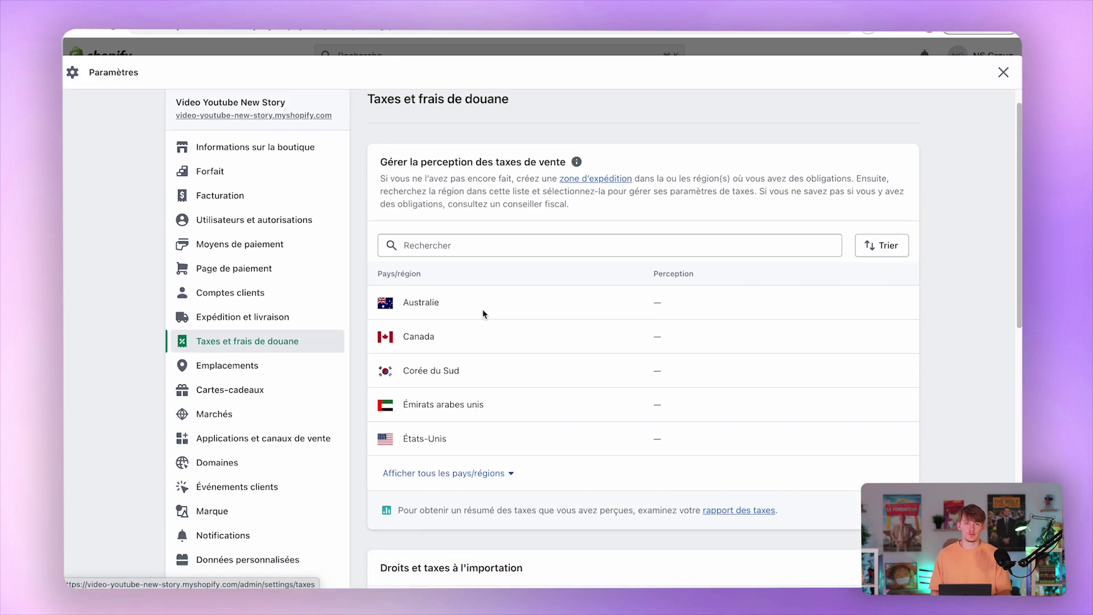
{"action": "scroll", "coordinate": [483, 314], "scroll_direction": "down", "scroll_amount": 10}
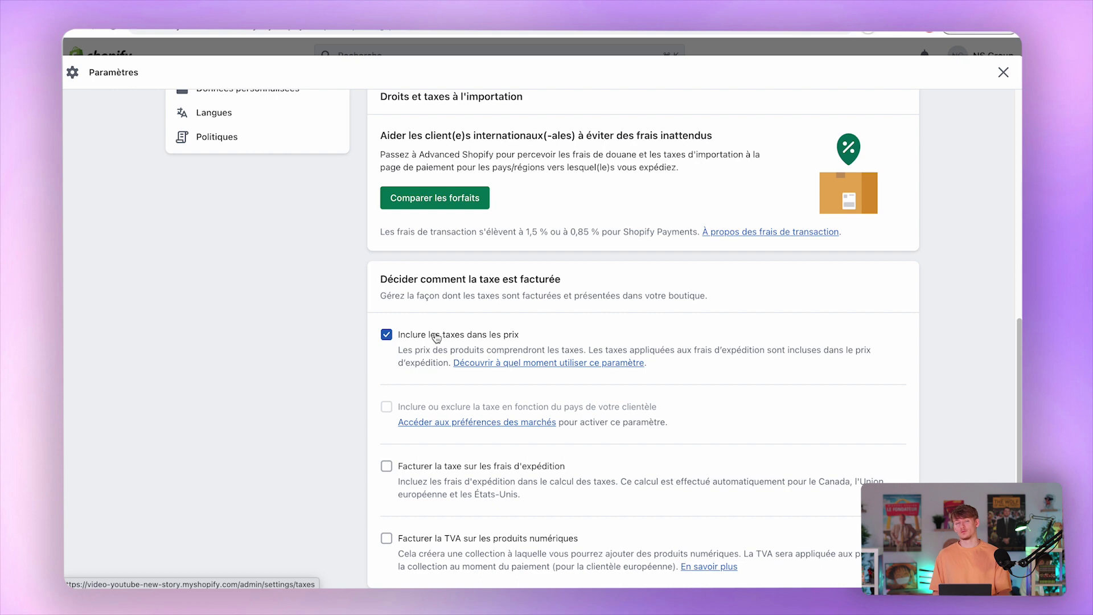
{"action": "scroll", "coordinate": [436, 340], "scroll_direction": "down", "scroll_amount": 3}
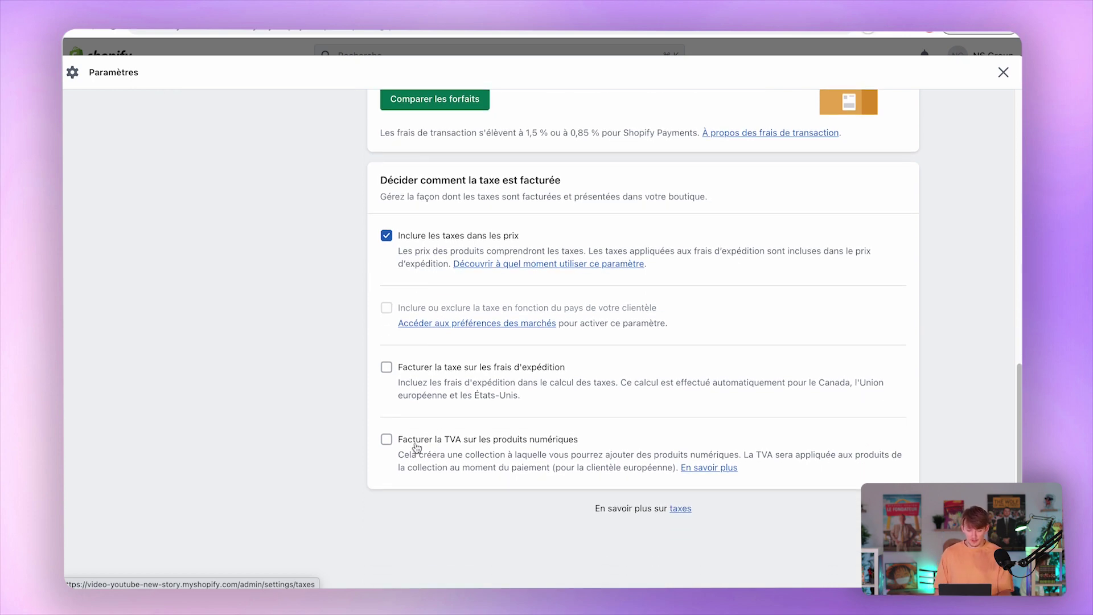
{"action": "left_click_drag", "start_coordinate": [415, 446], "coordinate": [514, 448]}
{"action": "double_click", "coordinate": [512, 443]}
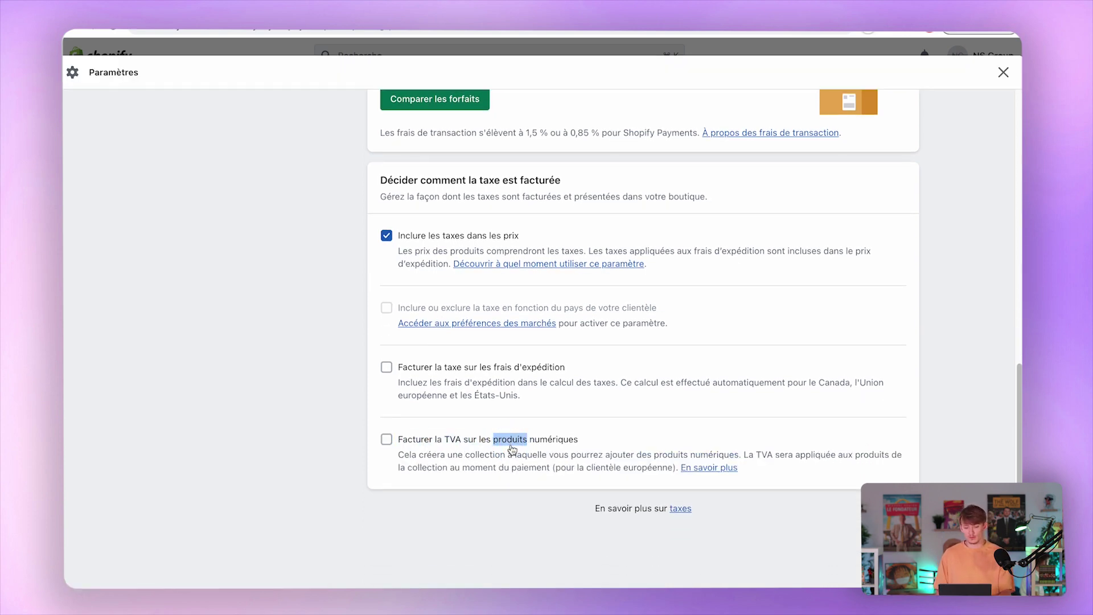
{"action": "scroll", "coordinate": [480, 451], "scroll_direction": "up", "scroll_amount": 1}
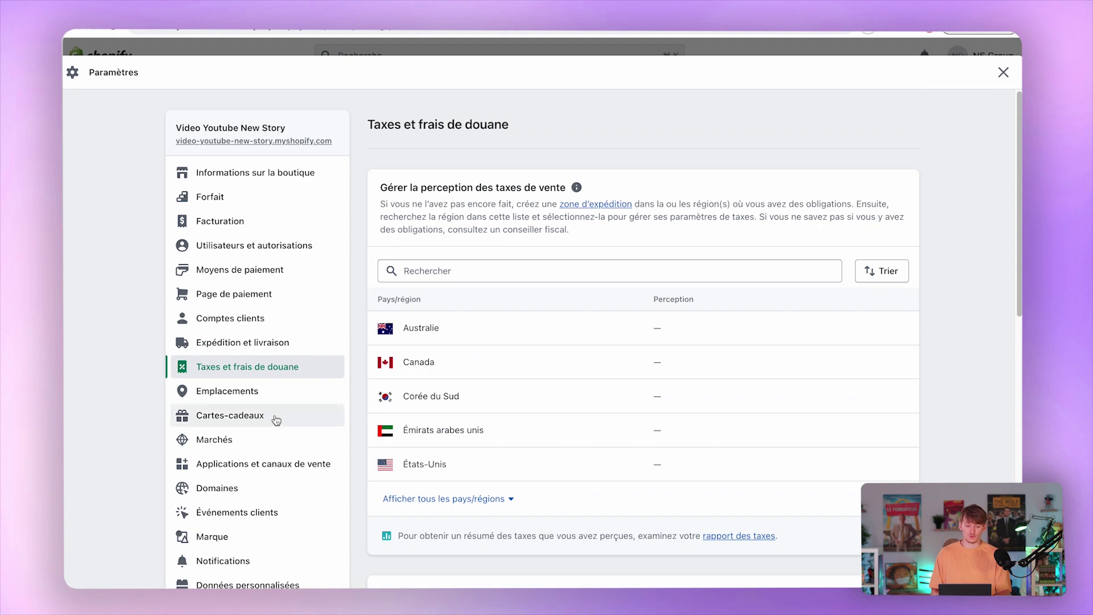
Check the Emplacements settings, then the Marchés settings with France as the primary market.
{"action": "left_click", "coordinate": [273, 395]}
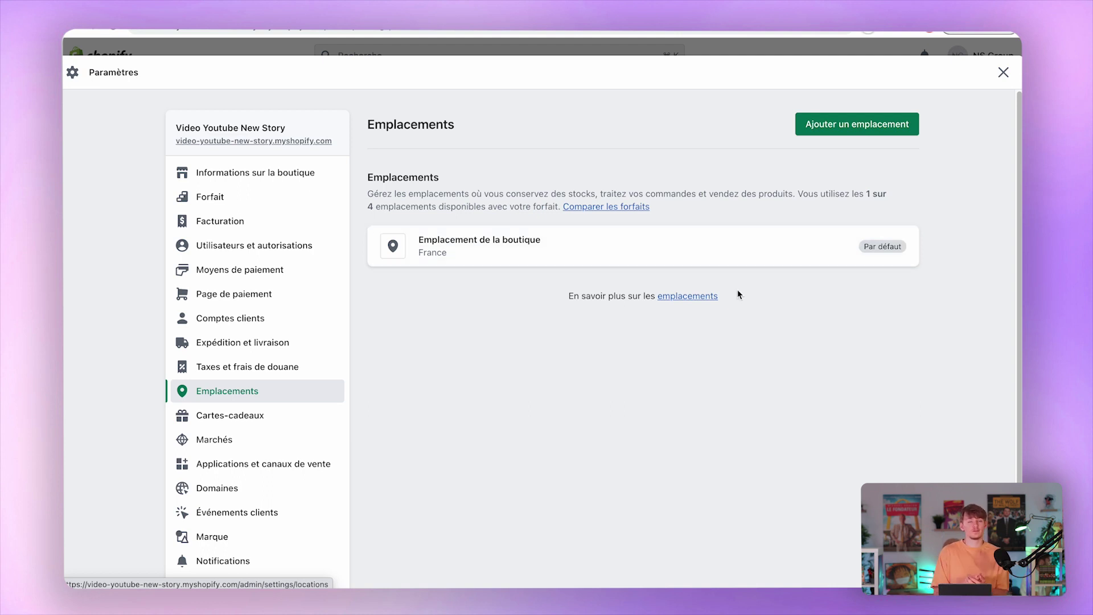
{"action": "scroll", "coordinate": [267, 427], "scroll_direction": "down", "scroll_amount": 1}
{"action": "left_click", "coordinate": [249, 413]}
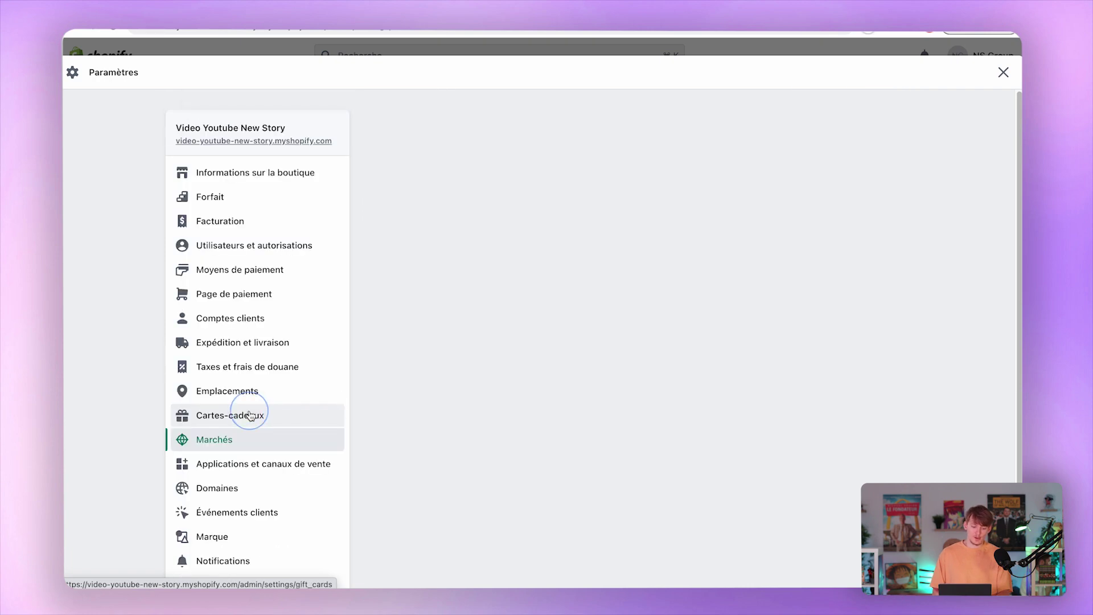
{"action": "scroll", "coordinate": [286, 432], "scroll_direction": "down", "scroll_amount": 1}
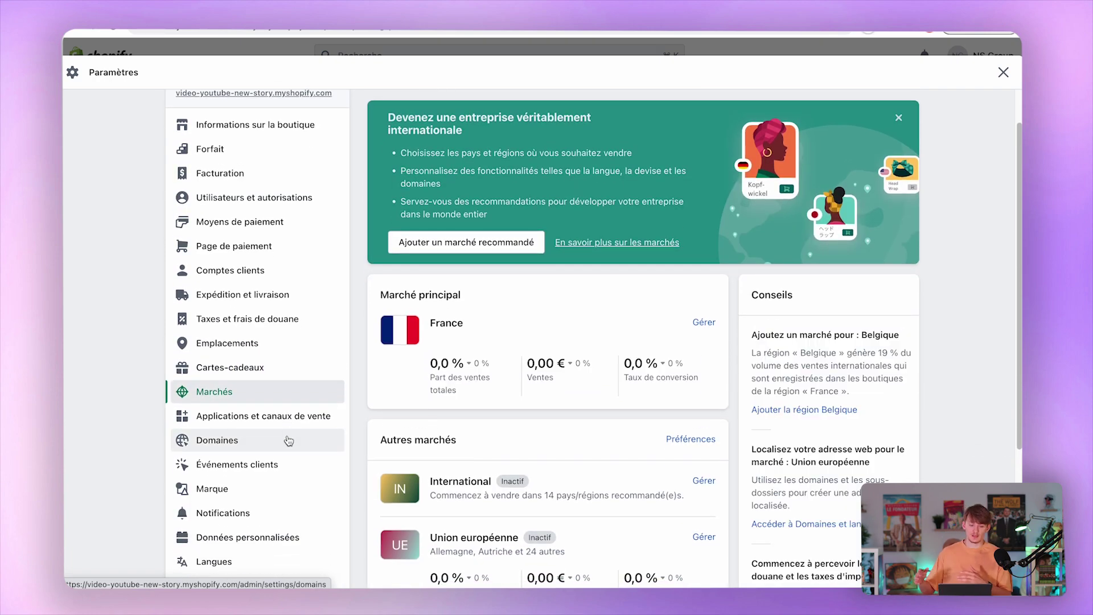
Review Applications et canaux de vente, then move on to the Domaines settings.
{"action": "left_click", "coordinate": [312, 424]}
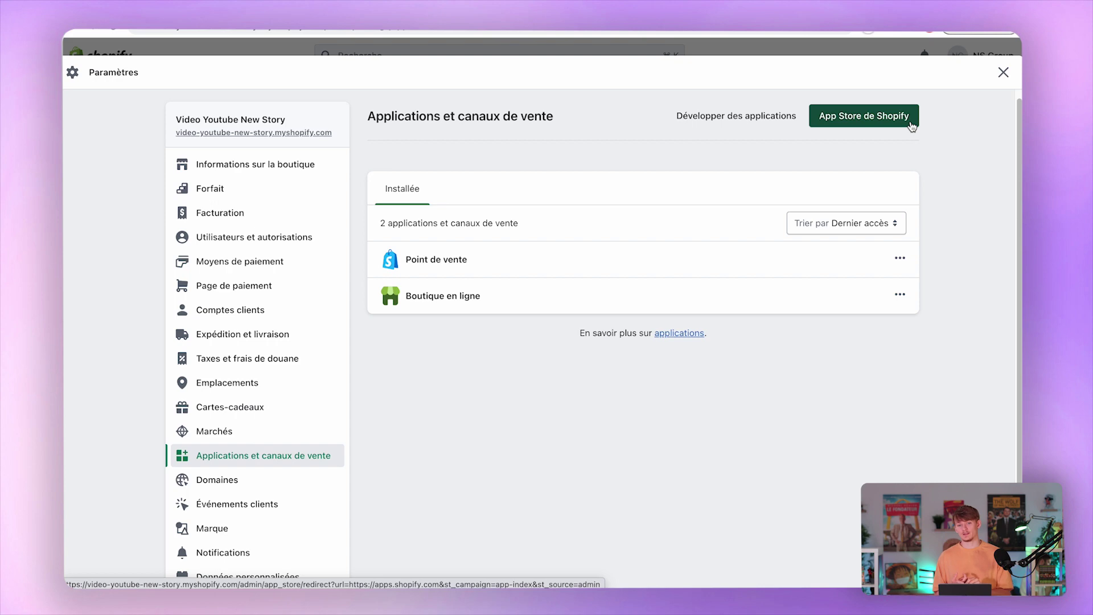
{"action": "scroll", "coordinate": [285, 485], "scroll_direction": "down", "scroll_amount": 3}
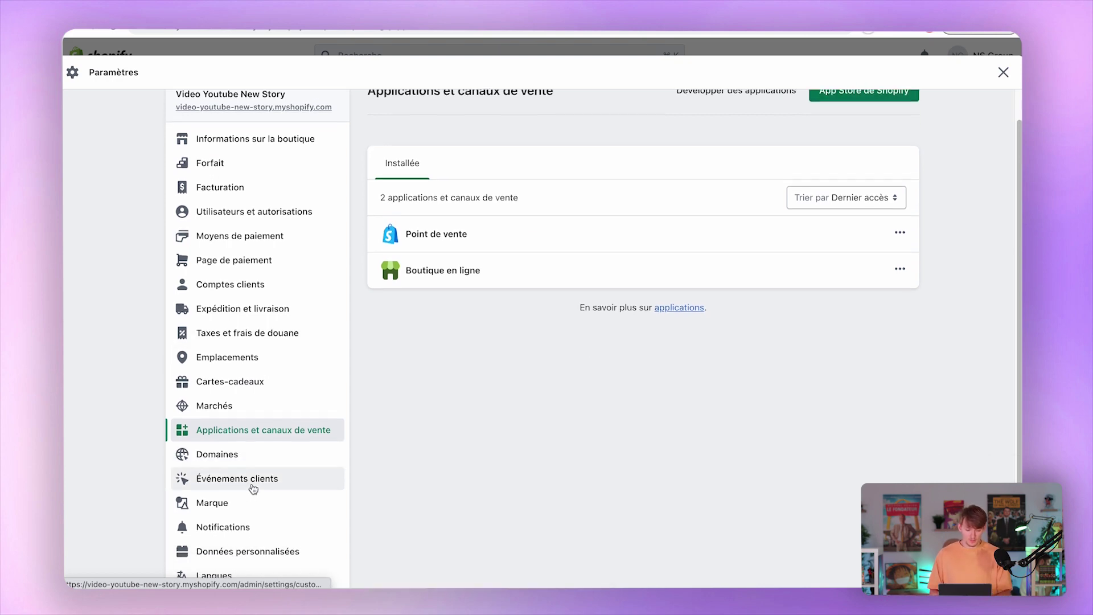
{"action": "left_click", "coordinate": [234, 398]}
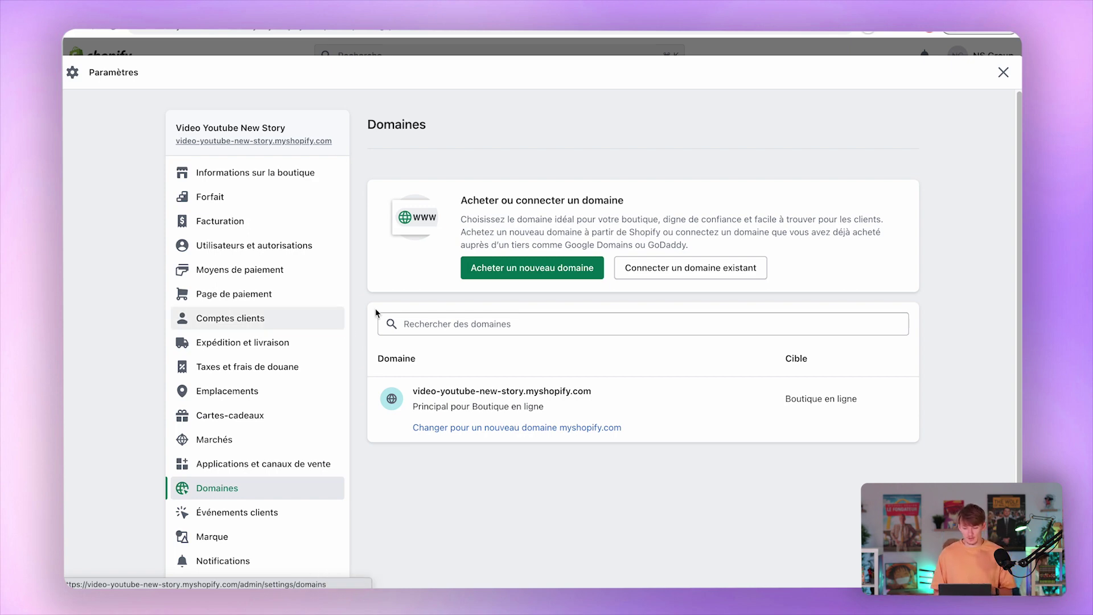
Look up newstoryvideo domain prices via Acheter un nouveau domaine, then go to Événements clients.
{"action": "left_click_drag", "start_coordinate": [149, 33], "coordinate": [281, 33]}
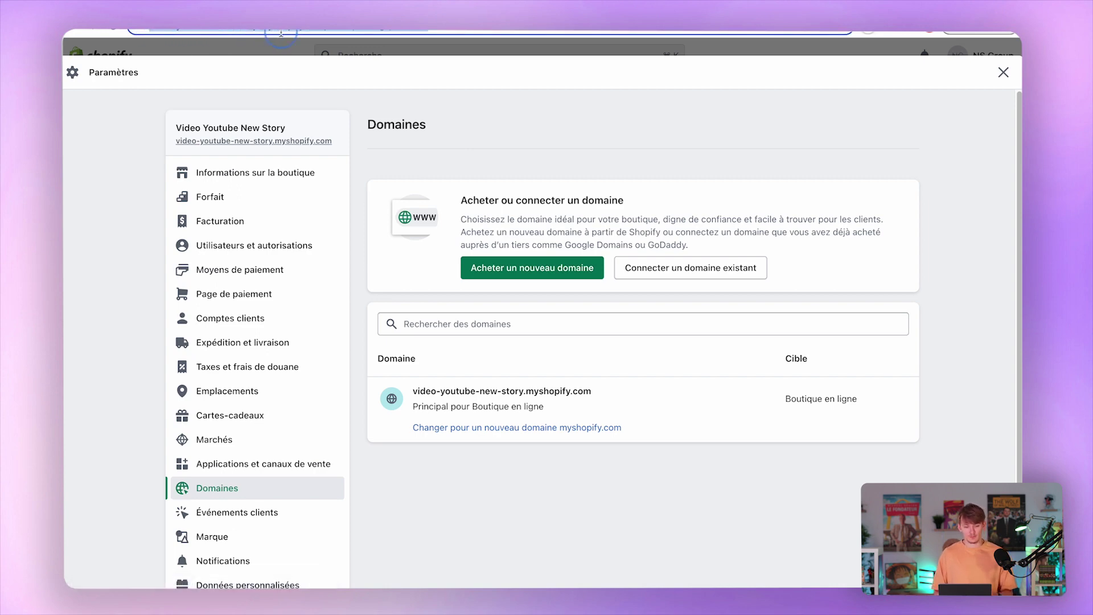
{"action": "left_click", "coordinate": [380, 68]}
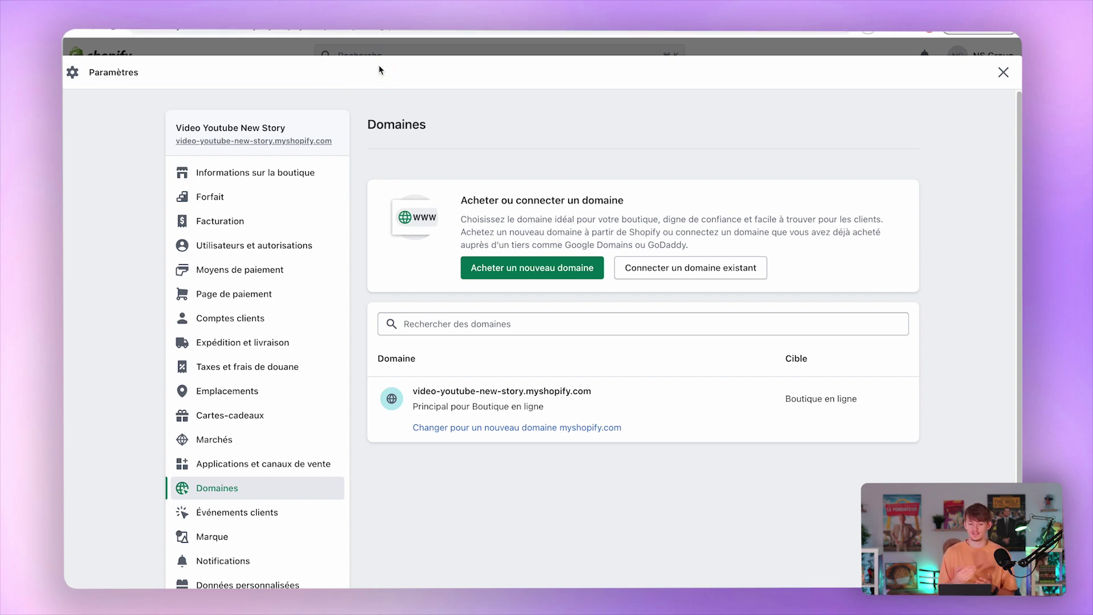
{"action": "left_click", "coordinate": [531, 328]}
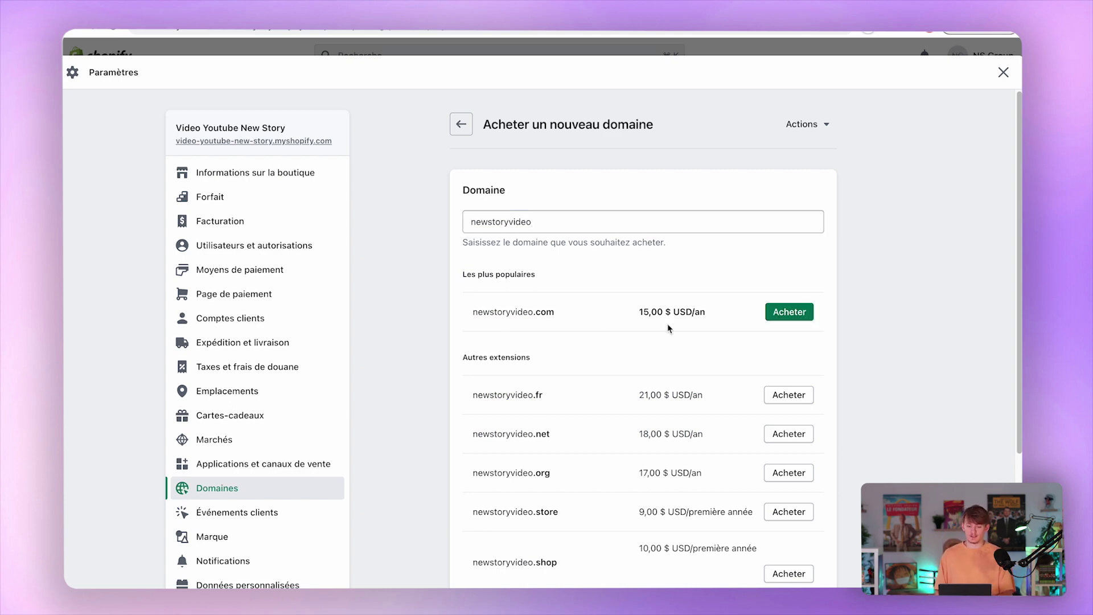
{"action": "left_click", "coordinate": [292, 512]}
{"action": "scroll", "coordinate": [293, 493], "scroll_direction": "down", "scroll_amount": 3}
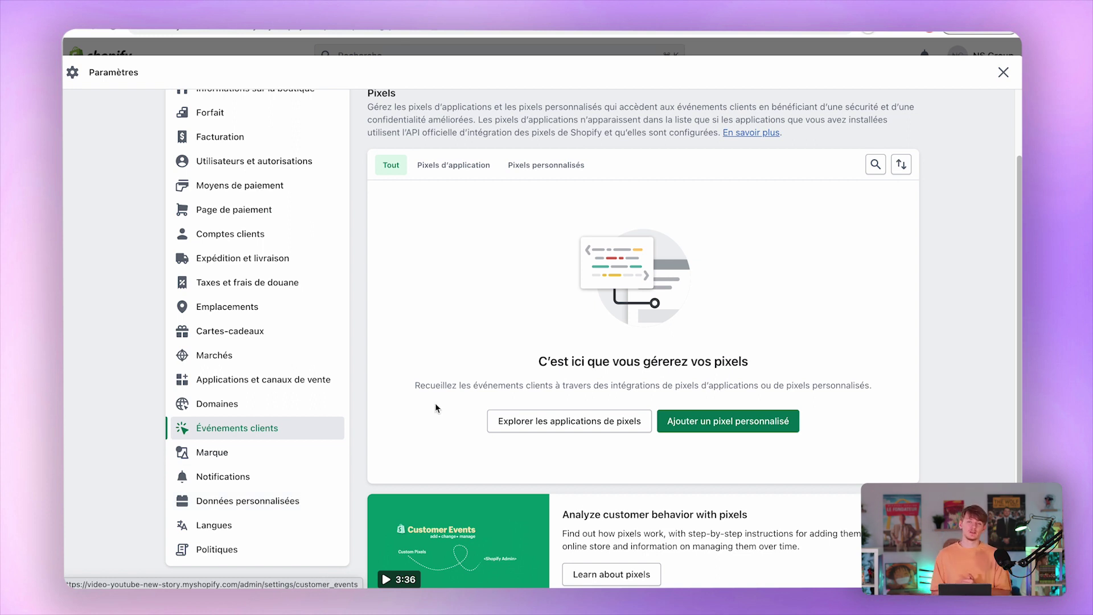
Open Marque and scroll through its logo, colour, cover image, slogan, description and social link sections.
{"action": "scroll", "coordinate": [436, 408], "scroll_direction": "up", "scroll_amount": 3}
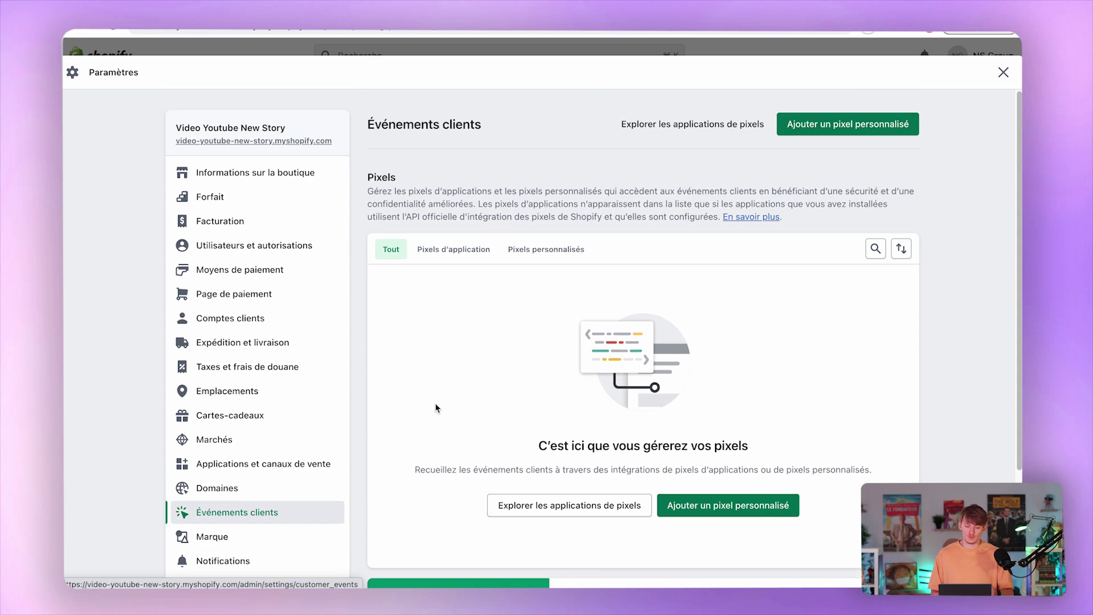
{"action": "scroll", "coordinate": [451, 369], "scroll_direction": "down", "scroll_amount": 5}
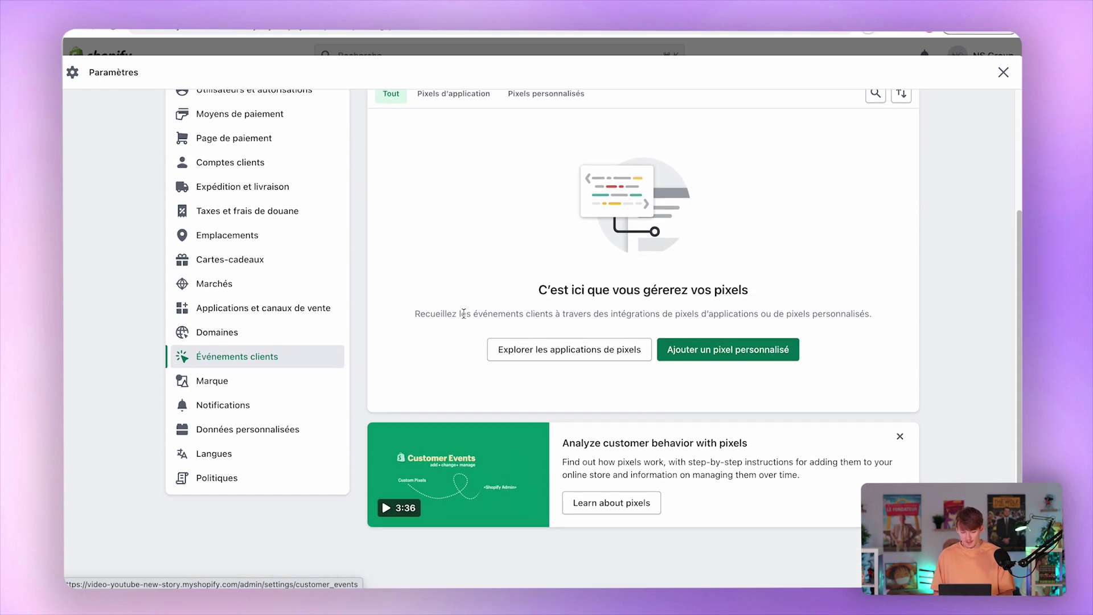
{"action": "left_click", "coordinate": [262, 379]}
{"action": "scroll", "coordinate": [458, 370], "scroll_direction": "down", "scroll_amount": 10}
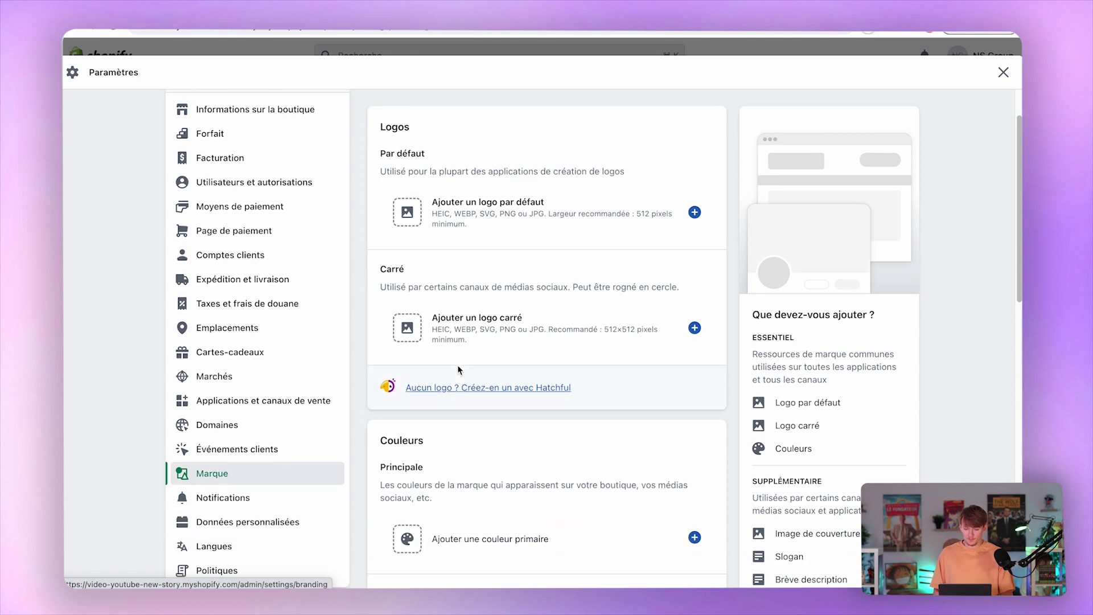
{"action": "scroll", "coordinate": [458, 369], "scroll_direction": "up", "scroll_amount": 10}
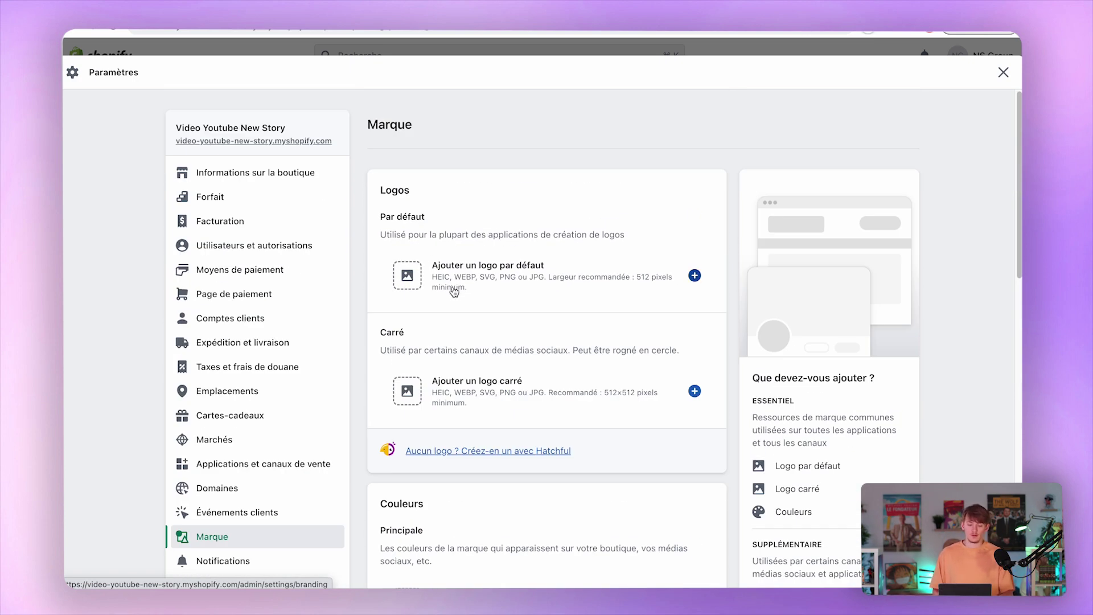
{"action": "scroll", "coordinate": [458, 292], "scroll_direction": "down", "scroll_amount": 15}
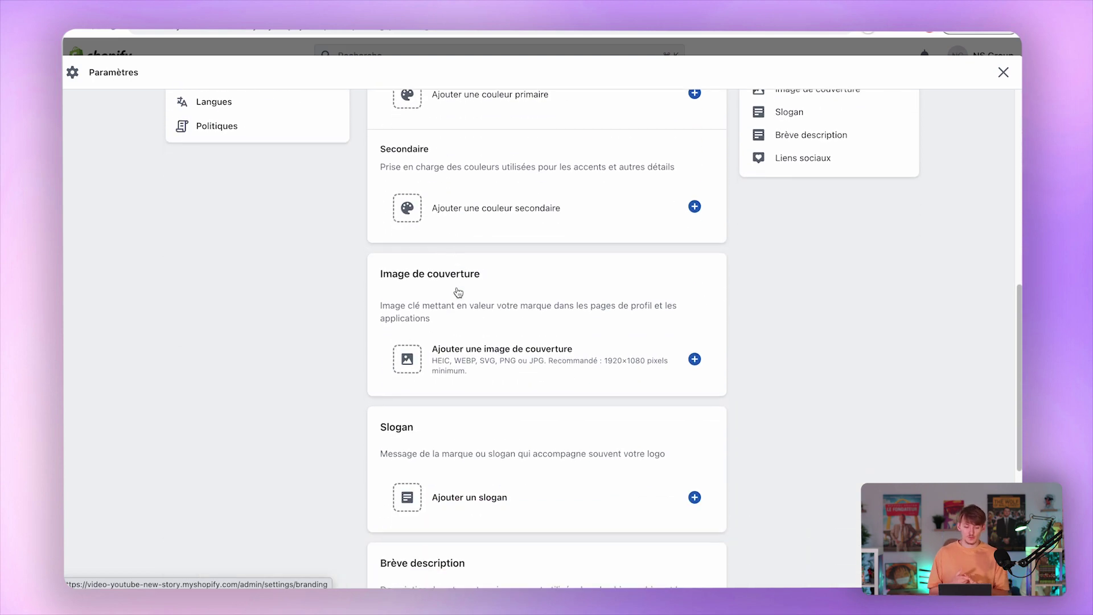
{"action": "scroll", "coordinate": [458, 292], "scroll_direction": "down", "scroll_amount": 5}
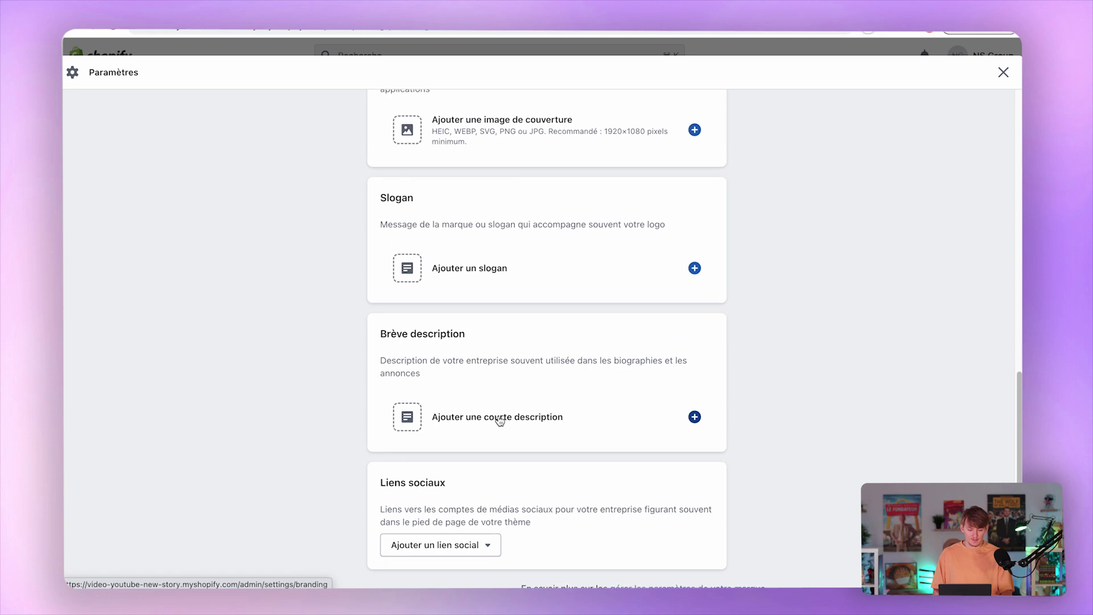
{"action": "scroll", "coordinate": [500, 421], "scroll_direction": "up", "scroll_amount": 20}
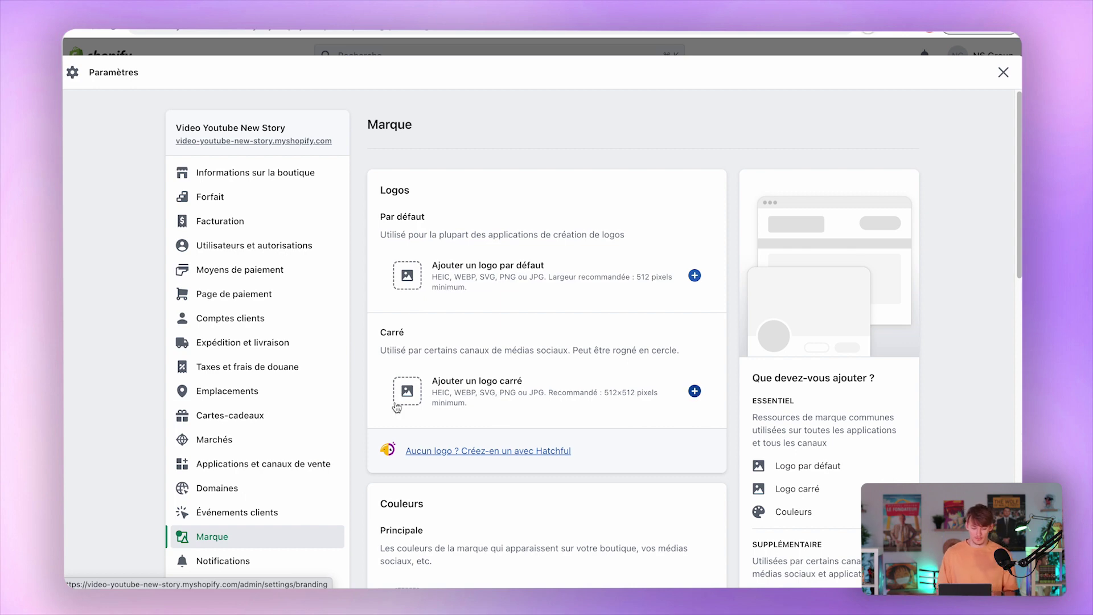
{"action": "scroll", "coordinate": [342, 421], "scroll_direction": "down", "scroll_amount": 2}
Scroll through the customer Notifications settings.
{"action": "left_click", "coordinate": [265, 501]}
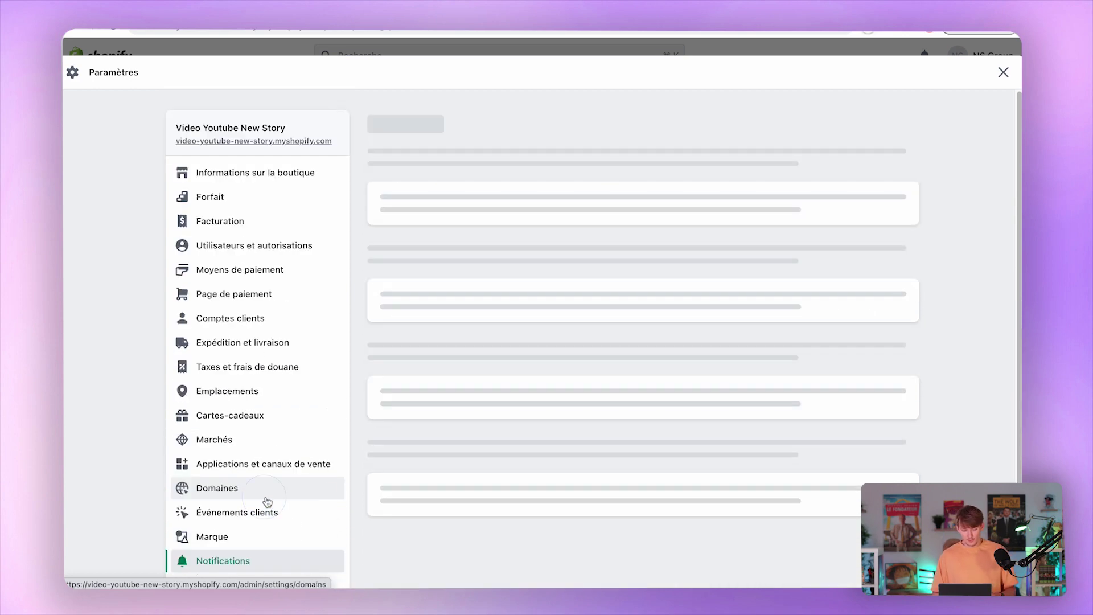
{"action": "scroll", "coordinate": [527, 441], "scroll_direction": "down", "scroll_amount": 2}
{"action": "scroll", "coordinate": [528, 444], "scroll_direction": "down", "scroll_amount": 2}
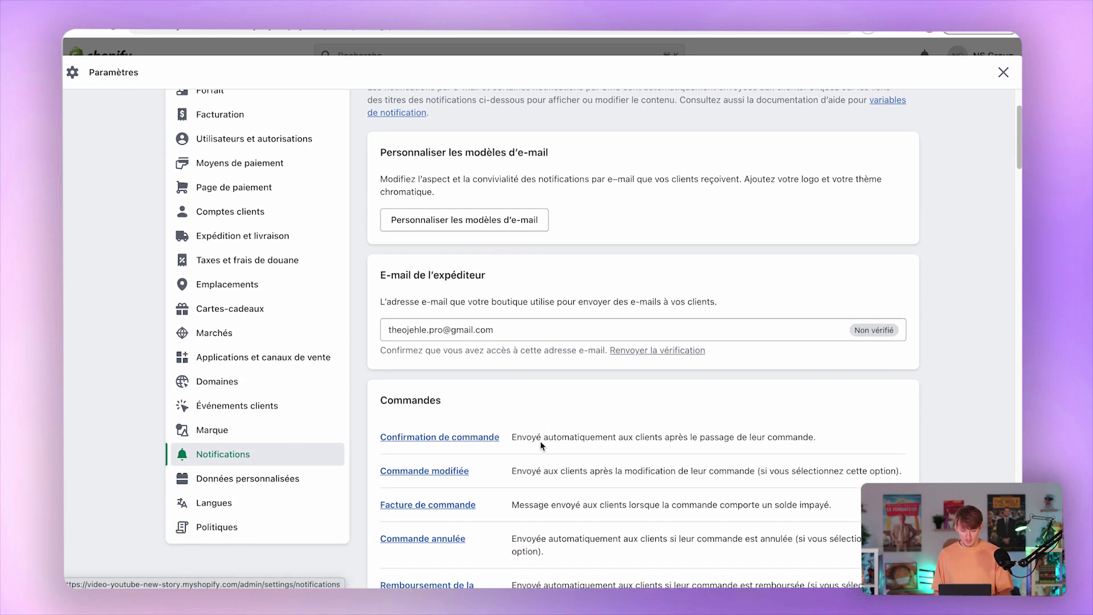
{"action": "scroll", "coordinate": [541, 444], "scroll_direction": "down", "scroll_amount": 2}
{"action": "scroll", "coordinate": [541, 444], "scroll_direction": "down", "scroll_amount": 7}
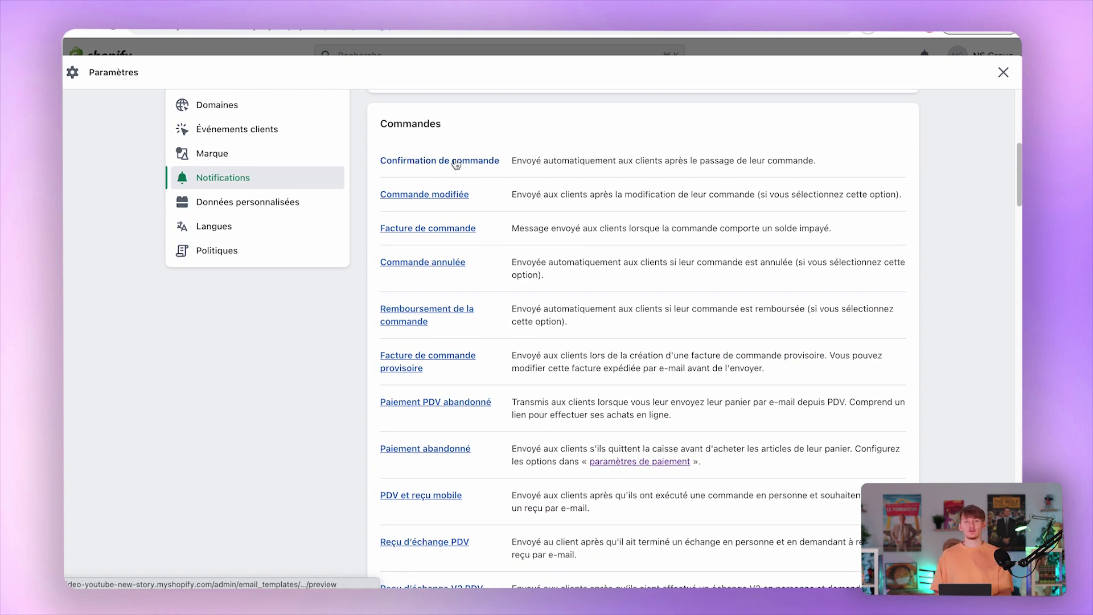
Browse Données personnalisées, then open Politiques showing the return policy section.
{"action": "left_click", "coordinate": [248, 202]}
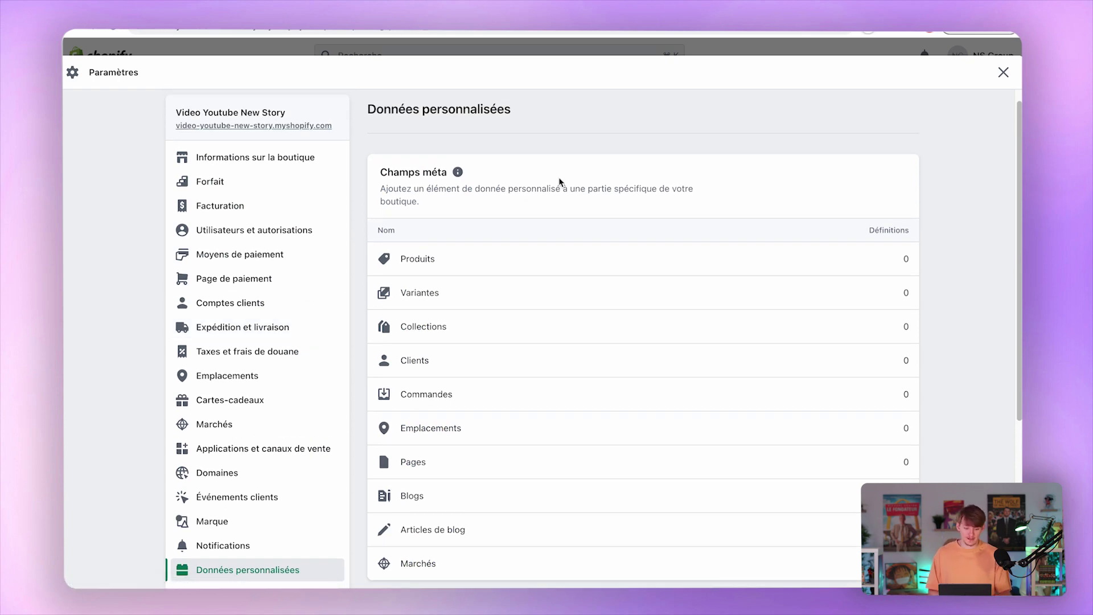
{"action": "scroll", "coordinate": [560, 181], "scroll_direction": "down", "scroll_amount": 1}
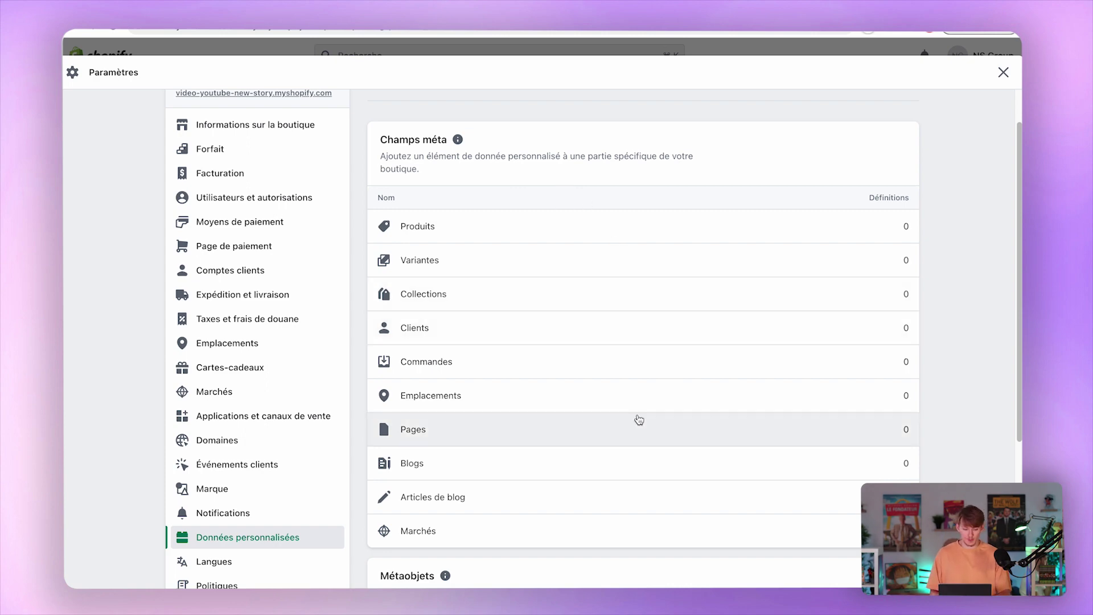
{"action": "scroll", "coordinate": [639, 420], "scroll_direction": "down", "scroll_amount": 3}
{"action": "scroll", "coordinate": [261, 512], "scroll_direction": "up", "scroll_amount": 4}
{"action": "left_click", "coordinate": [262, 561]}
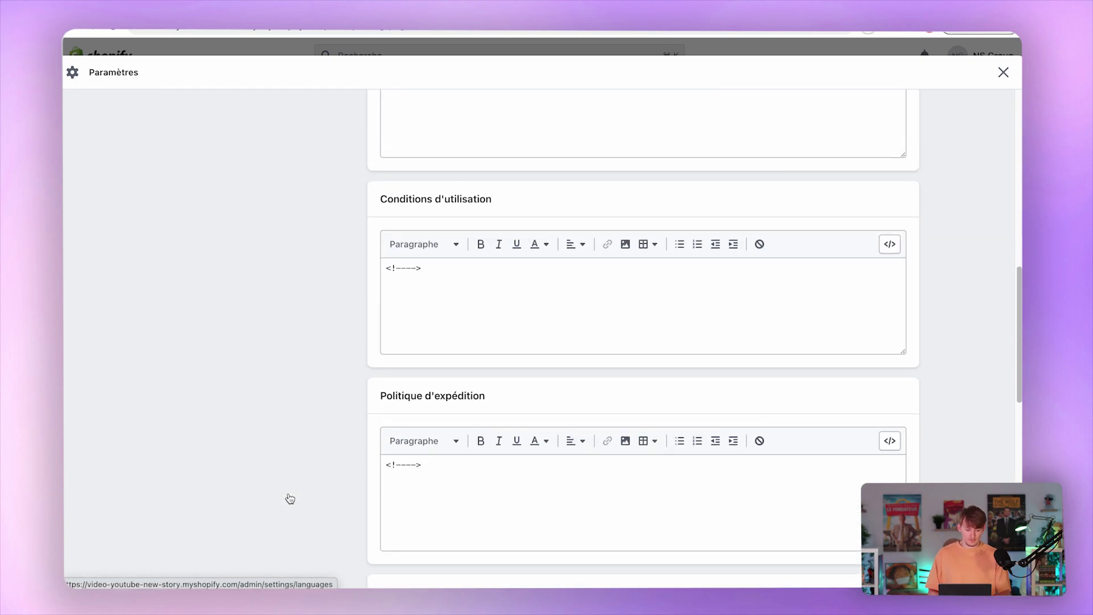
{"action": "scroll", "coordinate": [282, 487], "scroll_direction": "up", "scroll_amount": 6}
{"action": "scroll", "coordinate": [279, 469], "scroll_direction": "up", "scroll_amount": 4}
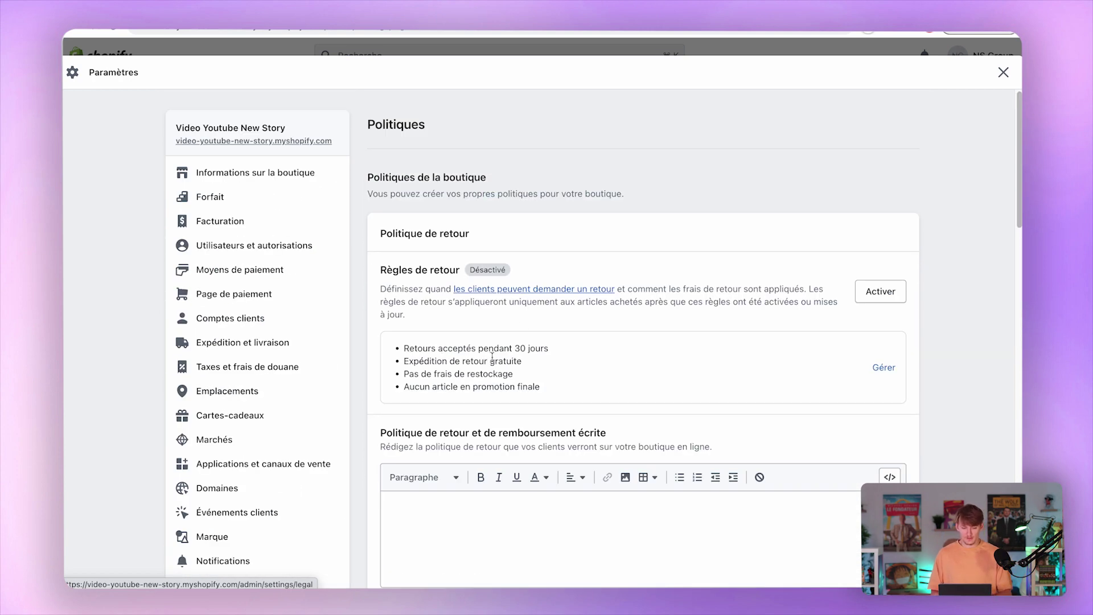
Scroll through the Politiques editors, then close Paramètres to return to the admin home.
{"action": "scroll", "coordinate": [532, 317], "scroll_direction": "down", "scroll_amount": 3}
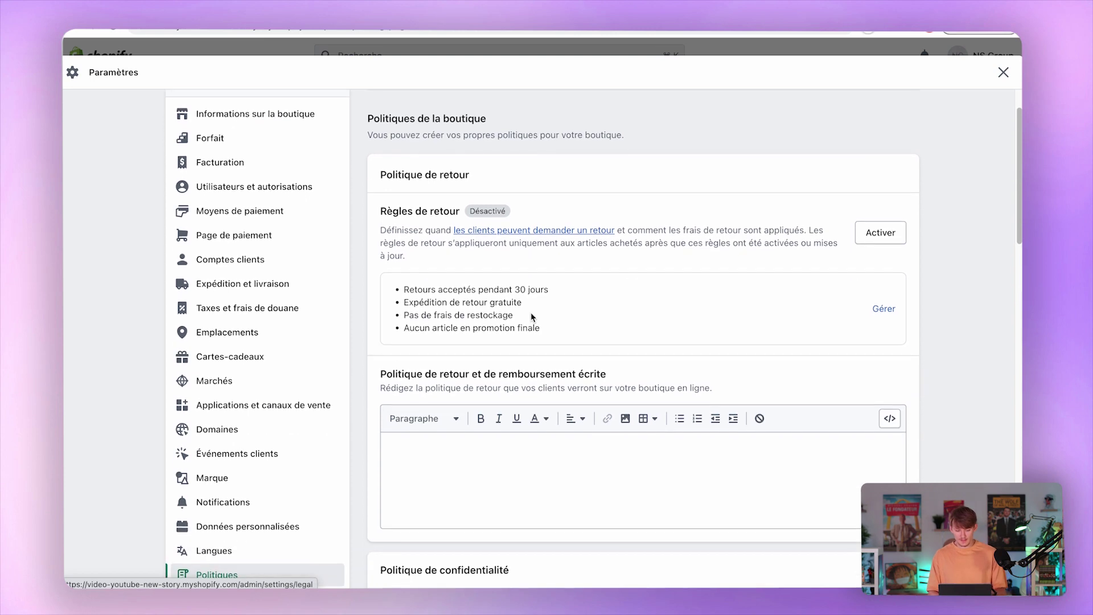
{"action": "left_click_drag", "start_coordinate": [472, 357], "coordinate": [565, 351]}
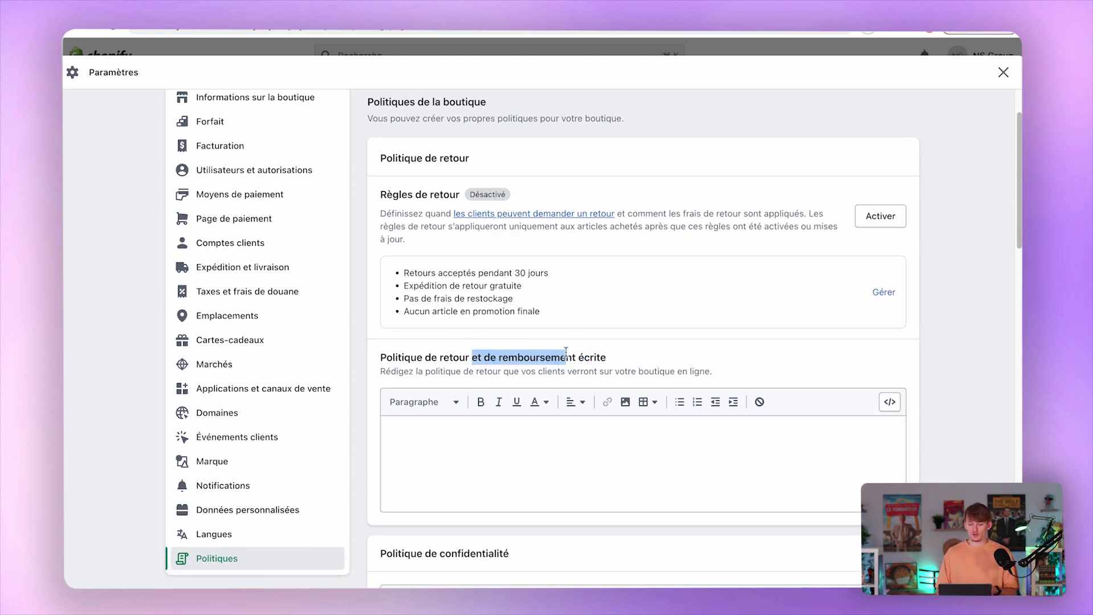
{"action": "scroll", "coordinate": [513, 356], "scroll_direction": "down", "scroll_amount": 15}
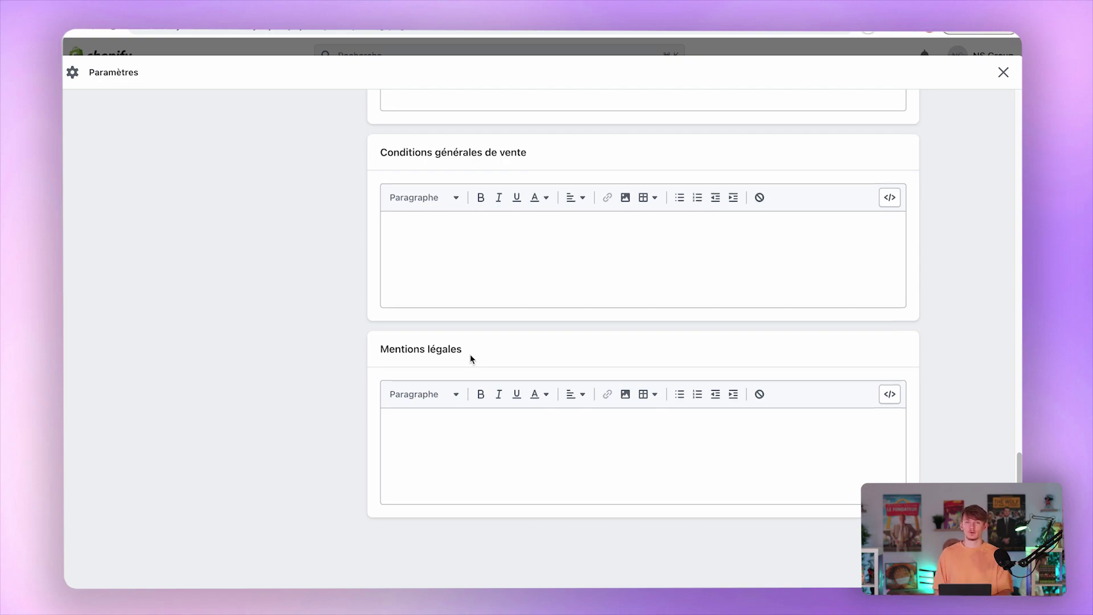
{"action": "scroll", "coordinate": [471, 359], "scroll_direction": "up", "scroll_amount": 15}
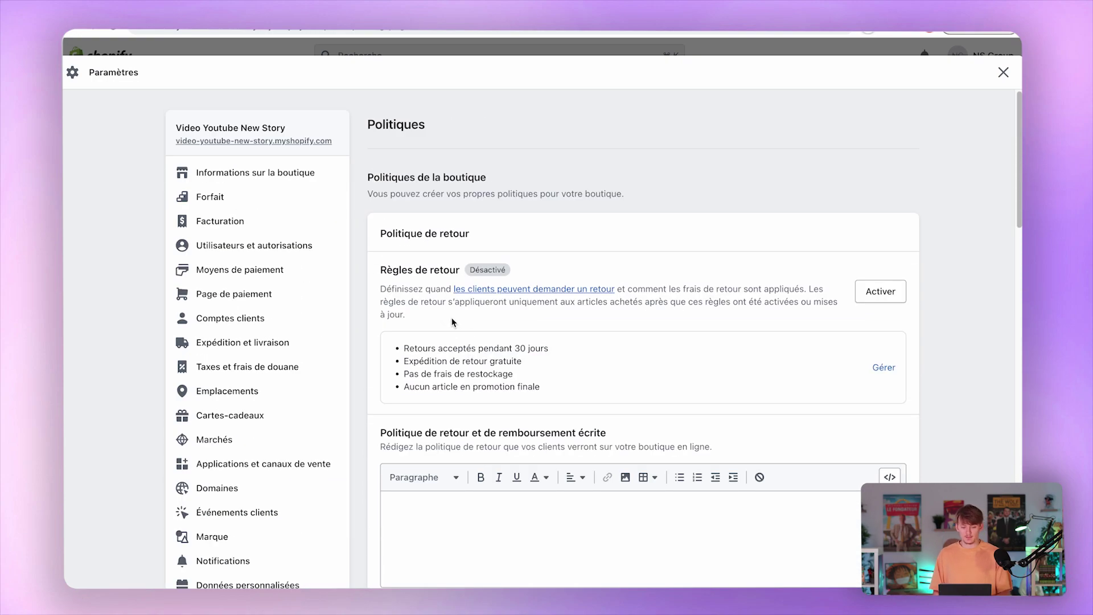
{"action": "key", "text": "Escape"}
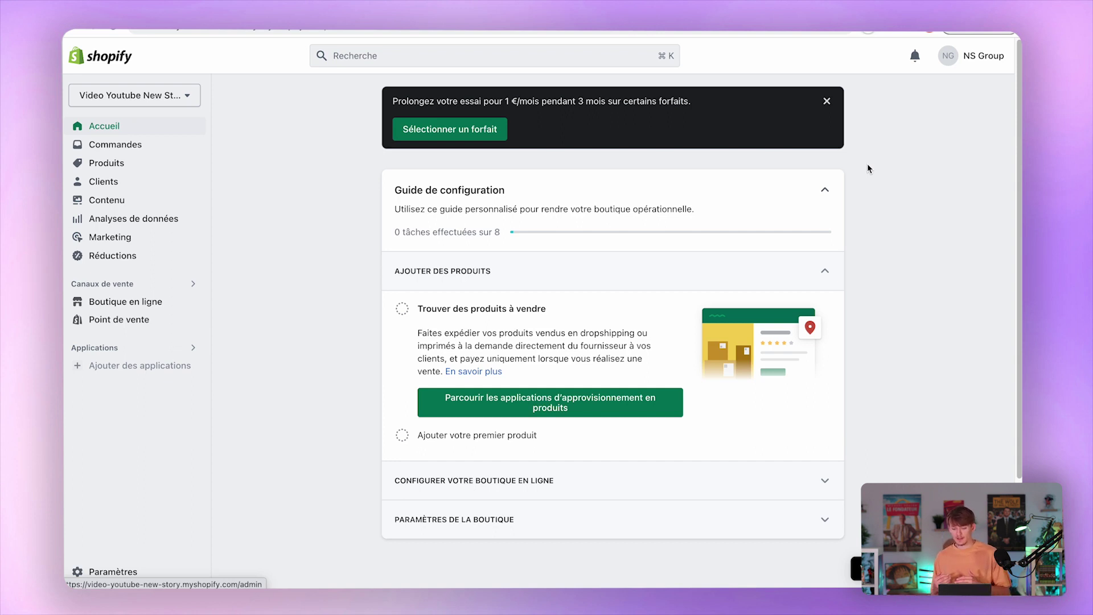
View the Commandes, Produits, Clients, Contenu and Fichiers pages.
{"action": "left_click", "coordinate": [116, 153]}
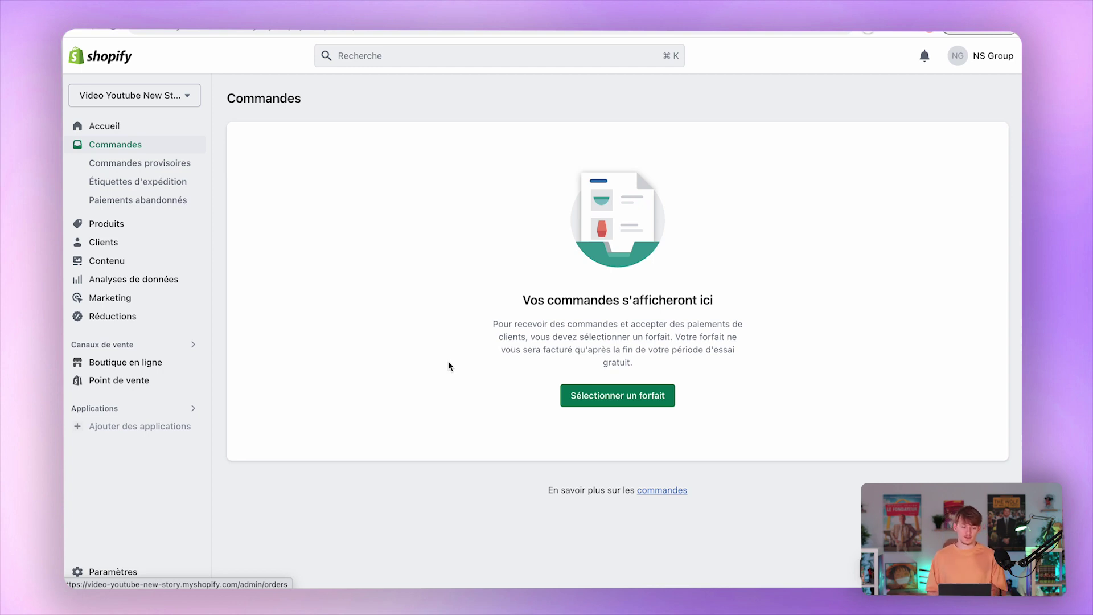
{"action": "left_click", "coordinate": [92, 225]}
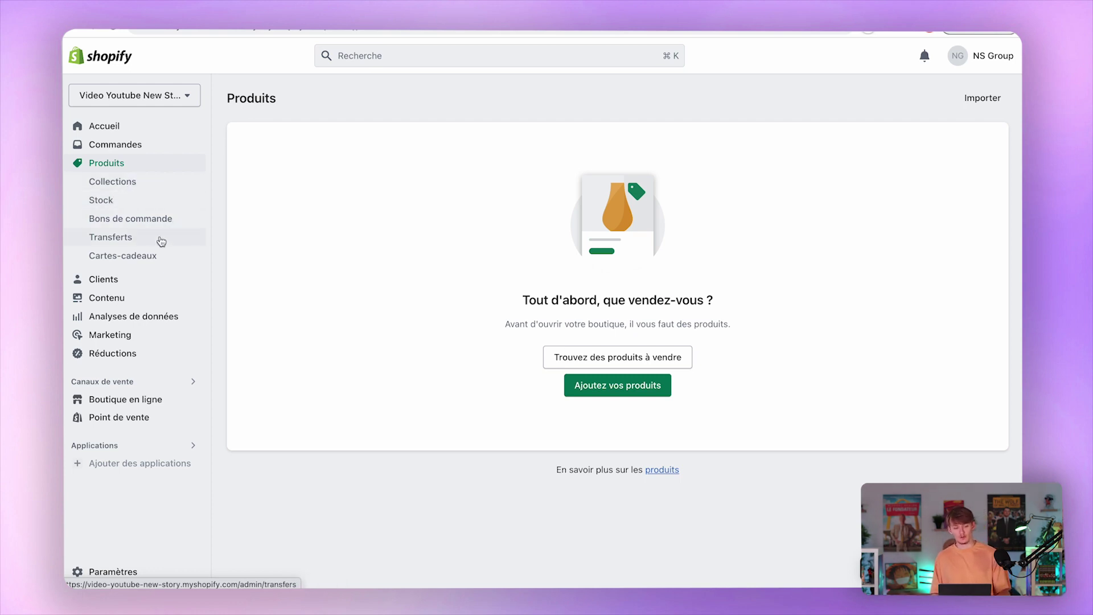
{"action": "left_click", "coordinate": [141, 278]}
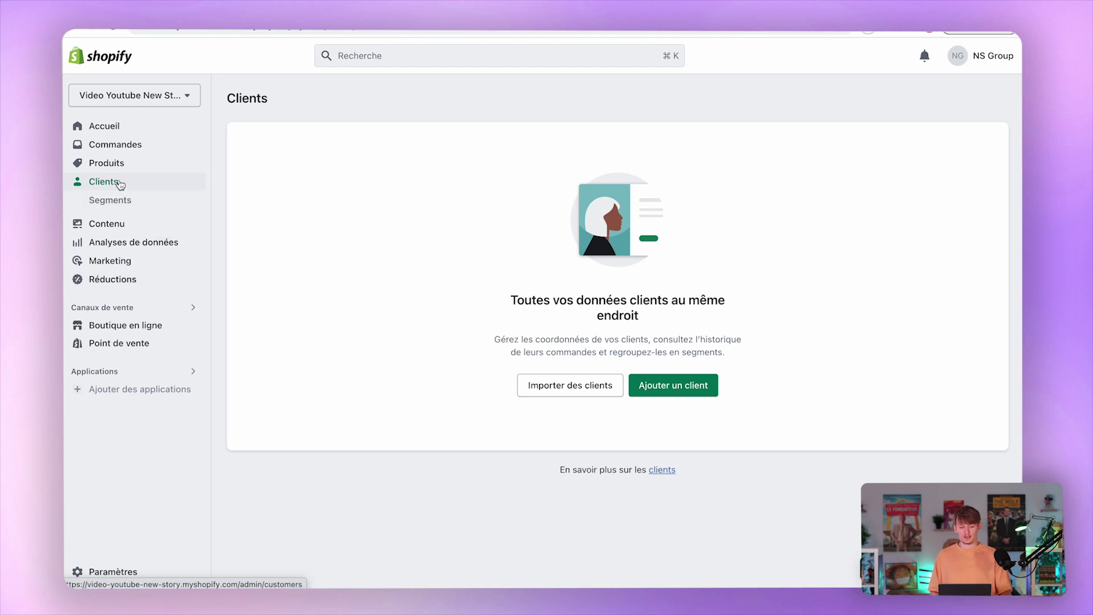
{"action": "left_click", "coordinate": [160, 227]}
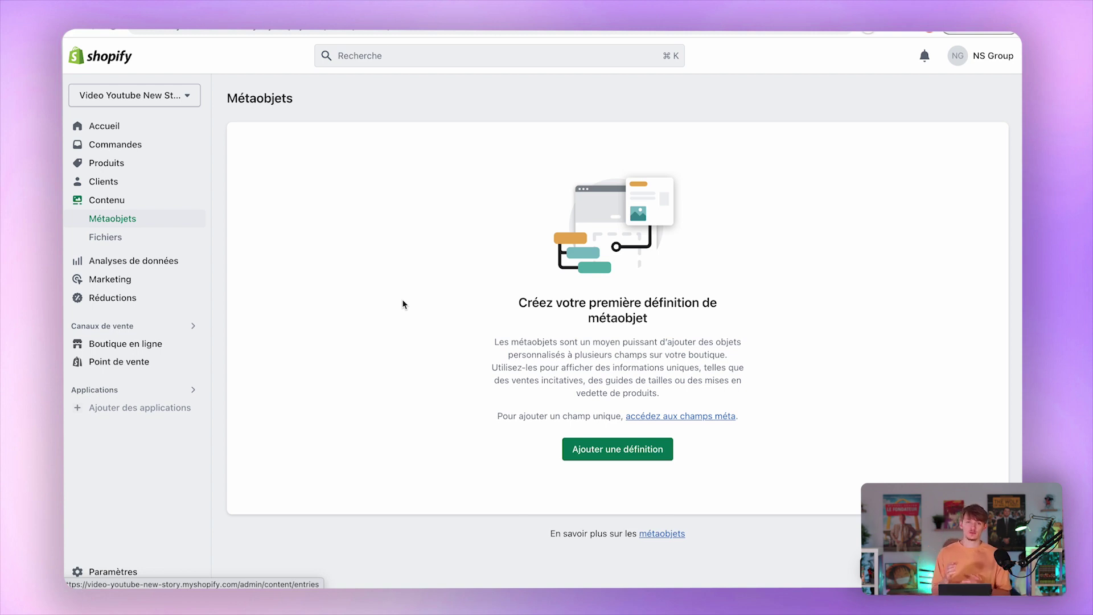
{"action": "left_click", "coordinate": [134, 234]}
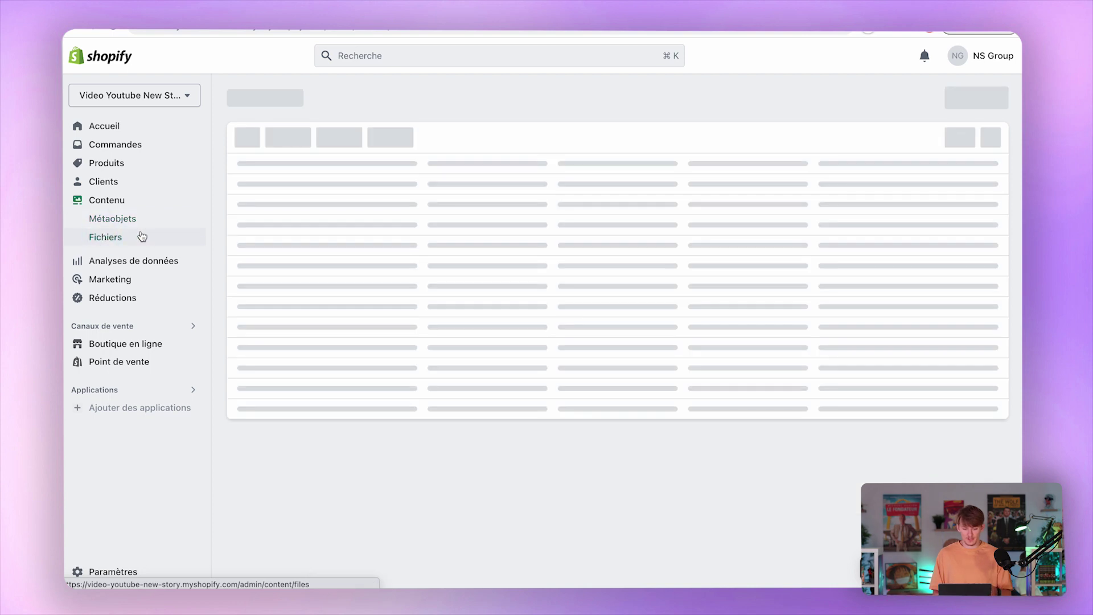
Check Analyses de données and Marketing, then start a new discount from Réductions.
{"action": "left_click", "coordinate": [138, 265]}
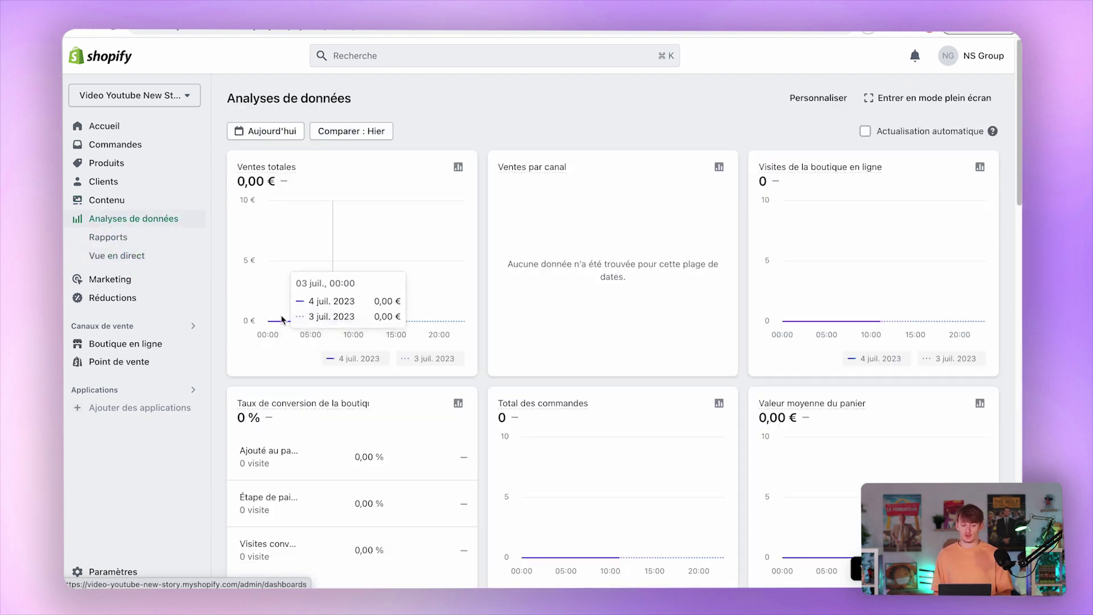
{"action": "scroll", "coordinate": [529, 345], "scroll_direction": "down", "scroll_amount": 5}
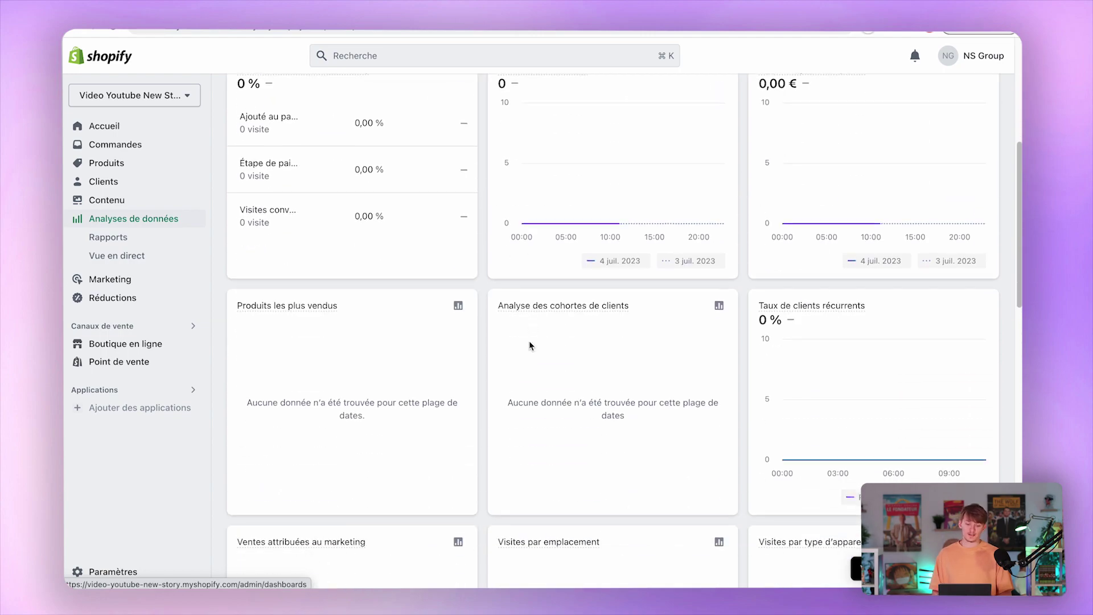
{"action": "scroll", "coordinate": [528, 340], "scroll_direction": "down", "scroll_amount": 14}
{"action": "scroll", "coordinate": [529, 340], "scroll_direction": "up", "scroll_amount": 19}
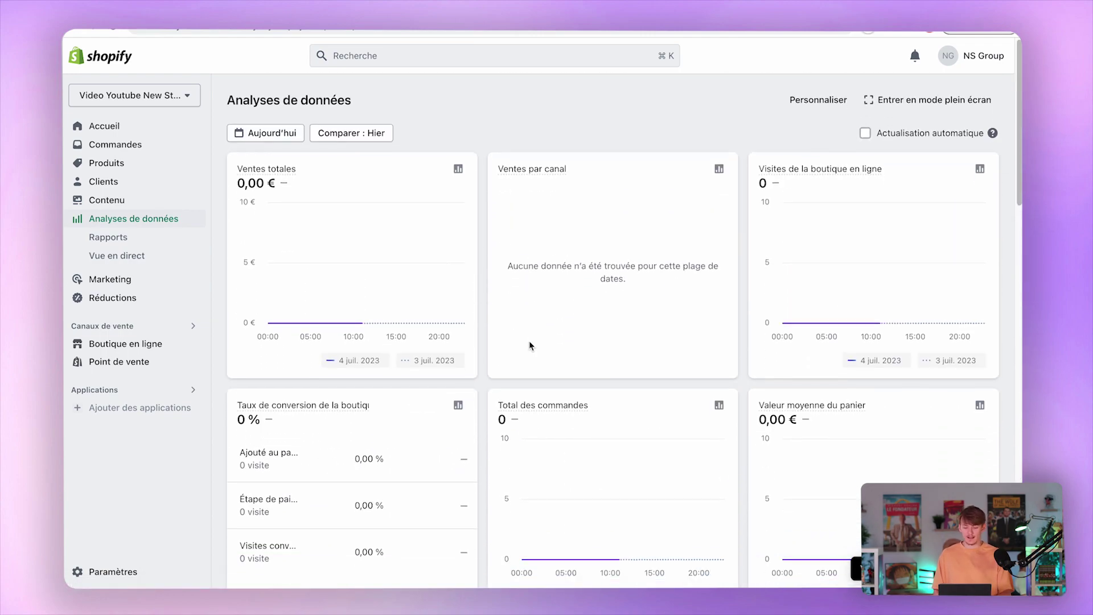
{"action": "left_click", "coordinate": [126, 279]}
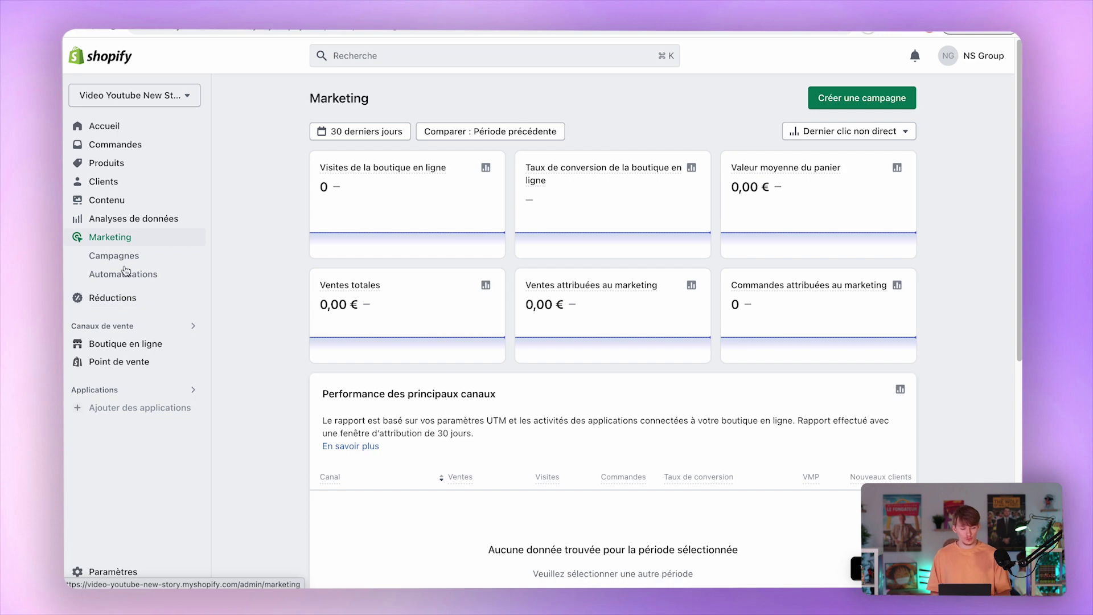
{"action": "left_click", "coordinate": [126, 296]}
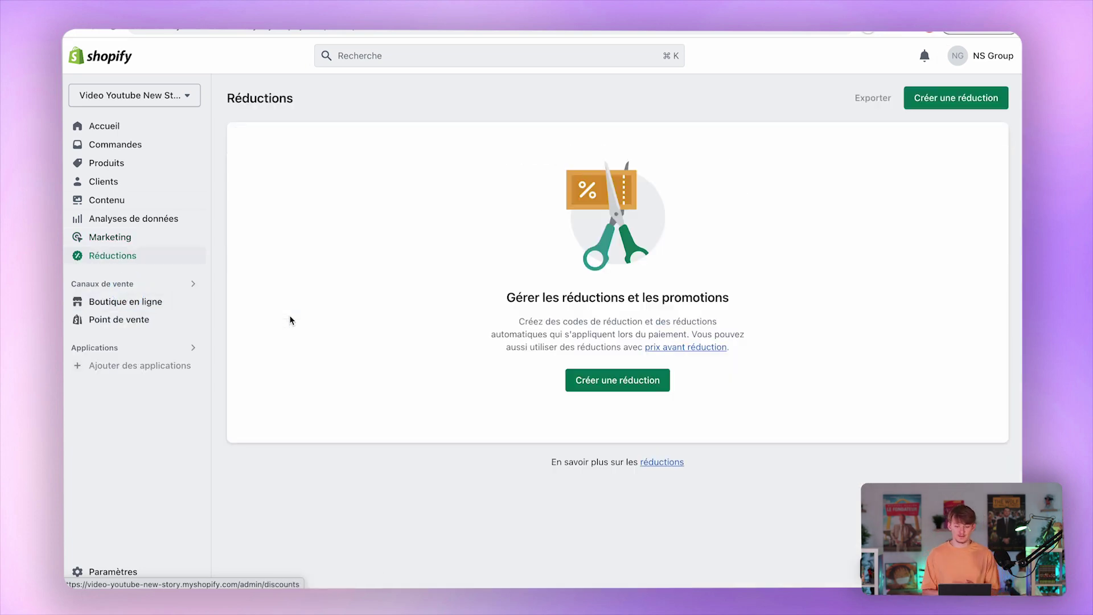
{"action": "left_click", "coordinate": [613, 384]}
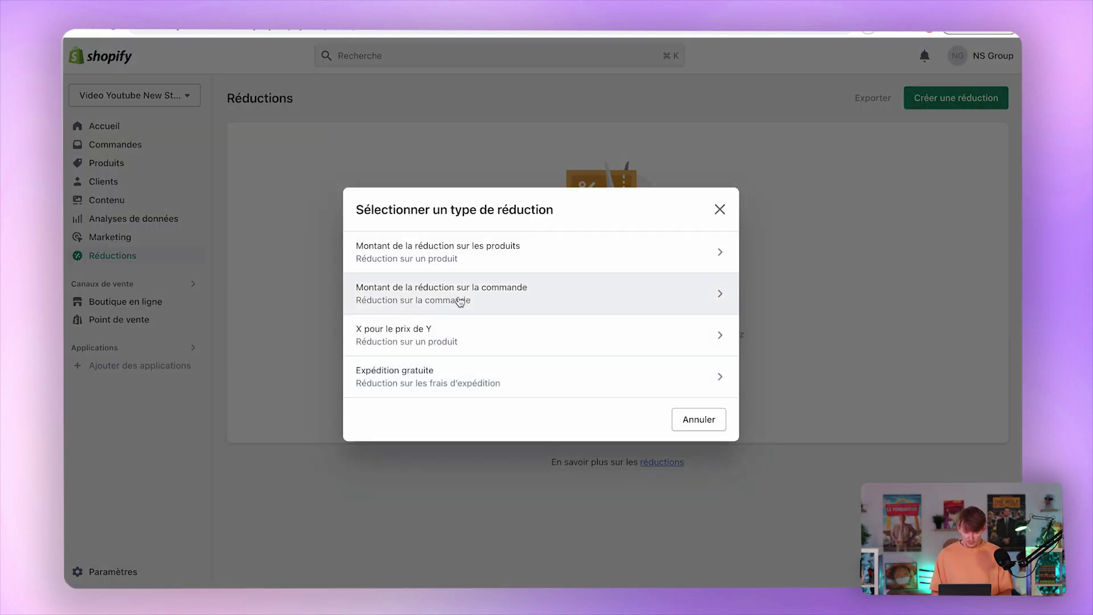
Create an order discount with code VIP10 at 10 % off.
{"action": "left_click", "coordinate": [507, 291]}
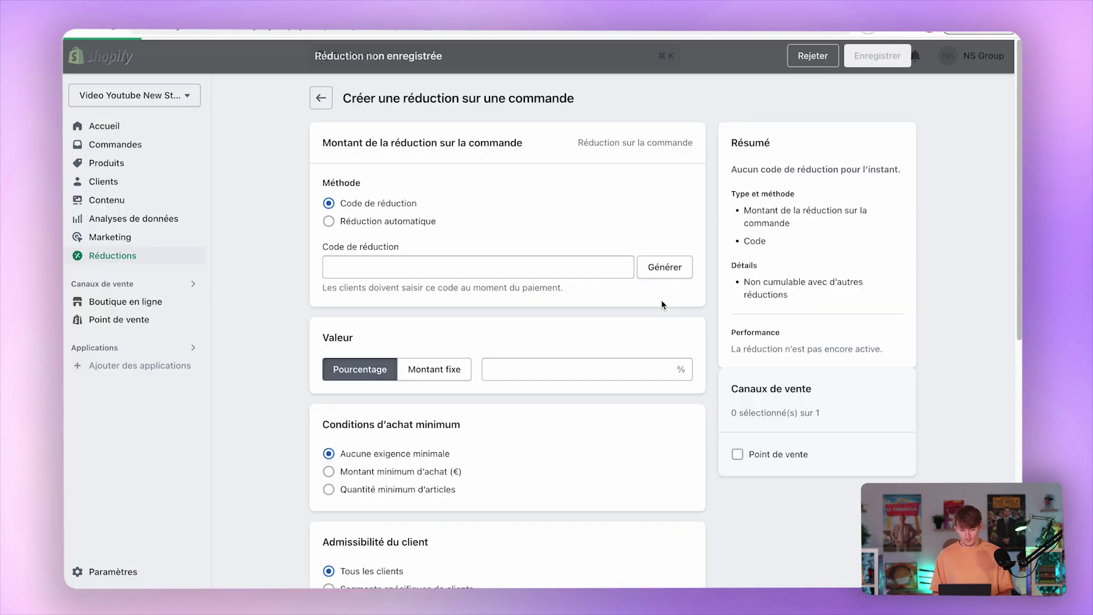
{"action": "left_click", "coordinate": [473, 265]}
{"action": "type", "text": "VIP10"}
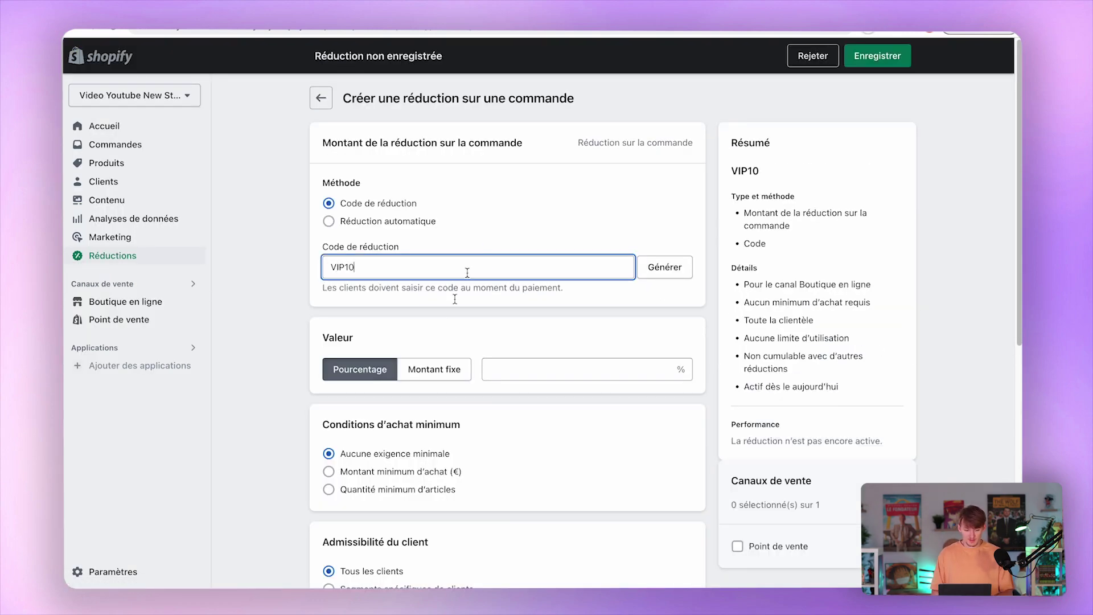
{"action": "left_click", "coordinate": [533, 368]}
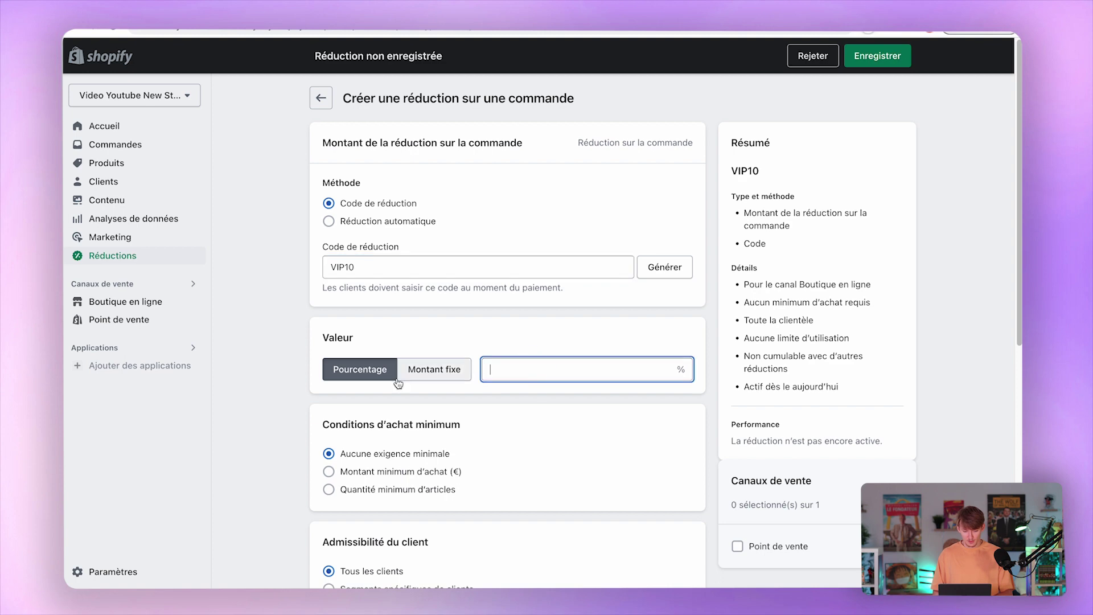
{"action": "left_click", "coordinate": [420, 370]}
{"action": "left_click", "coordinate": [382, 374]}
{"action": "left_click", "coordinate": [516, 364]}
{"action": "type", "text": "10"}
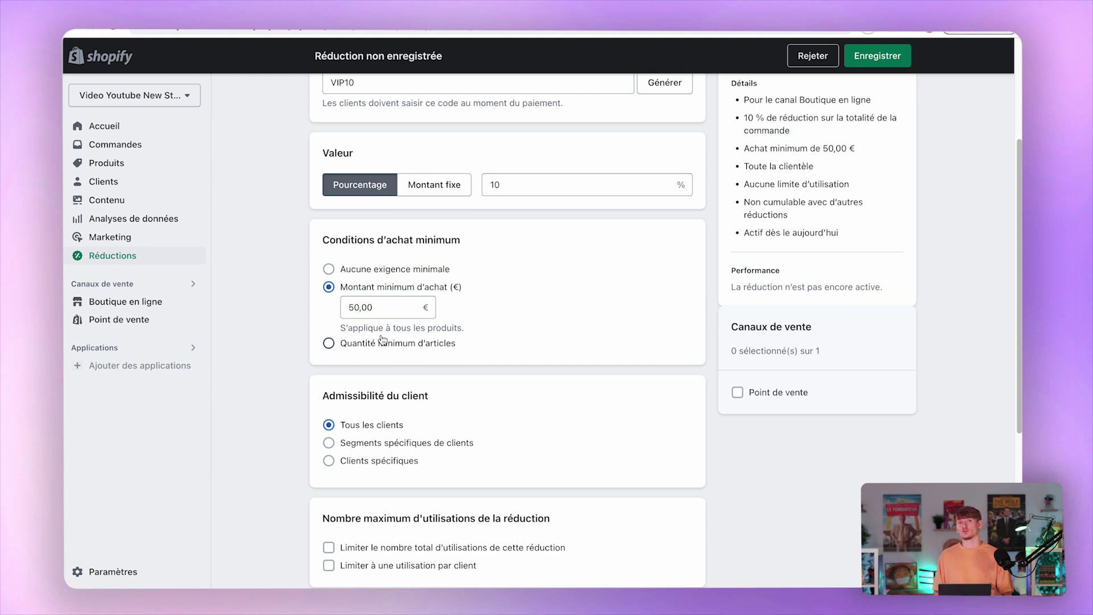
Limit VIP10 to one use per customer and save the discount.
{"action": "scroll", "coordinate": [379, 416], "scroll_direction": "down", "scroll_amount": 3}
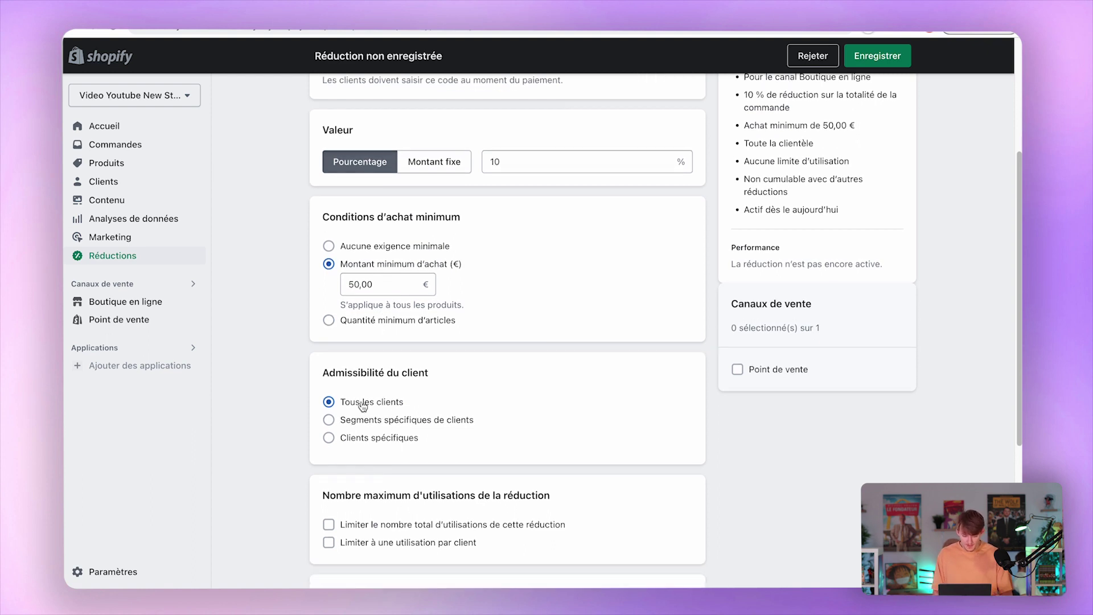
{"action": "scroll", "coordinate": [373, 410], "scroll_direction": "down", "scroll_amount": 1}
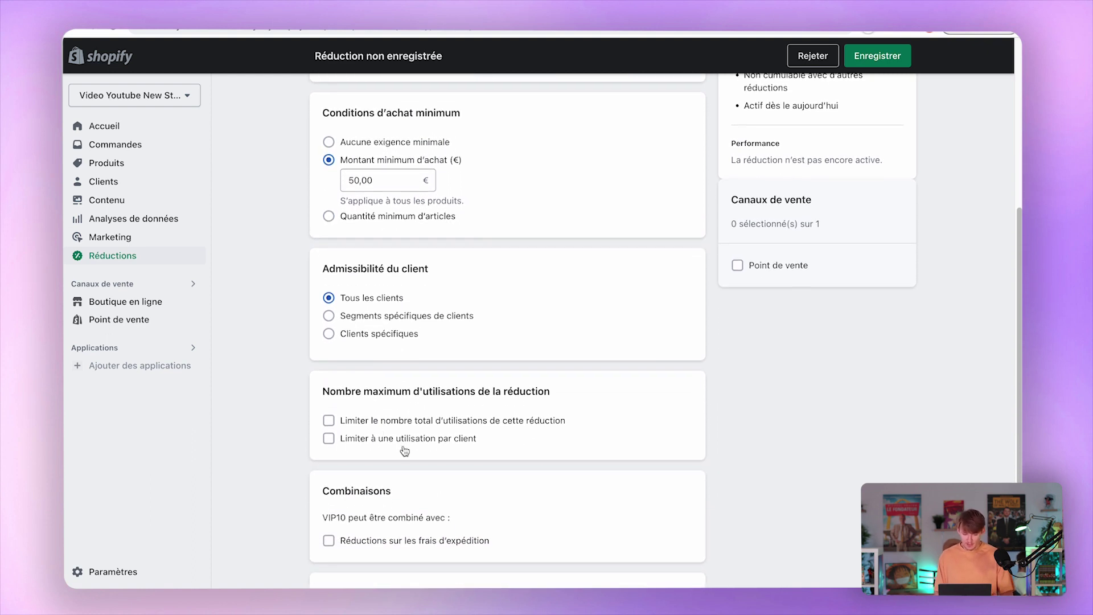
{"action": "scroll", "coordinate": [399, 443], "scroll_direction": "down", "scroll_amount": 3}
{"action": "left_click", "coordinate": [399, 361]}
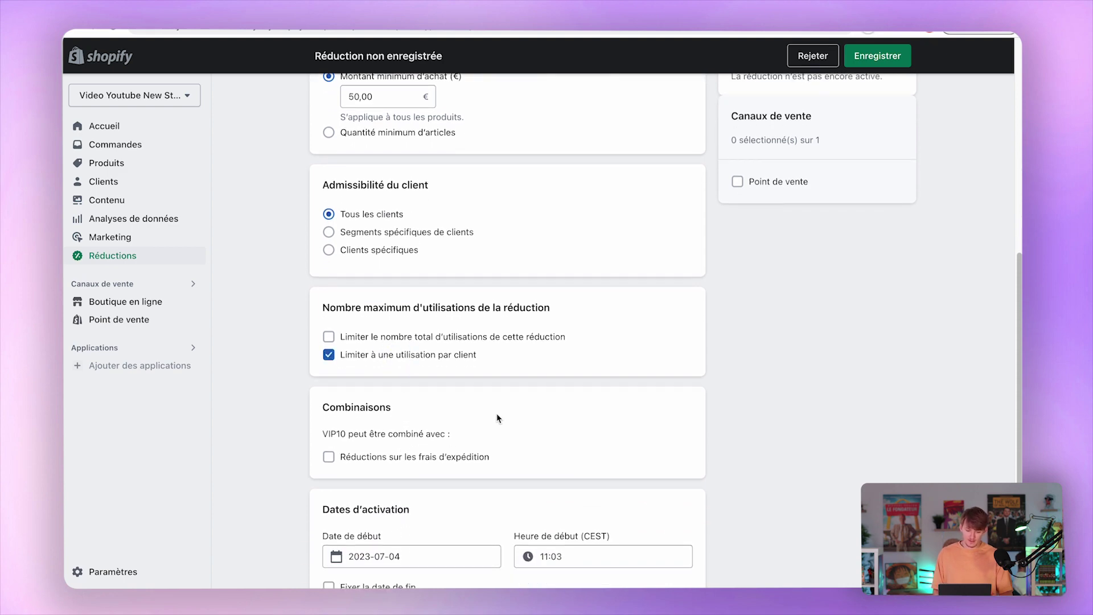
{"action": "scroll", "coordinate": [498, 419], "scroll_direction": "down", "scroll_amount": 2}
{"action": "scroll", "coordinate": [473, 436], "scroll_direction": "down", "scroll_amount": 1}
{"action": "left_click", "coordinate": [839, 569]}
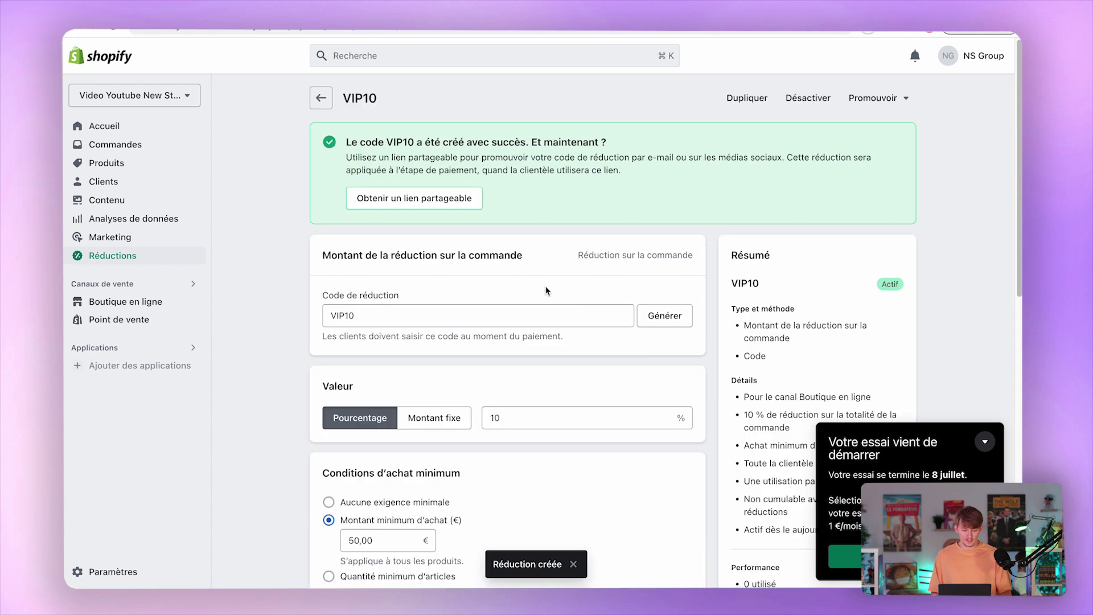
Go through Boutique en ligne's Thèmes, Articles de blog and Pages, ending on Navigation.
{"action": "left_click", "coordinate": [155, 304]}
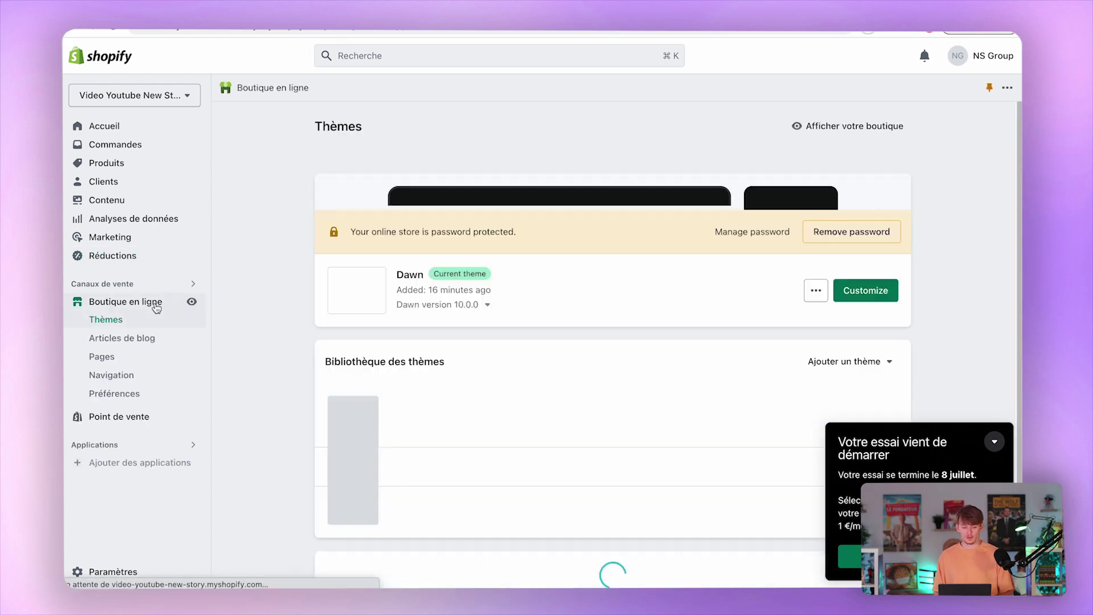
{"action": "scroll", "coordinate": [497, 392], "scroll_direction": "down", "scroll_amount": 3}
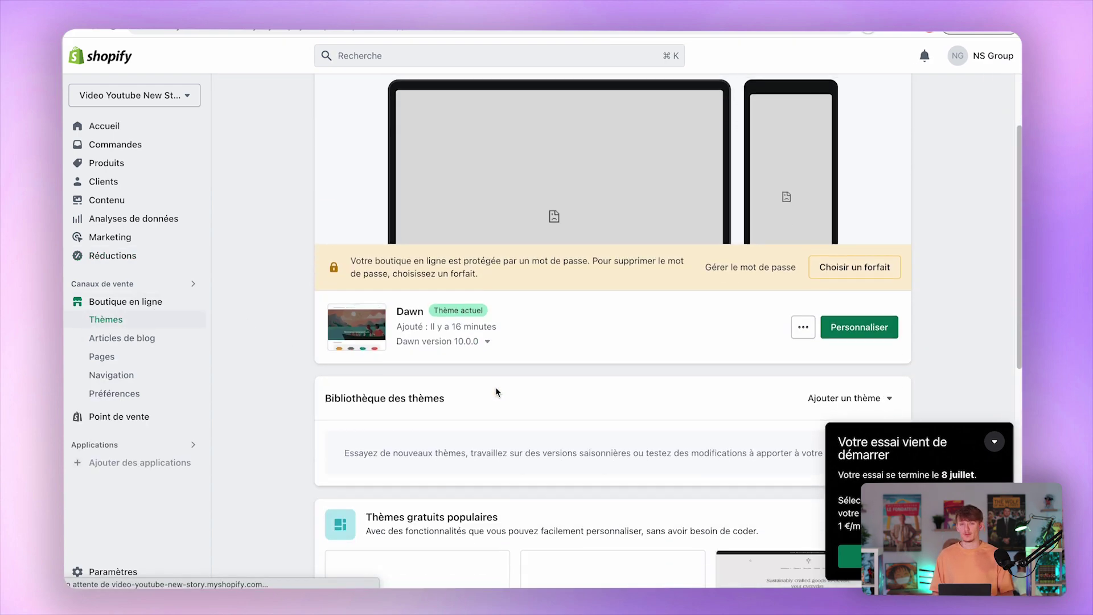
{"action": "left_click", "coordinate": [149, 341]}
{"action": "left_click", "coordinate": [140, 363]}
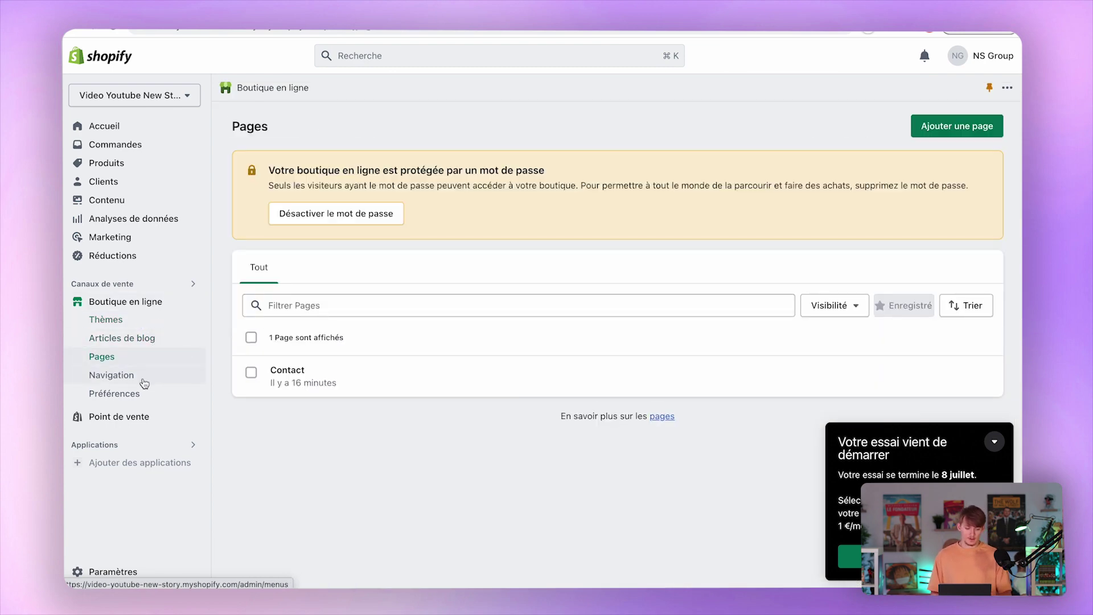
{"action": "left_click", "coordinate": [143, 380]}
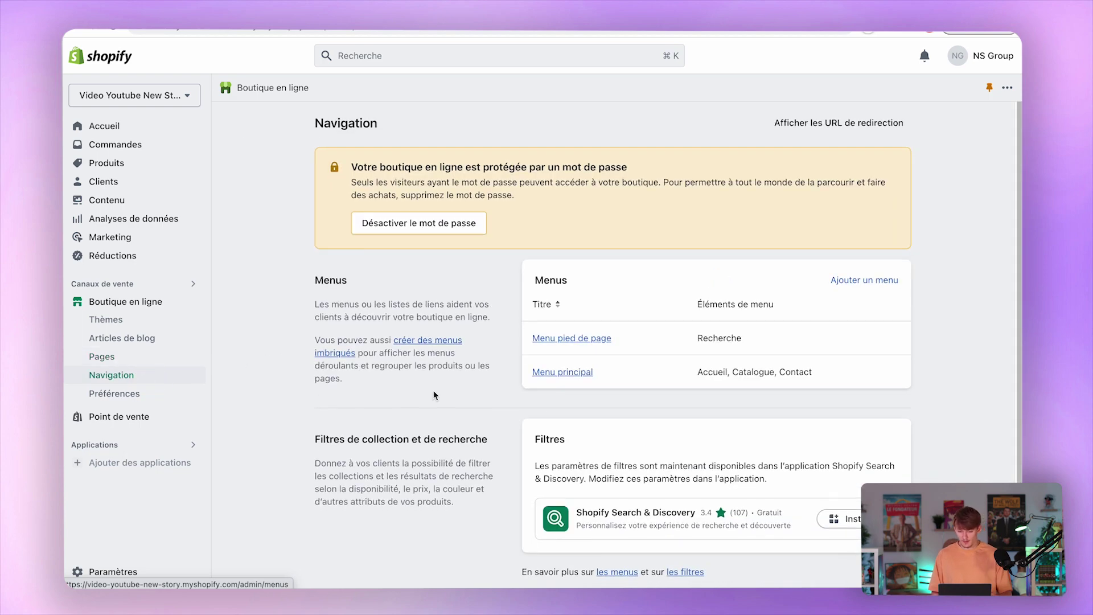
In Menu principal, relink the Catalogue item to Produits > Tous les produits.
{"action": "left_click", "coordinate": [581, 373]}
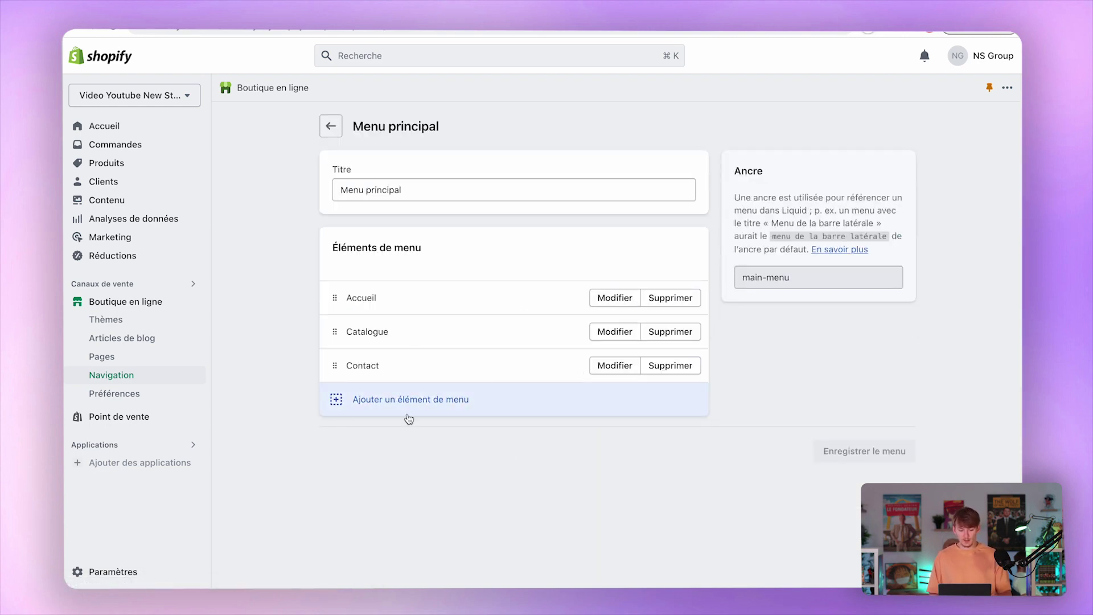
{"action": "left_click", "coordinate": [430, 403]}
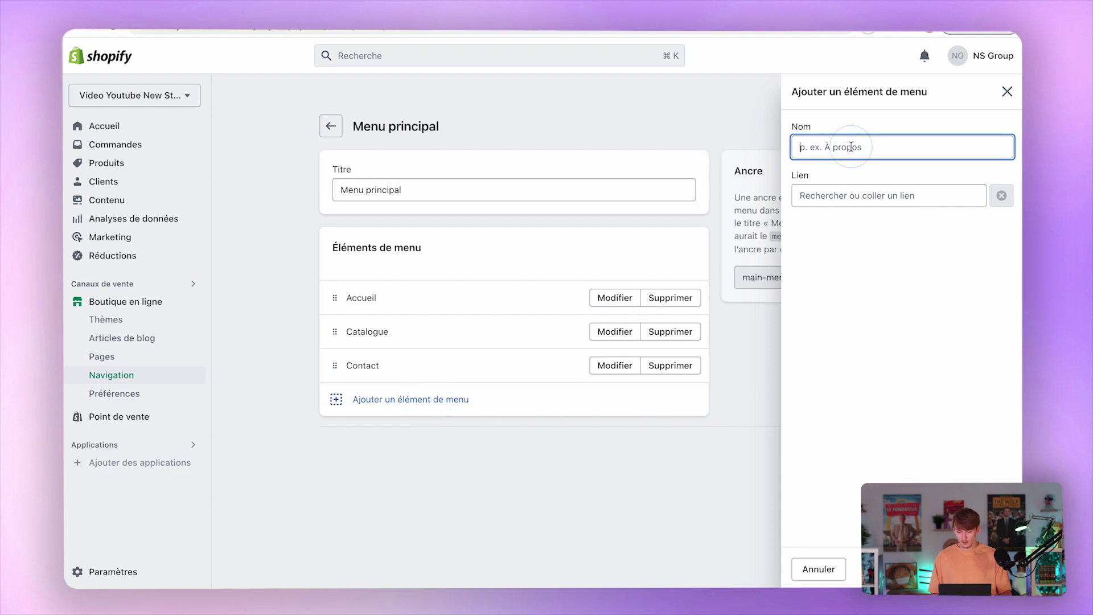
{"action": "left_click", "coordinate": [1006, 92]}
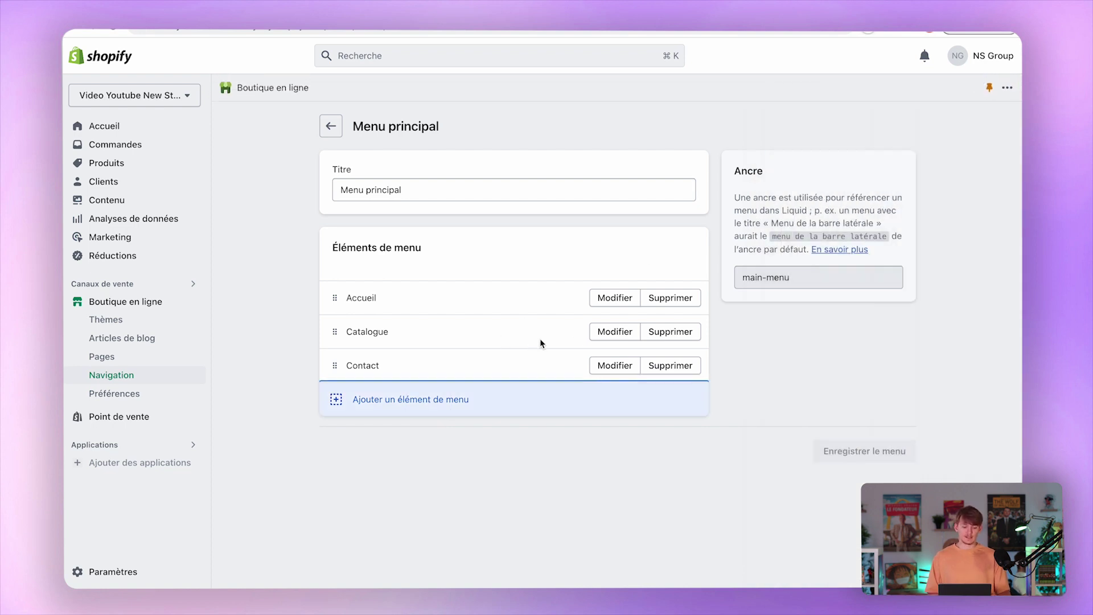
{"action": "left_click", "coordinate": [614, 331]}
{"action": "left_click", "coordinate": [882, 196]}
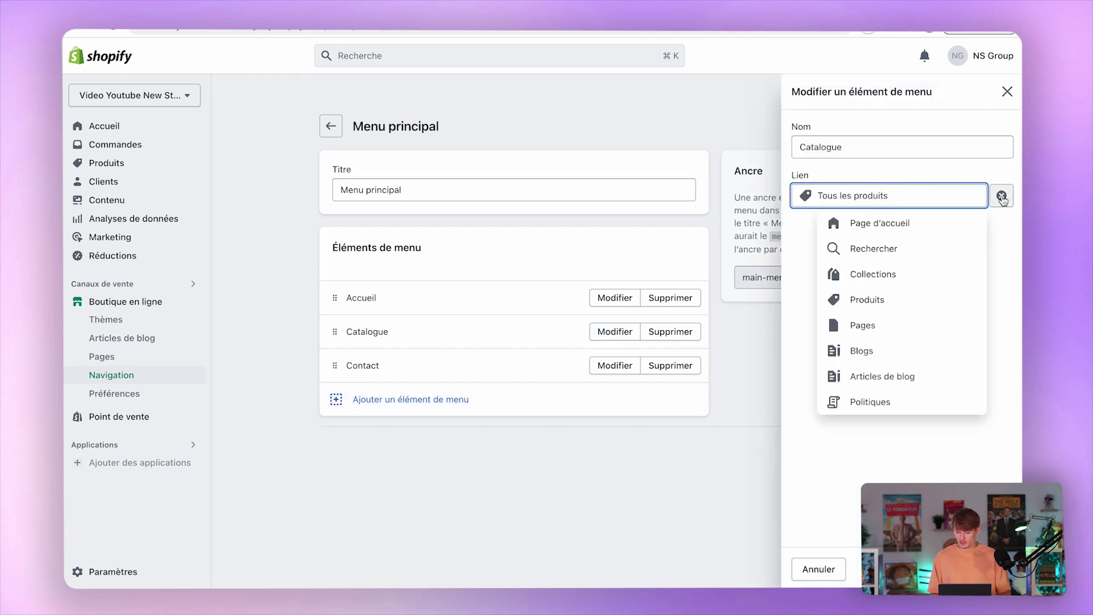
{"action": "left_click", "coordinate": [1001, 196]}
{"action": "left_click", "coordinate": [861, 274]}
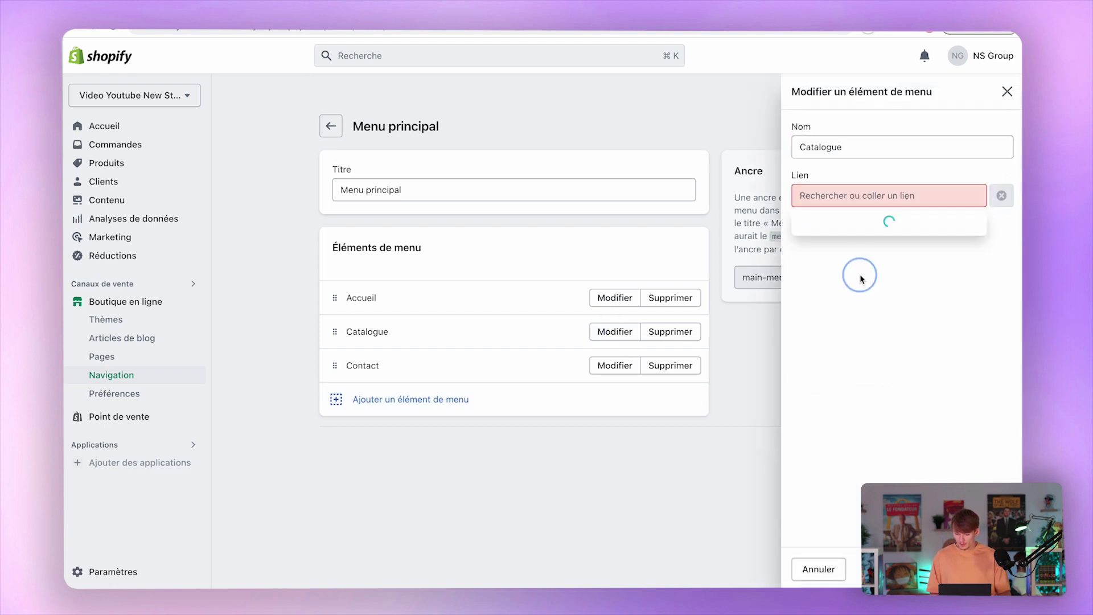
{"action": "left_click", "coordinate": [860, 247]}
{"action": "left_click", "coordinate": [1001, 195]}
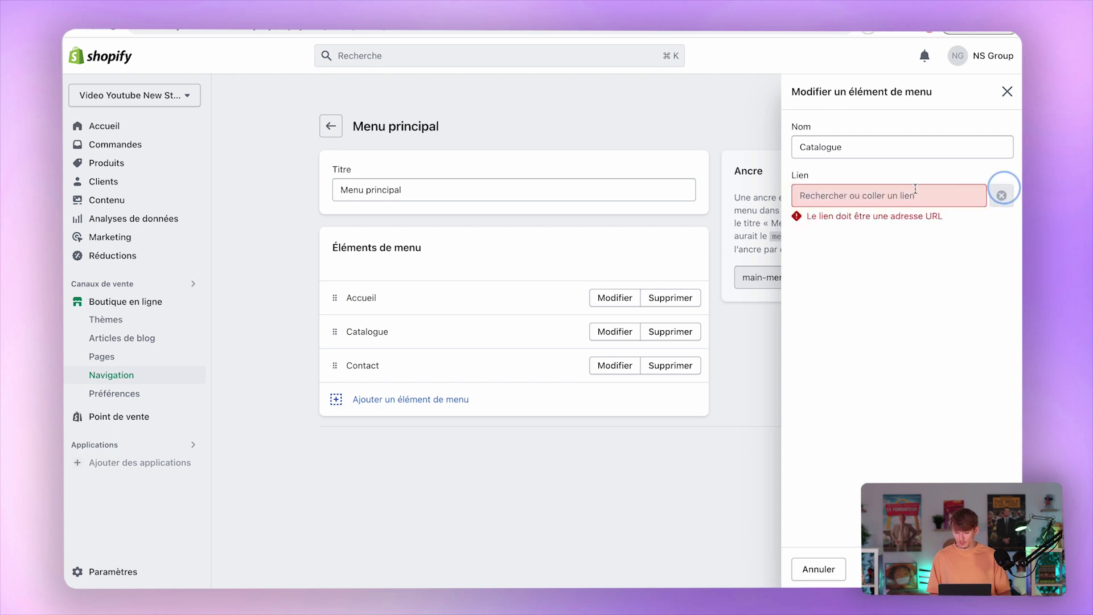
{"action": "left_click", "coordinate": [851, 308]}
{"action": "left_click", "coordinate": [851, 246]}
{"action": "left_click", "coordinate": [990, 569]}
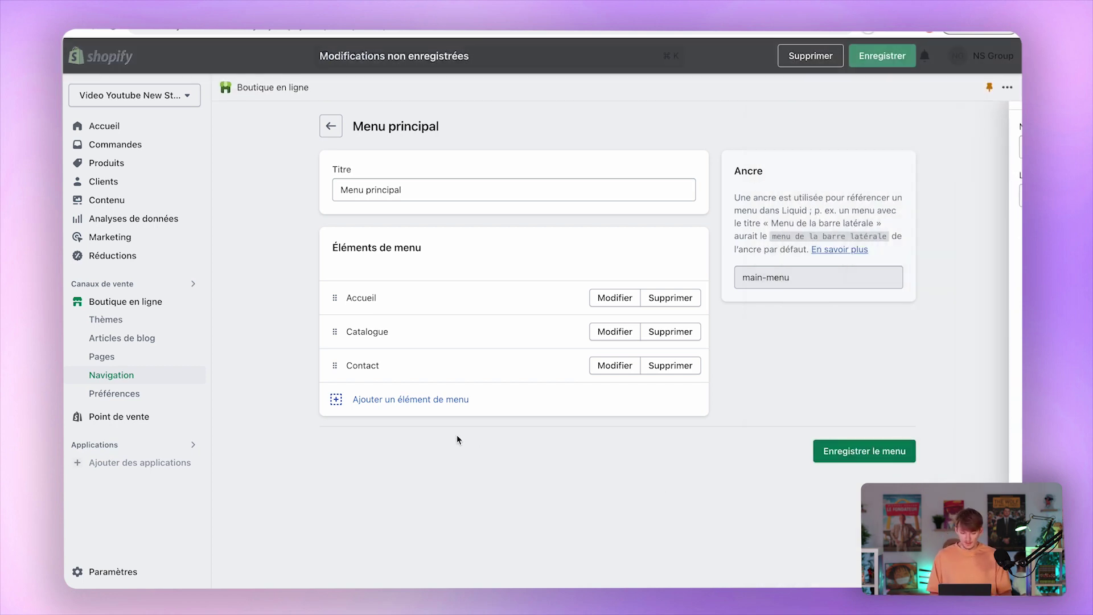
Relink the Contact menu item to the Contact page.
{"action": "left_click", "coordinate": [612, 364]}
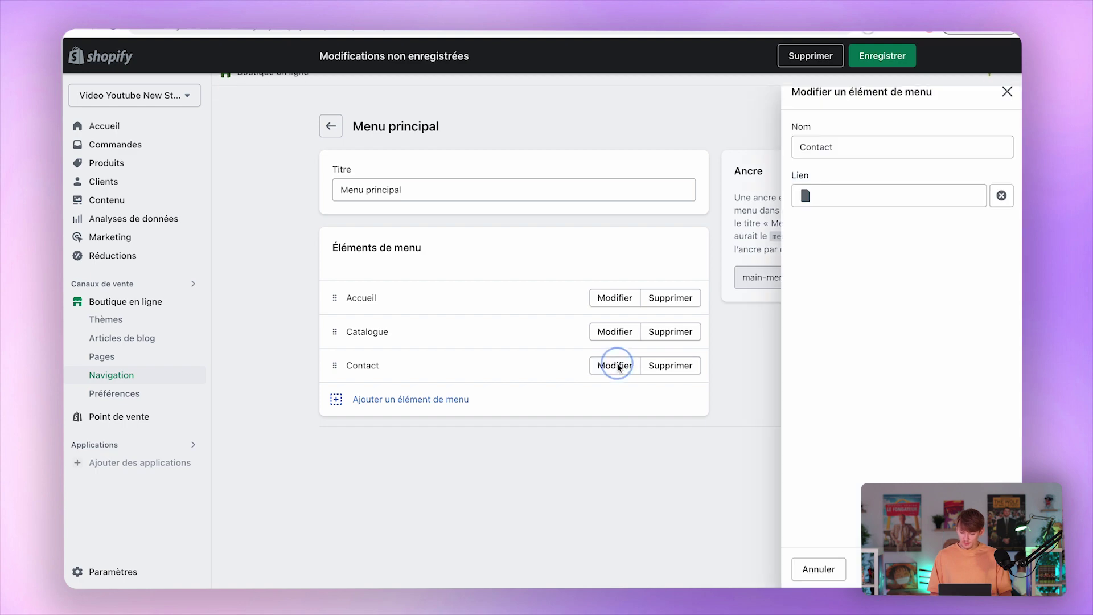
{"action": "left_click", "coordinate": [1001, 195]}
{"action": "left_click", "coordinate": [904, 195]}
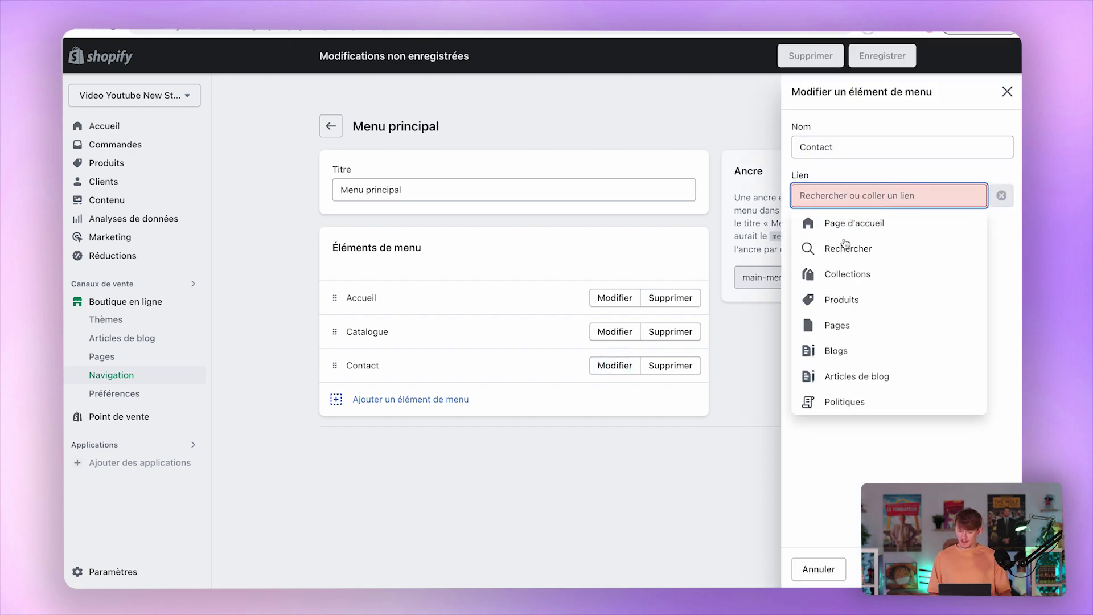
{"action": "left_click", "coordinate": [839, 318]}
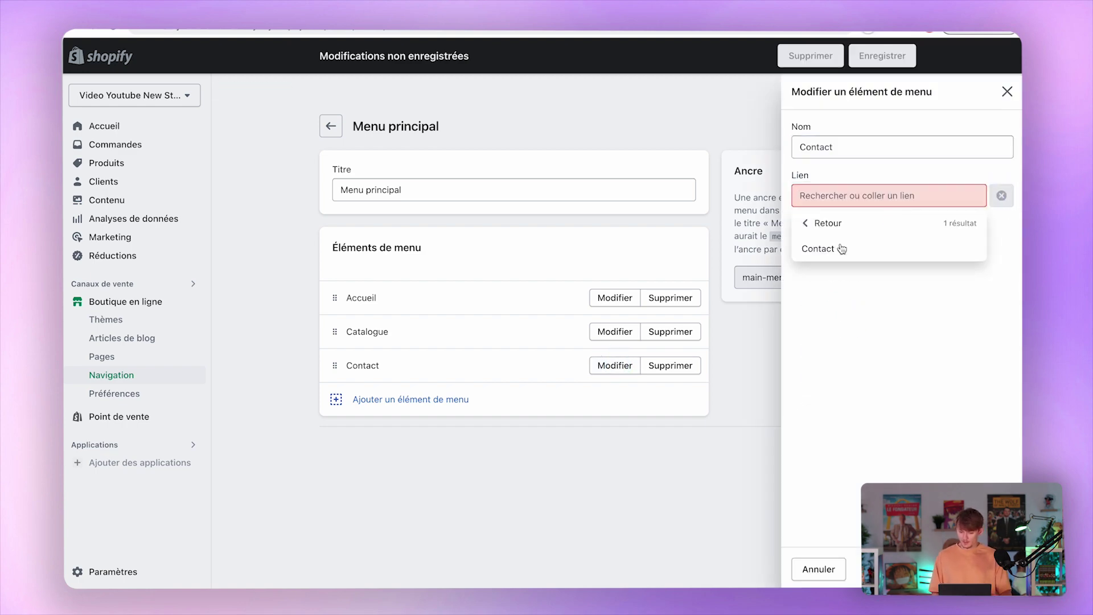
{"action": "left_click", "coordinate": [832, 247]}
{"action": "left_click", "coordinate": [989, 569]}
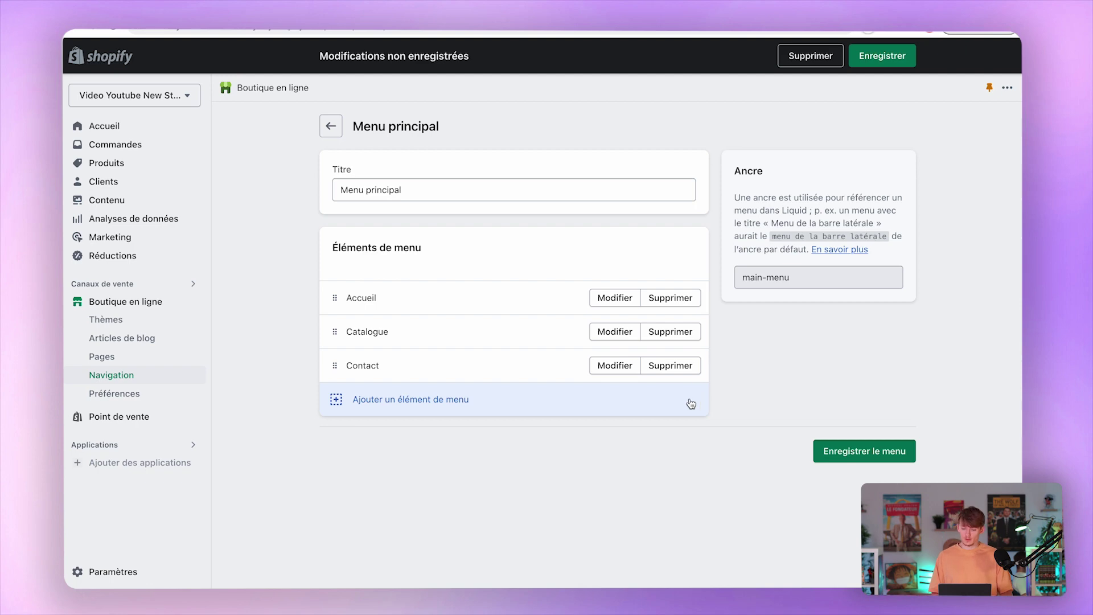
Save the main menu, nest Catalogue under Accueil, and go back to the menus list.
{"action": "left_click", "coordinate": [855, 453]}
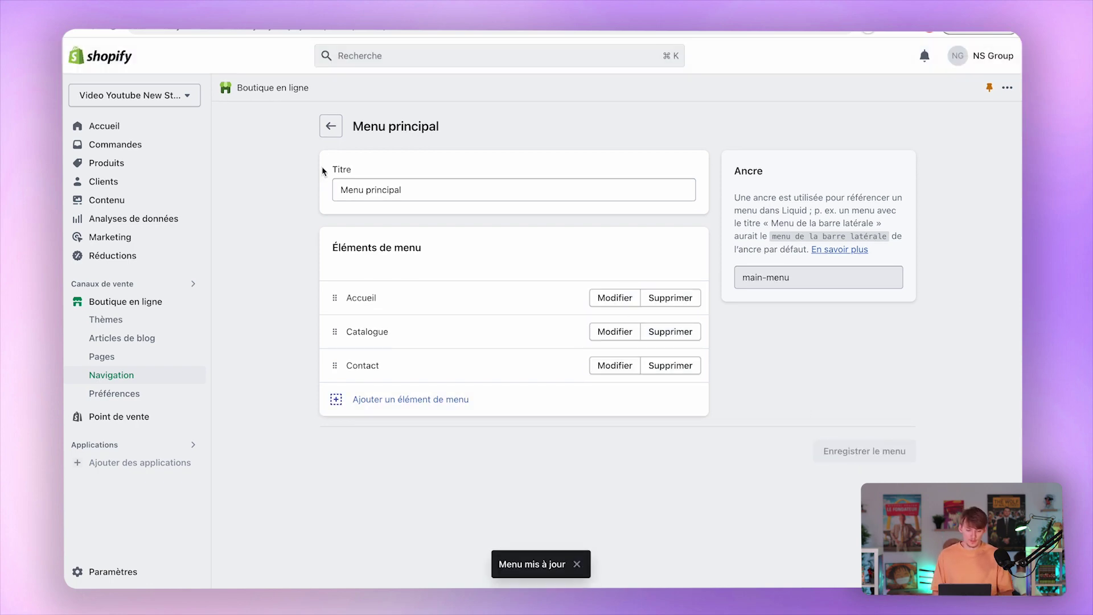
{"action": "left_click_drag", "start_coordinate": [337, 330], "coordinate": [297, 348]}
{"action": "left_click", "coordinate": [330, 126]}
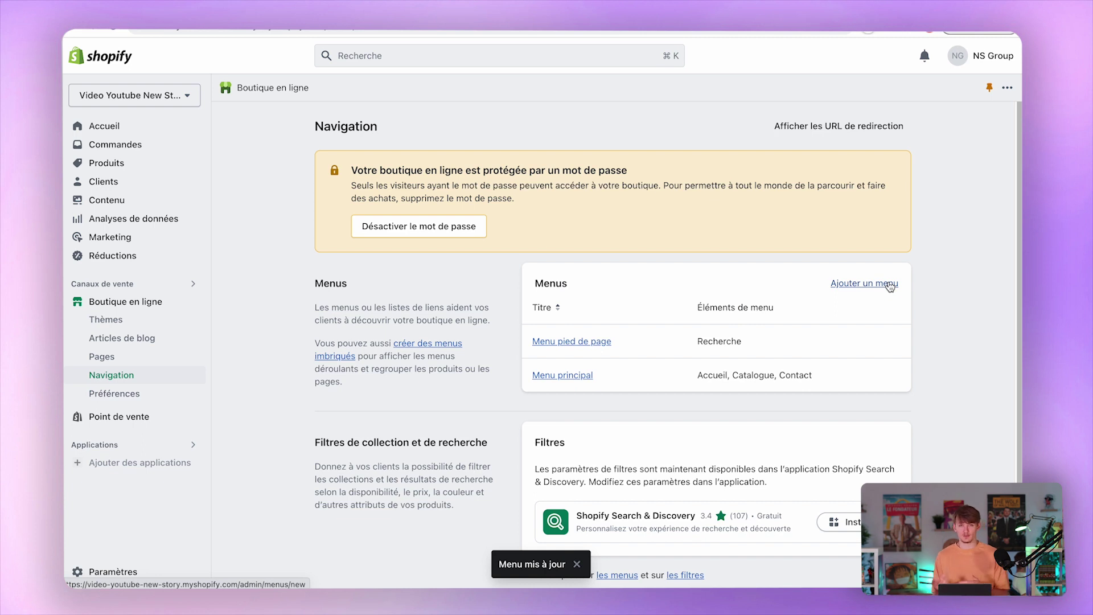
Review the Préférences homepage title, meta description and recommended 1200 x 628 image size.
{"action": "scroll", "coordinate": [735, 376], "scroll_direction": "down", "scroll_amount": 1}
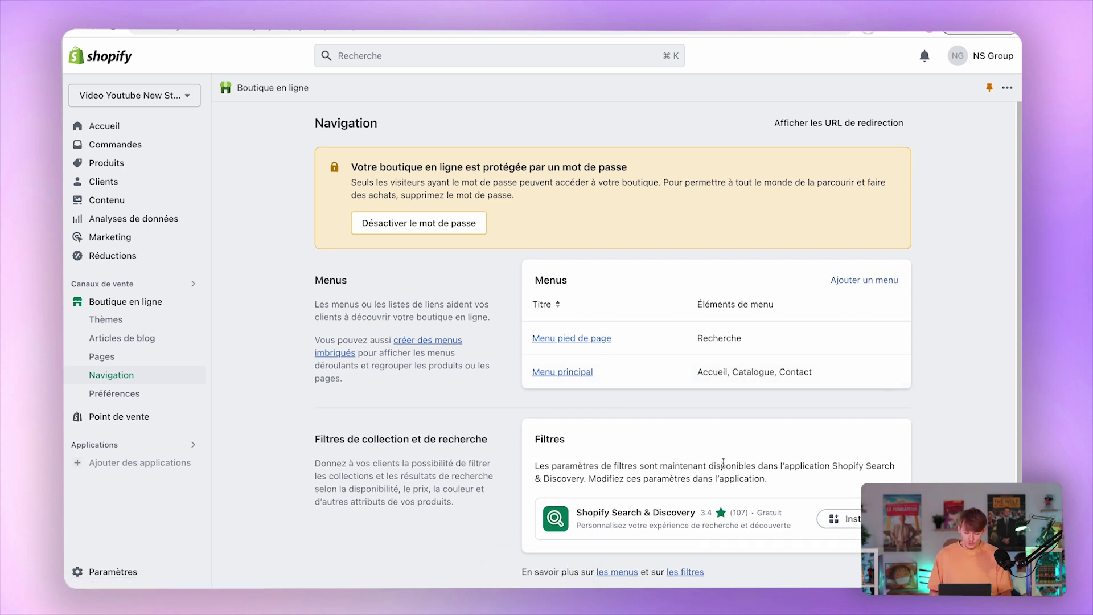
{"action": "left_click", "coordinate": [132, 392]}
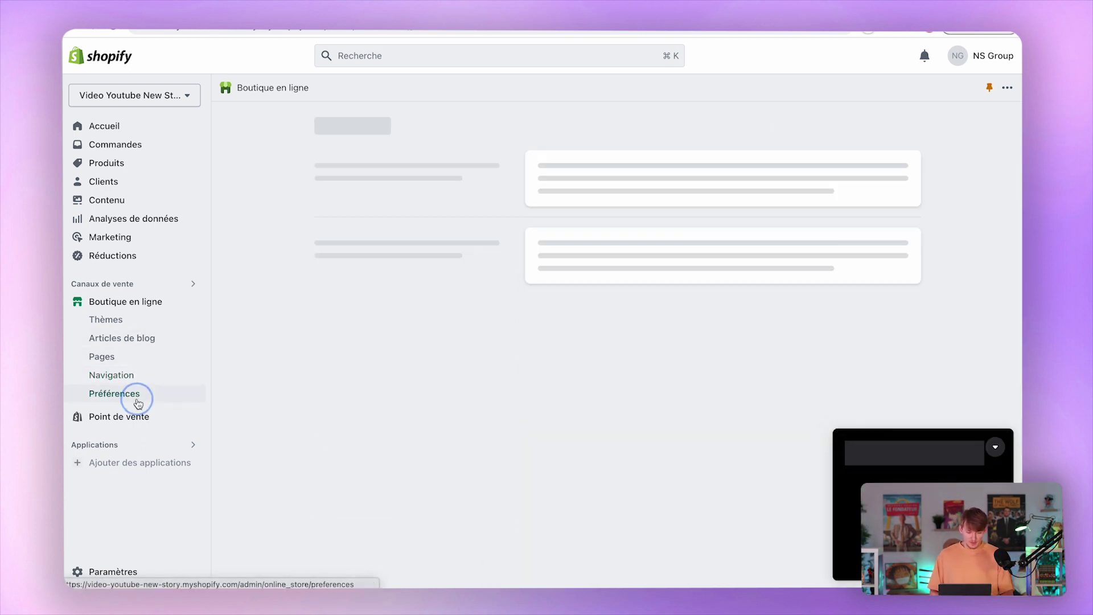
{"action": "left_click", "coordinate": [1001, 449]}
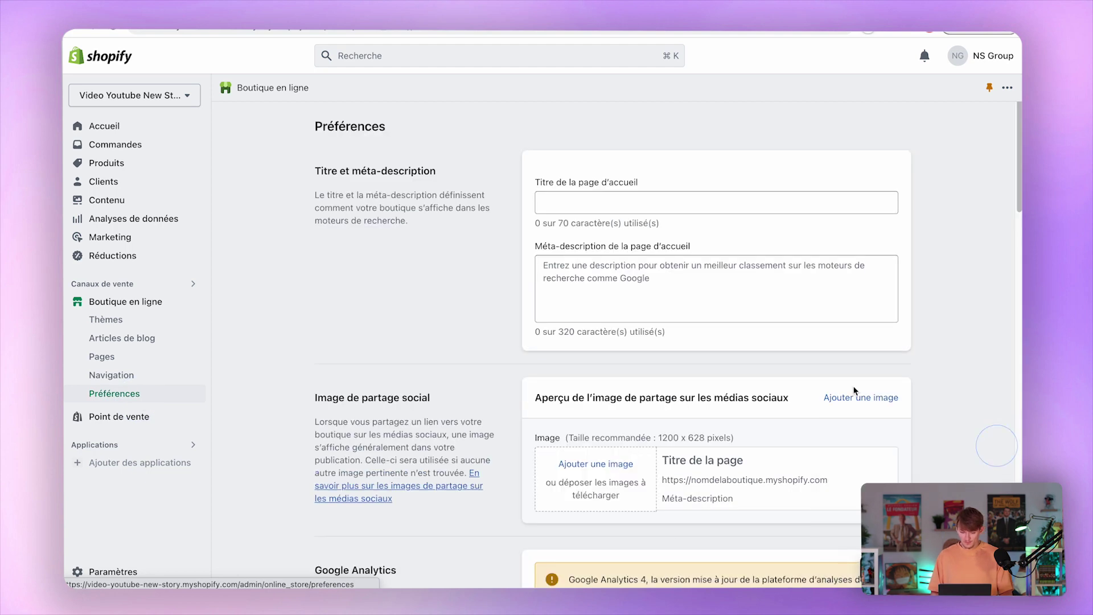
{"action": "left_click_drag", "start_coordinate": [535, 183], "coordinate": [607, 188]}
{"action": "left_click", "coordinate": [606, 183]}
{"action": "left_click", "coordinate": [585, 268]}
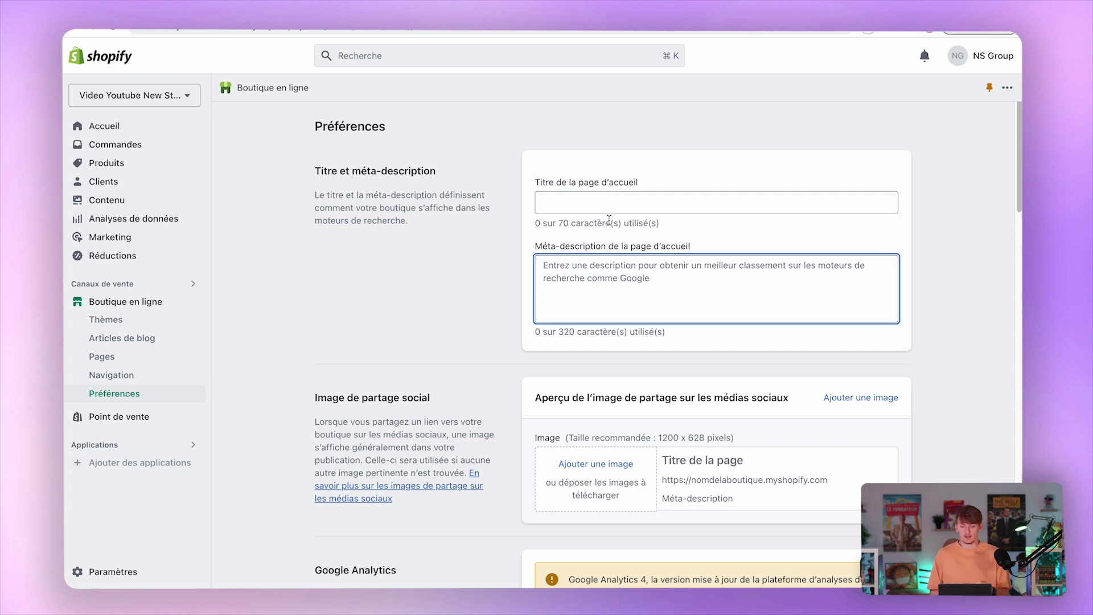
{"action": "scroll", "coordinate": [596, 375], "scroll_direction": "down", "scroll_amount": 3}
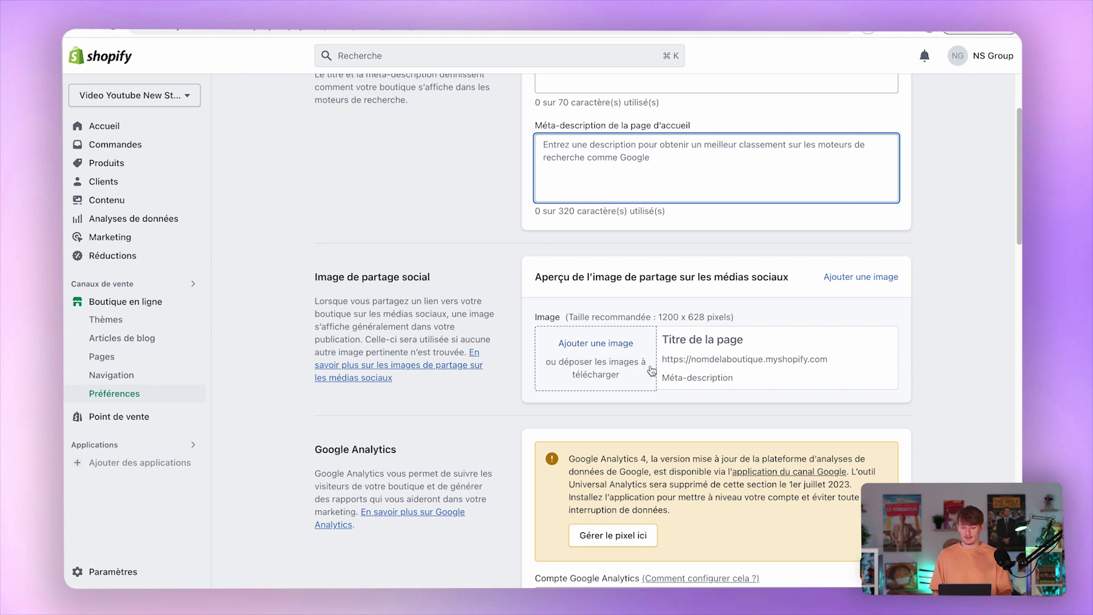
{"action": "left_click_drag", "start_coordinate": [656, 316], "coordinate": [712, 314]}
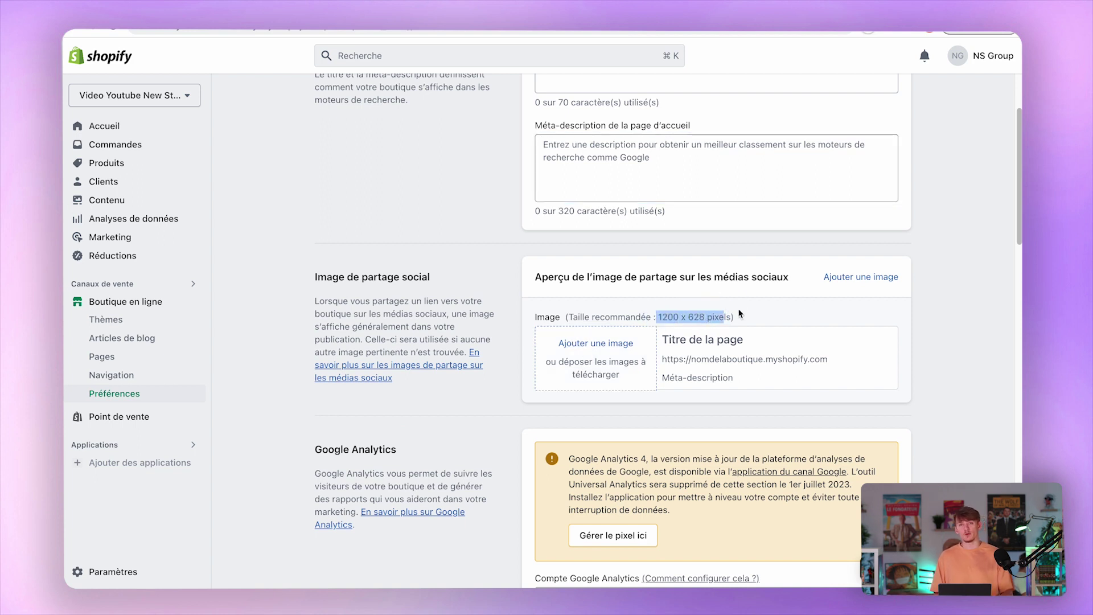
{"action": "left_click", "coordinate": [800, 320]}
Look over the Google Analytics account setting and its code field.
{"action": "scroll", "coordinate": [776, 344], "scroll_direction": "down", "scroll_amount": 1}
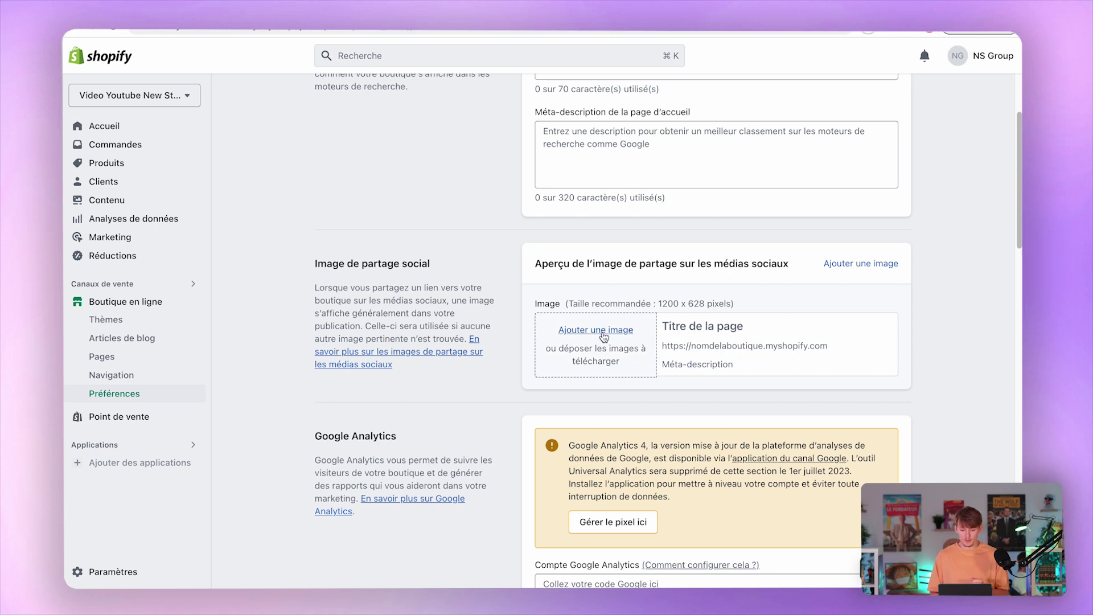
{"action": "scroll", "coordinate": [609, 370], "scroll_direction": "down", "scroll_amount": 5}
{"action": "left_click", "coordinate": [629, 391]}
{"action": "left_click_drag", "start_coordinate": [547, 331], "coordinate": [615, 335]}
{"action": "left_click", "coordinate": [617, 344]}
{"action": "scroll", "coordinate": [606, 386], "scroll_direction": "down", "scroll_amount": 1}
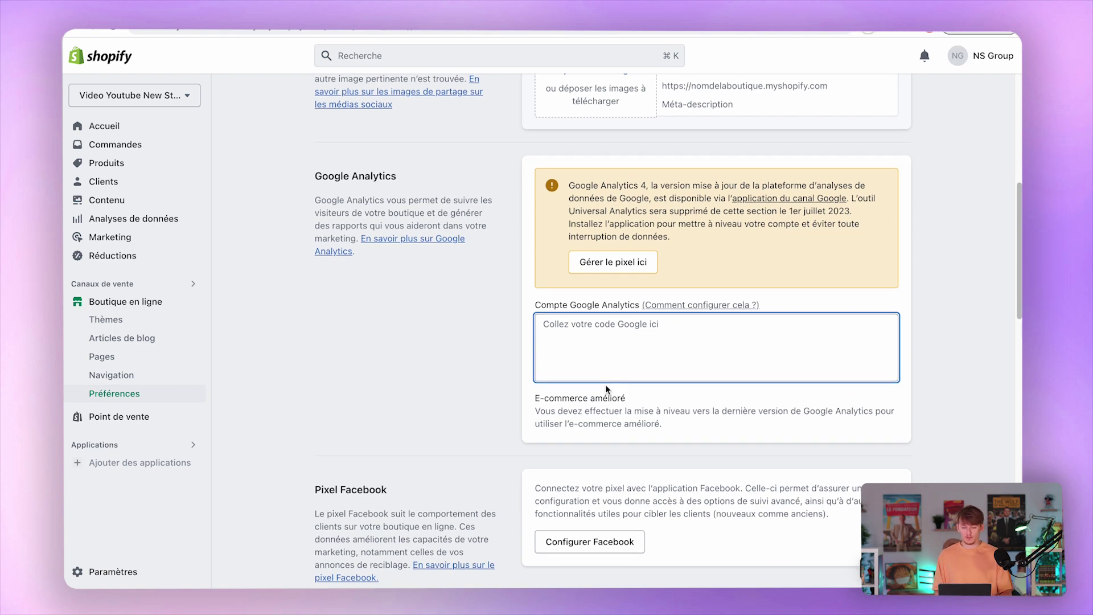
{"action": "scroll", "coordinate": [606, 384], "scroll_direction": "down", "scroll_amount": 1}
{"action": "scroll", "coordinate": [606, 386], "scroll_direction": "down", "scroll_amount": 1}
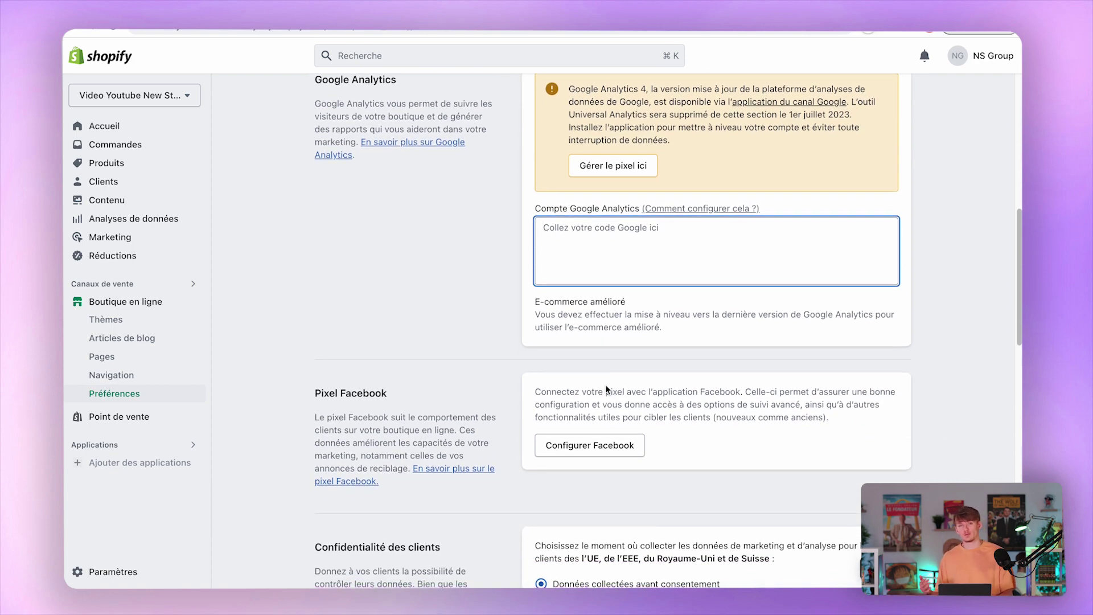
{"action": "scroll", "coordinate": [606, 385], "scroll_direction": "down", "scroll_amount": 1}
{"action": "left_click", "coordinate": [538, 168]}
Scroll through the password protection and reCAPTCHA spam settings, then go to Pages.
{"action": "scroll", "coordinate": [533, 368], "scroll_direction": "down", "scroll_amount": 4}
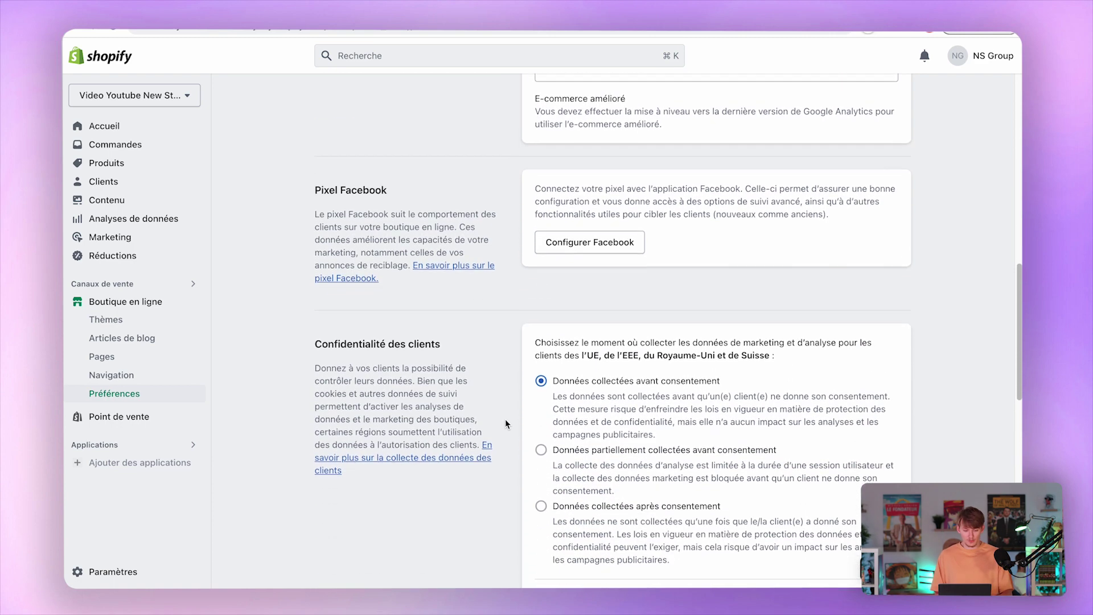
{"action": "scroll", "coordinate": [524, 391], "scroll_direction": "down", "scroll_amount": 2}
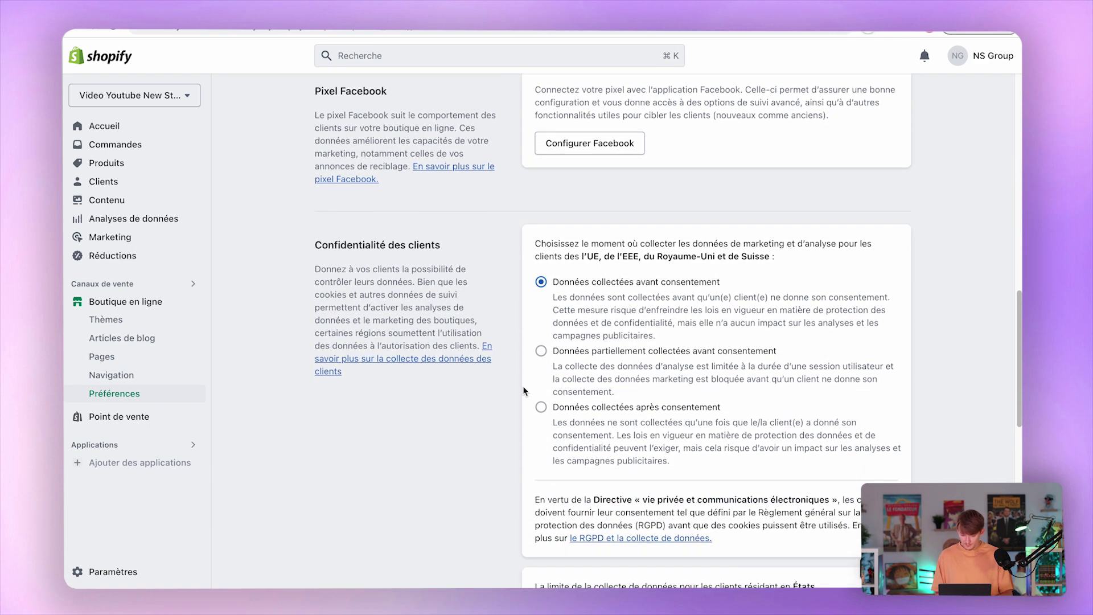
{"action": "scroll", "coordinate": [555, 422], "scroll_direction": "down", "scroll_amount": 10}
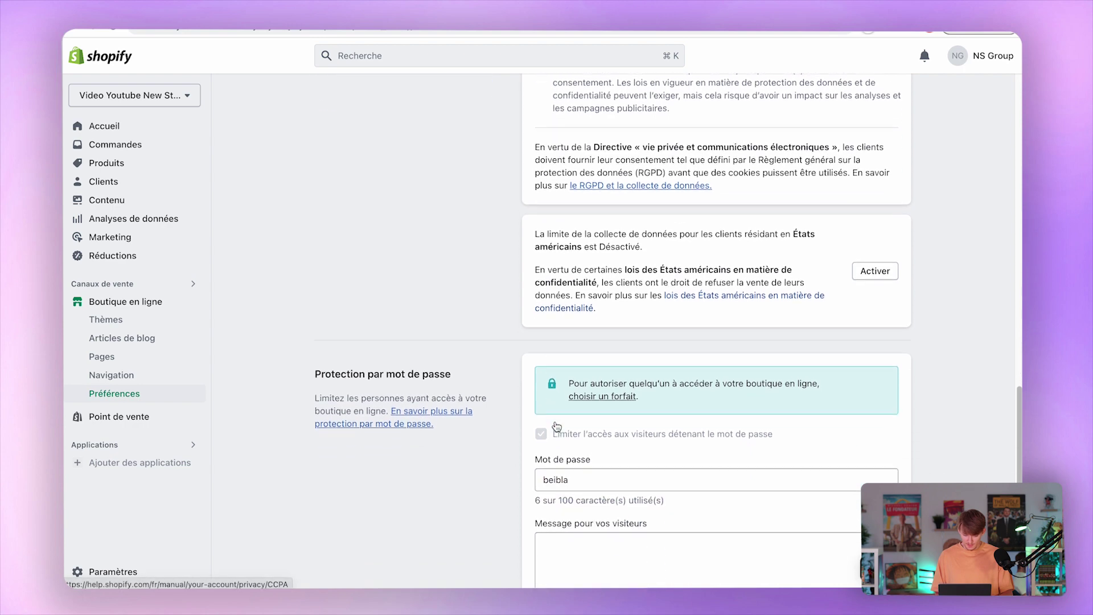
{"action": "scroll", "coordinate": [555, 435], "scroll_direction": "down", "scroll_amount": 3}
{"action": "left_click", "coordinate": [540, 198]}
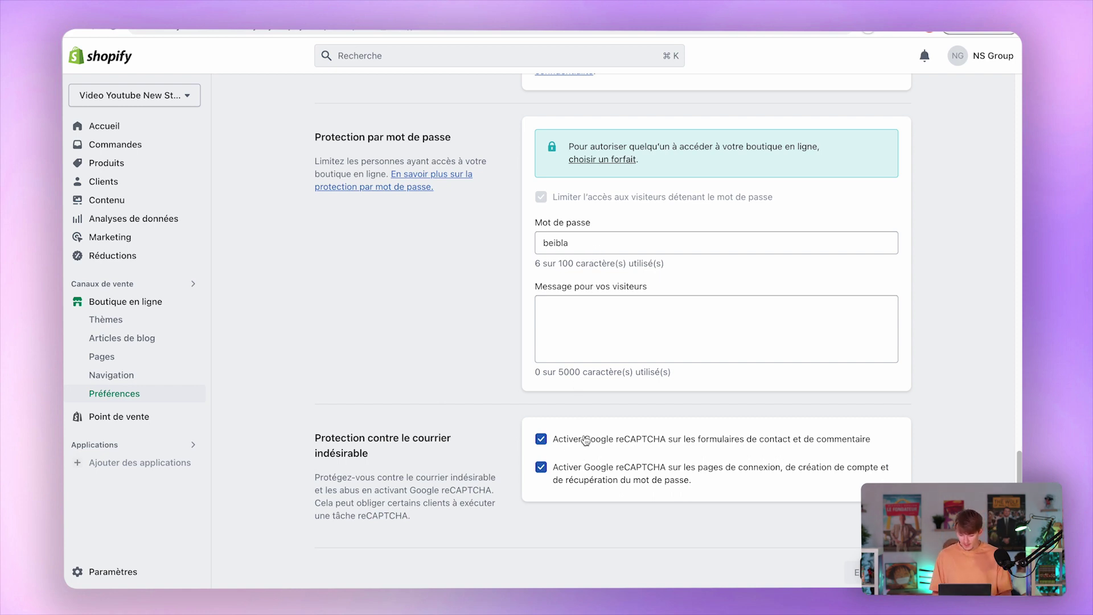
{"action": "scroll", "coordinate": [405, 376], "scroll_direction": "up", "scroll_amount": 15}
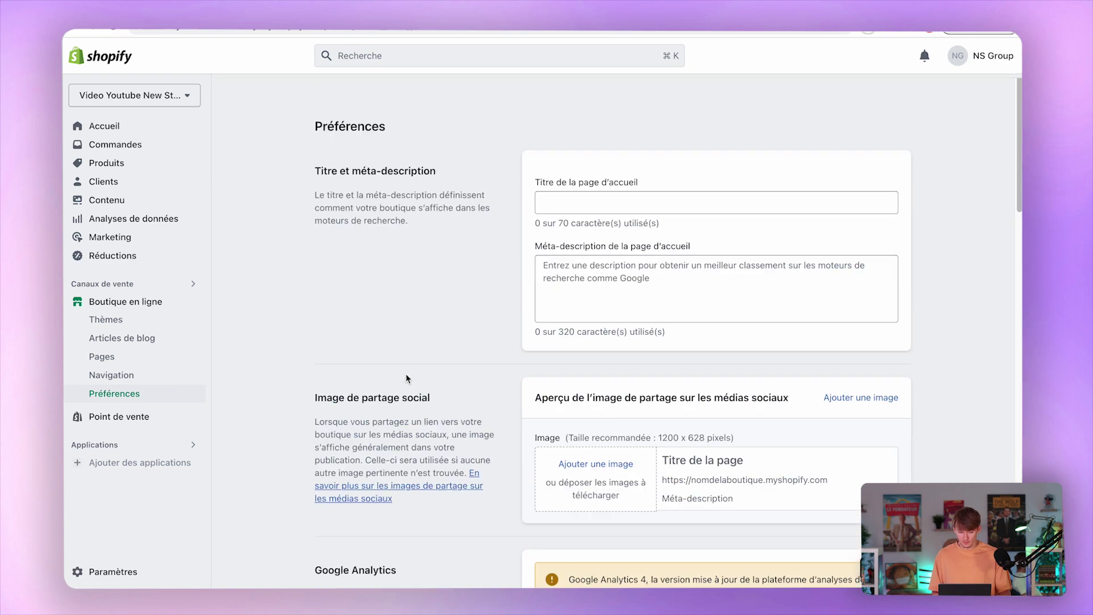
{"action": "left_click", "coordinate": [104, 358]}
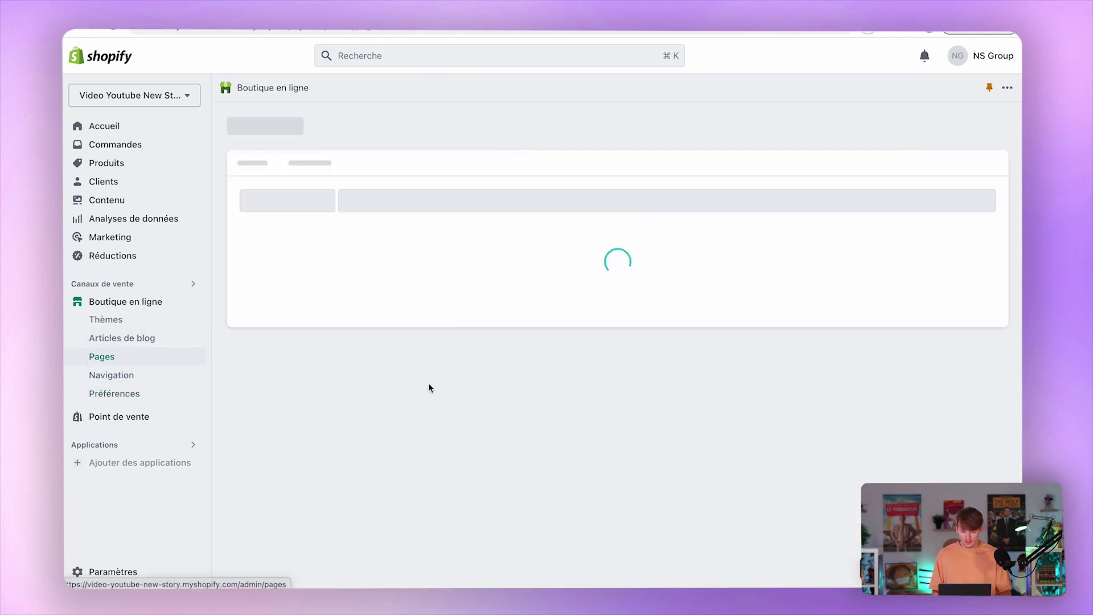
Add a new store page, typing 'Titr' in Titre and 'contenu' in Contenu.
{"action": "left_click", "coordinate": [956, 127]}
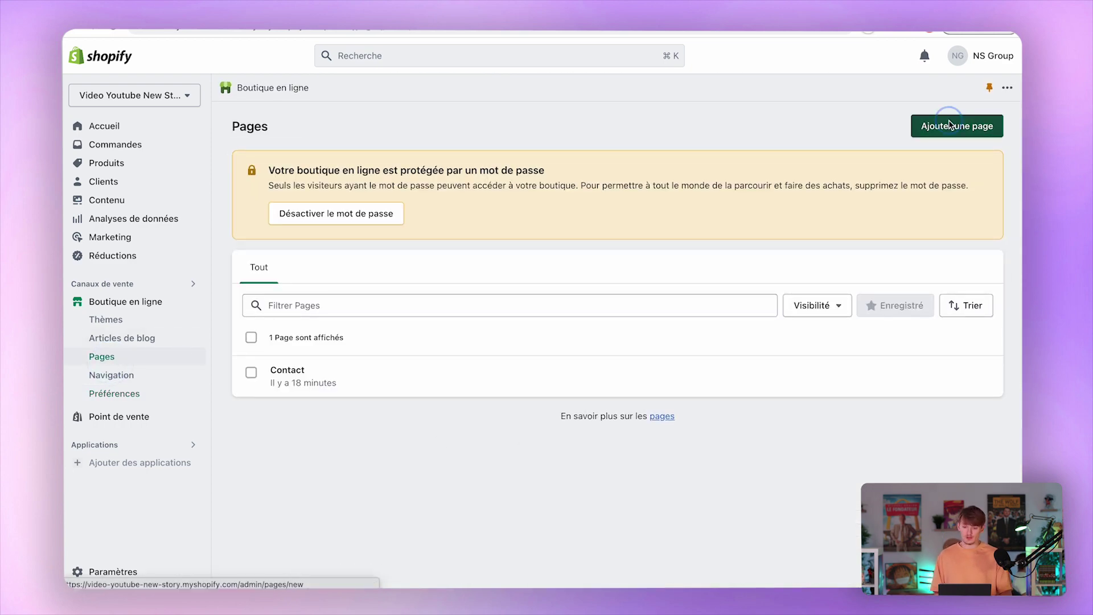
{"action": "left_click", "coordinate": [468, 189]}
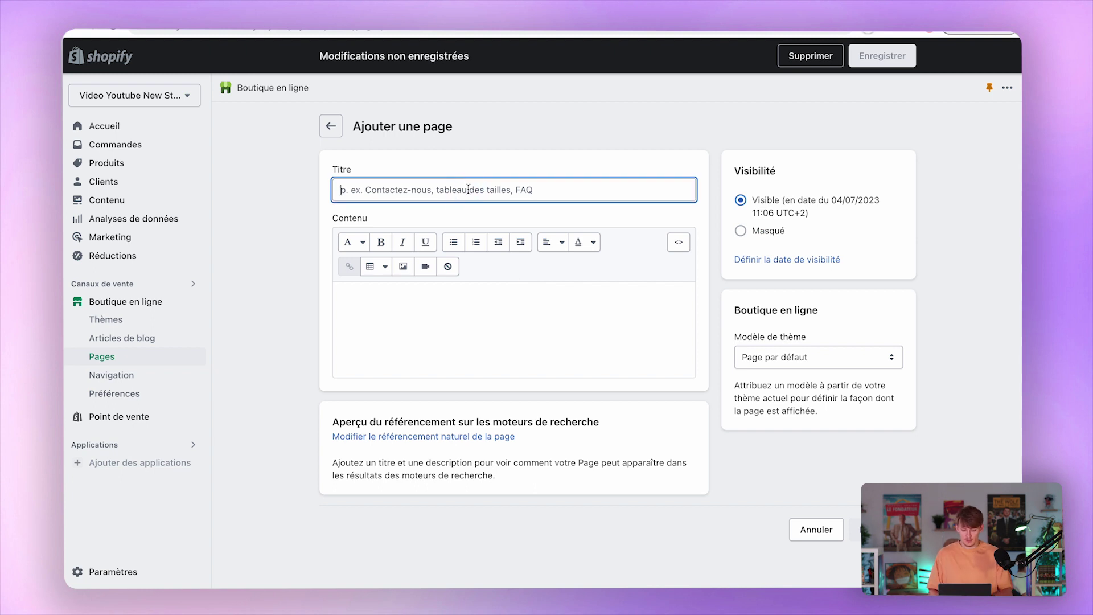
{"action": "type", "text": "Titre de la page"}
{"action": "left_click", "coordinate": [504, 364]}
{"action": "type", "text": "contenu"}
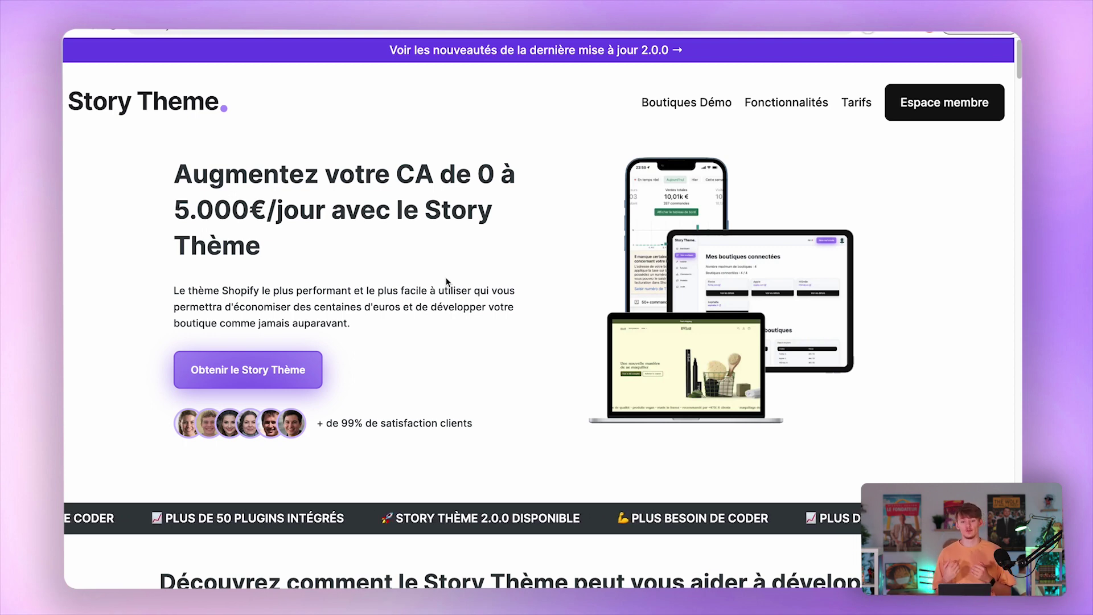
Scroll through the story-theme.com landing page's features and plug-ins, returning to the top once.
{"action": "scroll", "coordinate": [446, 282], "scroll_direction": "down", "scroll_amount": 5}
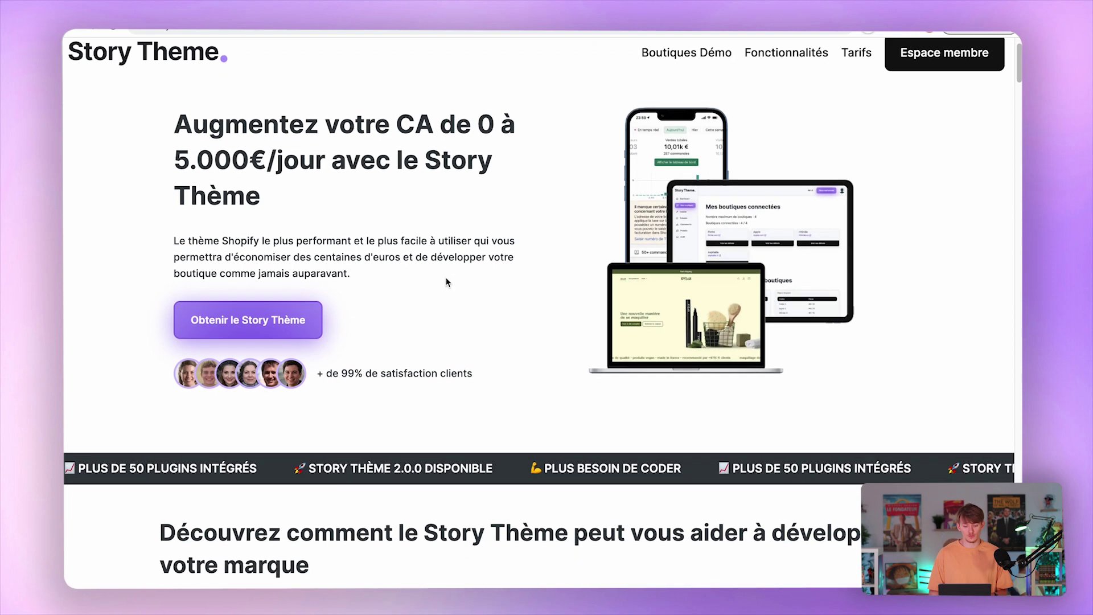
{"action": "scroll", "coordinate": [447, 282], "scroll_direction": "down", "scroll_amount": 1}
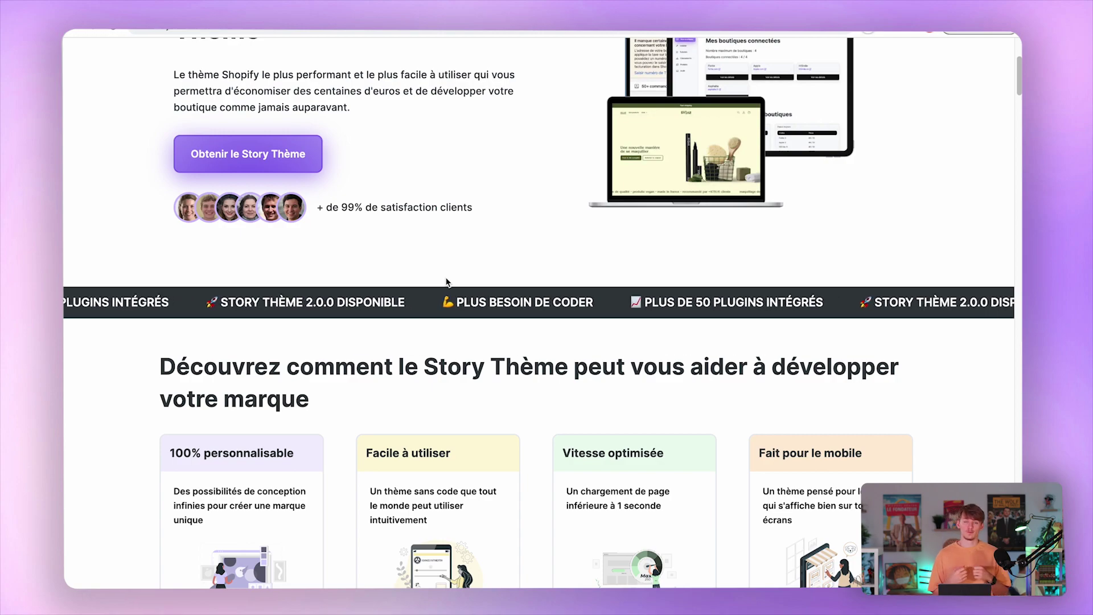
{"action": "scroll", "coordinate": [447, 282], "scroll_direction": "down", "scroll_amount": 15}
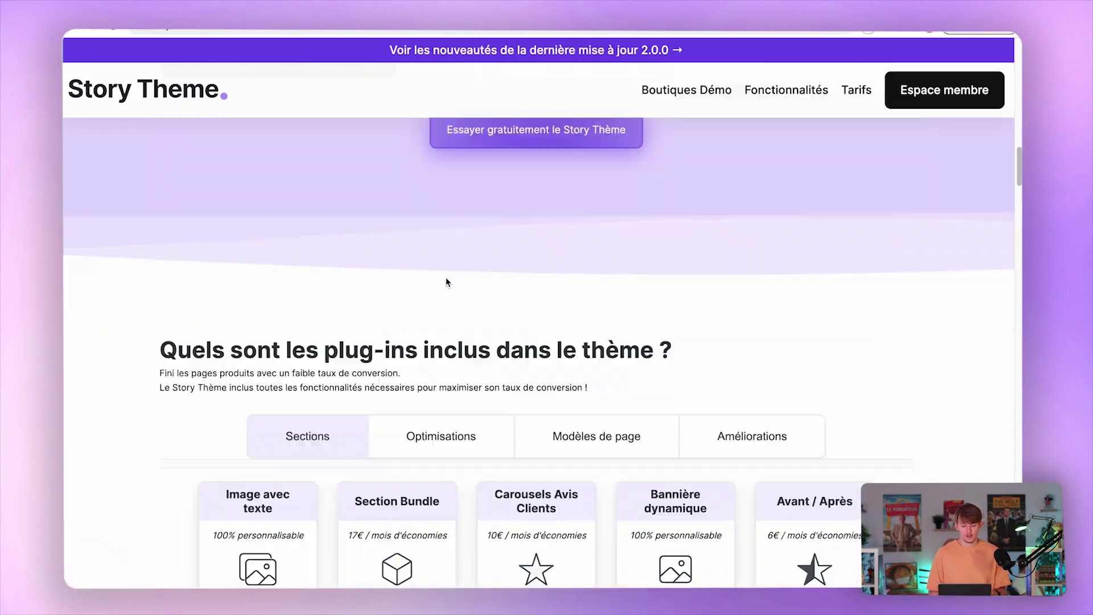
{"action": "scroll", "coordinate": [447, 282], "scroll_direction": "down", "scroll_amount": 5}
{"action": "scroll", "coordinate": [447, 282], "scroll_direction": "up", "scroll_amount": 10}
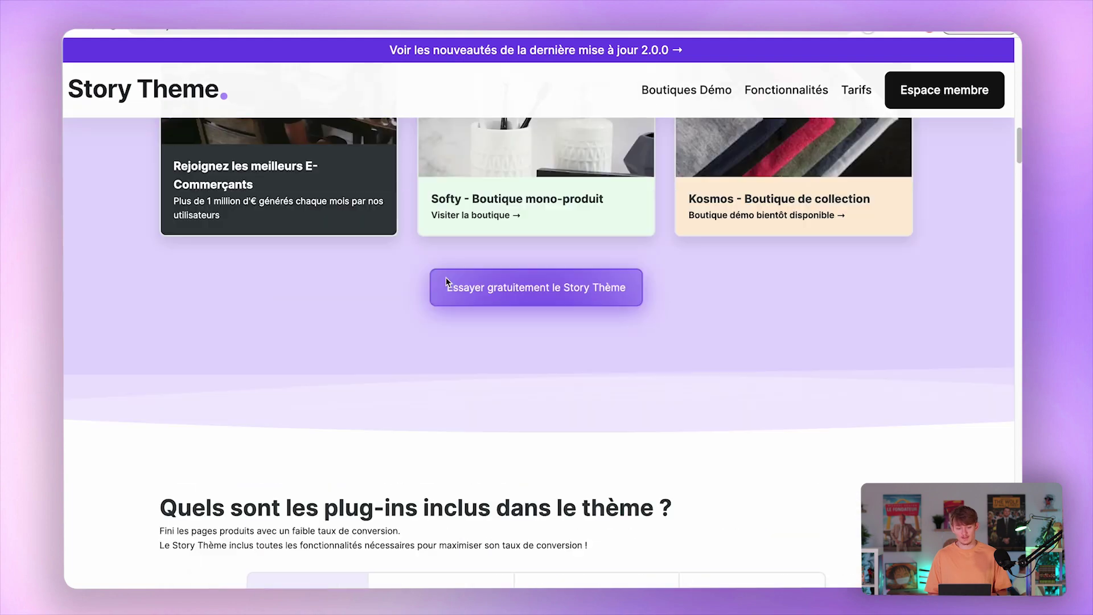
{"action": "left_click", "coordinate": [446, 282]}
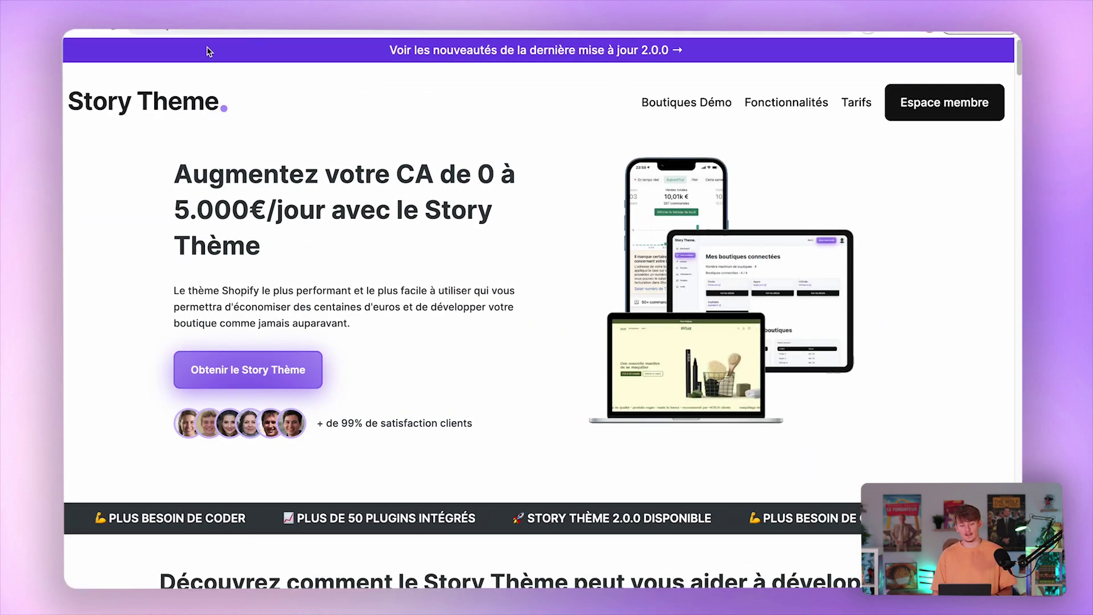
{"action": "scroll", "coordinate": [299, 103], "scroll_direction": "down", "scroll_amount": 20}
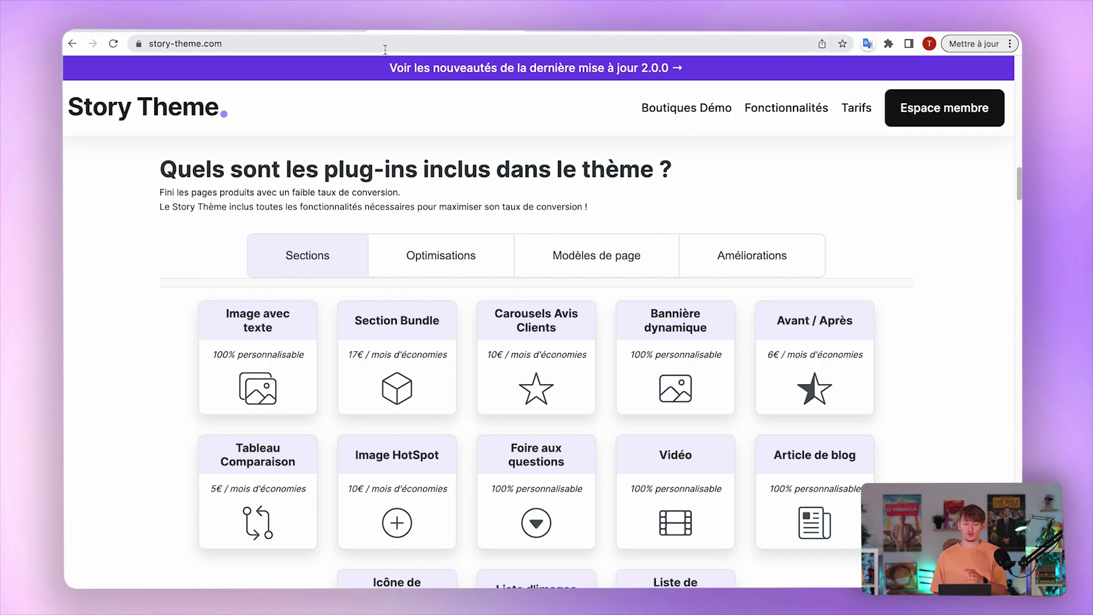
{"action": "scroll", "coordinate": [422, 108], "scroll_direction": "down", "scroll_amount": 12}
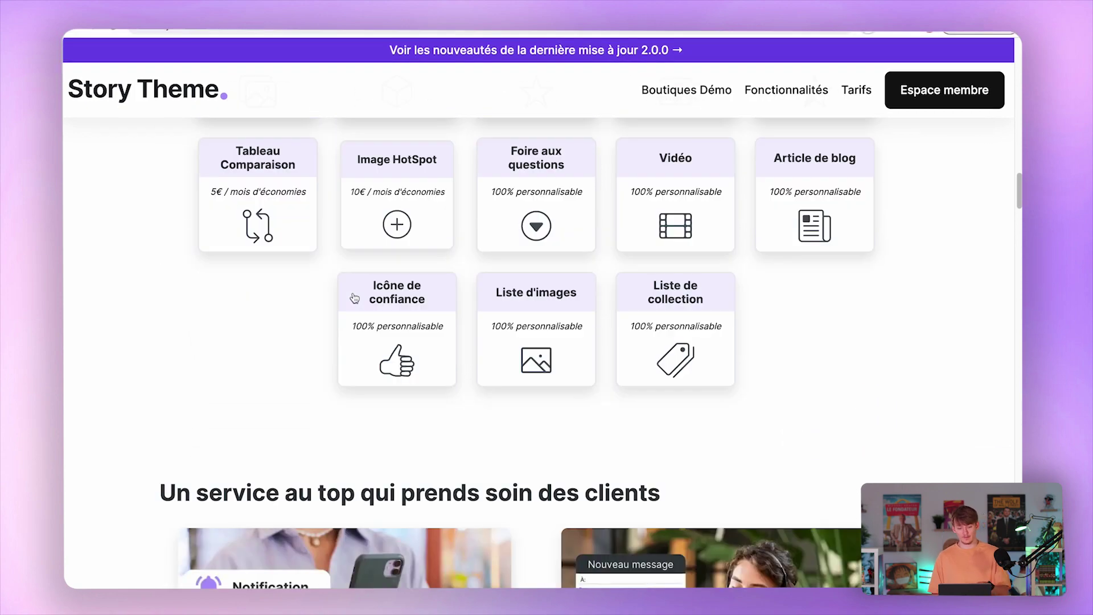
{"action": "scroll", "coordinate": [88, 258], "scroll_direction": "down", "scroll_amount": 4}
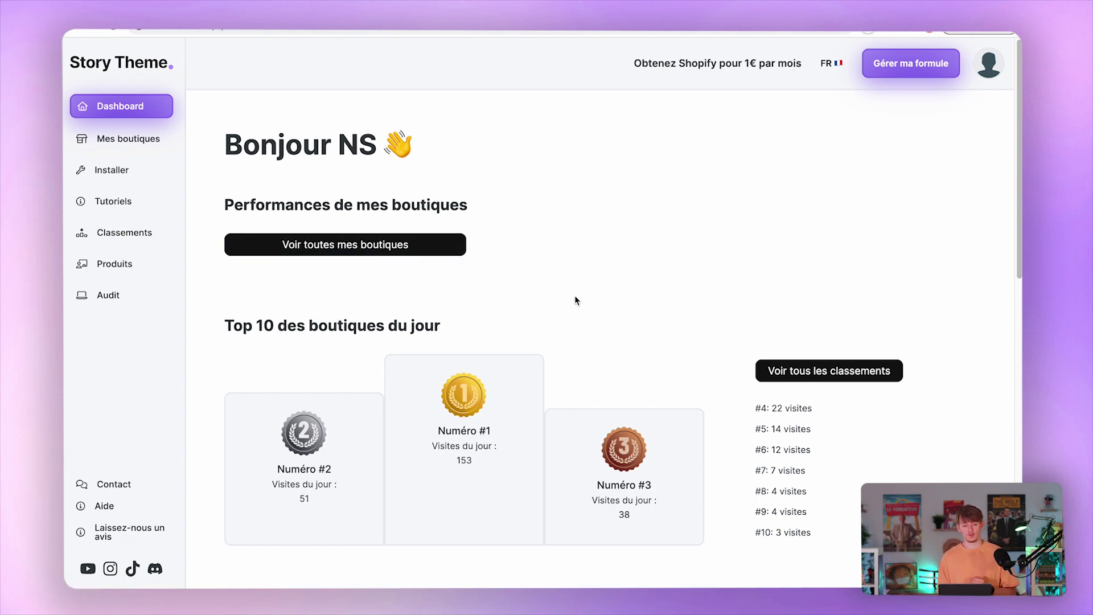
Download Basic 2.0.0.zip via Installer > Version basique, then open Shopify's Ajouter un thème options.
{"action": "left_click", "coordinate": [116, 175]}
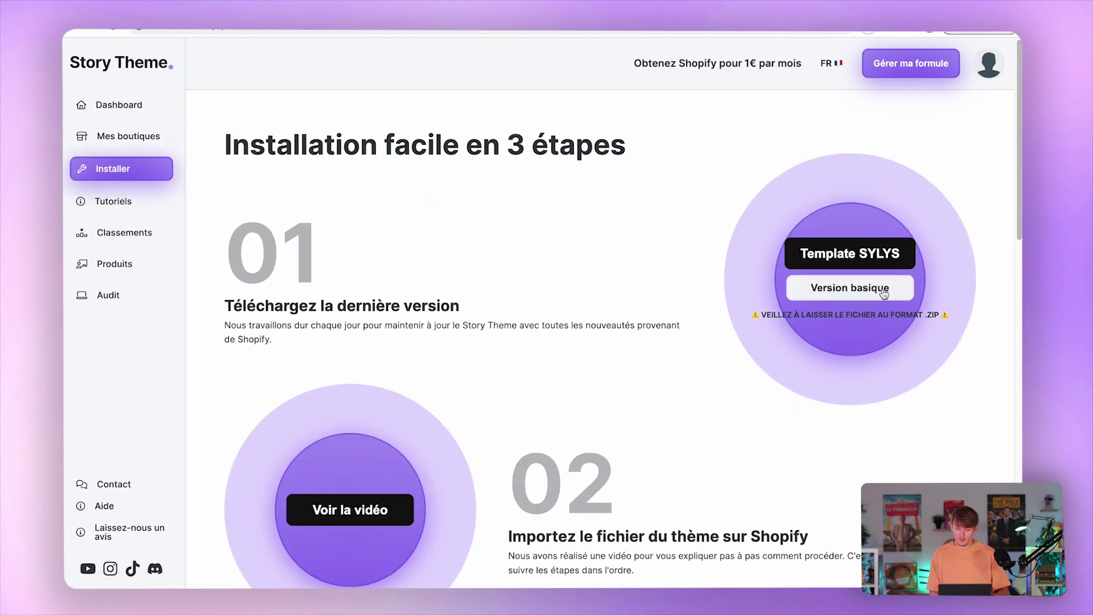
{"action": "left_click", "coordinate": [851, 287]}
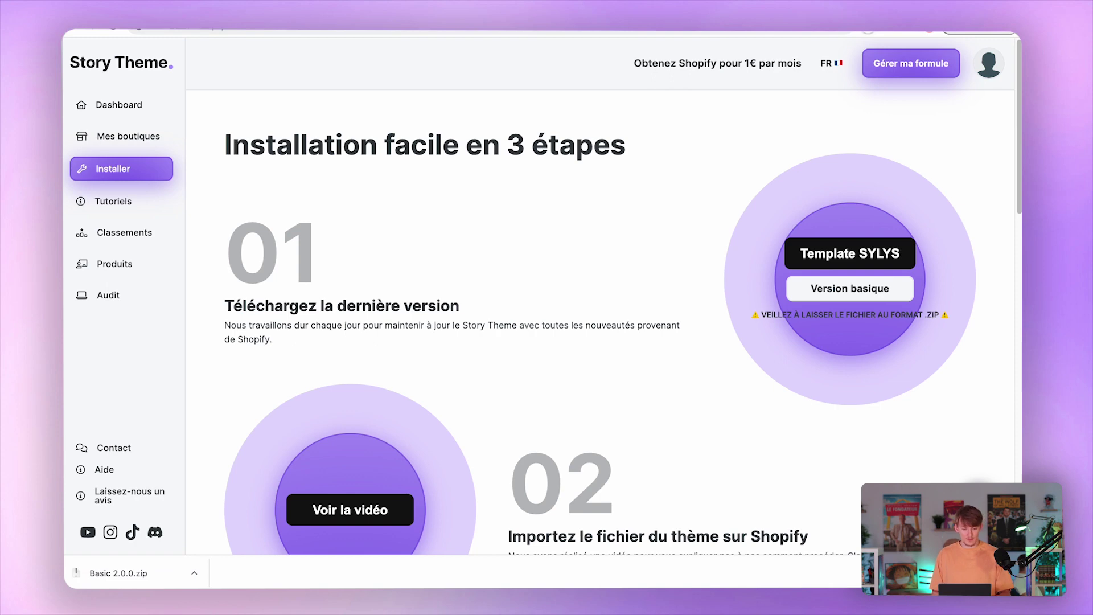
{"action": "key", "text": "ctrl+Tab"}
{"action": "scroll", "coordinate": [613, 284], "scroll_direction": "down", "scroll_amount": 5}
{"action": "left_click", "coordinate": [848, 300]}
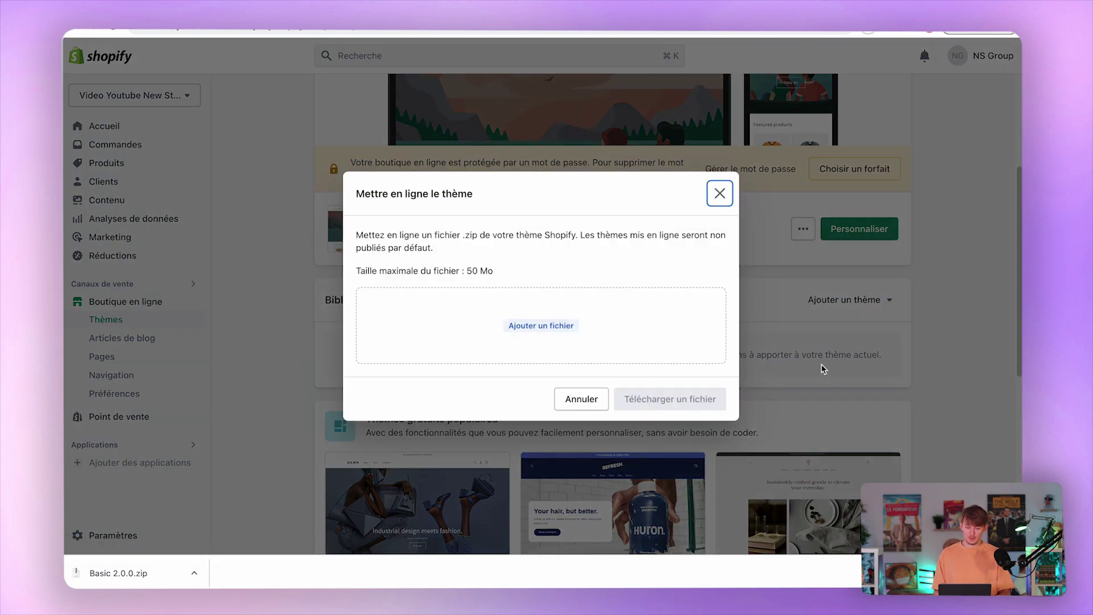
Drop Basic 2.0.0.zip into Shopify's theme upload dialog and upload it to the library.
{"action": "left_click", "coordinate": [129, 576]}
{"action": "left_click_drag", "start_coordinate": [129, 577], "coordinate": [468, 324]}
{"action": "left_click", "coordinate": [670, 400]}
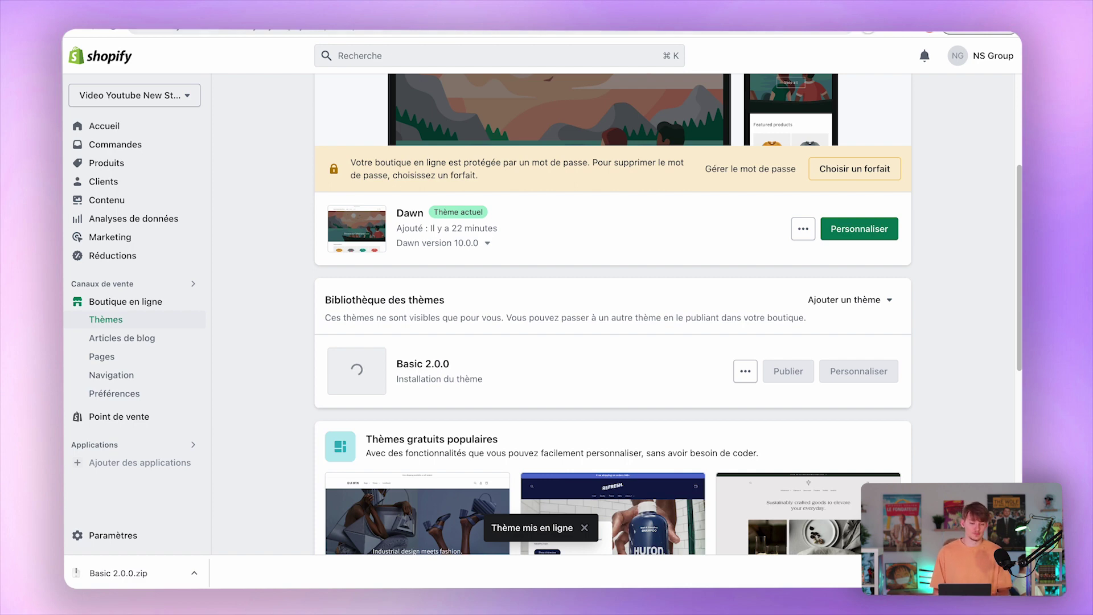
{"action": "key", "text": "ctrl+Tab"}
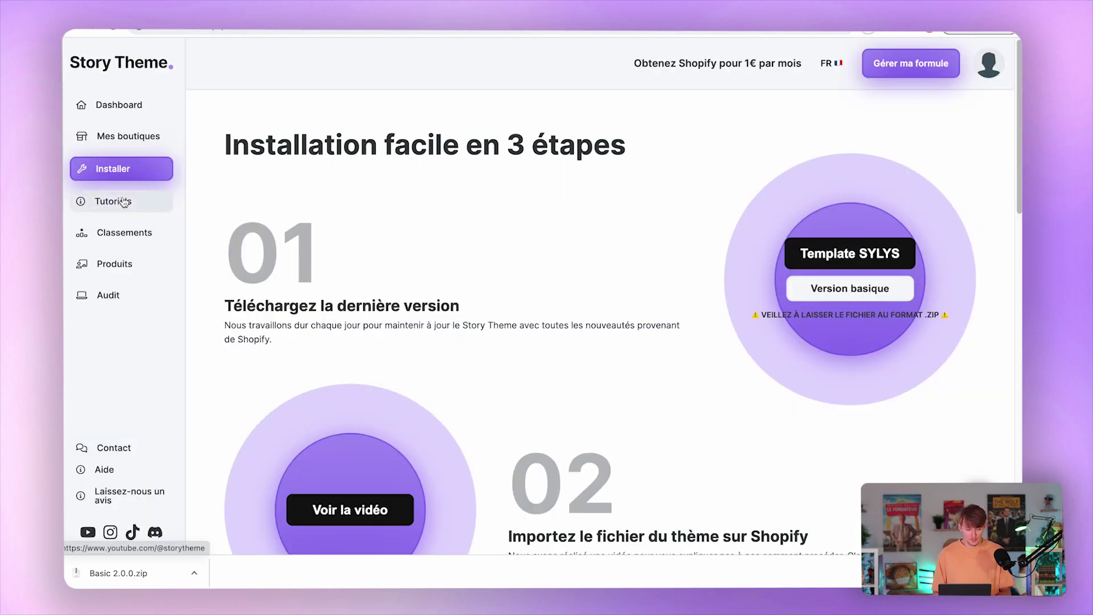
On the My shops page, enter 'Vidéo Youtube' as the new shop's name.
{"action": "left_click", "coordinate": [149, 143]}
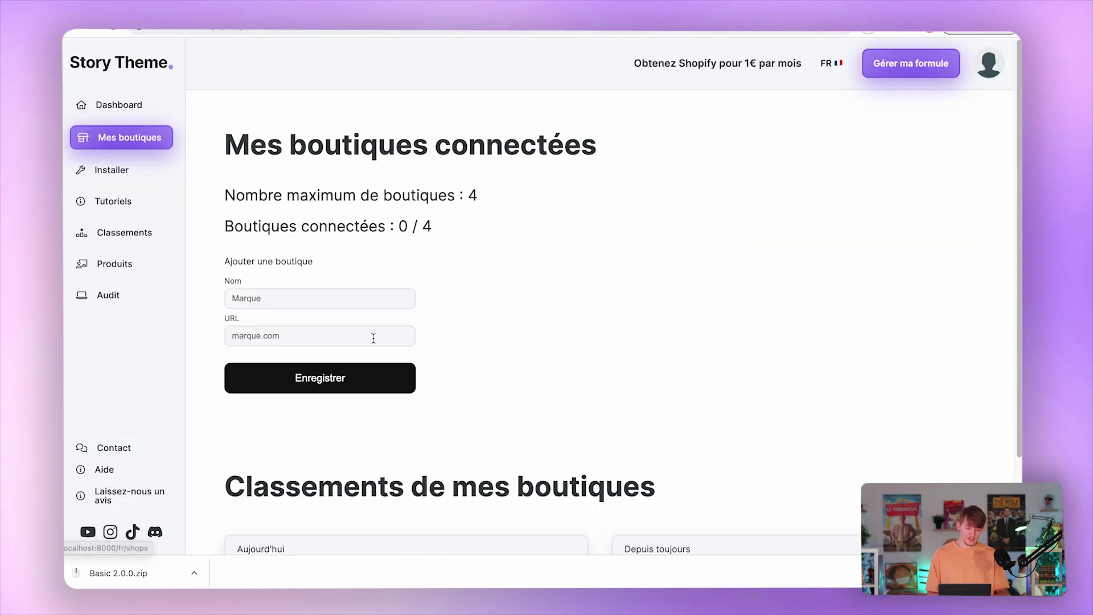
{"action": "left_click", "coordinate": [346, 306]}
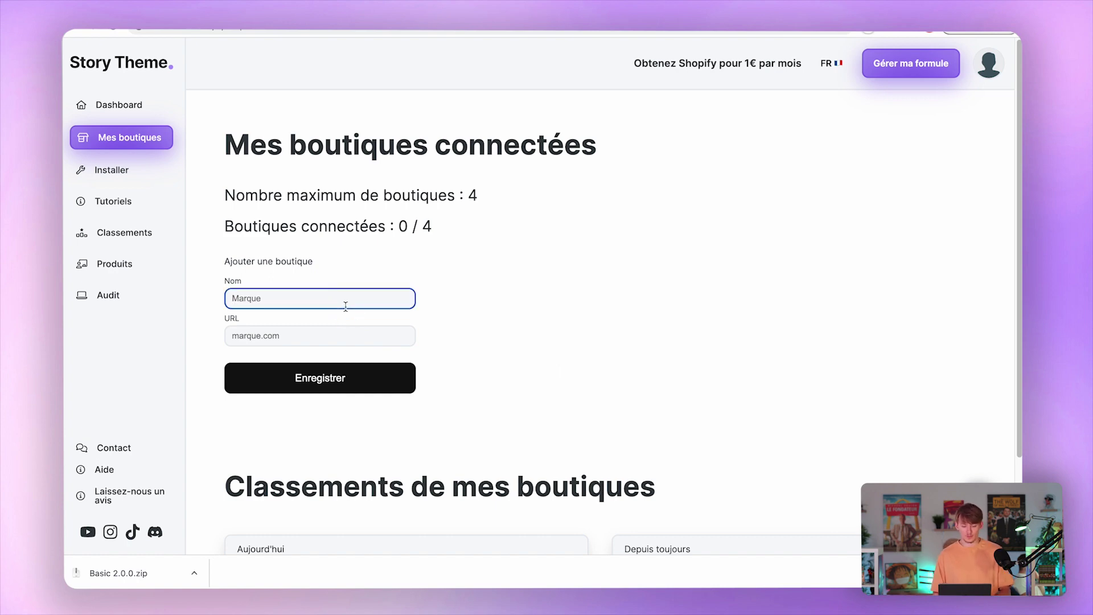
{"action": "type", "text": "Vid"}
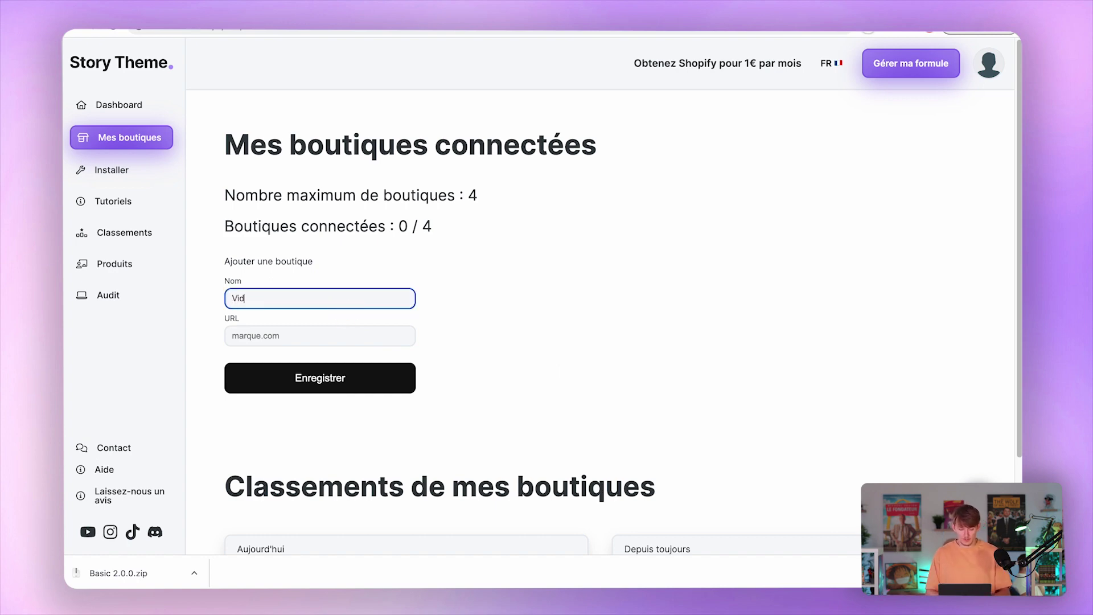
{"action": "type", "text": "éo Youtube"}
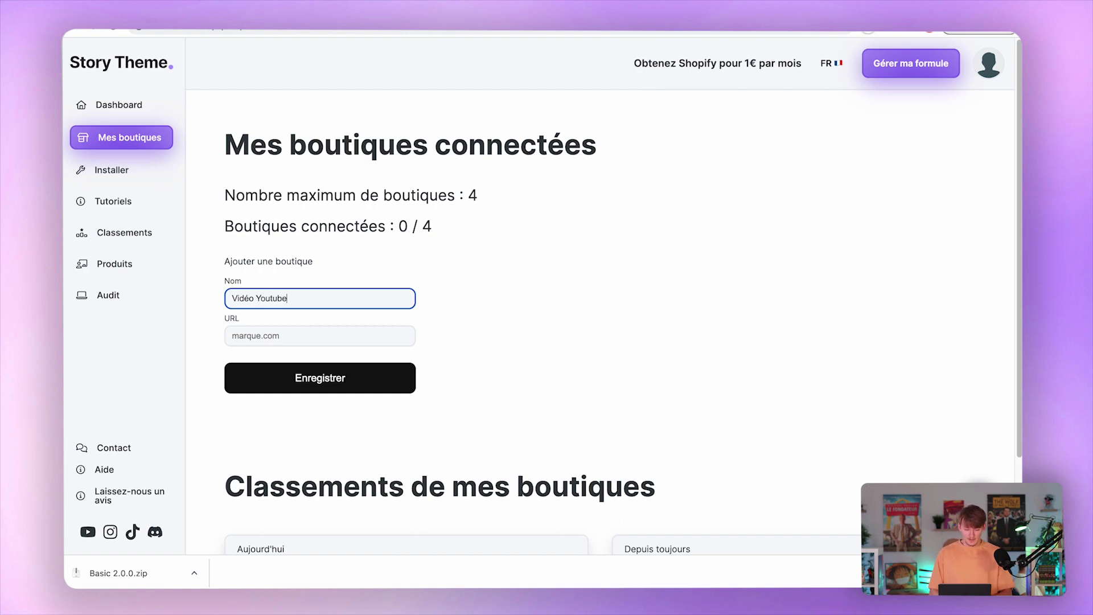
{"action": "left_click", "coordinate": [287, 340]}
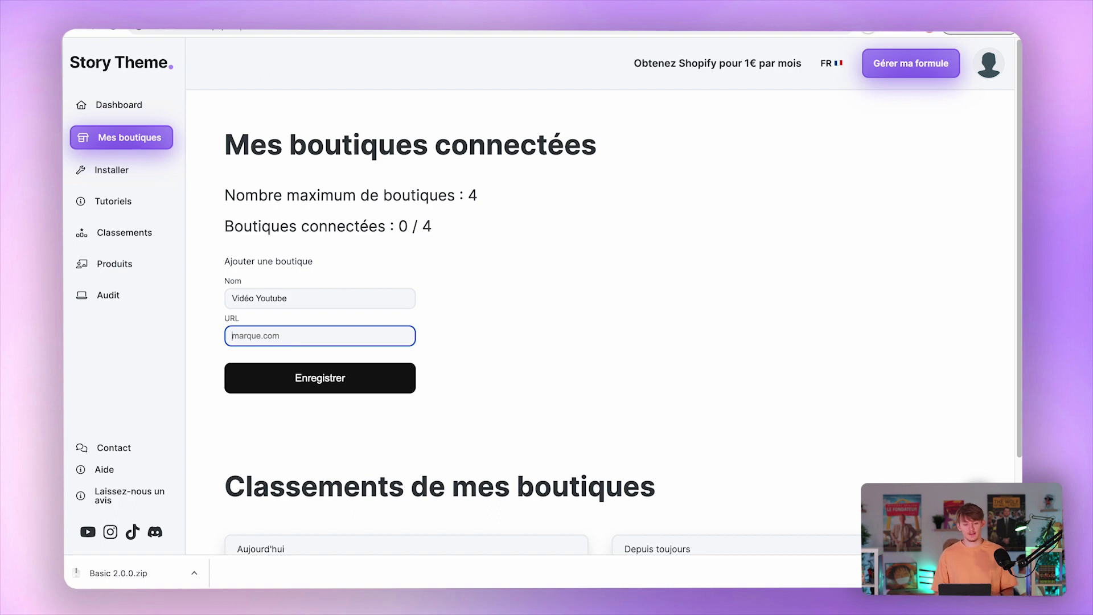
{"action": "key", "text": "ctrl+Tab"}
{"action": "left_click", "coordinate": [193, 302]}
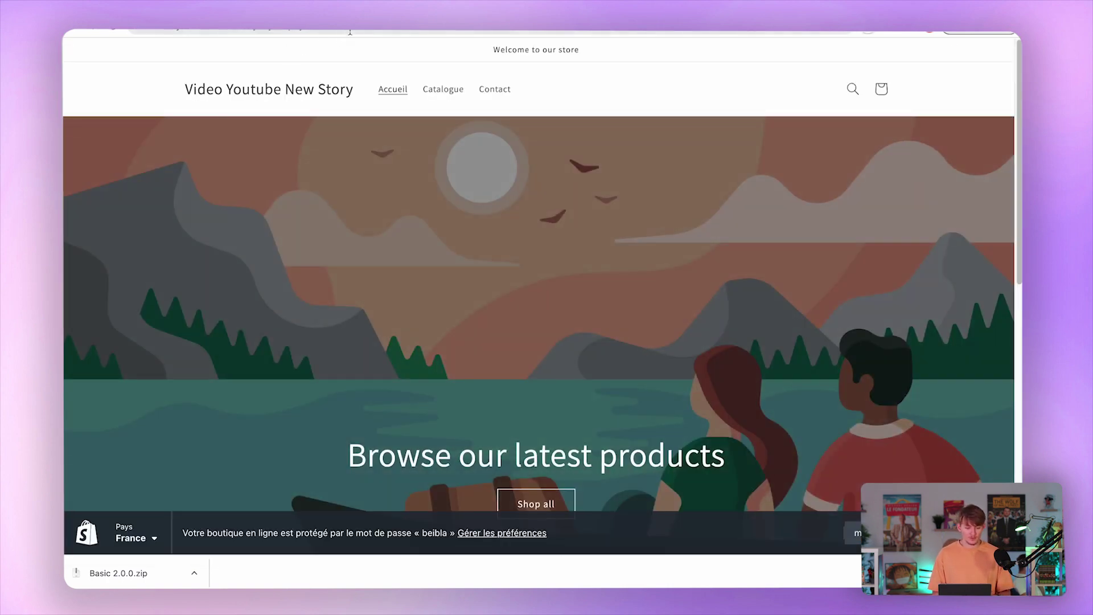
{"action": "left_click", "coordinate": [121, 31]}
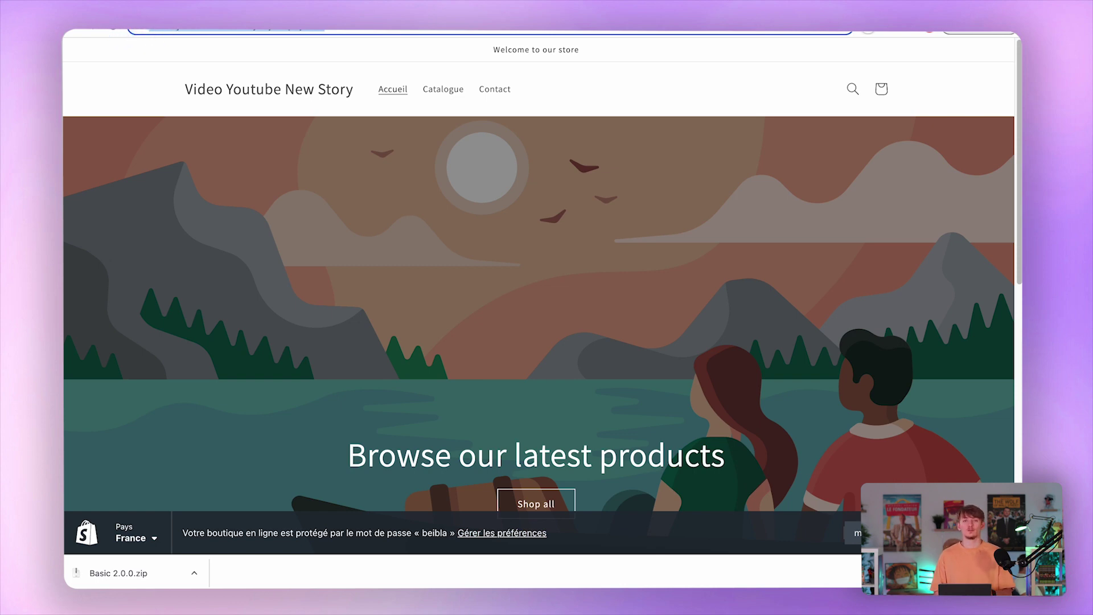
{"action": "left_click", "coordinate": [148, 31]}
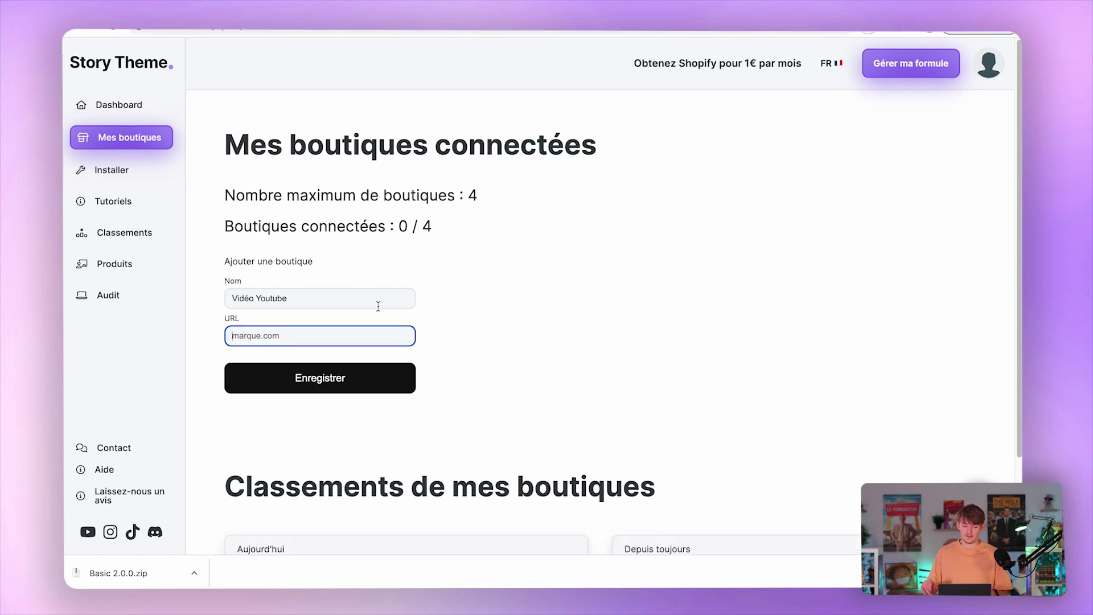
{"action": "type", "text": "https://video-youtube-new-story.myshopify.com"}
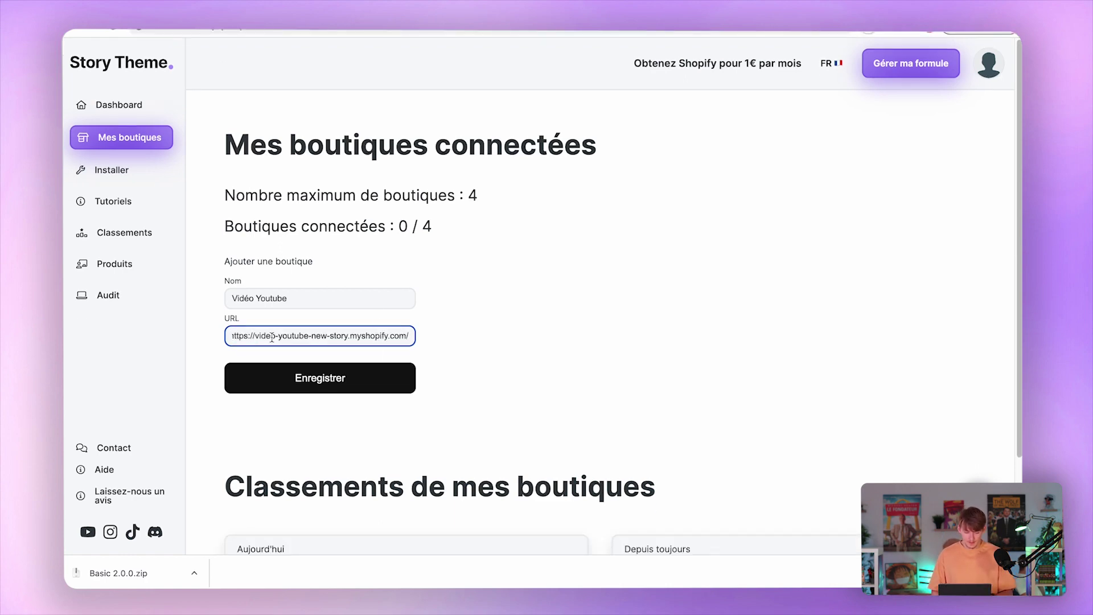
{"action": "left_click_drag", "start_coordinate": [257, 336], "coordinate": [231, 336]}
{"action": "key", "text": "BackSpace"}
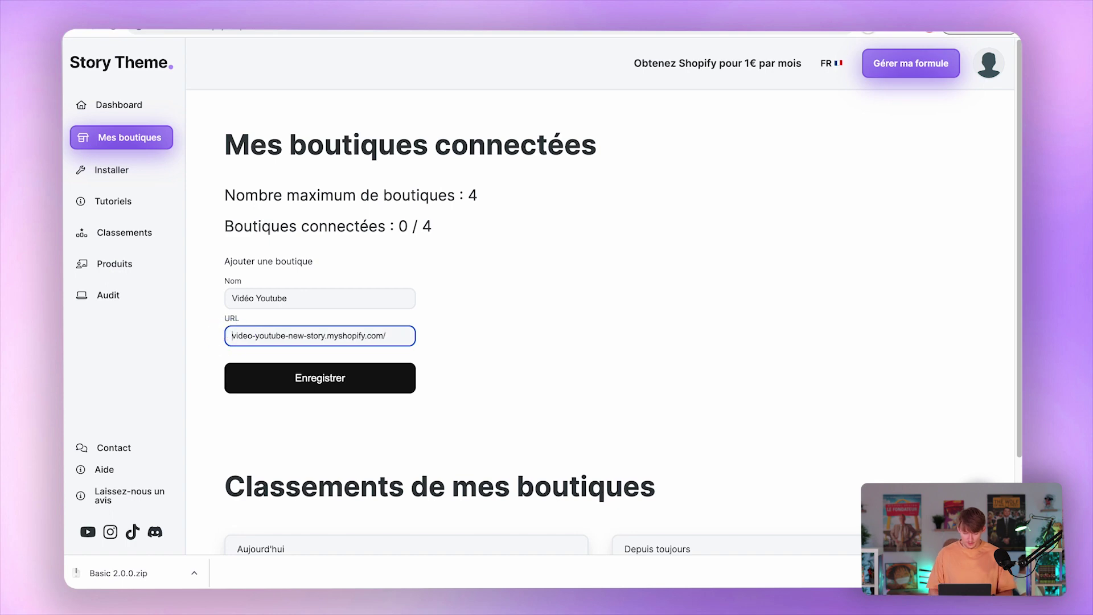
{"action": "left_click", "coordinate": [525, 299]}
{"action": "left_click", "coordinate": [398, 335]}
{"action": "key", "text": "BackSpace"}
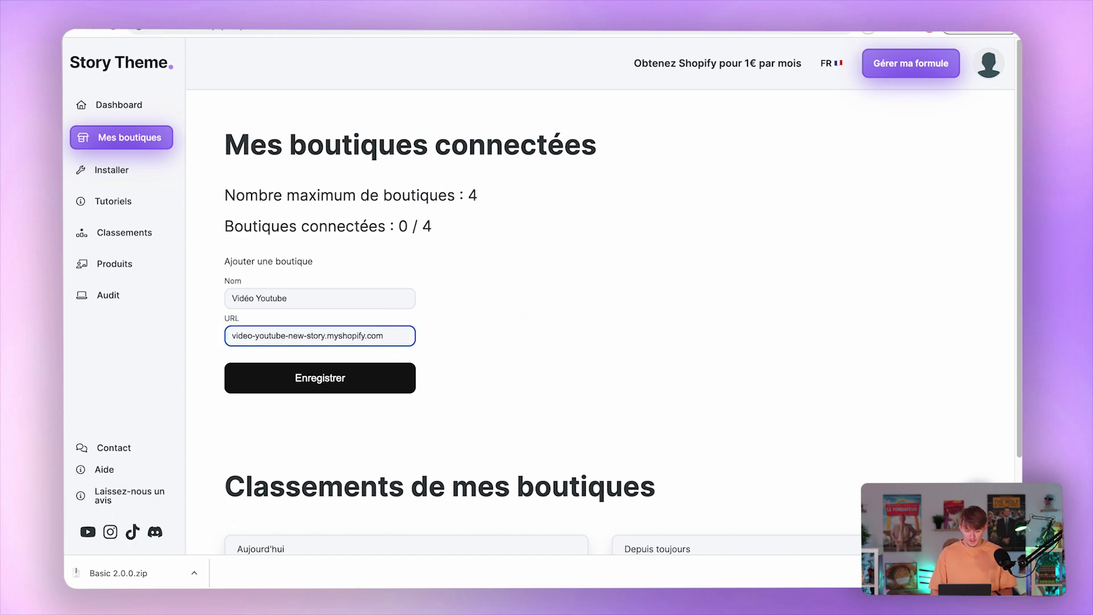
{"action": "key", "text": "Return"}
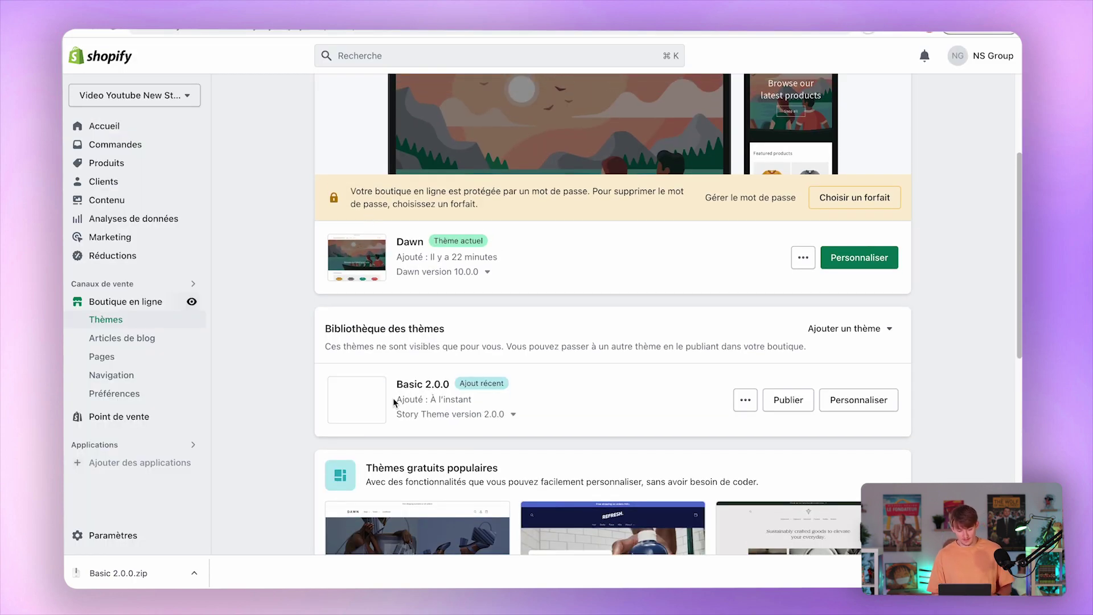
Check the uploaded Basic 2.0.0 theme in Shopify's Bibliothèque des thèmes.
{"action": "left_click", "coordinate": [406, 384]}
{"action": "left_click_drag", "start_coordinate": [419, 386], "coordinate": [512, 422]}
{"action": "left_click", "coordinate": [561, 402]}
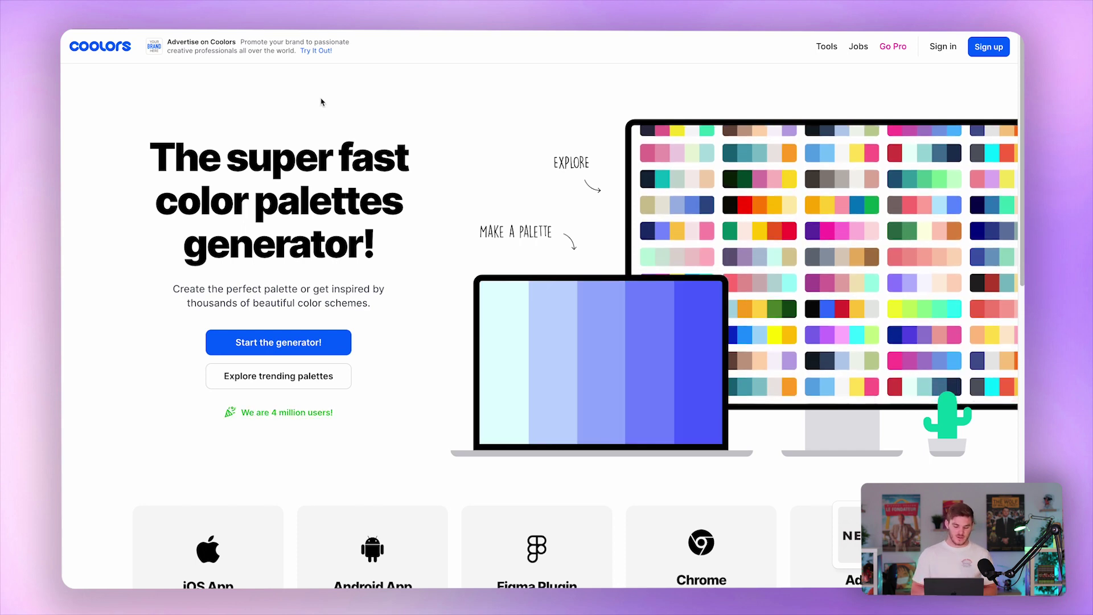
Browse Coolors trending palettes and open the options of the 606C38–BC6C25 olive and brown palette.
{"action": "left_click", "coordinate": [256, 376]}
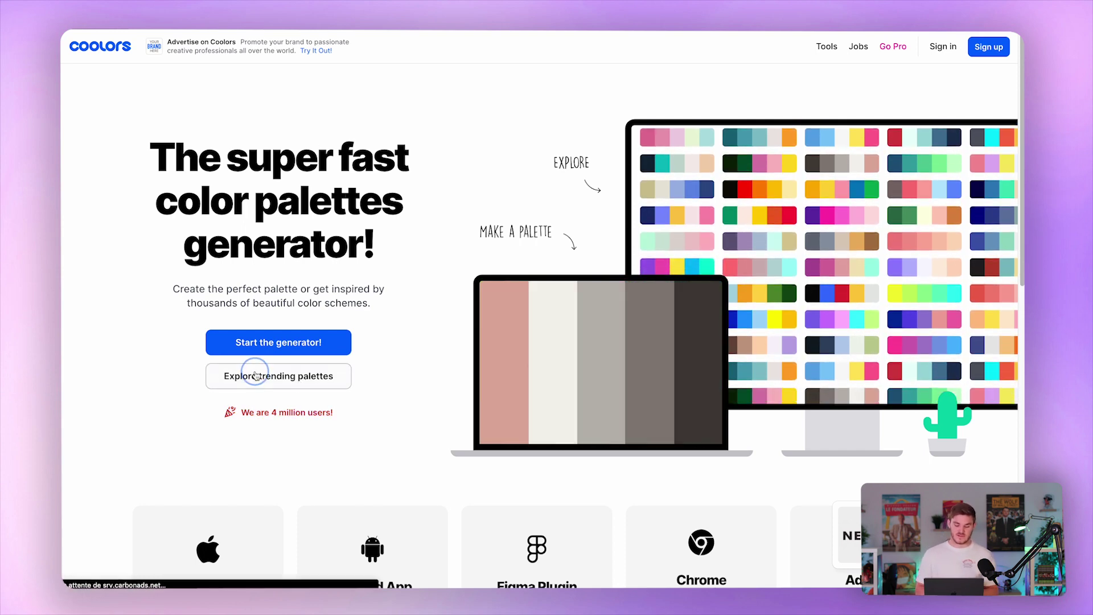
{"action": "scroll", "coordinate": [285, 332], "scroll_direction": "down", "scroll_amount": 4}
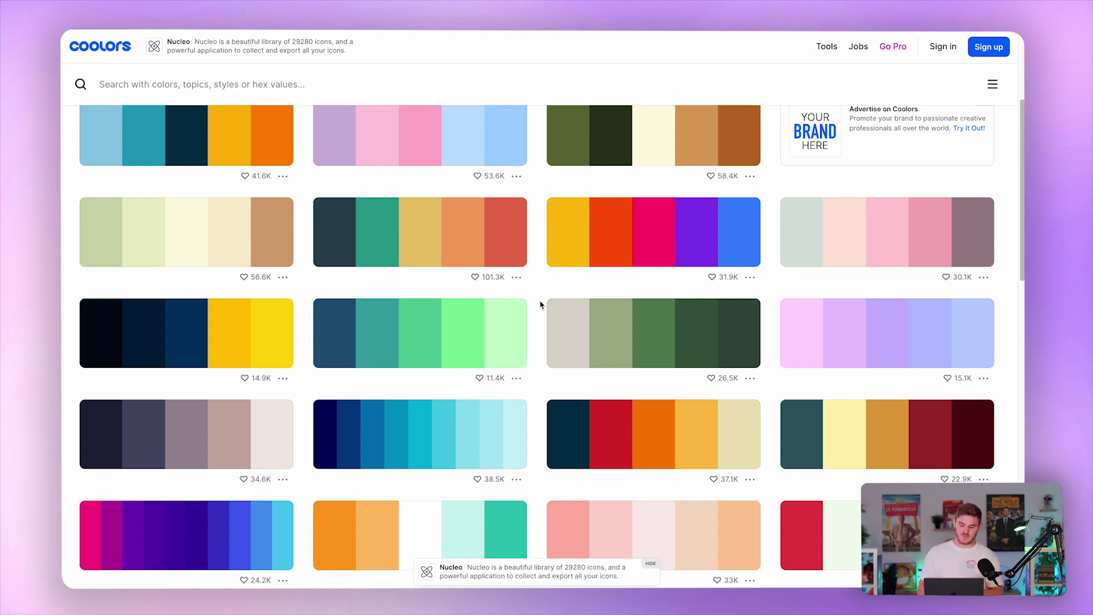
{"action": "scroll", "coordinate": [540, 304], "scroll_direction": "up", "scroll_amount": 3}
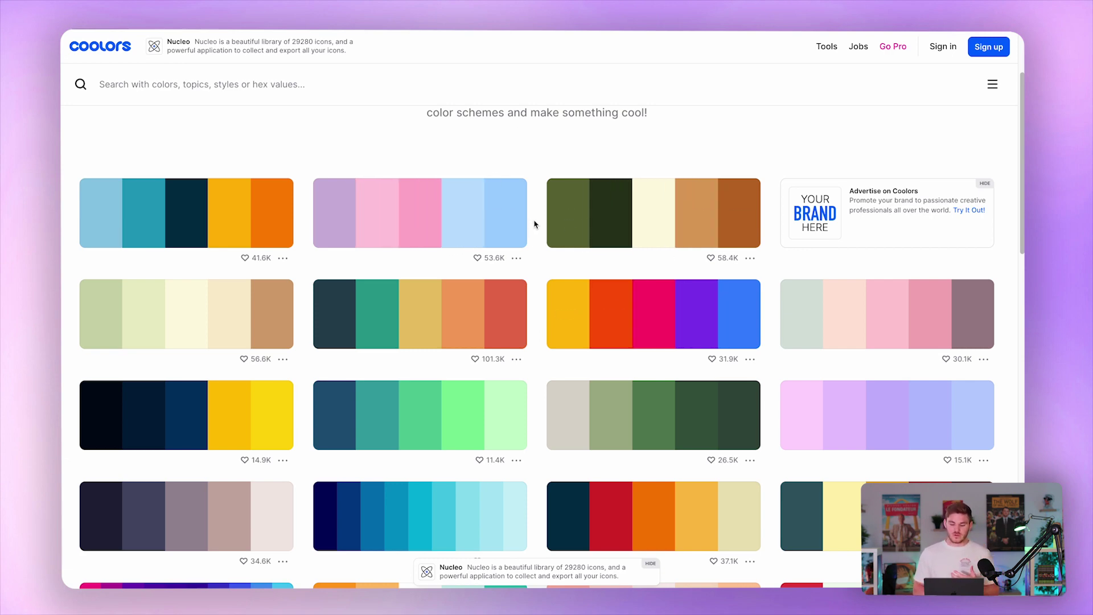
{"action": "left_click", "coordinate": [750, 258]}
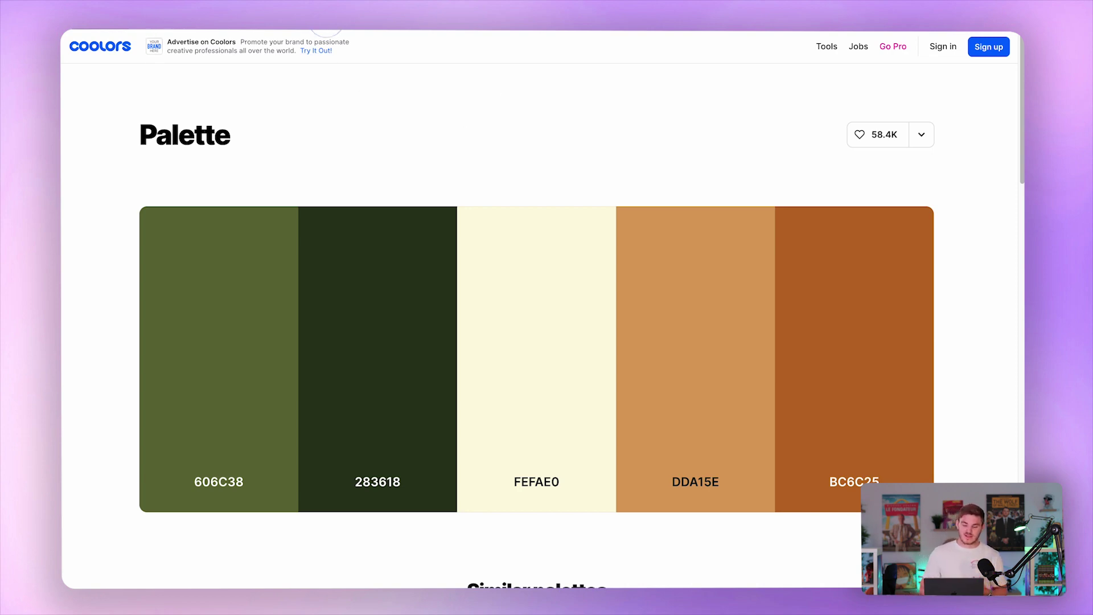
Look over the hex codes of the olive-to-rust palette on its Coolors page.
{"action": "left_click", "coordinate": [556, 142]}
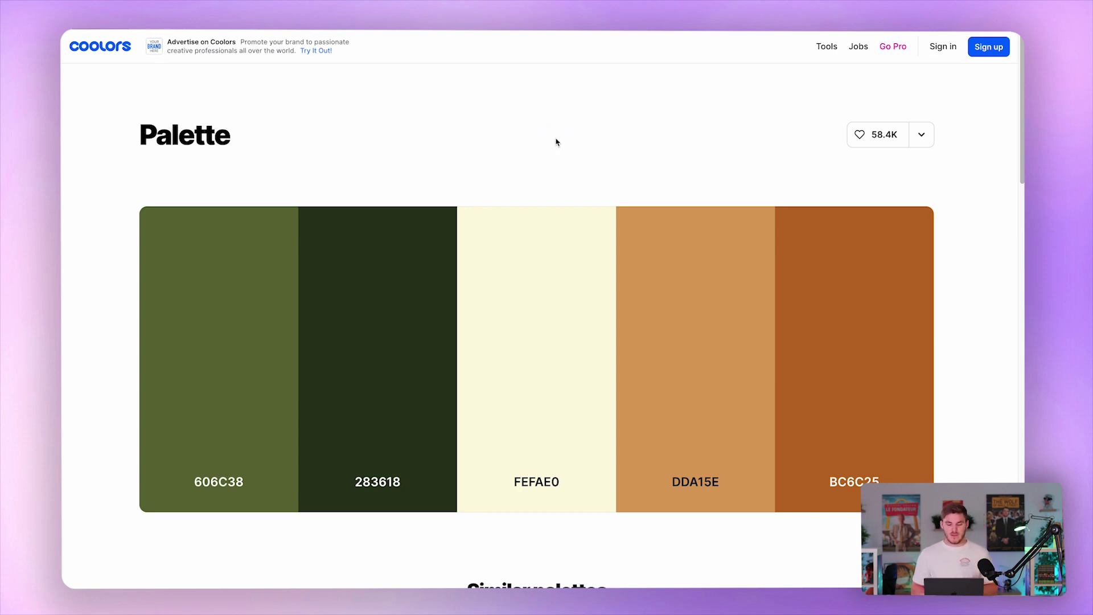
{"action": "scroll", "coordinate": [556, 141], "scroll_direction": "down", "scroll_amount": 1}
{"action": "scroll", "coordinate": [556, 141], "scroll_direction": "up", "scroll_amount": 2}
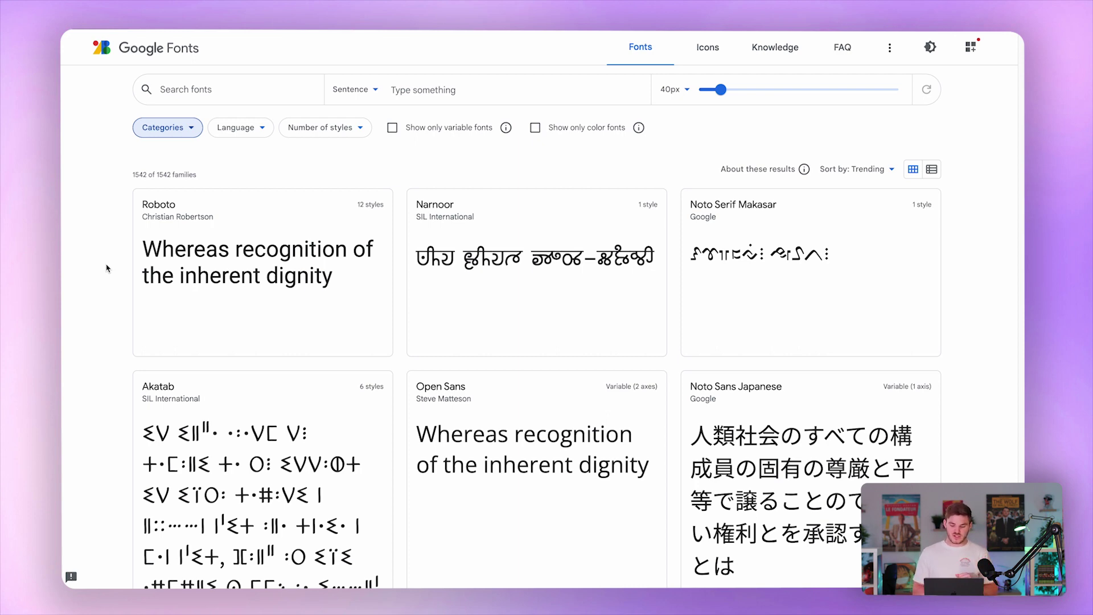
Filter the Google Fonts catalogue to Monospace fonts only and browse the results.
{"action": "left_click", "coordinate": [163, 129]}
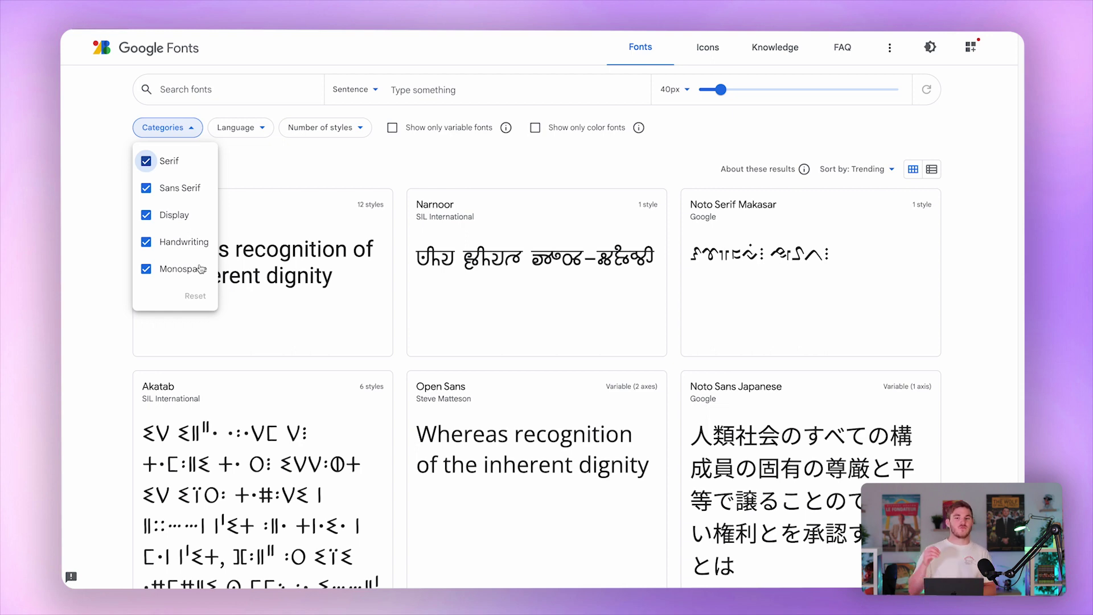
{"action": "left_click", "coordinate": [146, 242]}
{"action": "left_click", "coordinate": [146, 215]}
{"action": "left_click", "coordinate": [146, 188]}
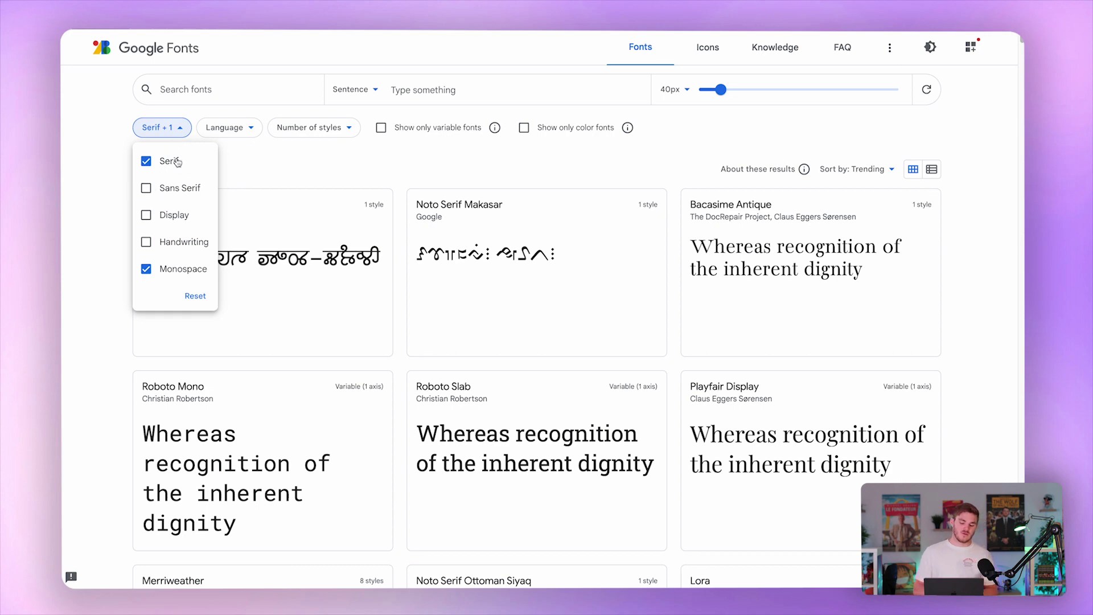
{"action": "left_click", "coordinate": [146, 160]}
{"action": "left_click", "coordinate": [108, 231]}
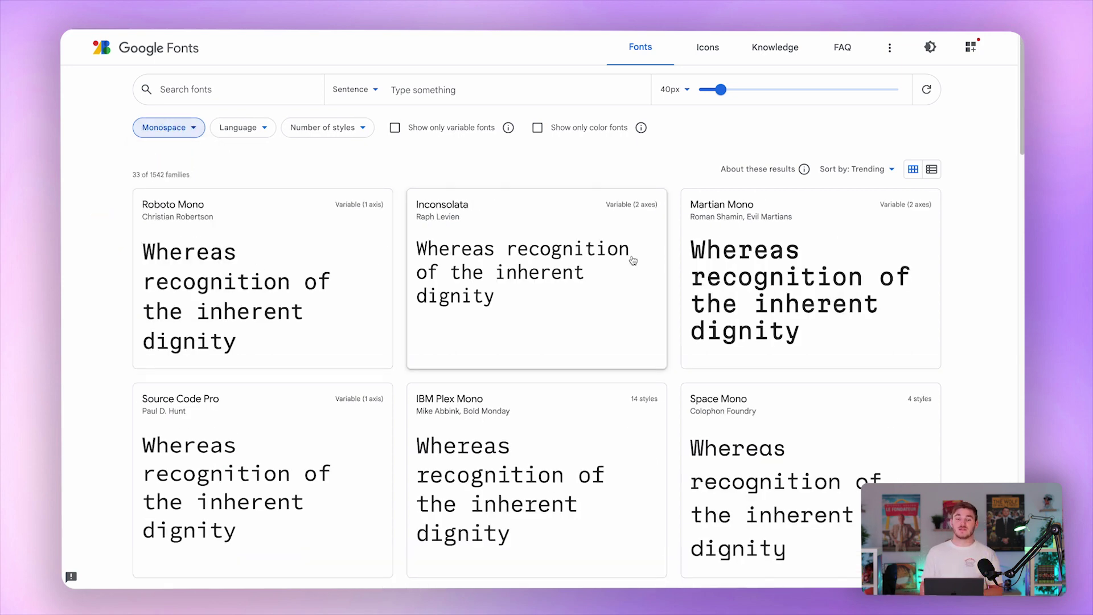
{"action": "scroll", "coordinate": [526, 363], "scroll_direction": "down", "scroll_amount": 5}
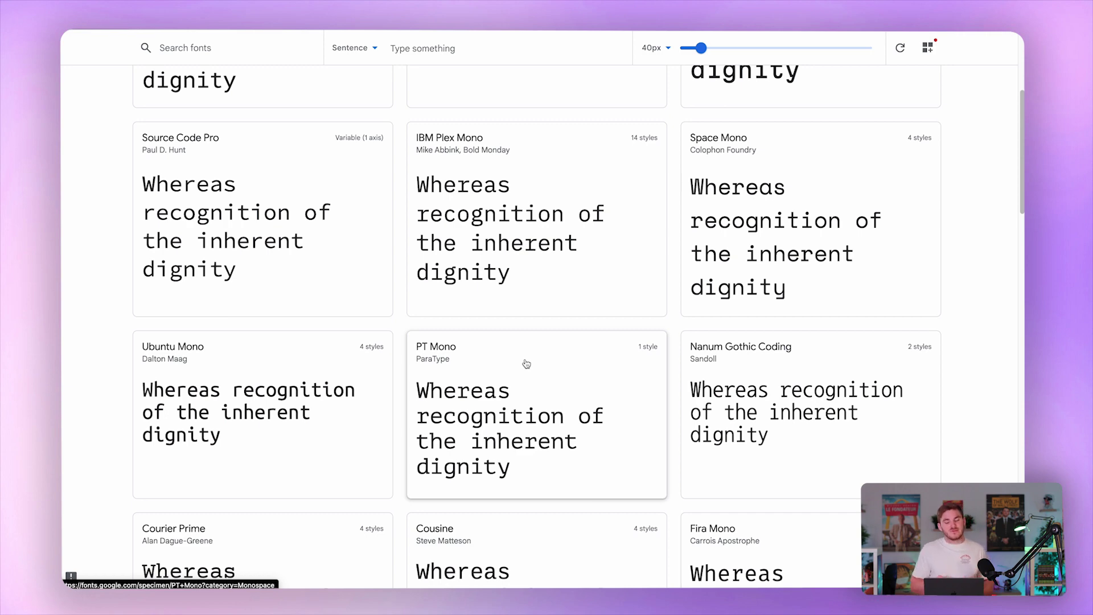
{"action": "scroll", "coordinate": [525, 363], "scroll_direction": "up", "scroll_amount": 5}
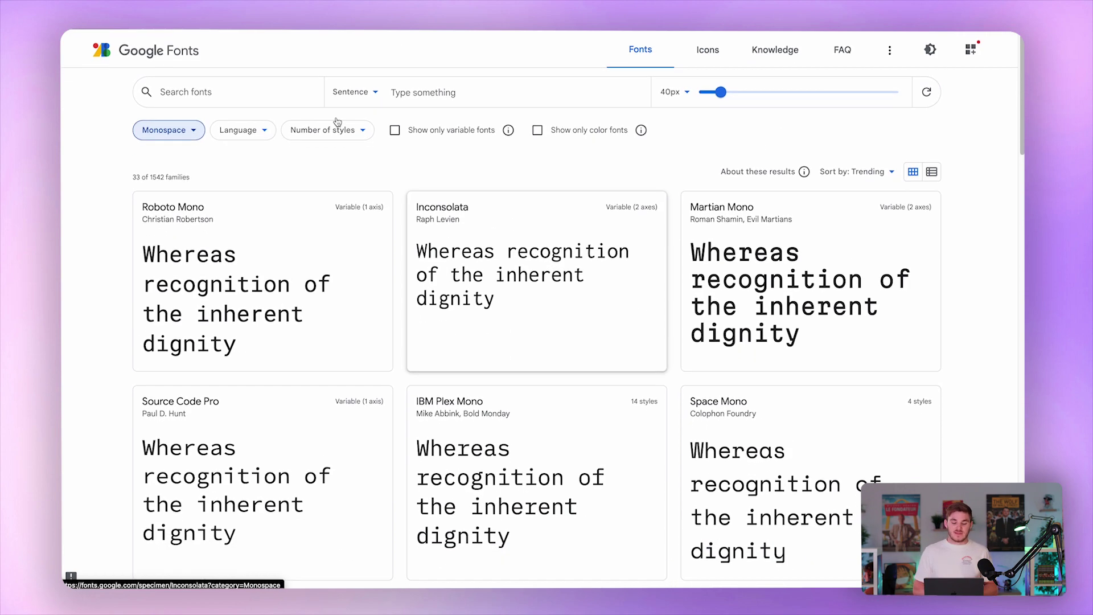
Switch the category filter to Serif only, then to Sans Serif only.
{"action": "left_click", "coordinate": [155, 138]}
{"action": "left_click", "coordinate": [165, 162]}
{"action": "left_click", "coordinate": [177, 275]}
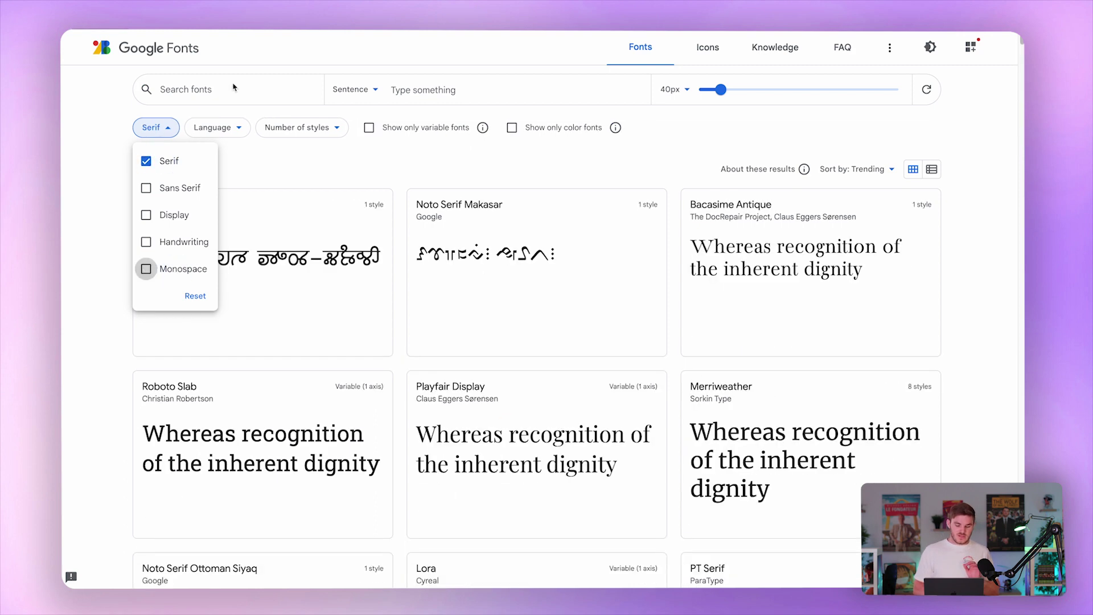
{"action": "left_click", "coordinate": [173, 186]}
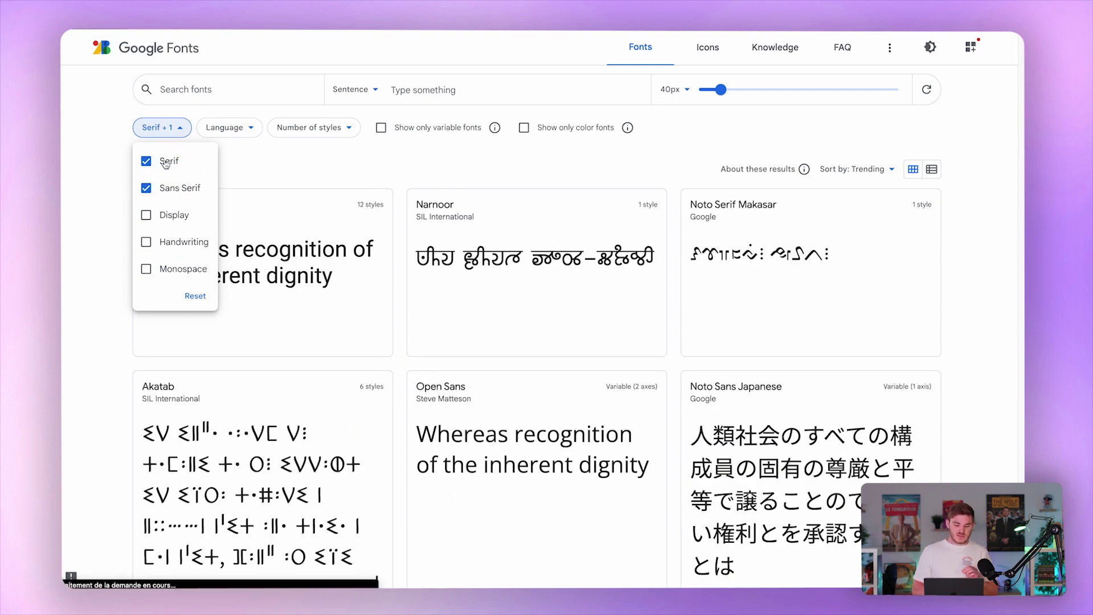
{"action": "left_click", "coordinate": [170, 160]}
{"action": "left_click", "coordinate": [87, 204]}
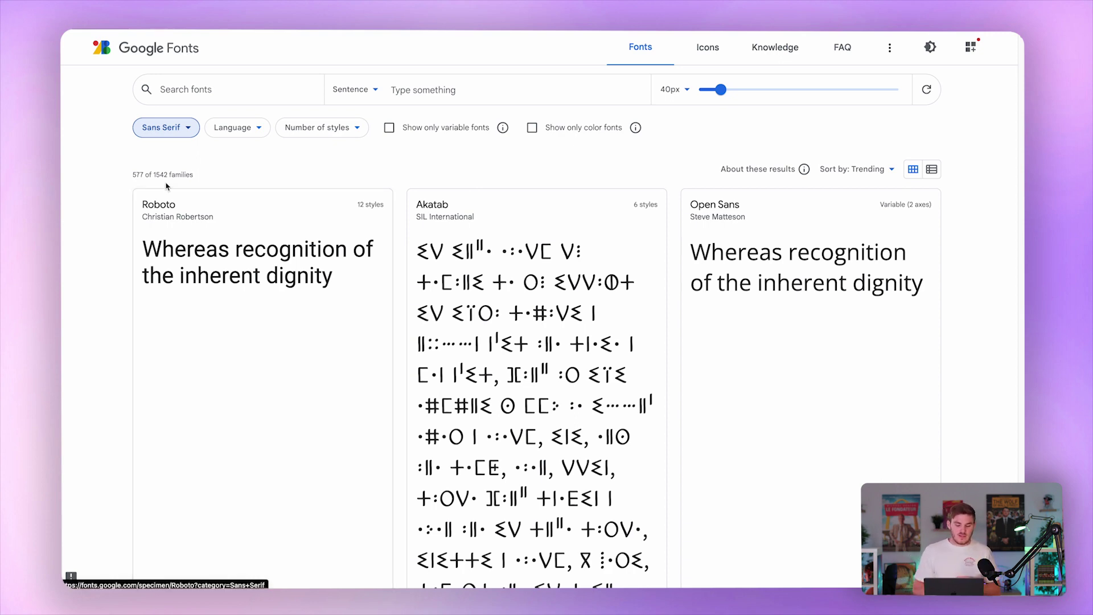
Add Serif back so both Serif and Sans Serif are shown, and scroll the results.
{"action": "left_click", "coordinate": [178, 129]}
{"action": "left_click", "coordinate": [146, 161]}
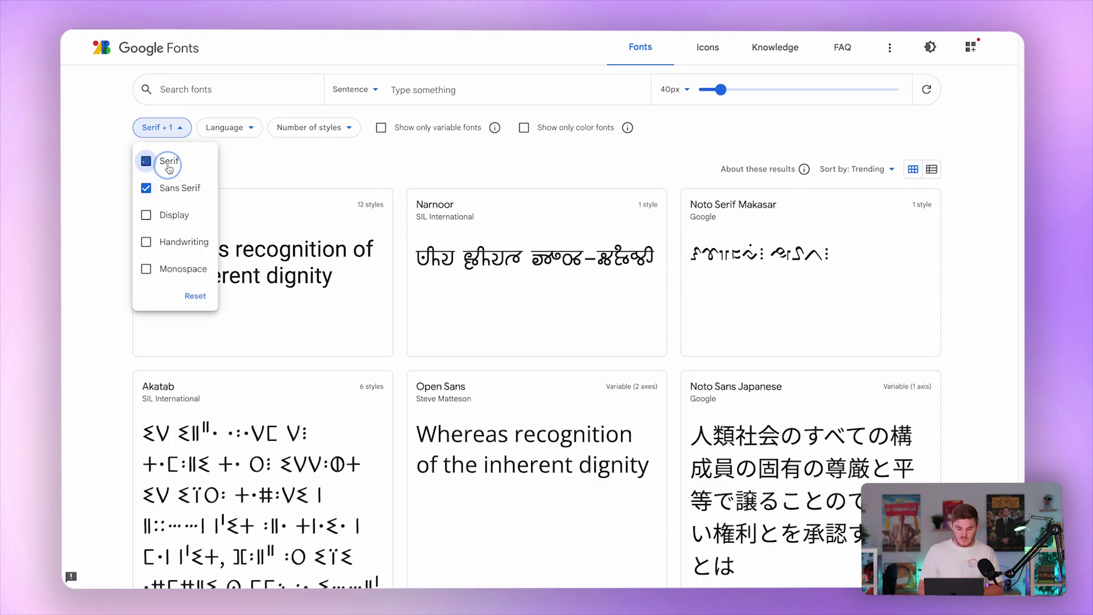
{"action": "left_click", "coordinate": [97, 266]}
{"action": "scroll", "coordinate": [529, 282], "scroll_direction": "down", "scroll_amount": 3}
{"action": "scroll", "coordinate": [529, 294], "scroll_direction": "down", "scroll_amount": 15}
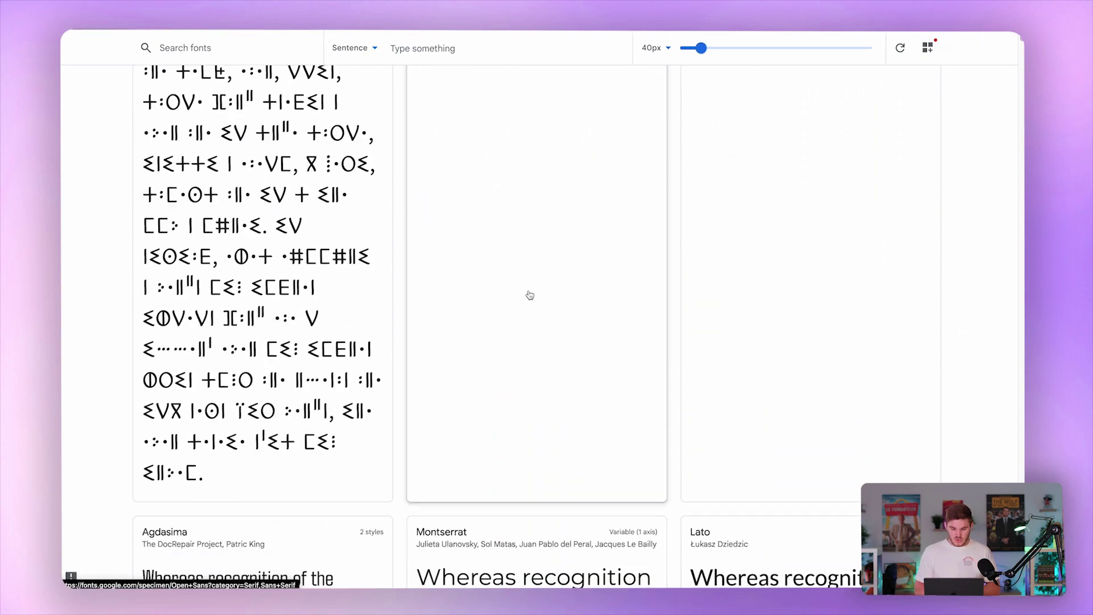
{"action": "scroll", "coordinate": [529, 295], "scroll_direction": "up", "scroll_amount": 3}
{"action": "scroll", "coordinate": [530, 295], "scroll_direction": "down", "scroll_amount": 2}
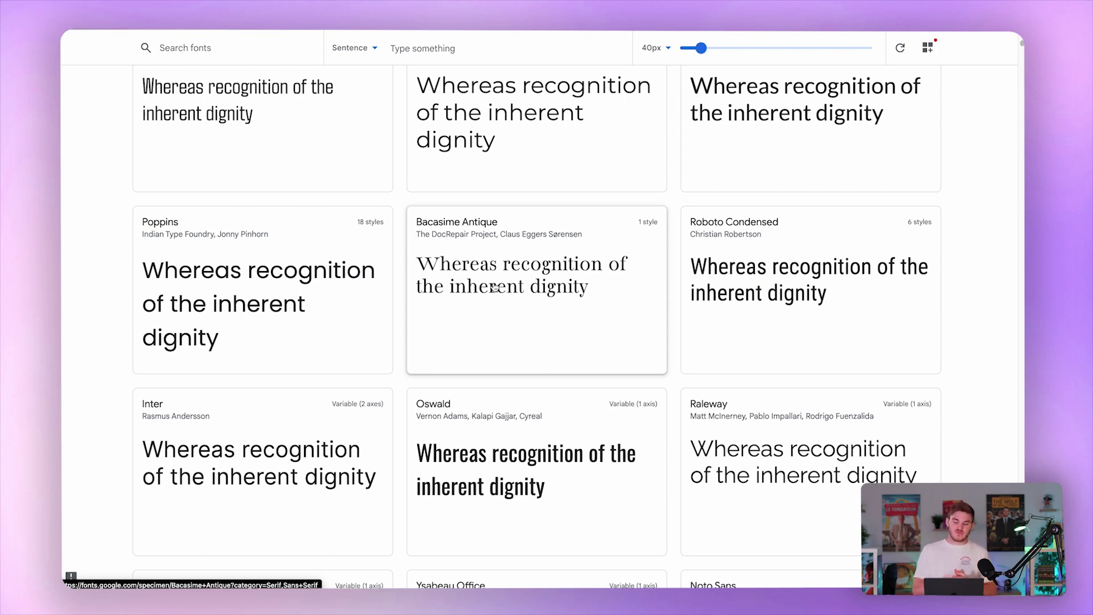
Load sylys.fr in a new Chrome tab.
{"action": "key", "text": "super+t"}
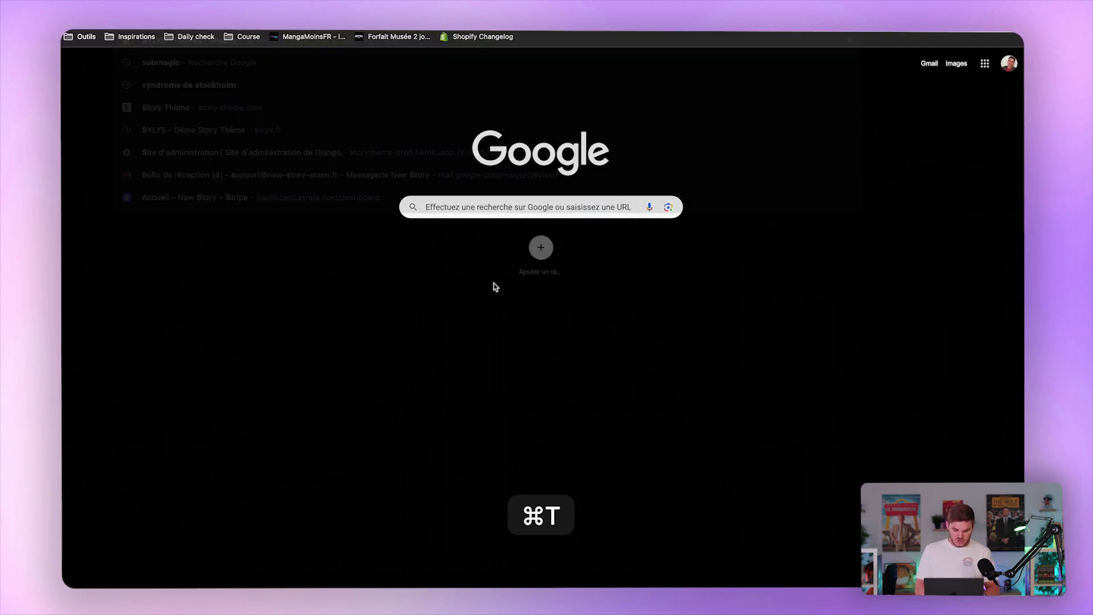
{"action": "type", "text": "sylys.fr"}
{"action": "key", "text": "Return"}
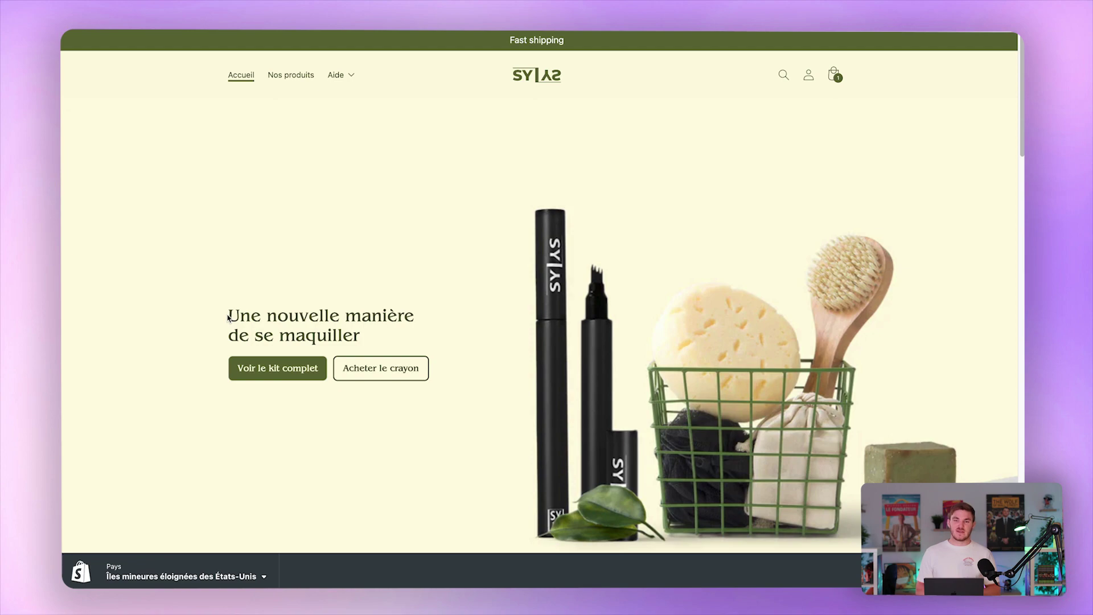
Scroll the sylys.fr homepage, select the paragraph about SYLYS products and the word Conçu.
{"action": "scroll", "coordinate": [228, 318], "scroll_direction": "down", "scroll_amount": 8}
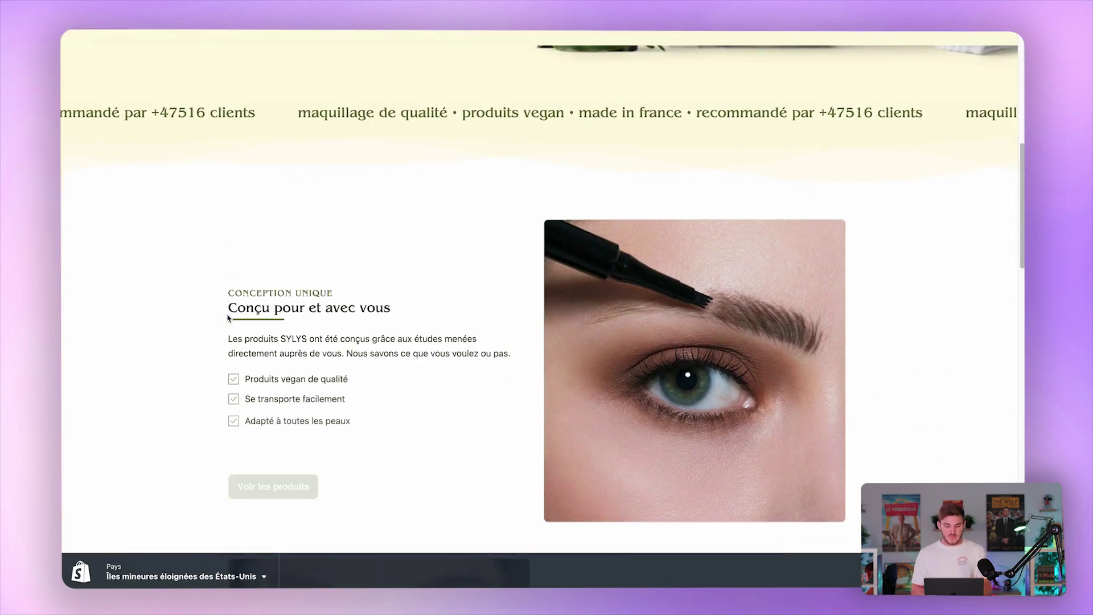
{"action": "scroll", "coordinate": [228, 317], "scroll_direction": "down", "scroll_amount": 2}
{"action": "left_click", "coordinate": [227, 251]}
{"action": "left_click_drag", "start_coordinate": [227, 251], "coordinate": [336, 285]}
{"action": "double_click", "coordinate": [245, 220]}
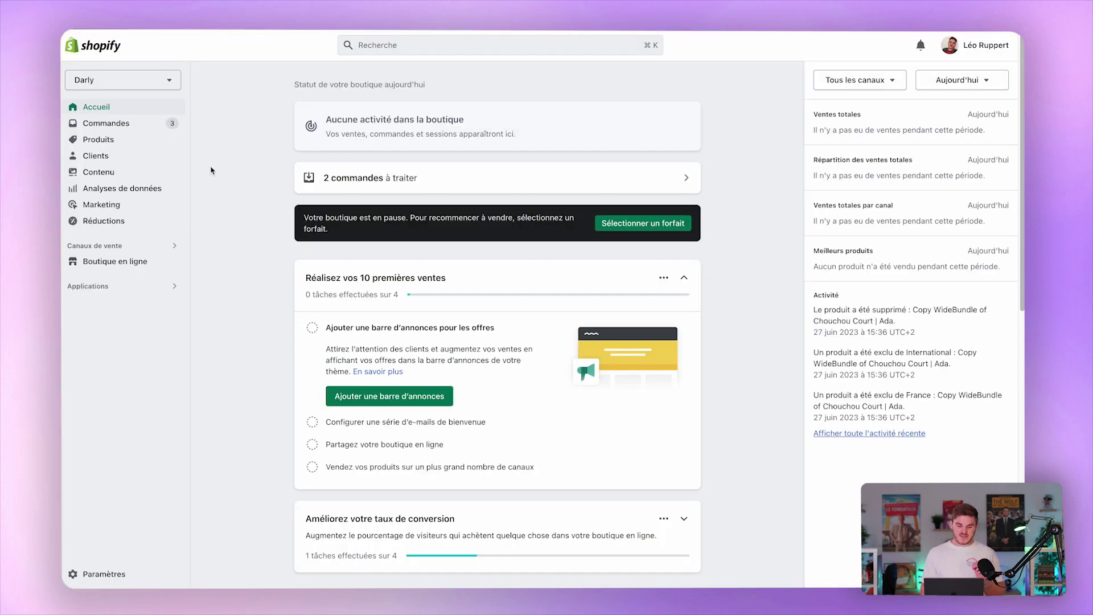
Go via Métaobjets to Fichiers, start Importer les fichiers, then cancel the upload.
{"action": "left_click", "coordinate": [137, 173]}
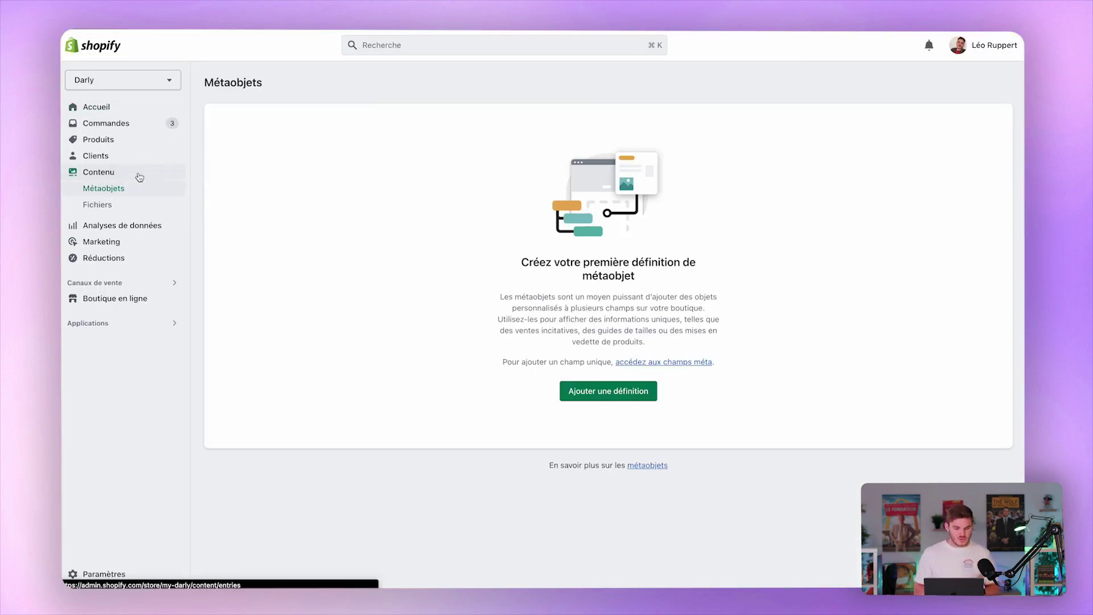
{"action": "left_click", "coordinate": [134, 208]}
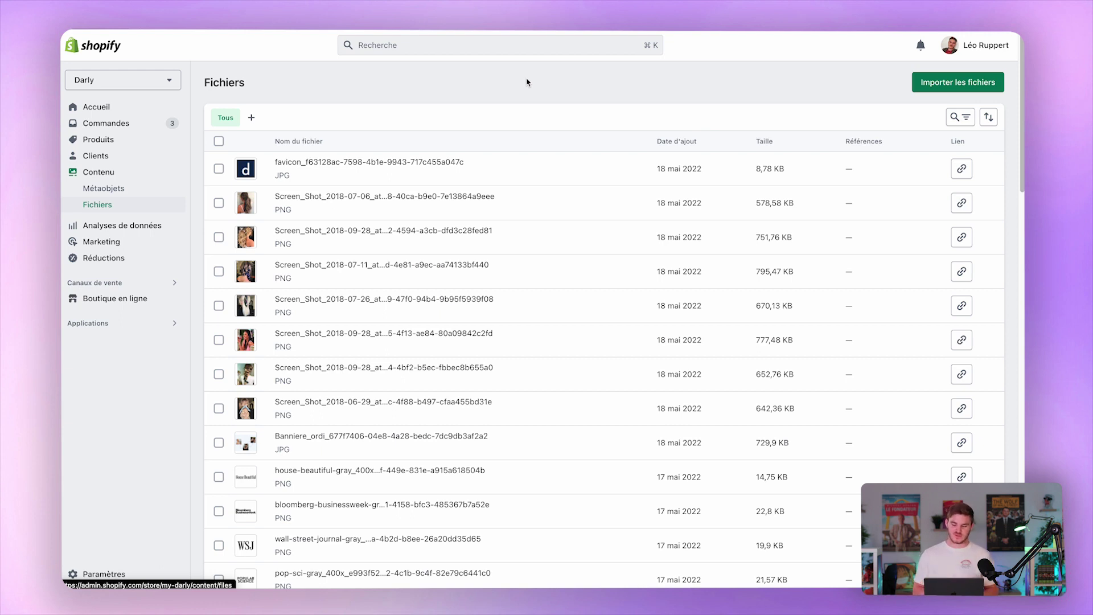
{"action": "left_click", "coordinate": [966, 82]}
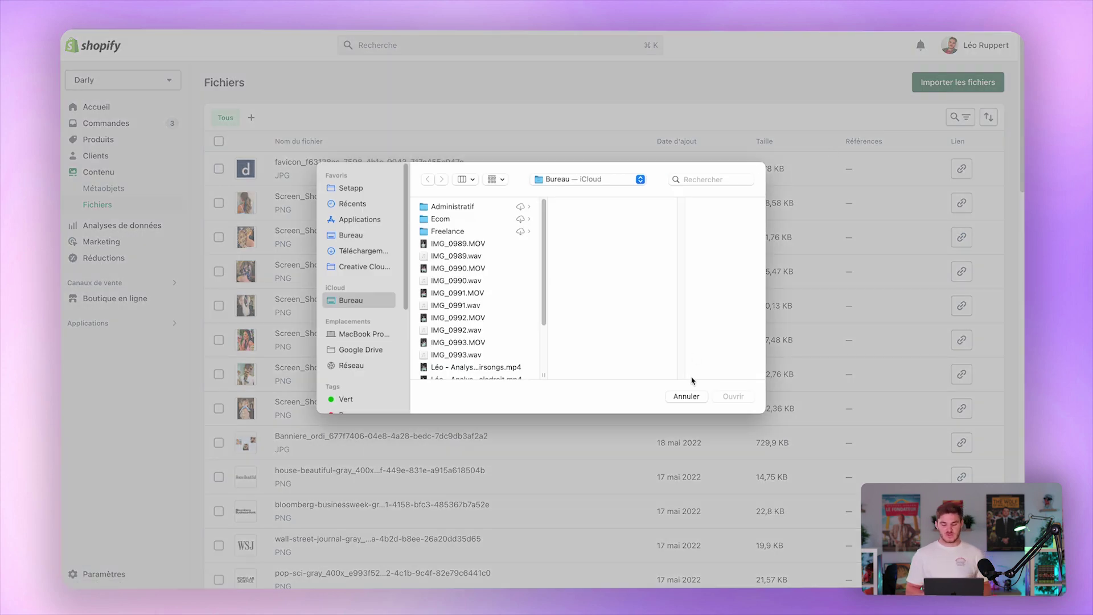
{"action": "left_click", "coordinate": [689, 395]}
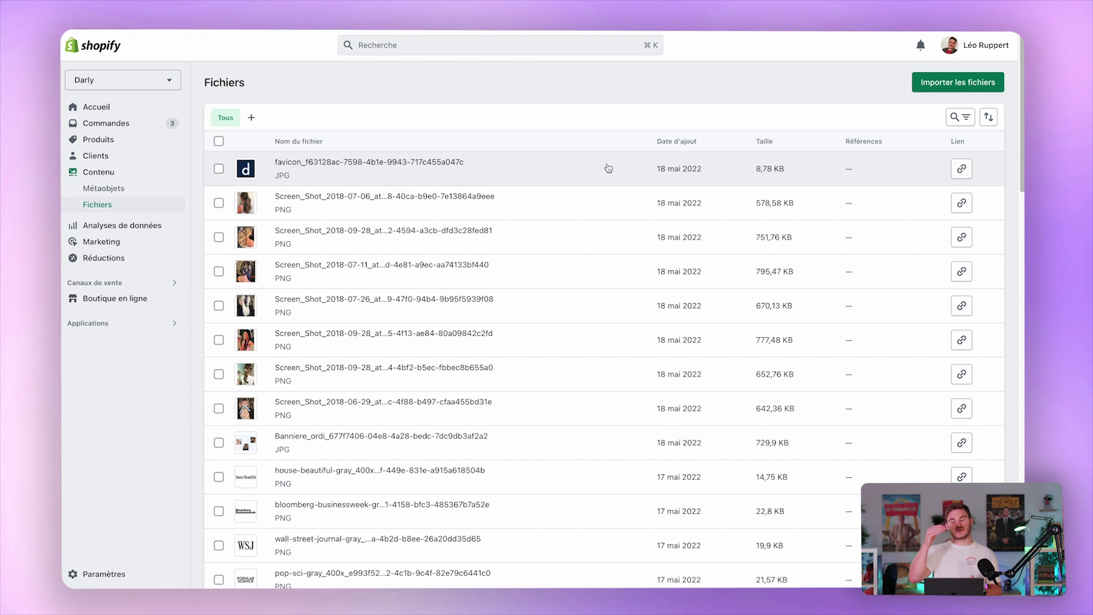
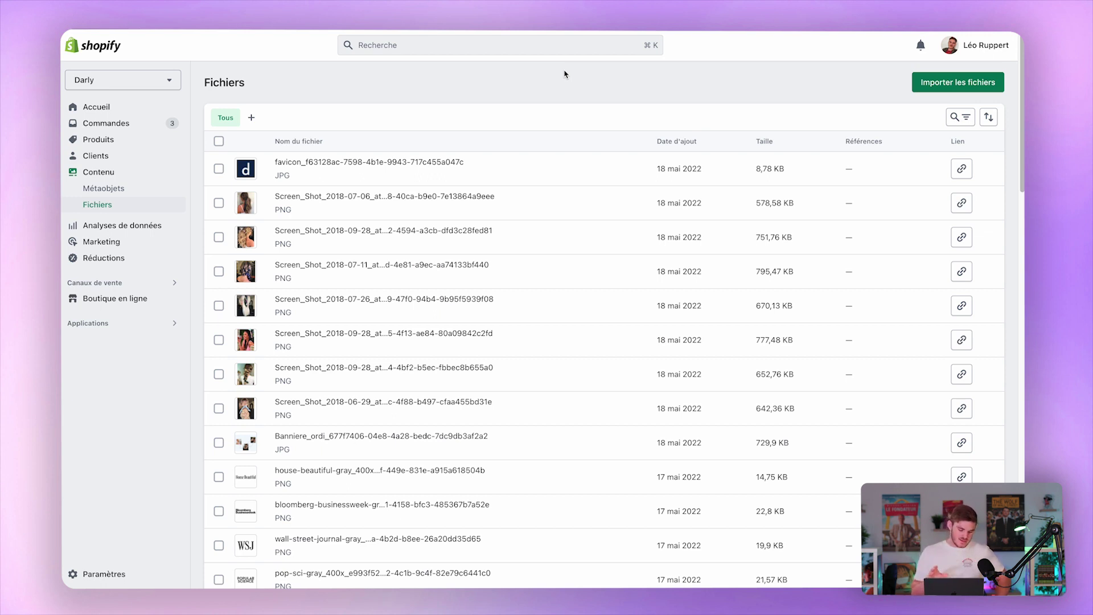
Look through the store's brand settings, then close settings.
{"action": "left_click", "coordinate": [104, 574]}
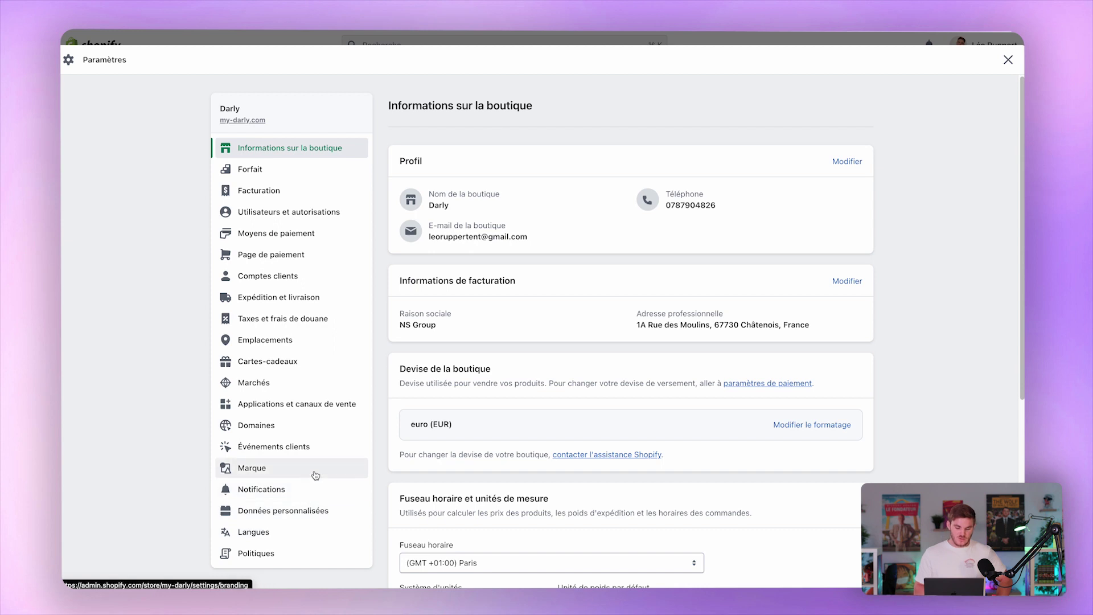
{"action": "left_click", "coordinate": [313, 475]}
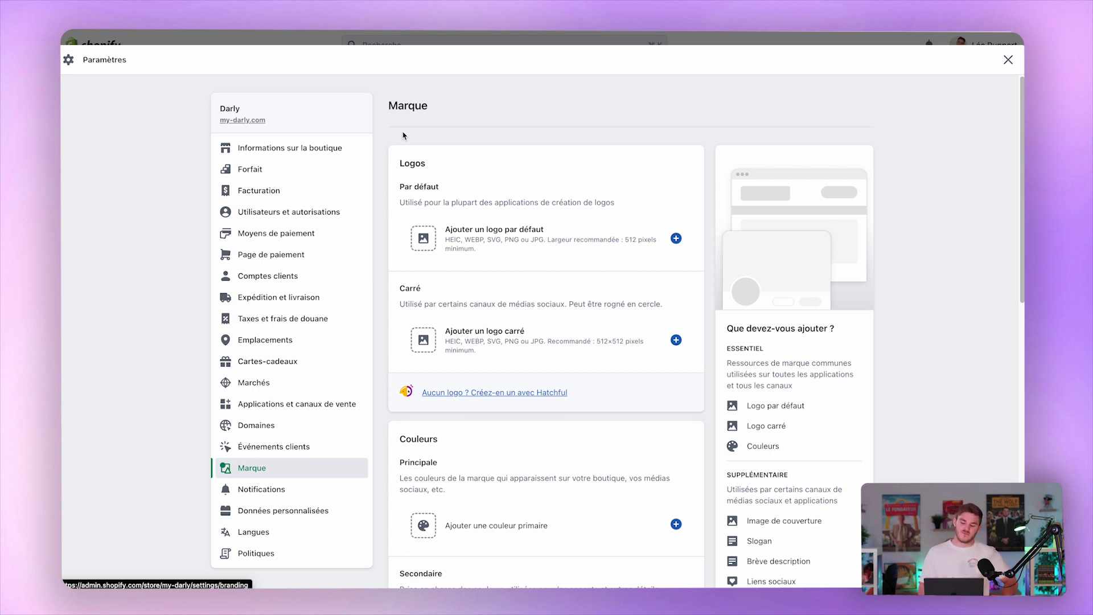
{"action": "scroll", "coordinate": [374, 291], "scroll_direction": "down", "scroll_amount": 2}
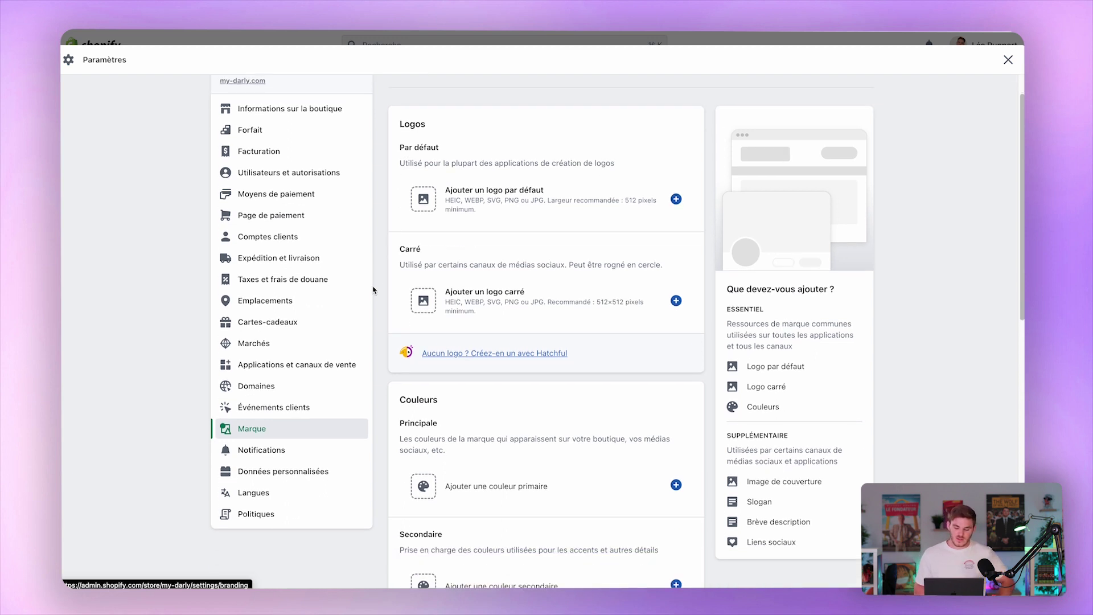
{"action": "scroll", "coordinate": [363, 285], "scroll_direction": "down", "scroll_amount": 4}
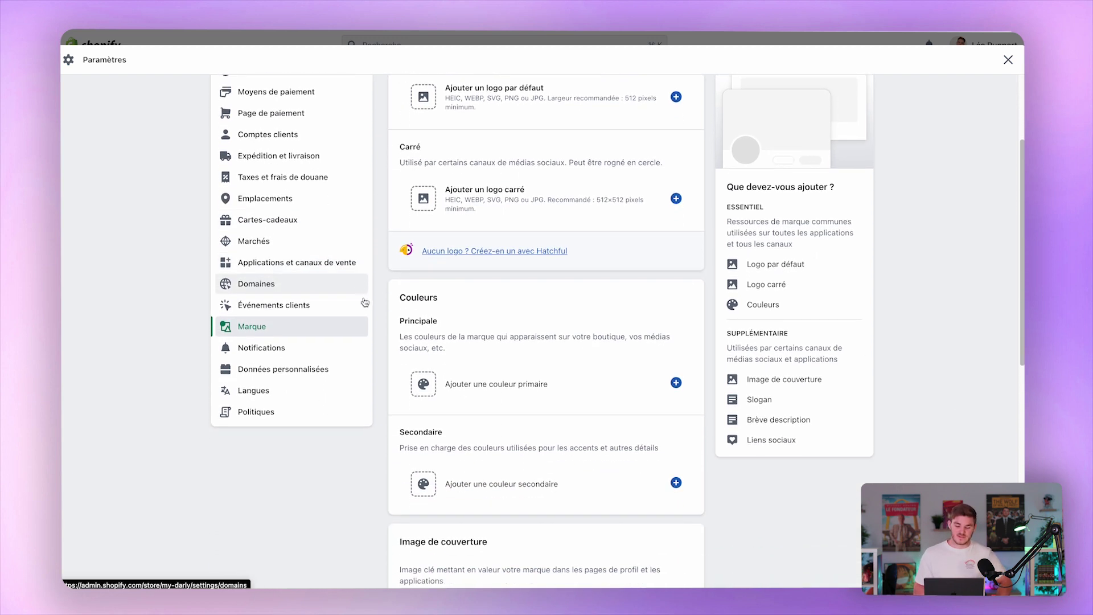
{"action": "scroll", "coordinate": [399, 342], "scroll_direction": "down", "scroll_amount": 15}
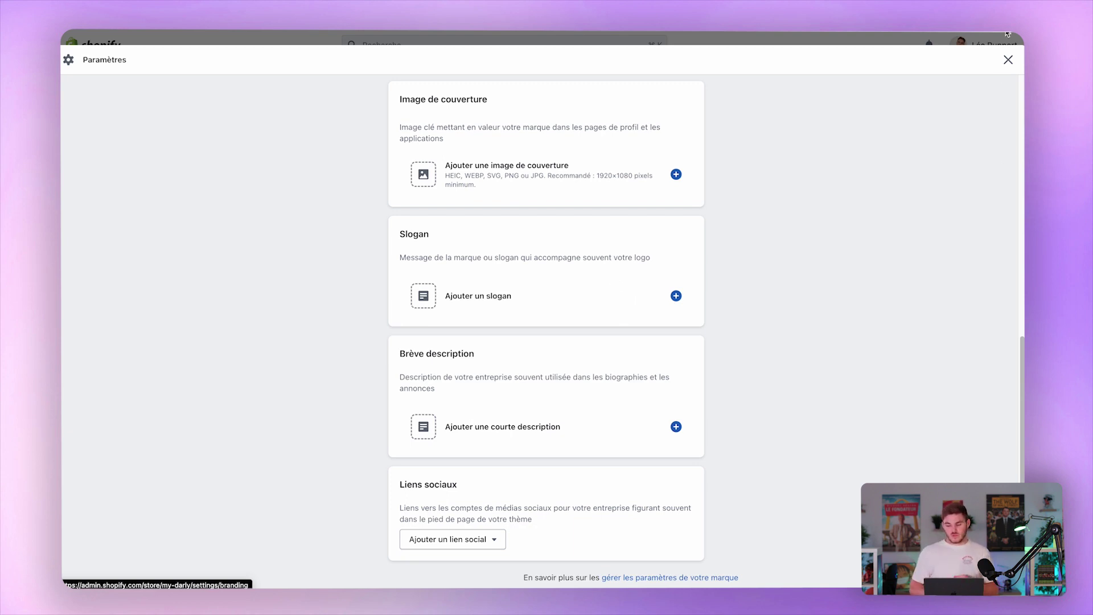
{"action": "left_click", "coordinate": [1008, 60]}
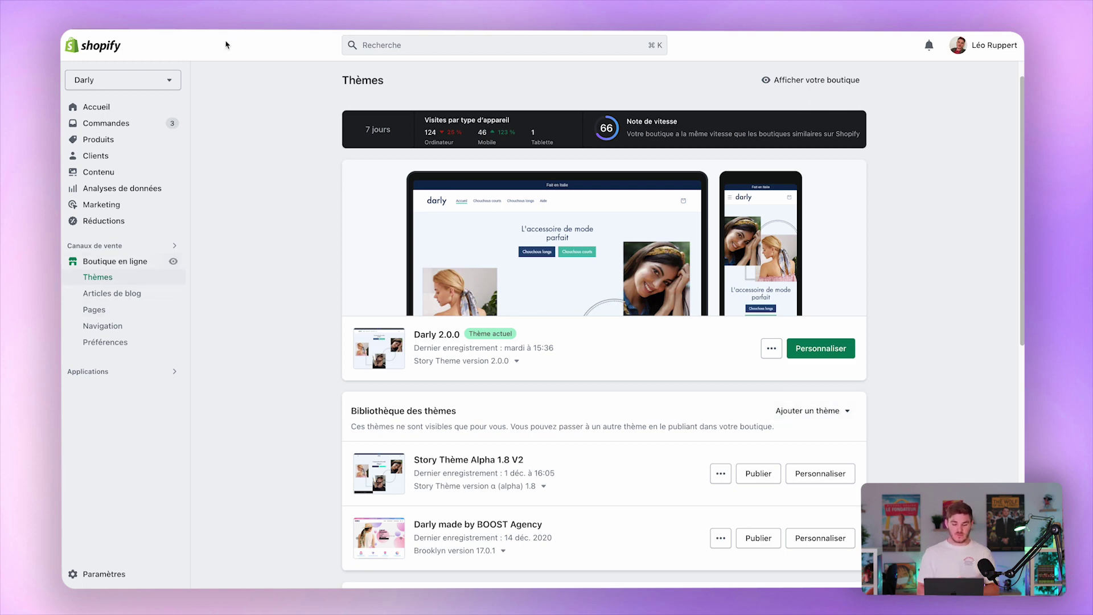
Upload the Basic 2.0.0 theme from a zip file and open its editor in a new tab.
{"action": "left_click", "coordinate": [827, 410]}
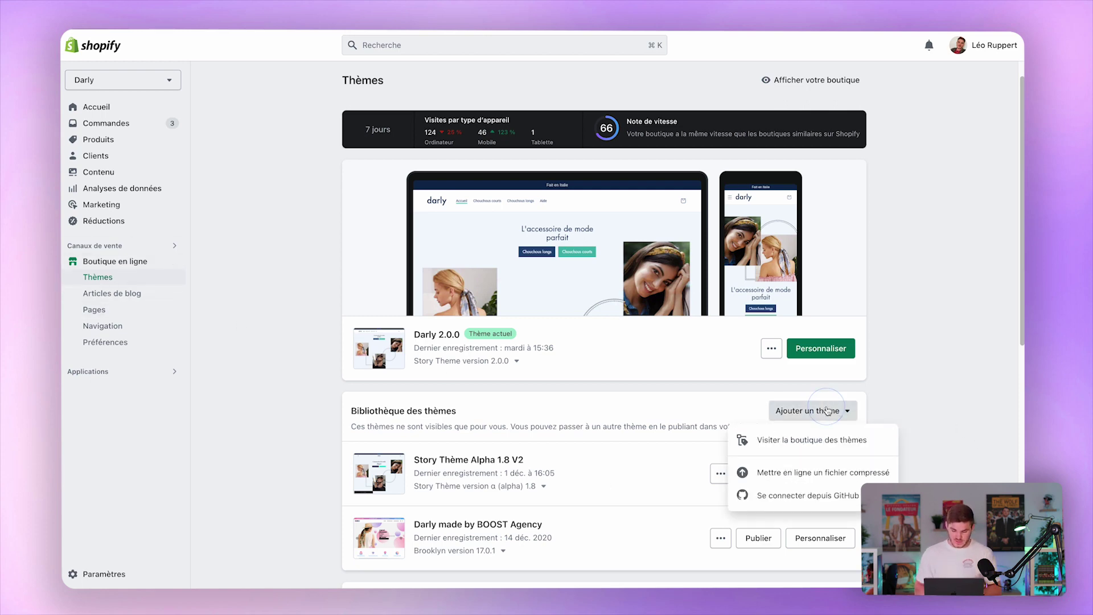
{"action": "left_click", "coordinate": [820, 476]}
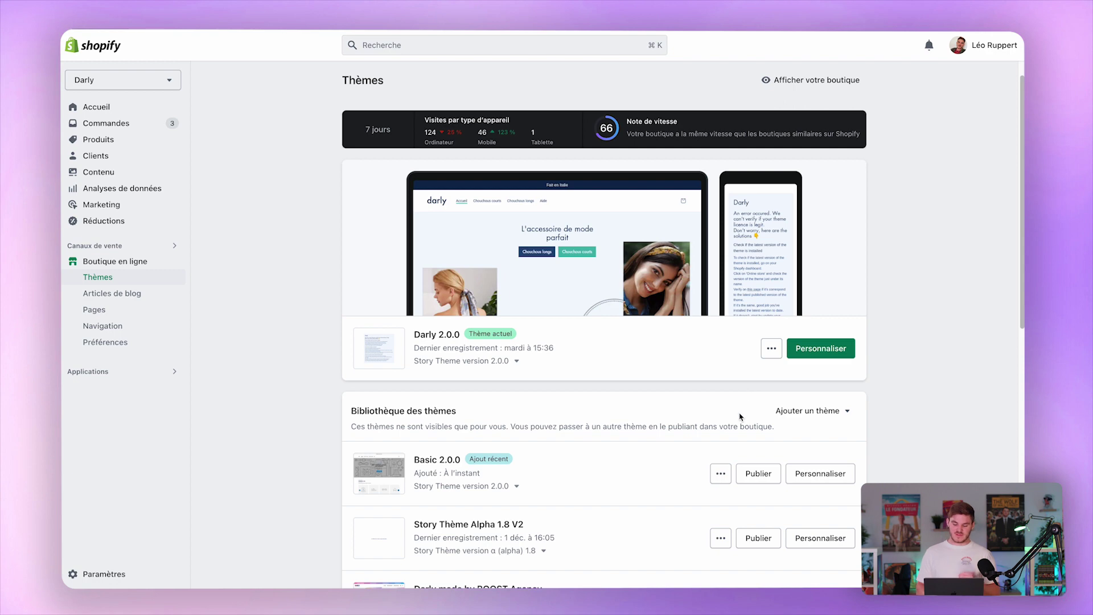
{"action": "left_click", "coordinate": [829, 479], "text": "super"}
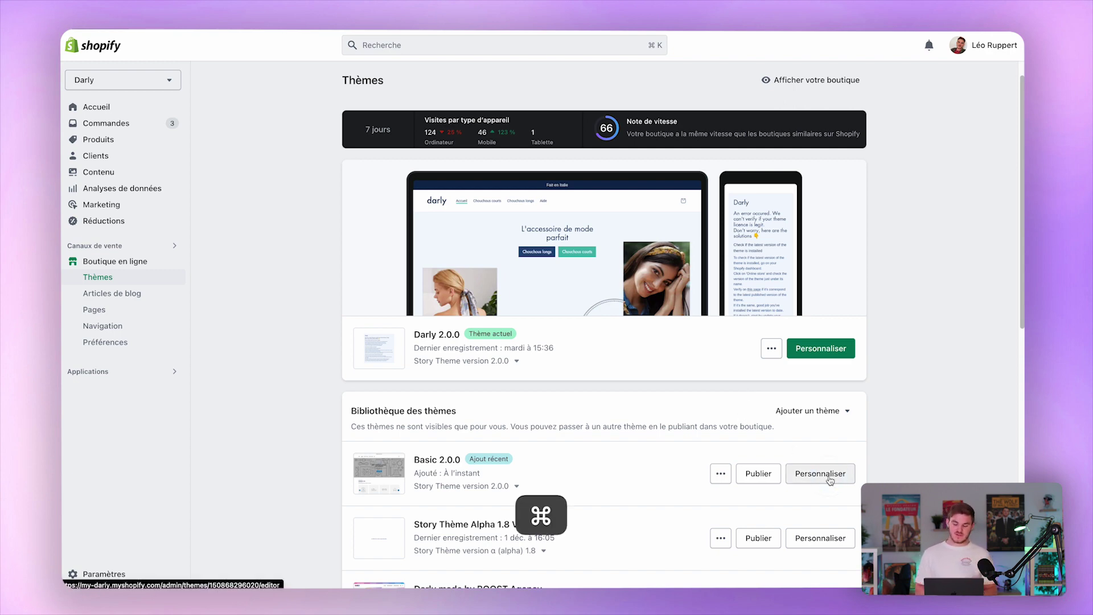
Open Basic 2.0.0 for customising, select the banner heading block, then open Paramètres de thème.
{"action": "left_click", "coordinate": [829, 480]}
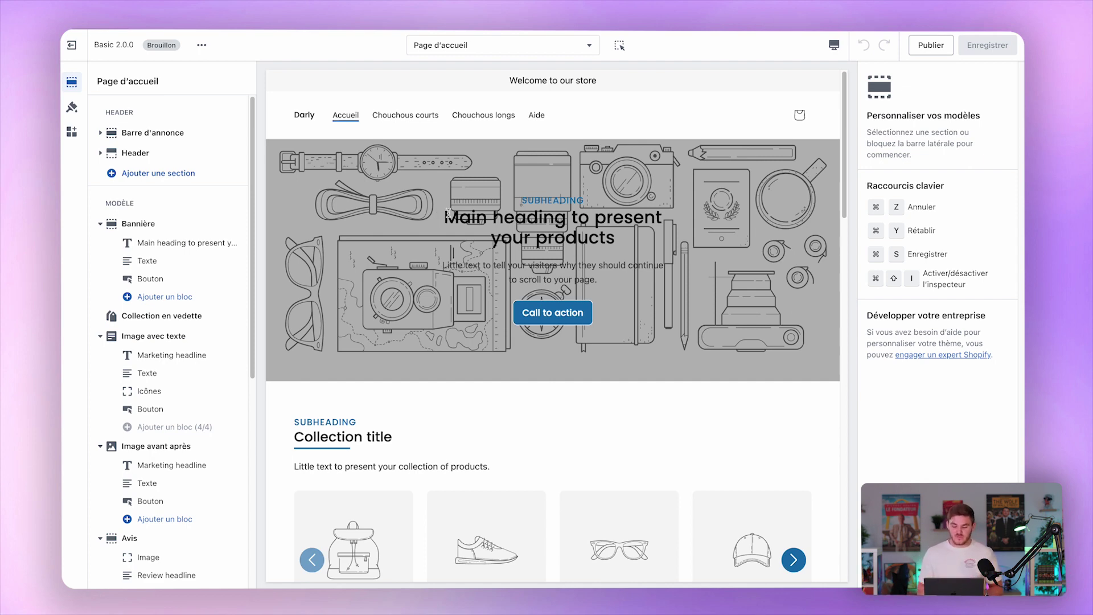
{"action": "left_click_drag", "start_coordinate": [446, 217], "coordinate": [626, 244]}
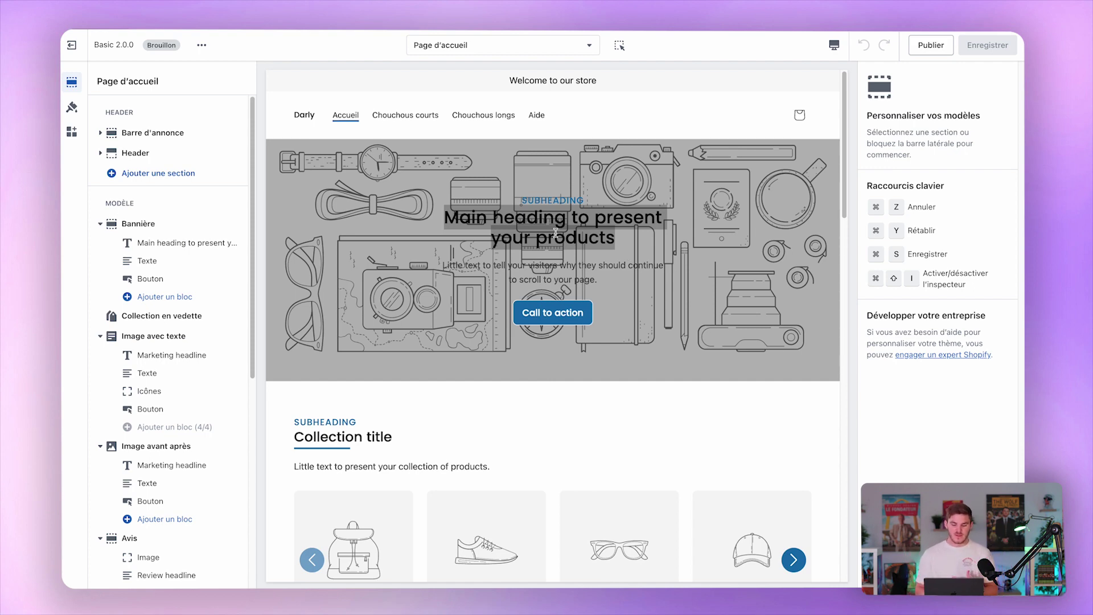
{"action": "left_click", "coordinate": [439, 217]}
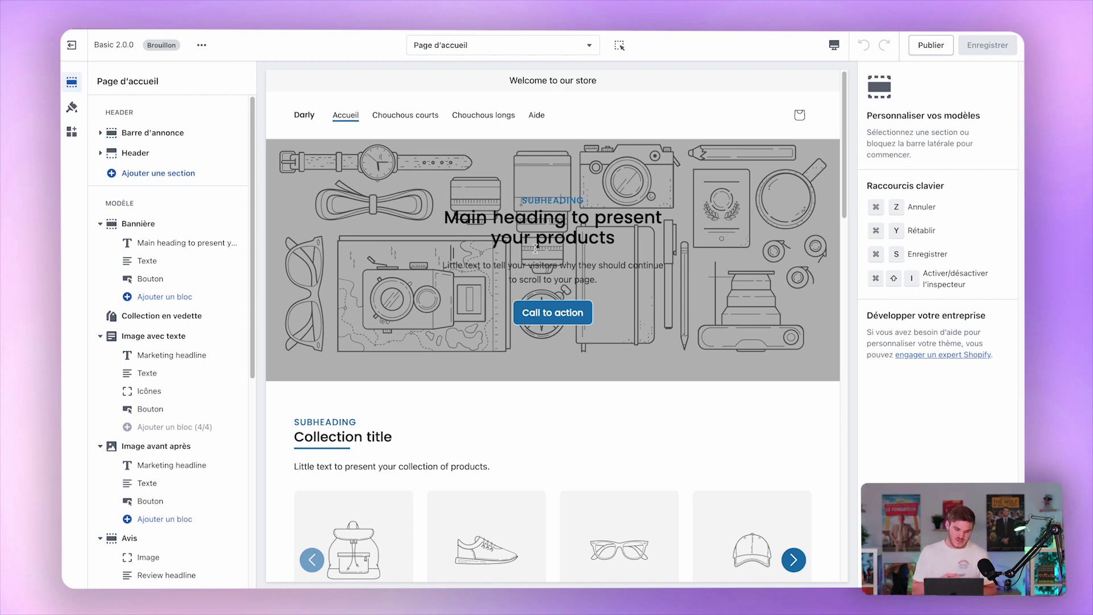
{"action": "left_click", "coordinate": [142, 243]}
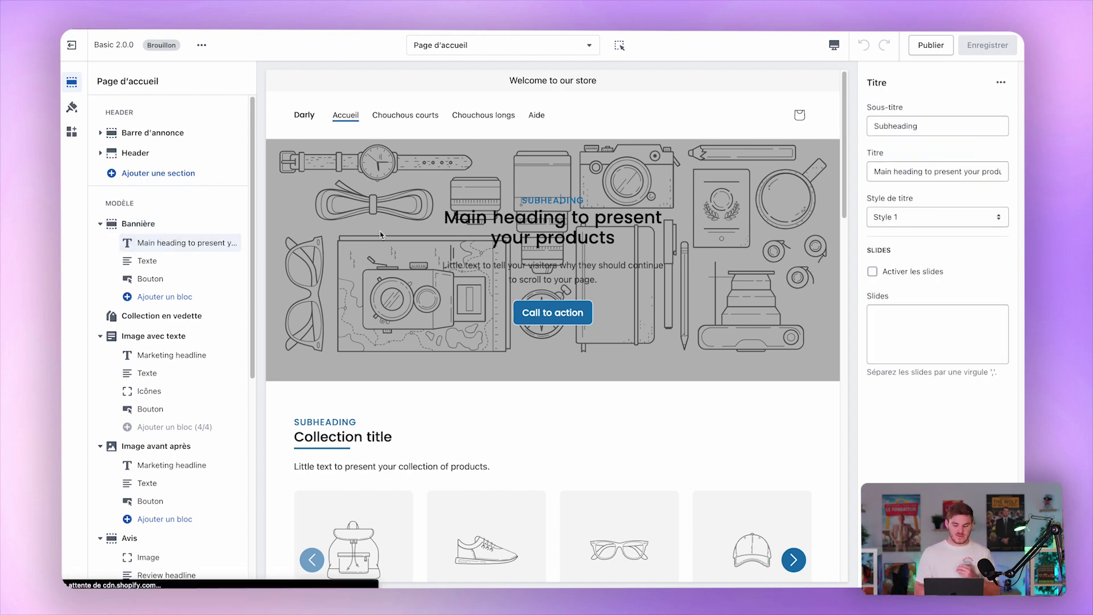
{"action": "left_click", "coordinate": [72, 107]}
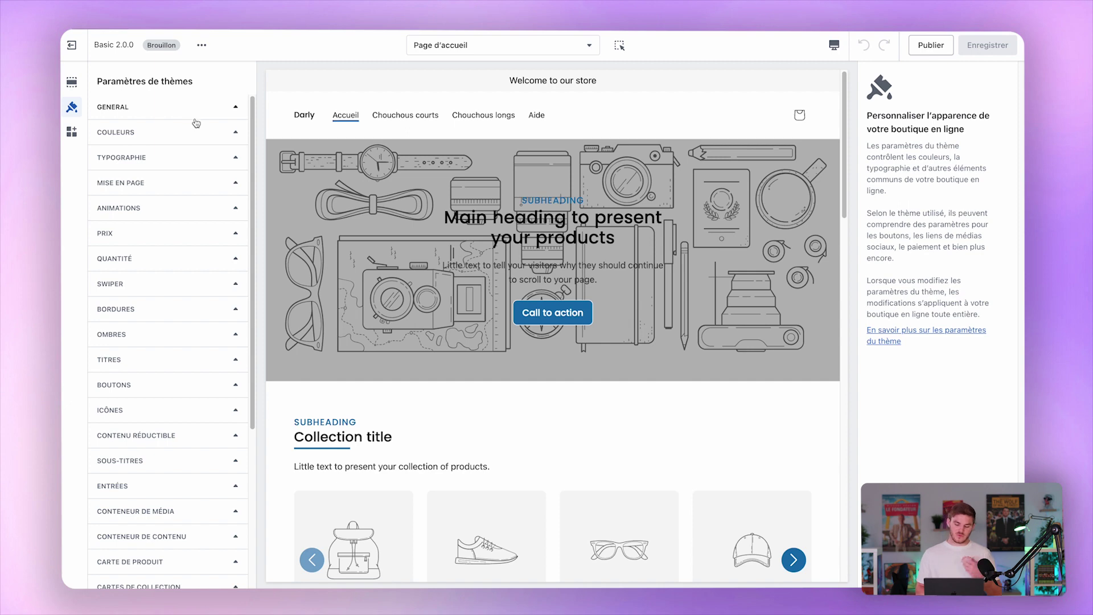
Browse the GENERAL settings, then expand COULEURS to show the four colour palettes.
{"action": "left_click", "coordinate": [197, 110]}
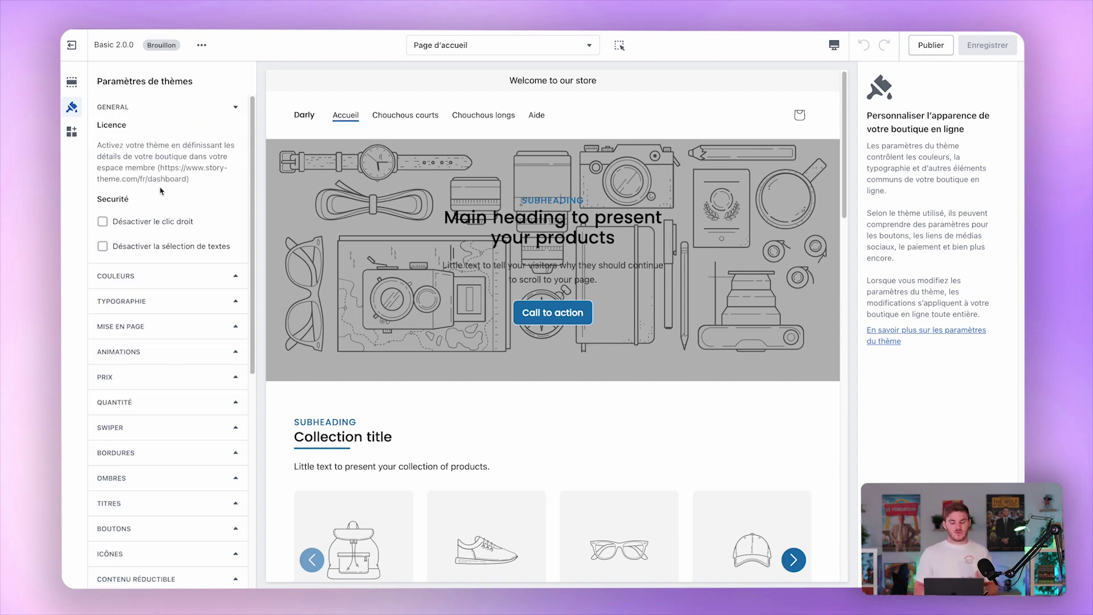
{"action": "scroll", "coordinate": [160, 191], "scroll_direction": "down", "scroll_amount": 1}
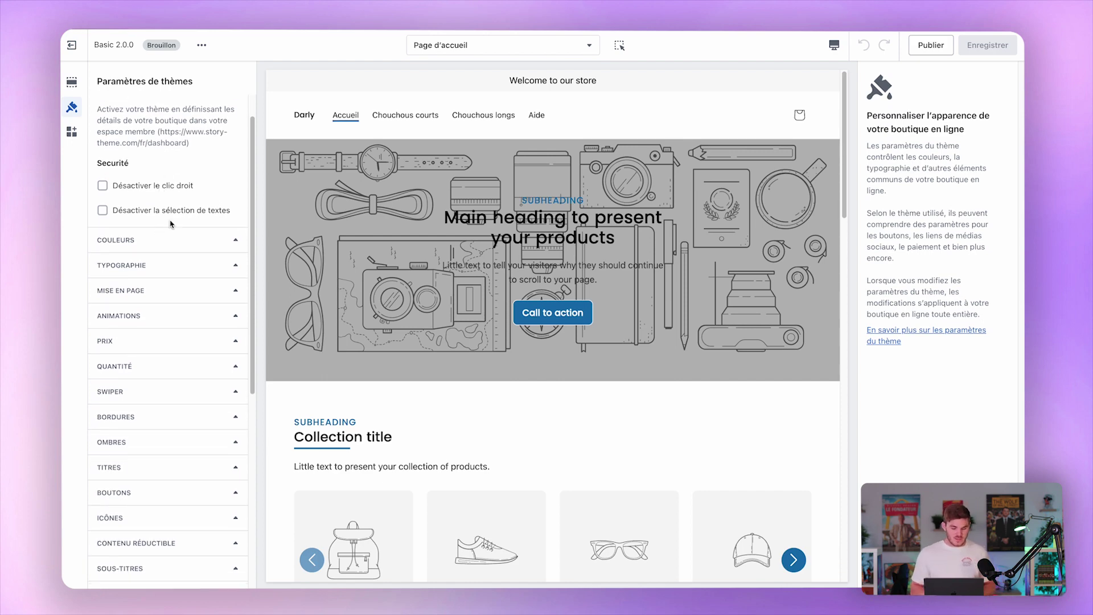
{"action": "scroll", "coordinate": [189, 238], "scroll_direction": "up", "scroll_amount": 1}
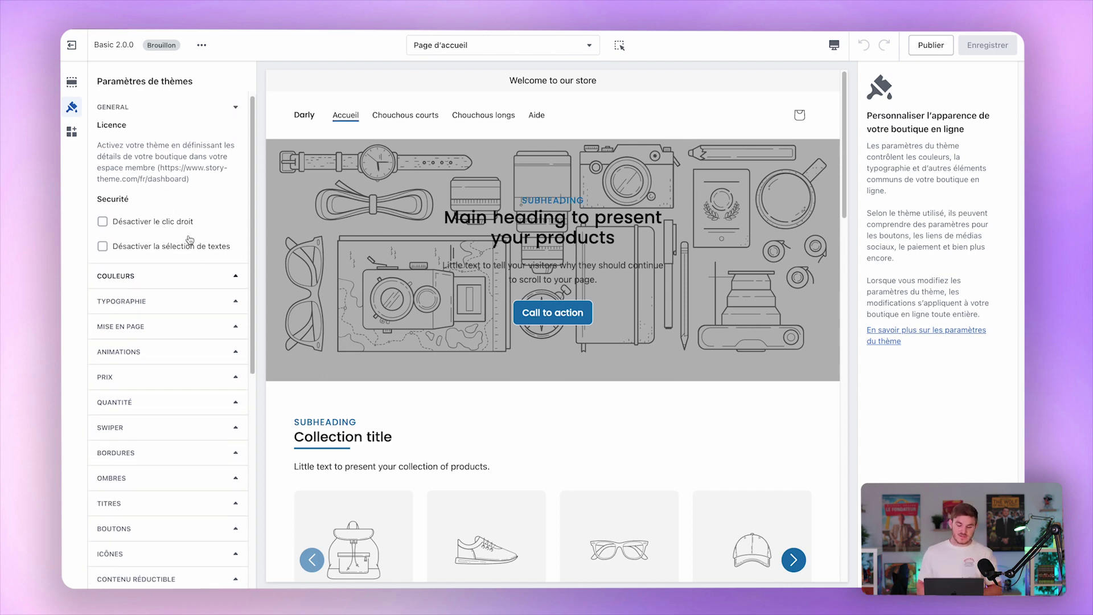
{"action": "left_click", "coordinate": [223, 107]}
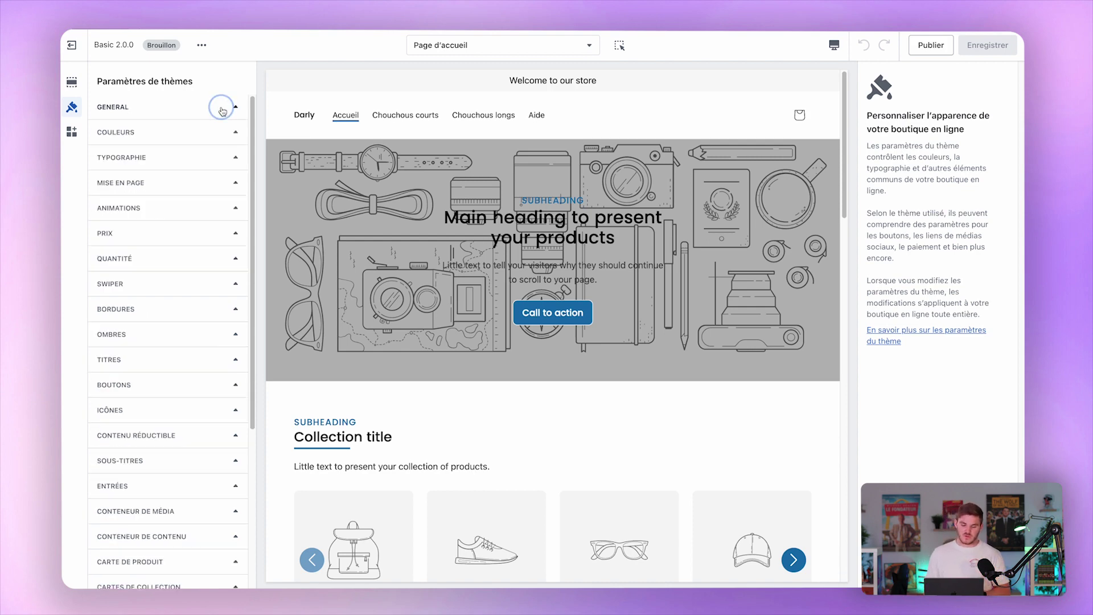
{"action": "left_click", "coordinate": [204, 136]}
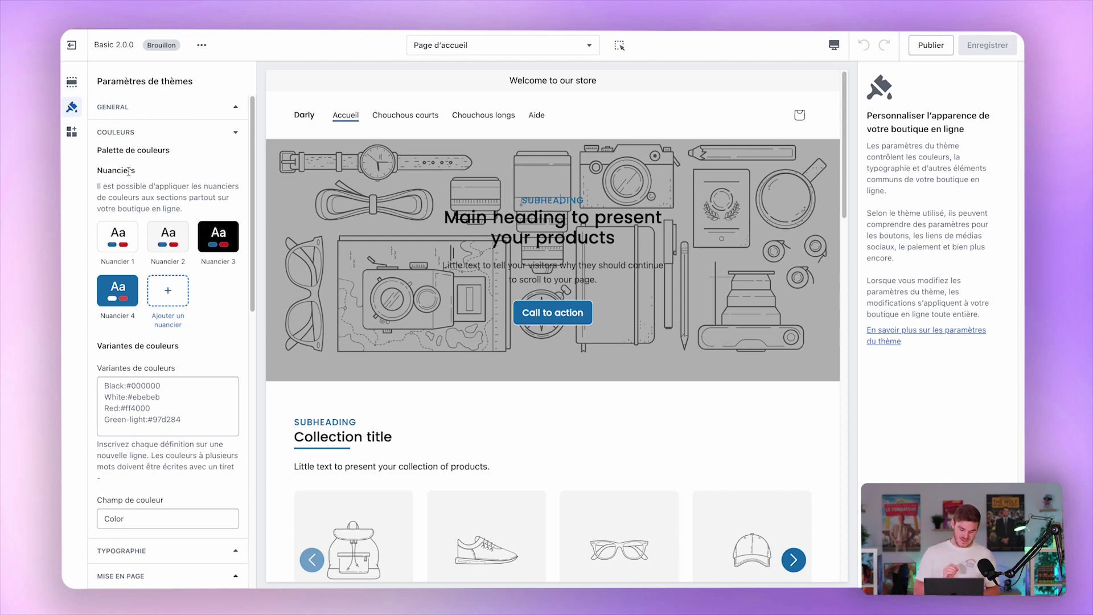
{"action": "left_click", "coordinate": [116, 236]}
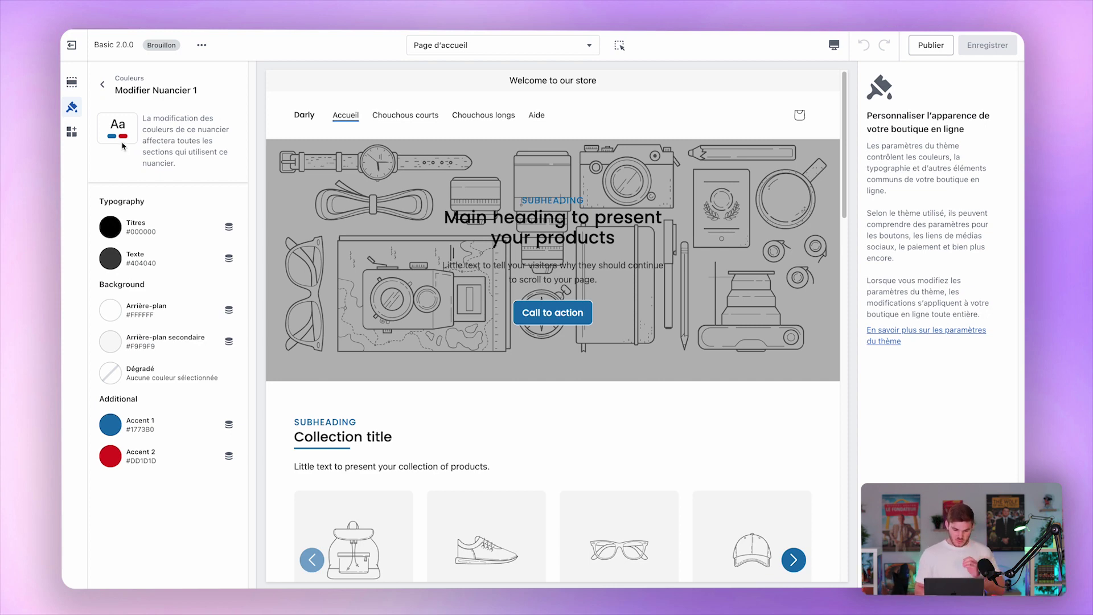
{"action": "left_click", "coordinate": [103, 83]}
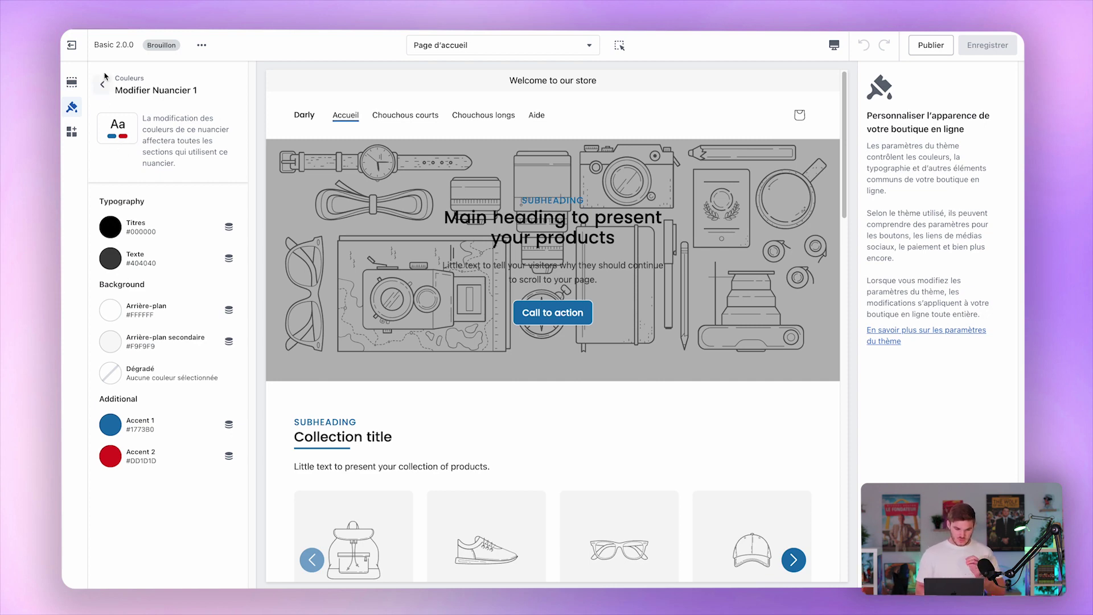
{"action": "left_click", "coordinate": [169, 236]}
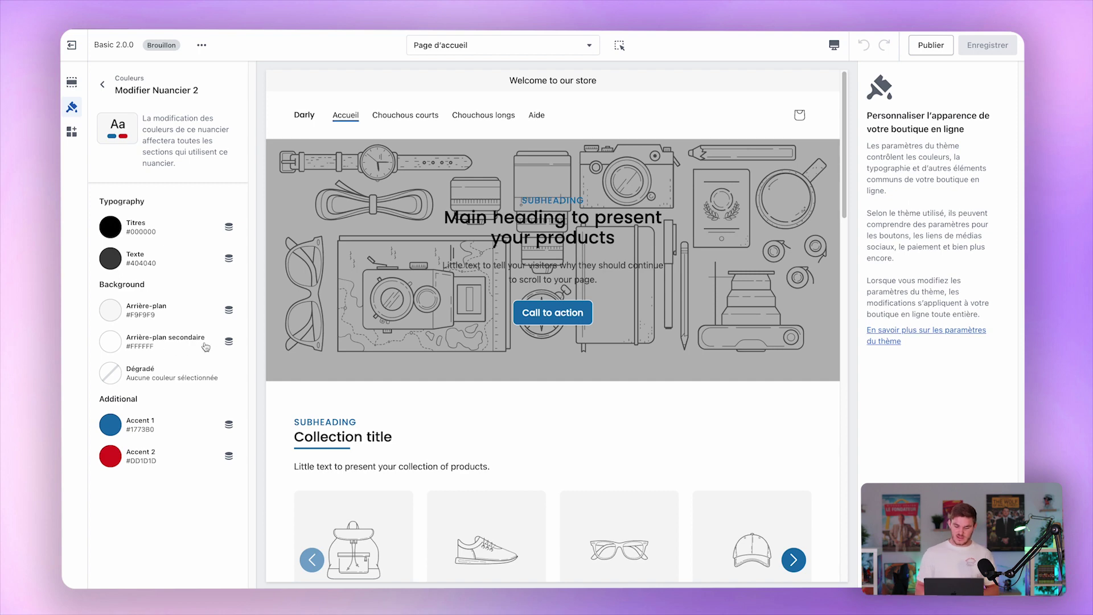
{"action": "left_click", "coordinate": [102, 85]}
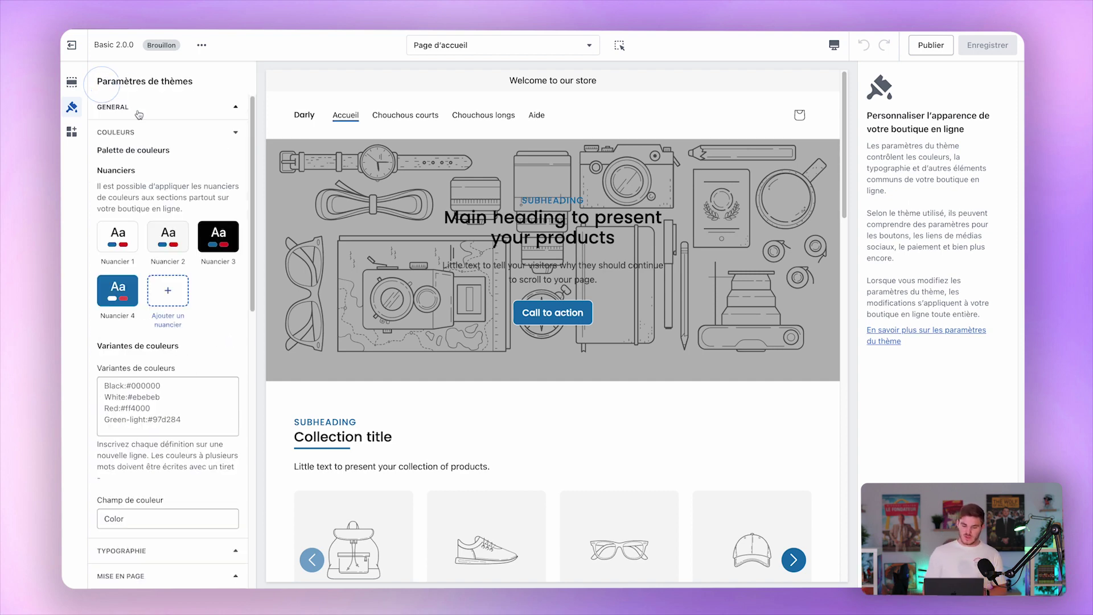
{"action": "left_click", "coordinate": [220, 231]}
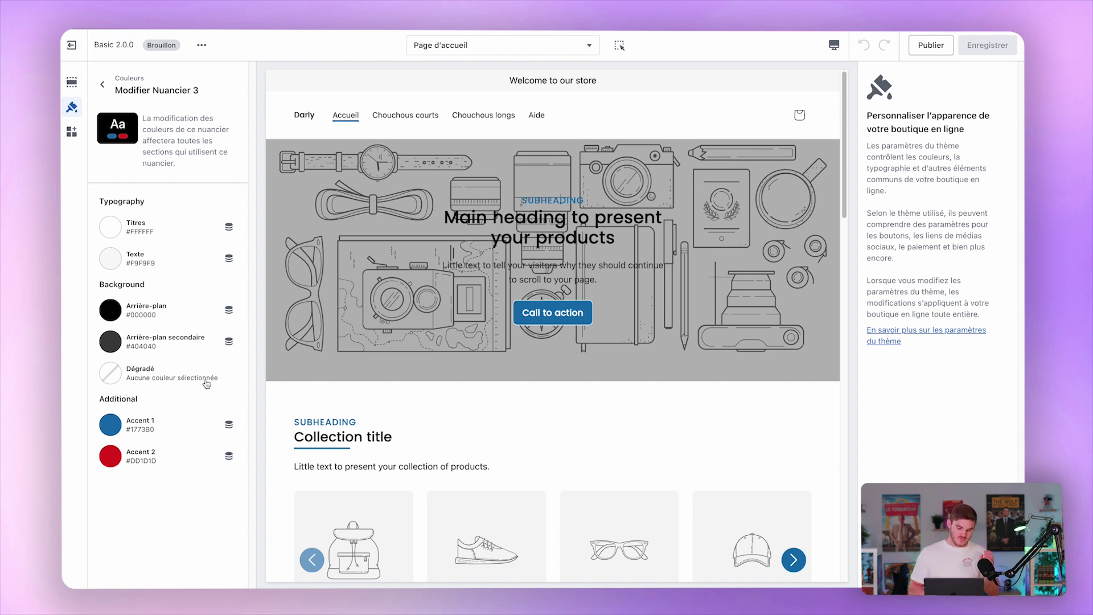
{"action": "left_click", "coordinate": [105, 84]}
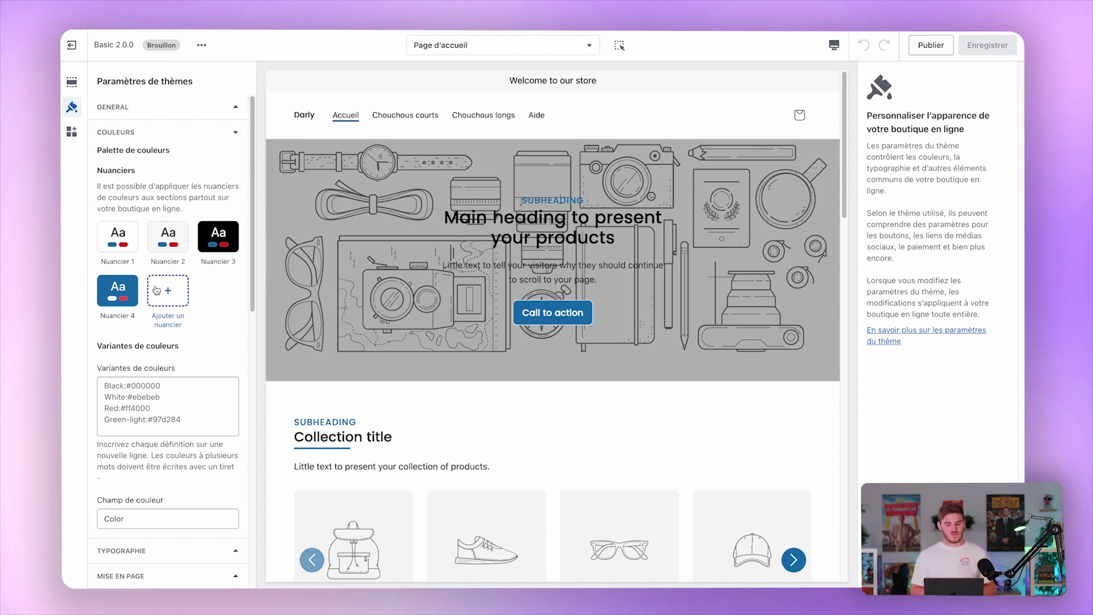
Edit Nuancier 1, then give Nuancier 2 dark navy #0C294F headings and select its body text colour.
{"action": "left_click", "coordinate": [116, 240]}
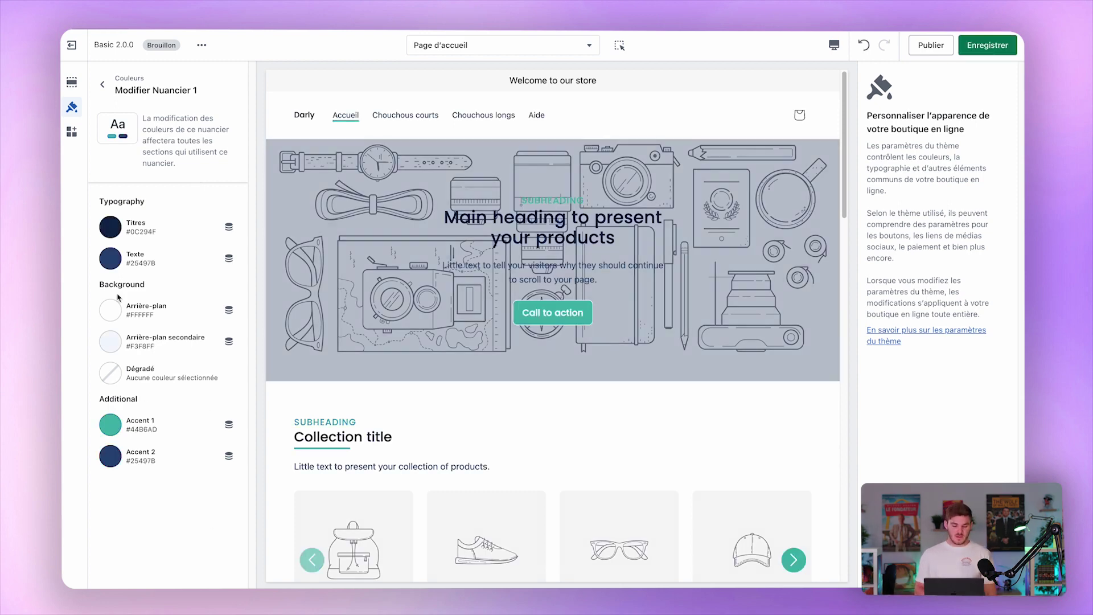
{"action": "left_click", "coordinate": [102, 85]}
{"action": "left_click", "coordinate": [169, 238]}
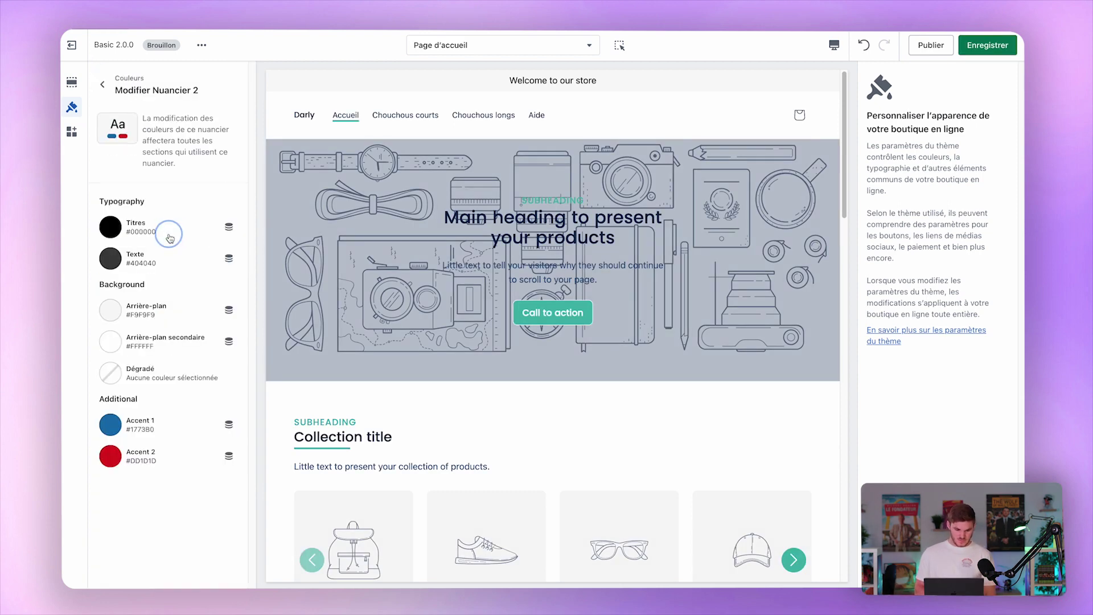
{"action": "left_click", "coordinate": [117, 231]}
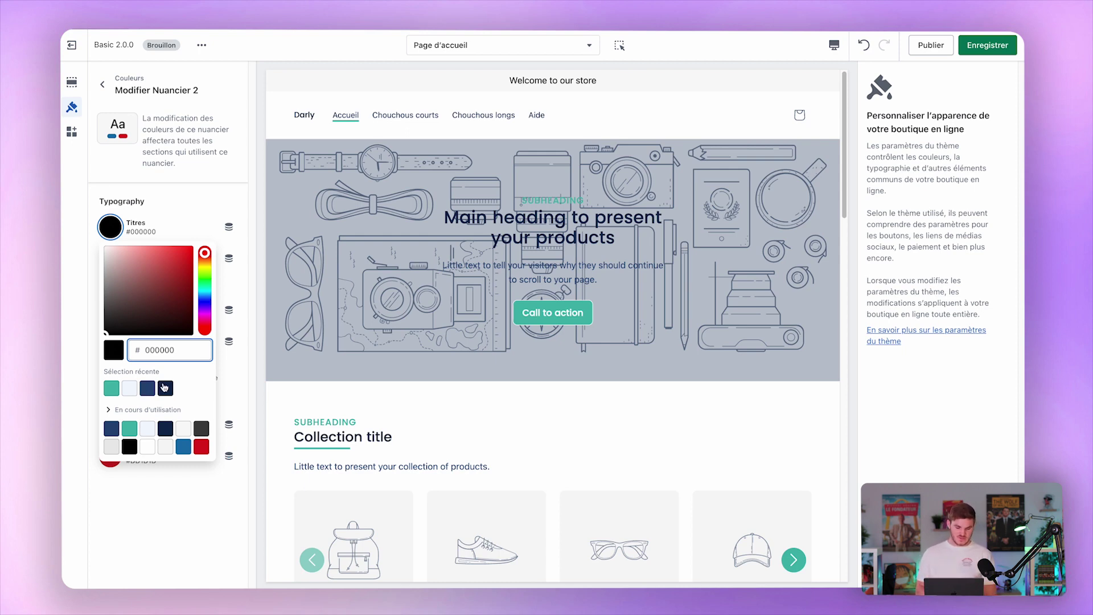
{"action": "left_click", "coordinate": [164, 389]}
{"action": "left_click", "coordinate": [160, 211]}
{"action": "left_click", "coordinate": [113, 260]}
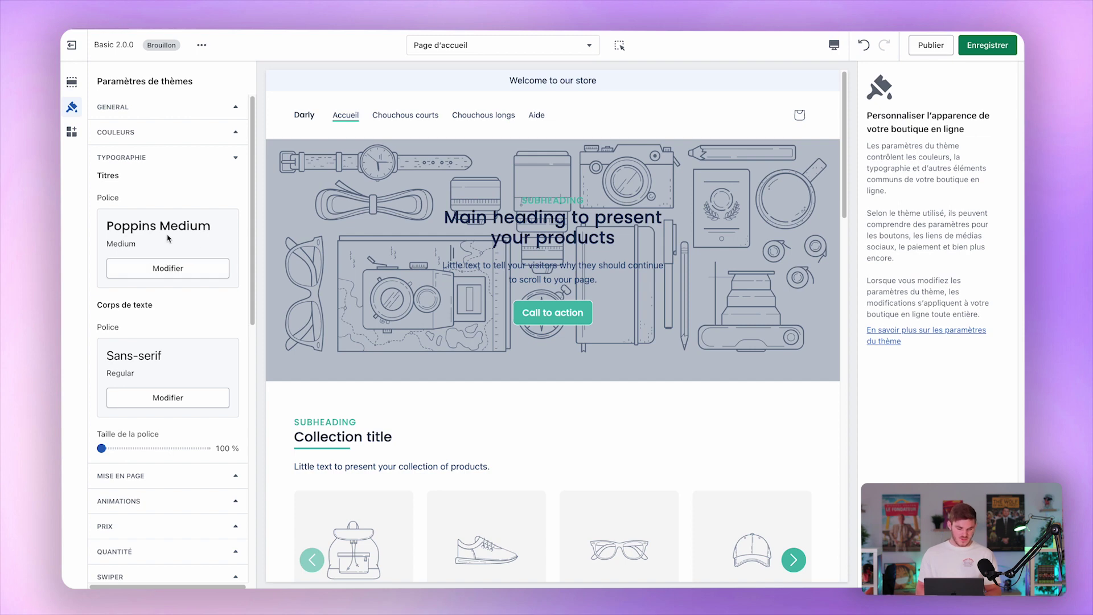
Try 110 % body text size, revert it to 100 %, and expand MISE EN PAGE.
{"action": "scroll", "coordinate": [177, 382], "scroll_direction": "down", "scroll_amount": 3}
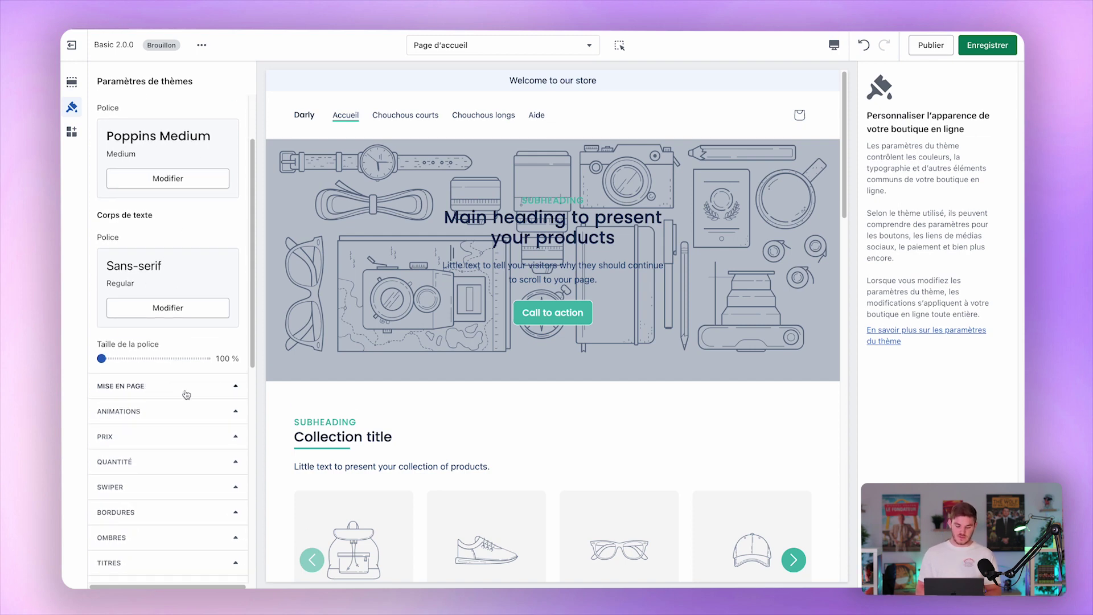
{"action": "left_click", "coordinate": [136, 358]}
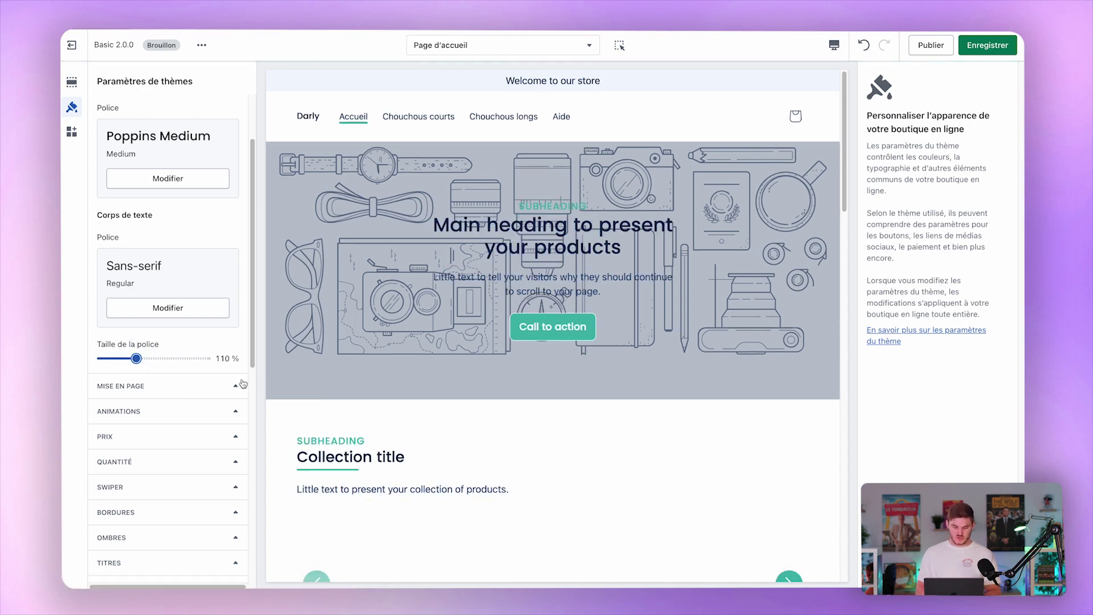
{"action": "left_click", "coordinate": [104, 359]}
{"action": "left_click", "coordinate": [170, 390]}
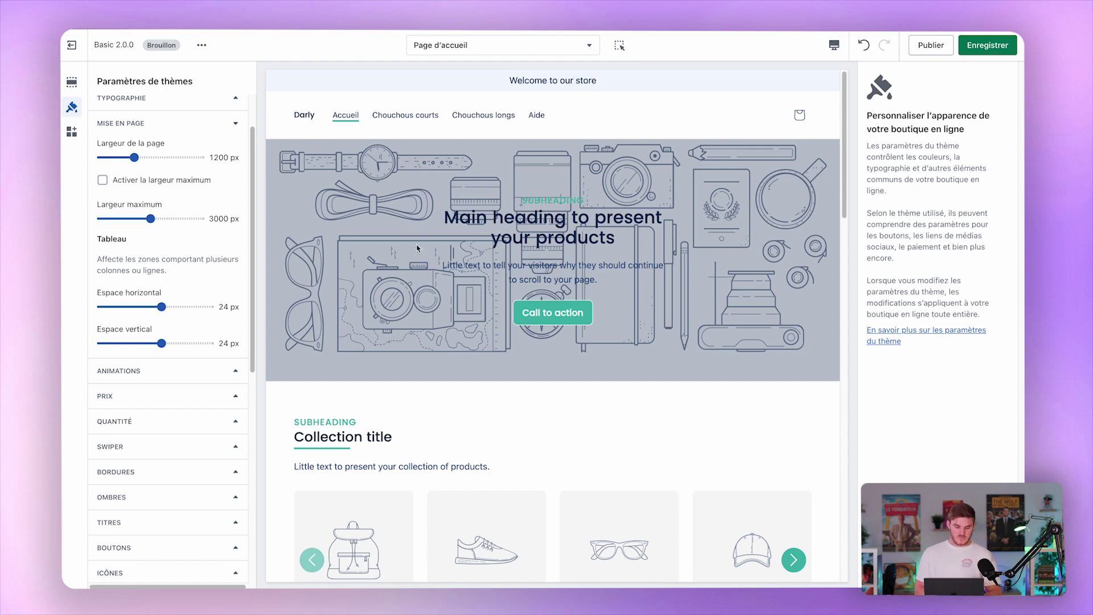
Enable page transitions and test them via the Chouchous courts collection page and back.
{"action": "left_click", "coordinate": [160, 371]}
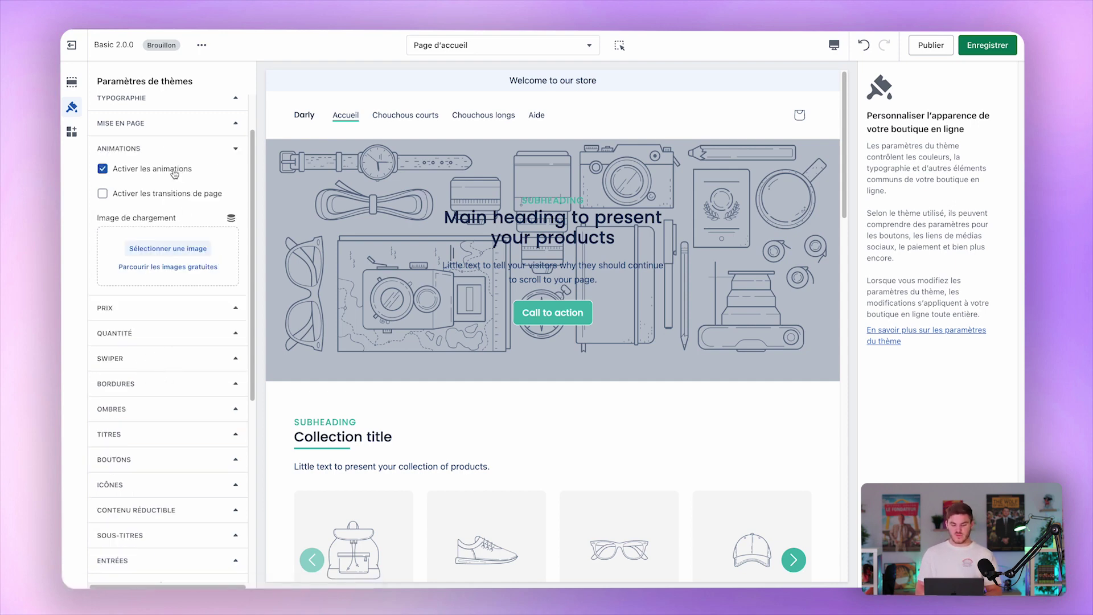
{"action": "left_click", "coordinate": [174, 194]}
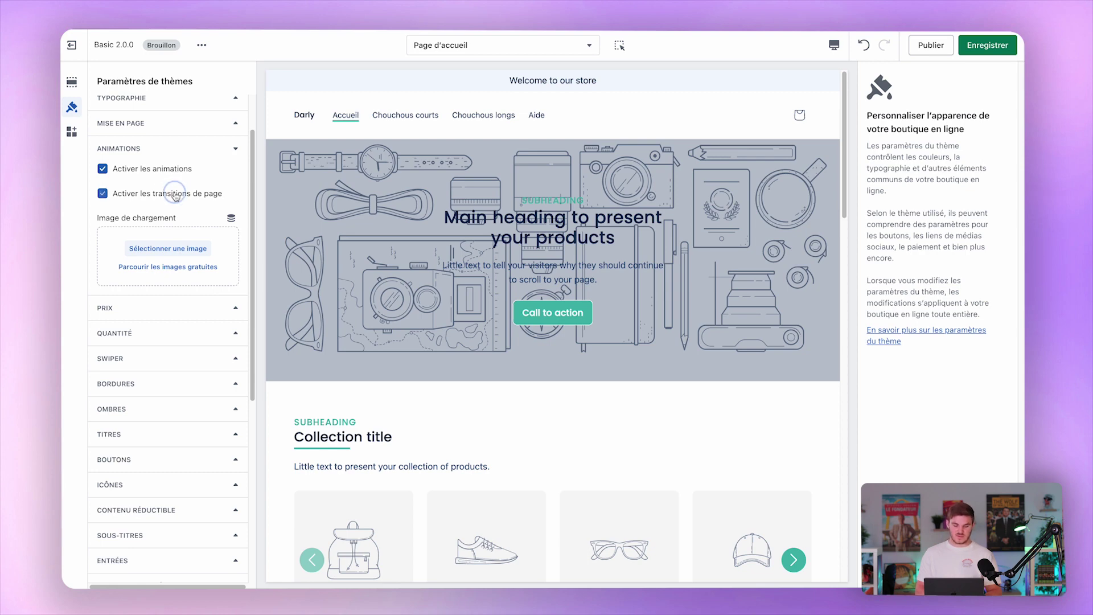
{"action": "left_click", "coordinate": [417, 120]}
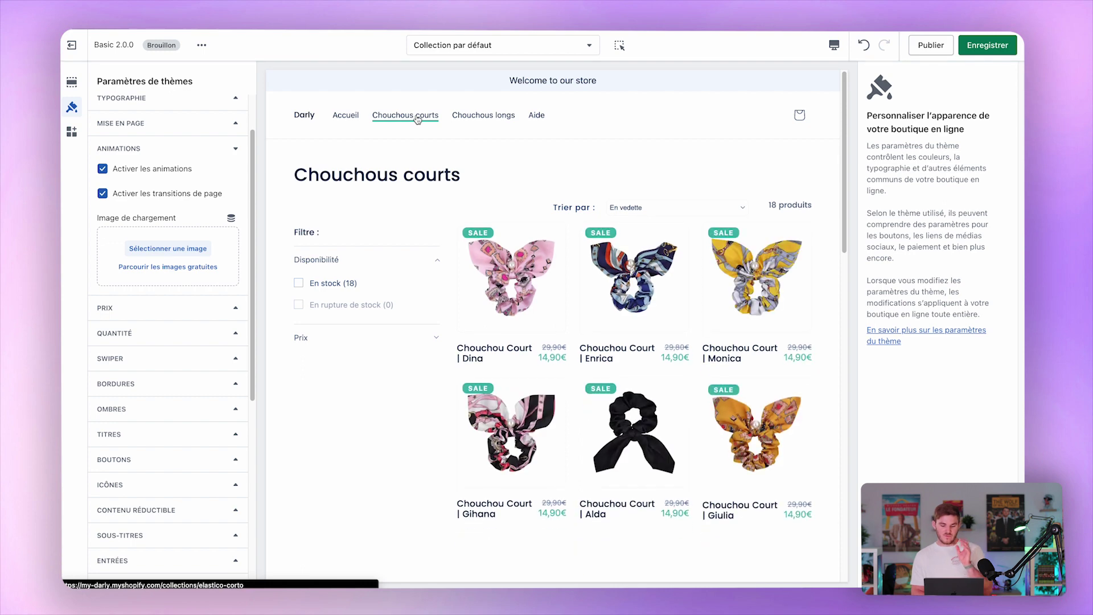
{"action": "left_click", "coordinate": [308, 119]}
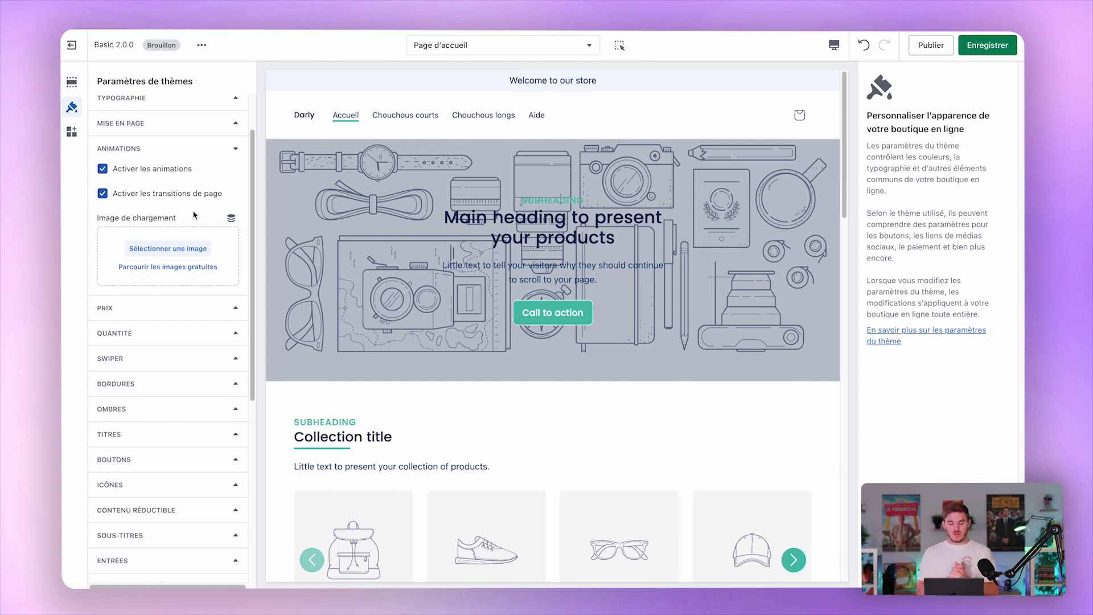
Browse PRIX keeping Accent sale colour, then QUANTITÉ, SWIPER, BORDURES and OMBRES settings.
{"action": "left_click", "coordinate": [151, 309]}
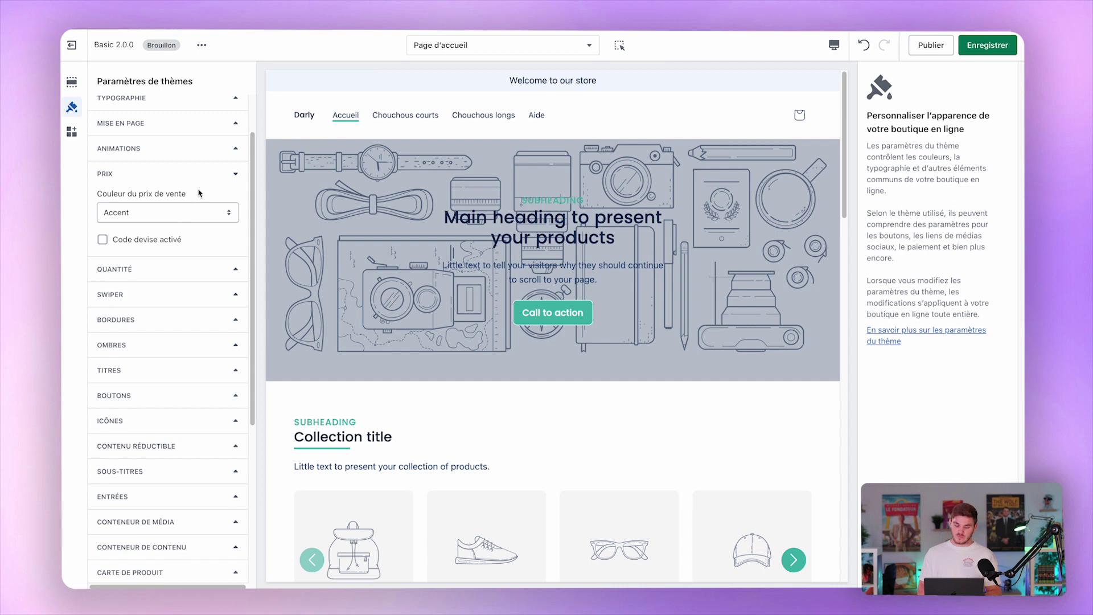
{"action": "left_click", "coordinate": [163, 211]}
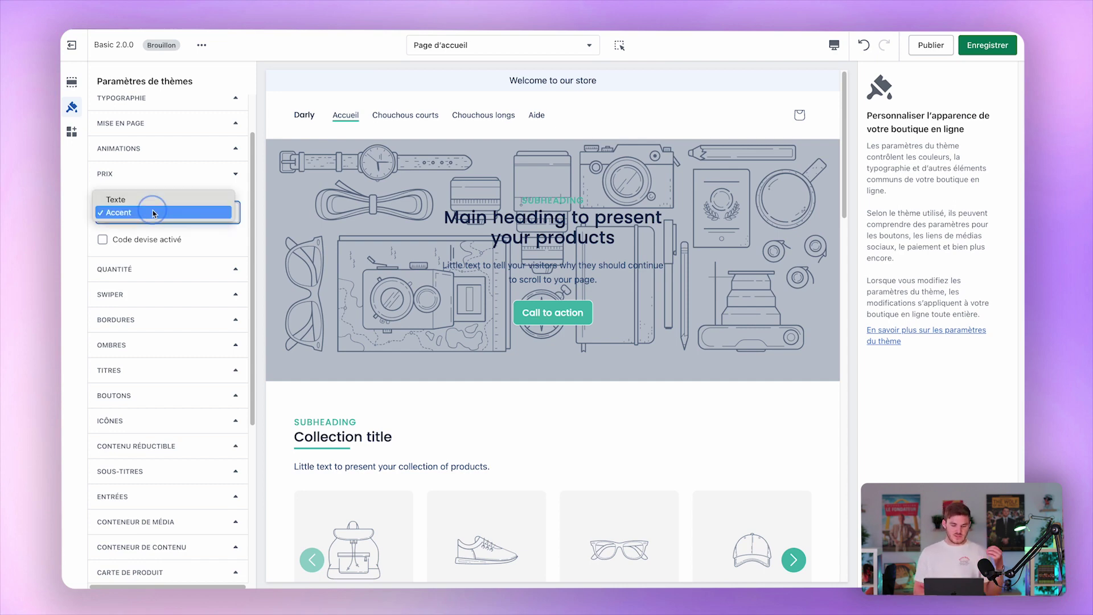
{"action": "left_click", "coordinate": [161, 214]}
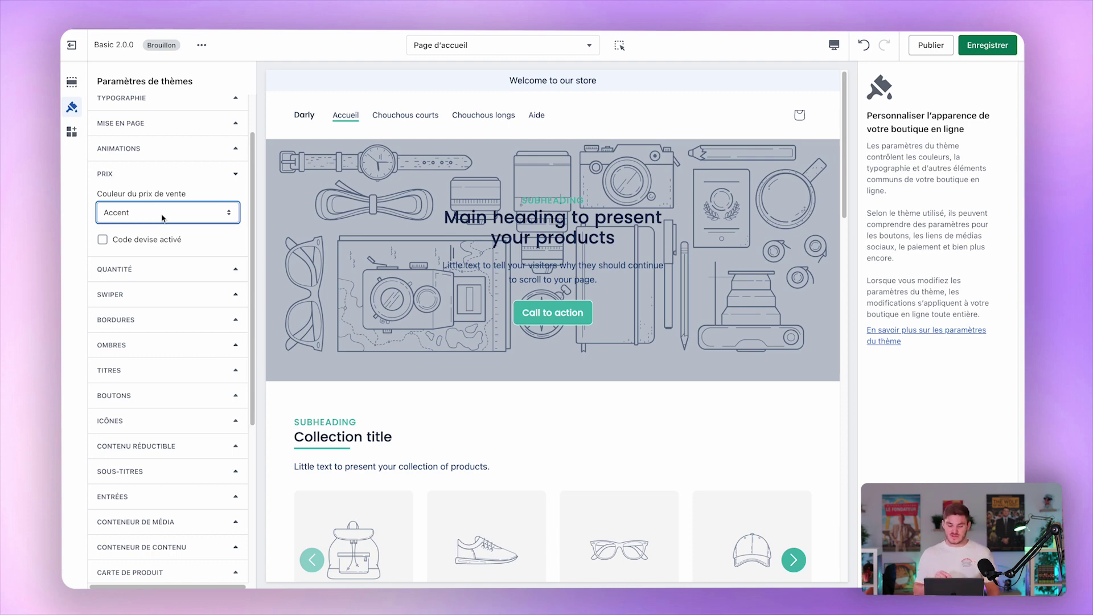
{"action": "left_click", "coordinate": [166, 276]}
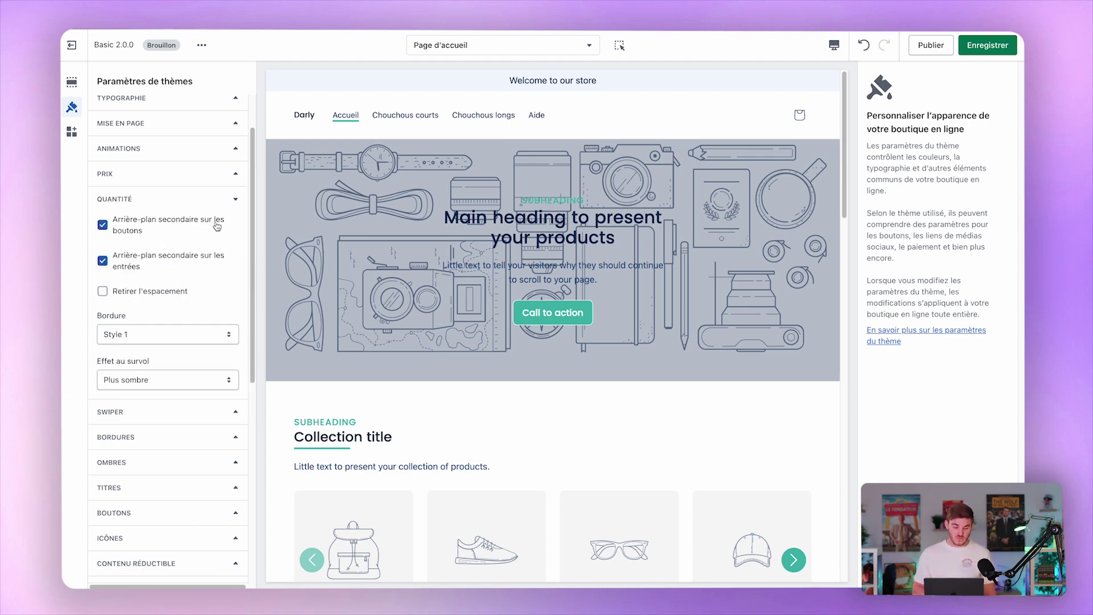
{"action": "left_click", "coordinate": [149, 199]}
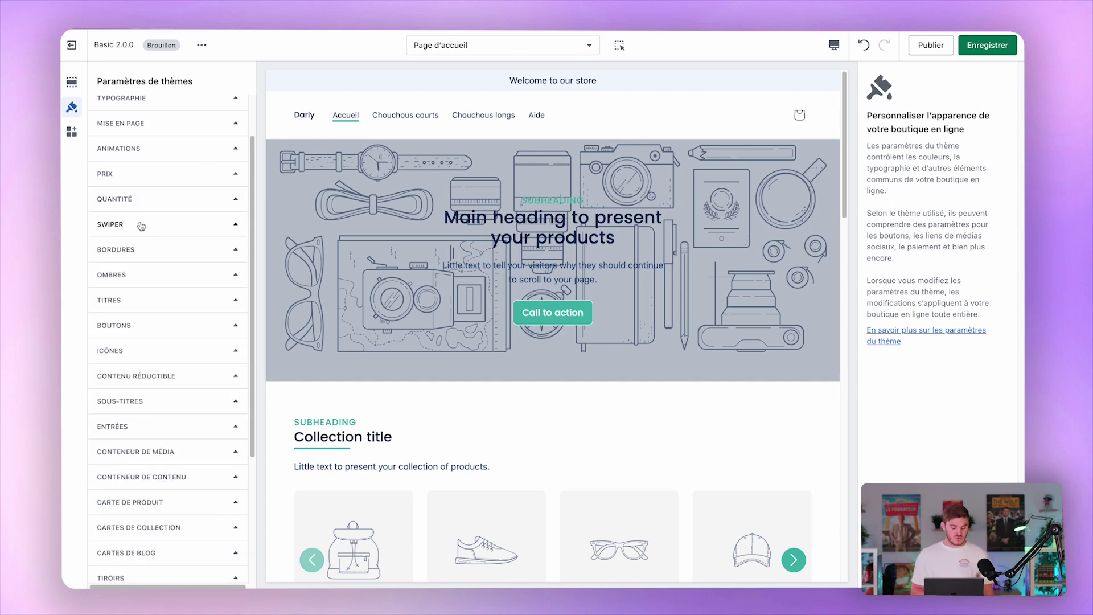
{"action": "left_click", "coordinate": [139, 226]}
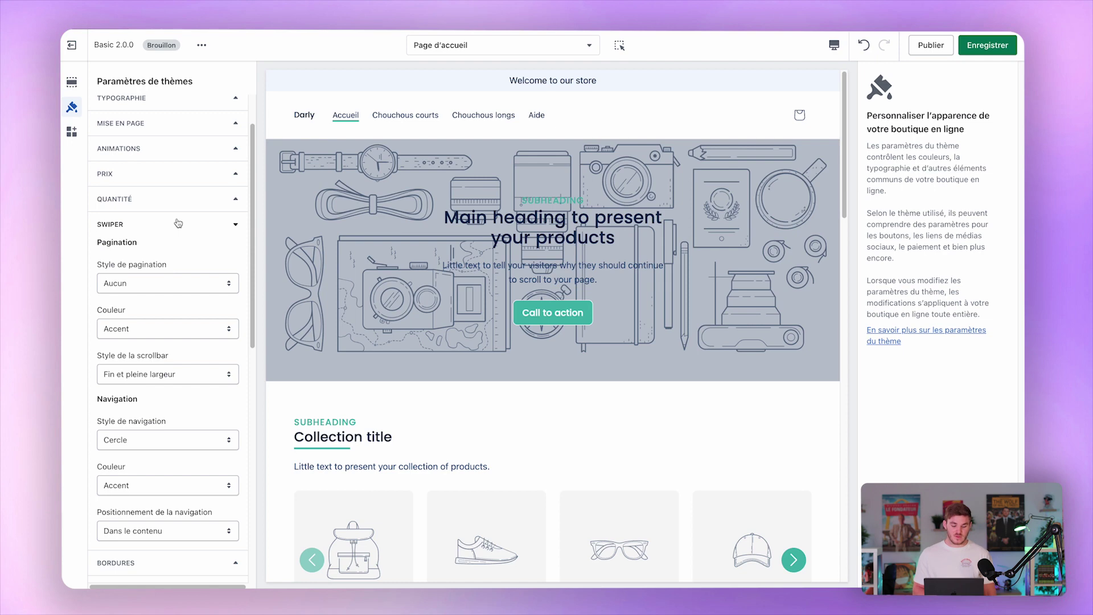
{"action": "left_click", "coordinate": [178, 223]}
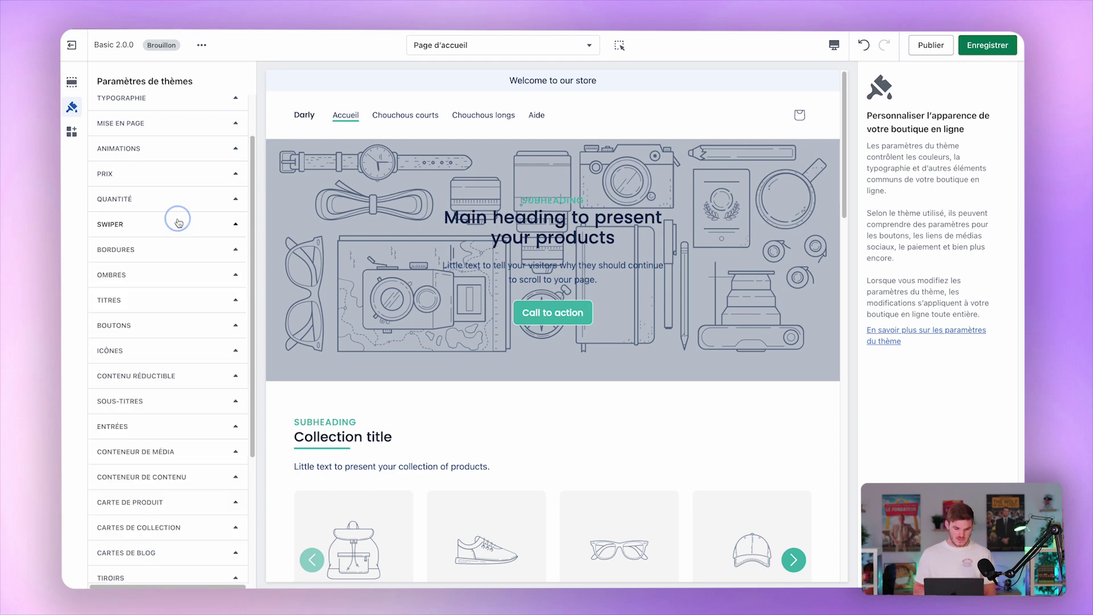
{"action": "left_click", "coordinate": [176, 252]}
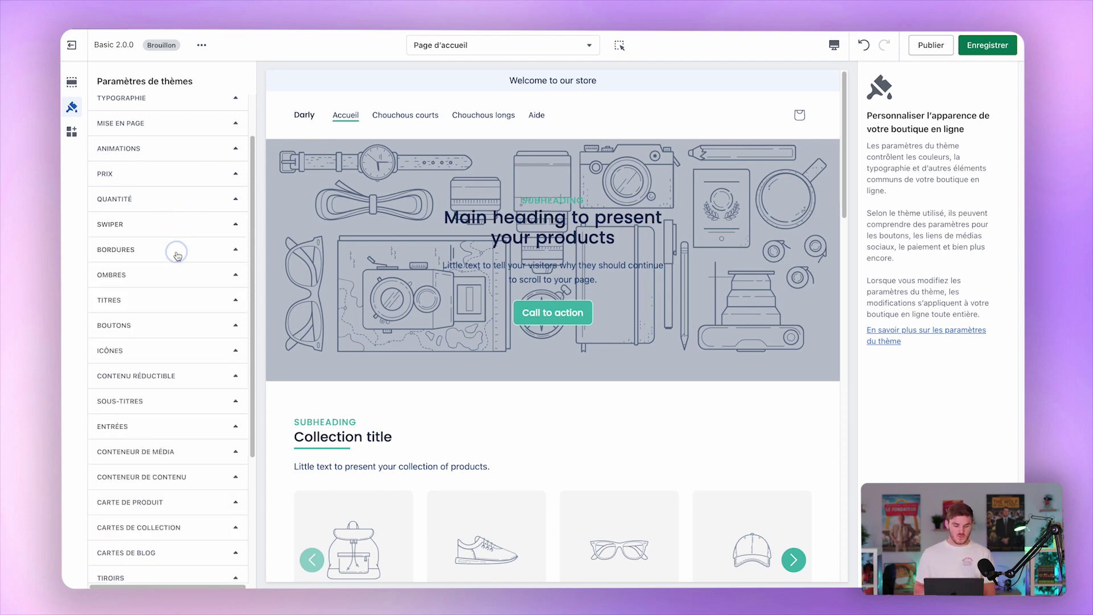
{"action": "left_click", "coordinate": [211, 250]}
{"action": "left_click", "coordinate": [206, 275]}
{"action": "left_click", "coordinate": [206, 276]}
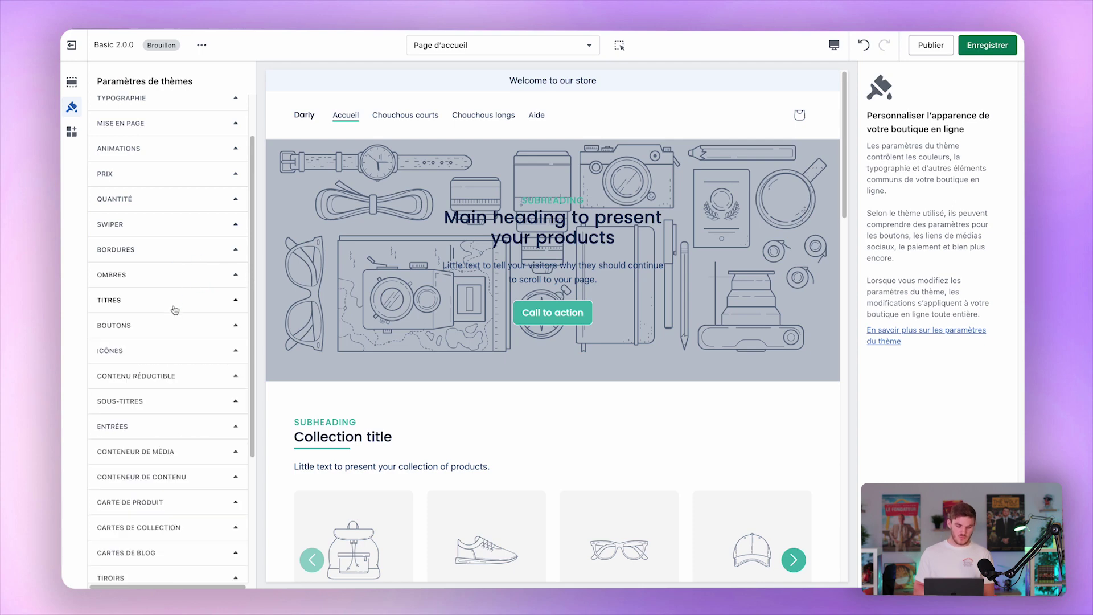
Expand TITRES to view the heading styles: H1 at 130 %, H2 at 100 %.
{"action": "left_click", "coordinate": [188, 298]}
{"action": "scroll", "coordinate": [191, 300], "scroll_direction": "down", "scroll_amount": 1}
{"action": "scroll", "coordinate": [190, 301], "scroll_direction": "down", "scroll_amount": 2}
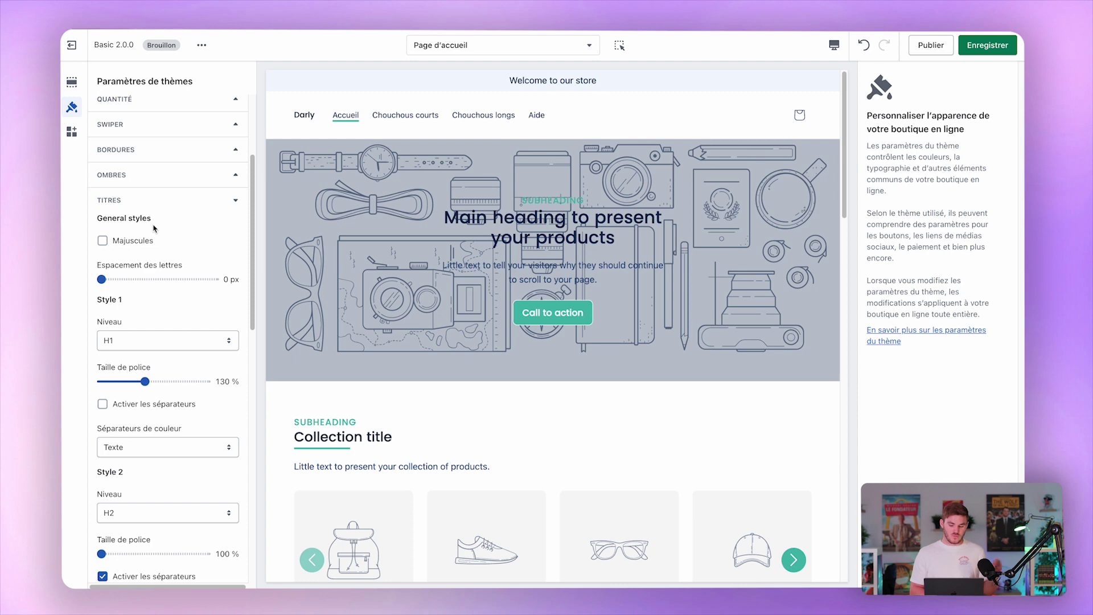
{"action": "left_click", "coordinate": [132, 243]}
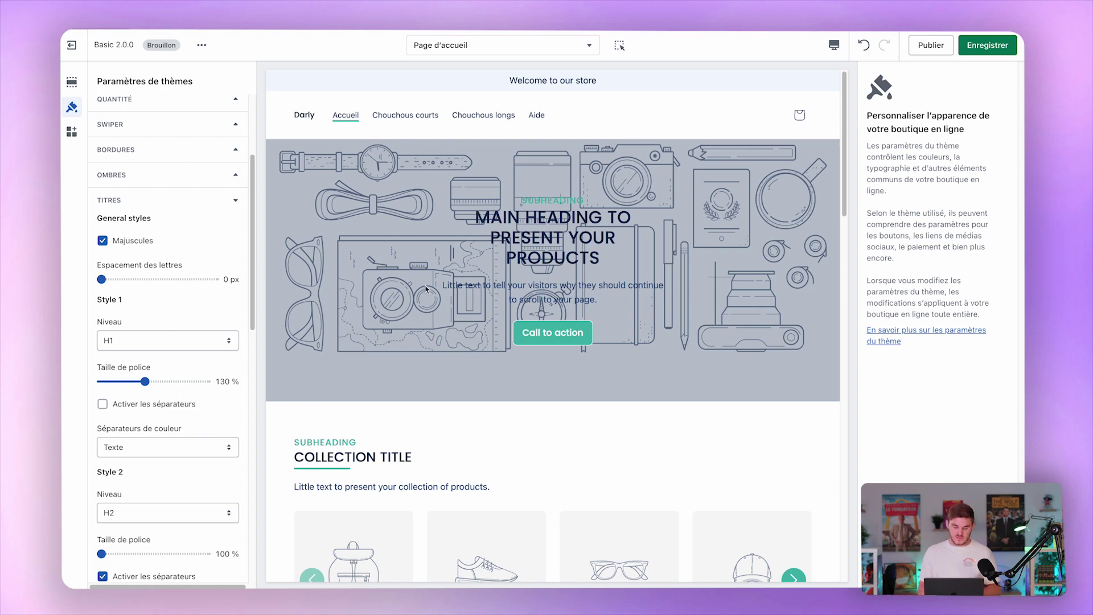
{"action": "left_click", "coordinate": [137, 242]}
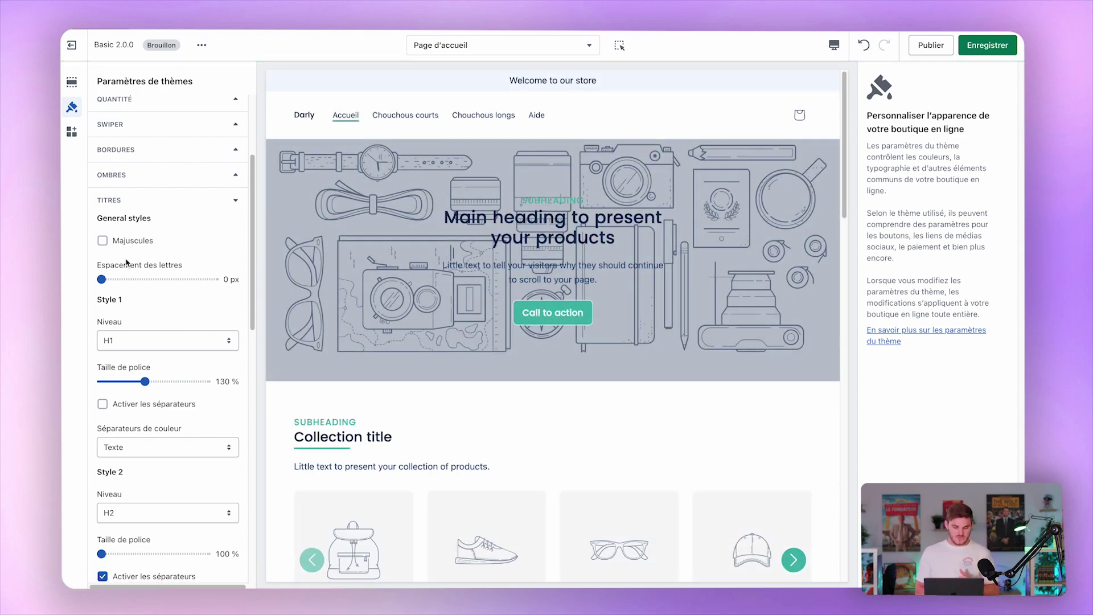
{"action": "scroll", "coordinate": [128, 317], "scroll_direction": "down", "scroll_amount": 2}
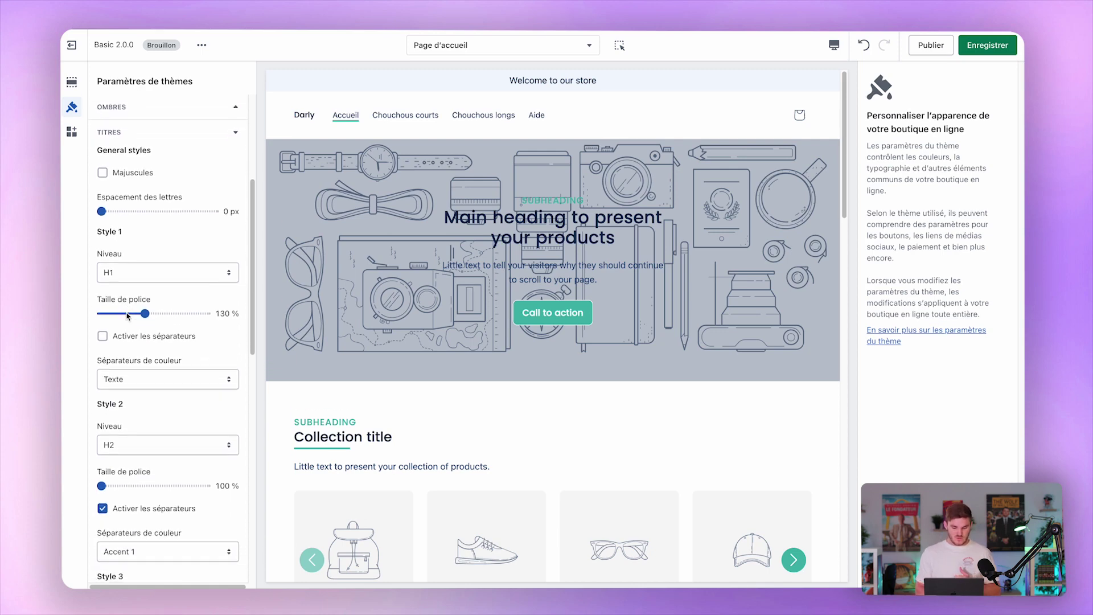
{"action": "scroll", "coordinate": [146, 288], "scroll_direction": "down", "scroll_amount": 2}
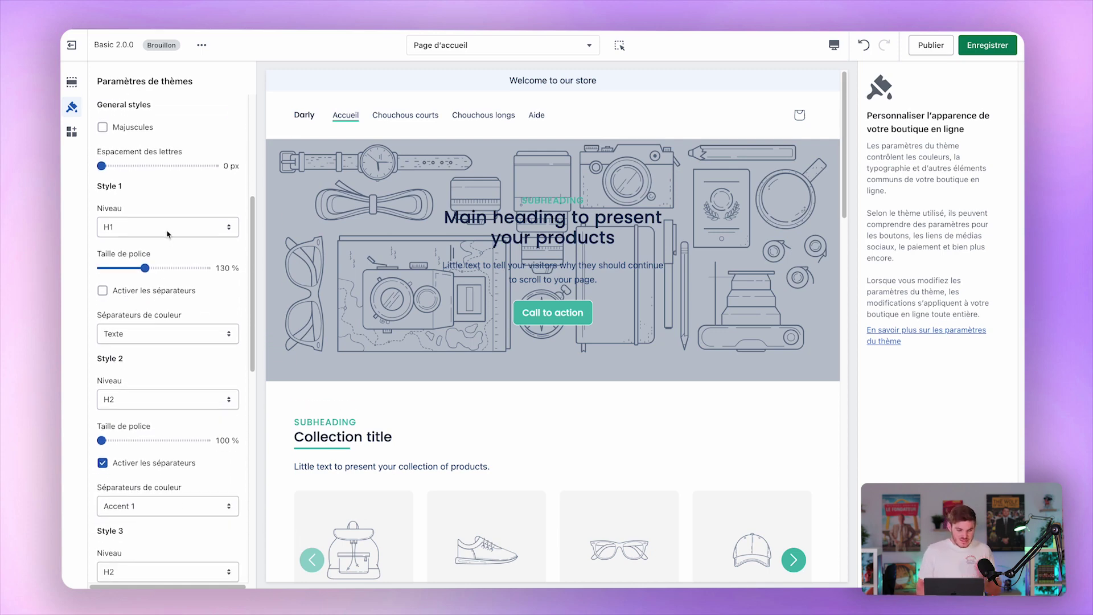
{"action": "left_click", "coordinate": [168, 233]}
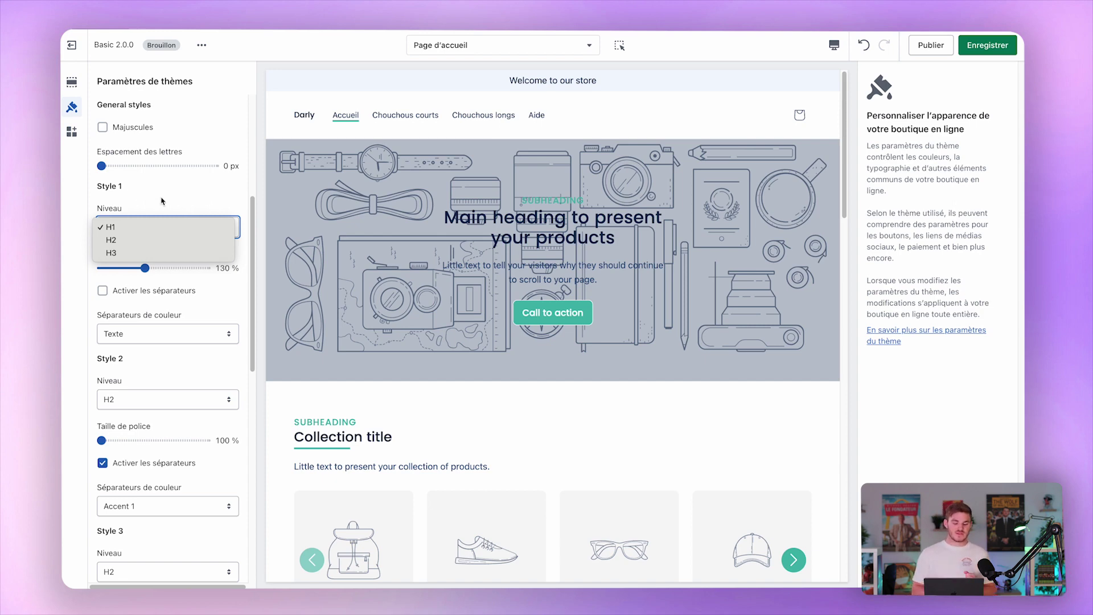
{"action": "left_click", "coordinate": [121, 188]}
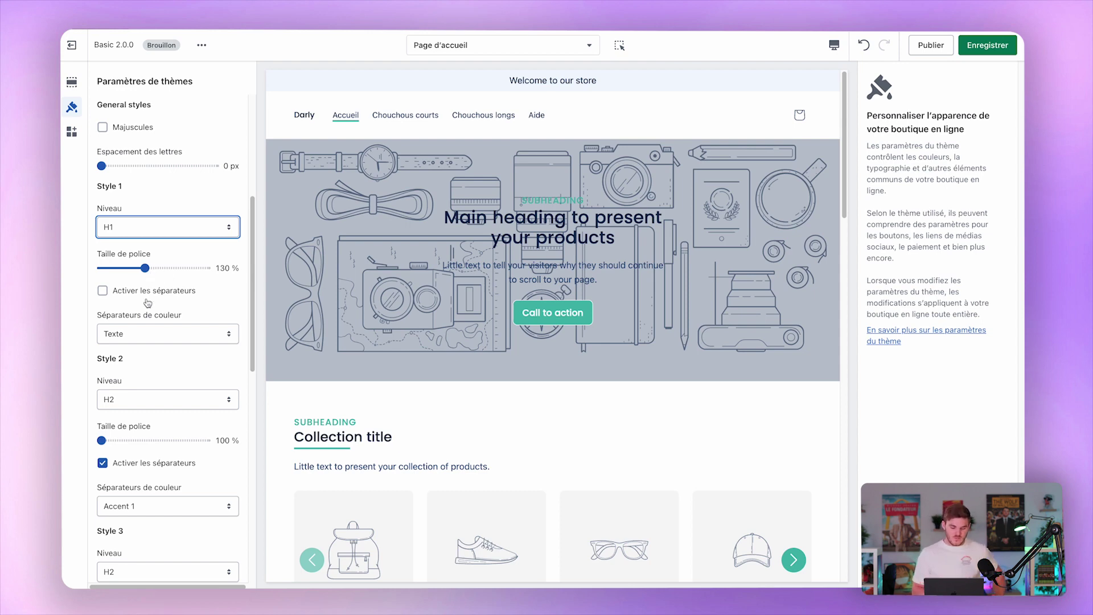
Toggle Style 1 heading separators on then off, keeping Texte as separator colour.
{"action": "scroll", "coordinate": [185, 313], "scroll_direction": "down", "scroll_amount": 3}
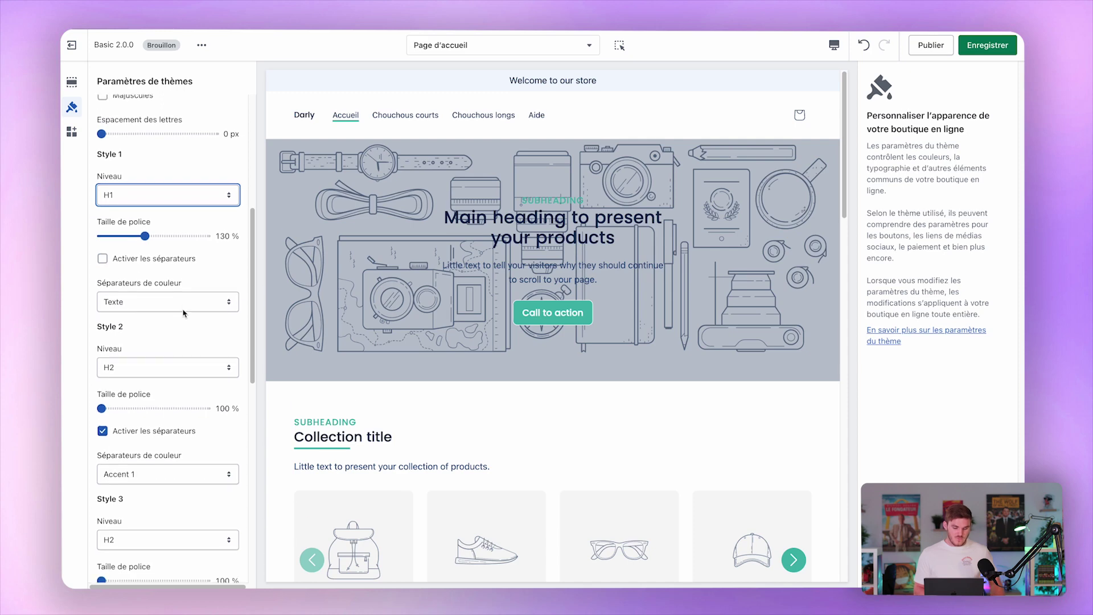
{"action": "left_click", "coordinate": [187, 220]}
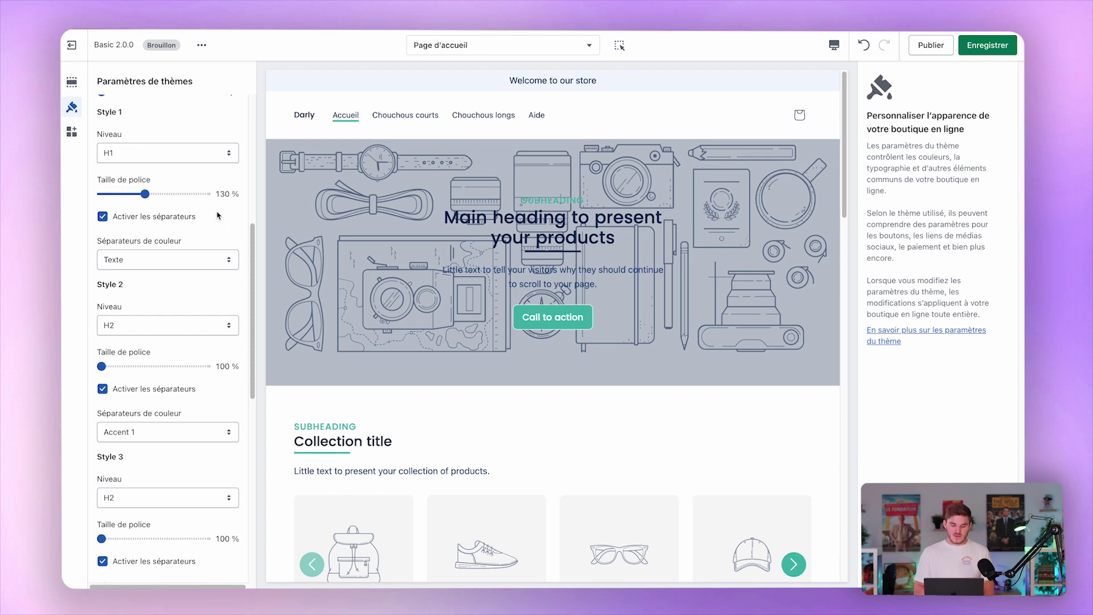
{"action": "left_click", "coordinate": [188, 219]}
{"action": "left_click", "coordinate": [153, 258]}
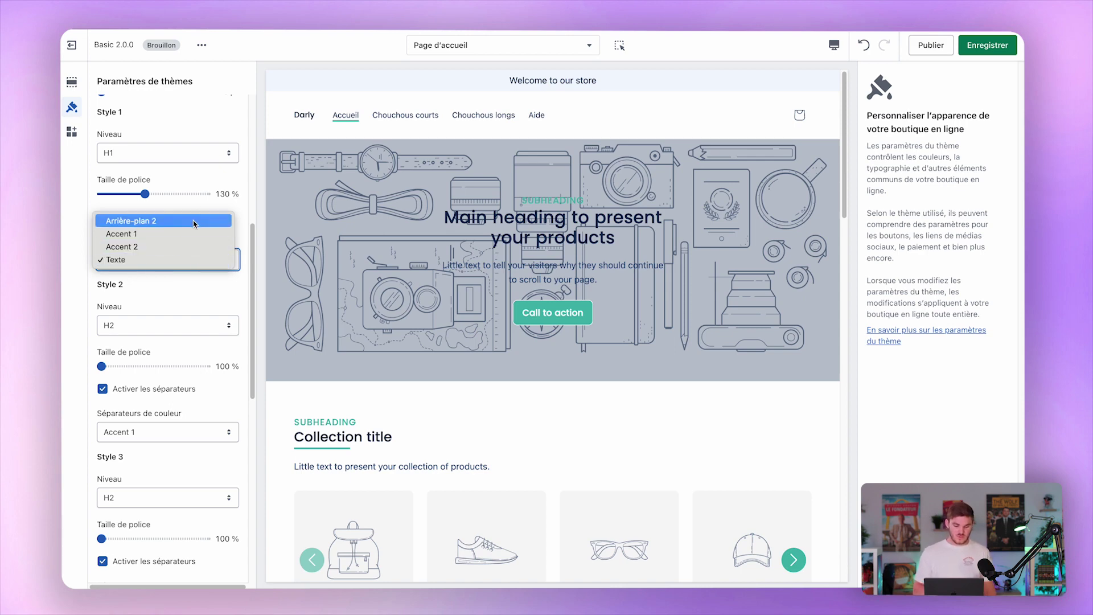
{"action": "left_click", "coordinate": [182, 279]}
Scroll down and expand the BOUTONS button style settings.
{"action": "scroll", "coordinate": [183, 281], "scroll_direction": "down", "scroll_amount": 3}
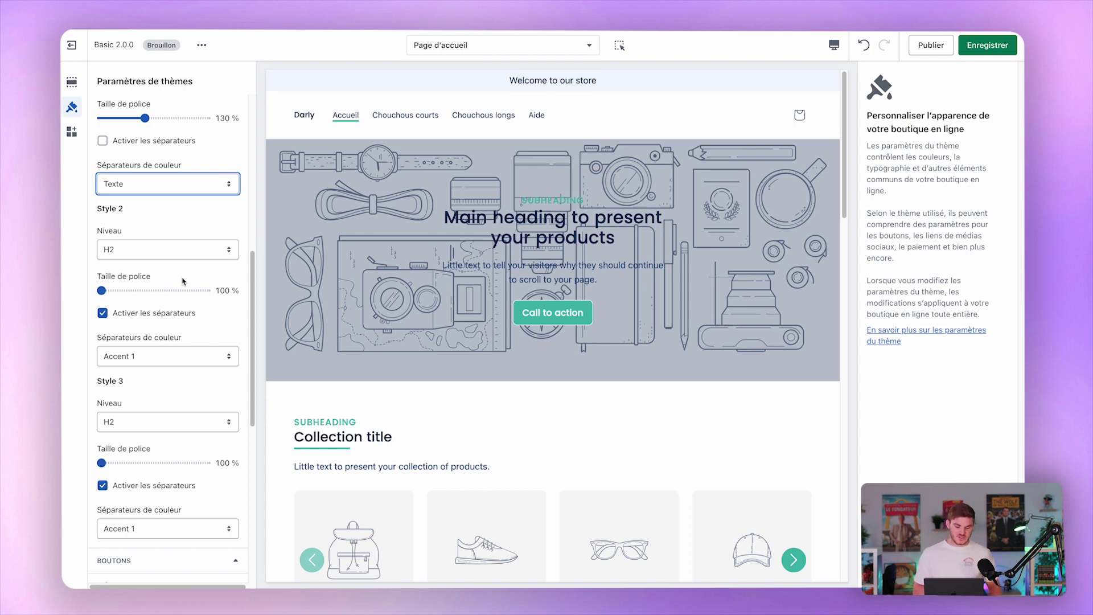
{"action": "scroll", "coordinate": [182, 280], "scroll_direction": "down", "scroll_amount": 5}
{"action": "left_click", "coordinate": [162, 346]}
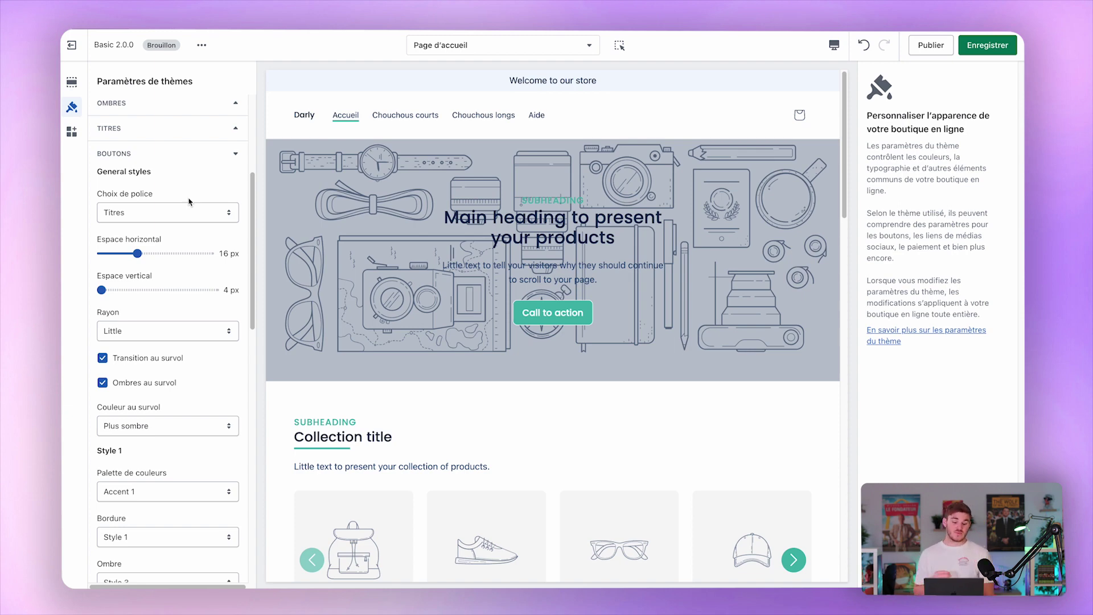
Keep Titres as button font and set corner radius to Little after trying none and Big.
{"action": "left_click", "coordinate": [189, 201]}
{"action": "left_click", "coordinate": [208, 201]}
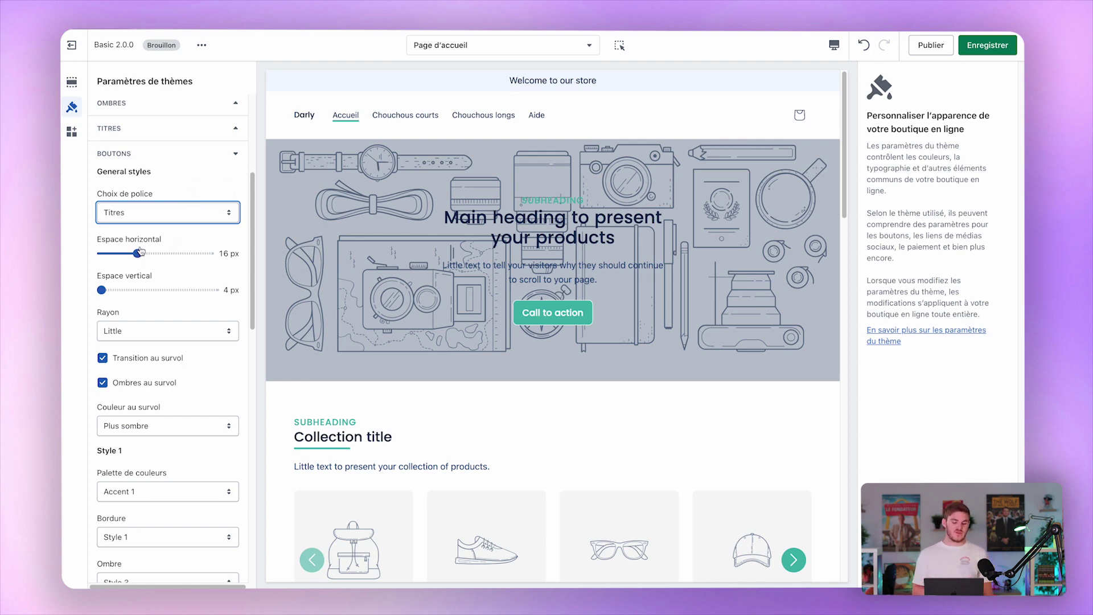
{"action": "scroll", "coordinate": [145, 328], "scroll_direction": "down", "scroll_amount": 3}
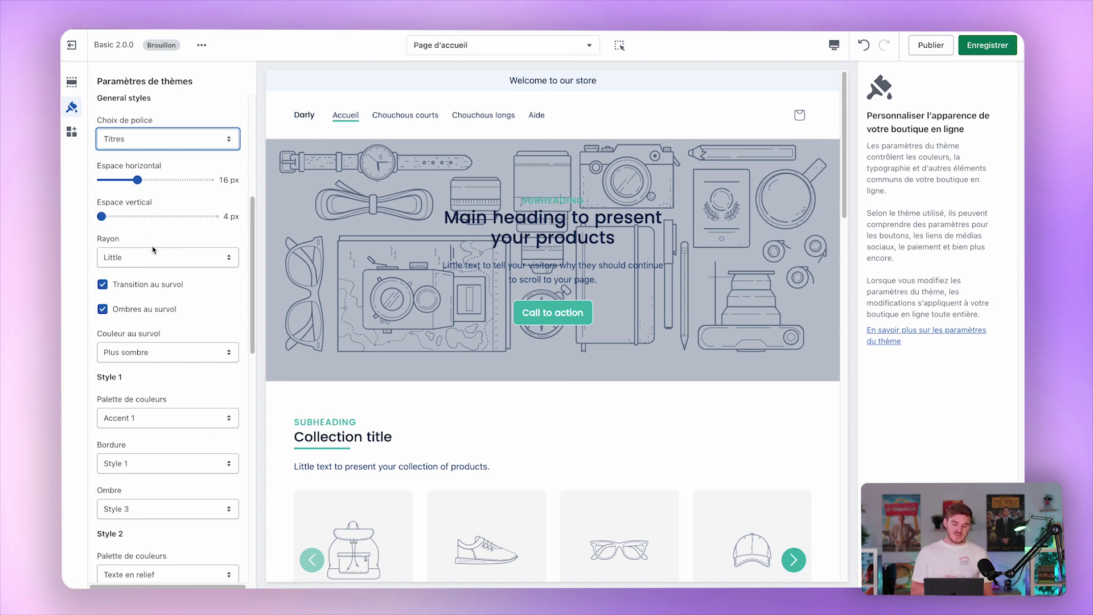
{"action": "left_click", "coordinate": [149, 263]}
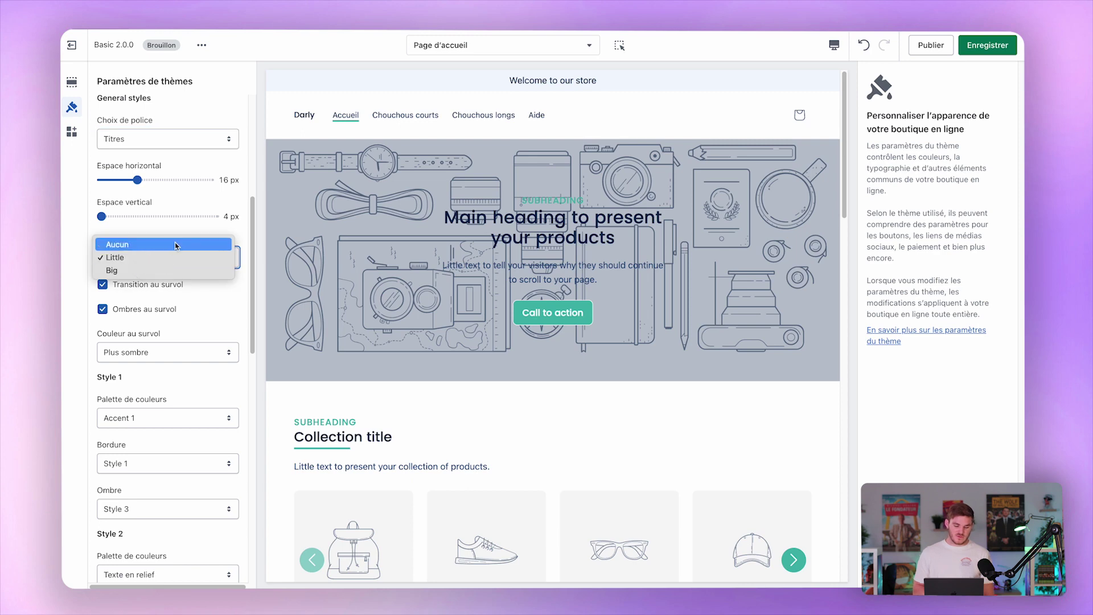
{"action": "left_click", "coordinate": [185, 241]}
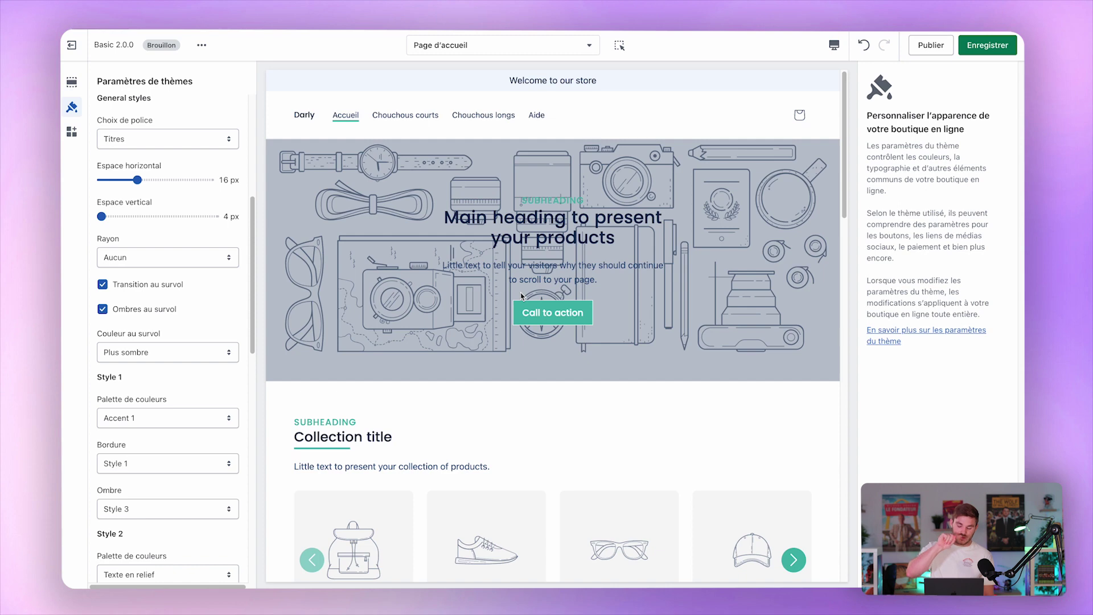
{"action": "left_click", "coordinate": [158, 263]}
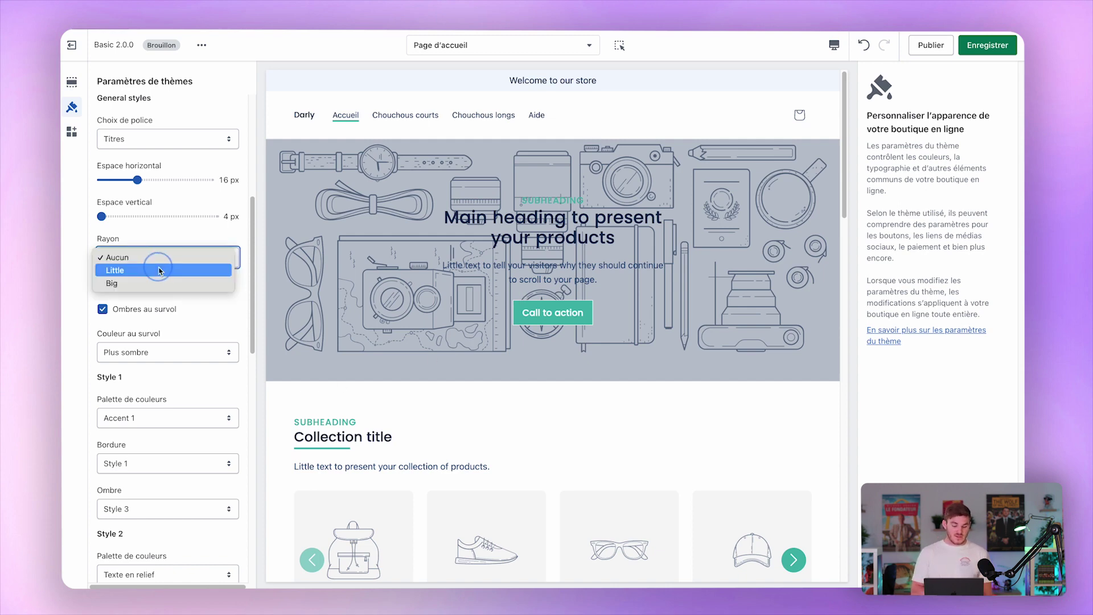
{"action": "left_click", "coordinate": [169, 284]}
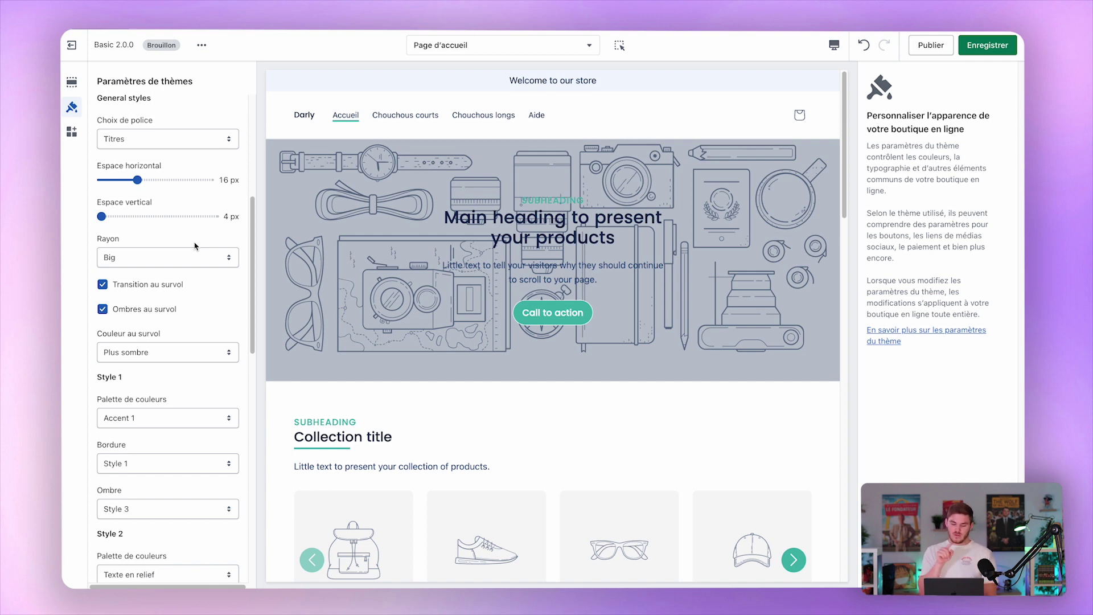
{"action": "left_click", "coordinate": [178, 257]}
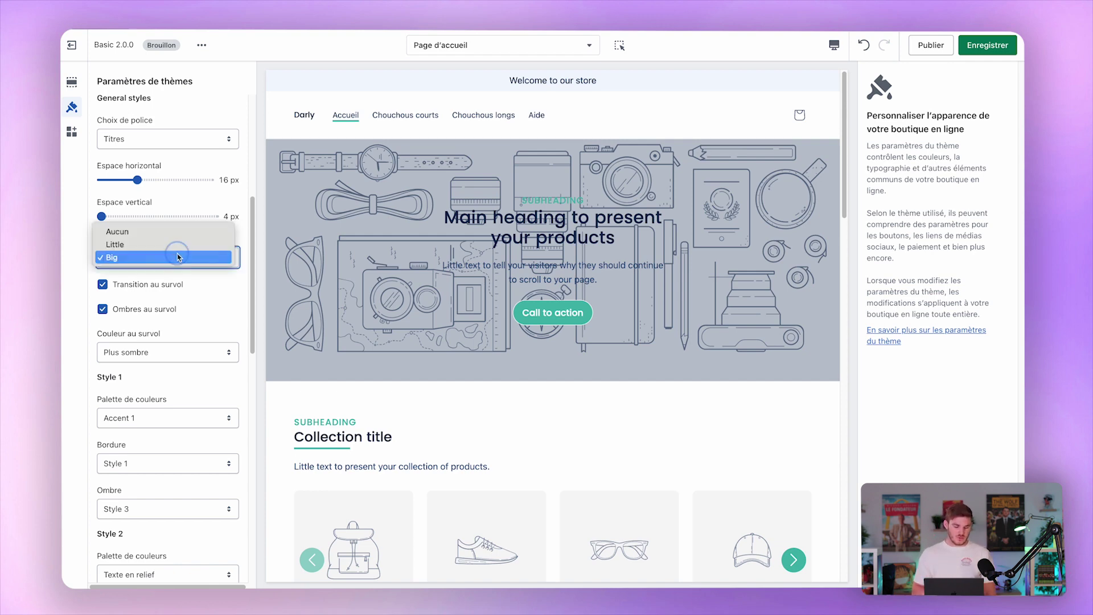
{"action": "left_click", "coordinate": [148, 241]}
{"action": "scroll", "coordinate": [139, 198], "scroll_direction": "down", "scroll_amount": 2}
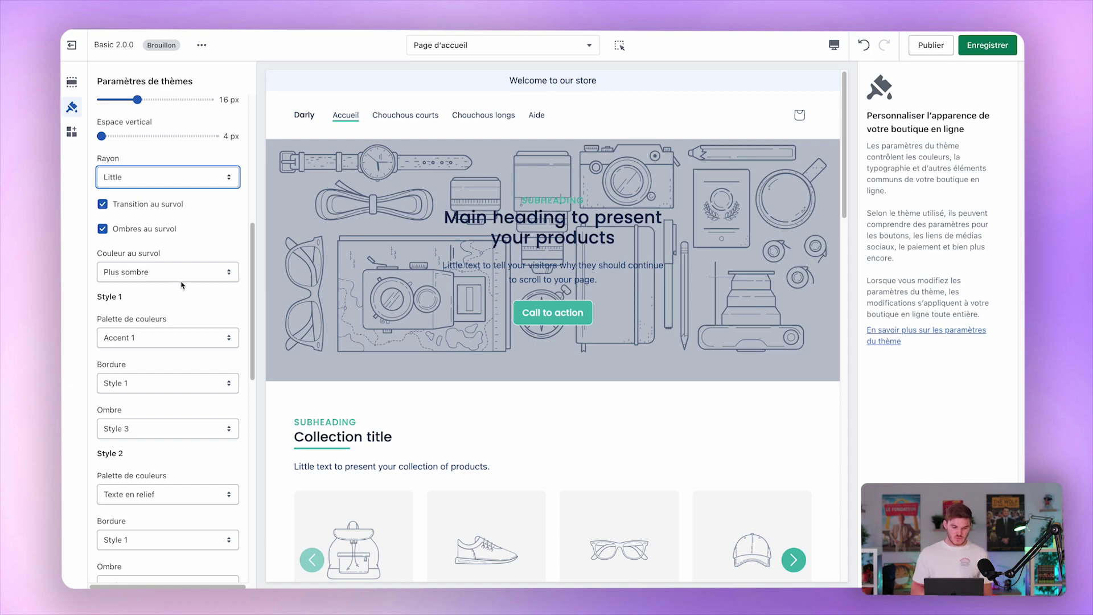
{"action": "scroll", "coordinate": [195, 306], "scroll_direction": "down", "scroll_amount": 3}
{"action": "scroll", "coordinate": [196, 305], "scroll_direction": "down", "scroll_amount": 2}
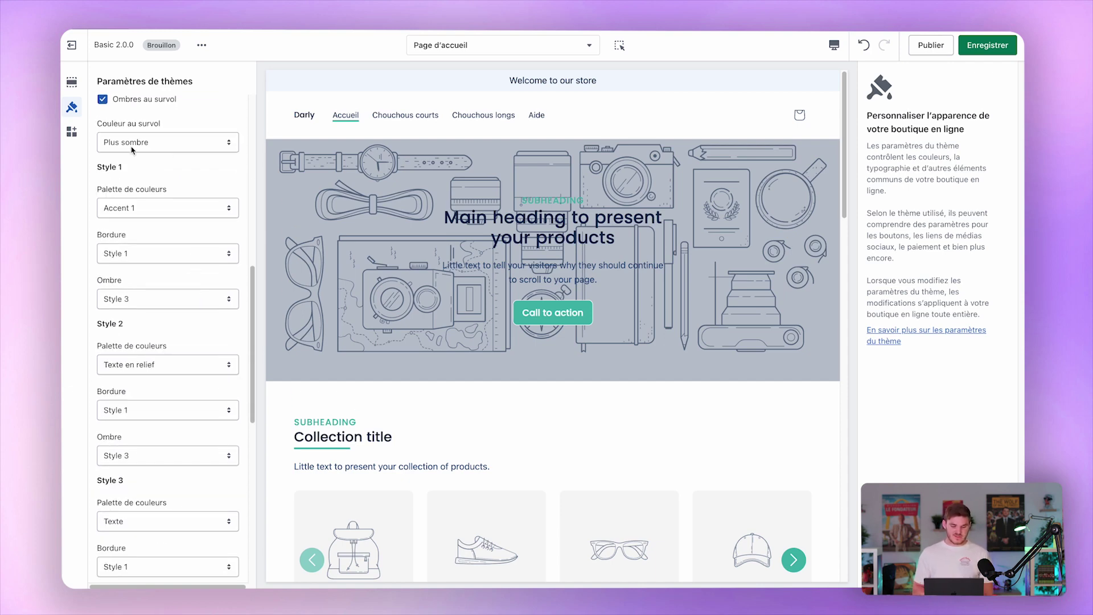
Check button Style 1's colour palette, keeping Accent 1.
{"action": "left_click", "coordinate": [168, 201]}
{"action": "left_click", "coordinate": [175, 190]}
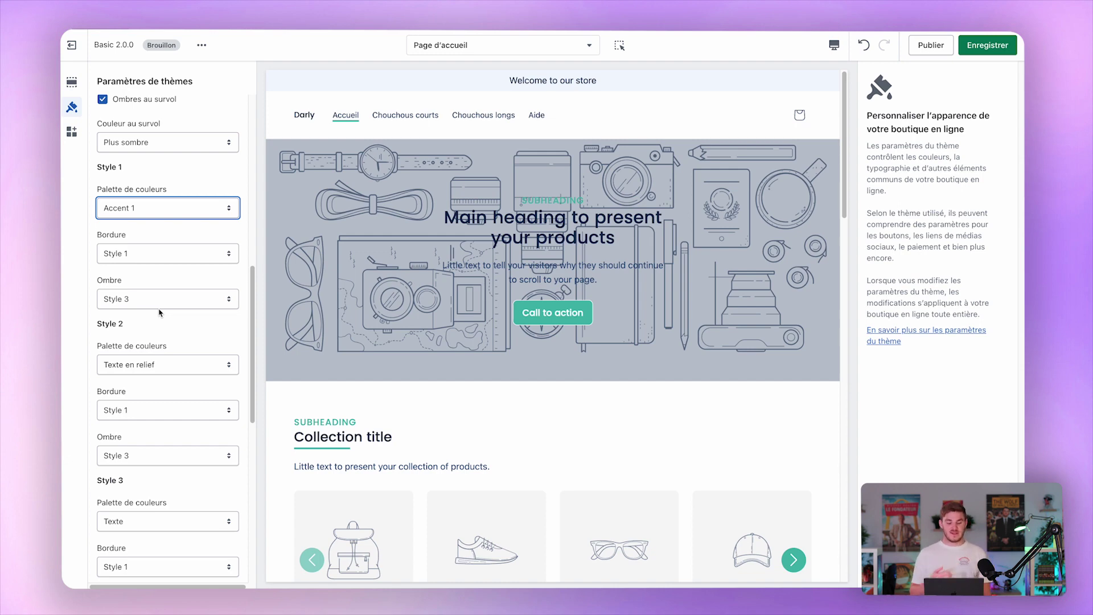
{"action": "scroll", "coordinate": [158, 312], "scroll_direction": "up", "scroll_amount": 10}
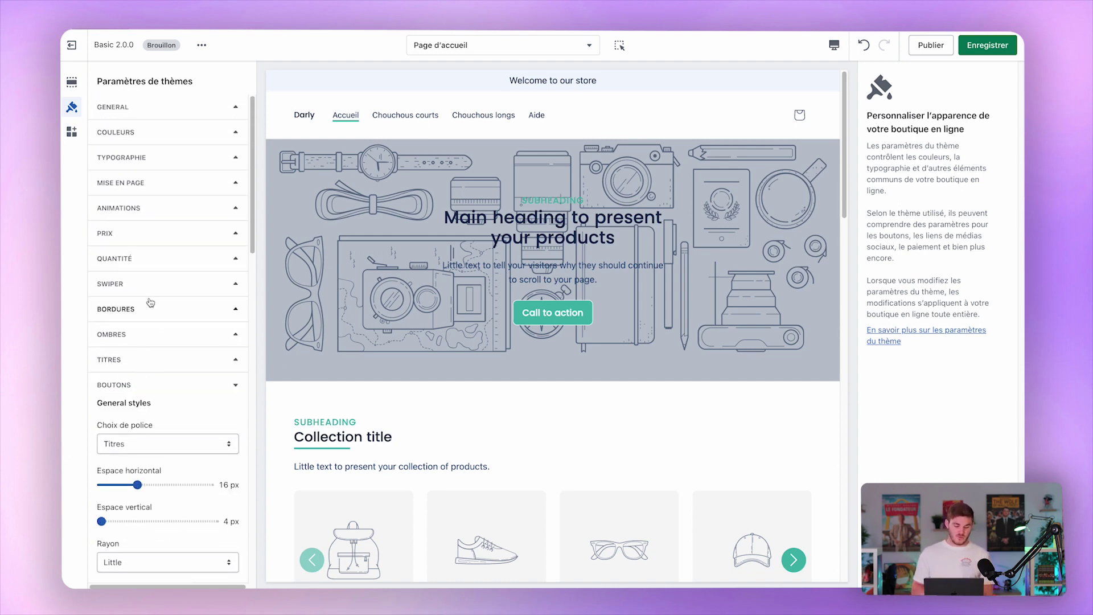
Expand Bordures, Ombres and Icônes and scroll through them, ending on Icône 1 with the Check icon.
{"action": "left_click", "coordinate": [151, 308]}
{"action": "scroll", "coordinate": [152, 317], "scroll_direction": "down", "scroll_amount": 3}
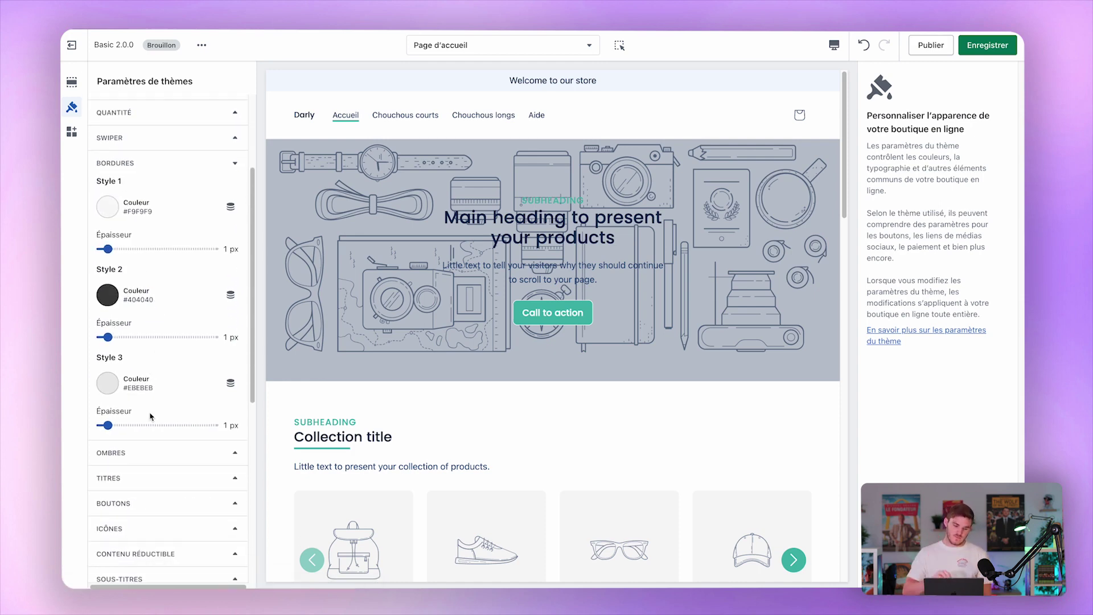
{"action": "left_click", "coordinate": [131, 453]}
{"action": "scroll", "coordinate": [127, 450], "scroll_direction": "down", "scroll_amount": 3}
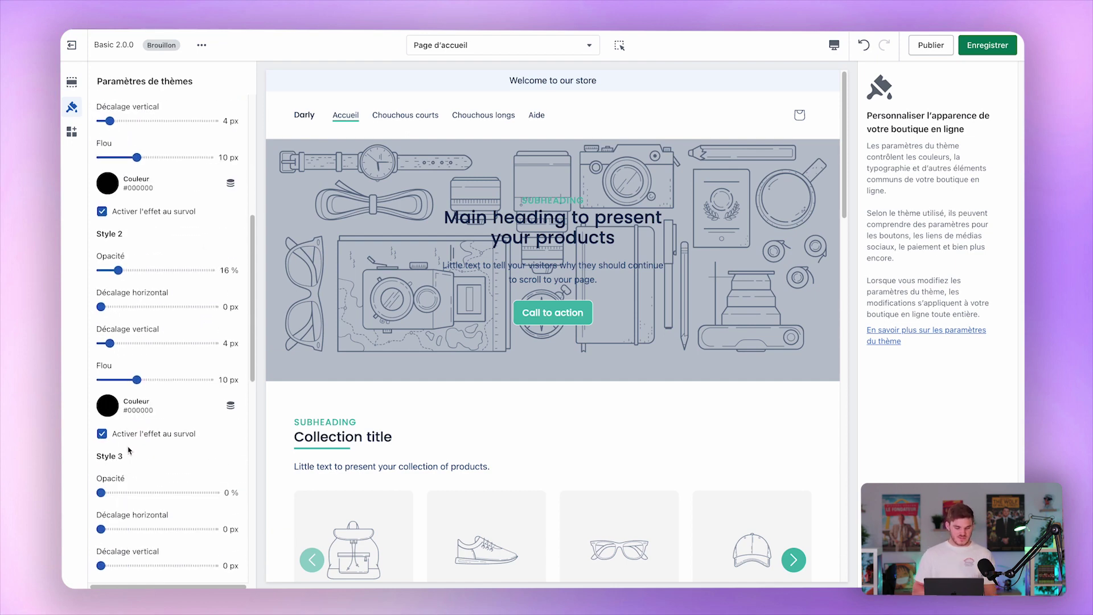
{"action": "scroll", "coordinate": [129, 451], "scroll_direction": "down", "scroll_amount": 10}
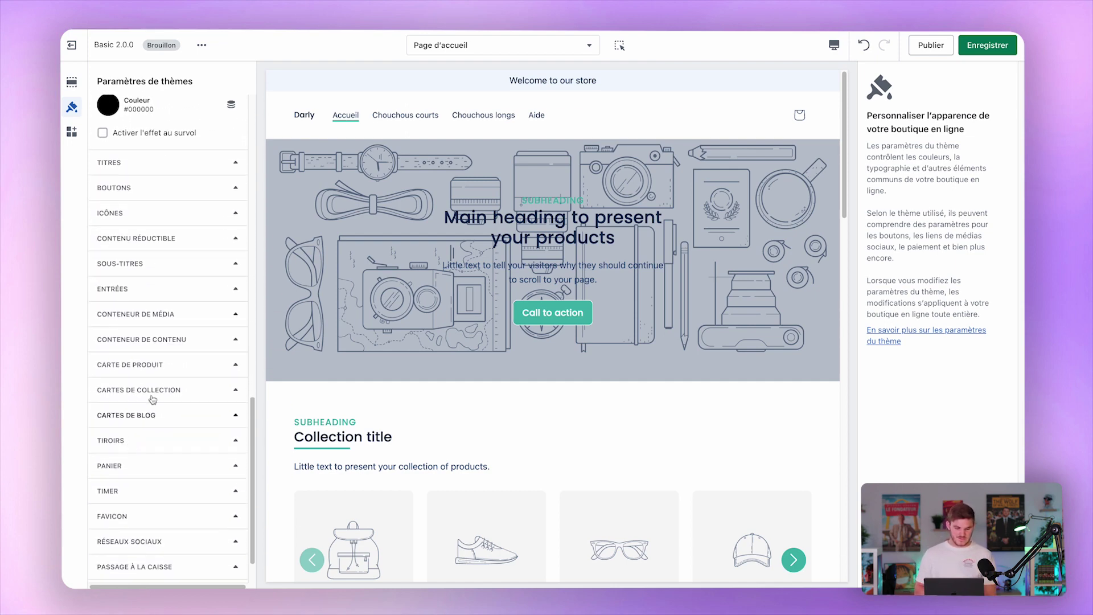
{"action": "left_click", "coordinate": [188, 213]}
{"action": "scroll", "coordinate": [189, 214], "scroll_direction": "down", "scroll_amount": 3}
{"action": "scroll", "coordinate": [189, 214], "scroll_direction": "up", "scroll_amount": 7}
{"action": "scroll", "coordinate": [189, 214], "scroll_direction": "up", "scroll_amount": 3}
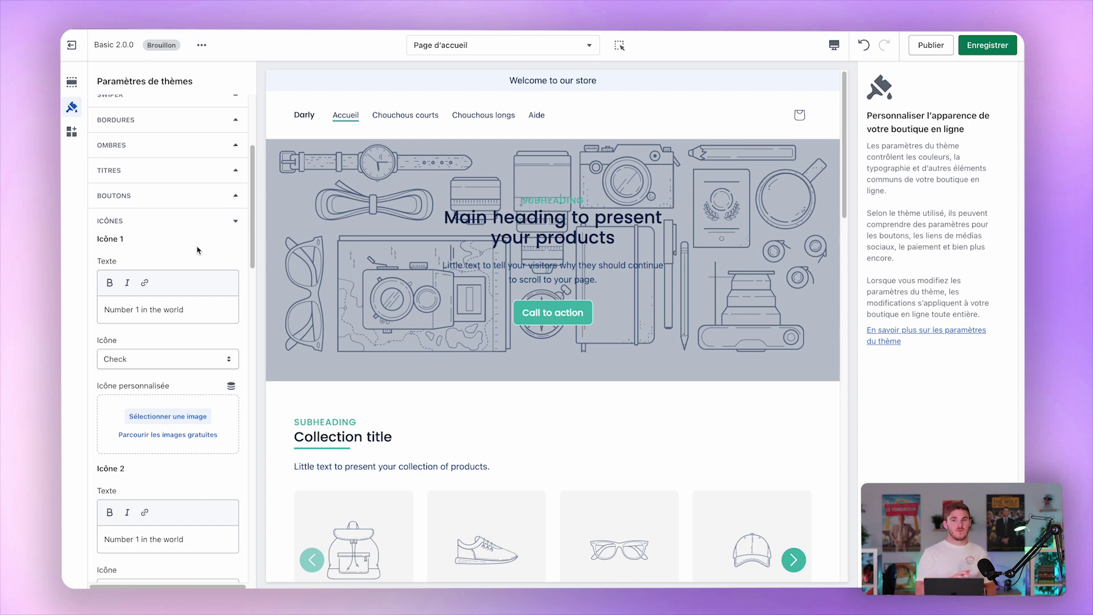
Collapse Icônes and browse Contenu réductible, Sous-titres and Entrées settings.
{"action": "left_click", "coordinate": [197, 220]}
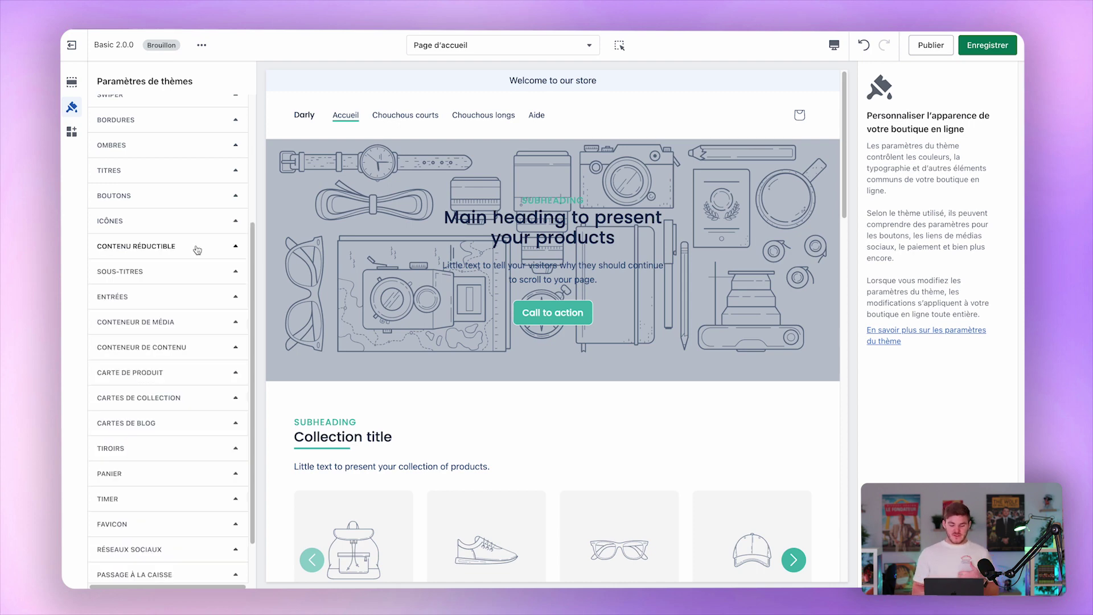
{"action": "left_click", "coordinate": [197, 248]}
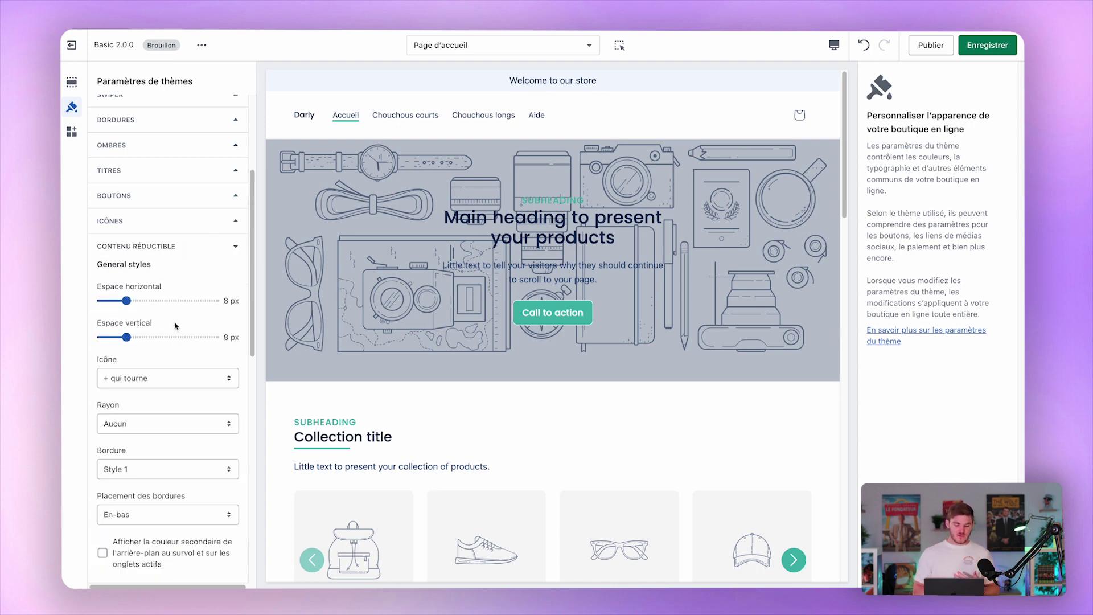
{"action": "left_click", "coordinate": [186, 248]}
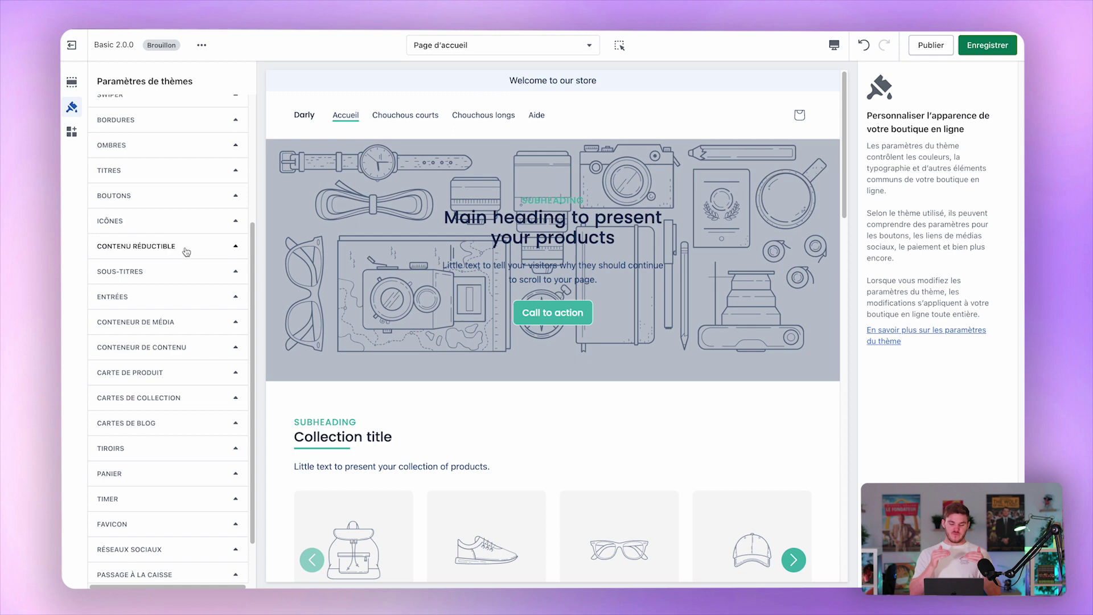
{"action": "left_click", "coordinate": [178, 271]}
{"action": "scroll", "coordinate": [182, 268], "scroll_direction": "down", "scroll_amount": 1}
{"action": "left_click", "coordinate": [188, 259]}
{"action": "left_click", "coordinate": [189, 285]}
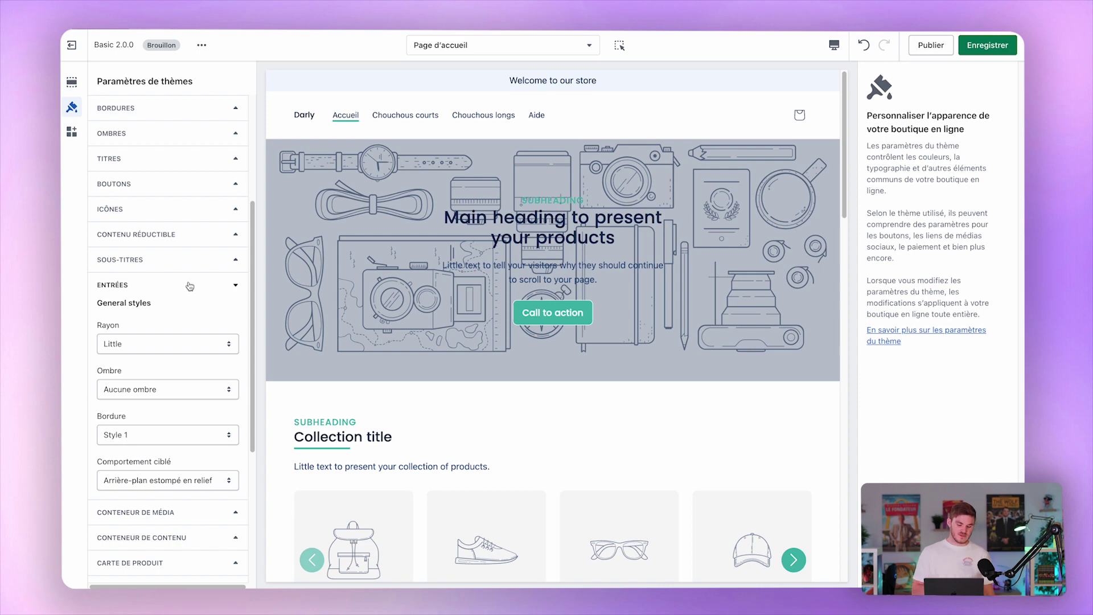
{"action": "left_click", "coordinate": [189, 284]}
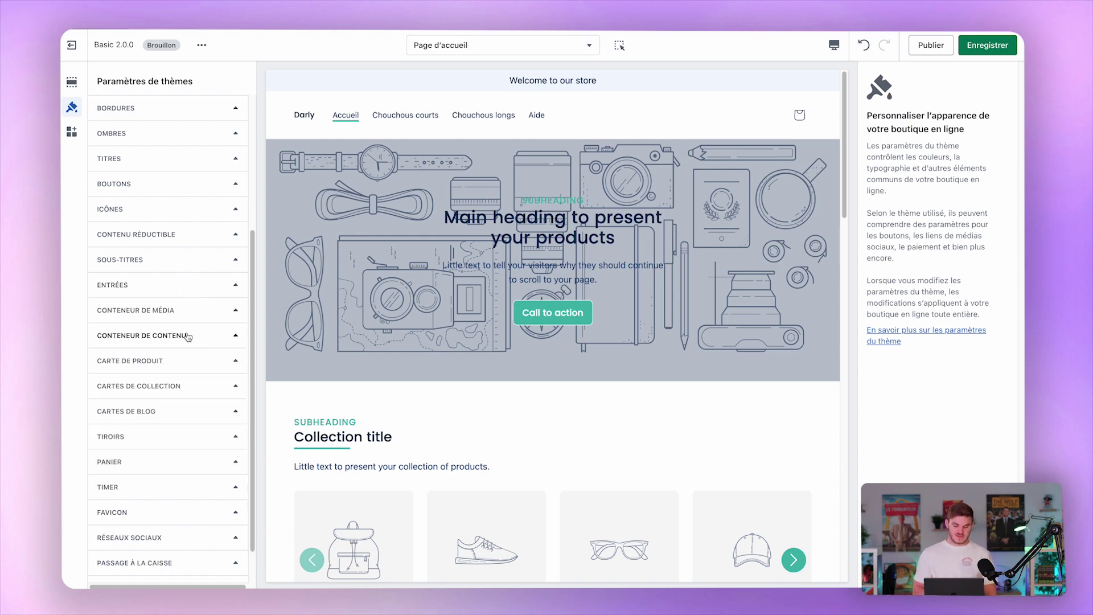
Set the Conteneur de média shadow to Style 1.
{"action": "left_click", "coordinate": [223, 315]}
{"action": "scroll", "coordinate": [364, 270], "scroll_direction": "down", "scroll_amount": 7}
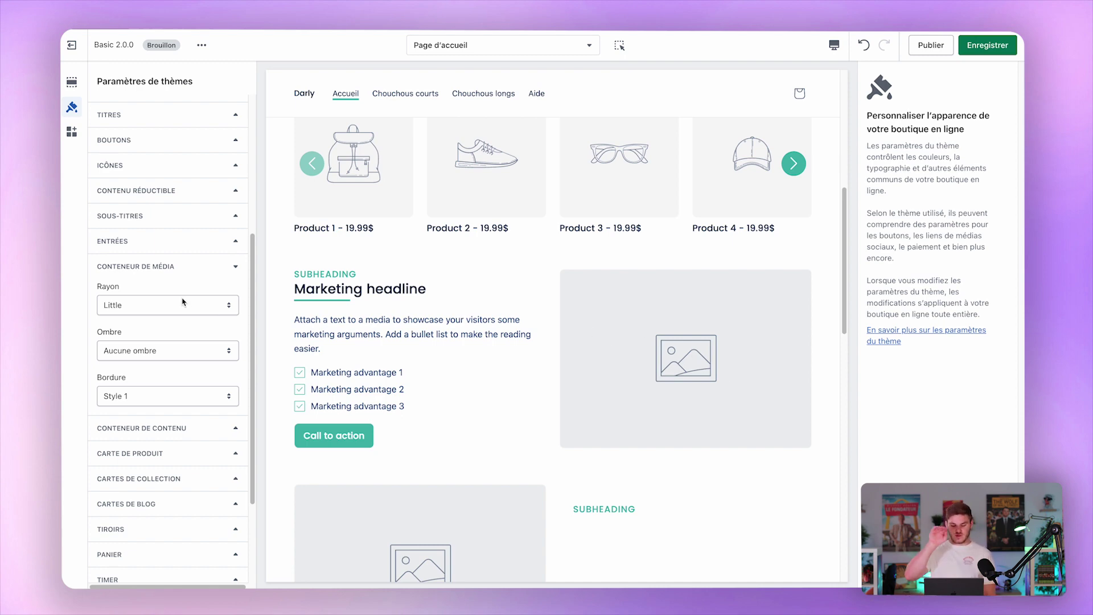
{"action": "left_click", "coordinate": [194, 347]}
{"action": "left_click", "coordinate": [205, 360]}
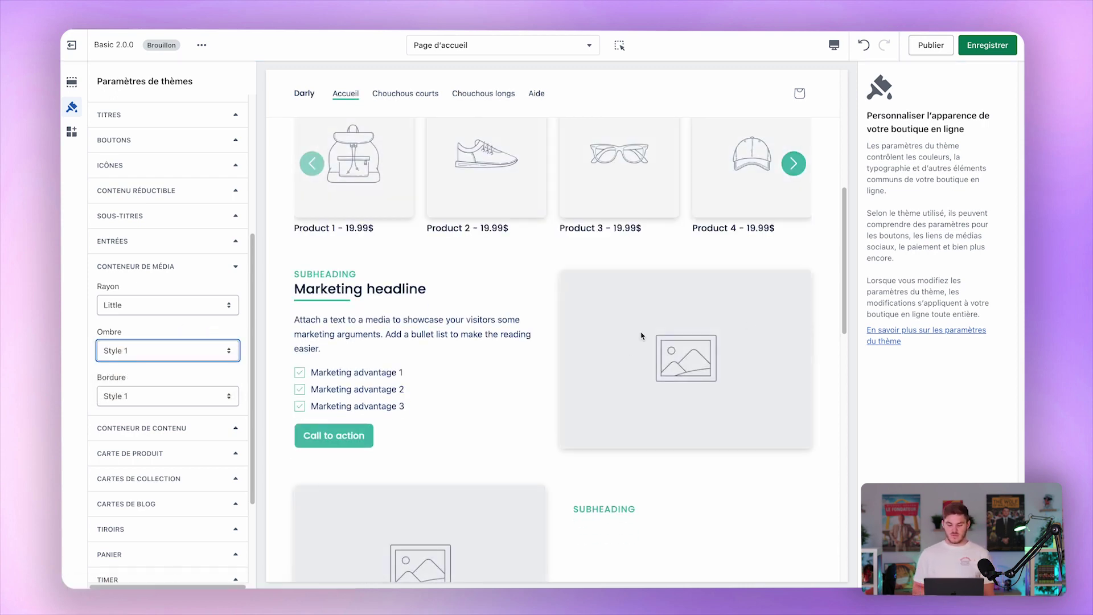
{"action": "scroll", "coordinate": [519, 427], "scroll_direction": "down", "scroll_amount": 10}
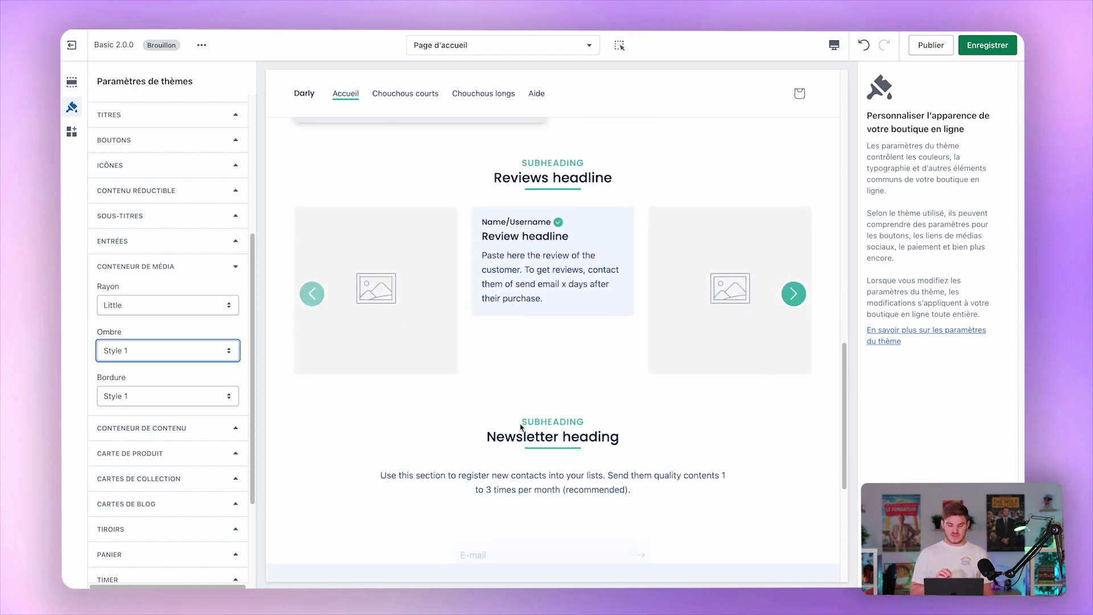
{"action": "scroll", "coordinate": [520, 427], "scroll_direction": "up", "scroll_amount": 10}
{"action": "scroll", "coordinate": [415, 377], "scroll_direction": "down", "scroll_amount": 2}
Look over the content container settings, then expand Carte de produit.
{"action": "left_click", "coordinate": [187, 430]}
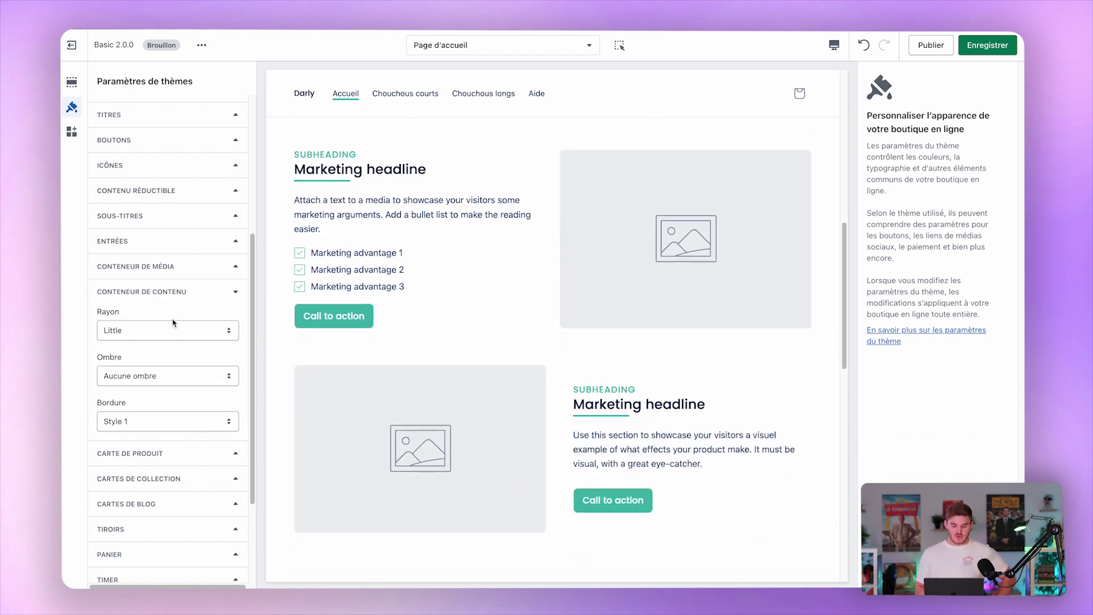
{"action": "scroll", "coordinate": [572, 255], "scroll_direction": "up", "scroll_amount": 5}
{"action": "scroll", "coordinate": [572, 254], "scroll_direction": "down", "scroll_amount": 6}
{"action": "scroll", "coordinate": [572, 255], "scroll_direction": "down", "scroll_amount": 8}
{"action": "scroll", "coordinate": [572, 254], "scroll_direction": "up", "scroll_amount": 3}
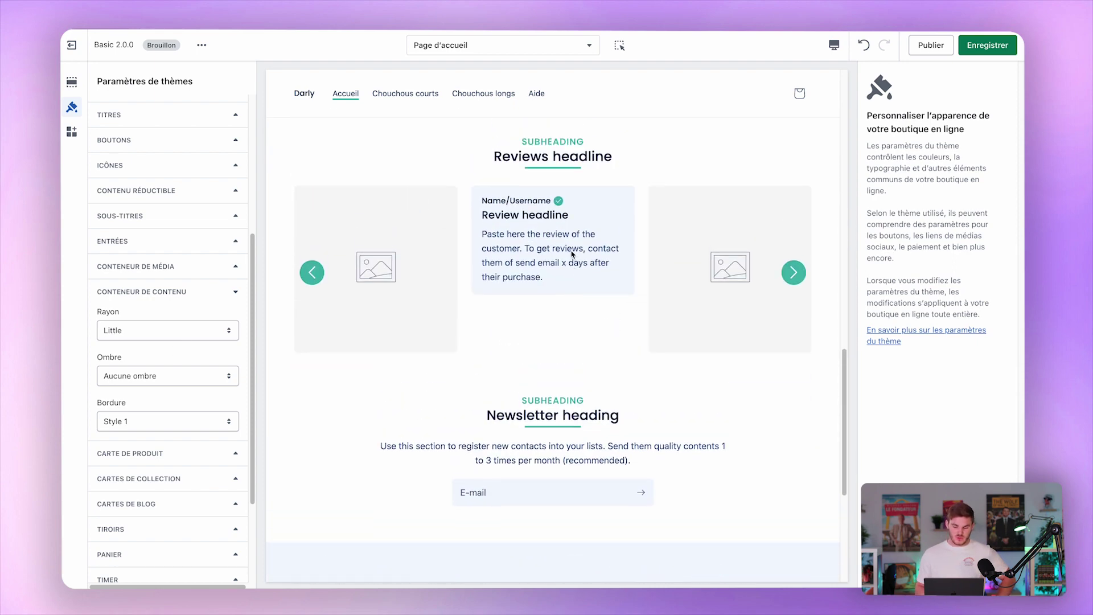
{"action": "scroll", "coordinate": [572, 254], "scroll_direction": "down", "scroll_amount": 3}
{"action": "scroll", "coordinate": [572, 254], "scroll_direction": "down", "scroll_amount": 3}
{"action": "scroll", "coordinate": [572, 255], "scroll_direction": "up", "scroll_amount": 7}
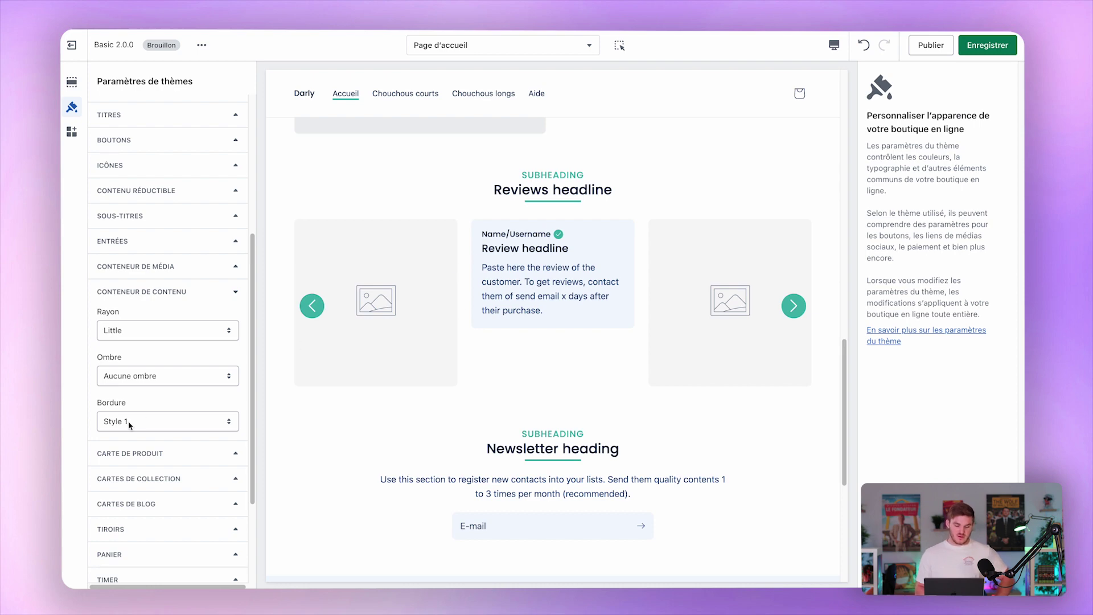
{"action": "scroll", "coordinate": [134, 421], "scroll_direction": "down", "scroll_amount": 3}
{"action": "left_click", "coordinate": [220, 314]}
{"action": "scroll", "coordinate": [341, 228], "scroll_direction": "up", "scroll_amount": 2}
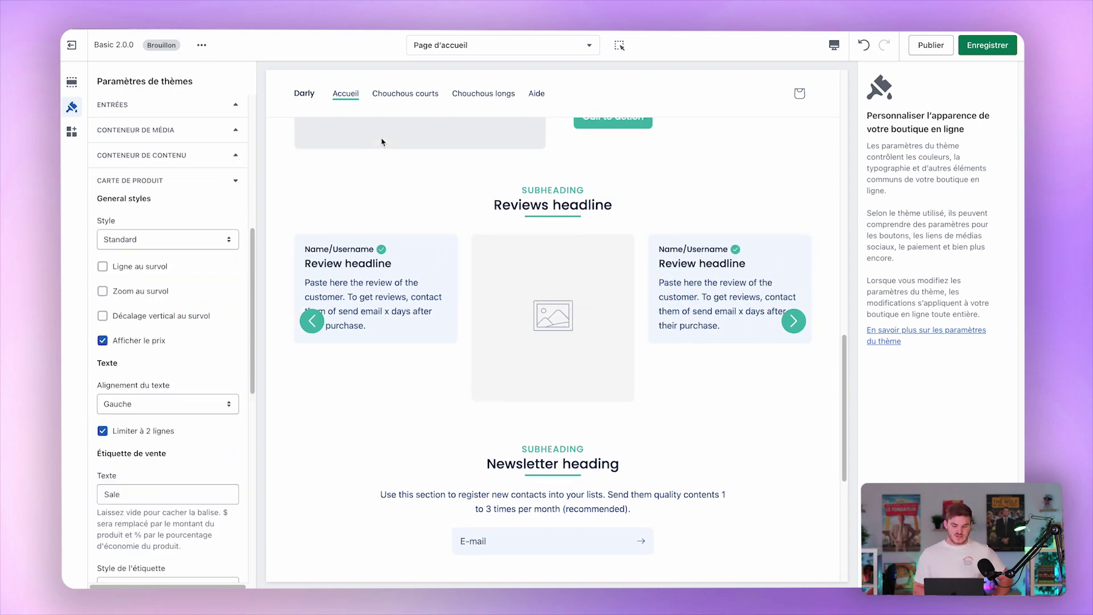
{"action": "left_click", "coordinate": [421, 94]}
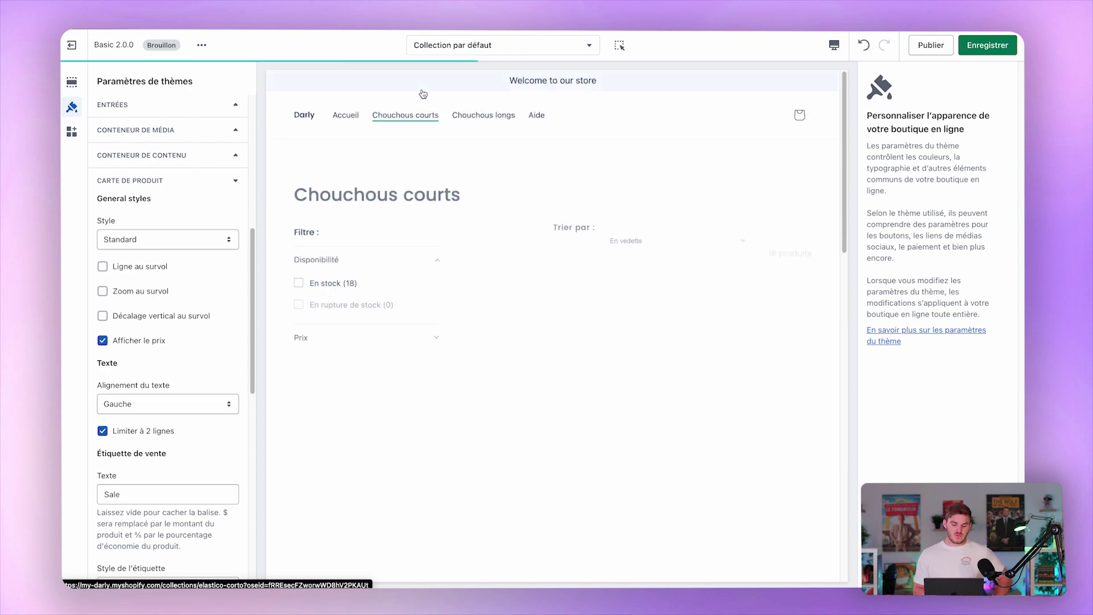
{"action": "left_click", "coordinate": [168, 239]}
{"action": "left_click", "coordinate": [162, 253]}
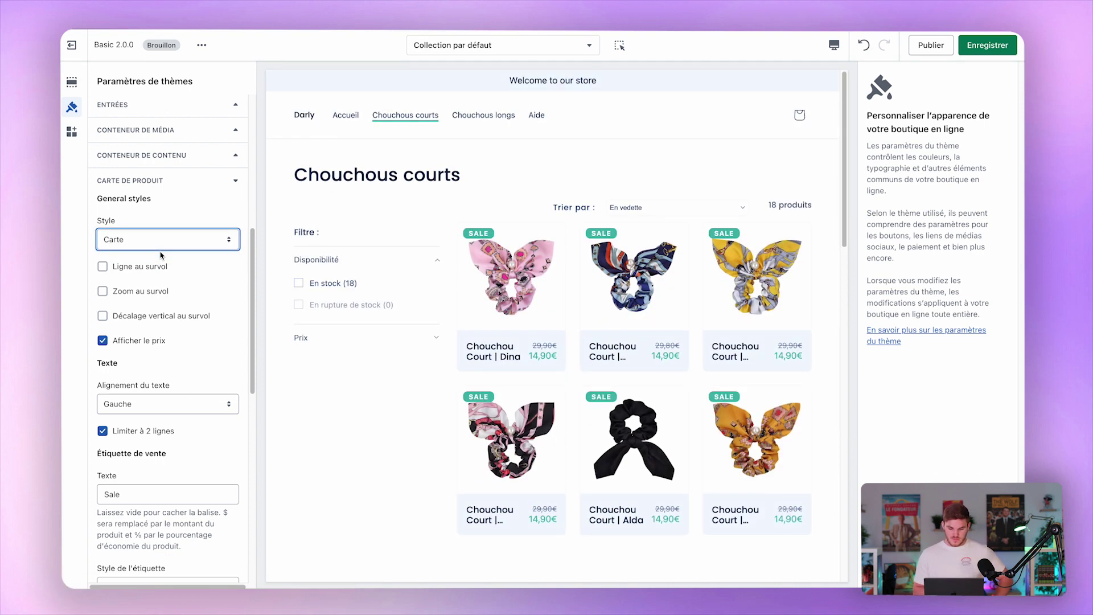
{"action": "left_click", "coordinate": [146, 267]}
{"action": "left_click", "coordinate": [160, 291]}
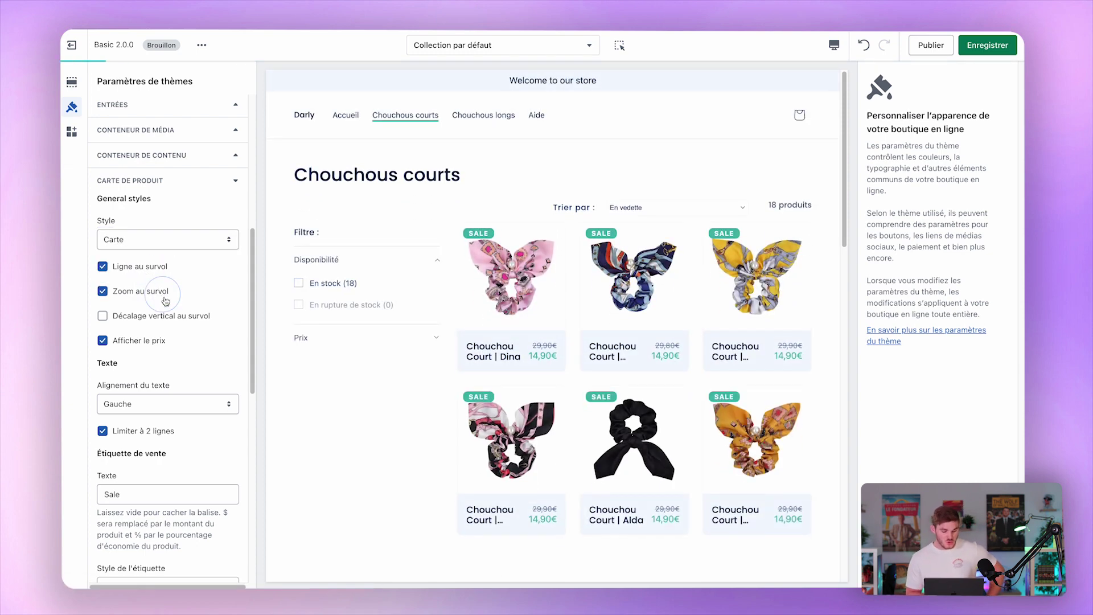
{"action": "left_click", "coordinate": [184, 317]}
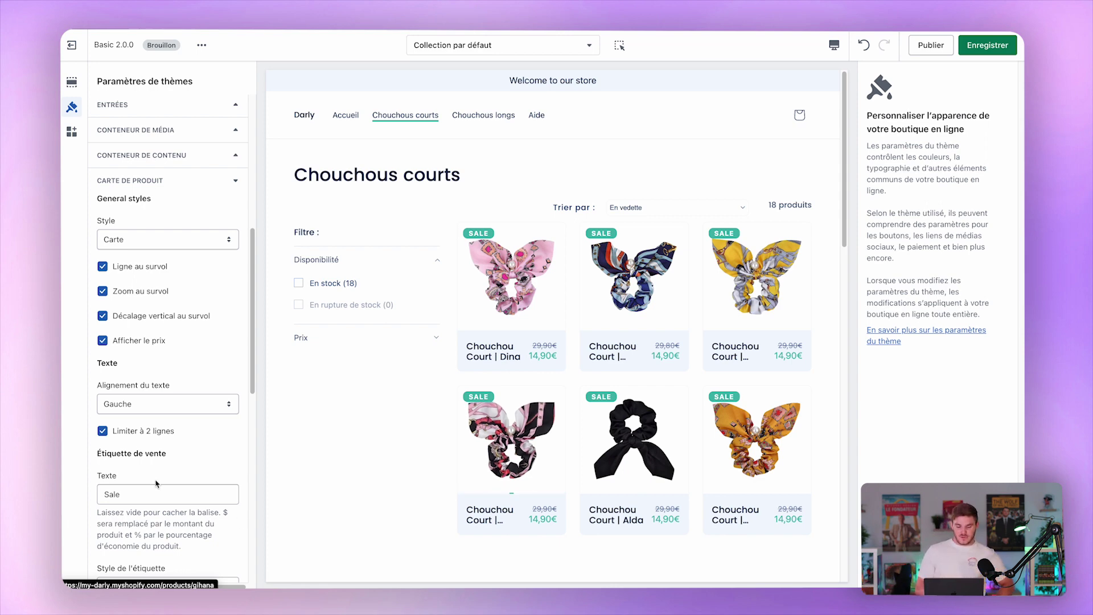
{"action": "scroll", "coordinate": [196, 333], "scroll_direction": "down", "scroll_amount": 3}
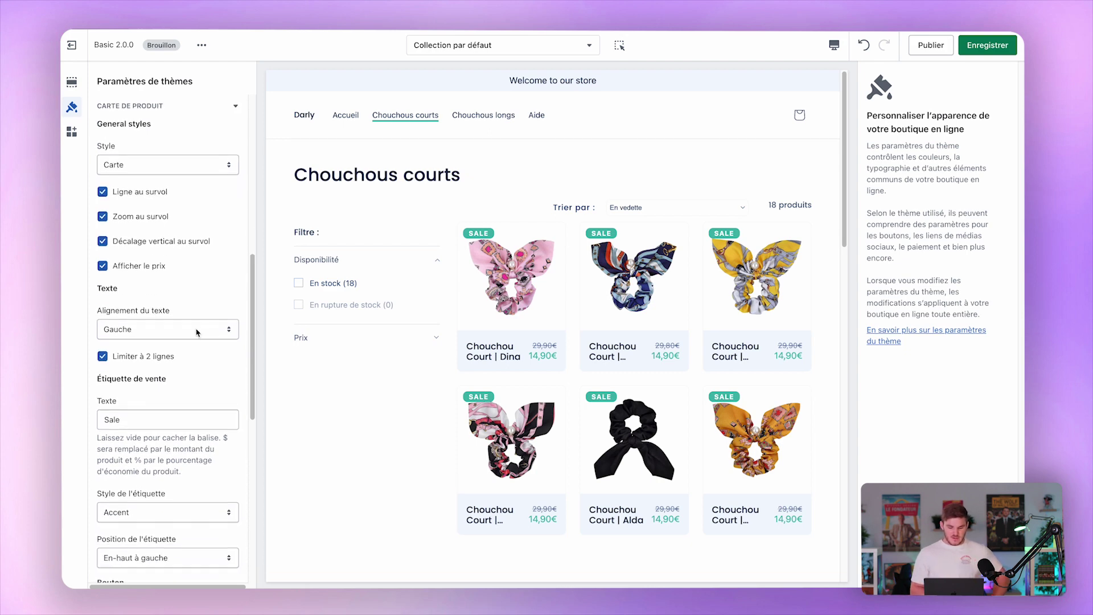
{"action": "left_click", "coordinate": [164, 163]}
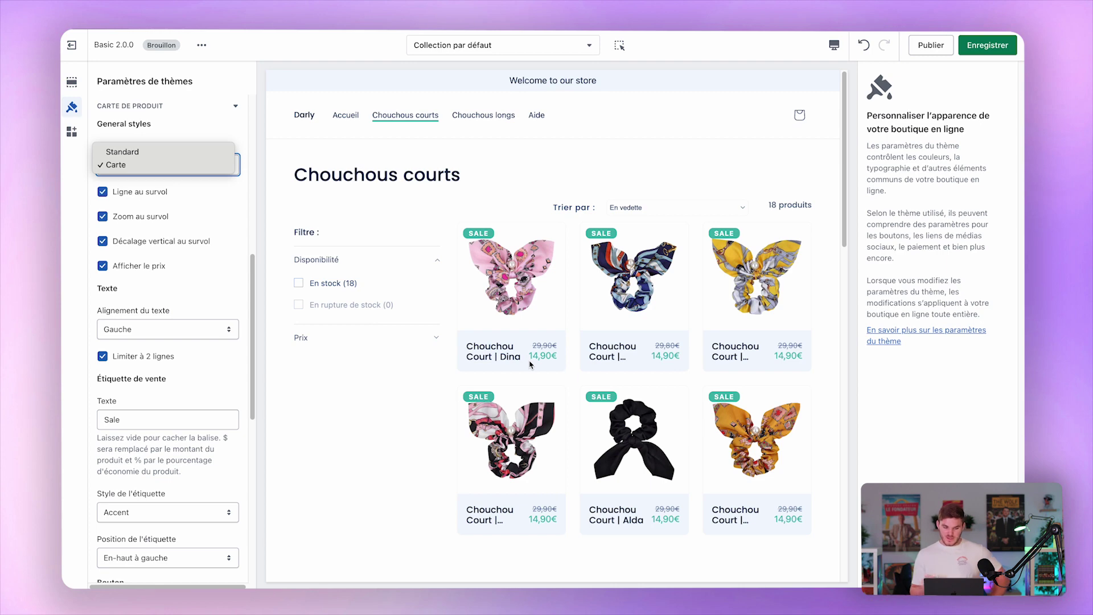
{"action": "left_click", "coordinate": [132, 150]}
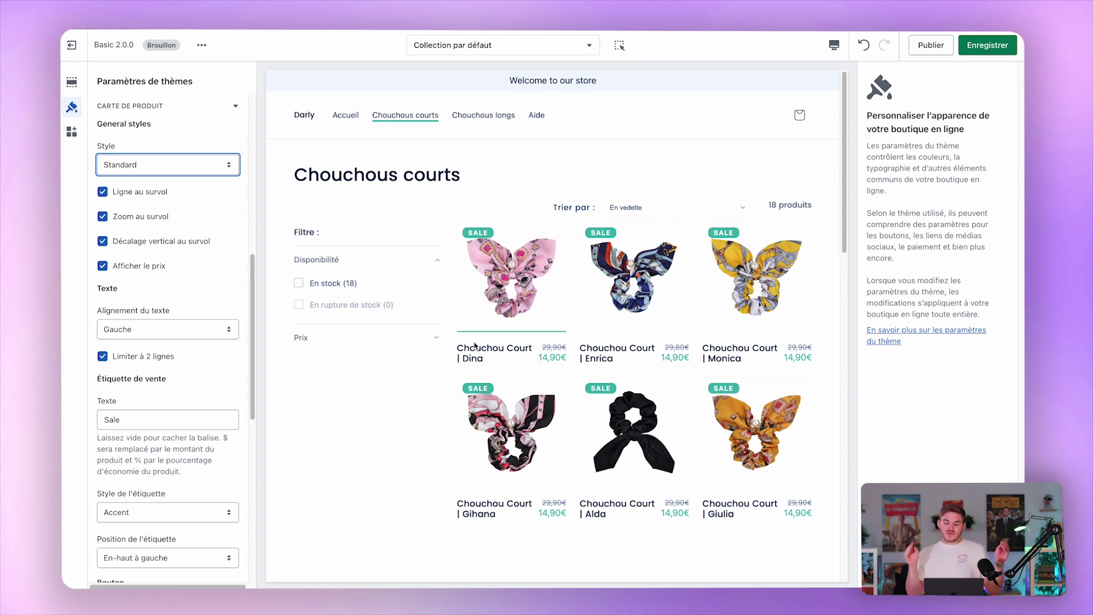
{"action": "scroll", "coordinate": [191, 199], "scroll_direction": "down", "scroll_amount": 5}
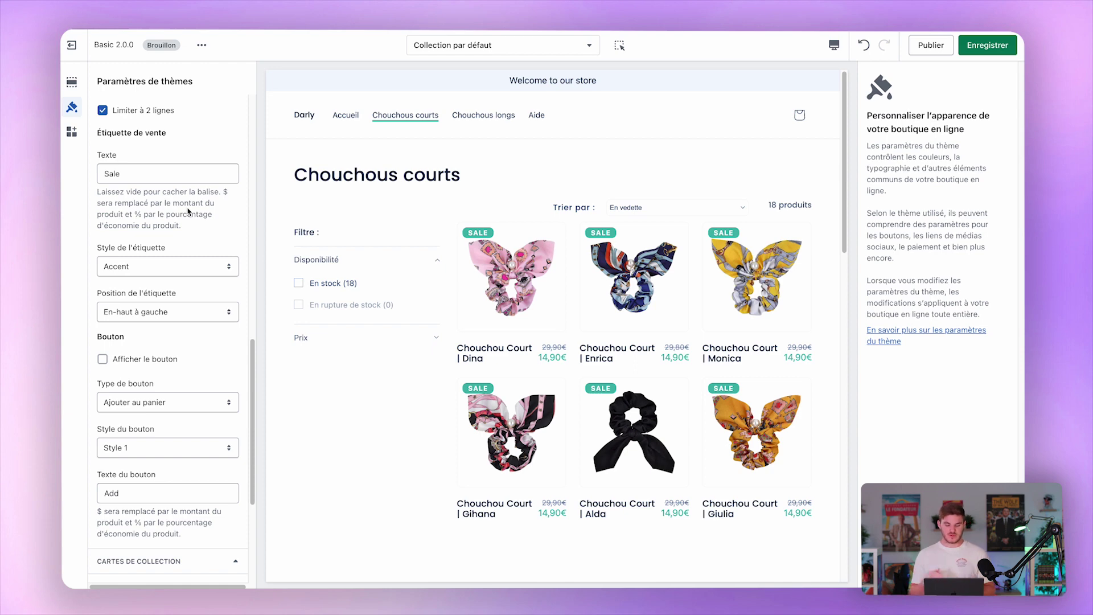
{"action": "scroll", "coordinate": [189, 211], "scroll_direction": "down", "scroll_amount": 2}
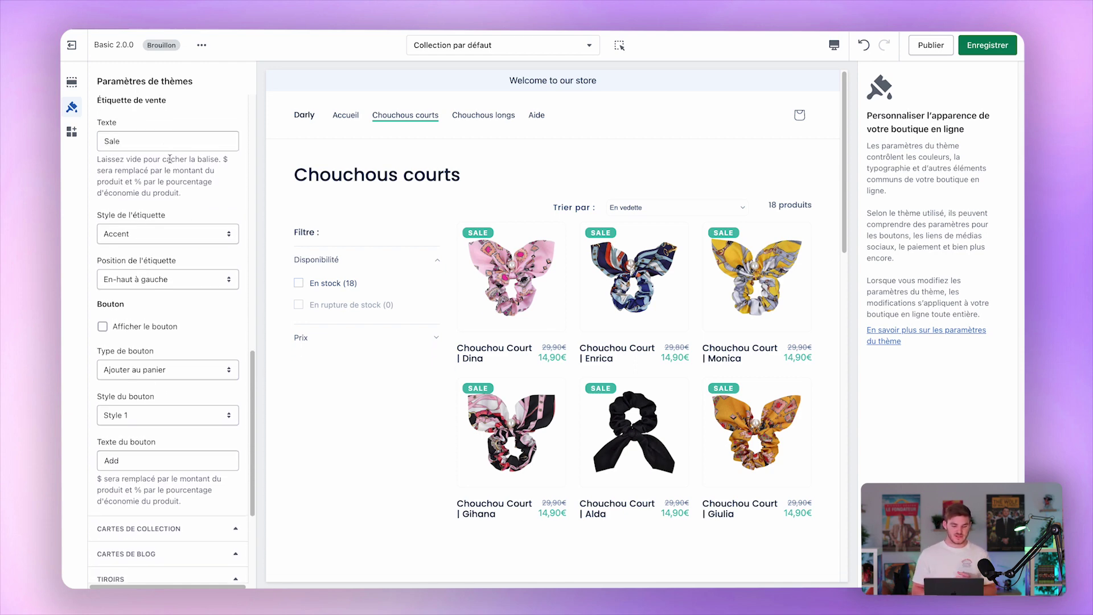
{"action": "left_click", "coordinate": [166, 139]}
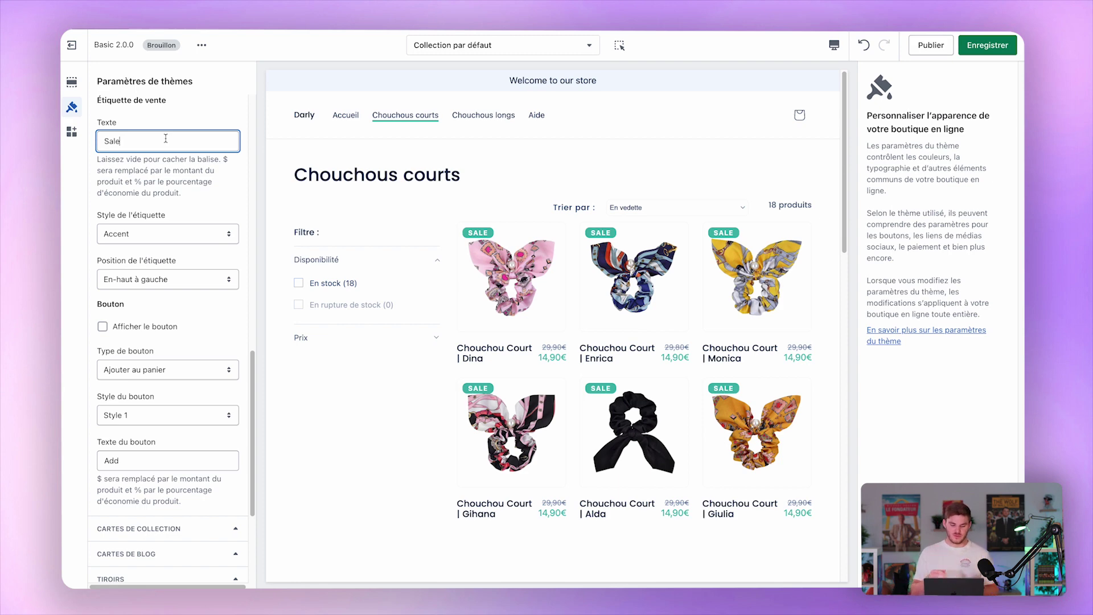
{"action": "type", "text": "$"}
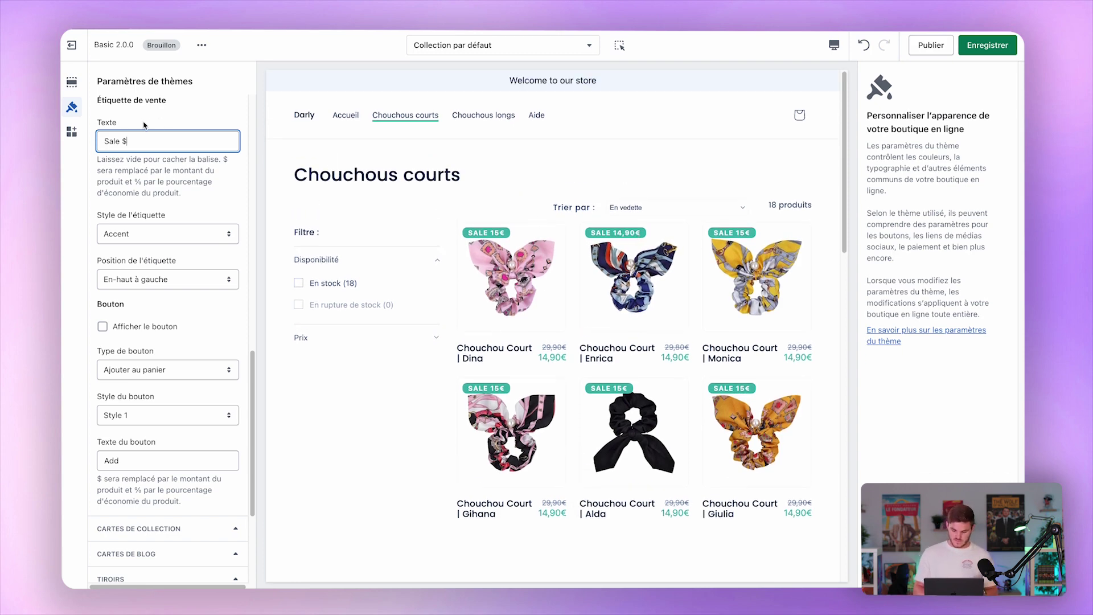
{"action": "key", "text": "alt+BackSpace"}
{"action": "type", "text": "$"}
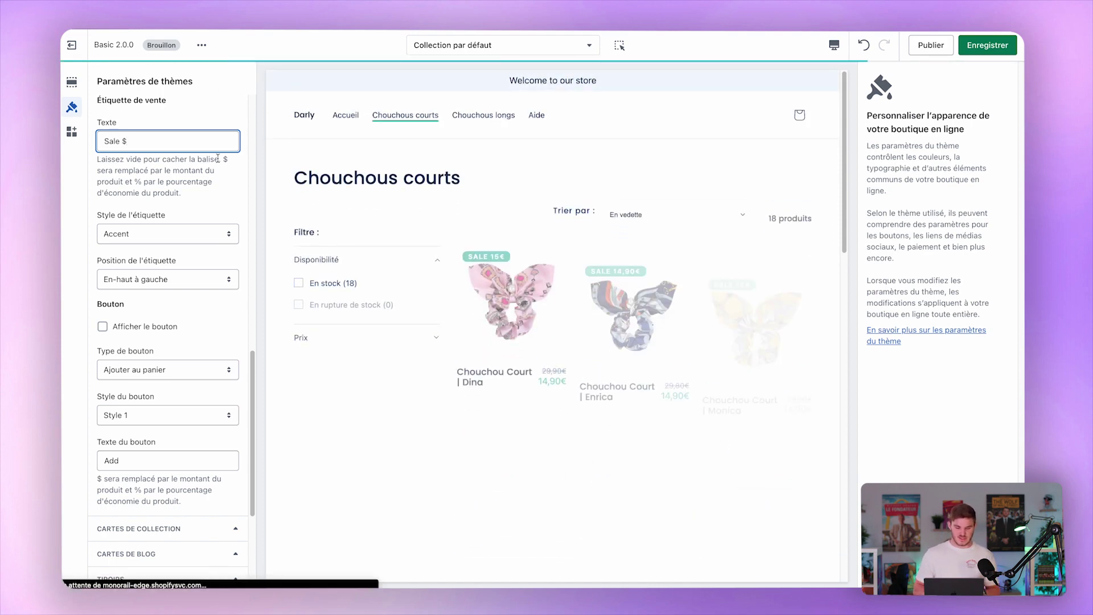
{"action": "key", "text": "BackSpace"}
{"action": "type", "text": "%"}
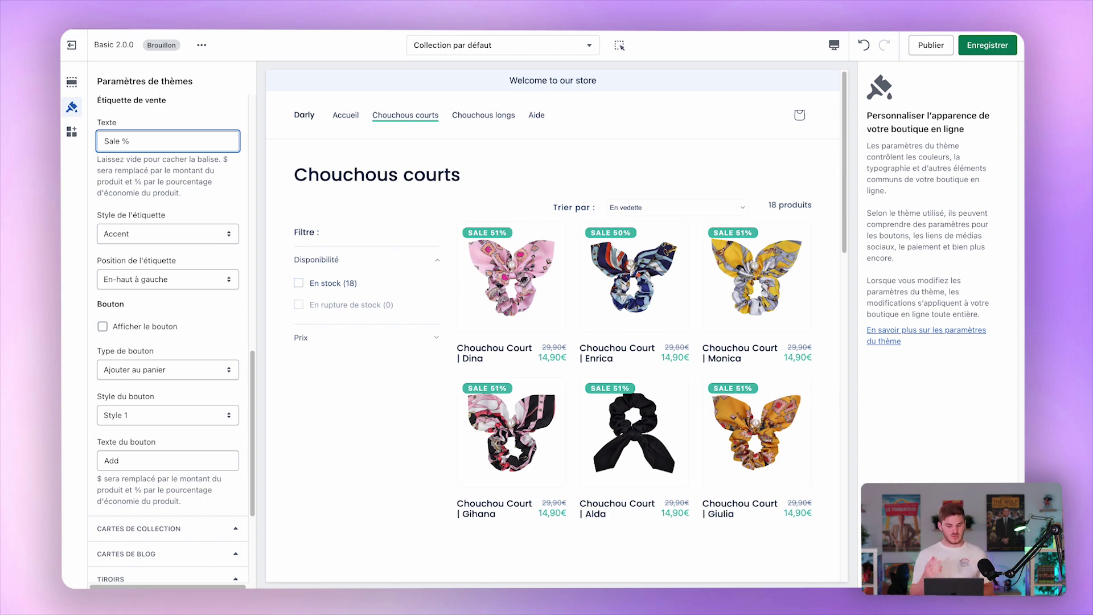
{"action": "left_click", "coordinate": [129, 193]}
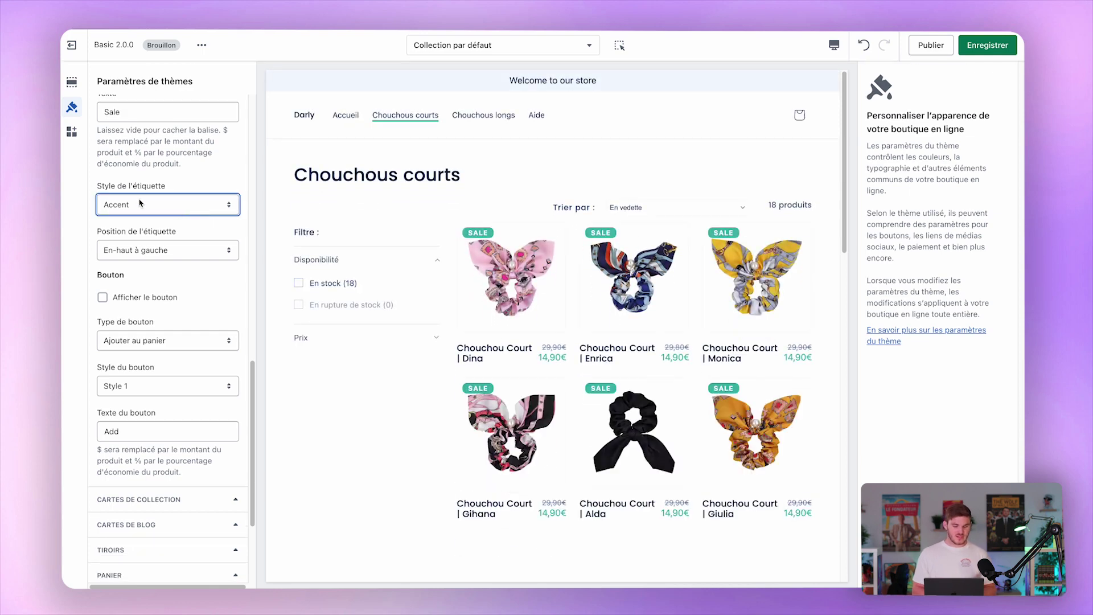
Turn on the product card button as an 'Ajouter au panier' button in Style 1.
{"action": "scroll", "coordinate": [148, 269], "scroll_direction": "down", "scroll_amount": 2}
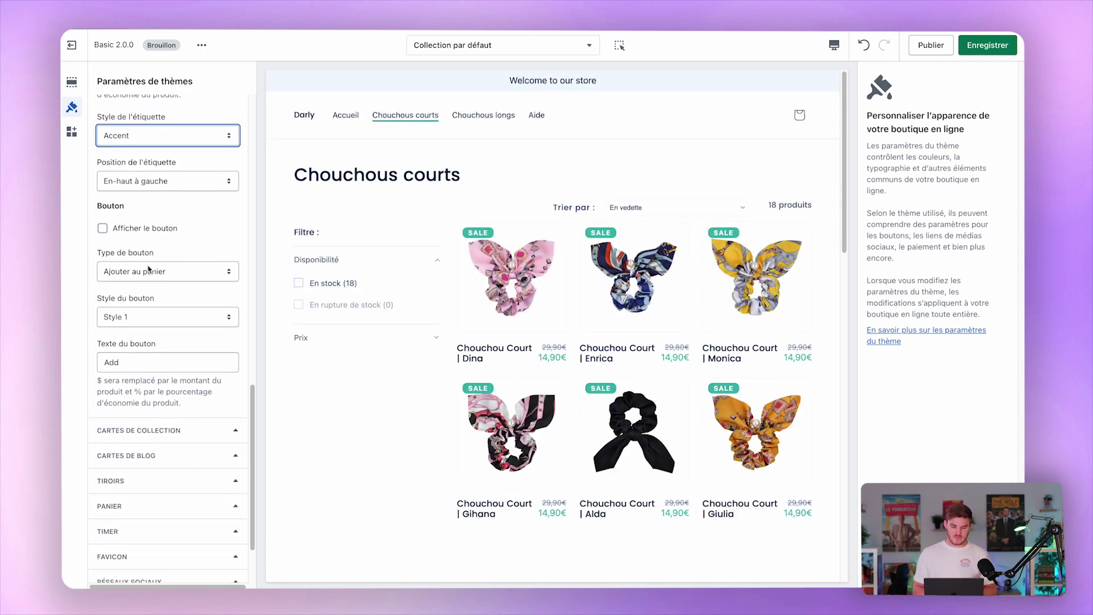
{"action": "scroll", "coordinate": [148, 269], "scroll_direction": "down", "scroll_amount": 1}
{"action": "left_click", "coordinate": [143, 192]}
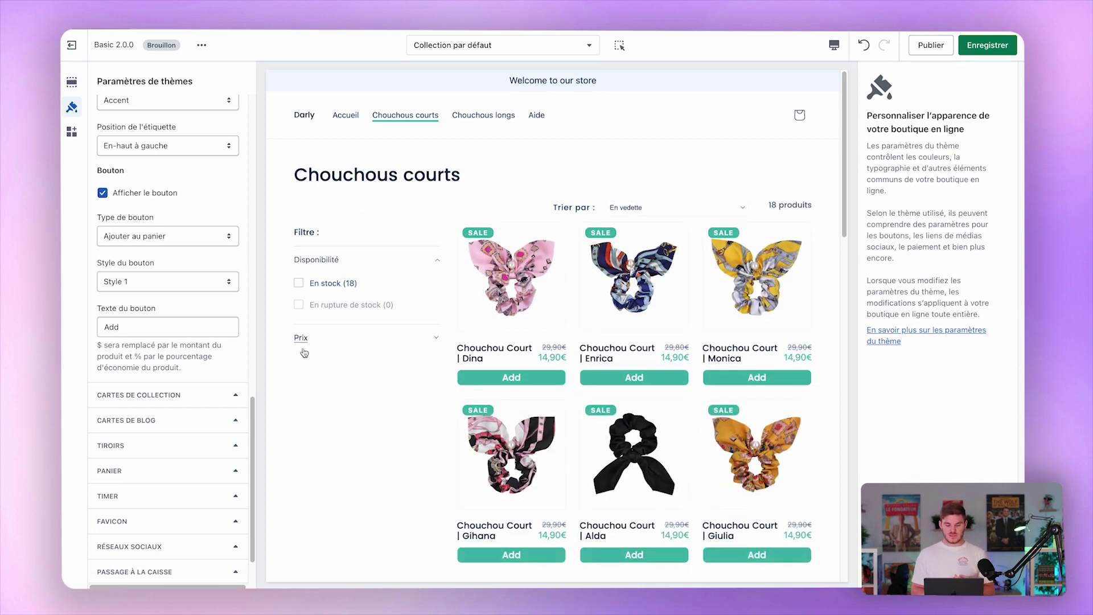
{"action": "left_click", "coordinate": [164, 235]}
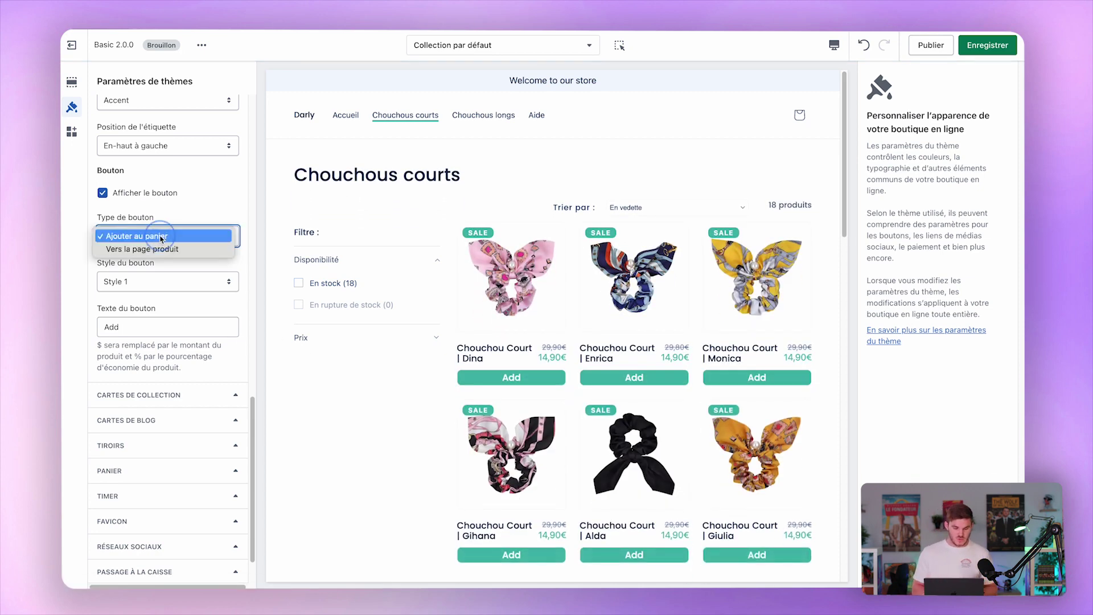
{"action": "left_click", "coordinate": [137, 263]}
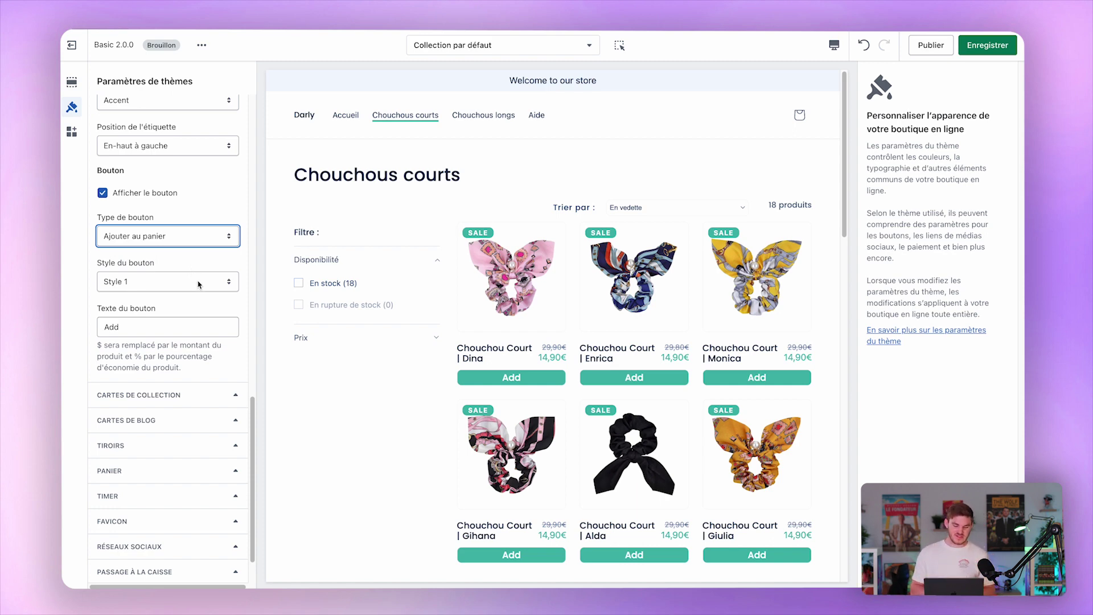
{"action": "left_click", "coordinate": [199, 282]}
{"action": "left_click", "coordinate": [198, 283]}
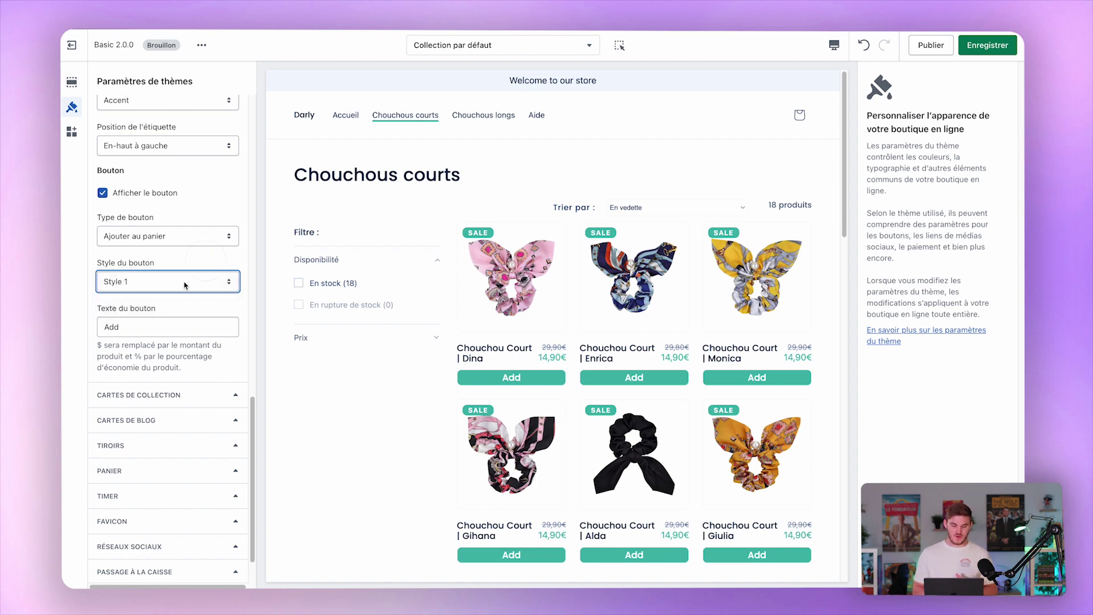
Keep the button label 'Add' and collapse the product card settings.
{"action": "double_click", "coordinate": [147, 327]}
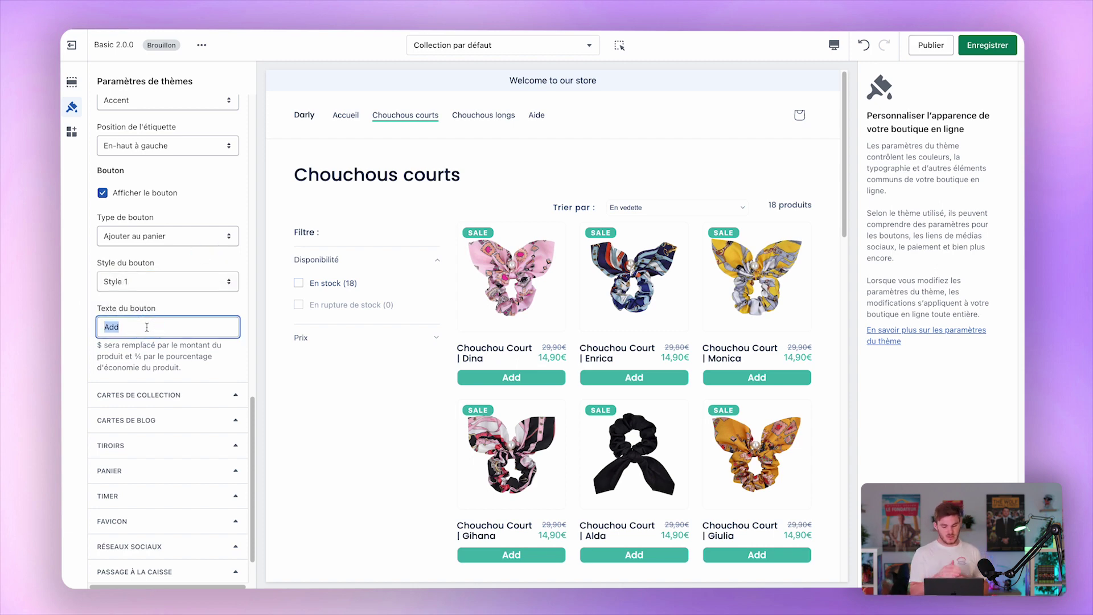
{"action": "left_click", "coordinate": [146, 327]}
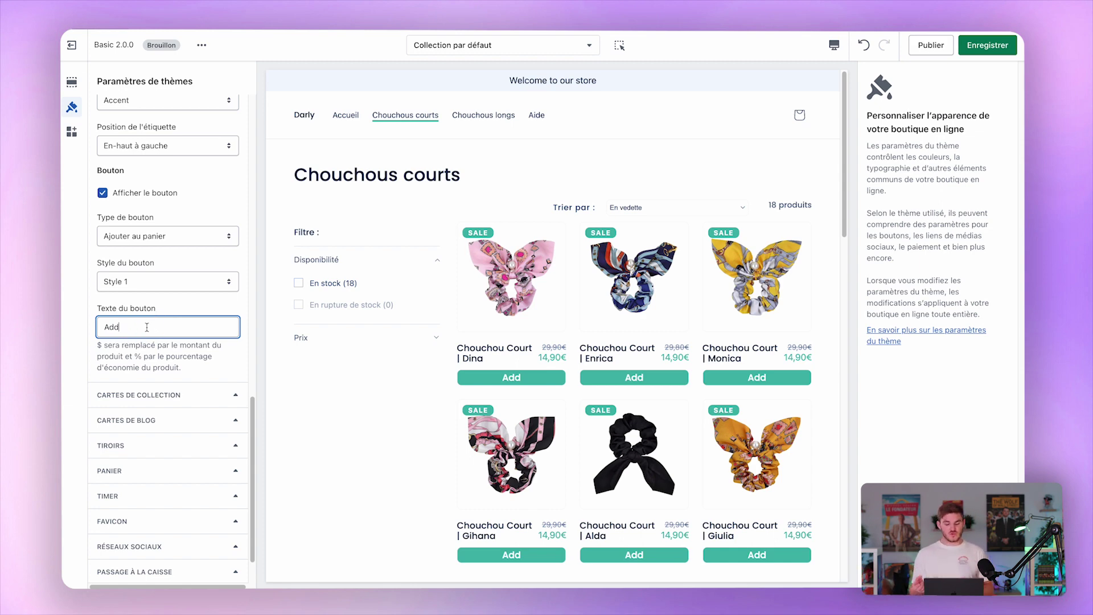
{"action": "left_click", "coordinate": [171, 307]}
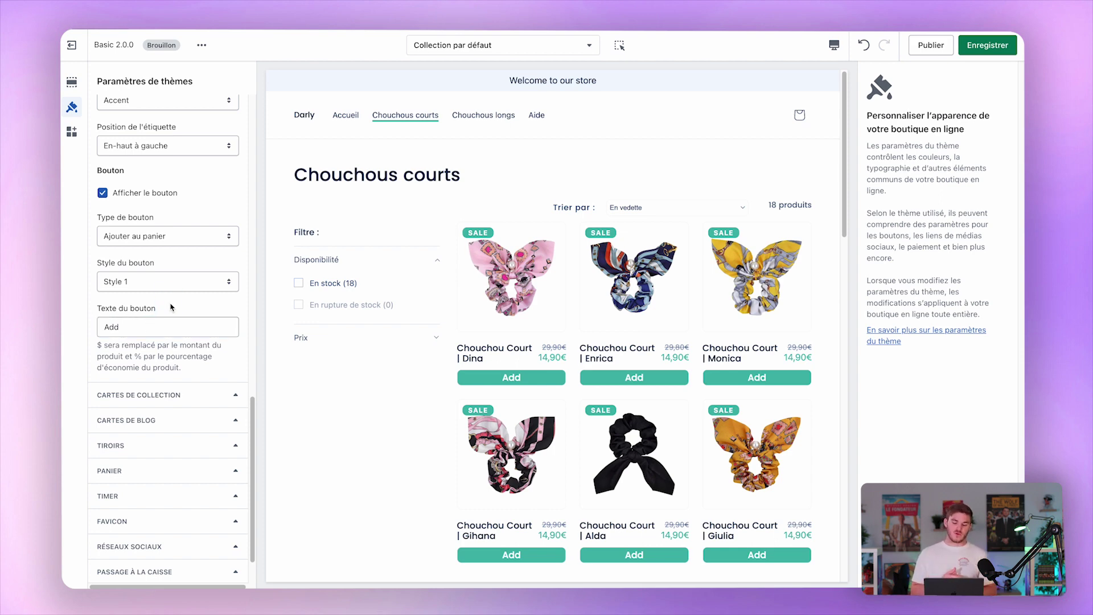
{"action": "scroll", "coordinate": [171, 308], "scroll_direction": "down", "scroll_amount": 2}
{"action": "left_click", "coordinate": [168, 350]}
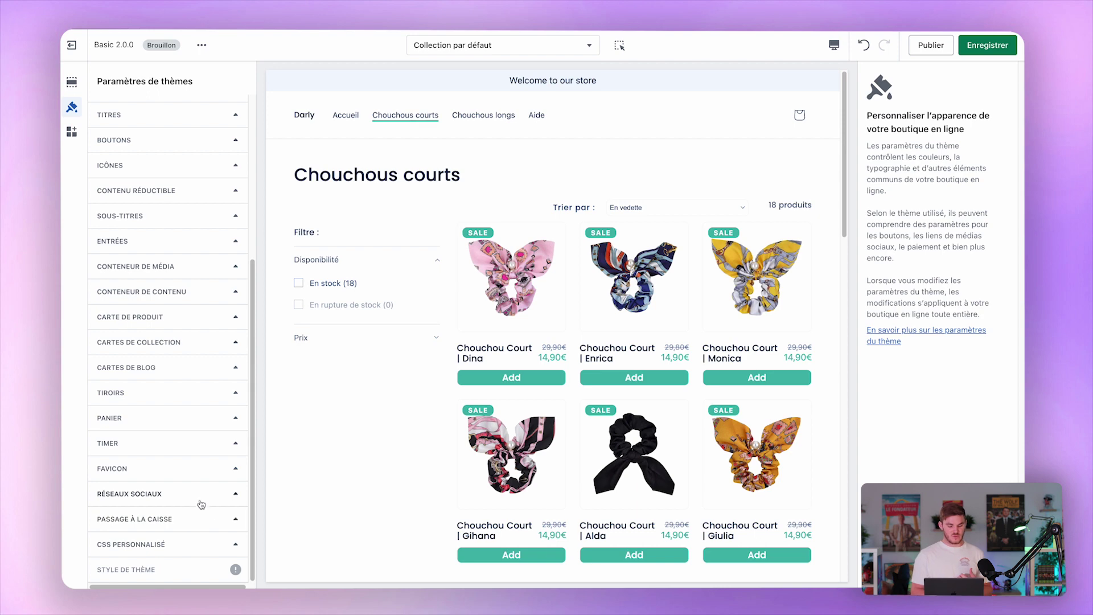
Pick the favicon image from the image library, searching the library for 'favicon'.
{"action": "left_click", "coordinate": [176, 478]}
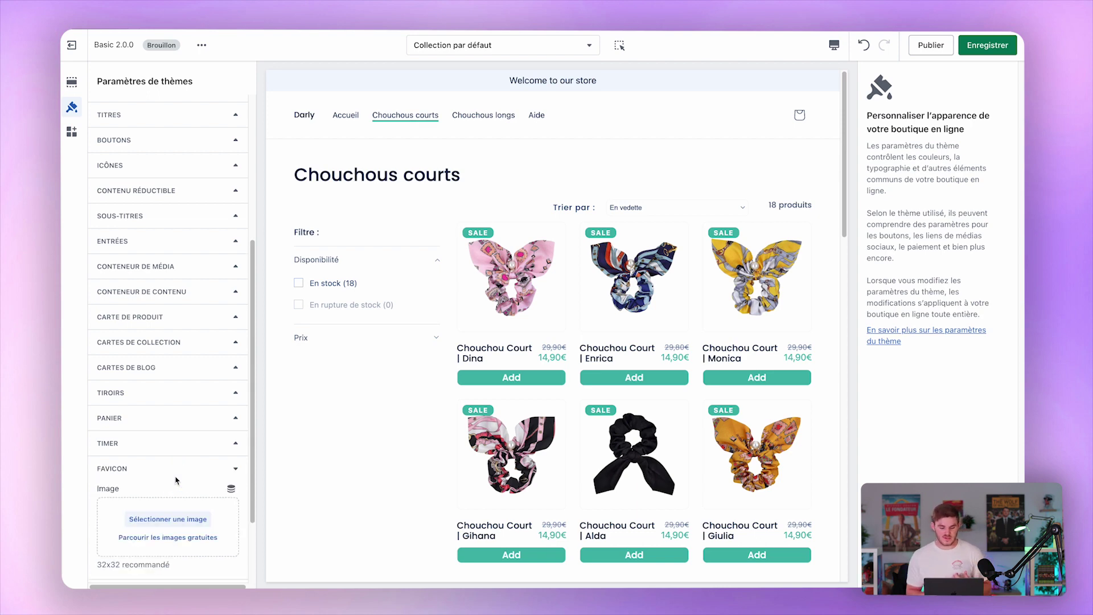
{"action": "scroll", "coordinate": [176, 480], "scroll_direction": "down", "scroll_amount": 3}
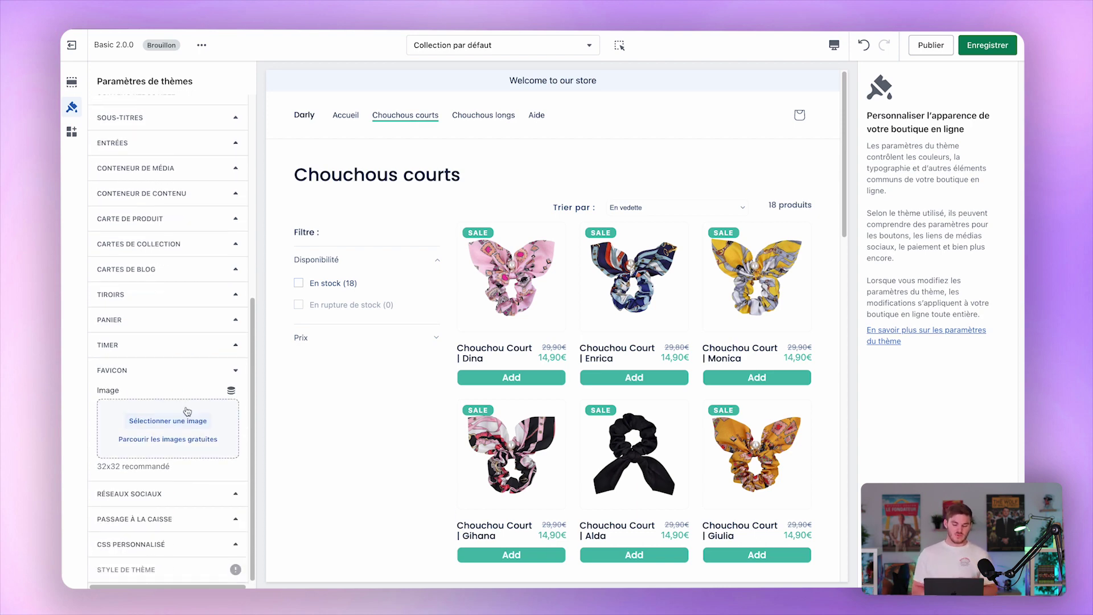
{"action": "left_click", "coordinate": [173, 421]}
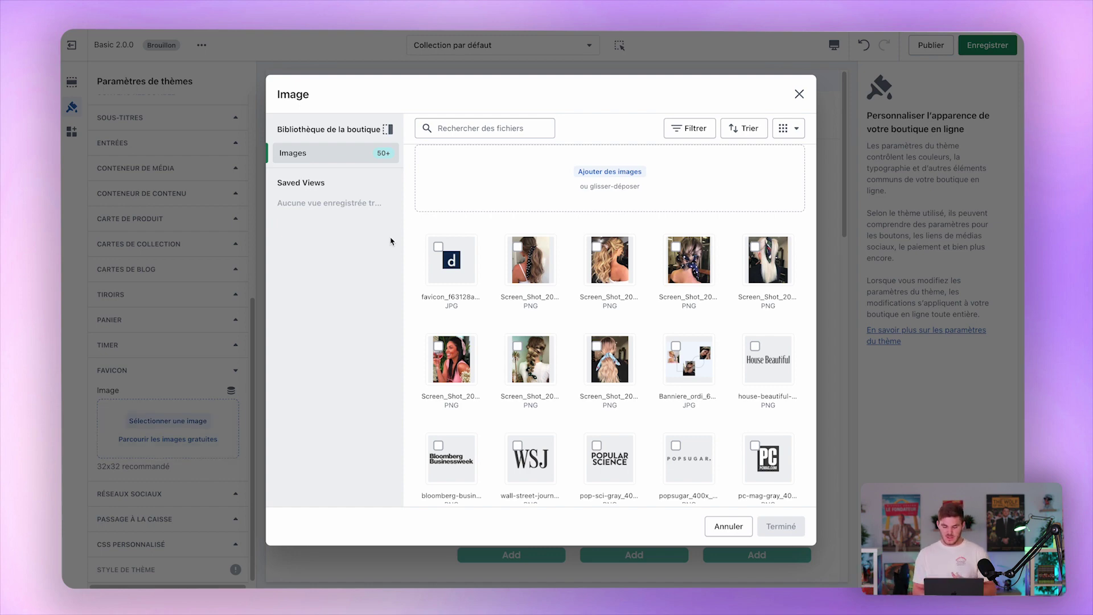
{"action": "left_click", "coordinate": [441, 251]}
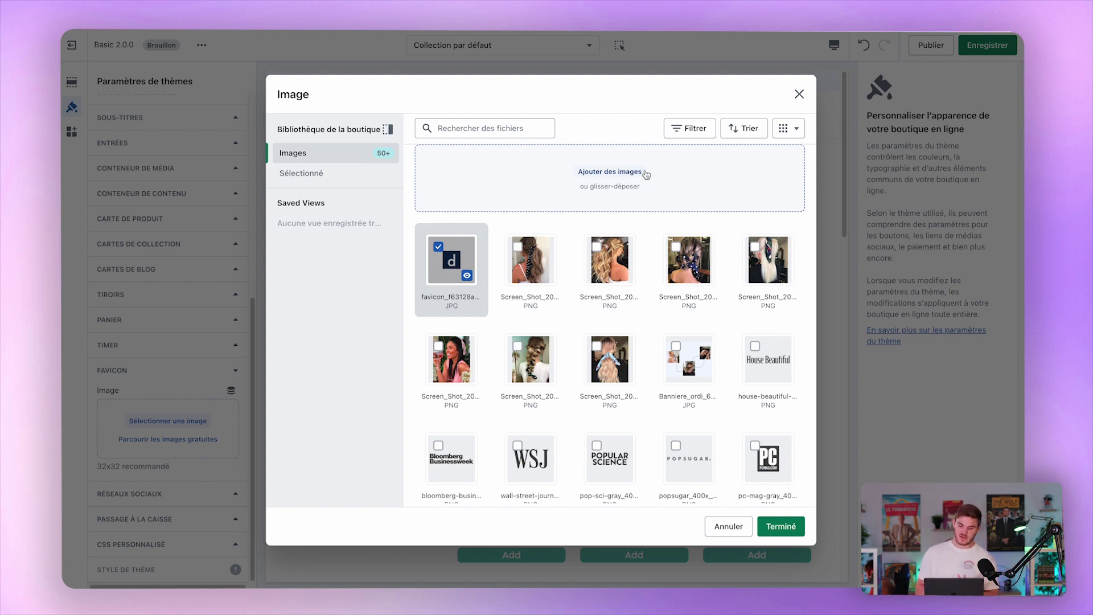
{"action": "left_click", "coordinate": [504, 123]}
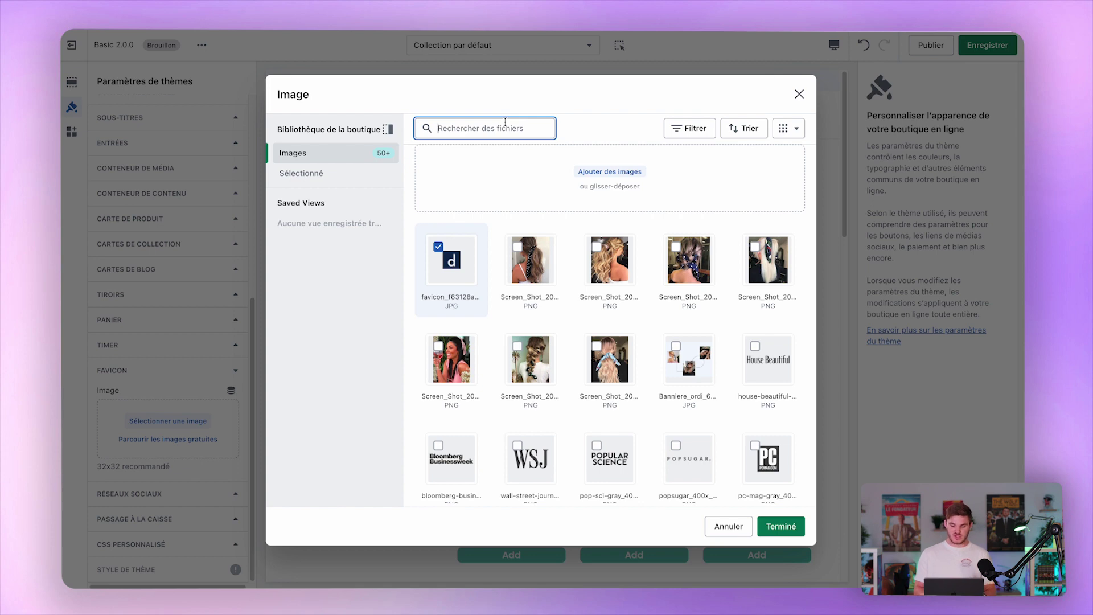
{"action": "type", "text": "favicon"}
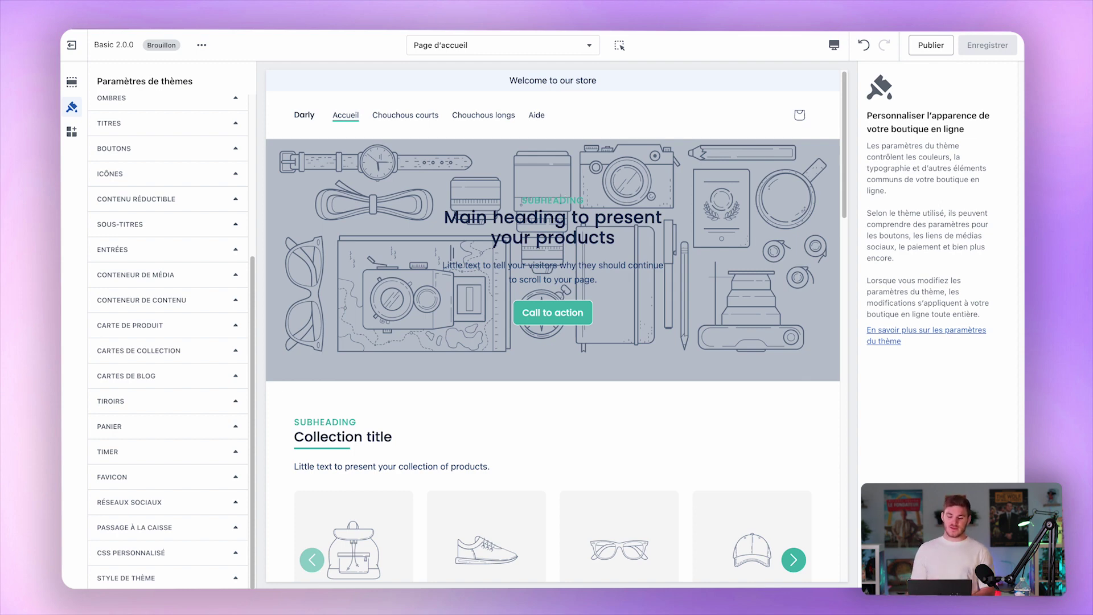
Open the 'Welcome to our store' announcement block in Barre d'annonce, keeping its text centred.
{"action": "left_click", "coordinate": [71, 83]}
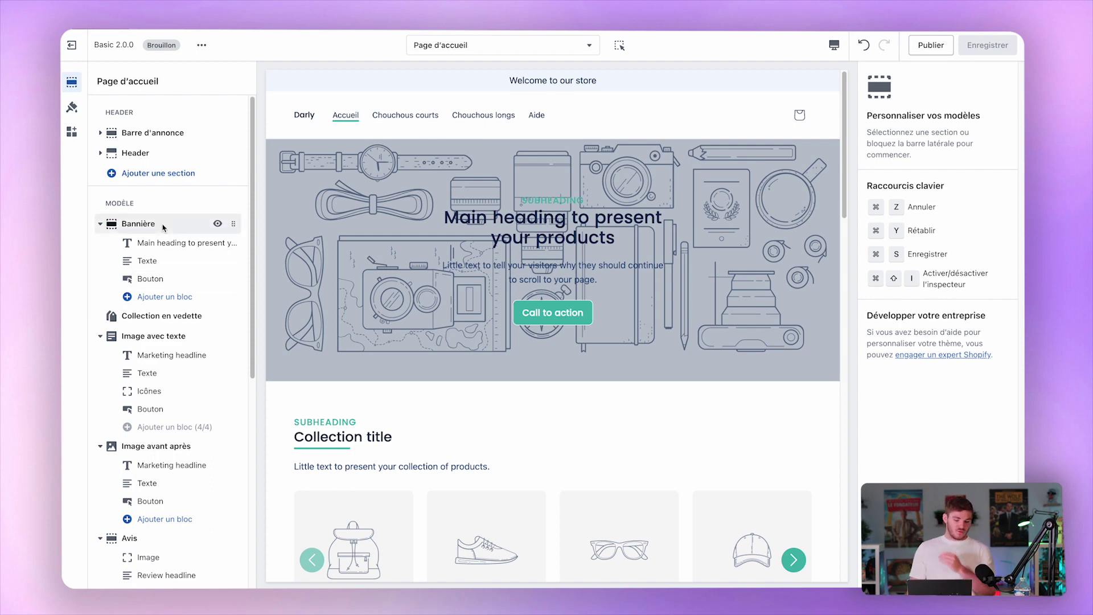
{"action": "left_click", "coordinate": [152, 131]}
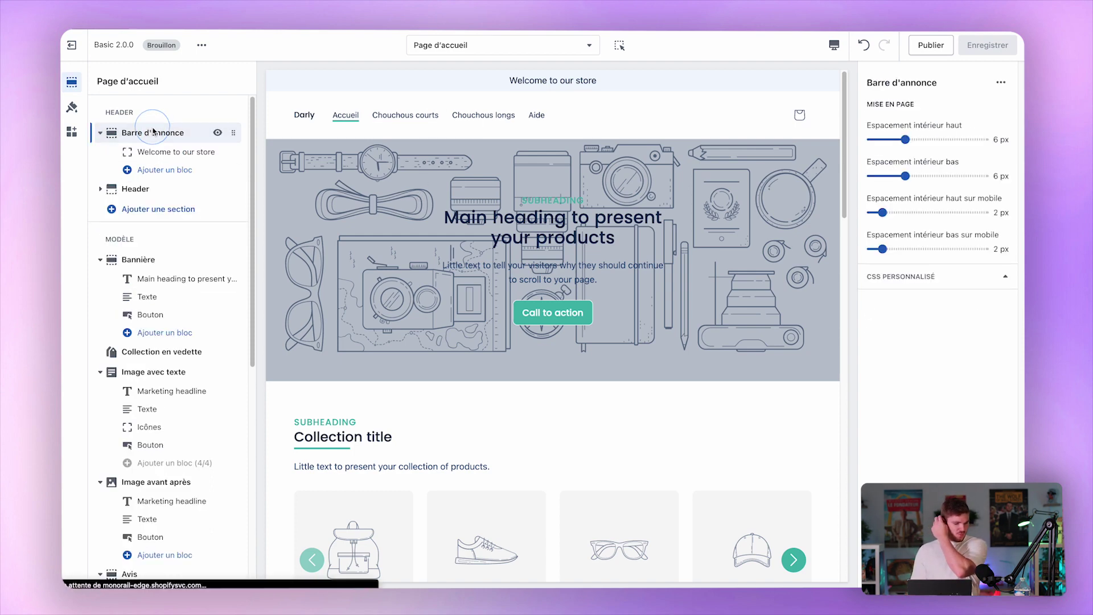
{"action": "double_click", "coordinate": [553, 81]}
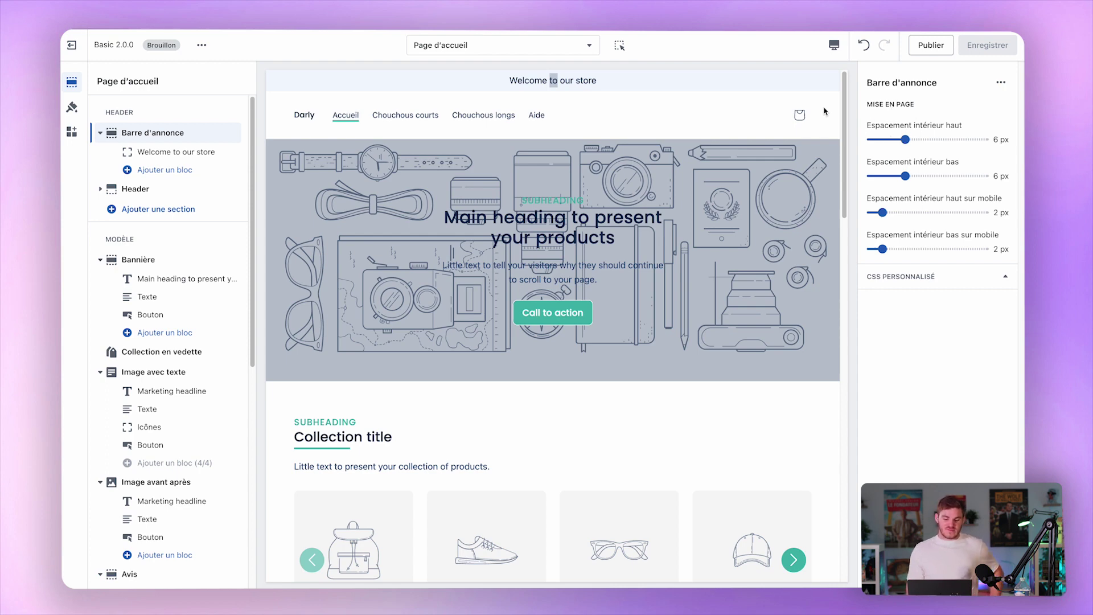
{"action": "left_click", "coordinate": [162, 152]}
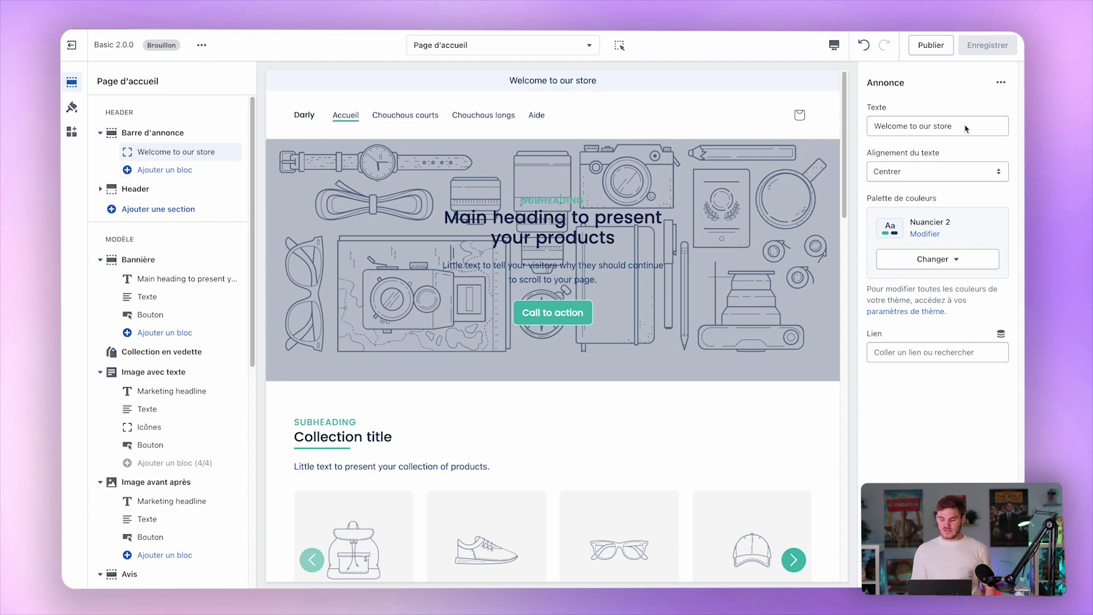
{"action": "left_click", "coordinate": [936, 172]}
{"action": "left_click", "coordinate": [936, 170]}
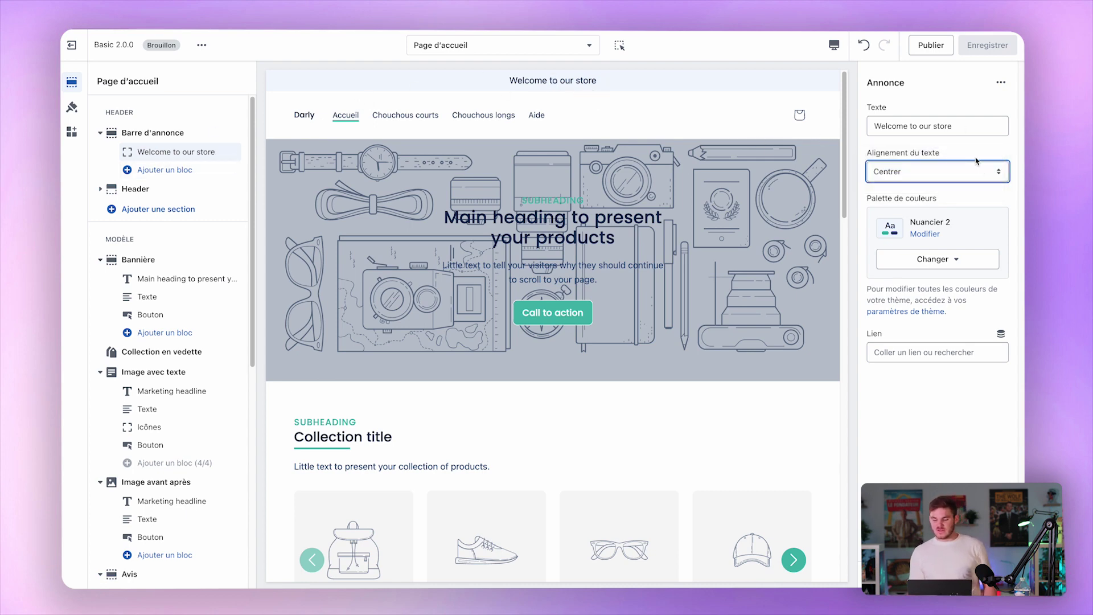
Try palettes Nuancier 1 and Nuancier 3 on the announcement, then revert to Nuancier 2.
{"action": "left_click", "coordinate": [916, 258]}
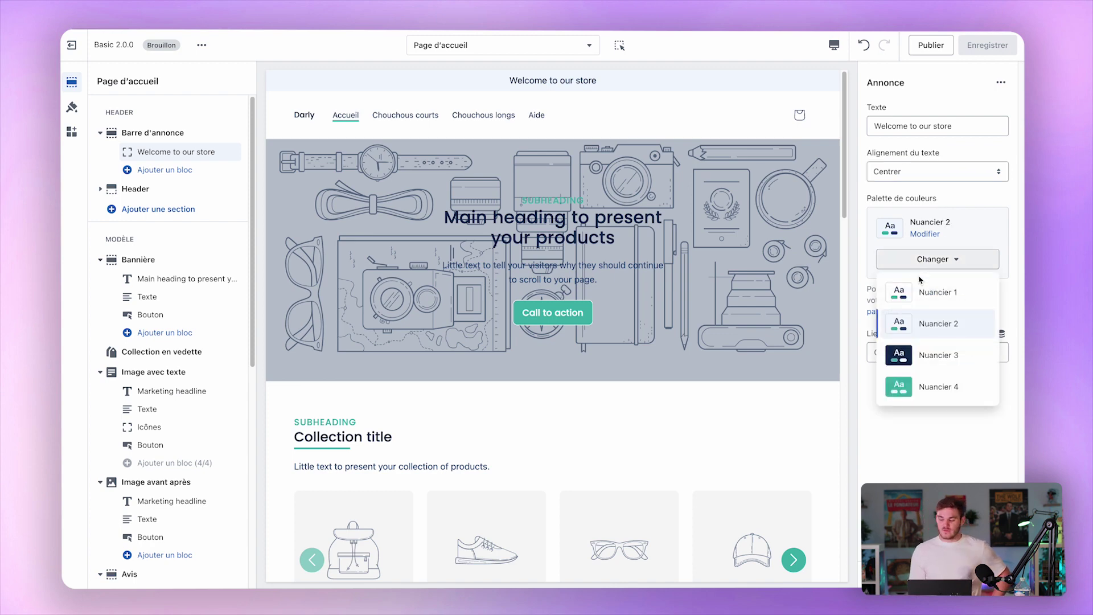
{"action": "left_click", "coordinate": [926, 293]}
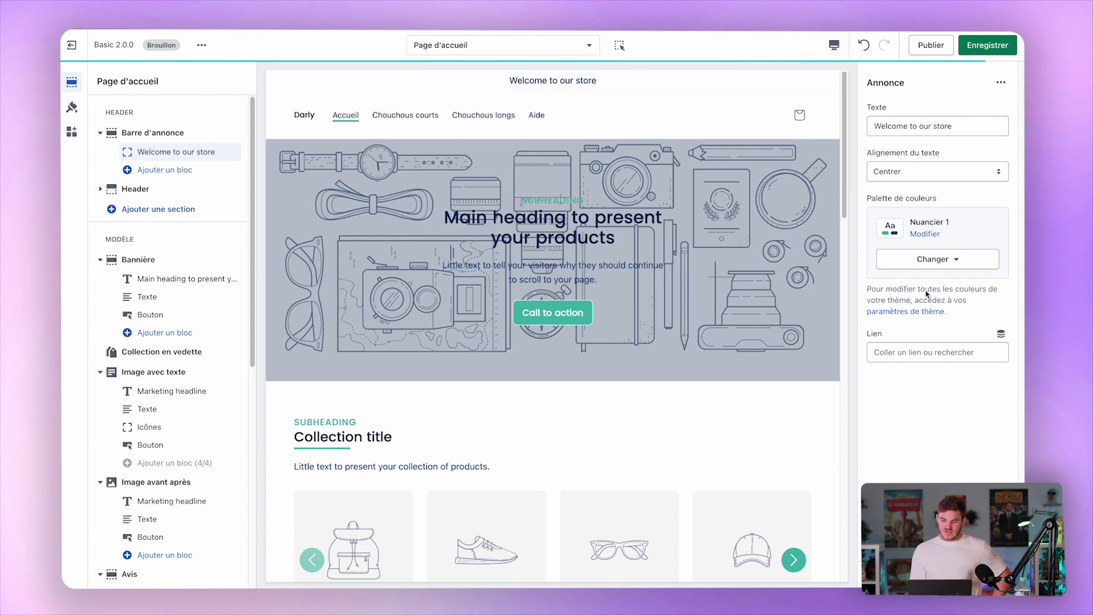
{"action": "left_click", "coordinate": [933, 259]}
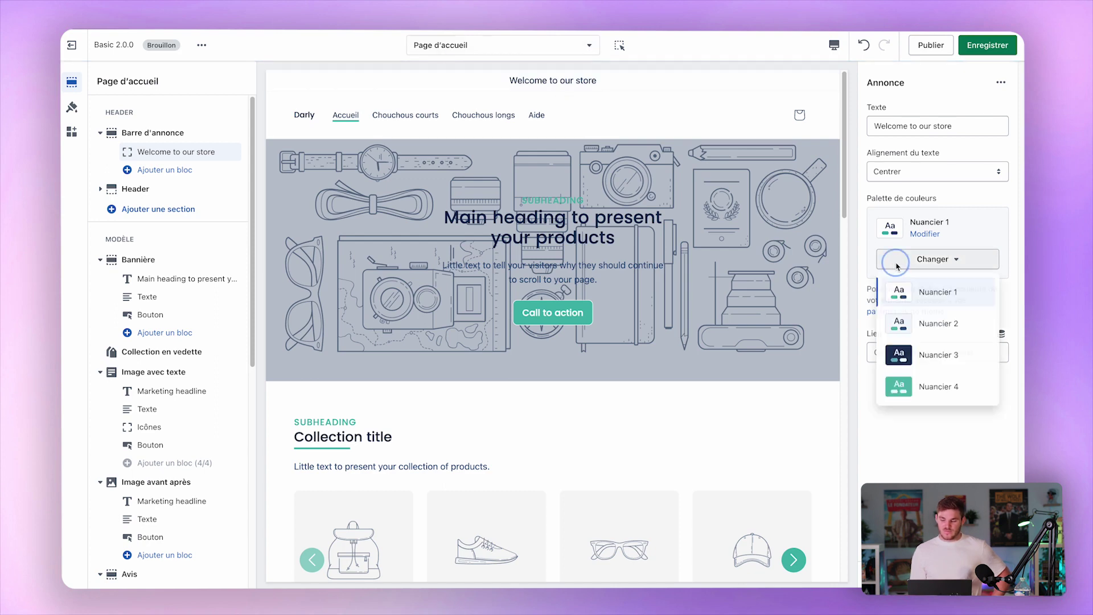
{"action": "left_click", "coordinate": [920, 359]}
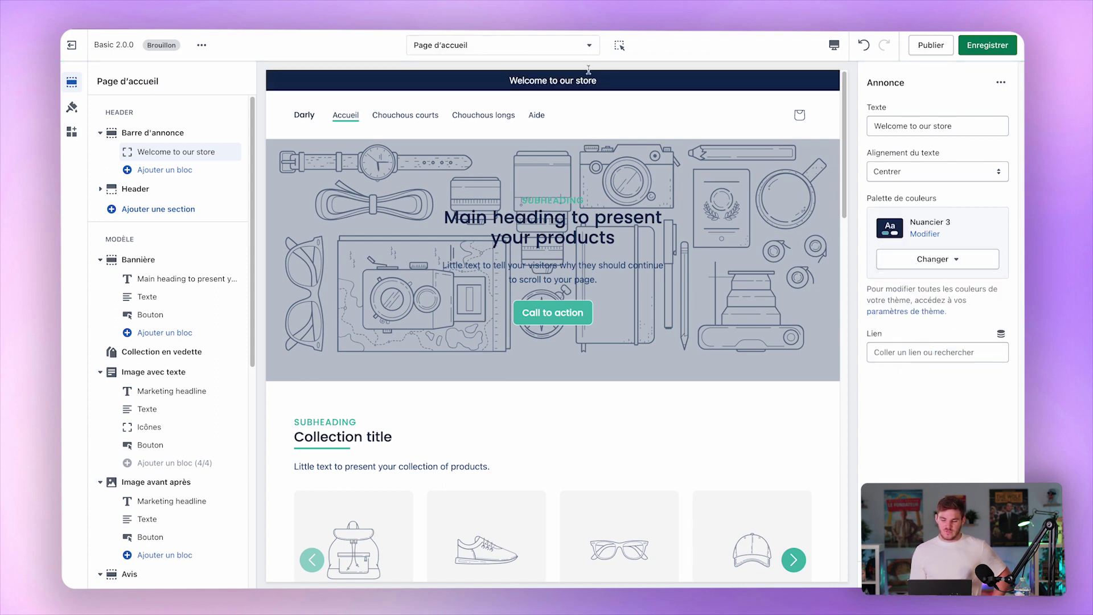
{"action": "left_click", "coordinate": [934, 259]}
{"action": "left_click", "coordinate": [922, 322]}
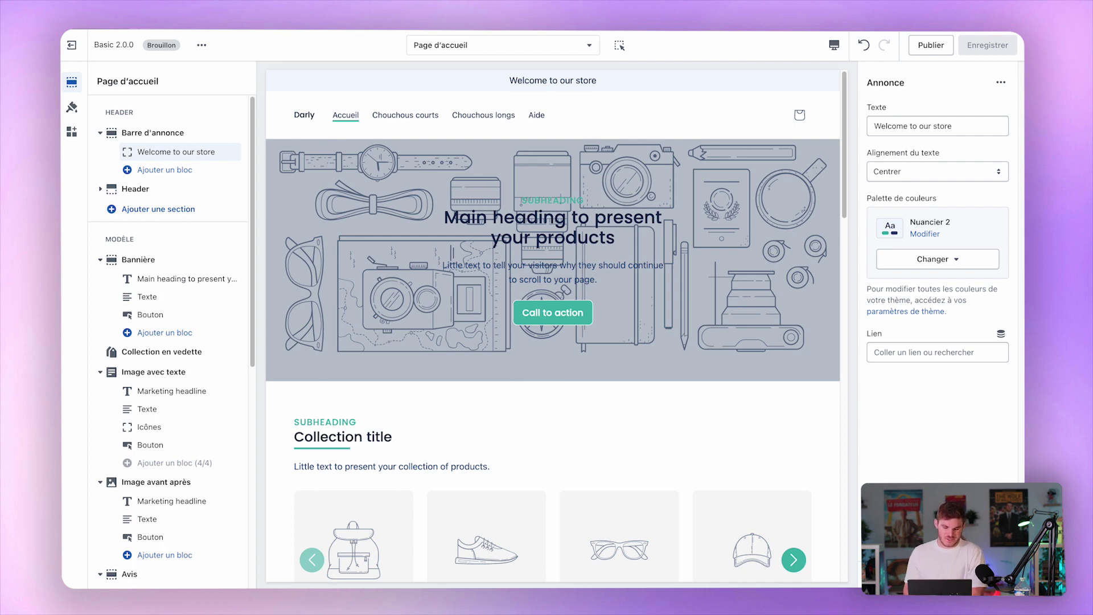
Add a second Annonce block, undo it with Ctrl+Z, and open the Header settings.
{"action": "left_click", "coordinate": [185, 170]}
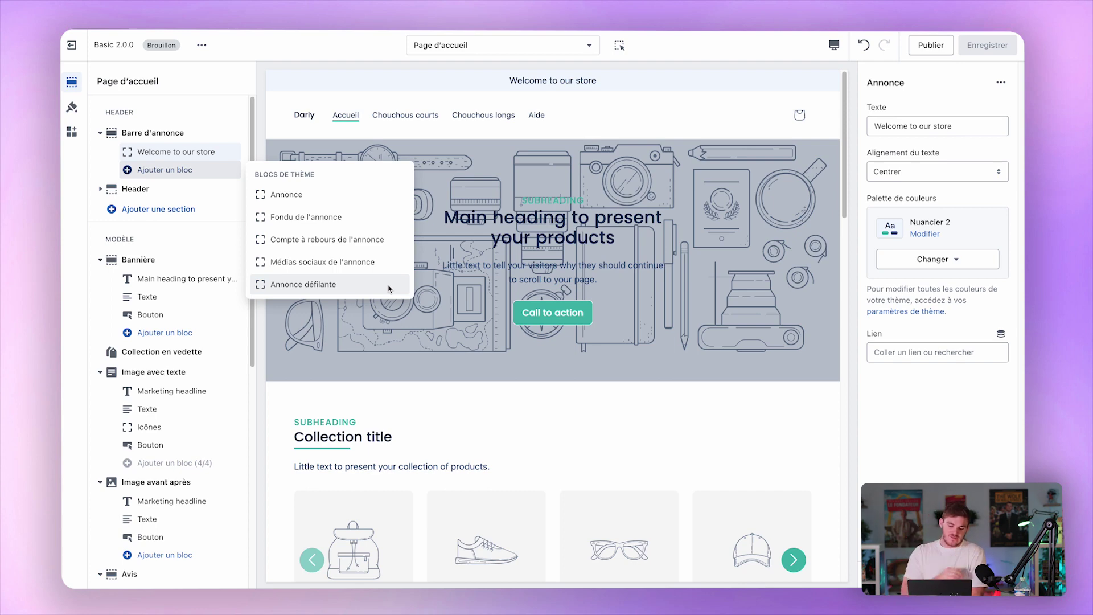
{"action": "left_click", "coordinate": [449, 204]}
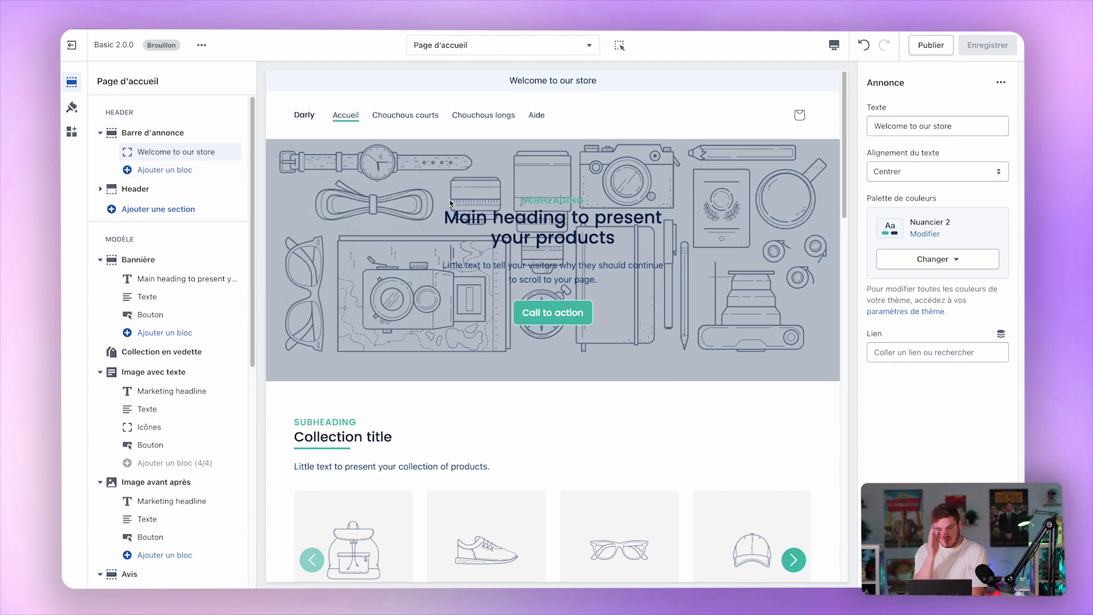
{"action": "left_click", "coordinate": [160, 170]}
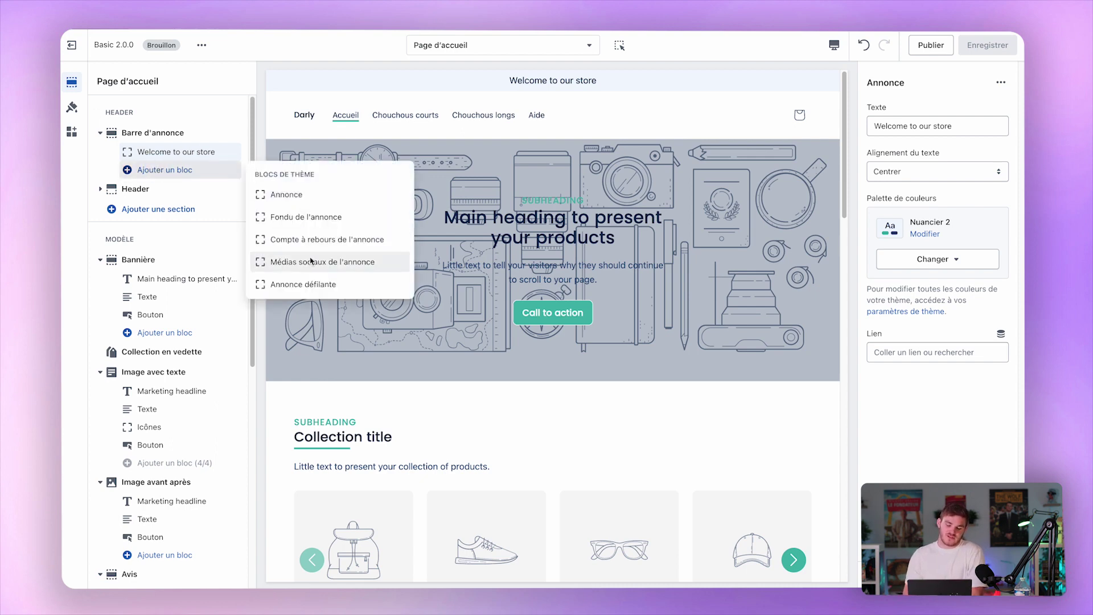
{"action": "left_click", "coordinate": [343, 199]}
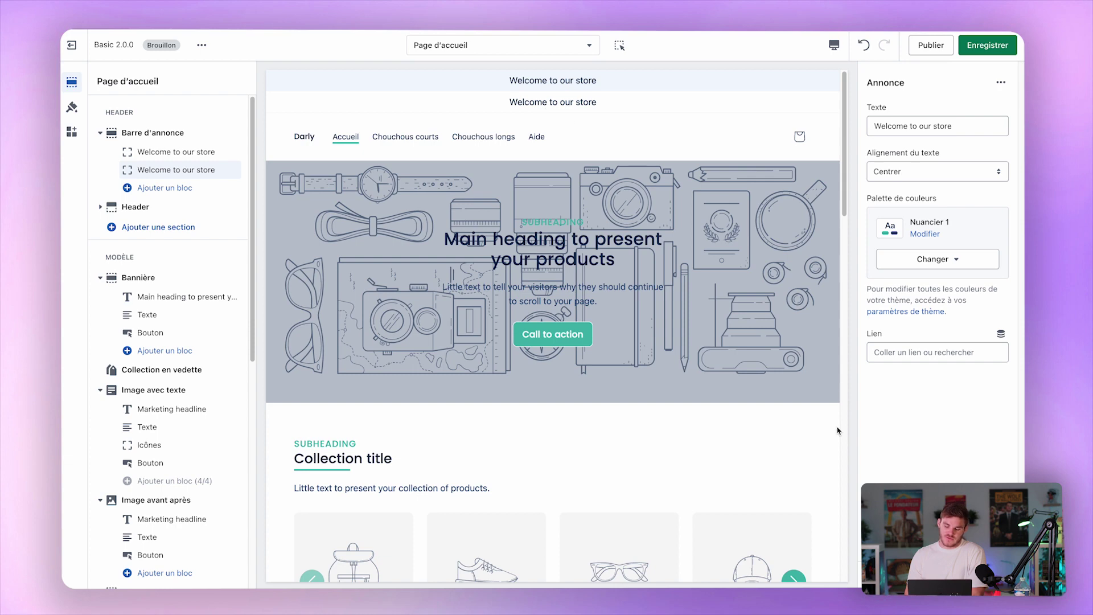
{"action": "key", "text": "super+z"}
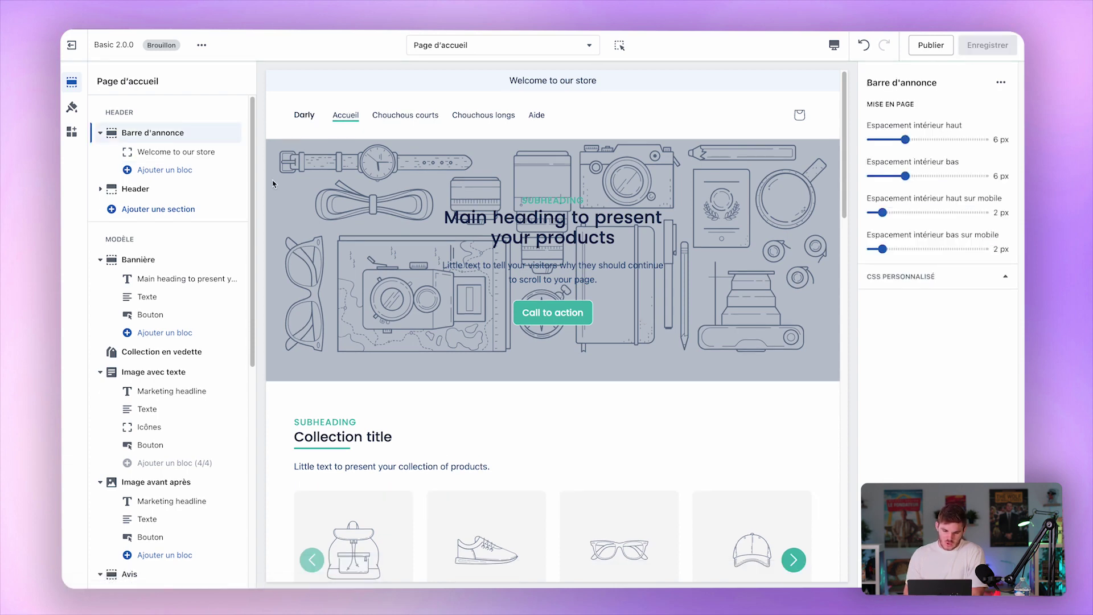
{"action": "left_click", "coordinate": [136, 189]}
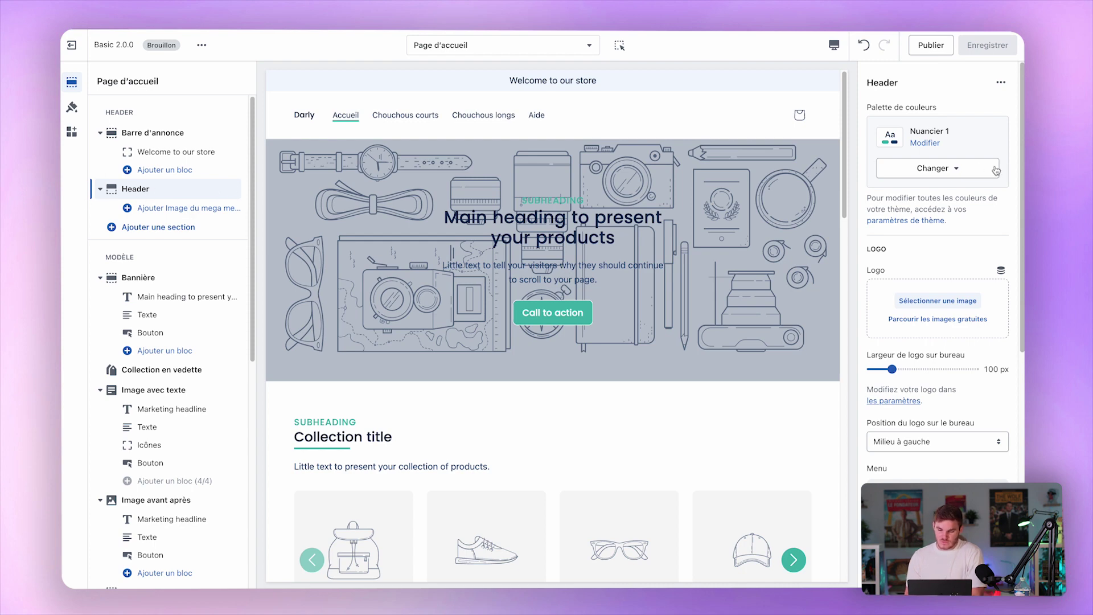
Set Logo_bleu_fonce as the header logo and give the announcement bar Nuancier 3 colours.
{"action": "scroll", "coordinate": [949, 242], "scroll_direction": "down", "scroll_amount": 2}
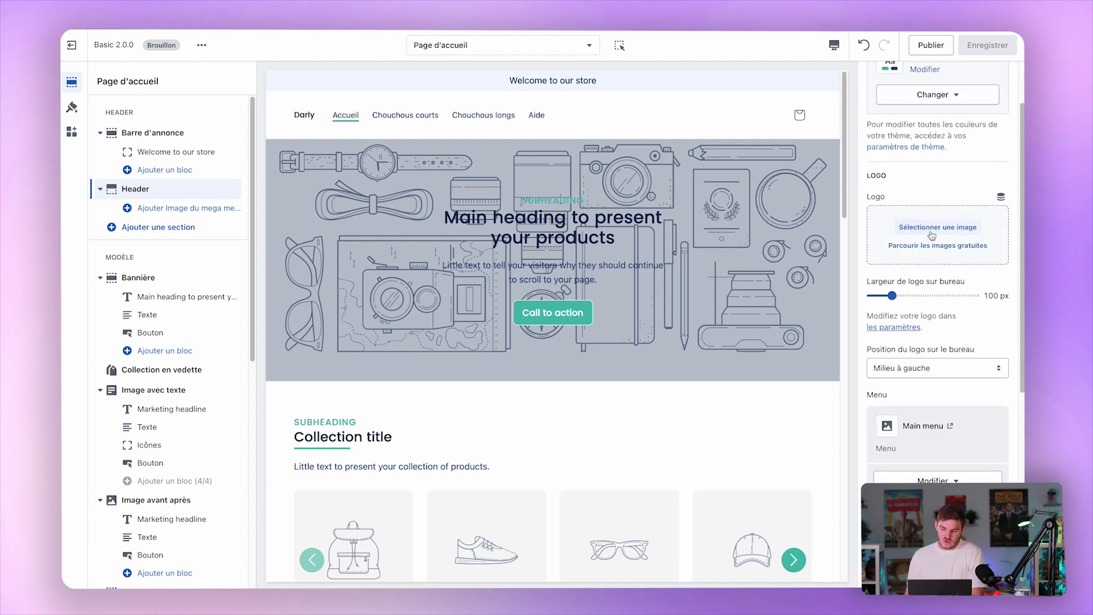
{"action": "left_click", "coordinate": [942, 219]}
{"action": "scroll", "coordinate": [541, 342], "scroll_direction": "down", "scroll_amount": 3}
{"action": "left_click", "coordinate": [689, 367]}
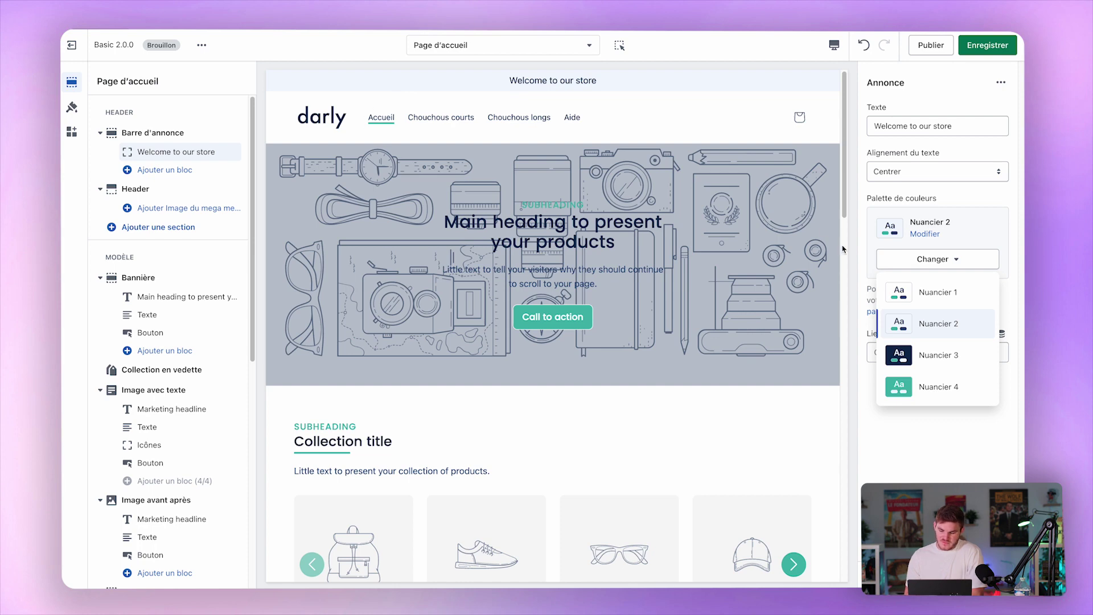
{"action": "left_click", "coordinate": [924, 358]}
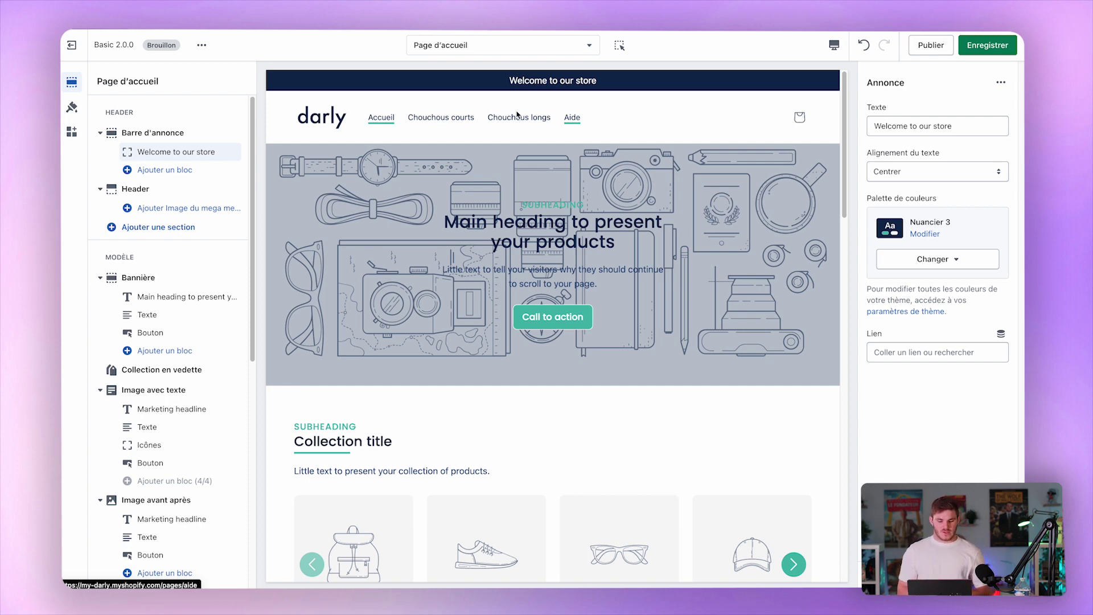
Try each logo position option, keeping the logo at Milieu à gauche.
{"action": "left_click", "coordinate": [160, 188]}
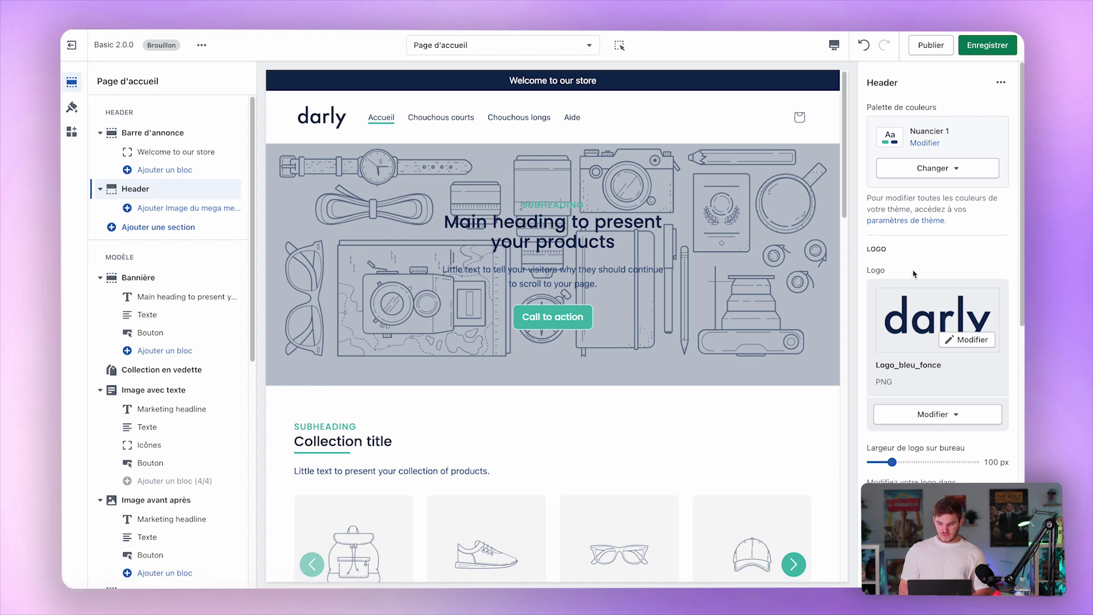
{"action": "scroll", "coordinate": [916, 275], "scroll_direction": "down", "scroll_amount": 5}
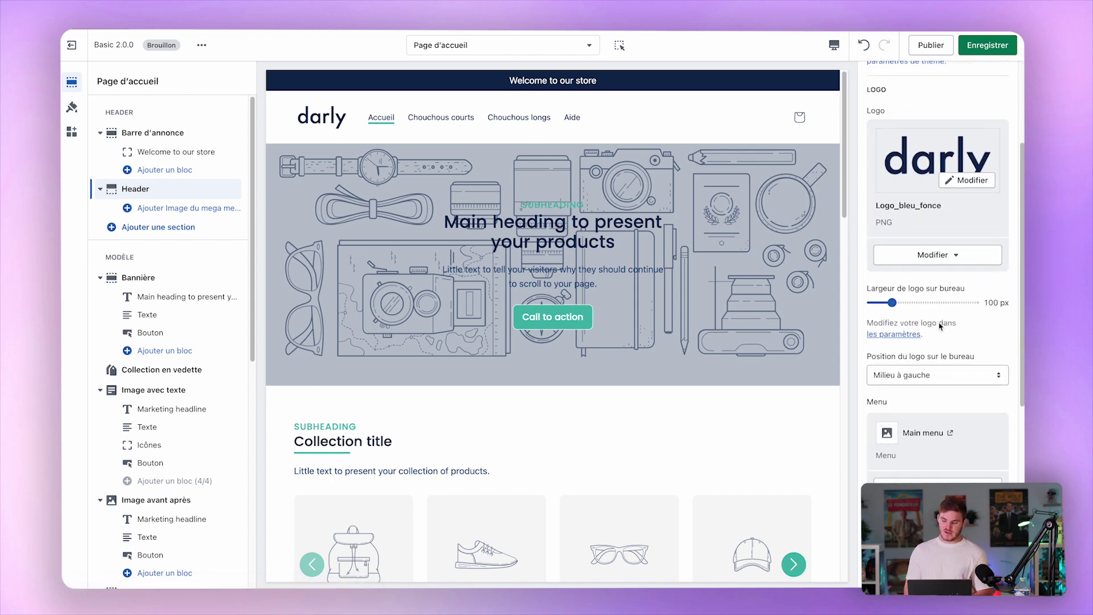
{"action": "scroll", "coordinate": [941, 328], "scroll_direction": "down", "scroll_amount": 4}
{"action": "left_click", "coordinate": [942, 258]}
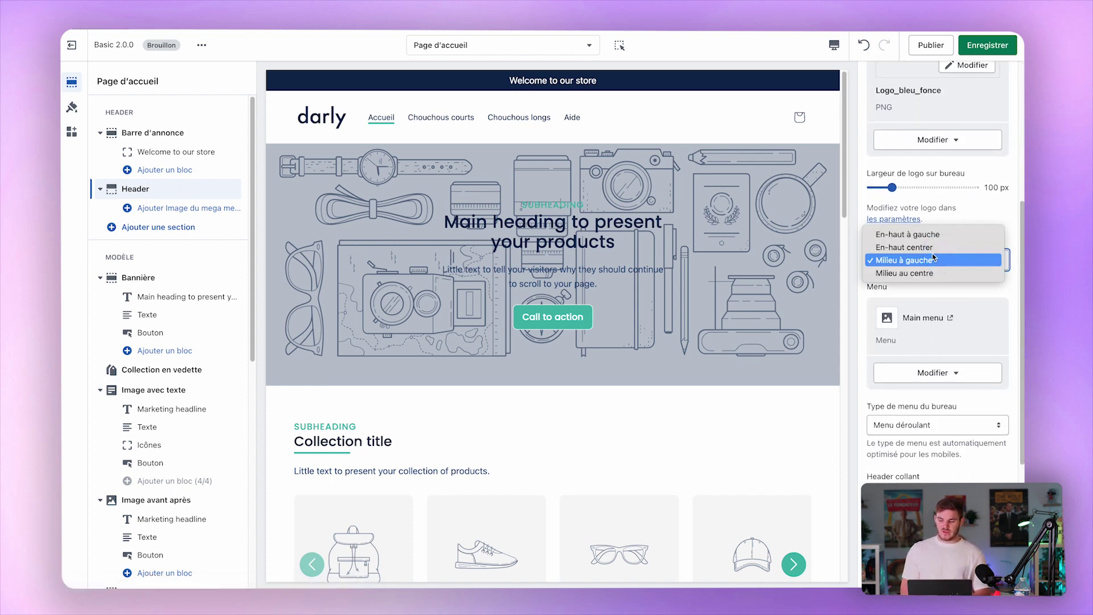
{"action": "left_click", "coordinate": [913, 247]}
{"action": "left_click", "coordinate": [911, 259]}
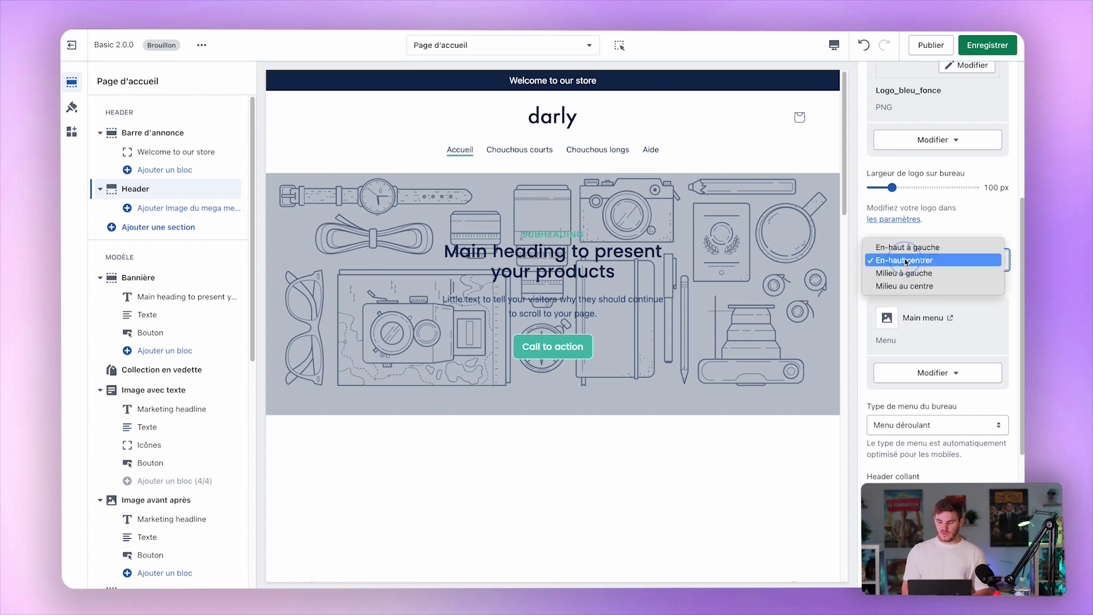
{"action": "left_click", "coordinate": [910, 245]}
{"action": "left_click", "coordinate": [912, 266]}
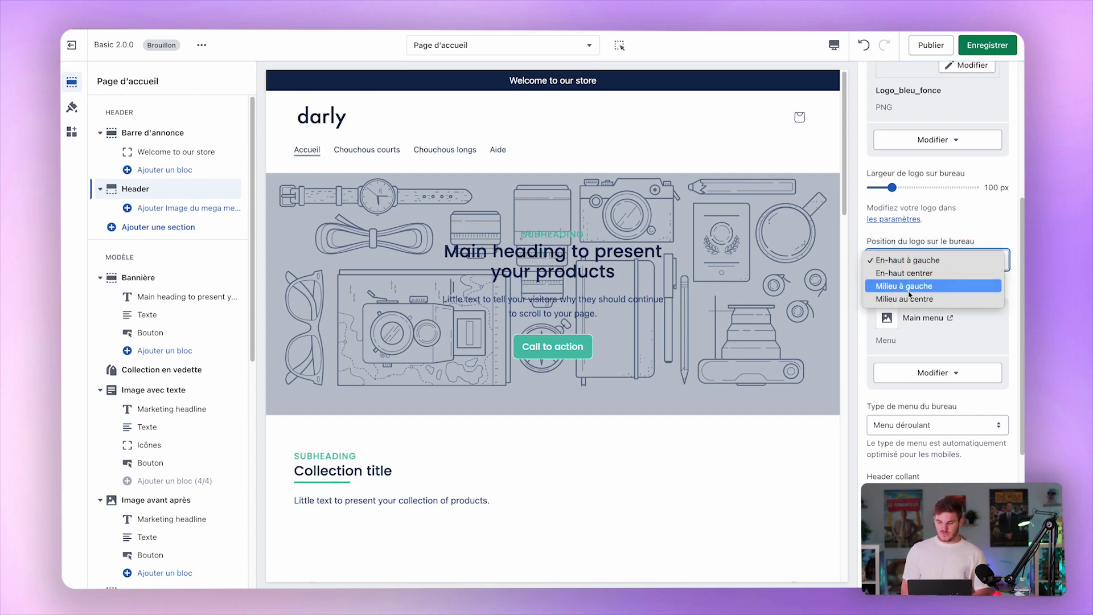
{"action": "left_click", "coordinate": [911, 286]}
{"action": "left_click", "coordinate": [939, 269]}
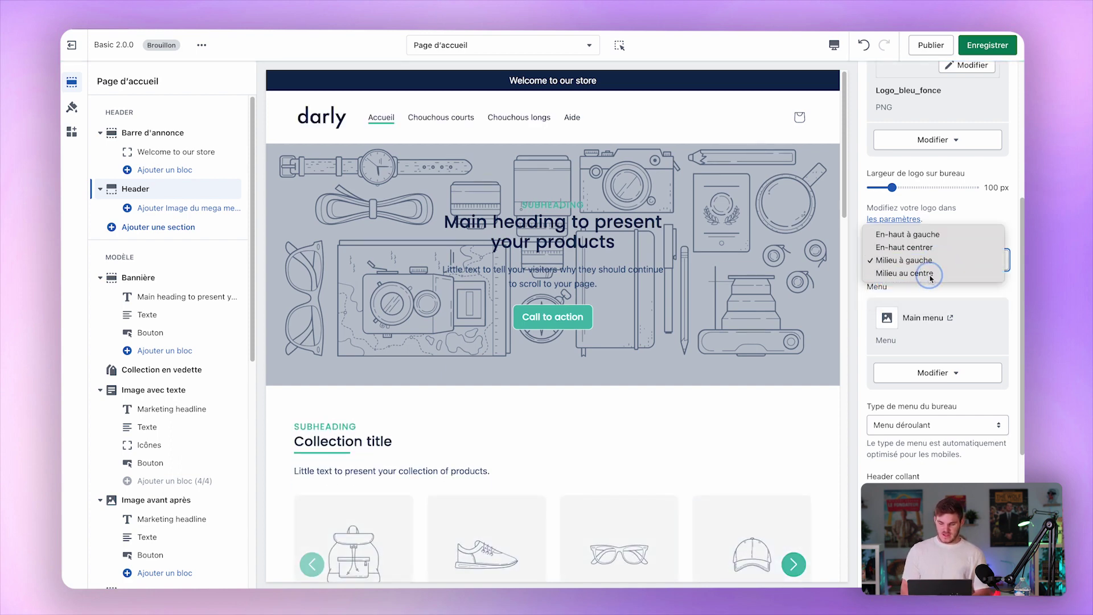
{"action": "left_click", "coordinate": [937, 273]}
{"action": "left_click", "coordinate": [932, 259]}
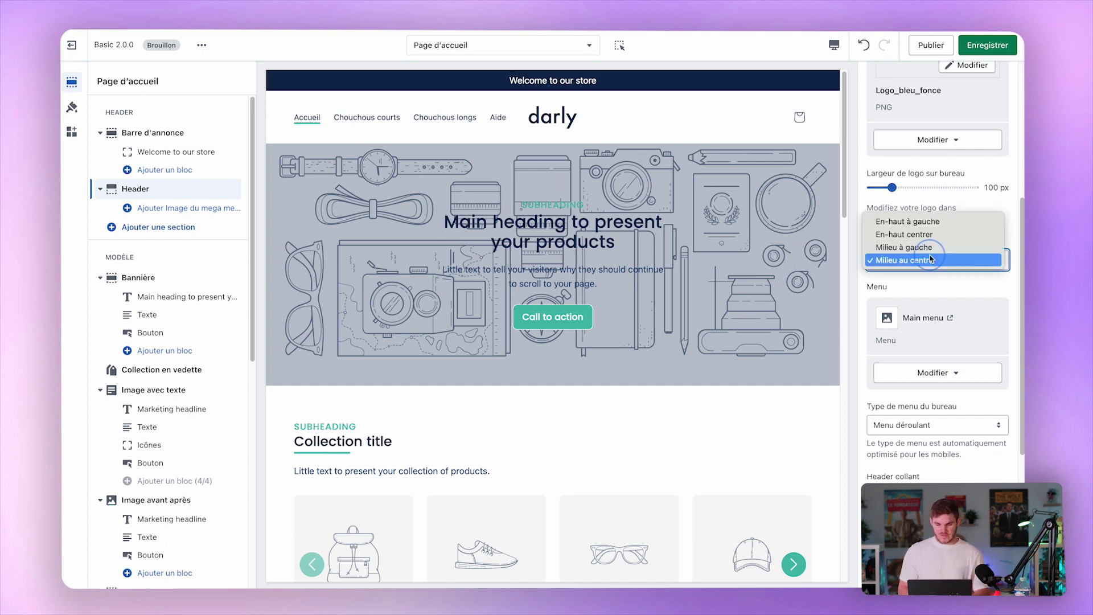
{"action": "left_click", "coordinate": [900, 246]}
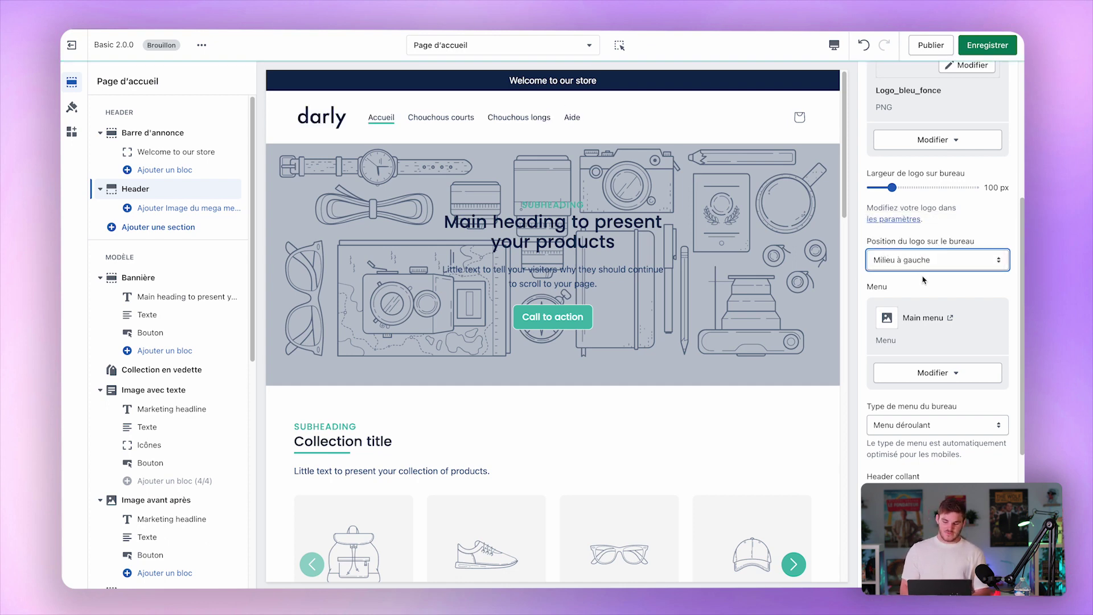
{"action": "scroll", "coordinate": [922, 279], "scroll_direction": "down", "scroll_amount": 2}
{"action": "left_click", "coordinate": [936, 245]}
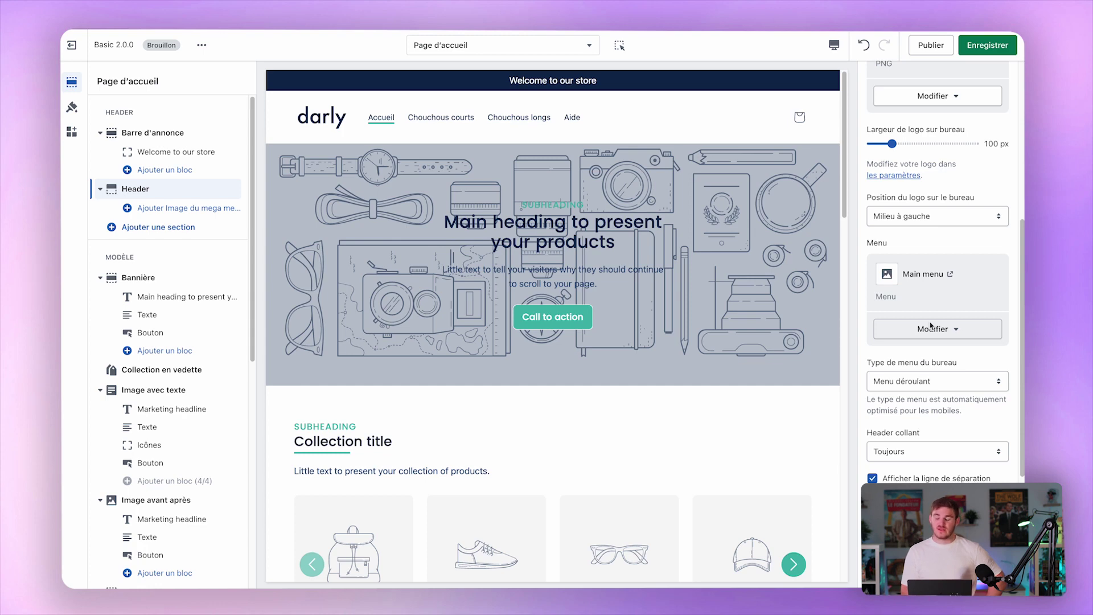
{"action": "scroll", "coordinate": [967, 347], "scroll_direction": "down", "scroll_amount": 2}
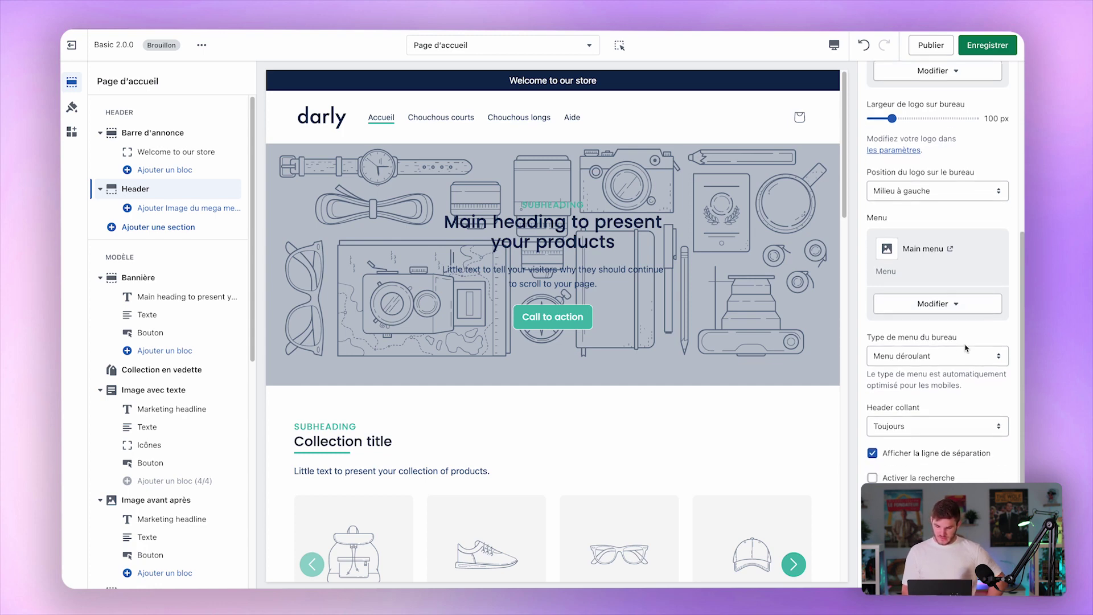
{"action": "left_click", "coordinate": [902, 344]}
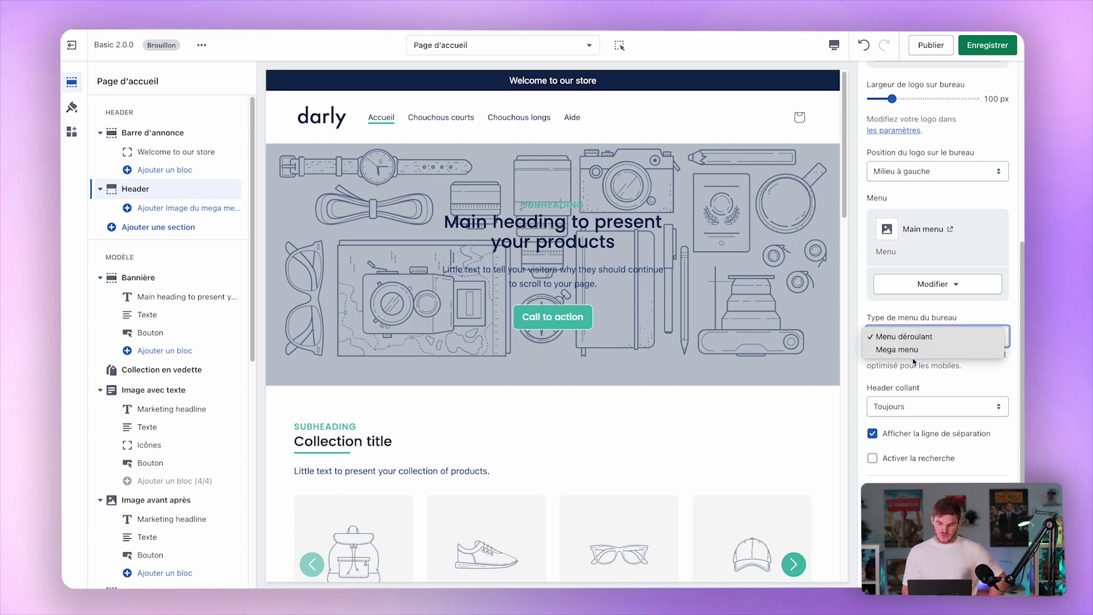
{"action": "left_click", "coordinate": [914, 363]}
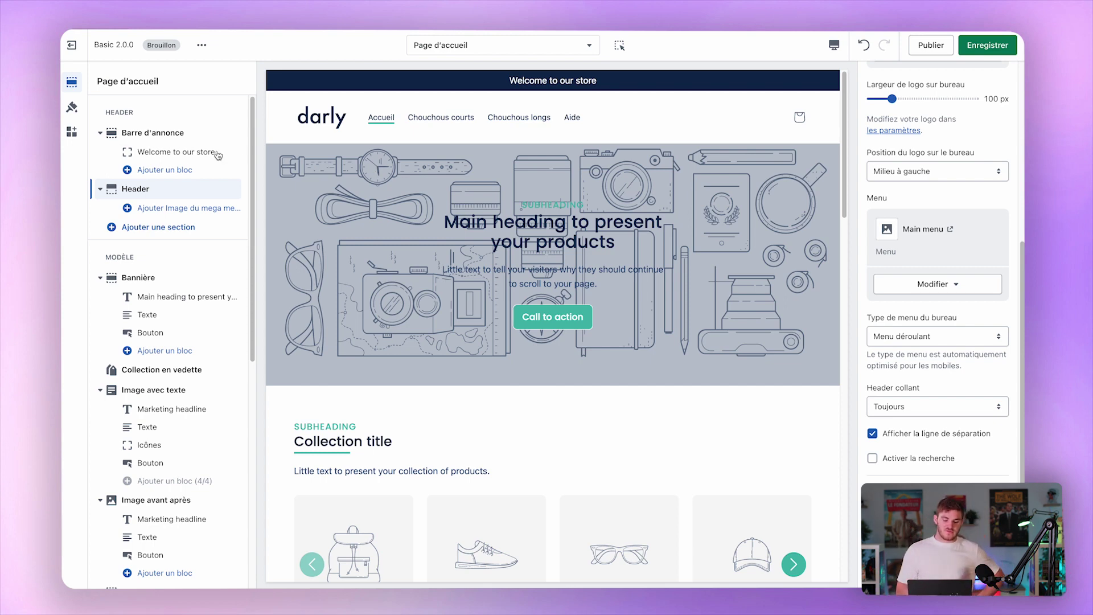
{"action": "left_click", "coordinate": [175, 208]}
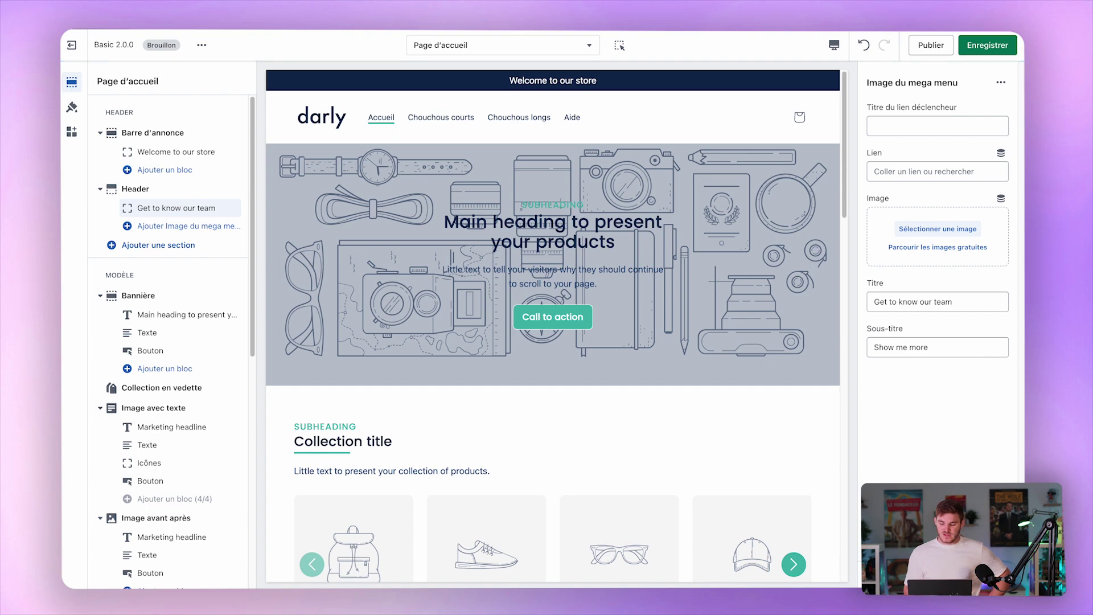
{"action": "key", "text": "ctrl+z"}
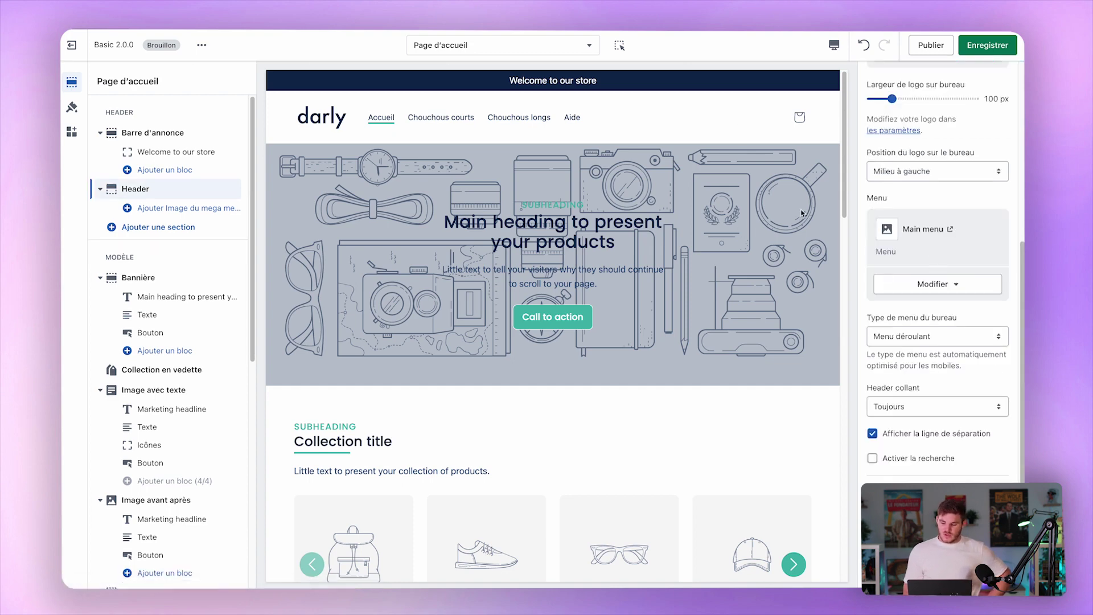
Switch the sticky header setting from always sticky to Au scroll vers le haut.
{"action": "scroll", "coordinate": [922, 340], "scroll_direction": "down", "scroll_amount": 4}
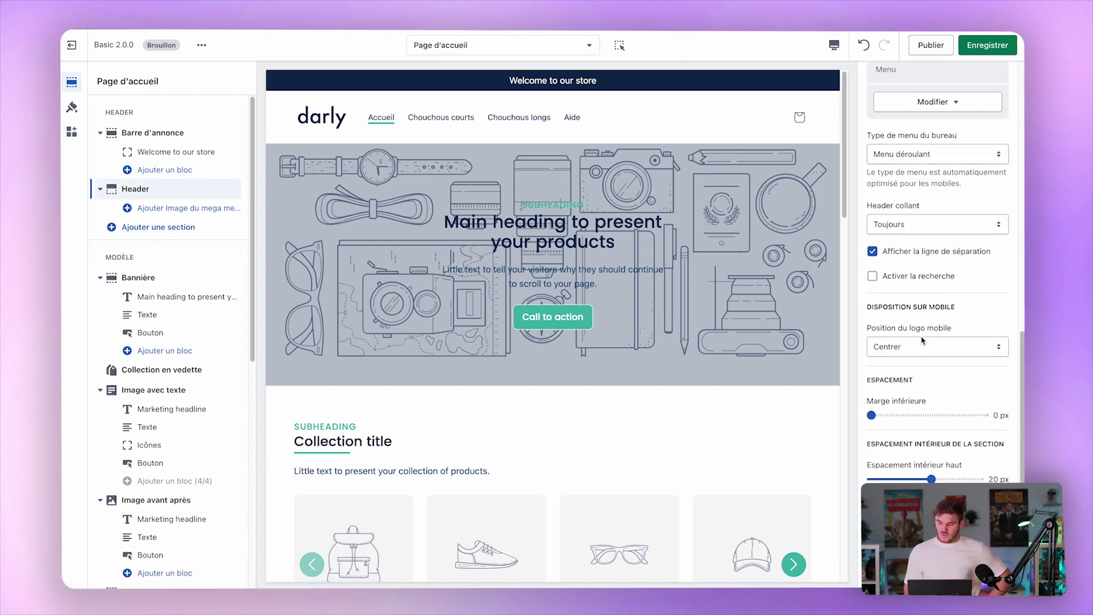
{"action": "left_click", "coordinate": [926, 224]}
{"action": "left_click", "coordinate": [928, 225]}
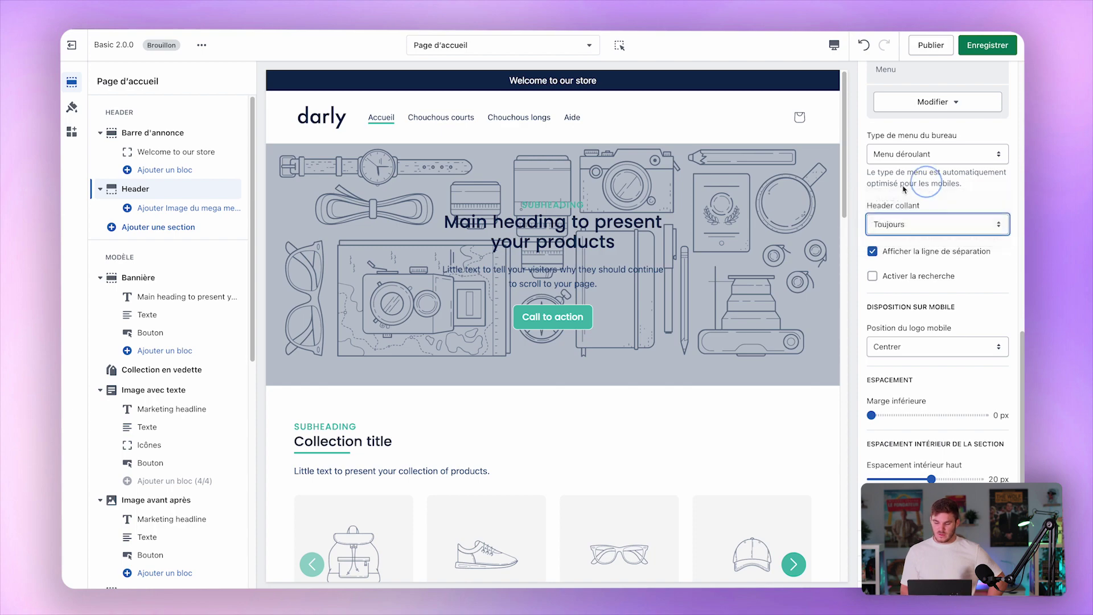
{"action": "scroll", "coordinate": [622, 365], "scroll_direction": "down", "scroll_amount": 5}
{"action": "scroll", "coordinate": [622, 366], "scroll_direction": "down", "scroll_amount": 5}
{"action": "left_click", "coordinate": [934, 231]}
{"action": "left_click", "coordinate": [937, 211]}
Test the sticky header by scrolling the preview, then set it to Aucun.
{"action": "scroll", "coordinate": [747, 215], "scroll_direction": "up", "scroll_amount": 10}
{"action": "scroll", "coordinate": [746, 215], "scroll_direction": "down", "scroll_amount": 2}
{"action": "scroll", "coordinate": [746, 215], "scroll_direction": "down", "scroll_amount": 10}
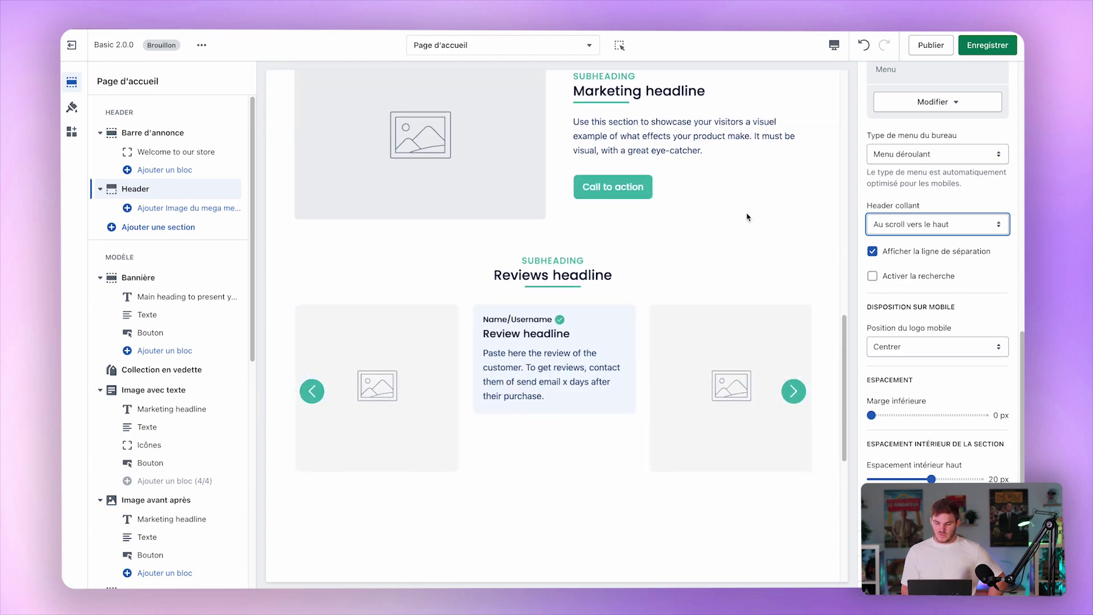
{"action": "scroll", "coordinate": [747, 217], "scroll_direction": "down", "scroll_amount": 1}
{"action": "scroll", "coordinate": [747, 216], "scroll_direction": "up", "scroll_amount": 4}
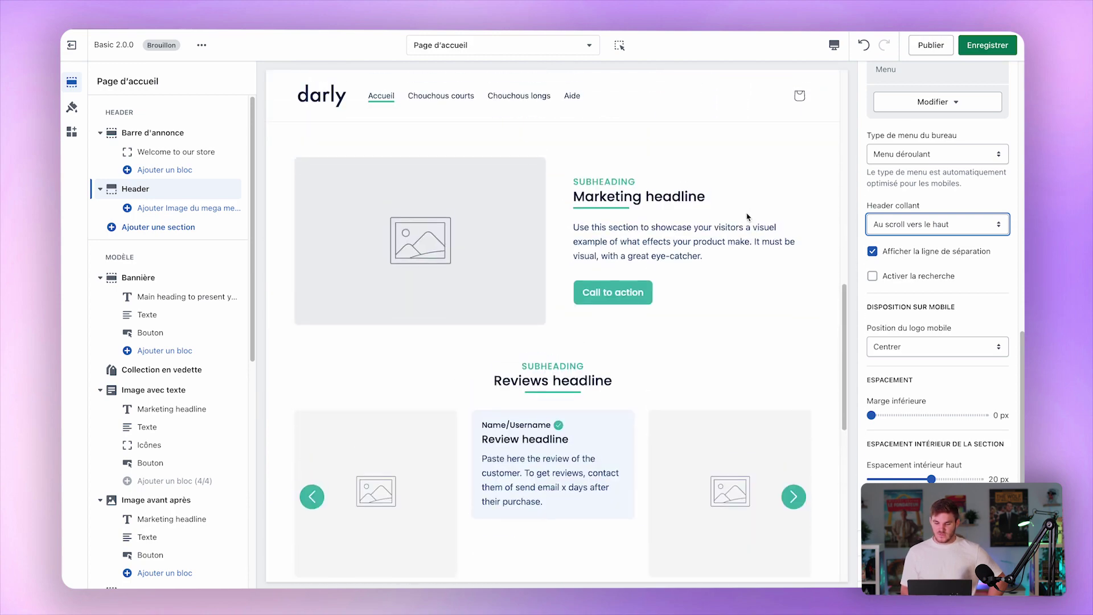
{"action": "scroll", "coordinate": [596, 132], "scroll_direction": "up", "scroll_amount": 5}
{"action": "left_click", "coordinate": [934, 224]}
{"action": "left_click", "coordinate": [927, 211]}
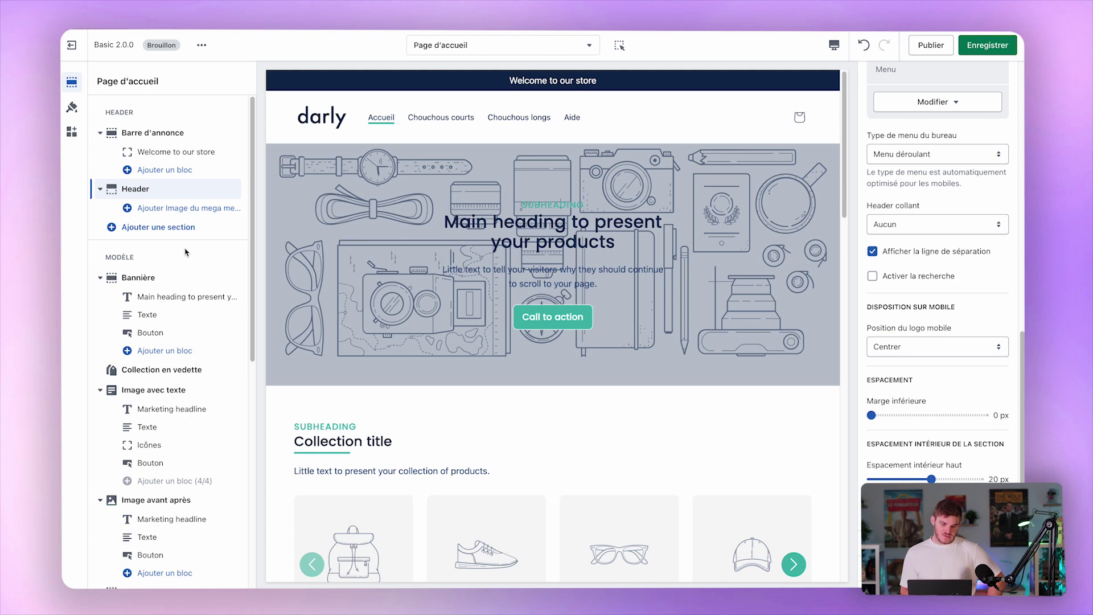
{"action": "left_click", "coordinate": [164, 227]}
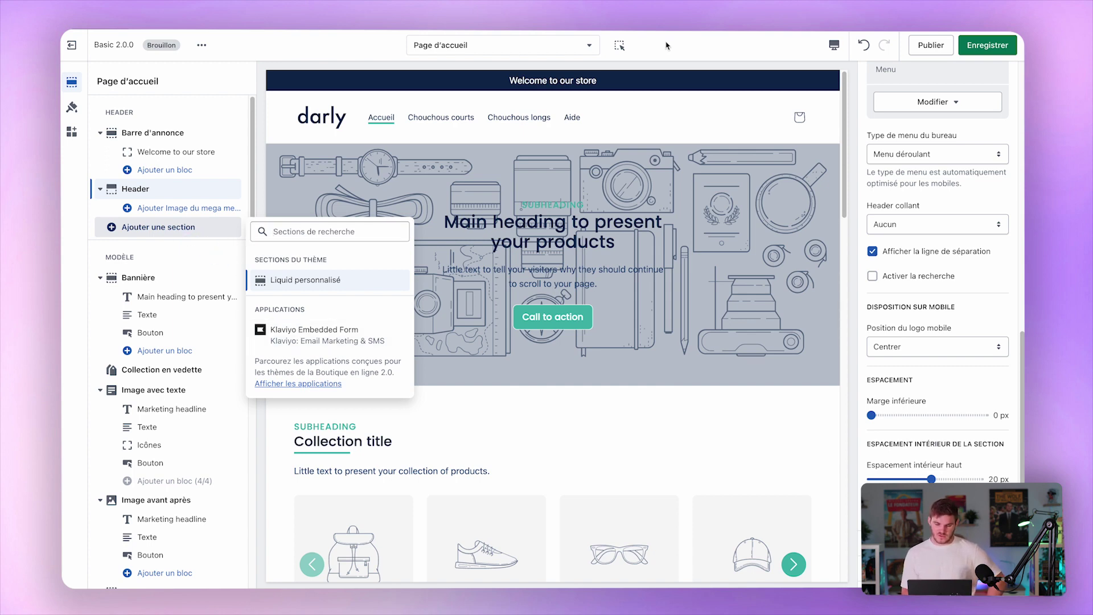
Close the section list without adding anything and open the Bannière section settings.
{"action": "left_click", "coordinate": [525, 248]}
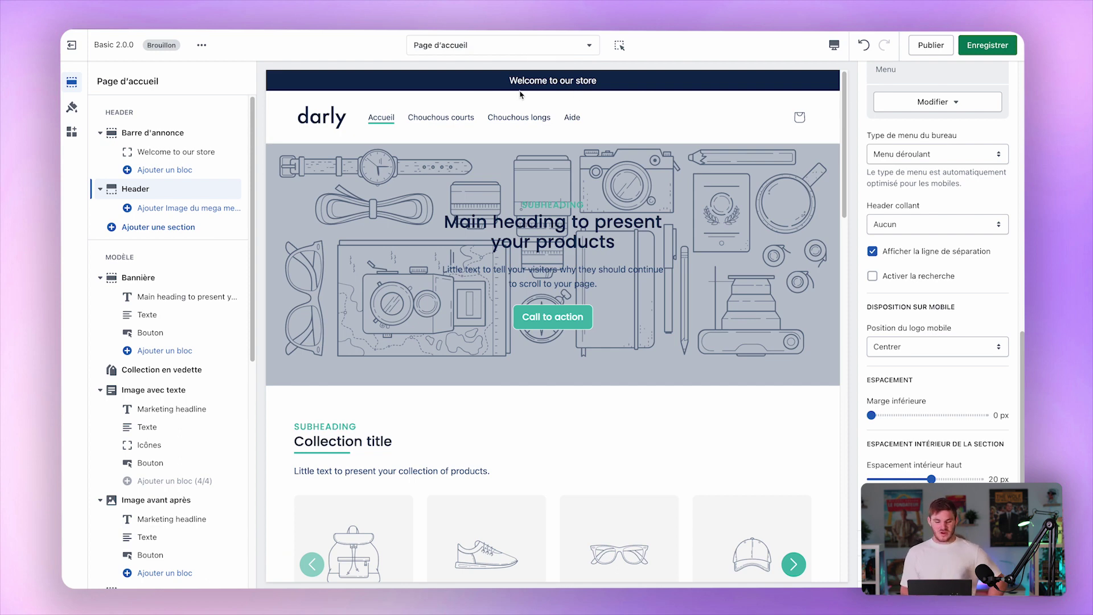
{"action": "left_click", "coordinate": [178, 280]}
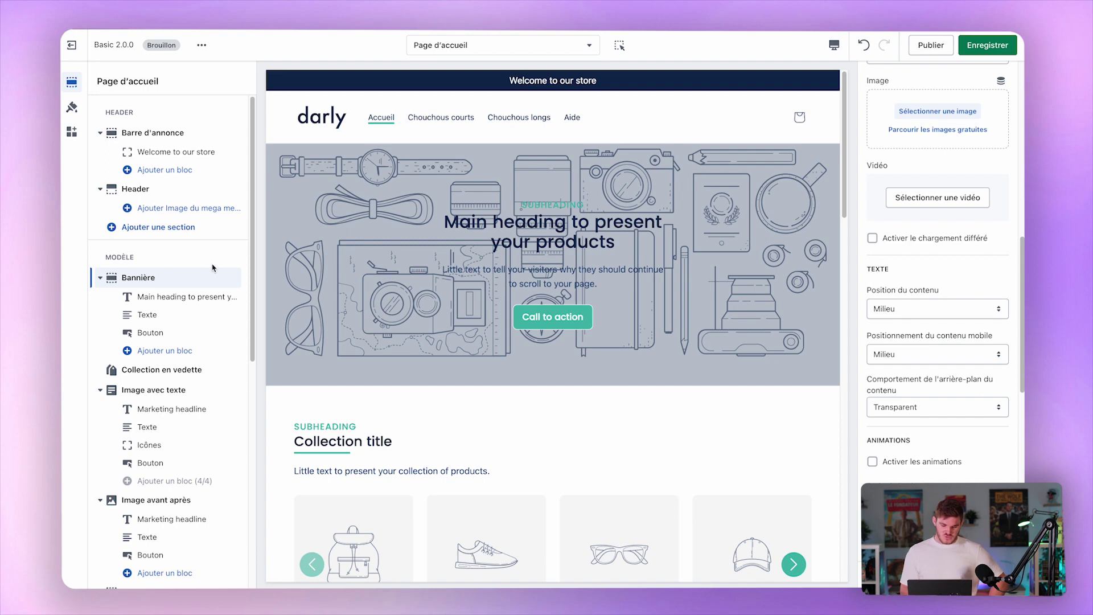
{"action": "scroll", "coordinate": [182, 347], "scroll_direction": "down", "scroll_amount": 4}
{"action": "scroll", "coordinate": [178, 347], "scroll_direction": "up", "scroll_amount": 2}
{"action": "scroll", "coordinate": [178, 347], "scroll_direction": "up", "scroll_amount": 1}
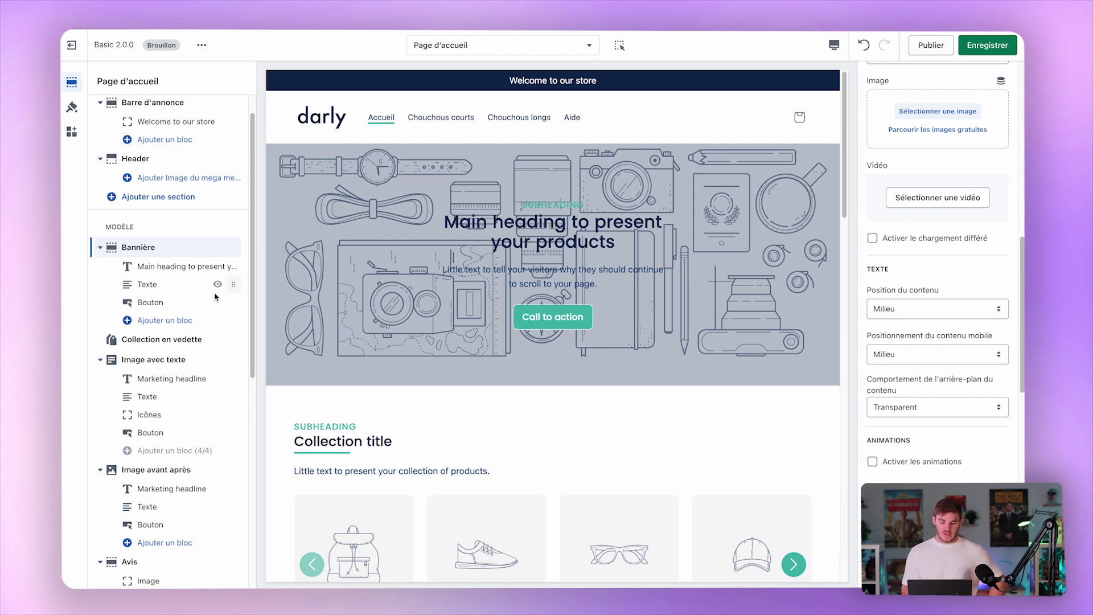
Browse the banner's heading, text and button blocks without adding a new block.
{"action": "left_click", "coordinate": [169, 267]}
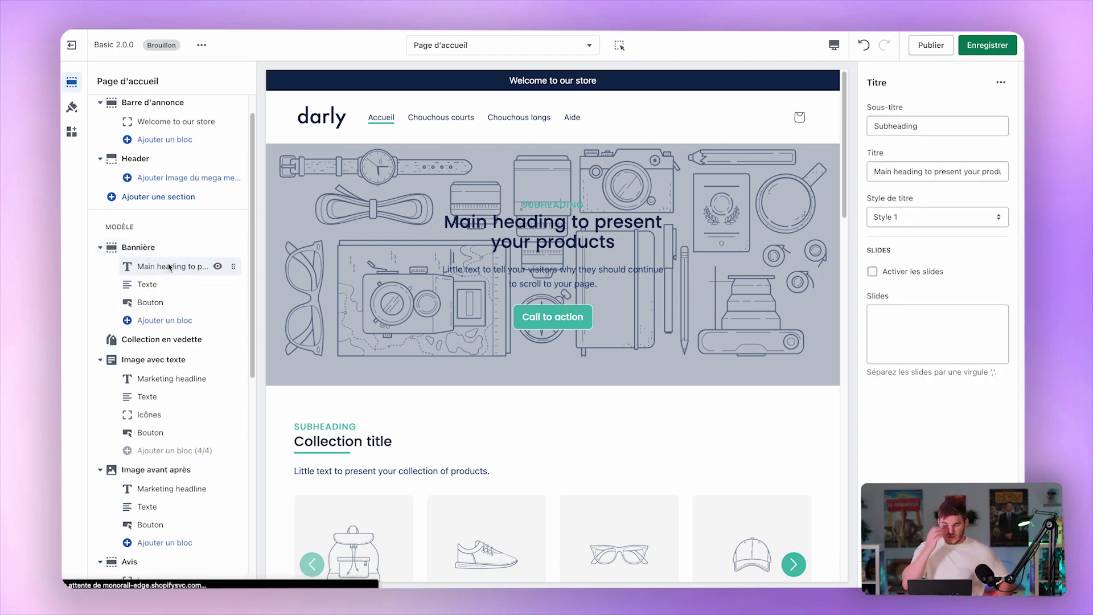
{"action": "left_click", "coordinate": [156, 285]}
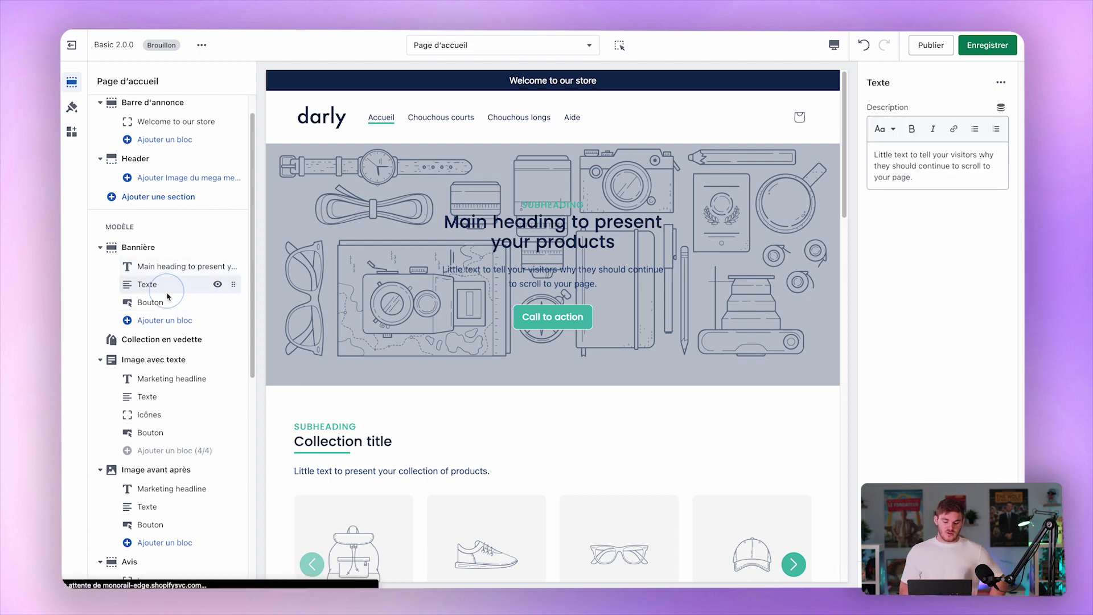
{"action": "left_click", "coordinate": [165, 303]}
{"action": "left_click", "coordinate": [172, 322]}
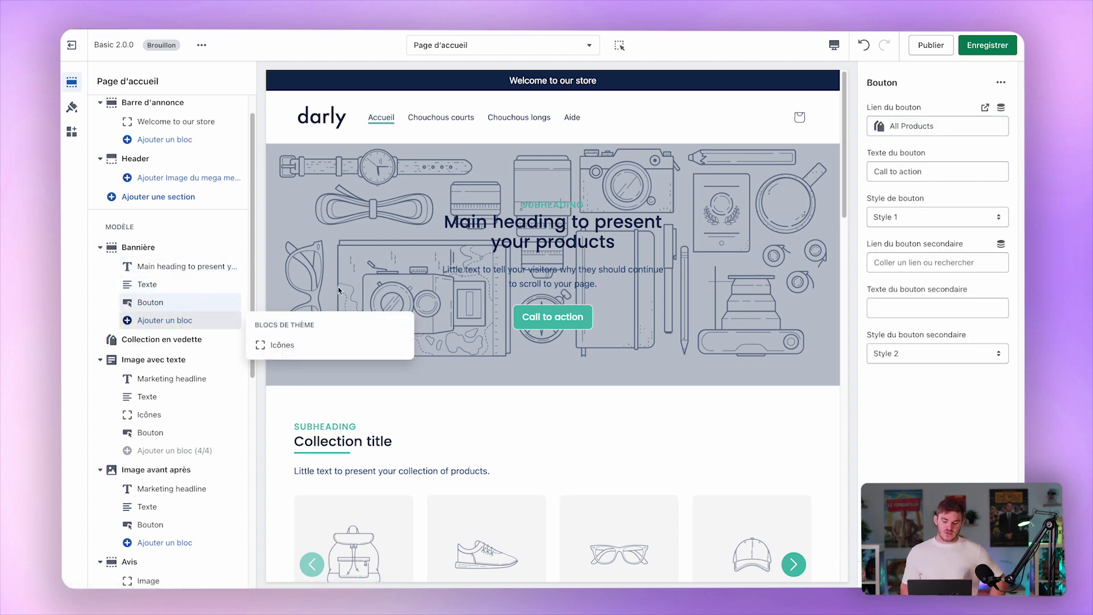
{"action": "left_click", "coordinate": [346, 270]}
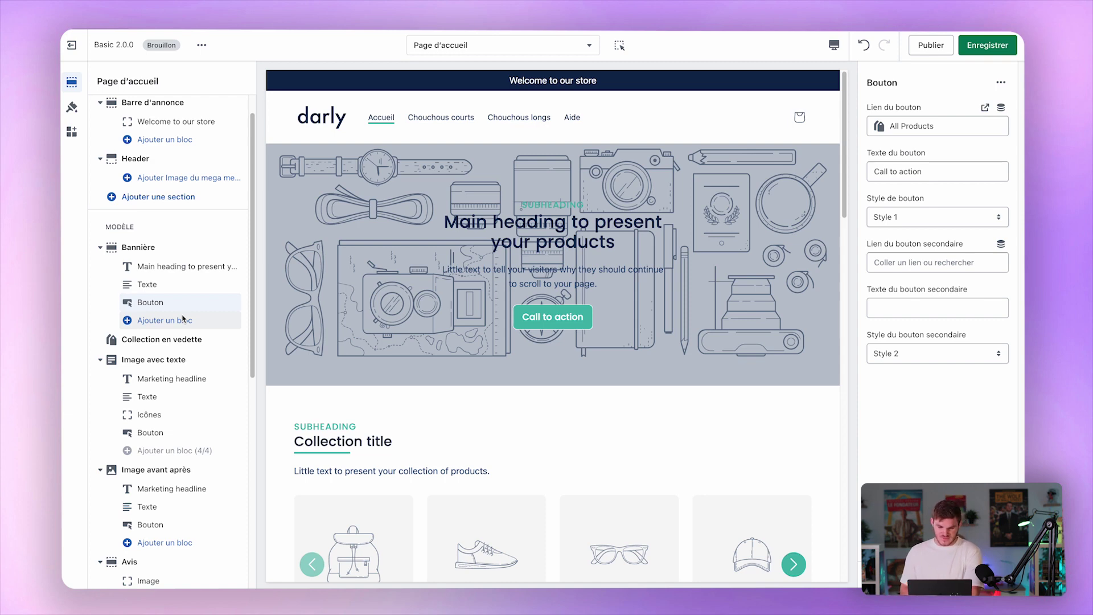
{"action": "left_click", "coordinate": [174, 271]}
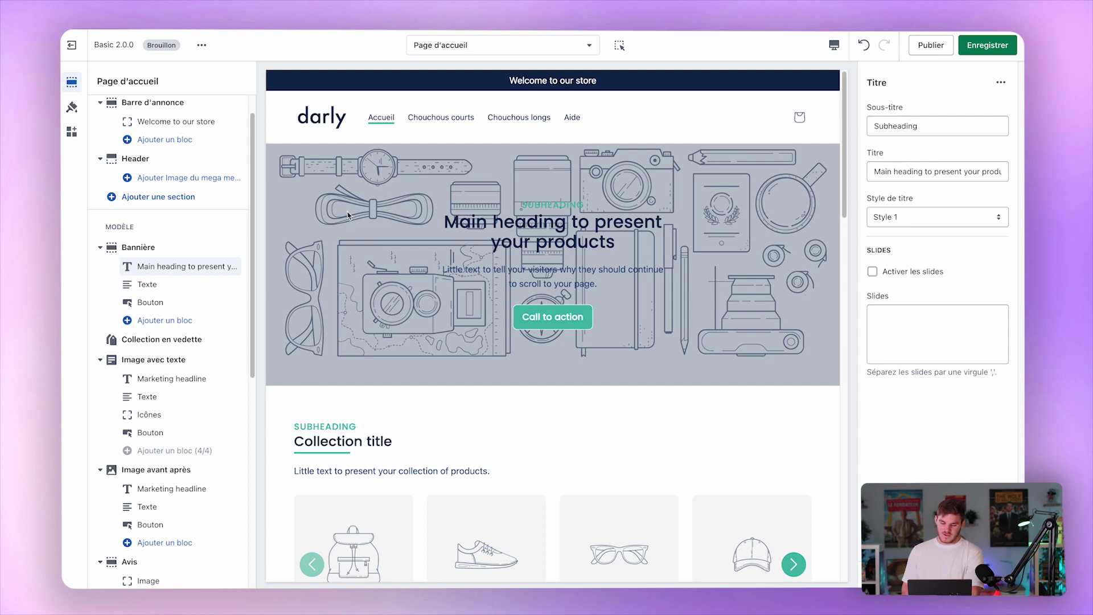
{"action": "left_click", "coordinate": [147, 284]}
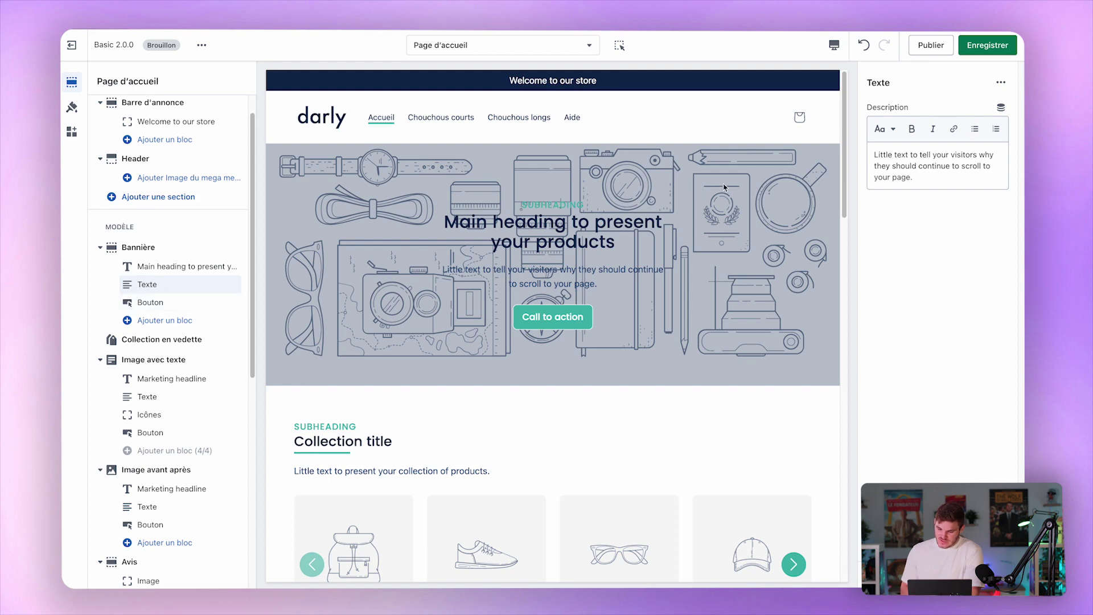
{"action": "left_click", "coordinate": [151, 302]}
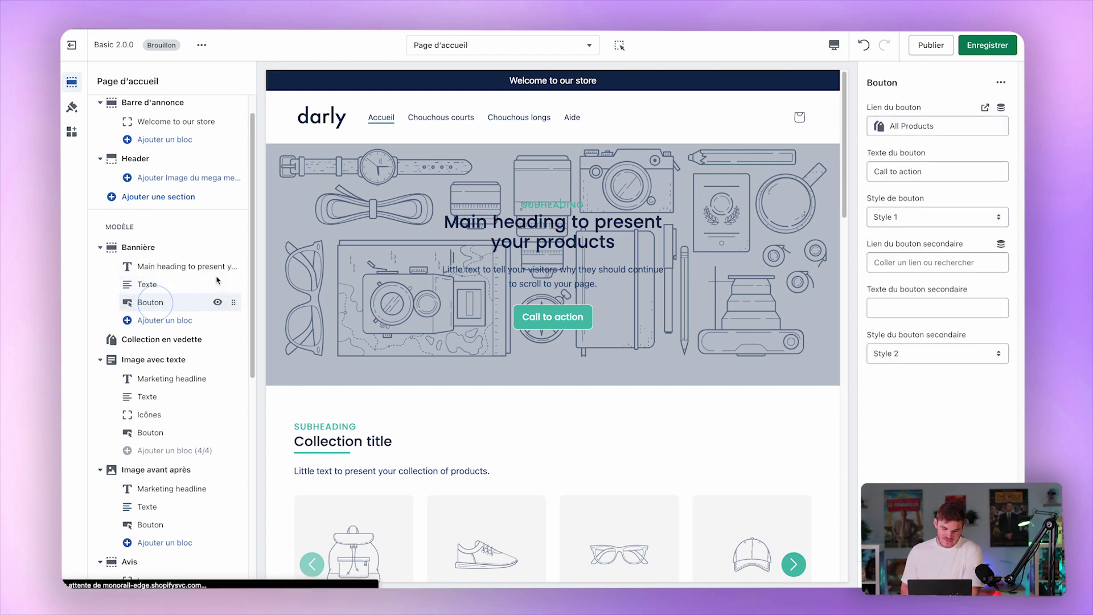
Link the secondary button to Mentions légales, give it a placeholder label, and try Styles 1–3.
{"action": "left_click", "coordinate": [917, 261]}
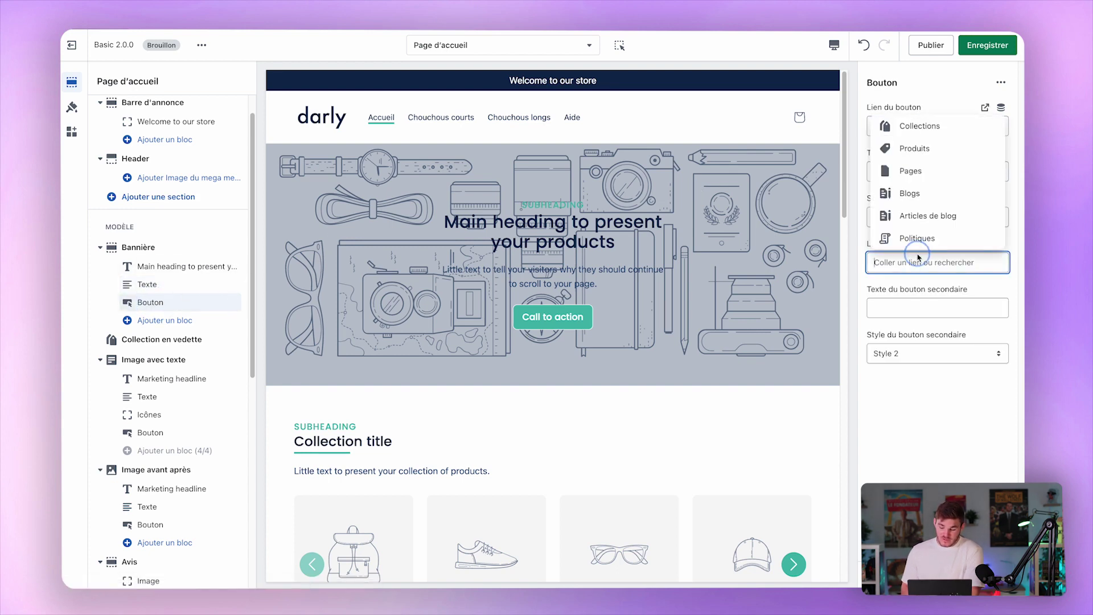
{"action": "left_click", "coordinate": [963, 174]}
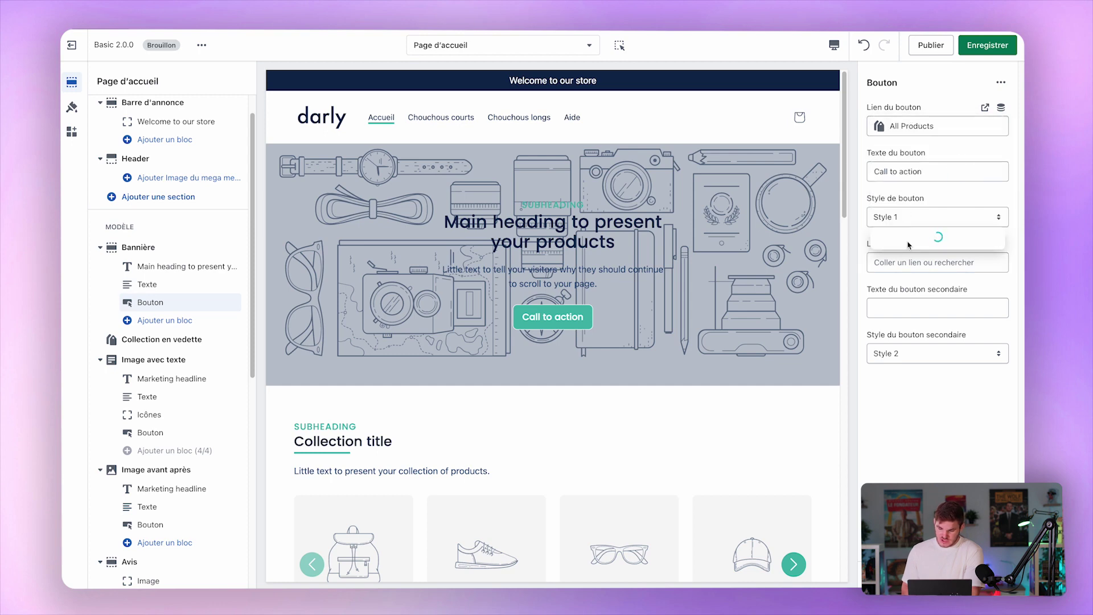
{"action": "left_click", "coordinate": [938, 194]}
{"action": "left_click", "coordinate": [907, 312]}
{"action": "type", "text": "oeufhaoeuh"}
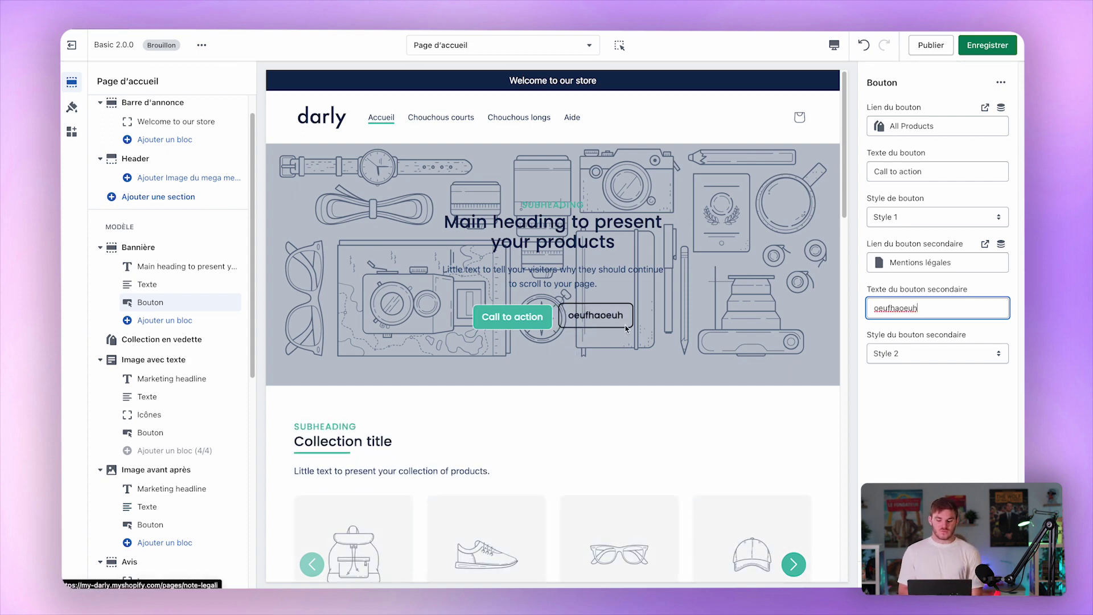
{"action": "left_click", "coordinate": [942, 354]}
{"action": "left_click", "coordinate": [945, 341]}
{"action": "left_click", "coordinate": [944, 355]}
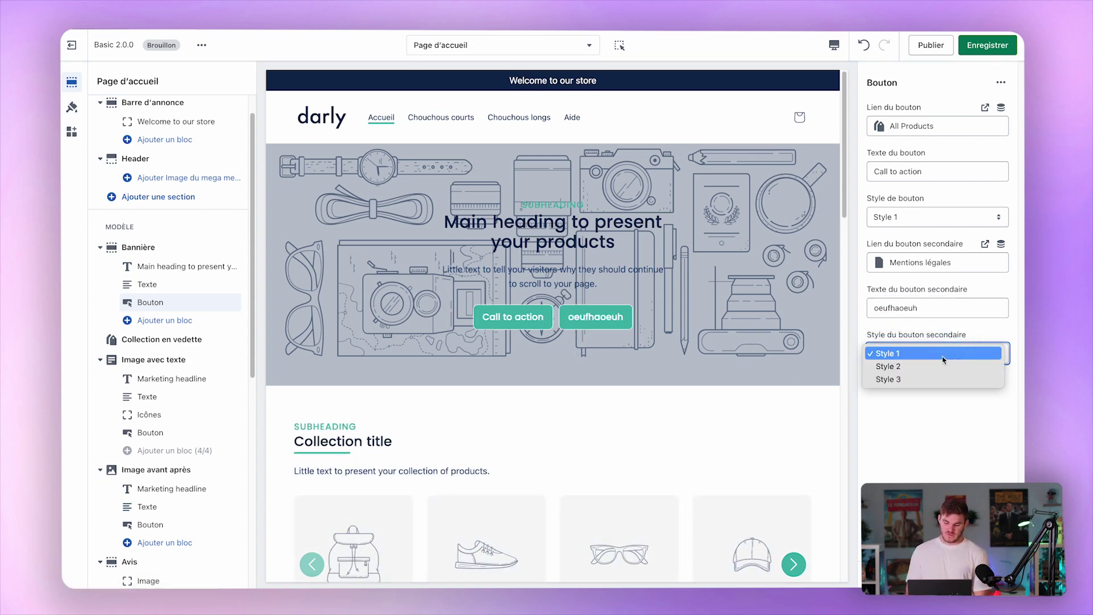
{"action": "left_click", "coordinate": [937, 379]}
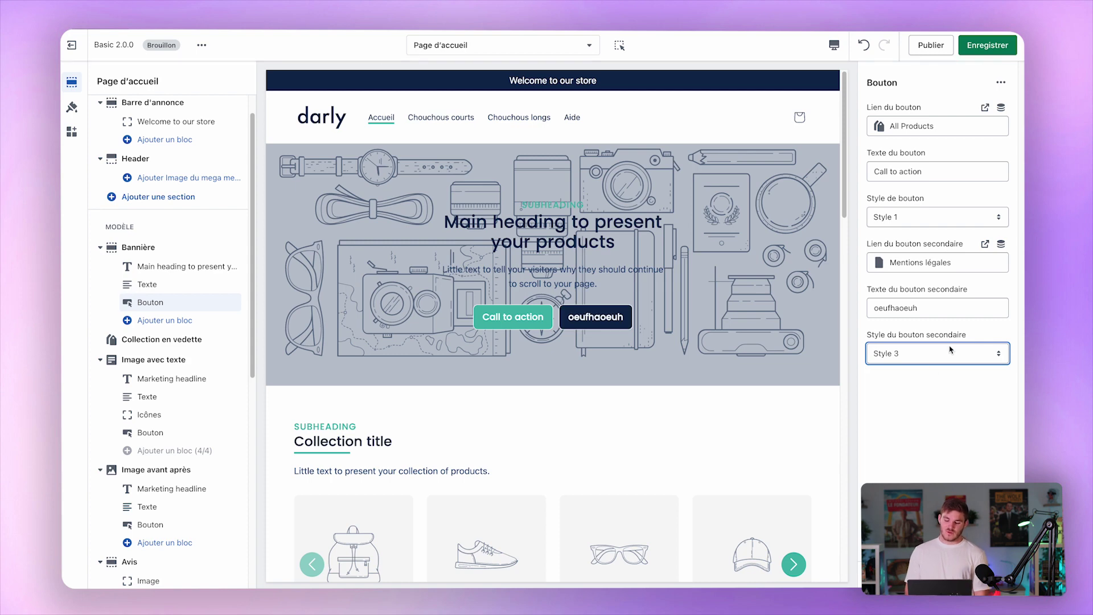
{"action": "left_click", "coordinate": [949, 349]}
{"action": "left_click", "coordinate": [933, 340]}
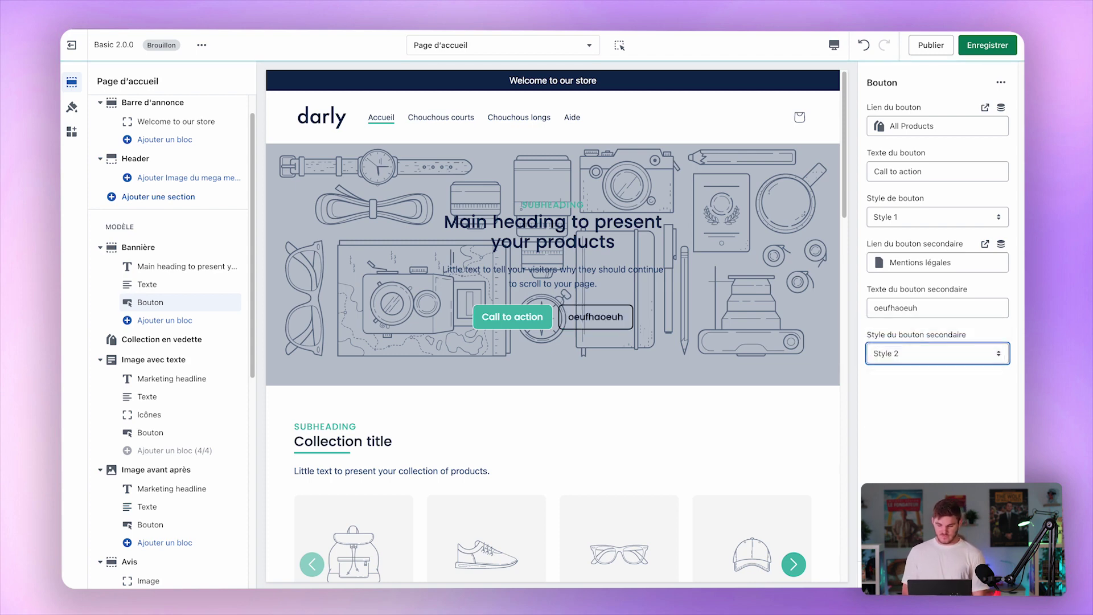
Clear the secondary button's link and label again.
{"action": "left_click", "coordinate": [973, 269]}
{"action": "left_click", "coordinate": [991, 263]}
{"action": "left_click", "coordinate": [933, 310]}
{"action": "key", "text": "BackSpace"}
{"action": "key", "text": "BackSpace"}
{"action": "key", "text": "BackSpace"}
{"action": "key", "text": "BackSpace"}
{"action": "key", "text": "BackSpace"}
{"action": "key", "text": "BackSpace"}
{"action": "key", "text": "BackSpace"}
{"action": "key", "text": "BackSpace"}
{"action": "key", "text": "BackSpace"}
{"action": "key", "text": "BackSpace"}
{"action": "left_click", "coordinate": [956, 422]}
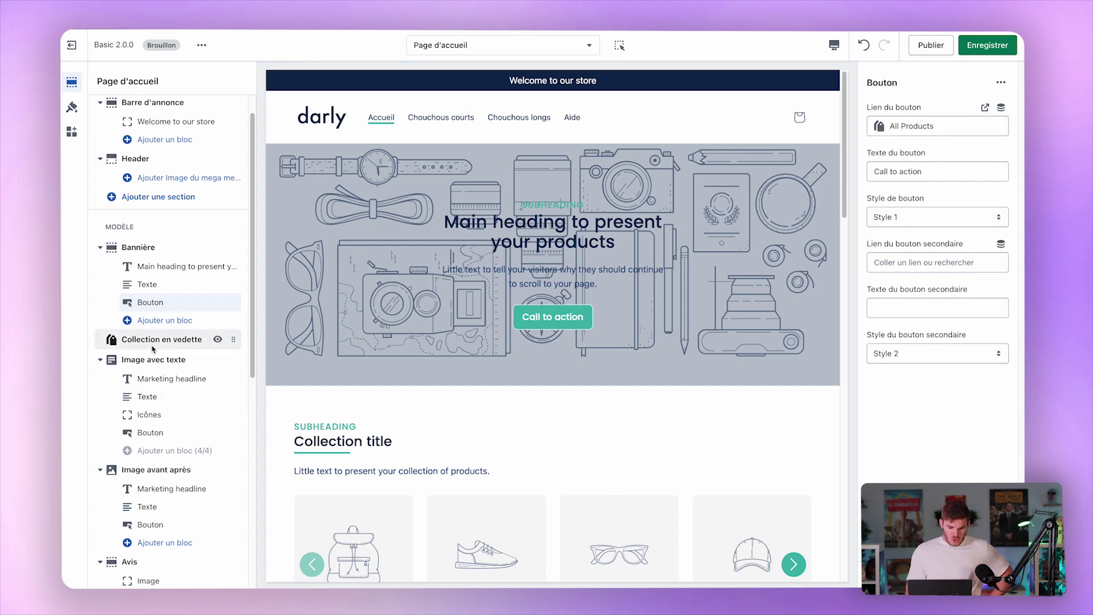
Open the Bannière settings and keep Hauteur on Adapter au média.
{"action": "left_click", "coordinate": [138, 247]}
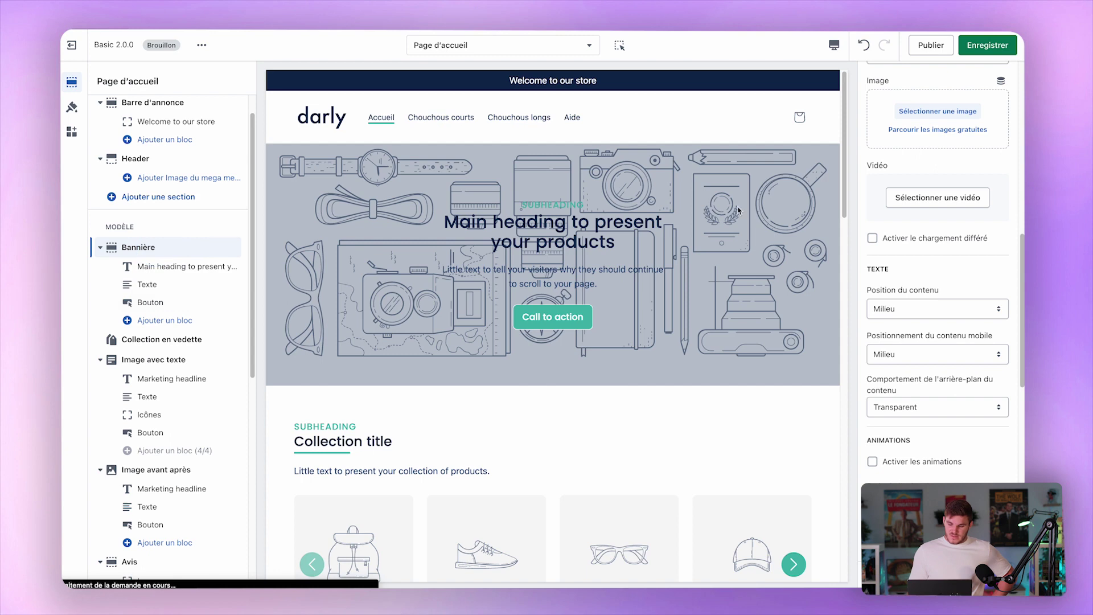
{"action": "scroll", "coordinate": [961, 196], "scroll_direction": "up", "scroll_amount": 5}
{"action": "scroll", "coordinate": [961, 196], "scroll_direction": "up", "scroll_amount": 5}
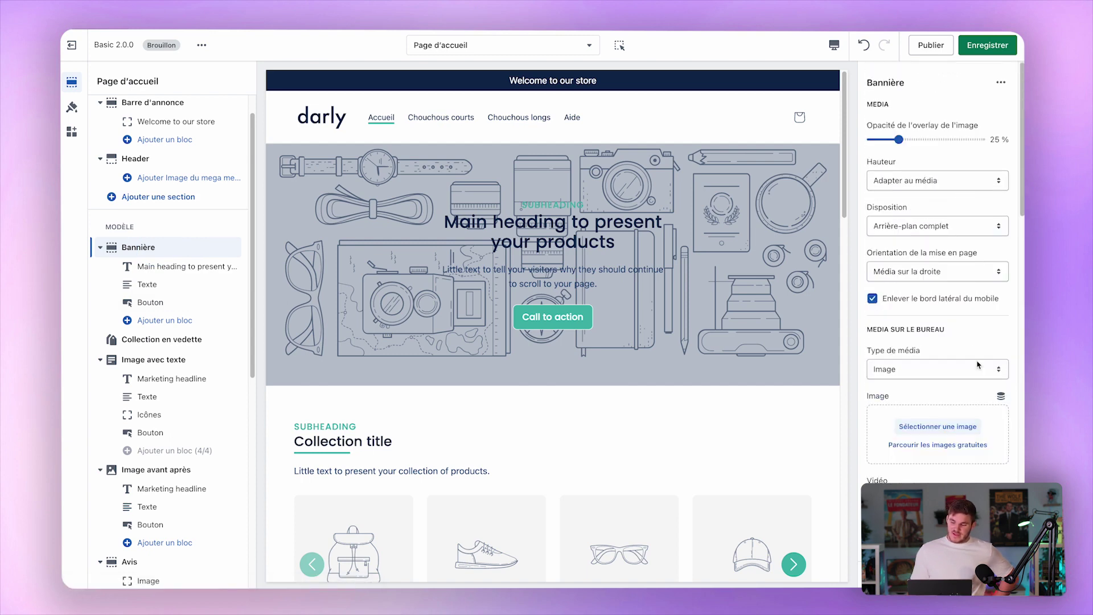
{"action": "left_click", "coordinate": [910, 180]}
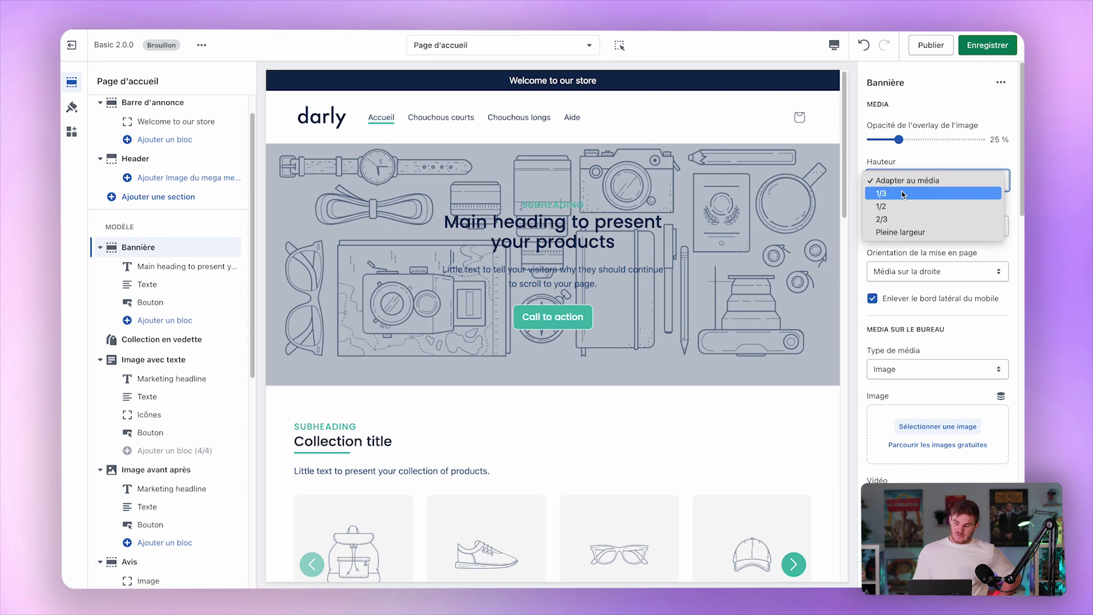
{"action": "left_click", "coordinate": [987, 151]}
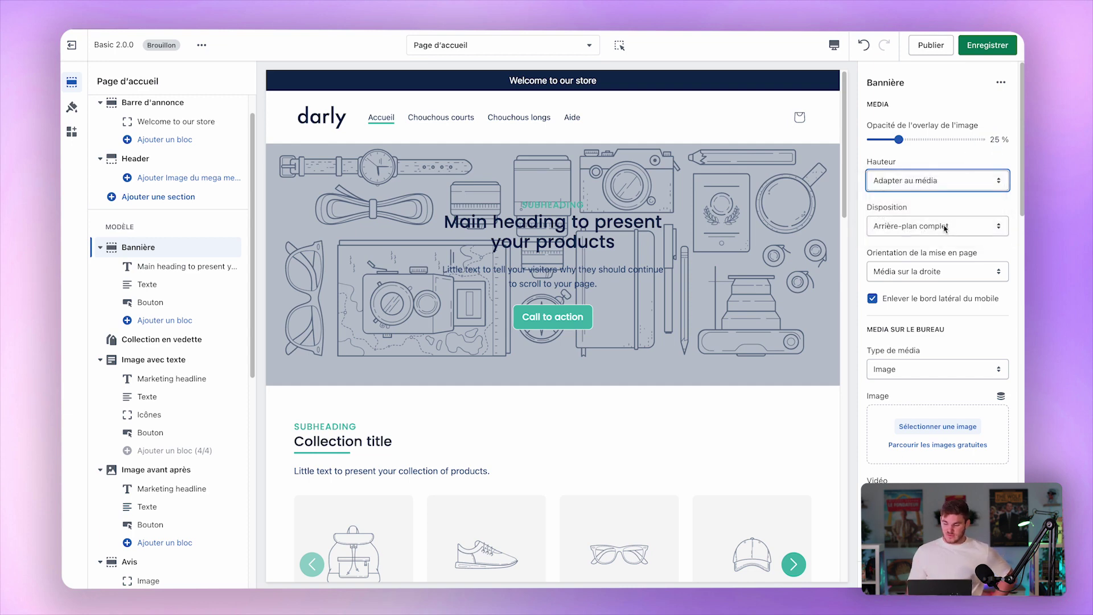
Set the banner Disposition to Image avec texte after briefly trying the full-background layout.
{"action": "left_click", "coordinate": [942, 227]}
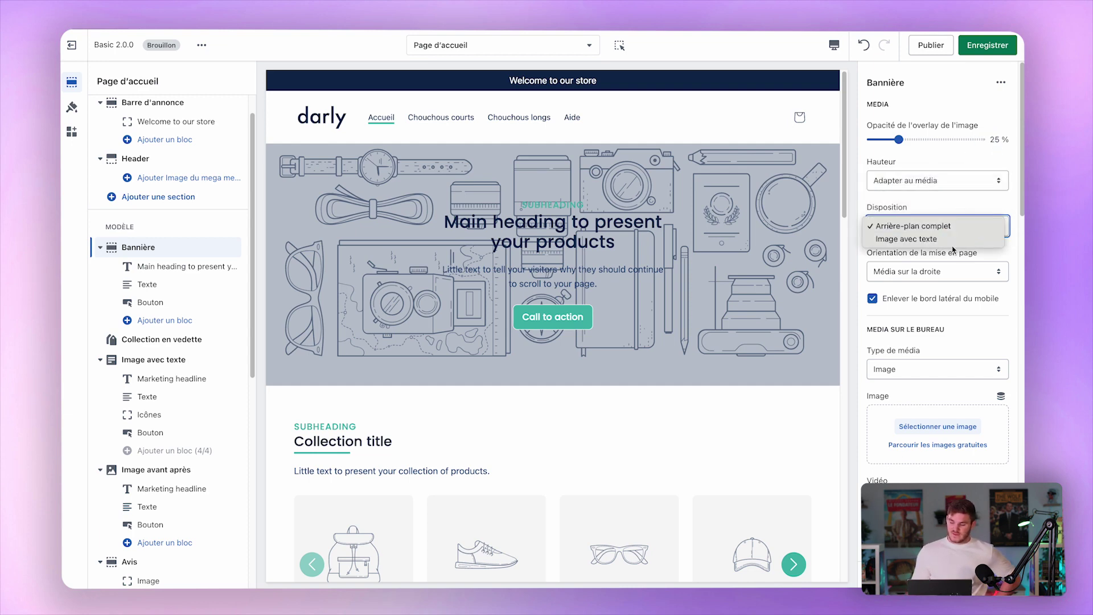
{"action": "left_click", "coordinate": [956, 239]}
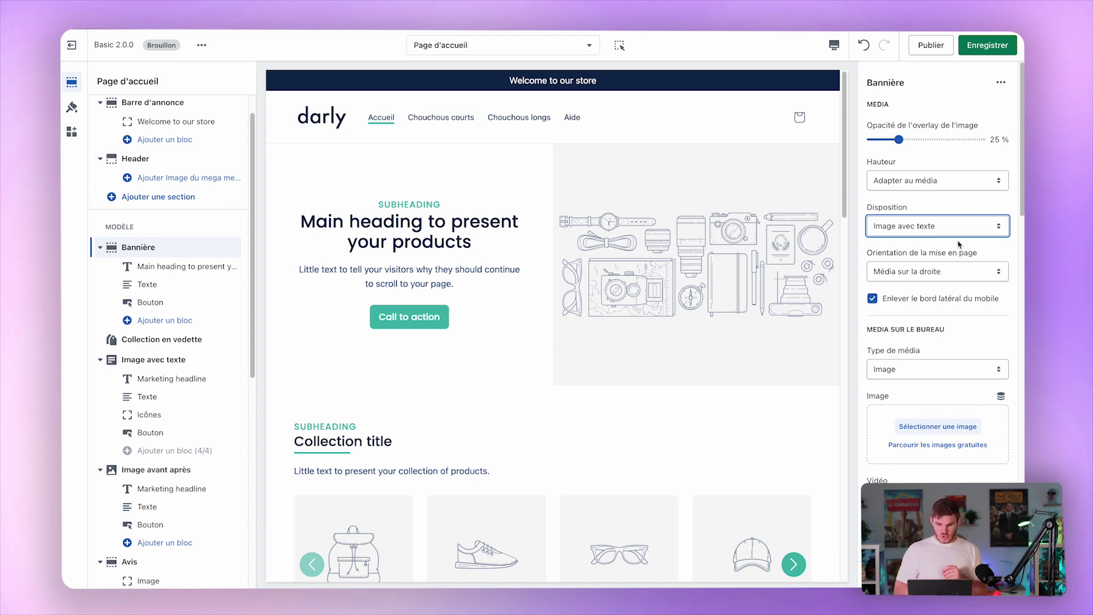
{"action": "left_click", "coordinate": [960, 239]}
{"action": "left_click", "coordinate": [983, 211]}
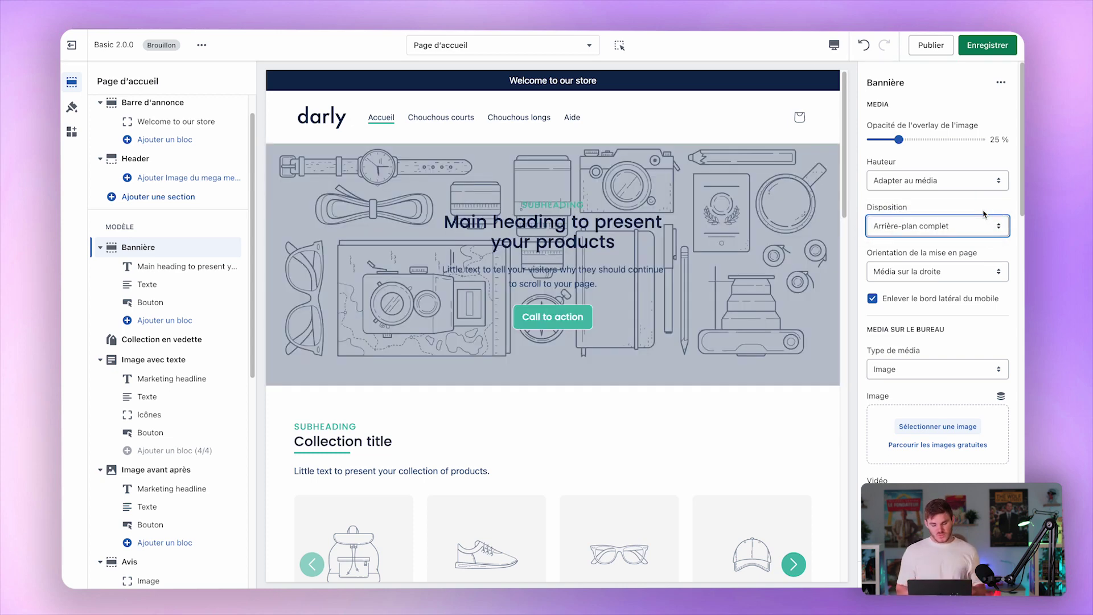
{"action": "left_click", "coordinate": [981, 232]}
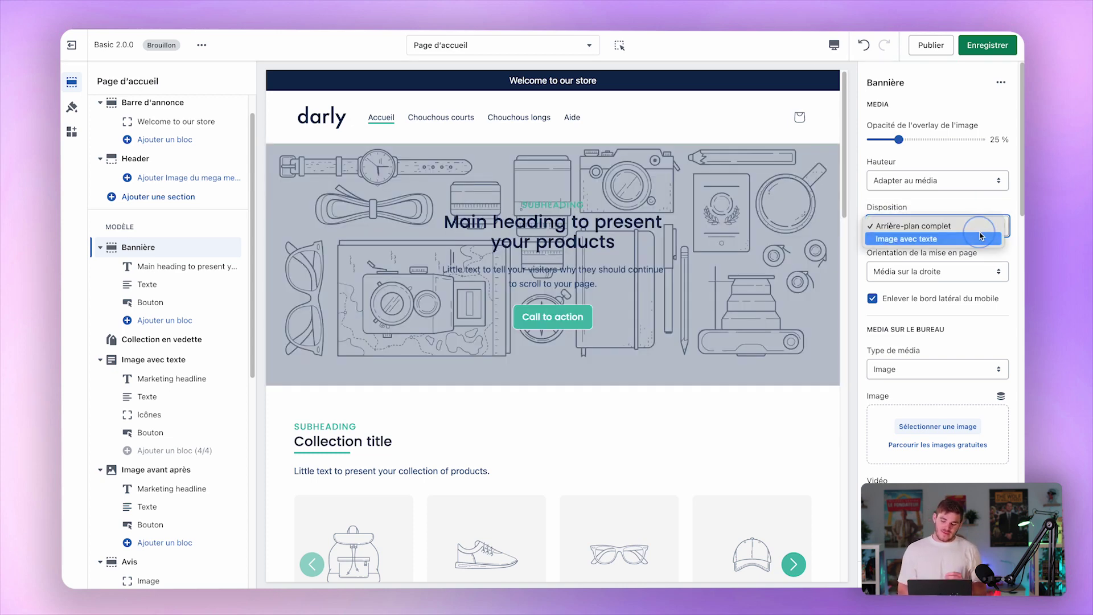
{"action": "left_click", "coordinate": [938, 239]}
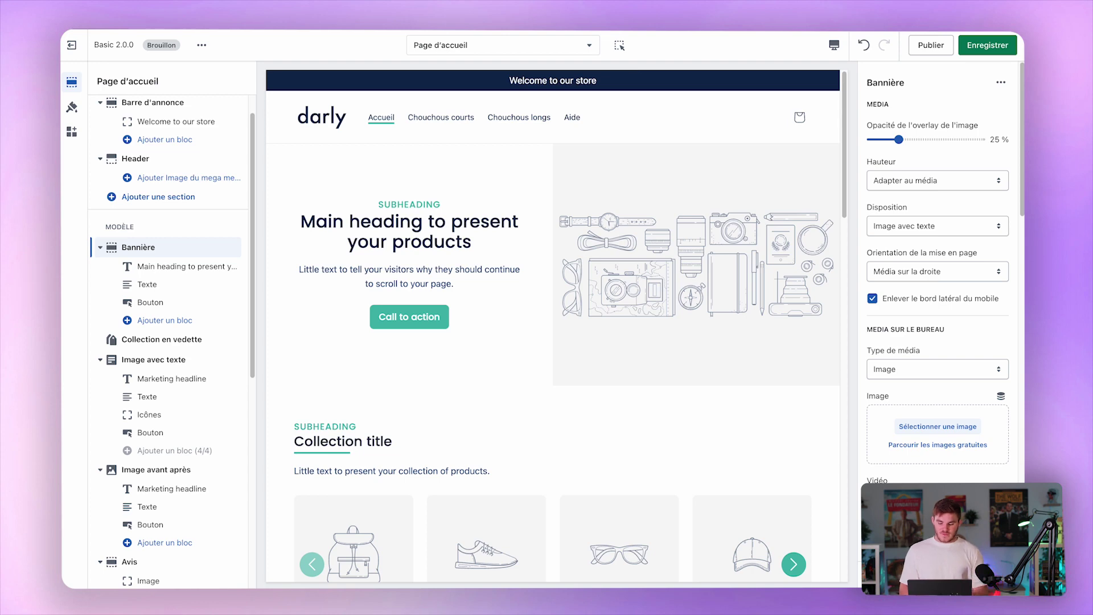
{"action": "key", "text": "super+t"}
{"action": "type", "text": "omnifood."}
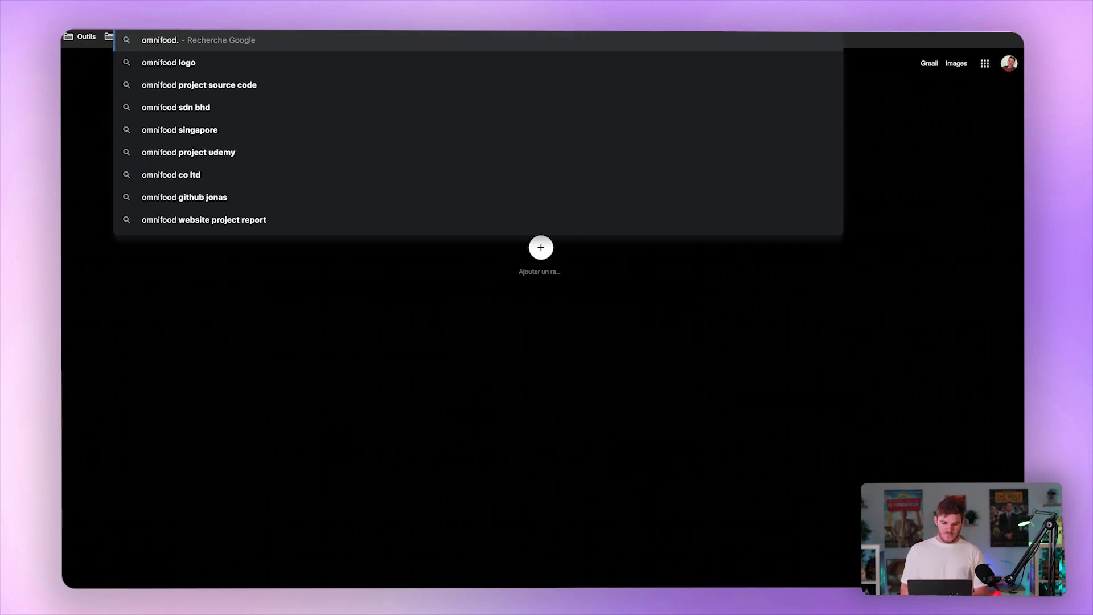
{"action": "type", "text": "dev"}
{"action": "key", "text": "Return"}
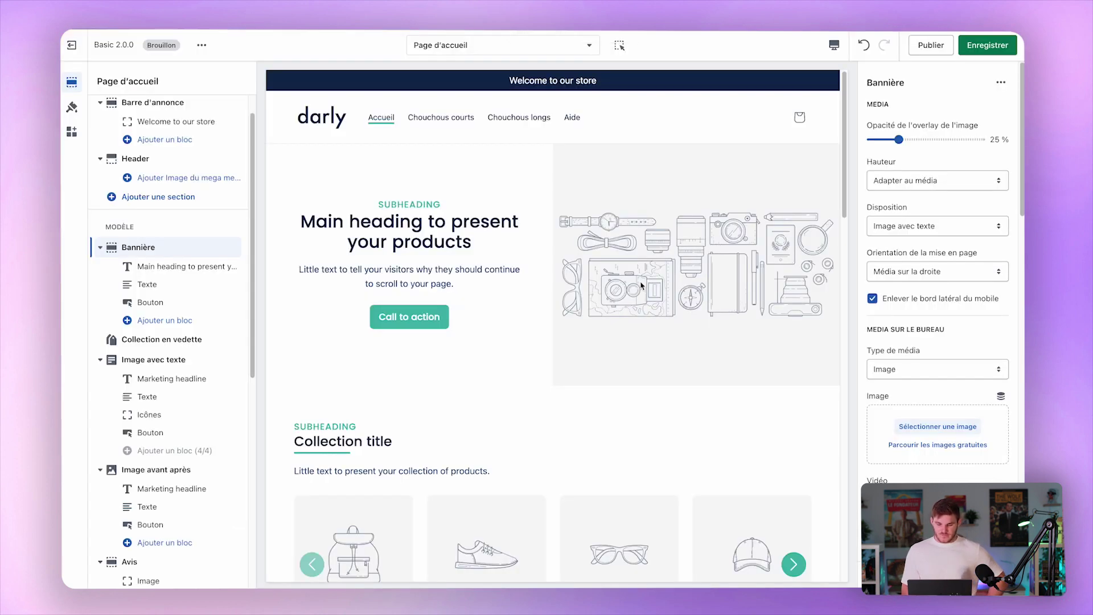
{"action": "scroll", "coordinate": [641, 279], "scroll_direction": "down", "scroll_amount": 3}
Return the banner to the full background image layout.
{"action": "left_click", "coordinate": [936, 219]}
{"action": "left_click", "coordinate": [932, 213]}
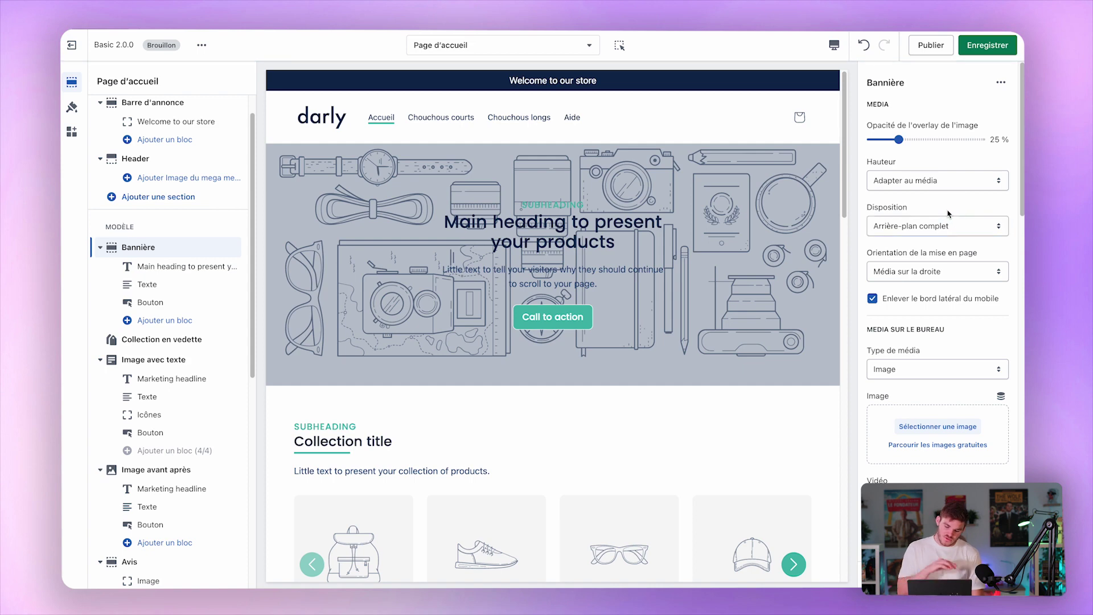
{"action": "left_click", "coordinate": [952, 227]}
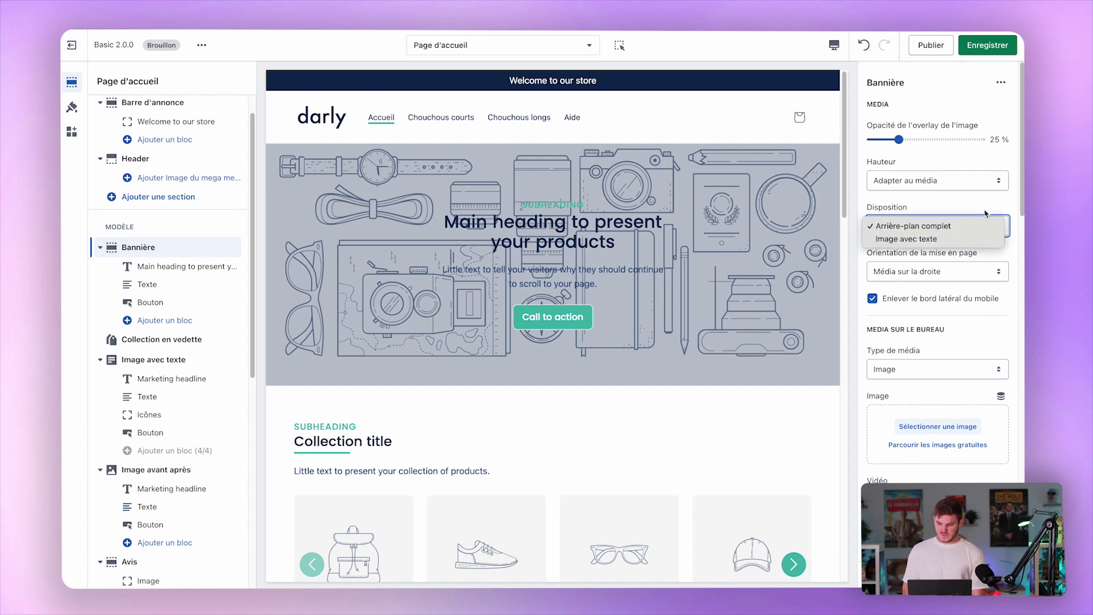
{"action": "left_click", "coordinate": [983, 217]}
{"action": "scroll", "coordinate": [924, 299], "scroll_direction": "down", "scroll_amount": 5}
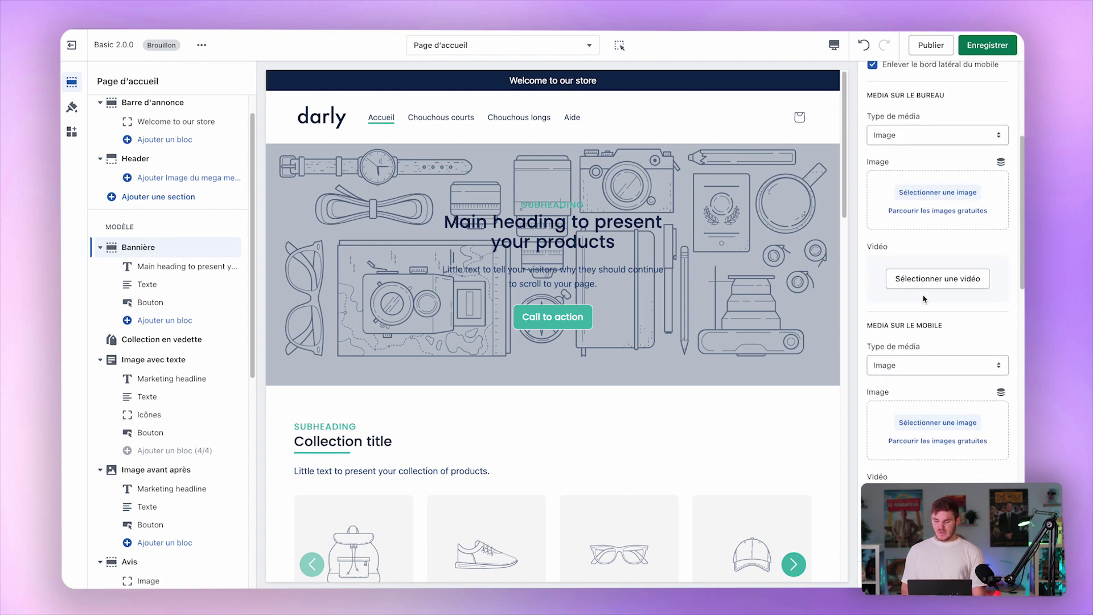
{"action": "scroll", "coordinate": [933, 302], "scroll_direction": "down", "scroll_amount": 3}
{"action": "scroll", "coordinate": [938, 301], "scroll_direction": "down", "scroll_amount": 3}
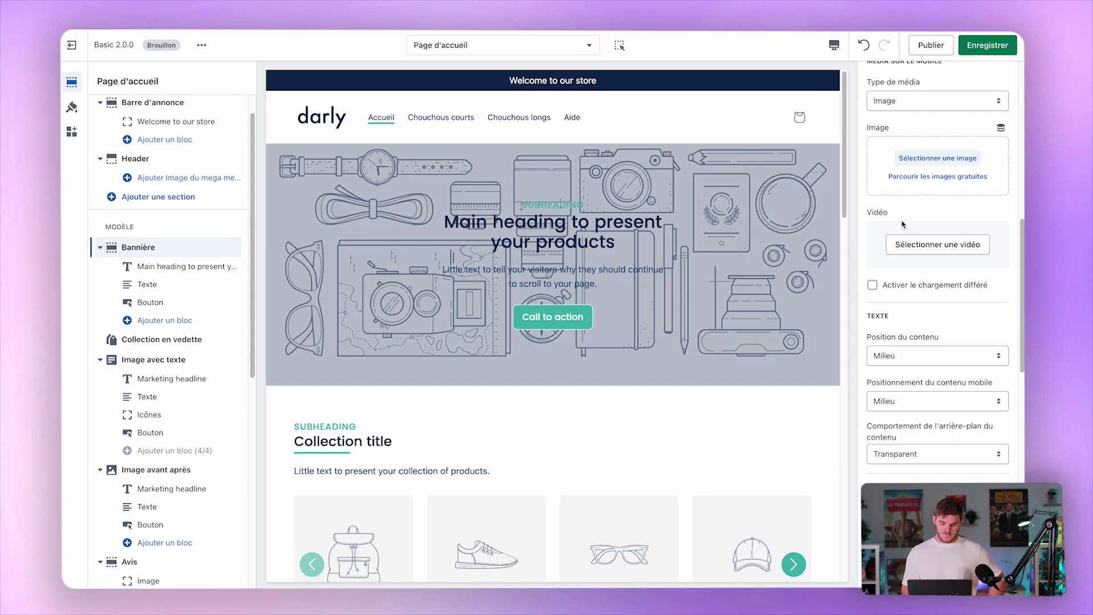
{"action": "scroll", "coordinate": [902, 223], "scroll_direction": "down", "scroll_amount": 2}
{"action": "scroll", "coordinate": [902, 224], "scroll_direction": "down", "scroll_amount": 2}
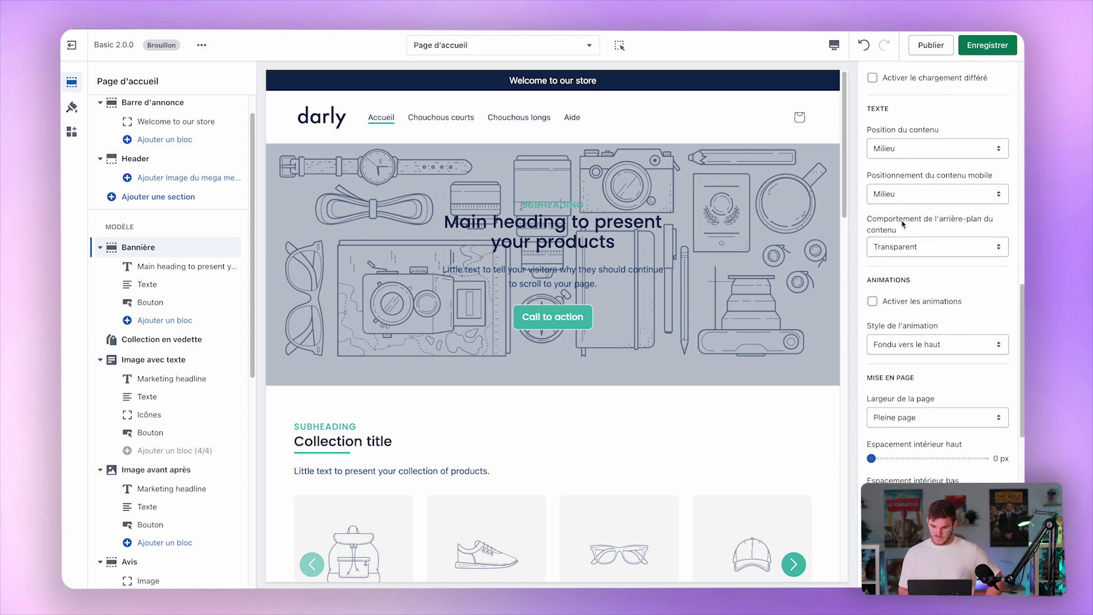
{"action": "scroll", "coordinate": [902, 224], "scroll_direction": "down", "scroll_amount": 3}
{"action": "scroll", "coordinate": [913, 146], "scroll_direction": "up", "scroll_amount": 2}
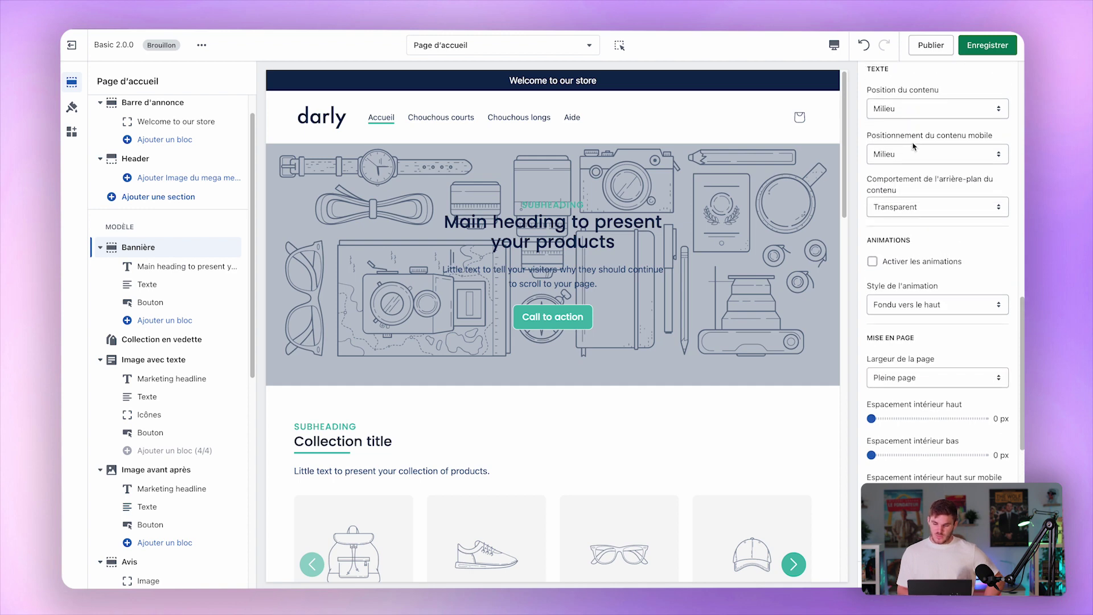
{"action": "scroll", "coordinate": [913, 147], "scroll_direction": "up", "scroll_amount": 1}
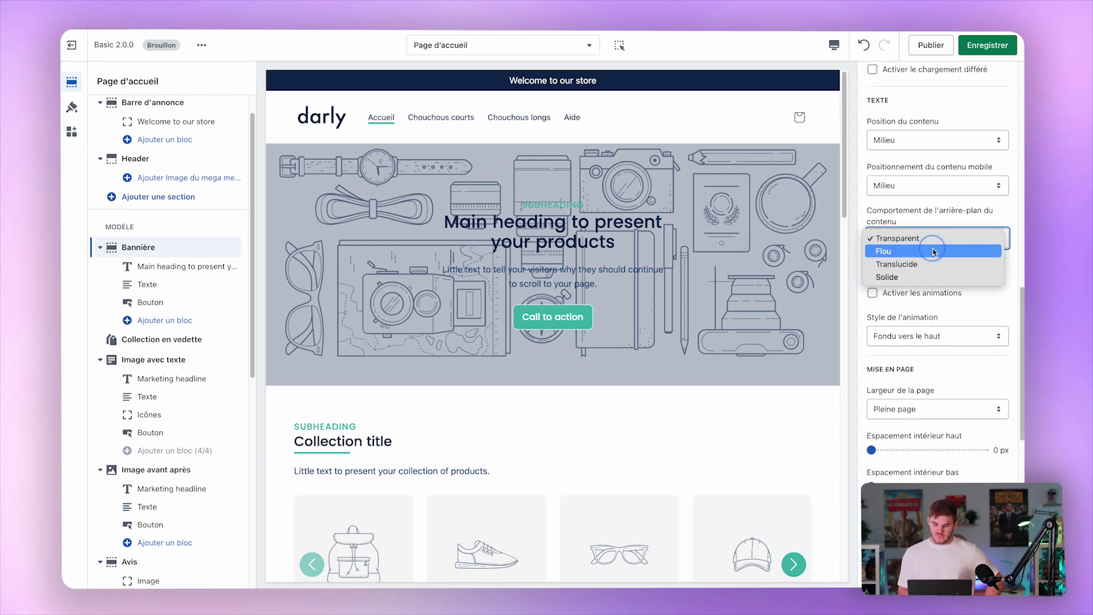
Set the content background to Flou, then Translucide, and finally Solide.
{"action": "left_click", "coordinate": [926, 254]}
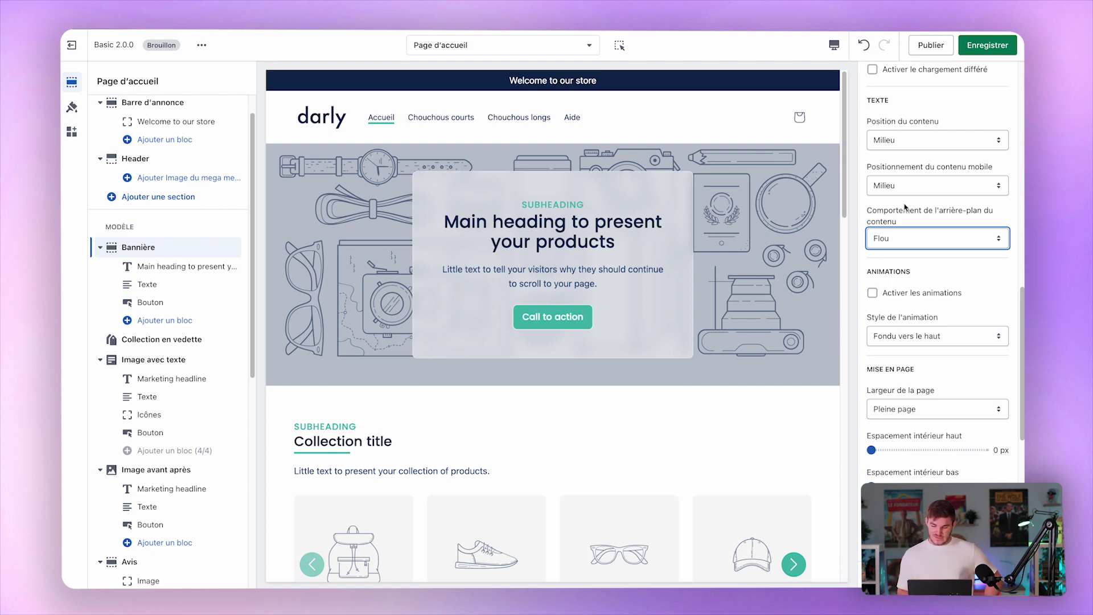
{"action": "left_click", "coordinate": [889, 239]}
{"action": "left_click", "coordinate": [910, 242]}
{"action": "left_click", "coordinate": [910, 241]}
{"action": "left_click", "coordinate": [914, 239]}
{"action": "left_click", "coordinate": [915, 246]}
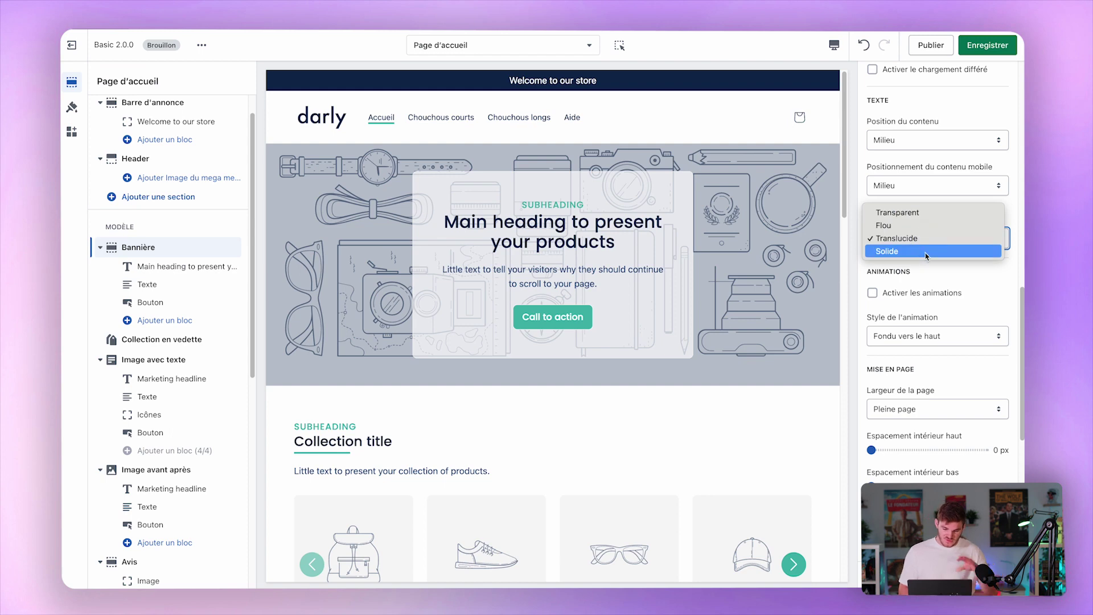
{"action": "left_click", "coordinate": [924, 254]}
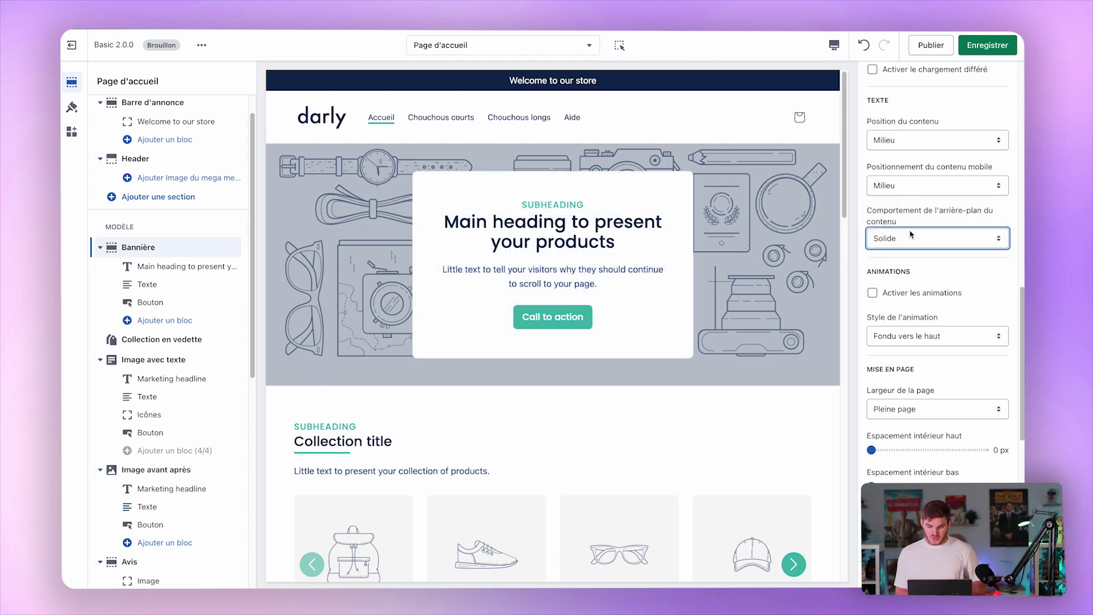
{"action": "scroll", "coordinate": [958, 283], "scroll_direction": "down", "scroll_amount": 3}
Try the Nuancier 2 and Nuancier 3 palettes on the banner, then return to Nuancier 1.
{"action": "scroll", "coordinate": [958, 283], "scroll_direction": "down", "scroll_amount": 4}
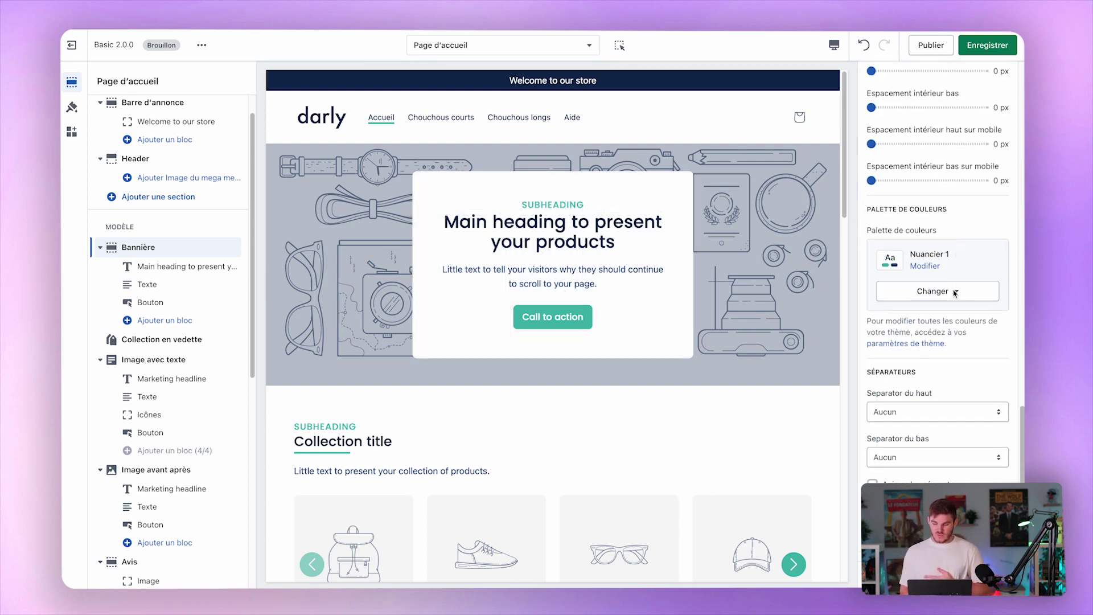
{"action": "left_click", "coordinate": [975, 299]}
{"action": "left_click", "coordinate": [925, 352]}
{"action": "left_click", "coordinate": [935, 285]}
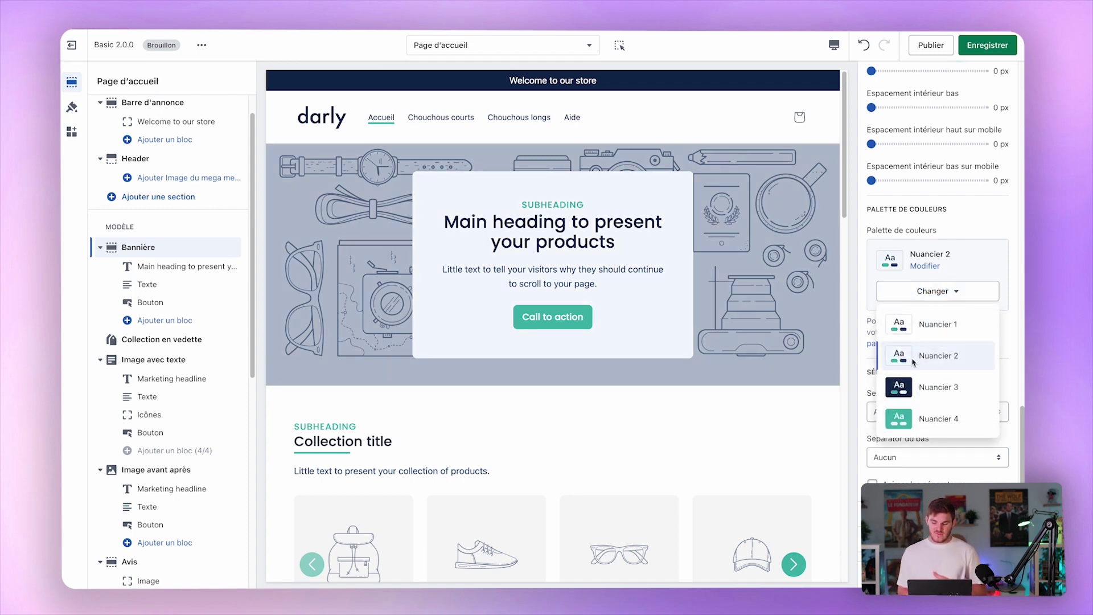
{"action": "left_click", "coordinate": [911, 387]}
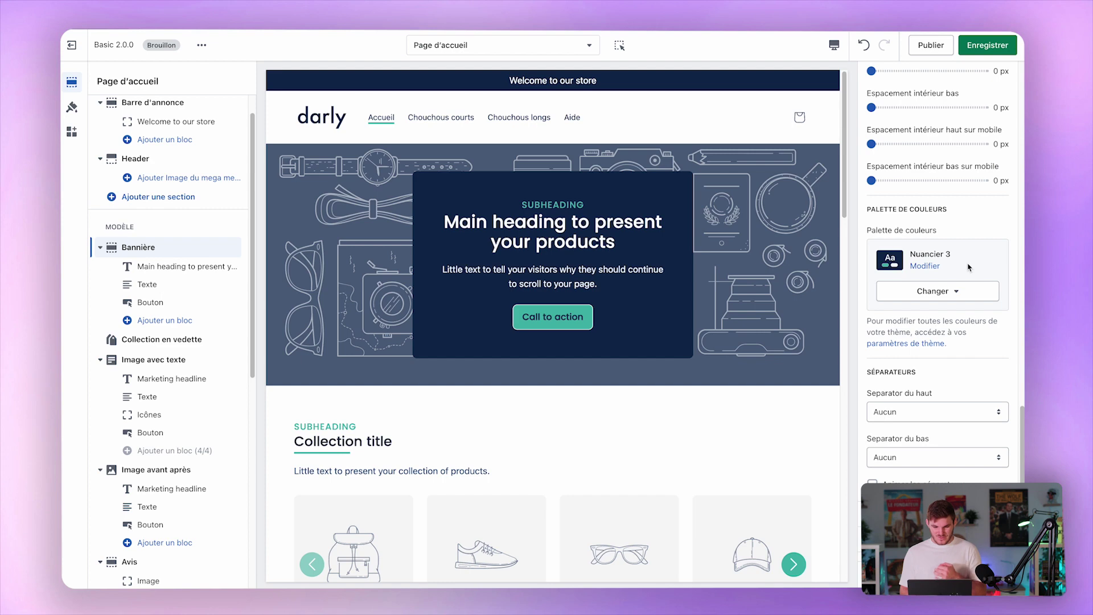
{"action": "left_click", "coordinate": [956, 291]}
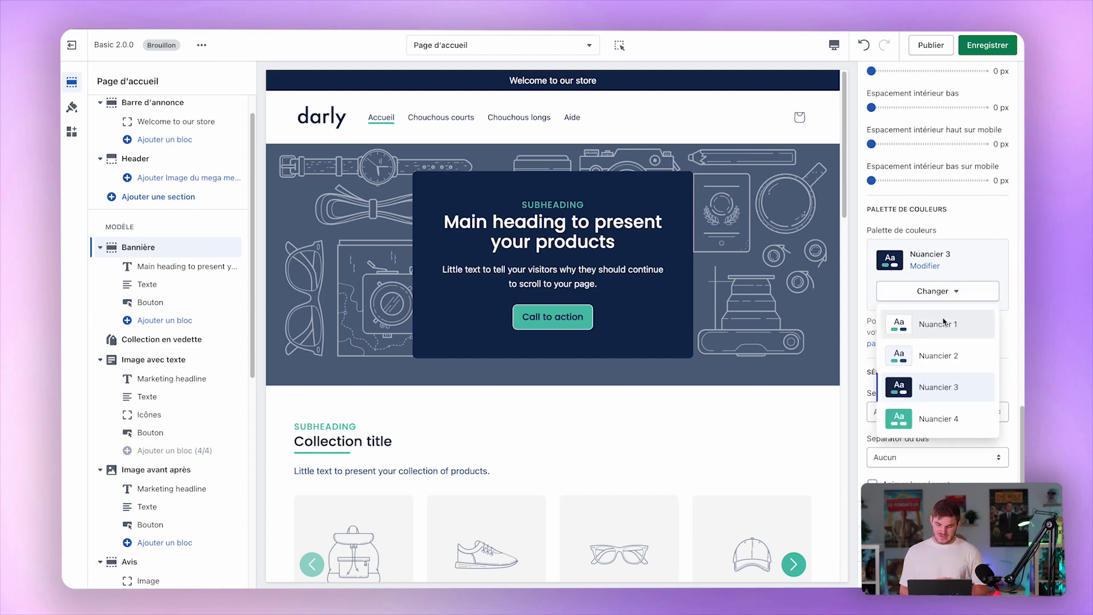
{"action": "left_click", "coordinate": [942, 320]}
Set the banner's content background behaviour back to Transparent.
{"action": "scroll", "coordinate": [945, 171], "scroll_direction": "up", "scroll_amount": 10}
{"action": "scroll", "coordinate": [951, 140], "scroll_direction": "up", "scroll_amount": 5}
{"action": "scroll", "coordinate": [922, 342], "scroll_direction": "down", "scroll_amount": 2}
{"action": "left_click", "coordinate": [906, 421]}
{"action": "left_click", "coordinate": [913, 378]}
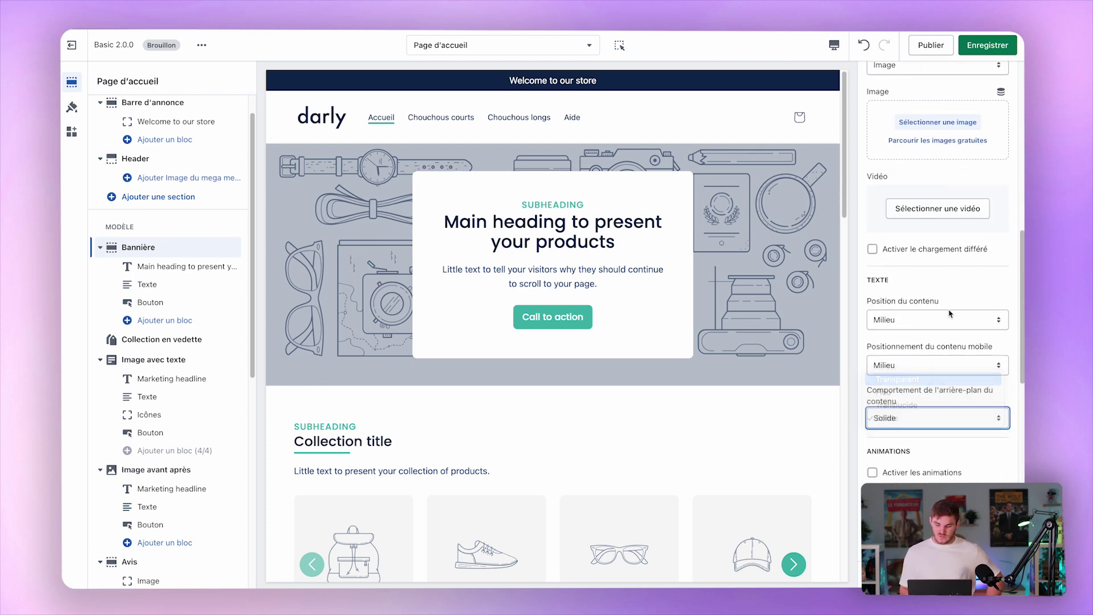
{"action": "scroll", "coordinate": [905, 228], "scroll_direction": "up", "scroll_amount": 4}
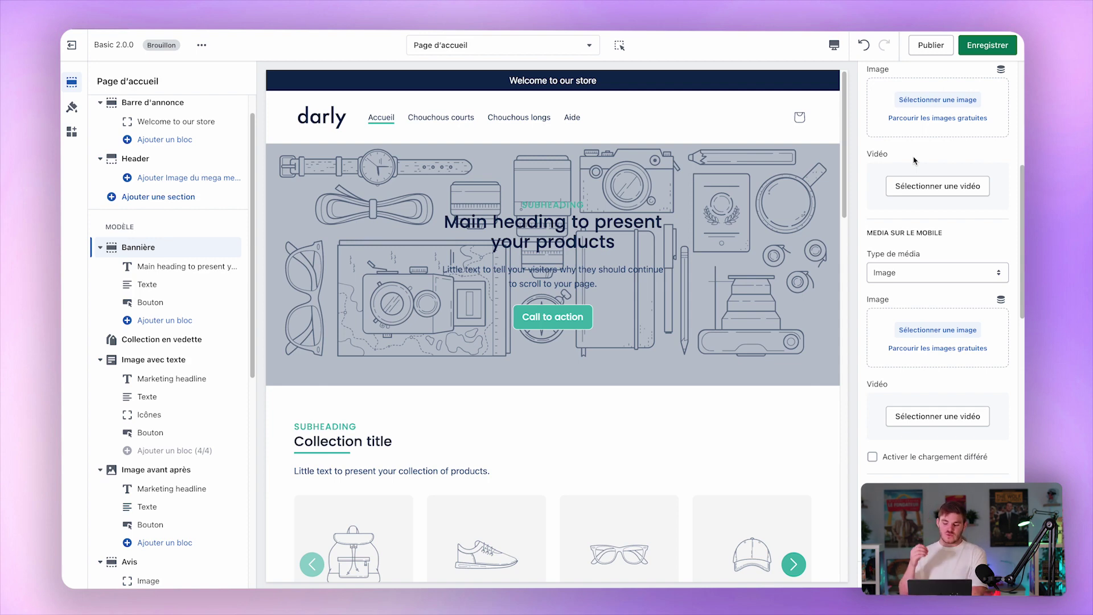
{"action": "scroll", "coordinate": [913, 160], "scroll_direction": "up", "scroll_amount": 4}
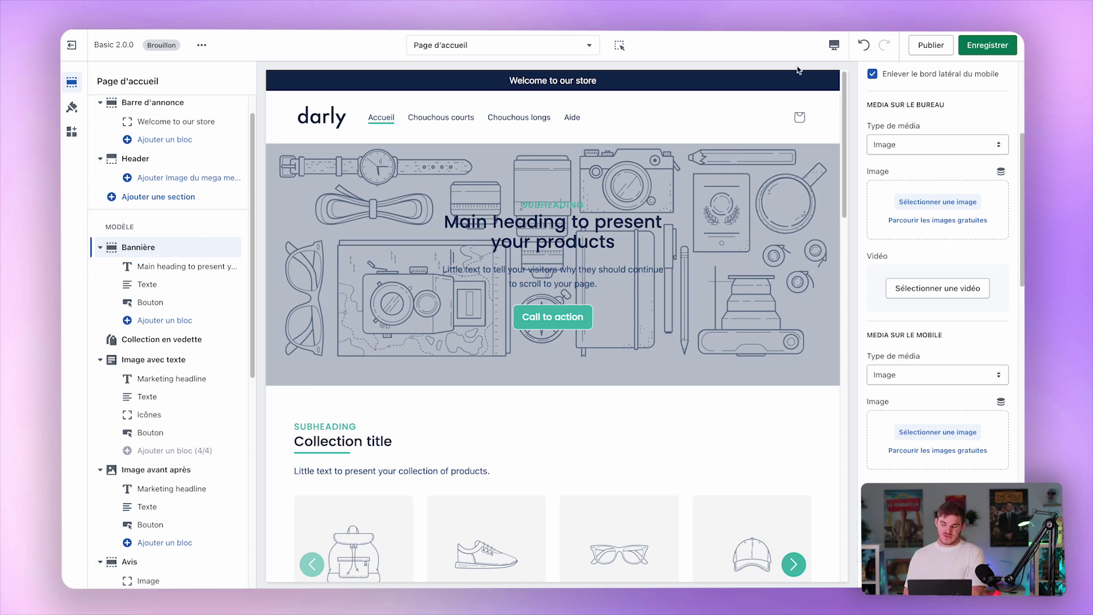
{"action": "left_click", "coordinate": [833, 45]}
{"action": "left_click", "coordinate": [847, 73]}
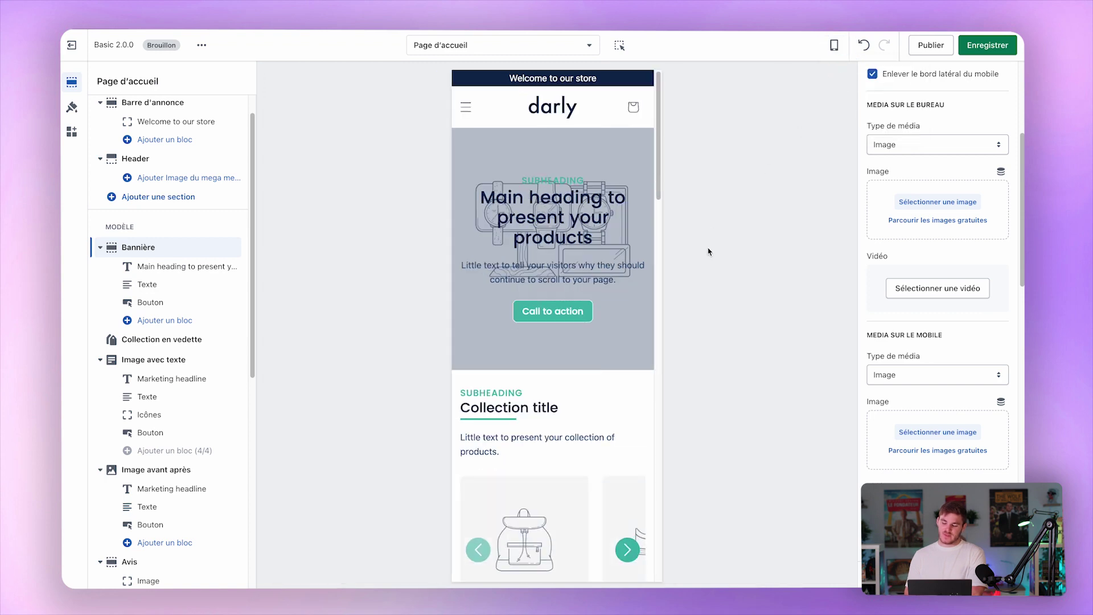
{"action": "scroll", "coordinate": [904, 421], "scroll_direction": "down", "scroll_amount": 5}
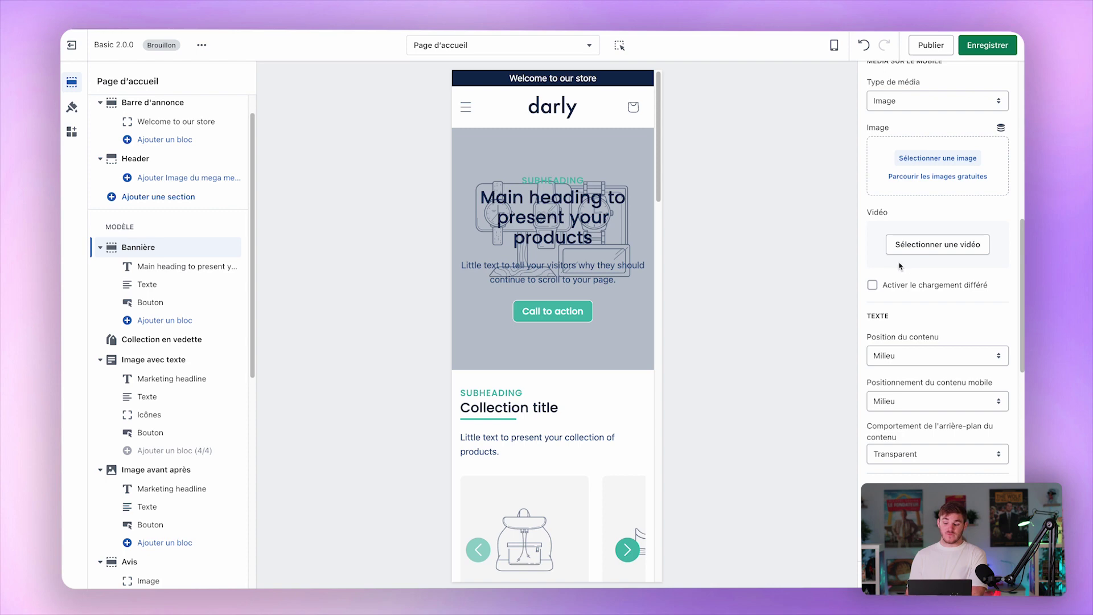
{"action": "scroll", "coordinate": [902, 264], "scroll_direction": "down", "scroll_amount": 3}
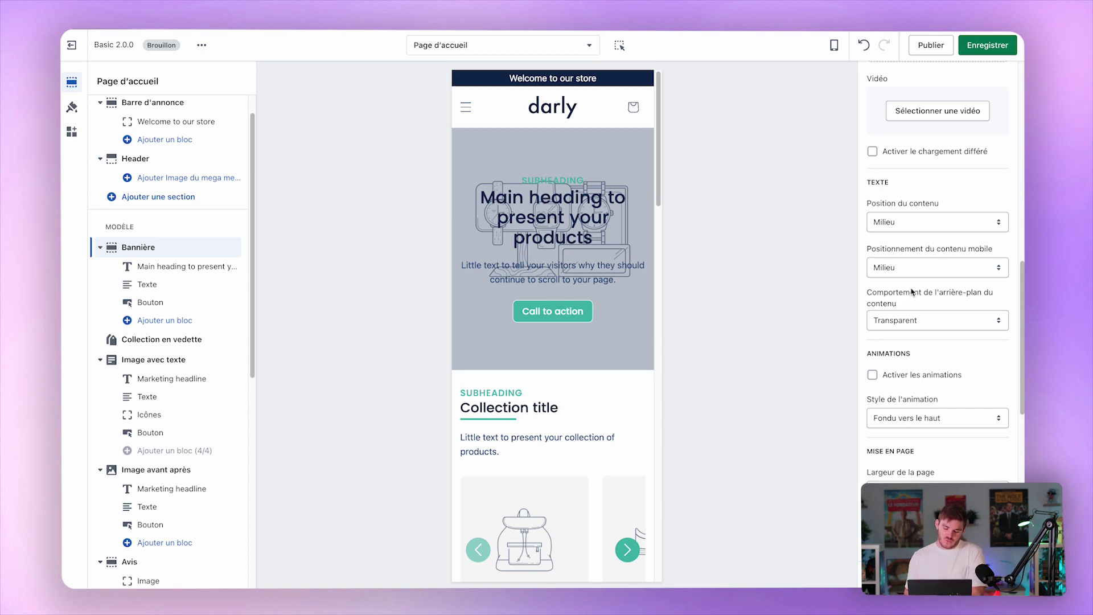
{"action": "left_click", "coordinate": [835, 46]}
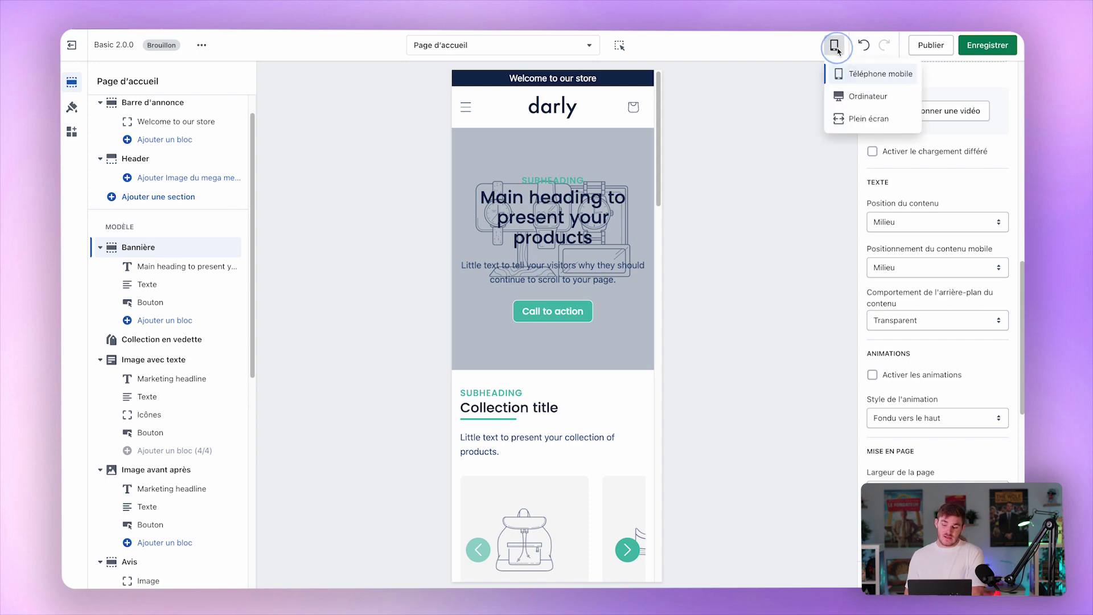
{"action": "left_click", "coordinate": [853, 97]}
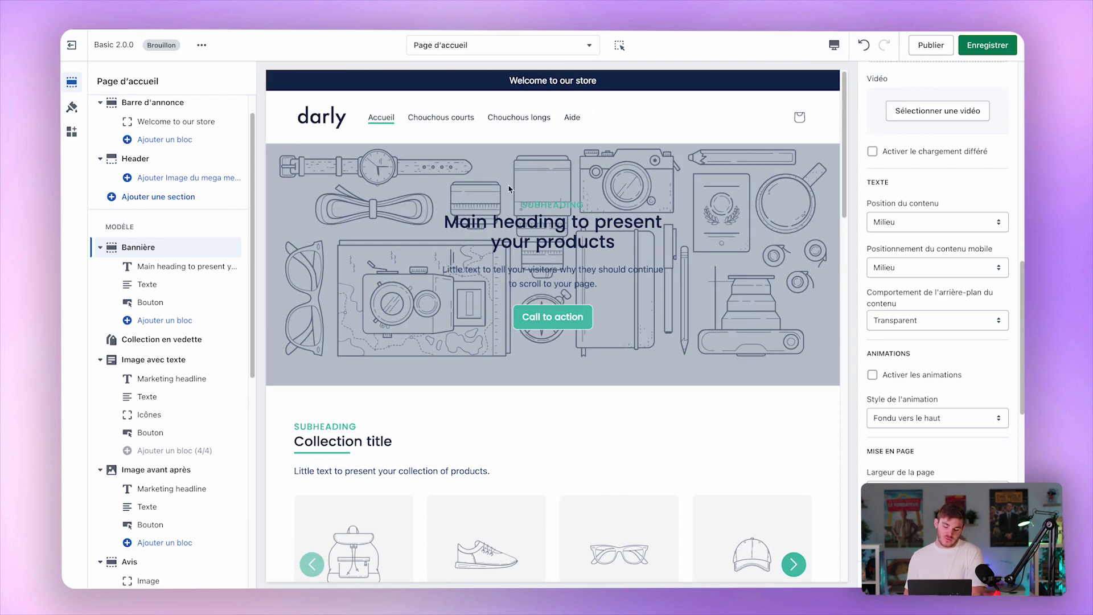
{"action": "left_click_drag", "start_coordinate": [444, 224], "coordinate": [686, 250]}
Feature the Chouchous courts collection in the featured collection section instead of Automne 2020.
{"action": "left_click", "coordinate": [681, 251]}
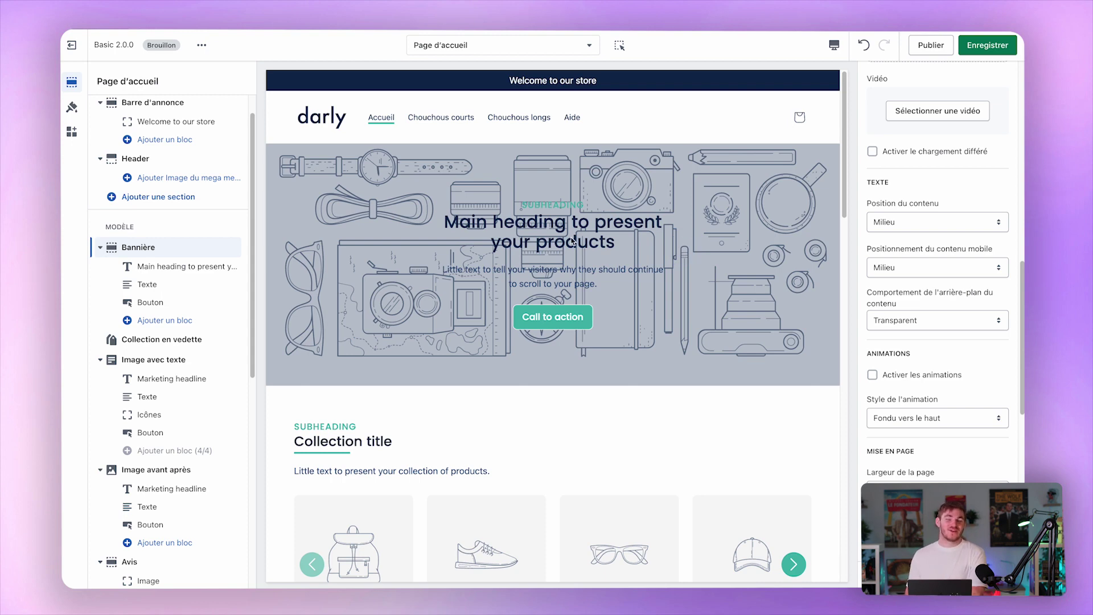
{"action": "left_click", "coordinate": [182, 340]}
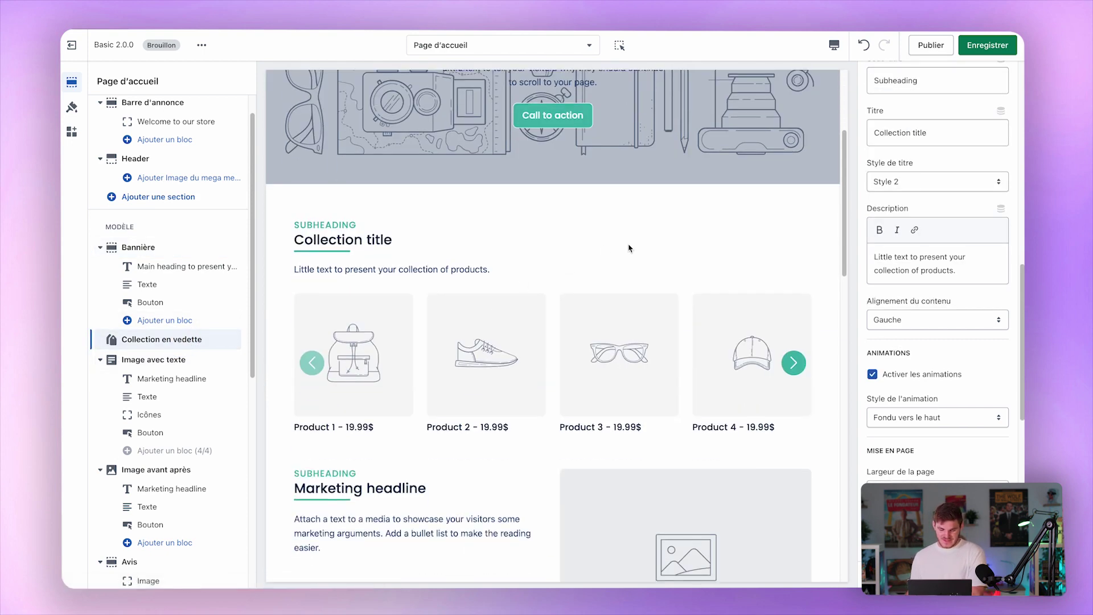
{"action": "scroll", "coordinate": [977, 245], "scroll_direction": "up", "scroll_amount": 10}
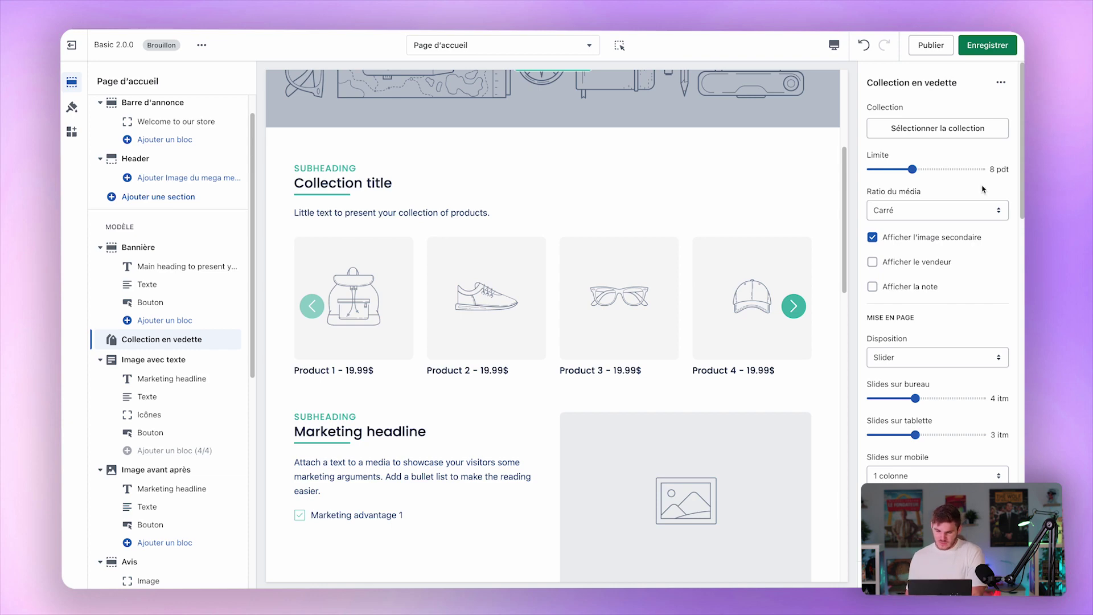
{"action": "left_click", "coordinate": [922, 130]}
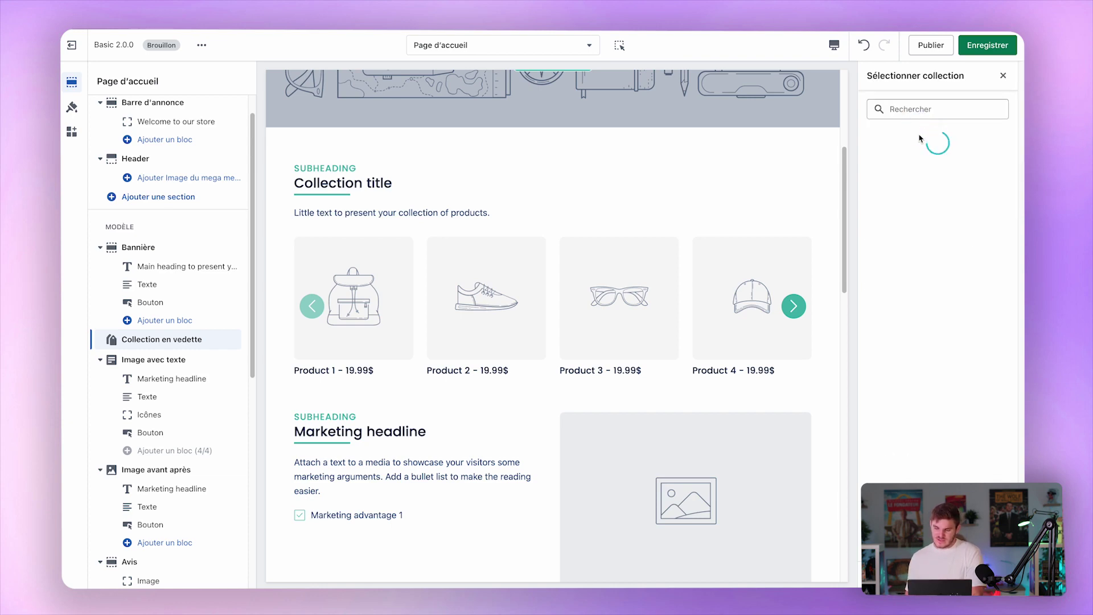
{"action": "left_click", "coordinate": [927, 182]}
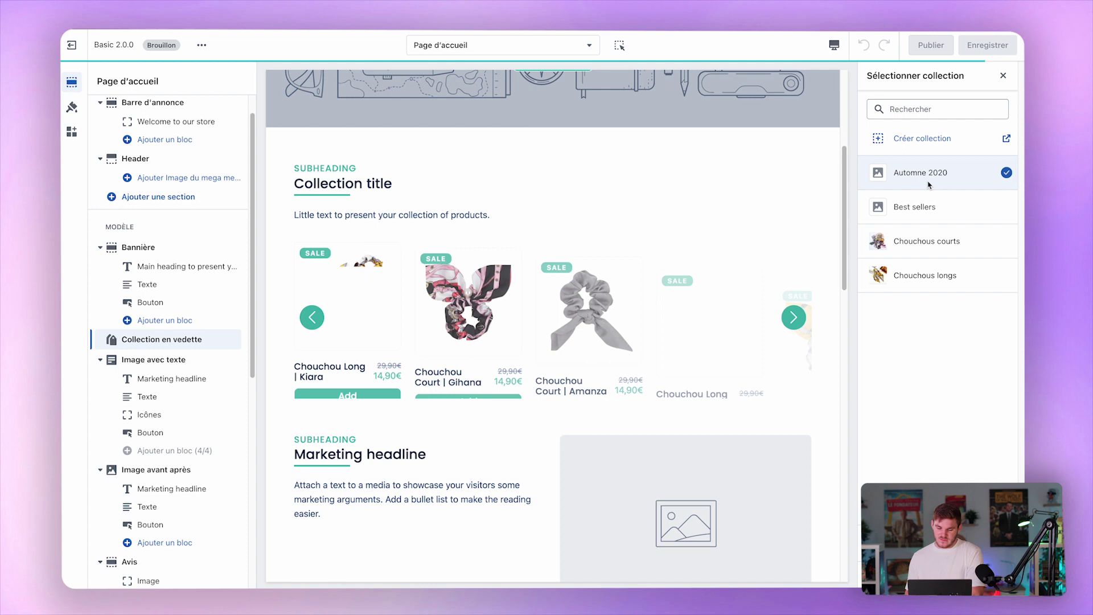
{"action": "left_click", "coordinate": [945, 245]}
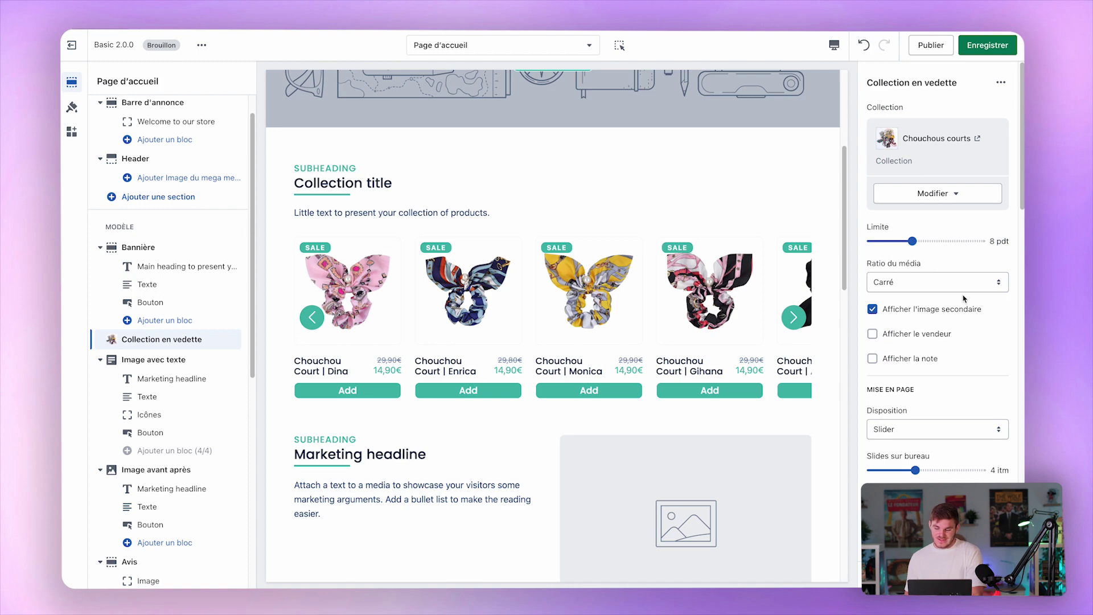
{"action": "left_click", "coordinate": [793, 317]}
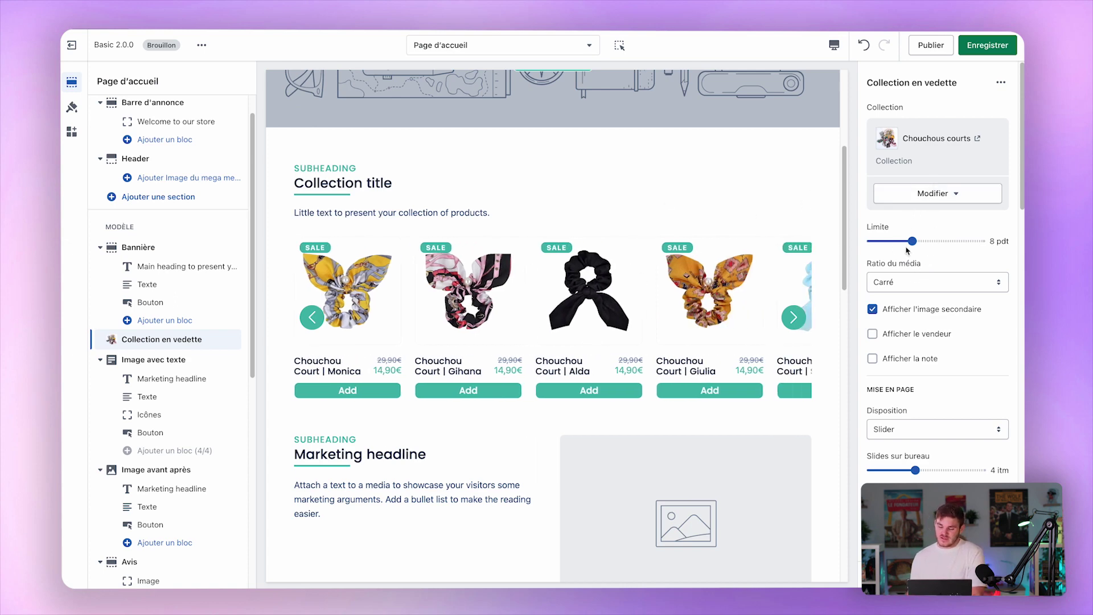
{"action": "left_click", "coordinate": [947, 284]}
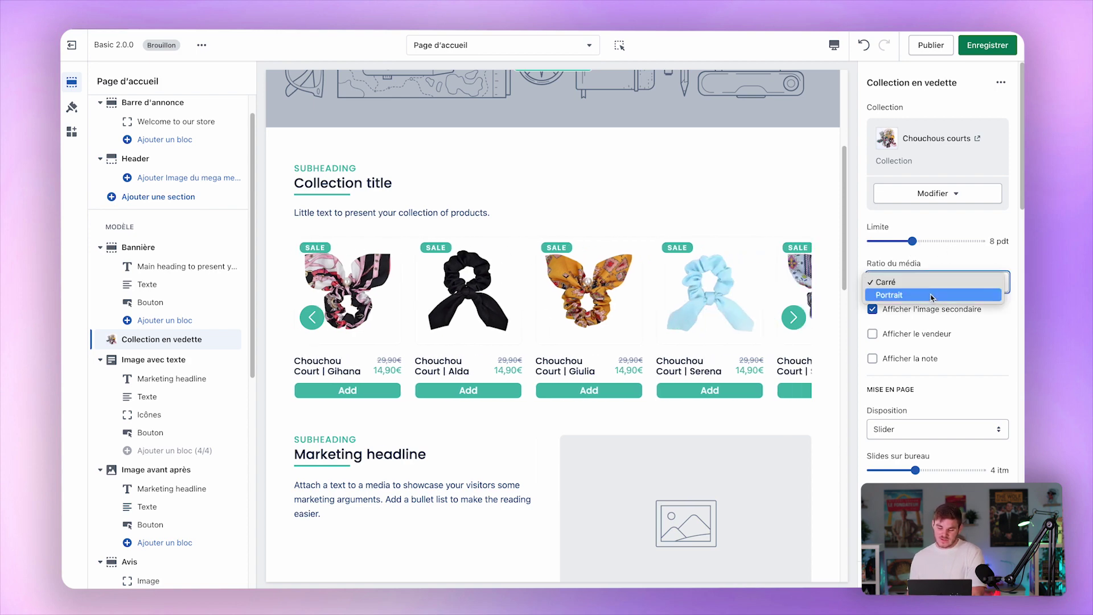
{"action": "left_click", "coordinate": [931, 295]}
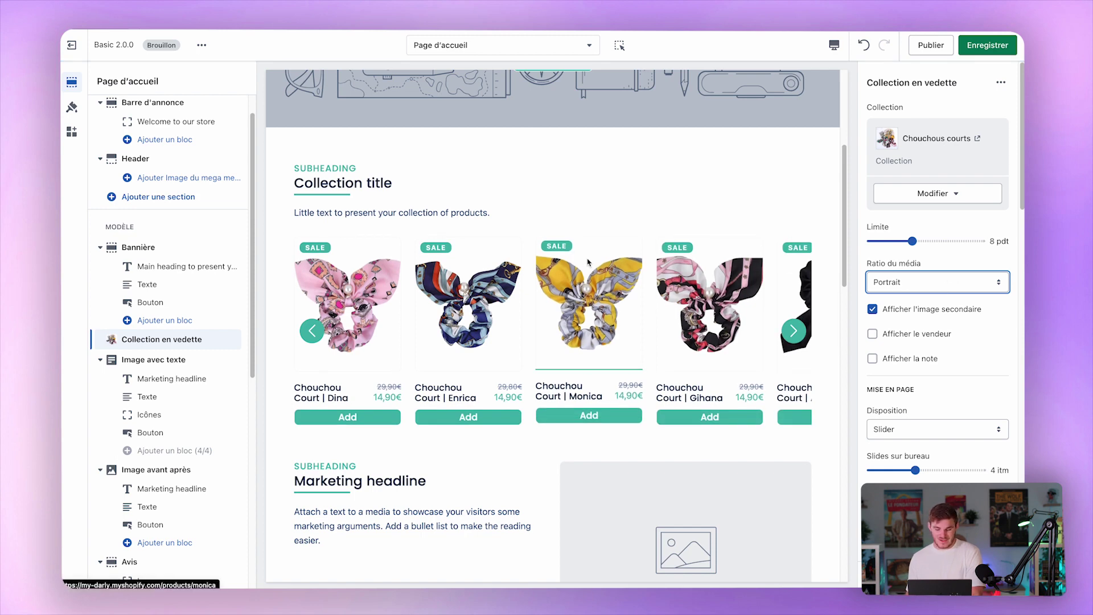
{"action": "left_click_drag", "start_coordinate": [754, 337], "coordinate": [514, 340]}
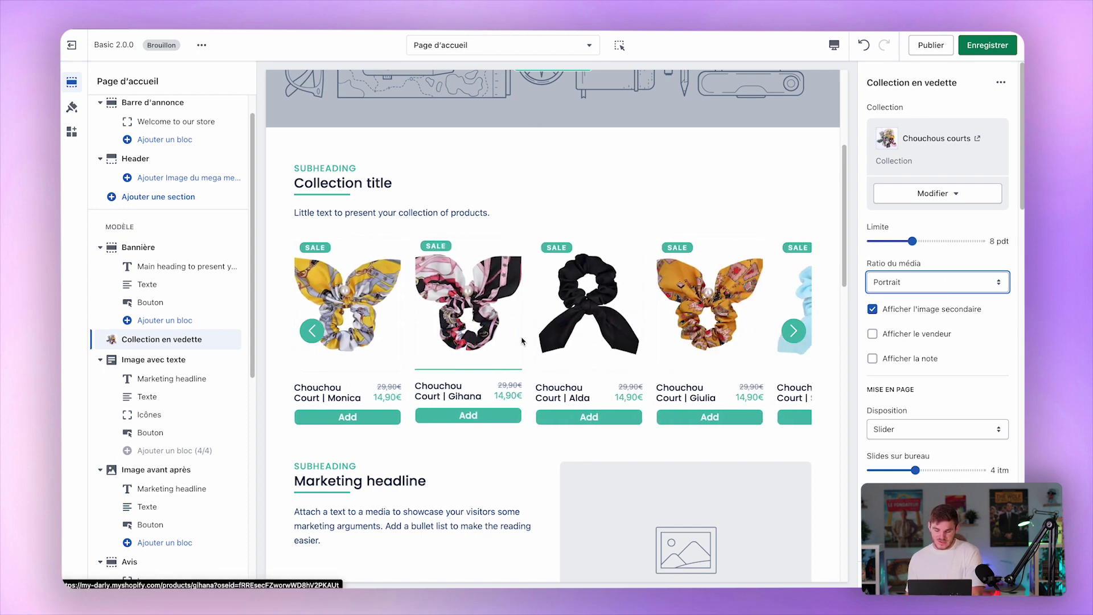
{"action": "left_click_drag", "start_coordinate": [672, 351], "coordinate": [353, 327]}
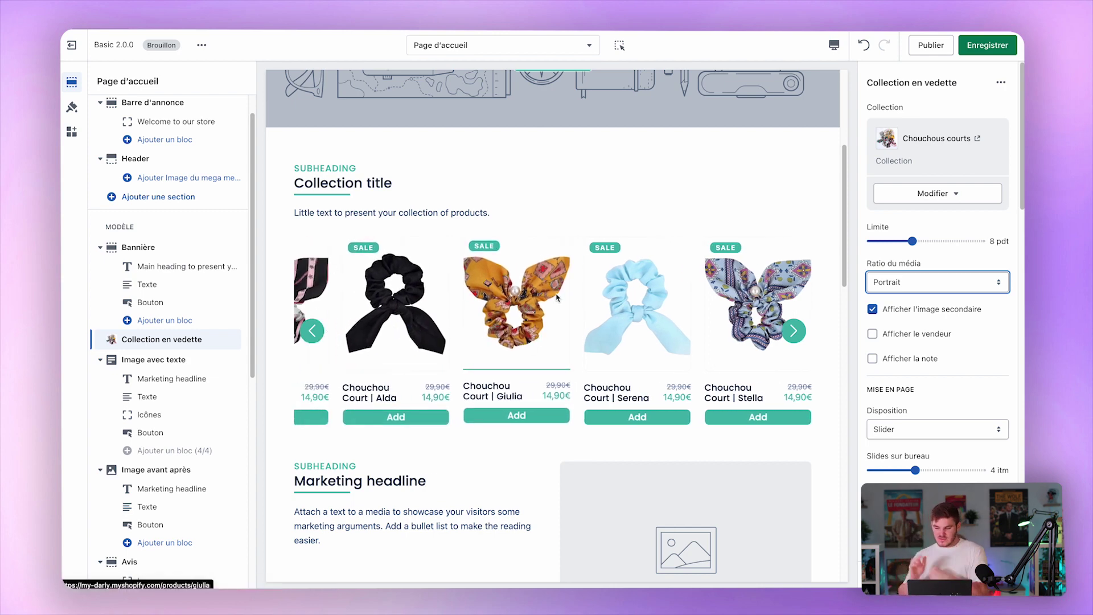
{"action": "left_click", "coordinate": [911, 280]}
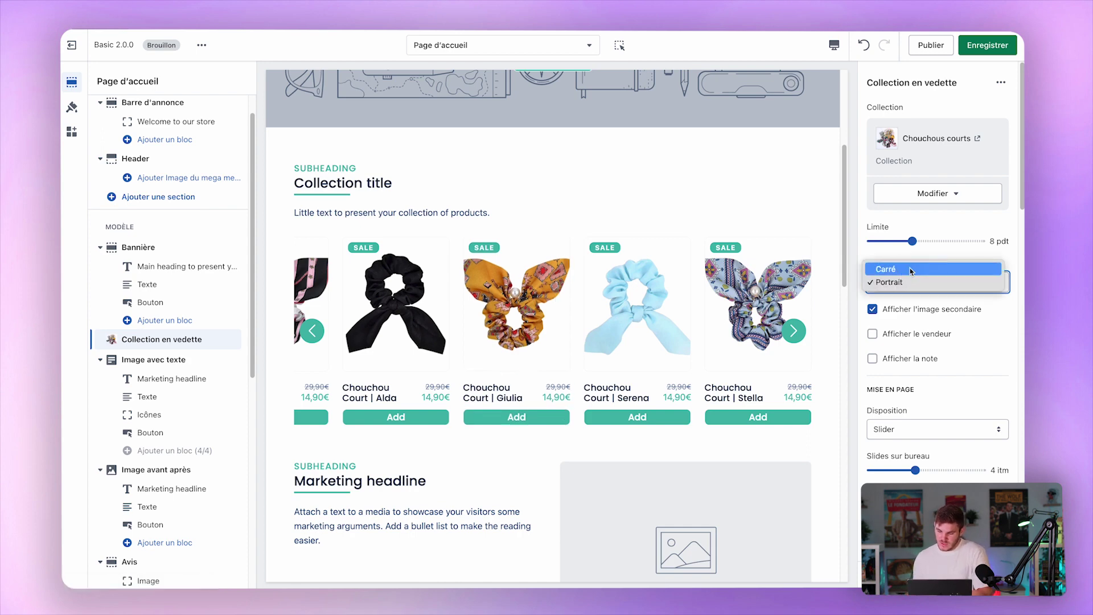
{"action": "left_click", "coordinate": [911, 269]}
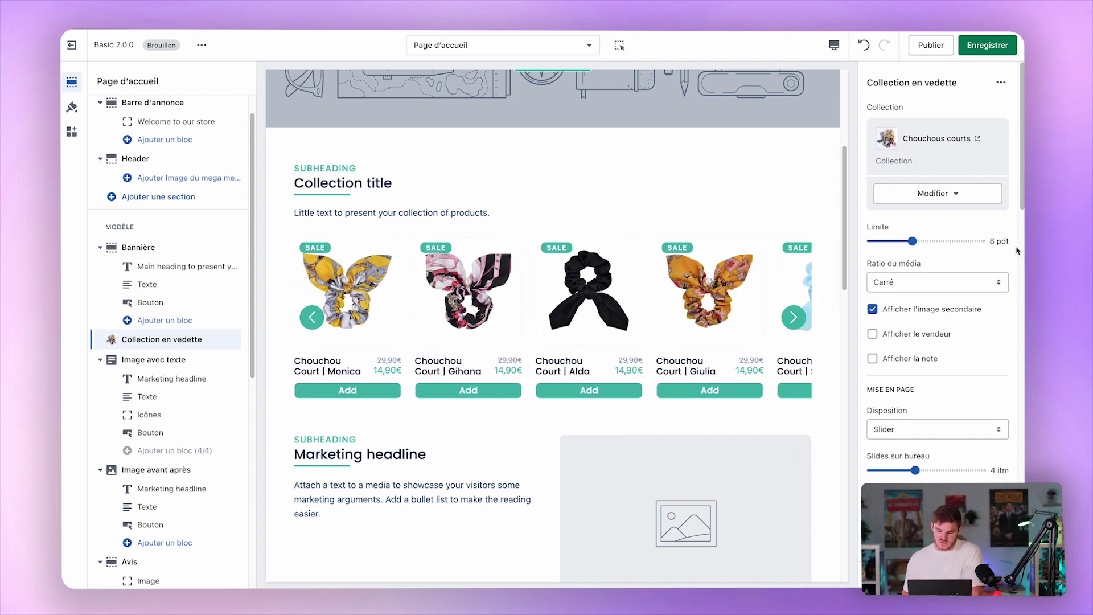
{"action": "scroll", "coordinate": [929, 344], "scroll_direction": "down", "scroll_amount": 5}
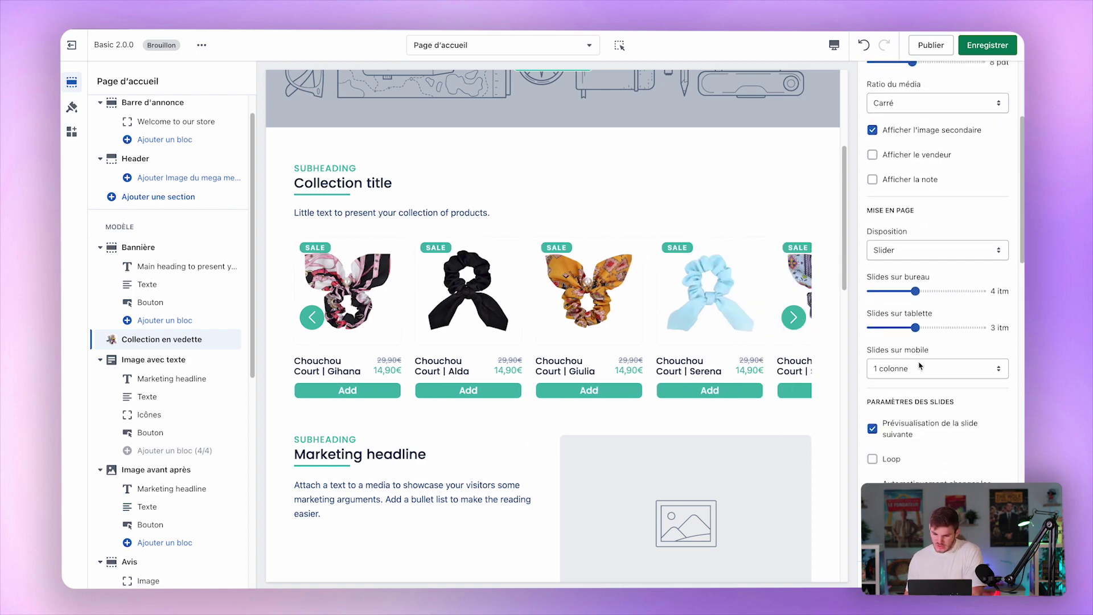
Change the featured collection's Disposition from Tableau to Slider.
{"action": "left_click", "coordinate": [912, 215]}
{"action": "left_click", "coordinate": [911, 230]}
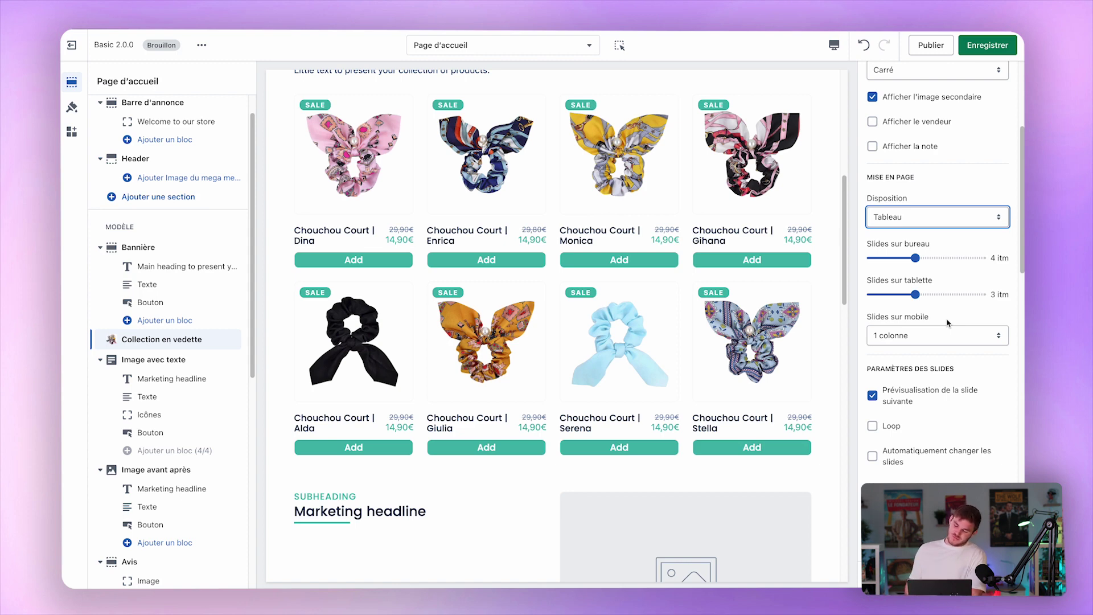
{"action": "scroll", "coordinate": [962, 313], "scroll_direction": "down", "scroll_amount": 6}
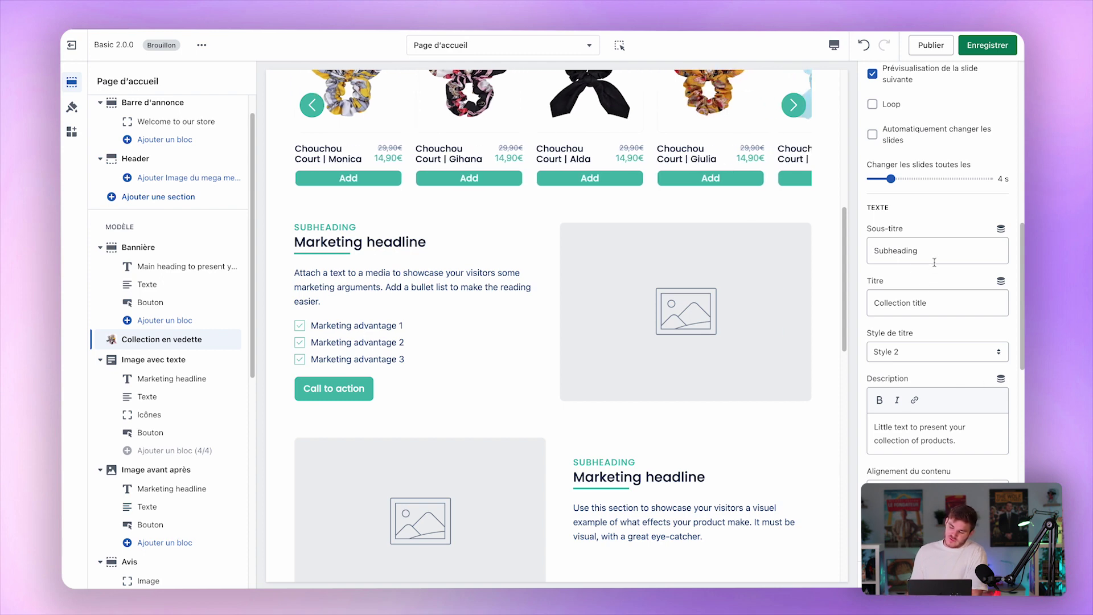
{"action": "scroll", "coordinate": [950, 258], "scroll_direction": "down", "scroll_amount": 1}
Preview the fade-down, fade-up and fade-right animation styles on the featured collection.
{"action": "scroll", "coordinate": [950, 259], "scroll_direction": "down", "scroll_amount": 5}
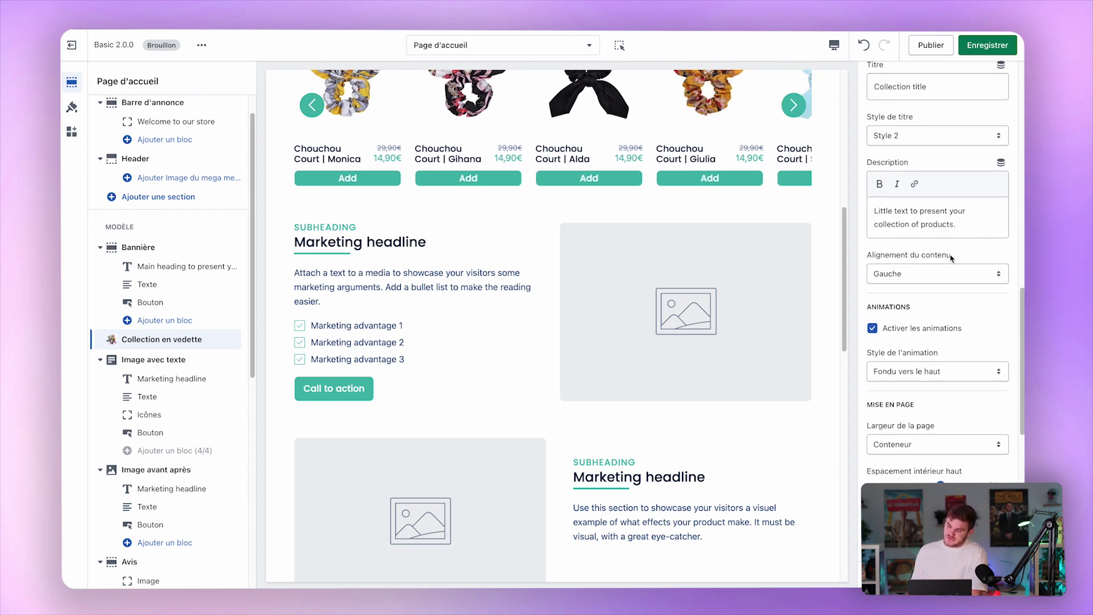
{"action": "scroll", "coordinate": [949, 259], "scroll_direction": "down", "scroll_amount": 4}
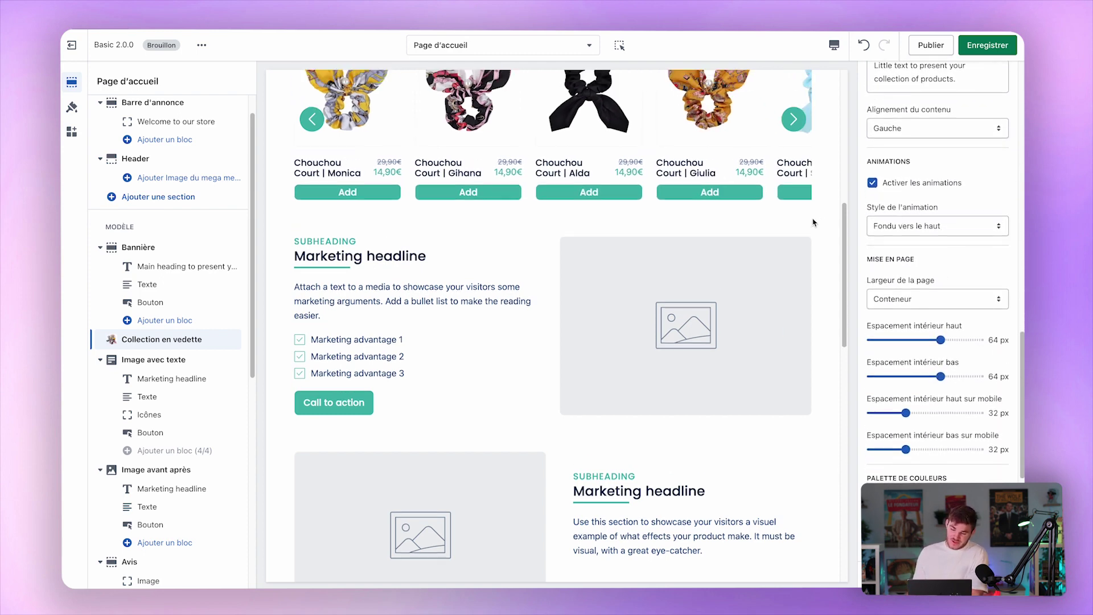
{"action": "left_click", "coordinate": [975, 226]}
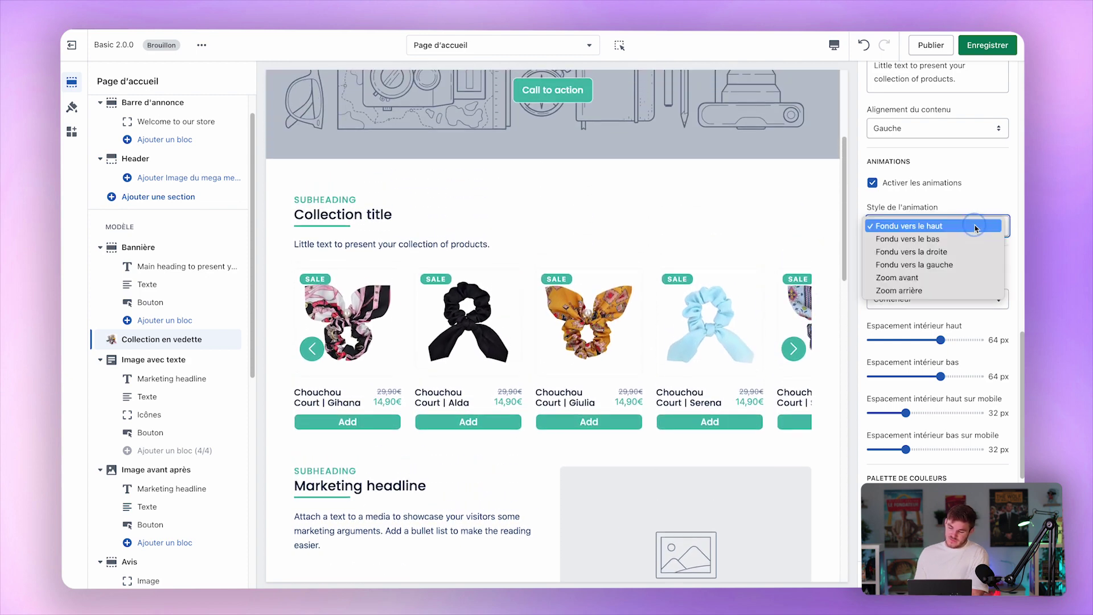
{"action": "left_click", "coordinate": [967, 239]}
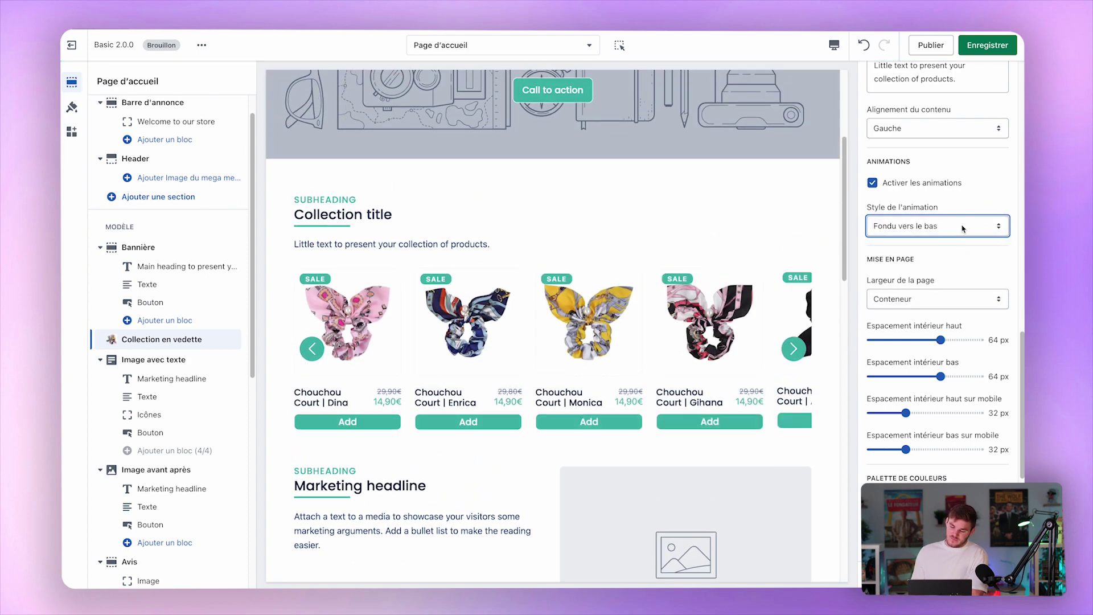
{"action": "left_click", "coordinate": [963, 227]}
{"action": "left_click", "coordinate": [958, 213]}
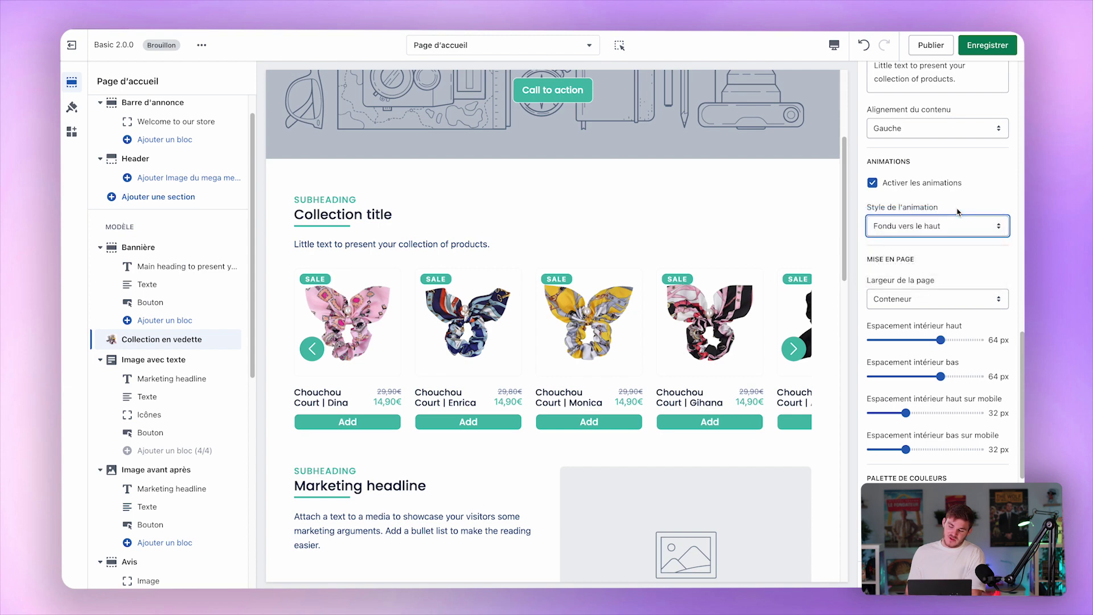
{"action": "left_click", "coordinate": [899, 226]}
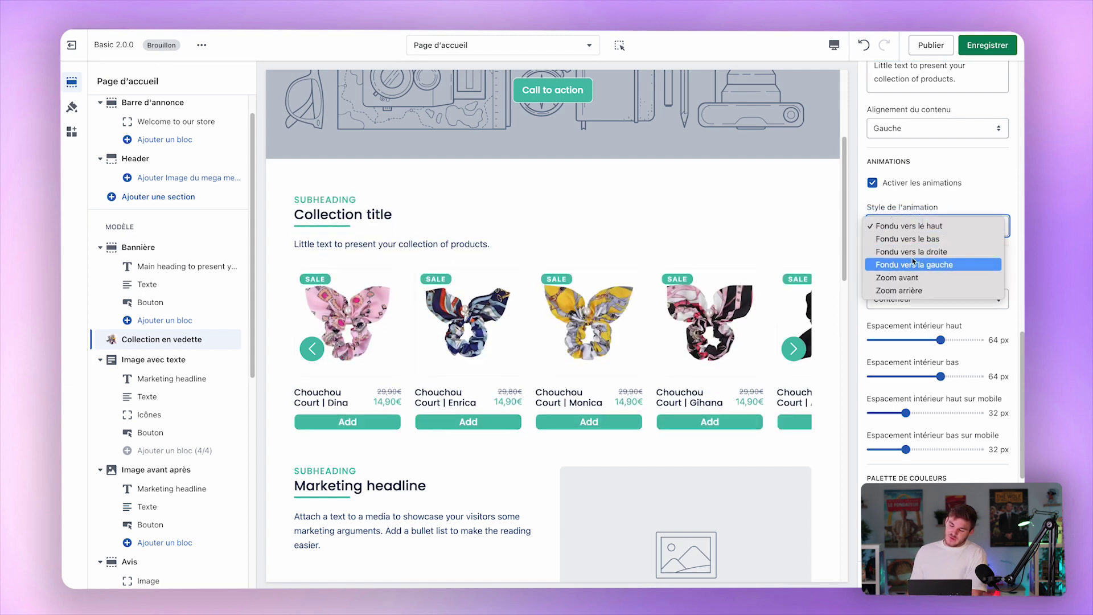
{"action": "left_click", "coordinate": [905, 251]}
Try fade-left, zoom-in and zoom-out animations, then keep Fondu vers le haut.
{"action": "left_click", "coordinate": [945, 227]}
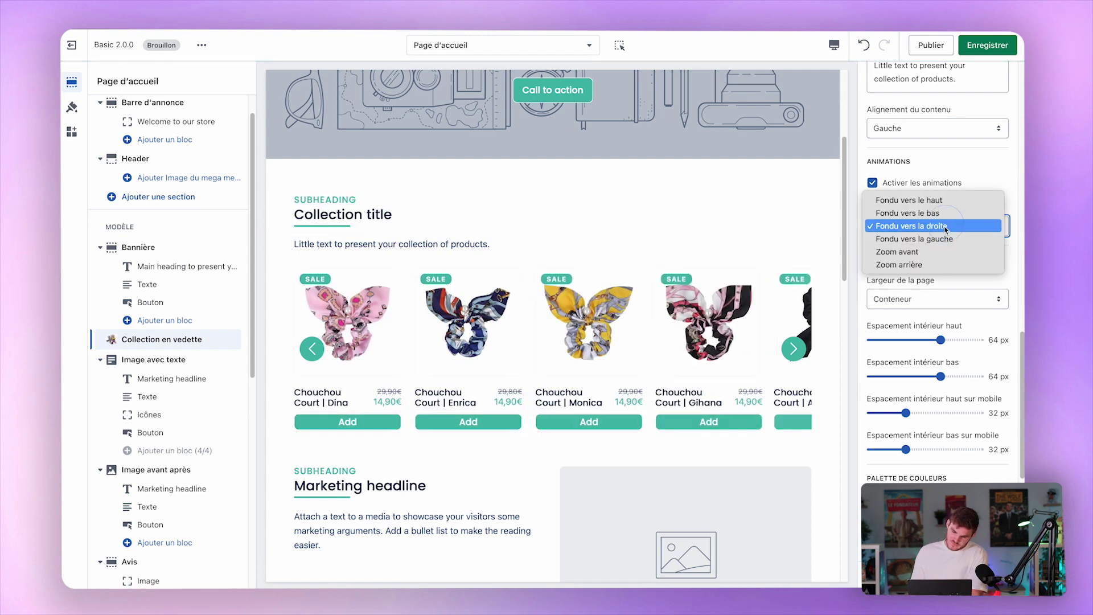
{"action": "left_click", "coordinate": [928, 238]}
{"action": "left_click", "coordinate": [970, 228]}
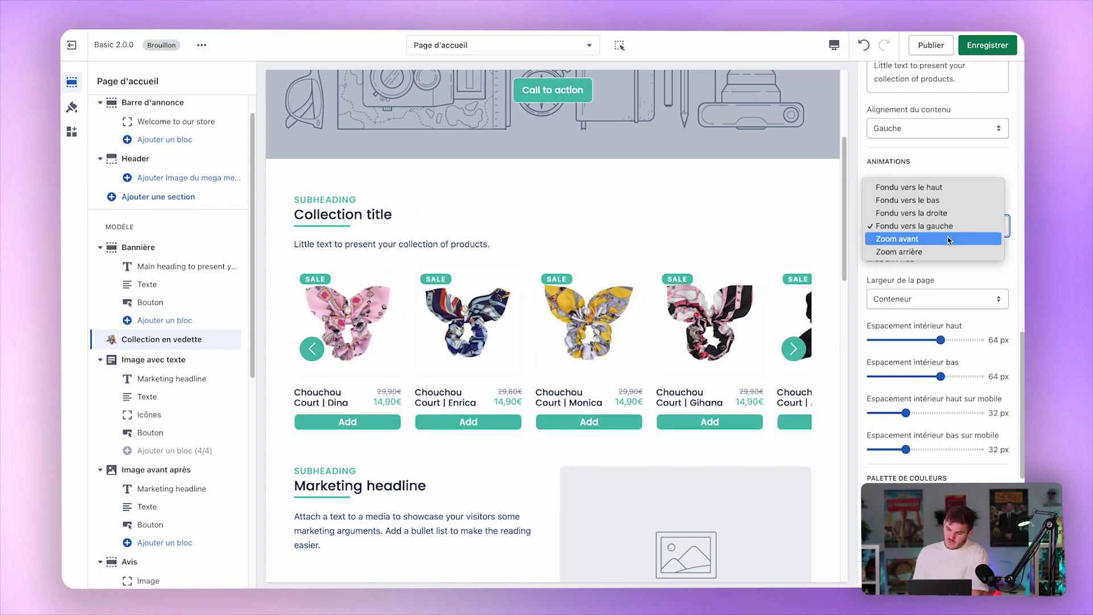
{"action": "left_click", "coordinate": [956, 238]}
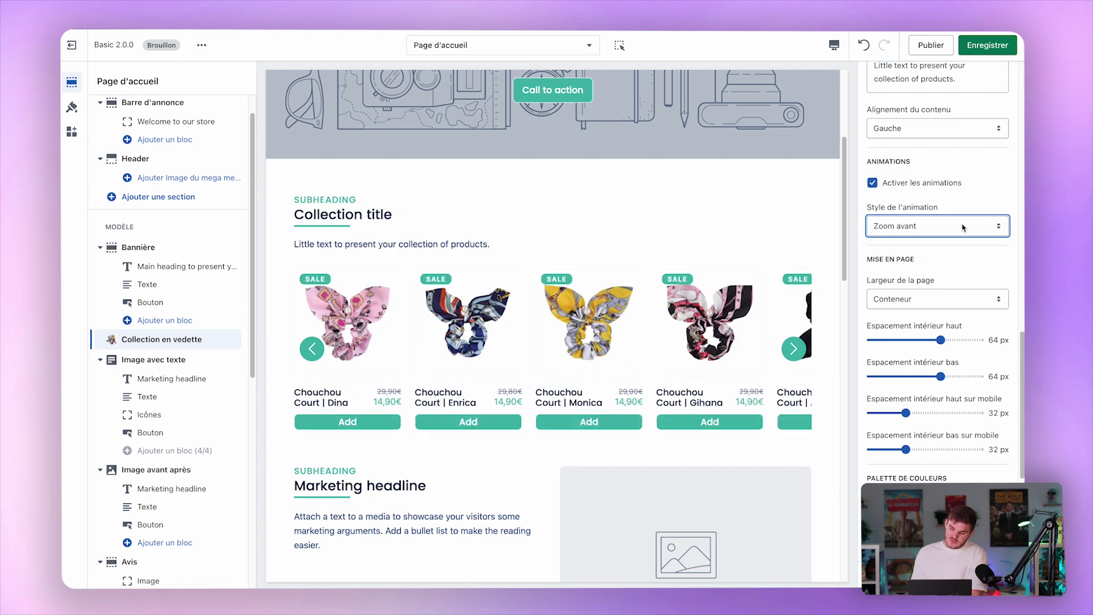
{"action": "left_click", "coordinate": [991, 231]}
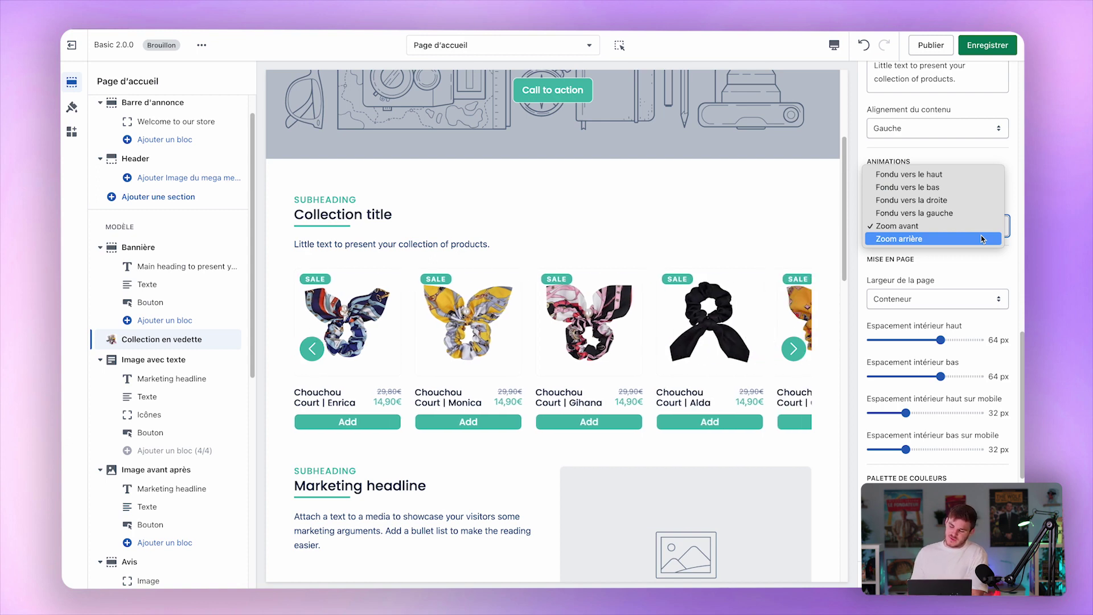
{"action": "left_click", "coordinate": [978, 239]}
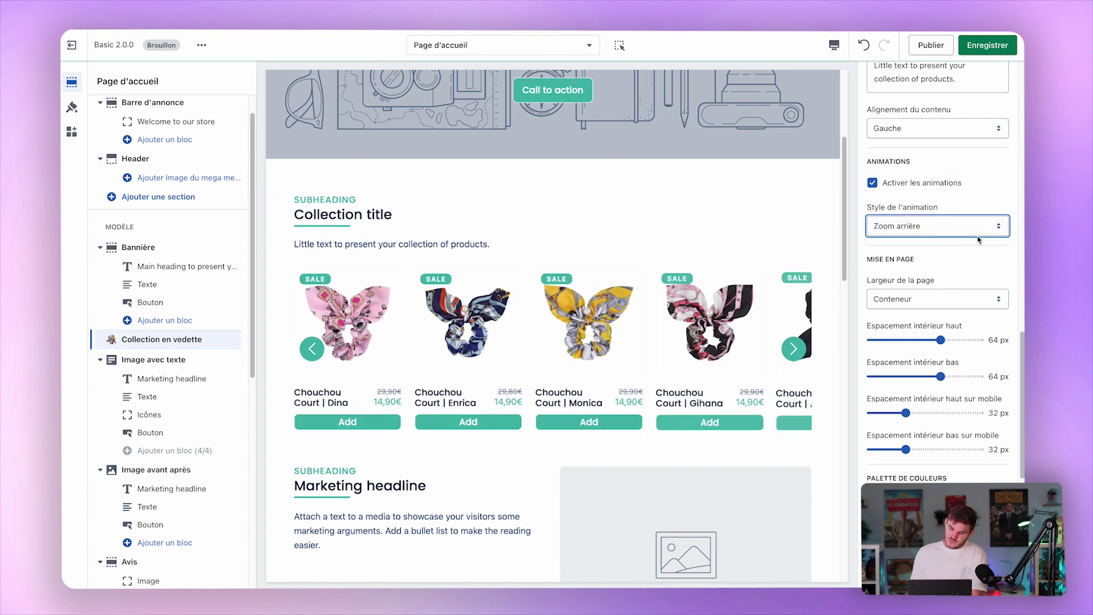
{"action": "left_click", "coordinate": [962, 217]}
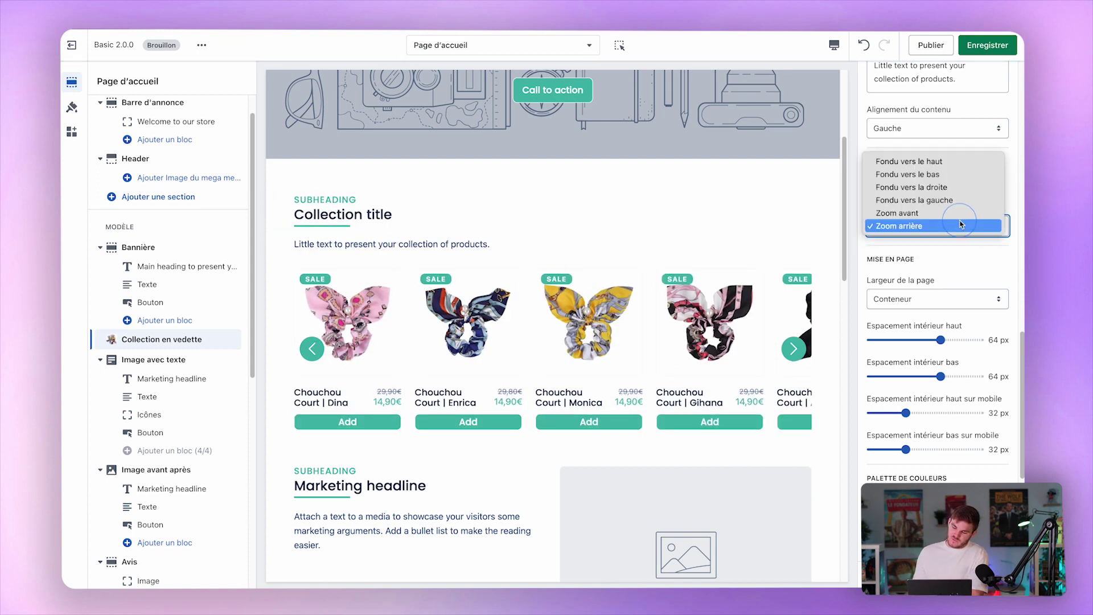
{"action": "left_click", "coordinate": [940, 160]}
{"action": "left_click", "coordinate": [944, 184]}
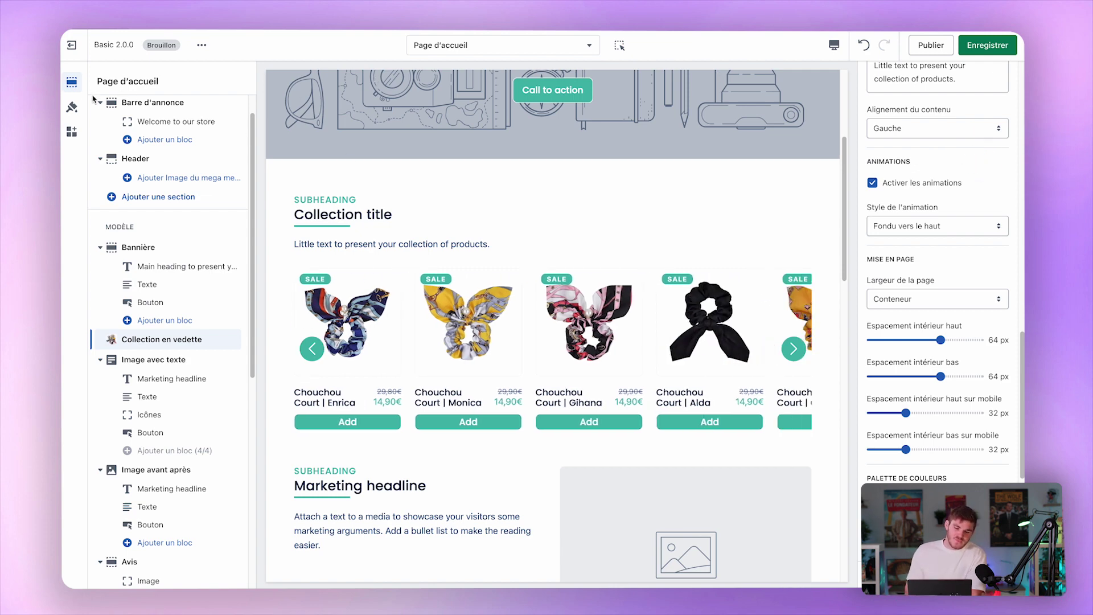
{"action": "left_click", "coordinate": [72, 107]}
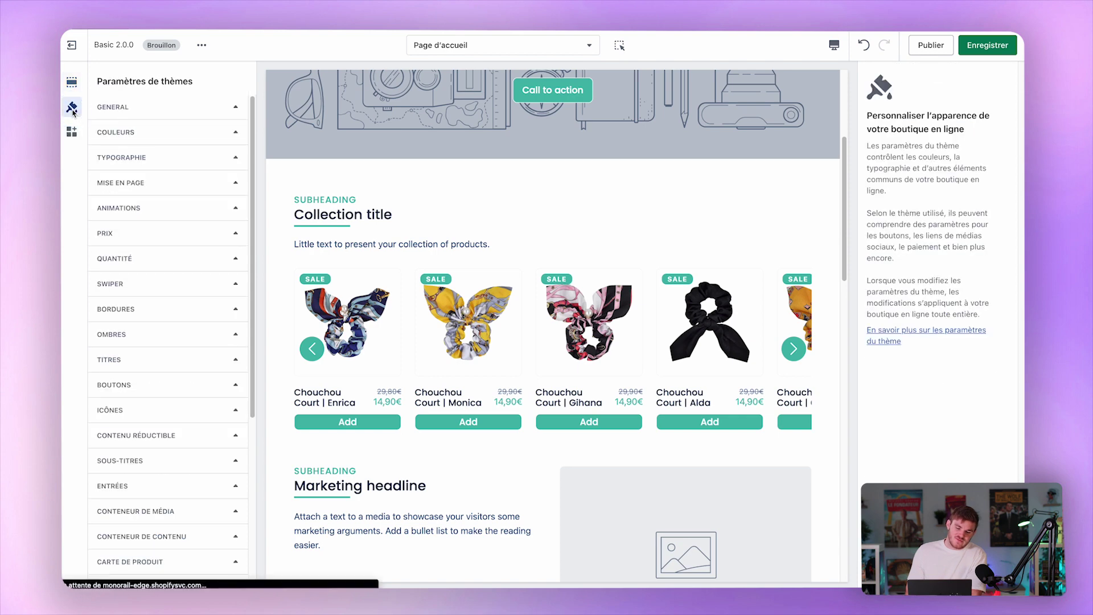
Keep Activer les animations ticked in theme settings, then open the Image avec texte section.
{"action": "left_click", "coordinate": [157, 208]}
{"action": "left_click", "coordinate": [163, 231]}
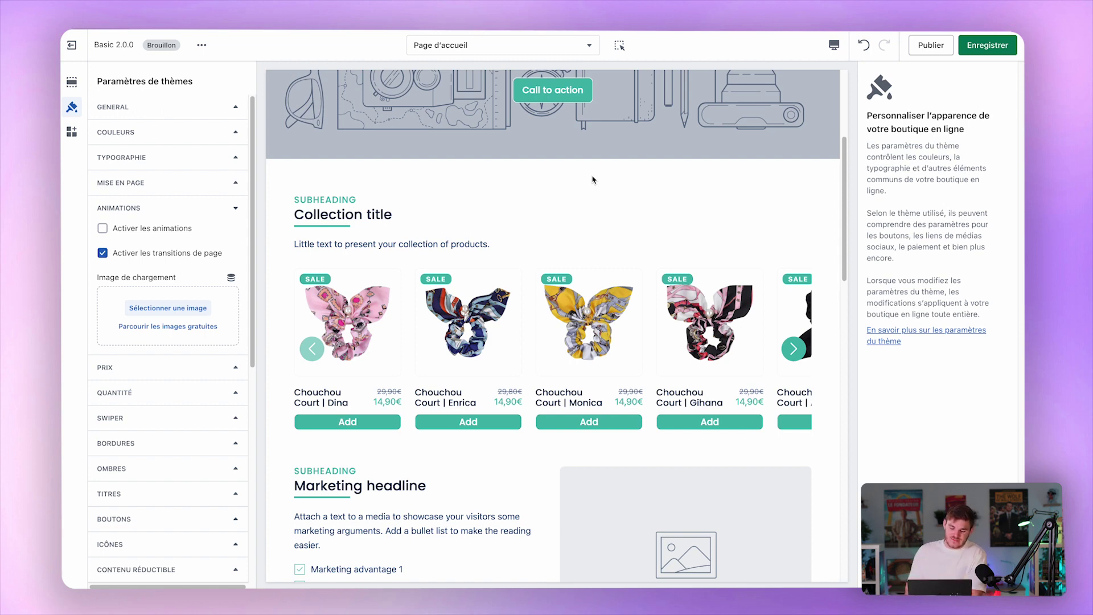
{"action": "left_click", "coordinate": [163, 229]}
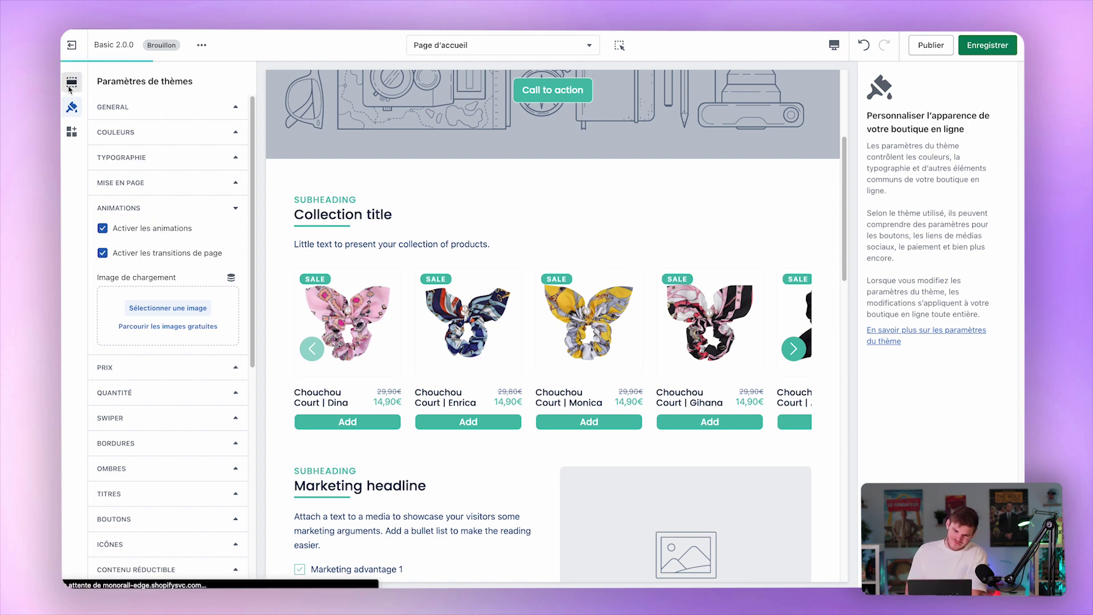
{"action": "left_click", "coordinate": [70, 86]}
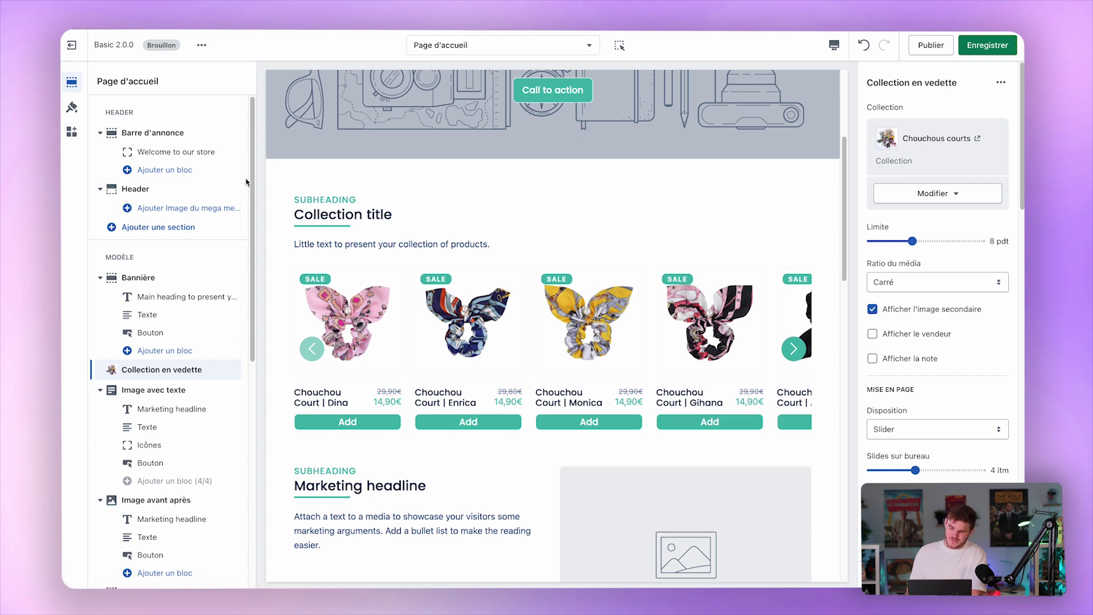
{"action": "left_click", "coordinate": [175, 391]}
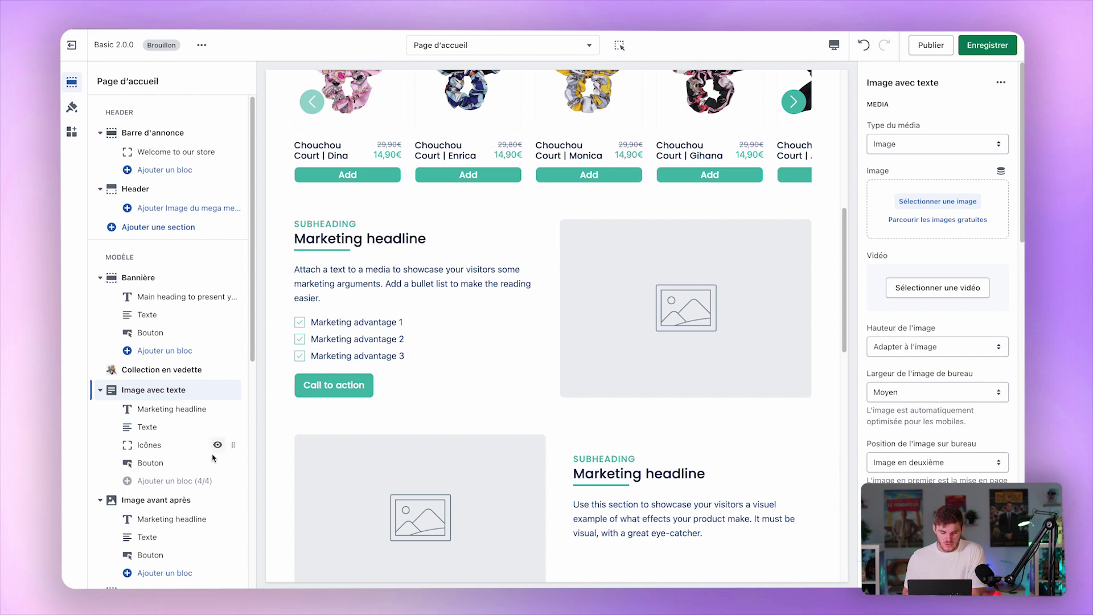
Move the Icônes block above Texte and back, then review each block's settings.
{"action": "left_click_drag", "start_coordinate": [231, 445], "coordinate": [231, 424]}
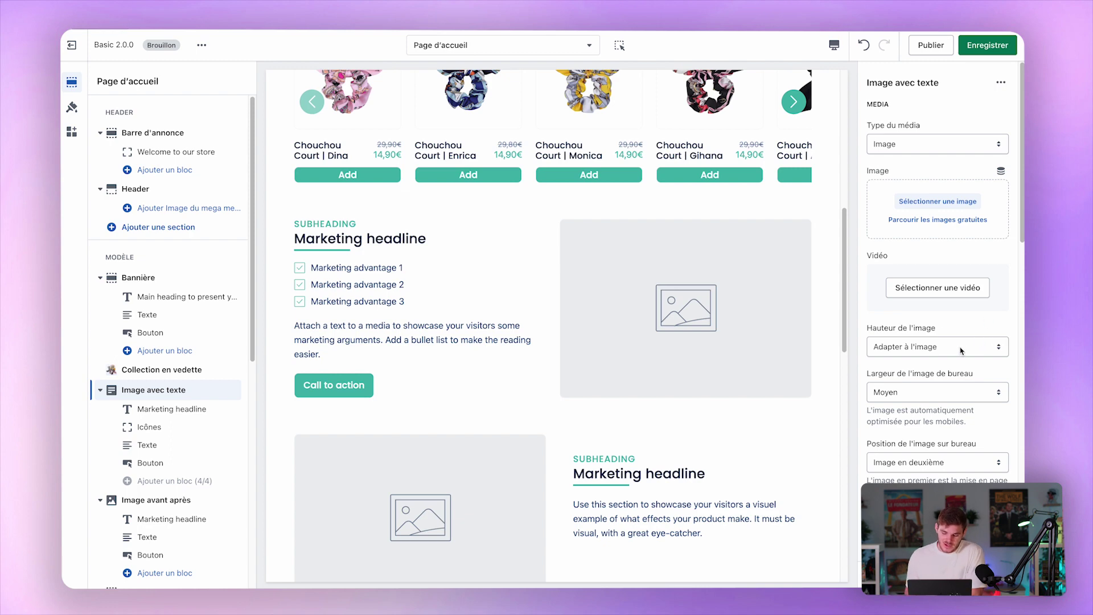
{"action": "scroll", "coordinate": [965, 310], "scroll_direction": "down", "scroll_amount": 10}
{"action": "scroll", "coordinate": [965, 311], "scroll_direction": "up", "scroll_amount": 10}
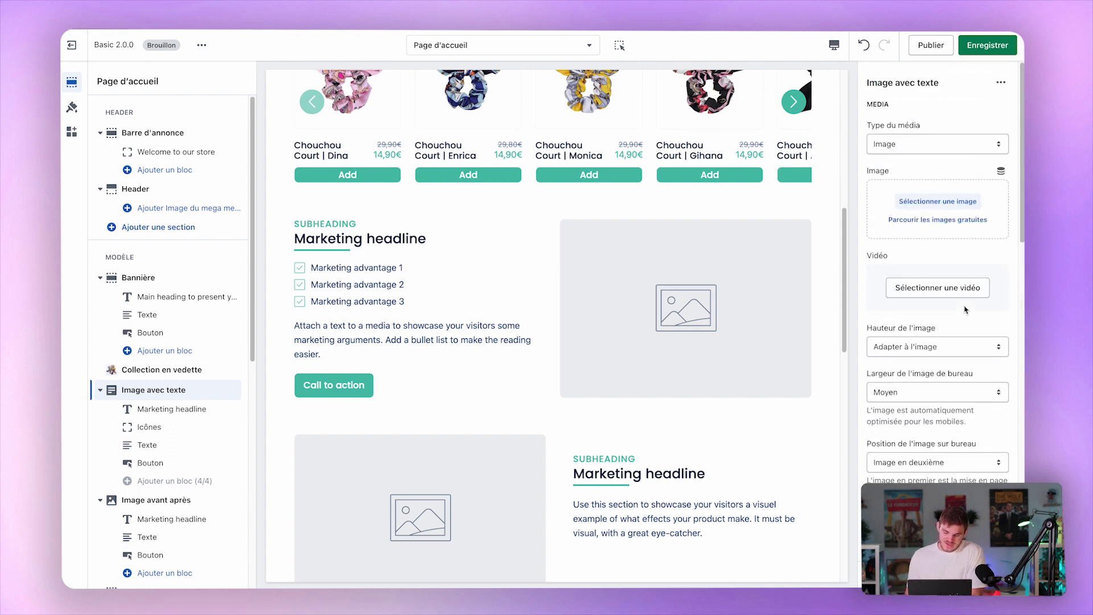
{"action": "left_click_drag", "start_coordinate": [233, 427], "coordinate": [230, 447]}
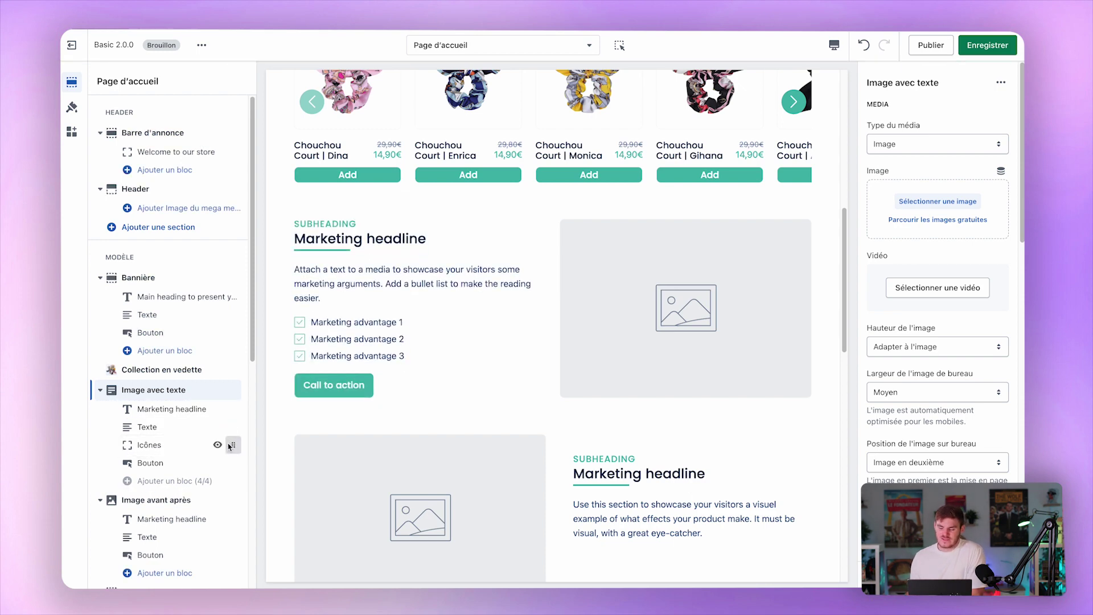
{"action": "left_click", "coordinate": [180, 410]}
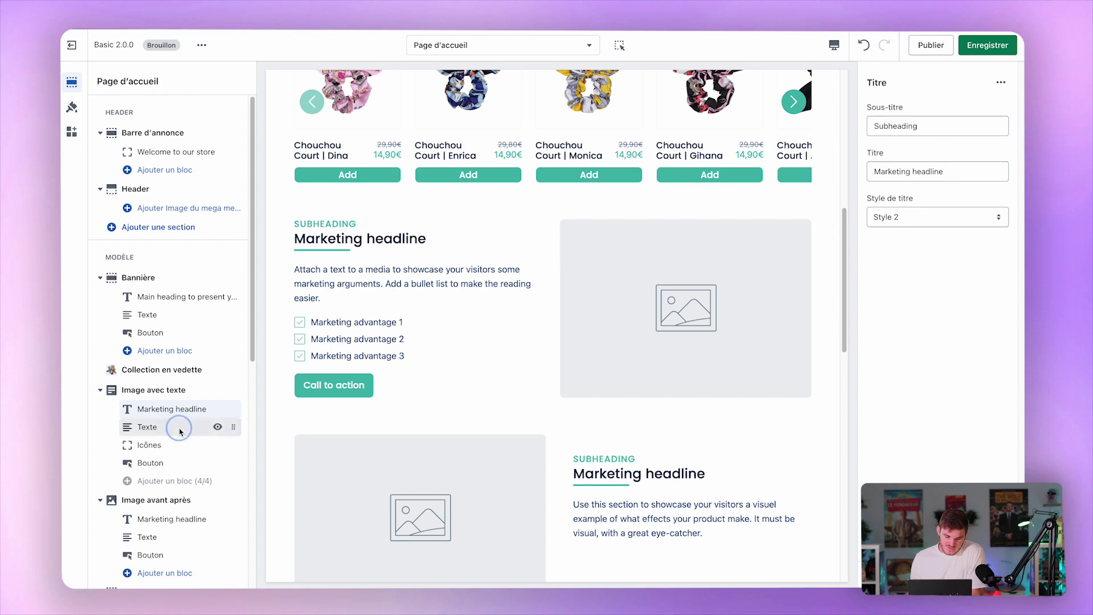
{"action": "left_click", "coordinate": [181, 428]}
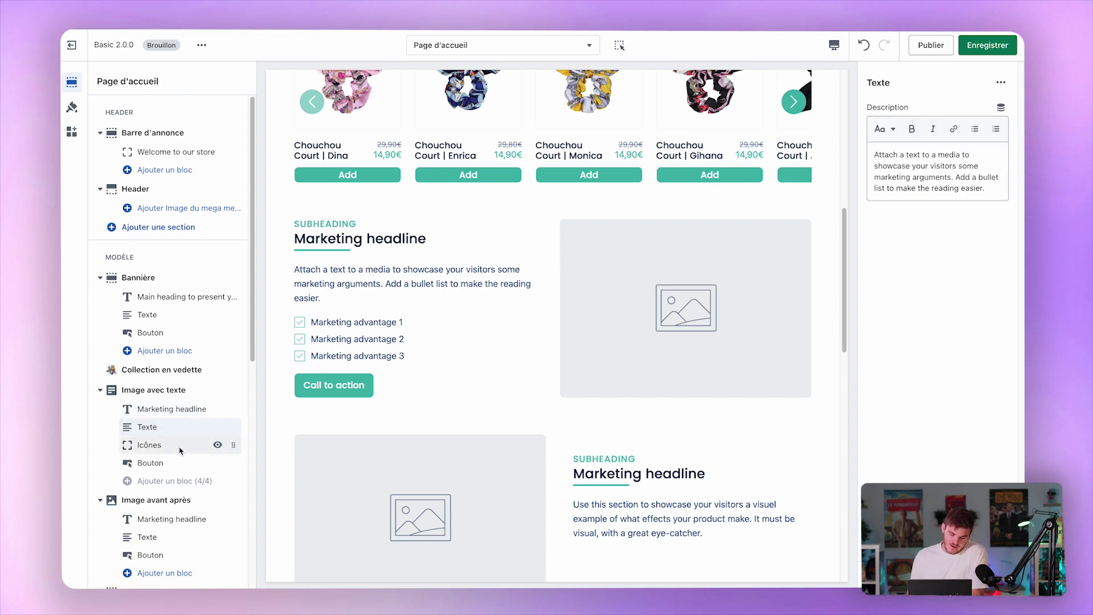
{"action": "left_click", "coordinate": [179, 450]}
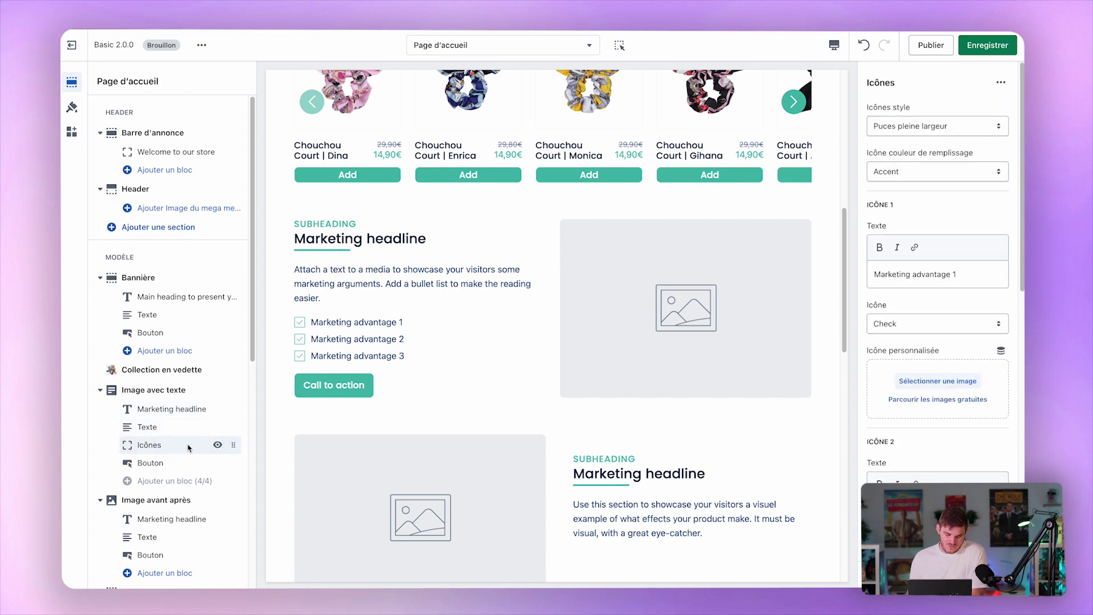
Try the Cadenas icon on the first bullet, then undo it back to Check.
{"action": "left_click", "coordinate": [915, 323]}
{"action": "scroll", "coordinate": [922, 327], "scroll_direction": "down", "scroll_amount": 5}
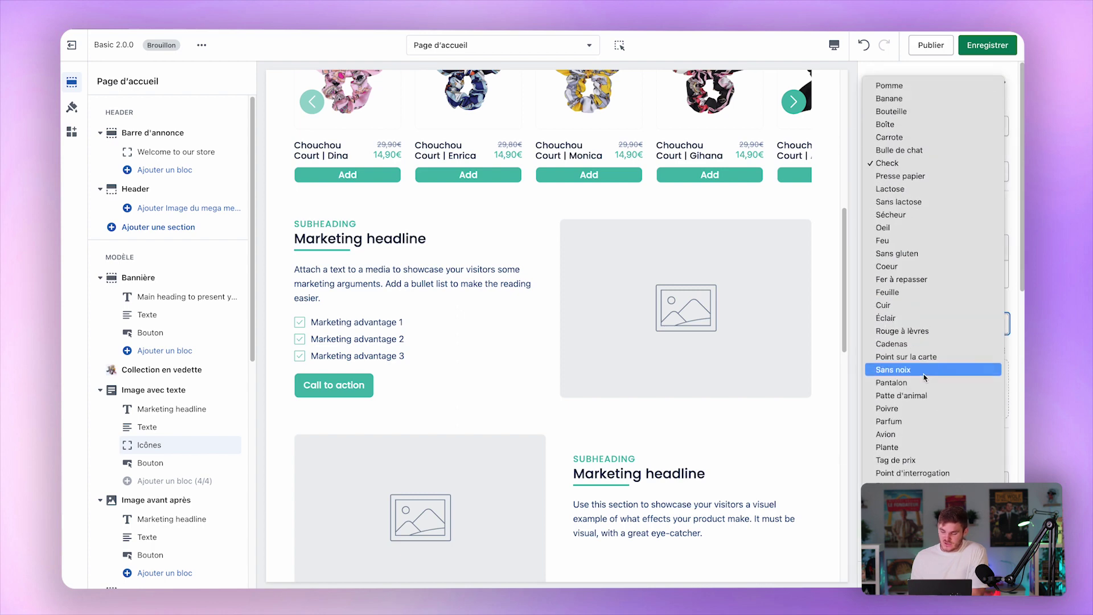
{"action": "left_click", "coordinate": [939, 295]}
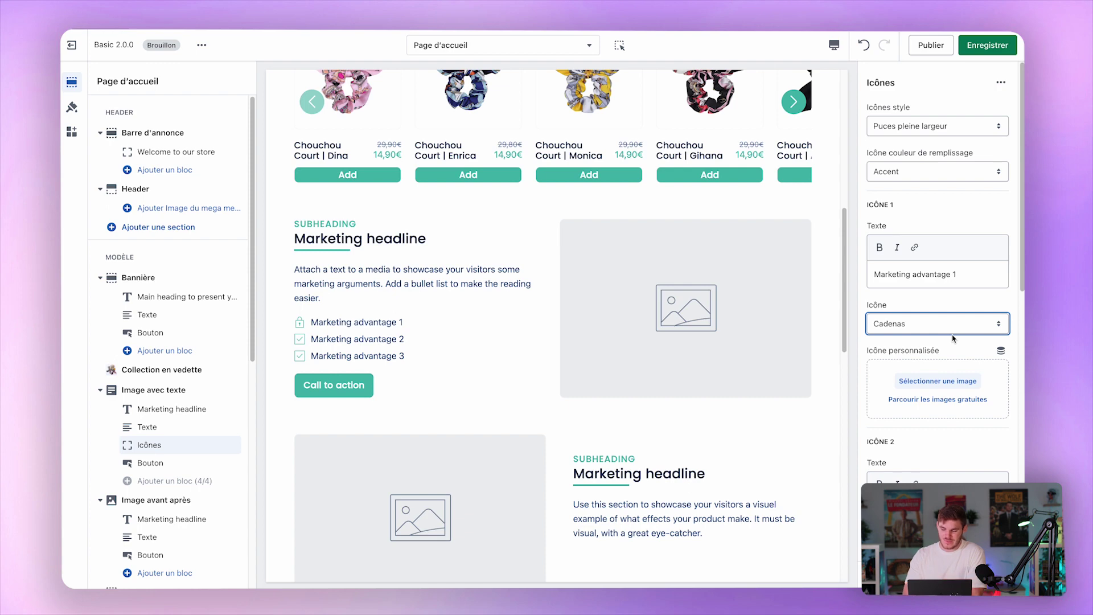
{"action": "left_click", "coordinate": [902, 383]}
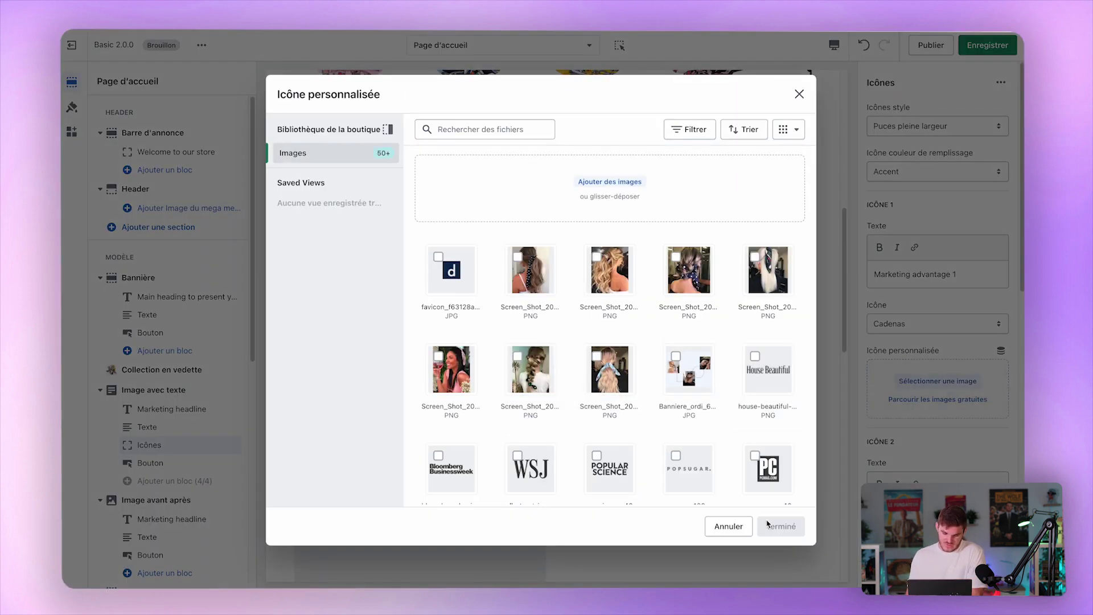
{"action": "left_click", "coordinate": [725, 527]}
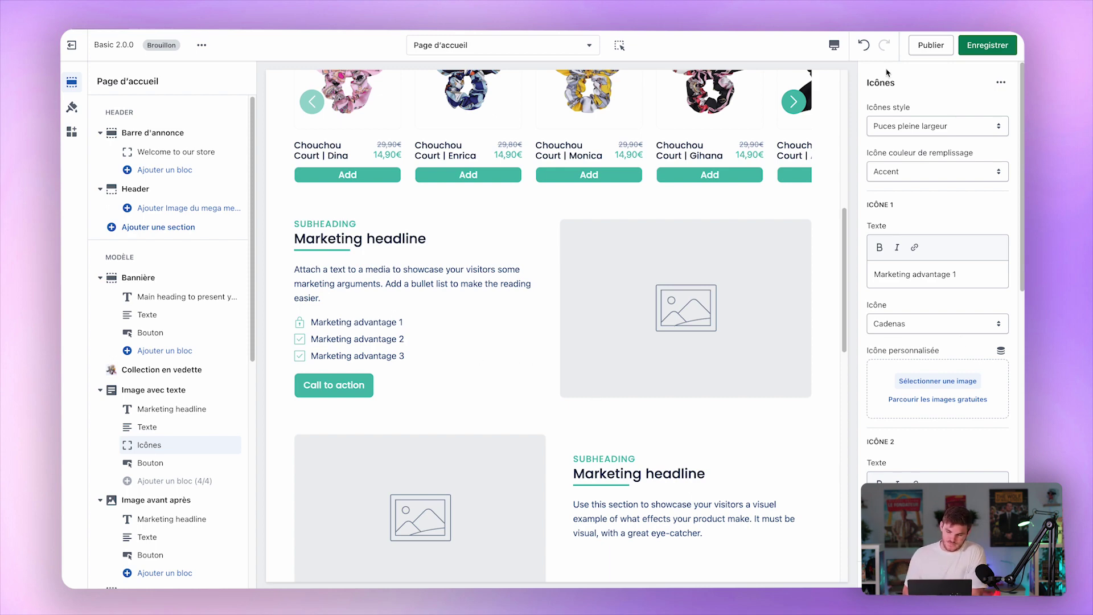
{"action": "left_click", "coordinate": [863, 45]}
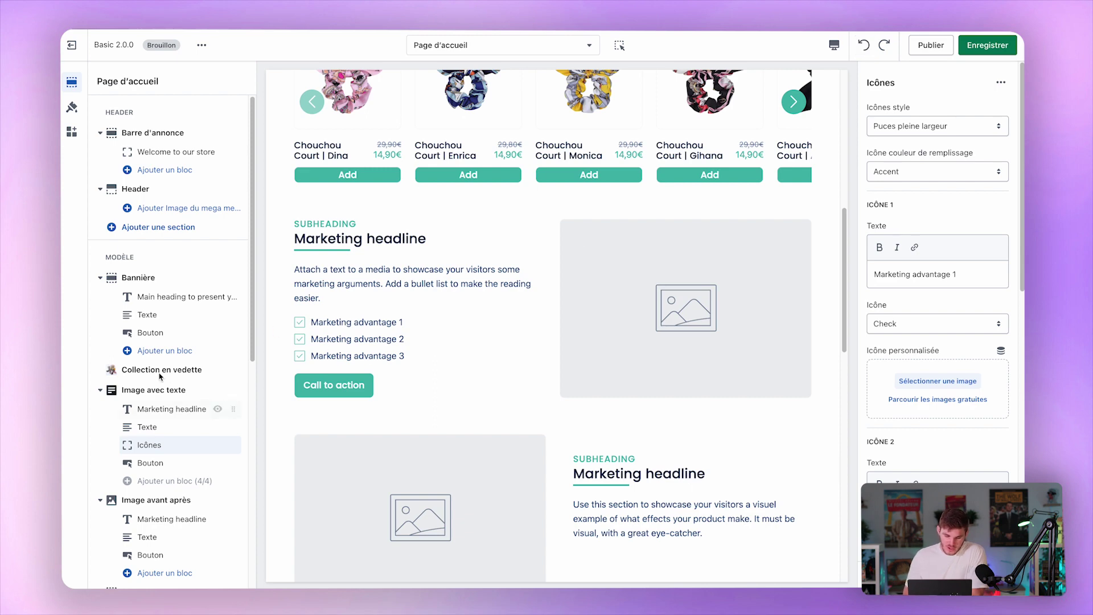
Choose the Banniere_PC photo from the file library as the Image avec texte image.
{"action": "left_click", "coordinate": [147, 389]}
{"action": "left_click", "coordinate": [947, 199]}
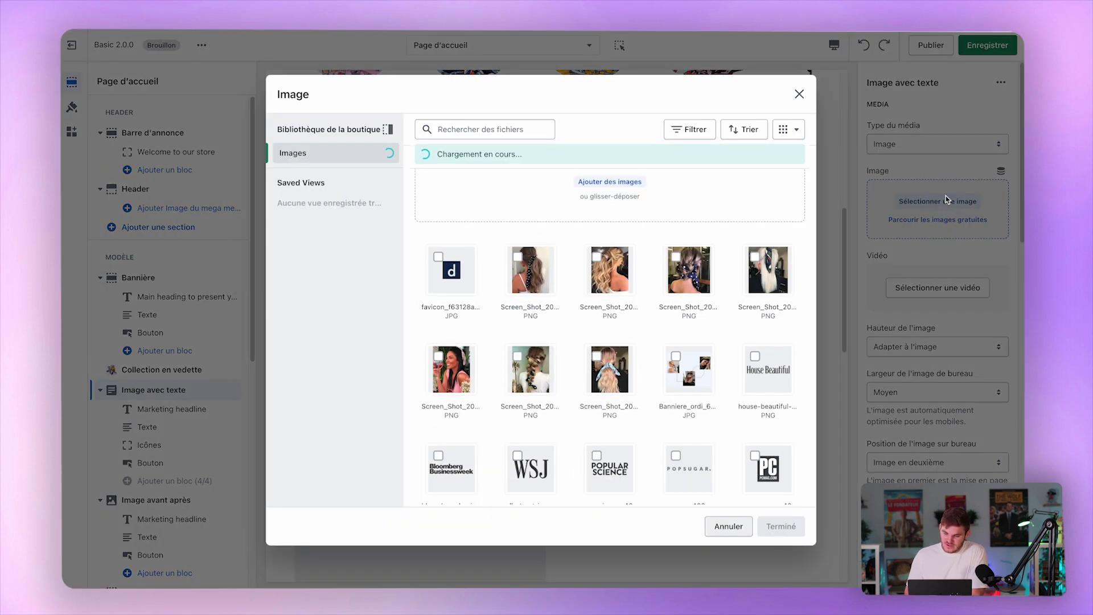
{"action": "scroll", "coordinate": [676, 387], "scroll_direction": "down", "scroll_amount": 10}
{"action": "scroll", "coordinate": [676, 386], "scroll_direction": "down", "scroll_amount": 10}
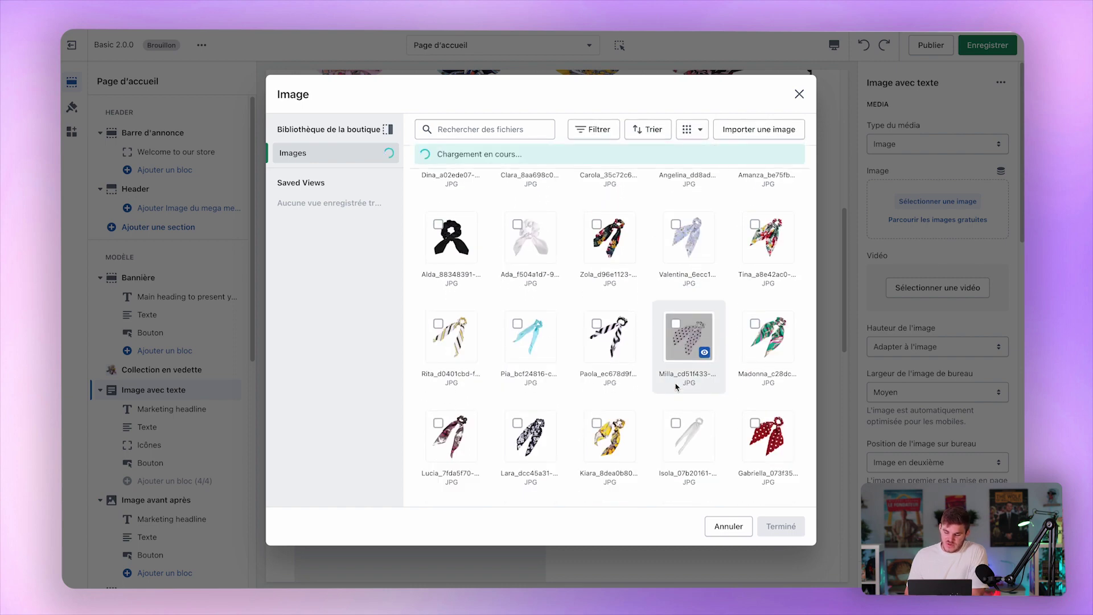
{"action": "scroll", "coordinate": [676, 387], "scroll_direction": "down", "scroll_amount": 5}
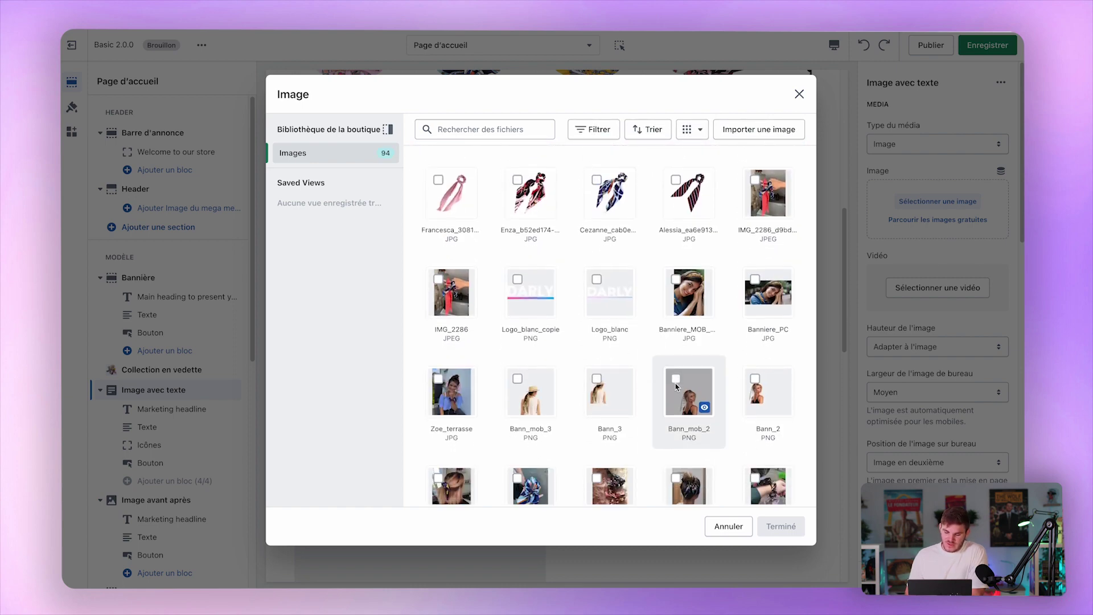
{"action": "scroll", "coordinate": [676, 387], "scroll_direction": "down", "scroll_amount": 8}
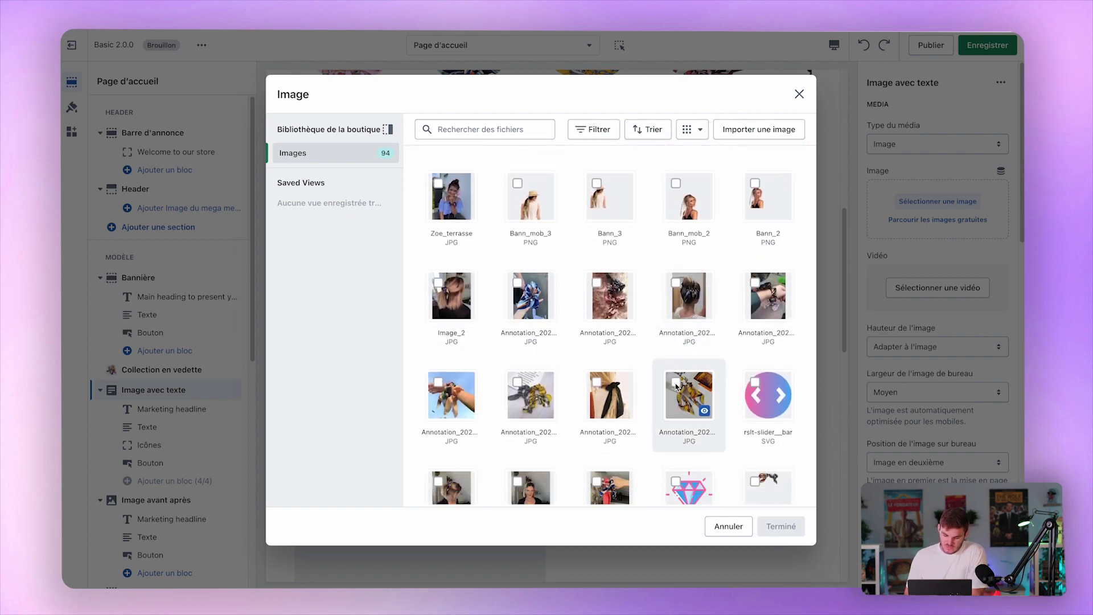
{"action": "scroll", "coordinate": [676, 387], "scroll_direction": "up", "scroll_amount": 10}
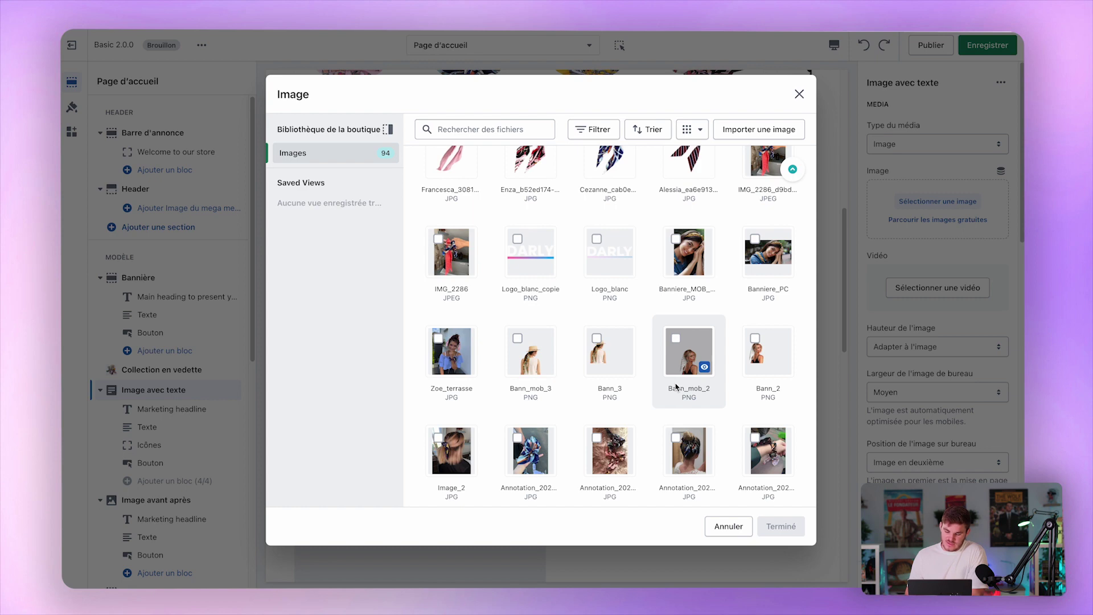
{"action": "scroll", "coordinate": [676, 387], "scroll_direction": "up", "scroll_amount": 3}
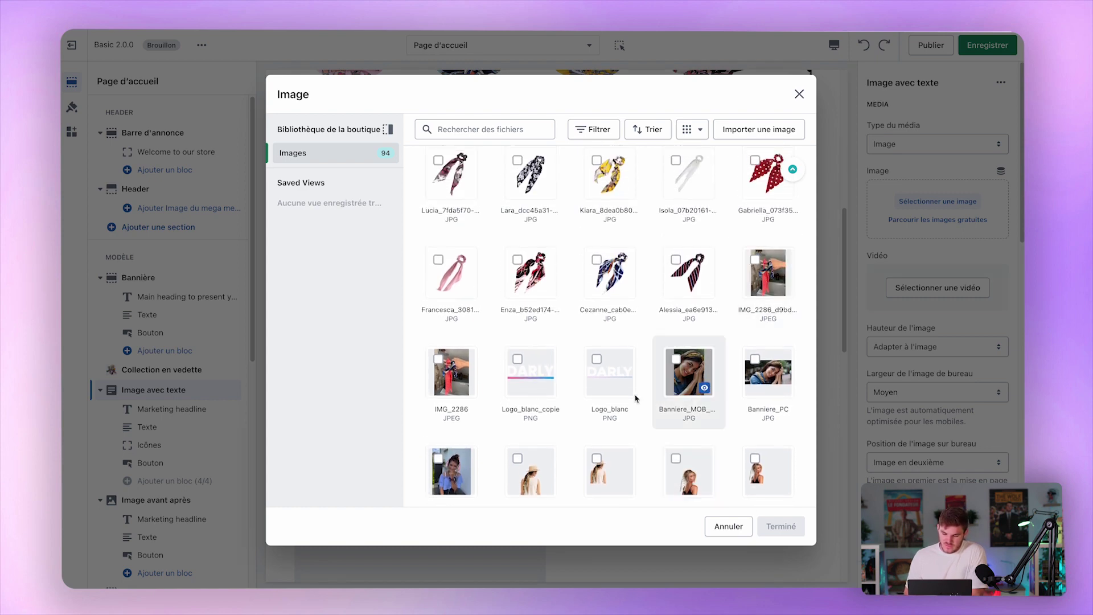
{"action": "left_click", "coordinate": [765, 373]}
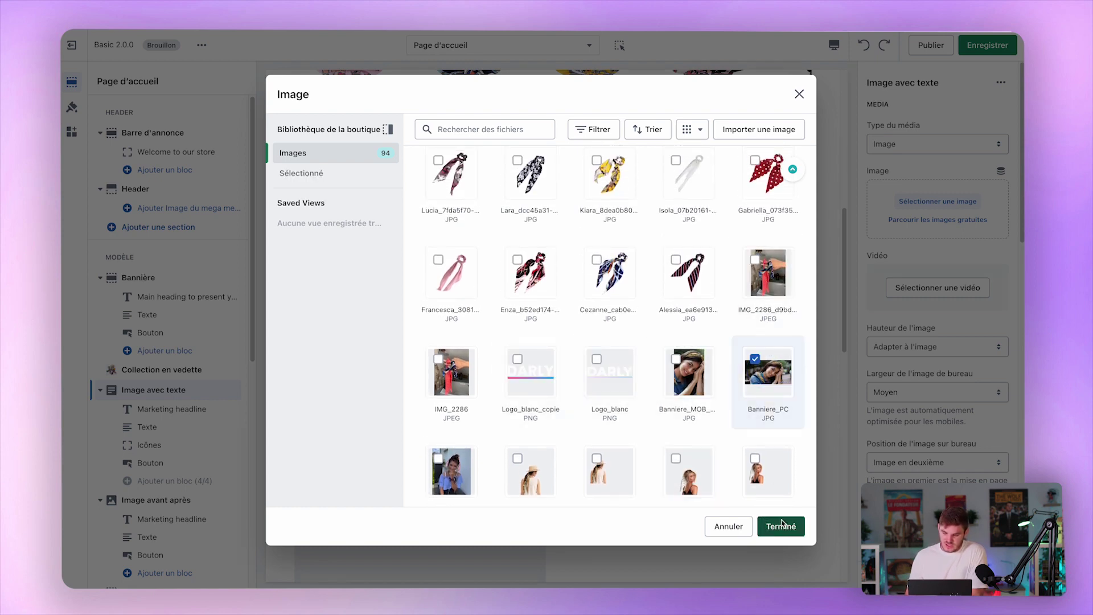
{"action": "left_click", "coordinate": [778, 525]}
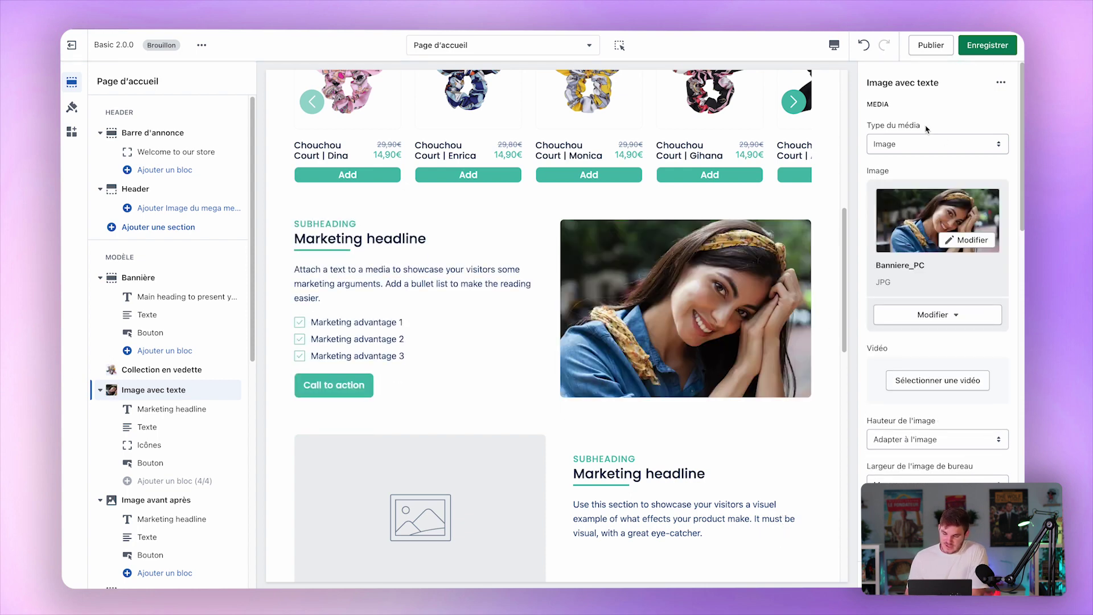
{"action": "left_click", "coordinate": [939, 145]}
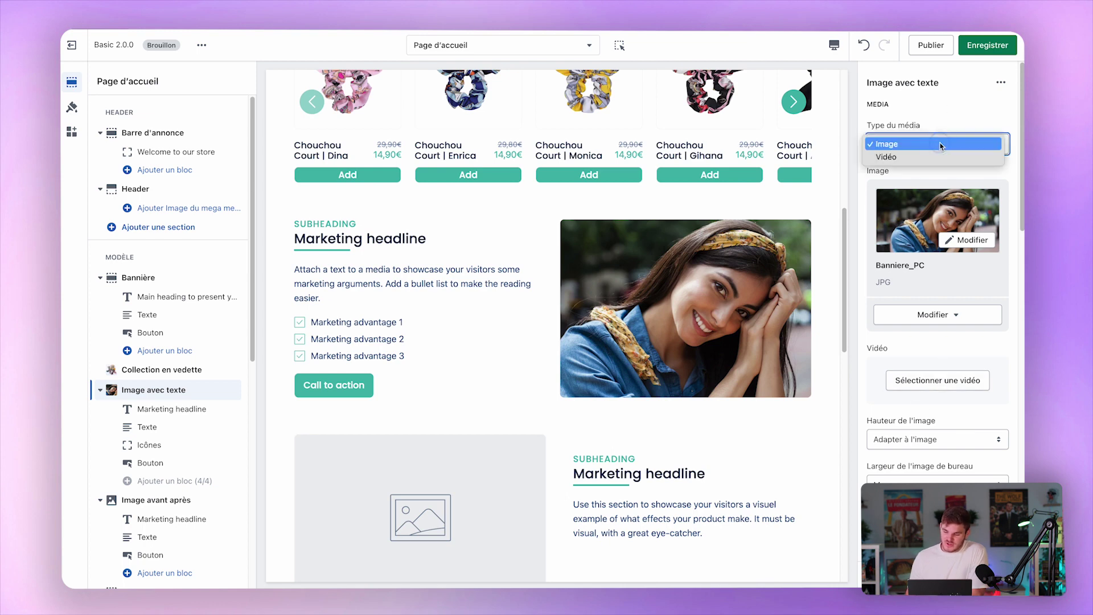
{"action": "left_click", "coordinate": [911, 157]}
{"action": "left_click", "coordinate": [902, 380]}
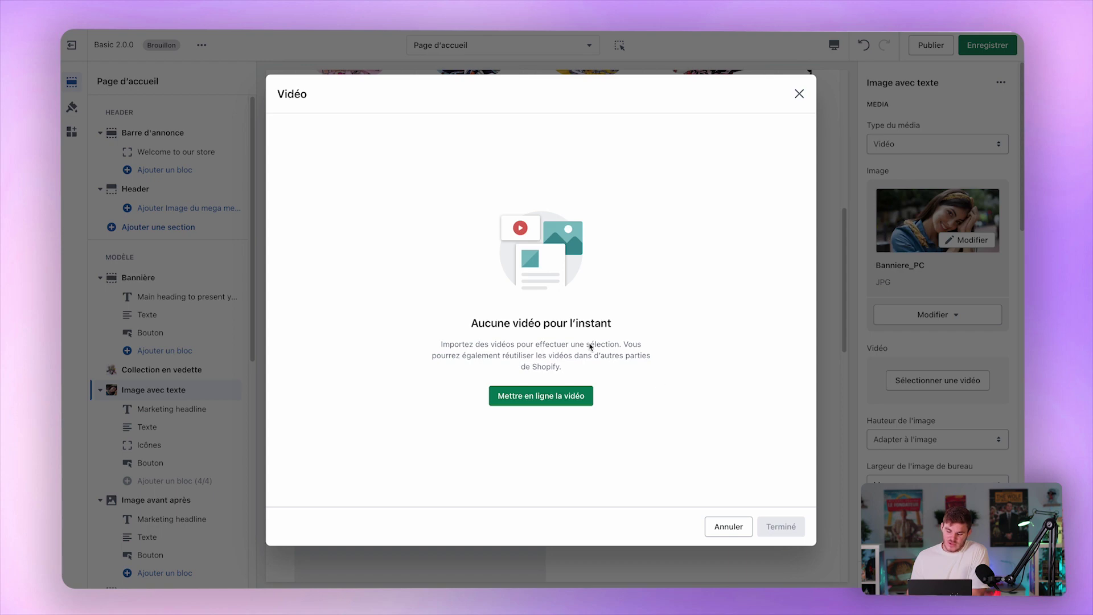
{"action": "left_click", "coordinate": [527, 396]}
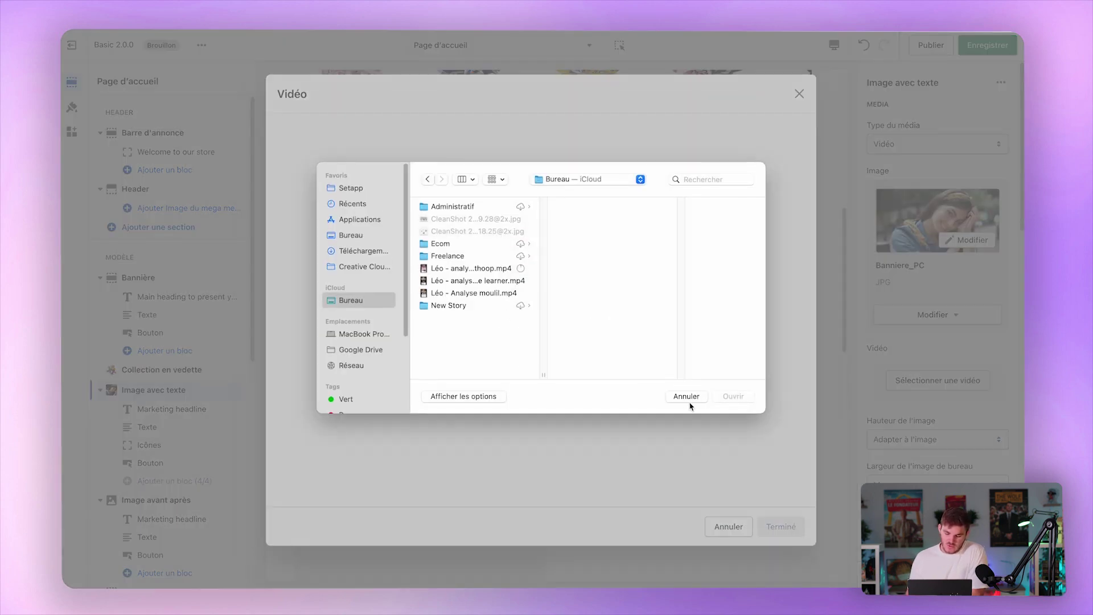
{"action": "left_click", "coordinate": [687, 397]}
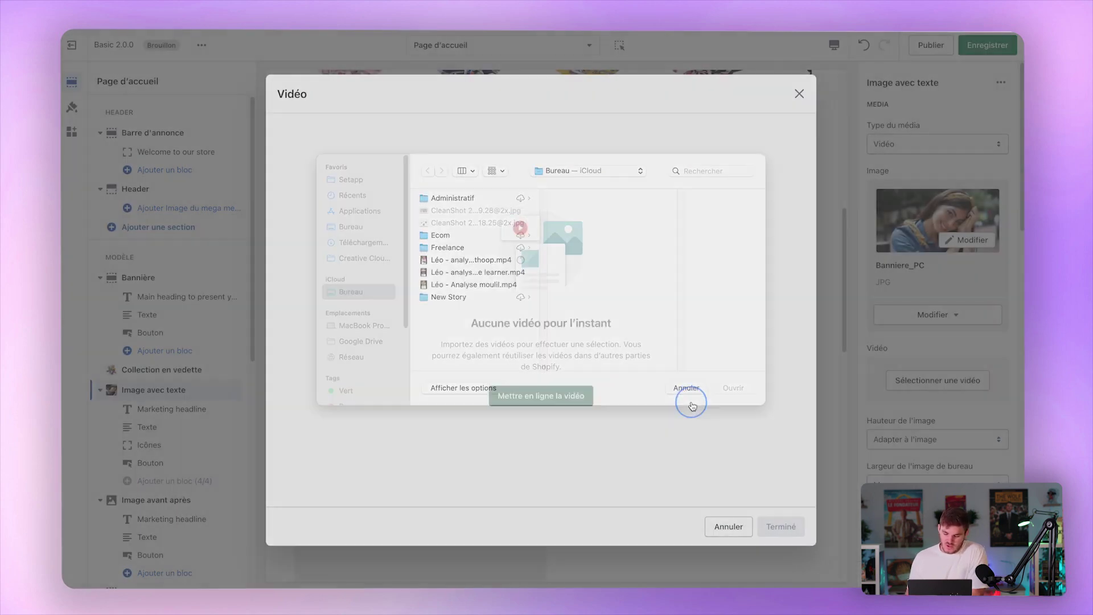
{"action": "left_click", "coordinate": [717, 524]}
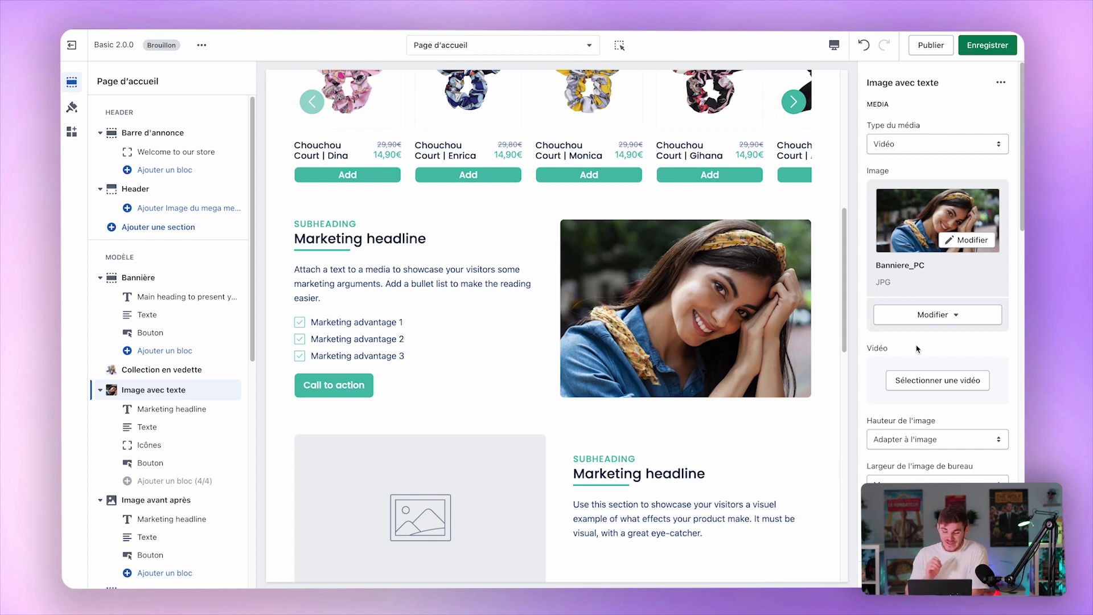
{"action": "left_click", "coordinate": [947, 315]}
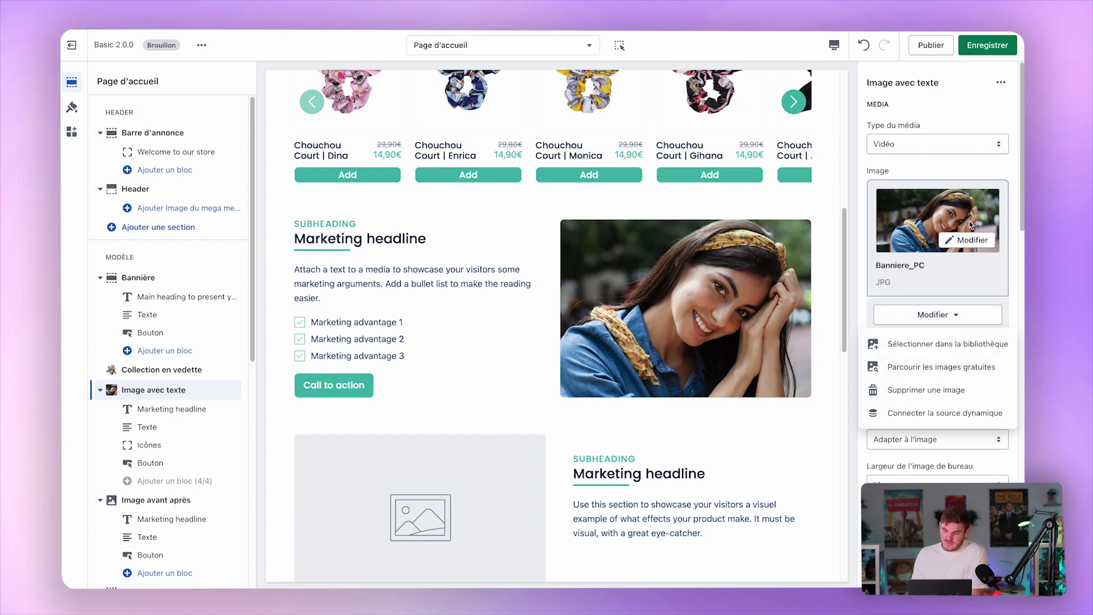
{"action": "left_click", "coordinate": [988, 147]}
{"action": "left_click", "coordinate": [990, 133]}
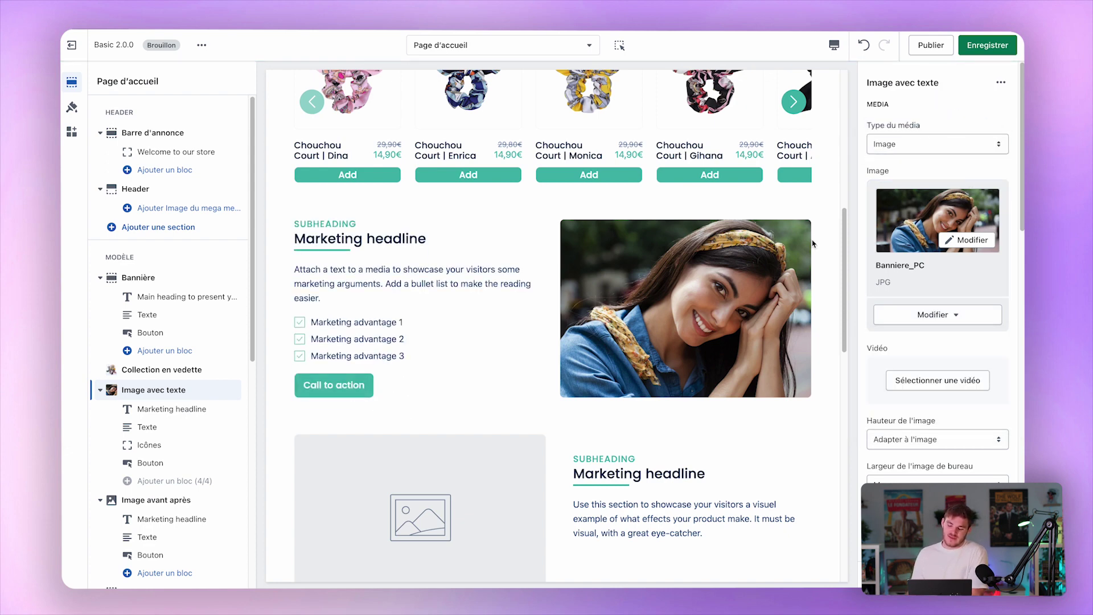
{"action": "scroll", "coordinate": [738, 310], "scroll_direction": "down", "scroll_amount": 3}
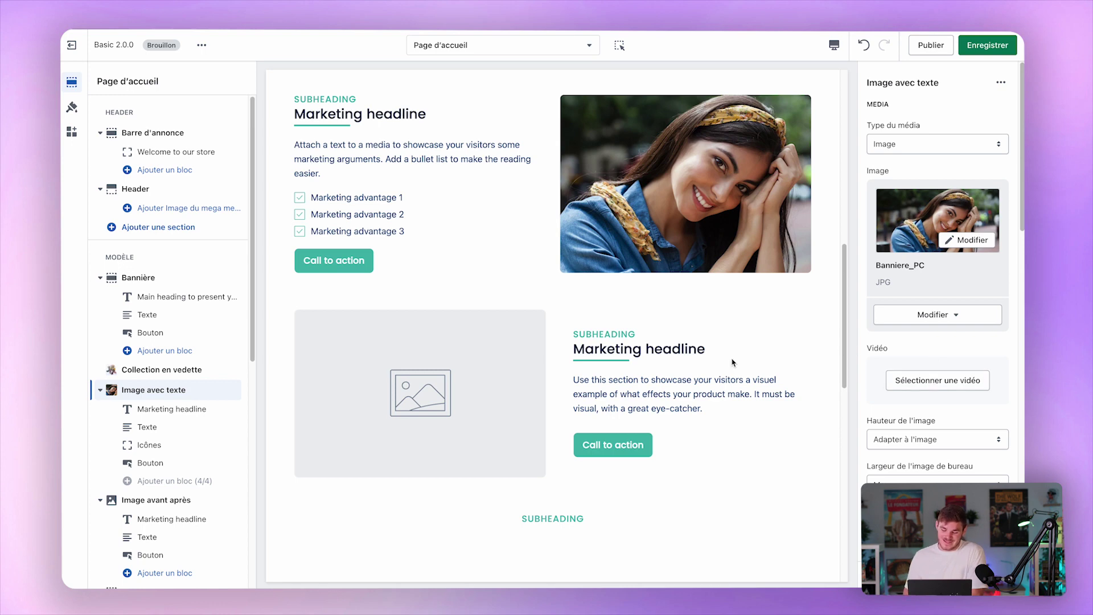
Set the Image avant après before image to the wavy blonde hair screenshot.
{"action": "scroll", "coordinate": [734, 363], "scroll_direction": "down", "scroll_amount": 2}
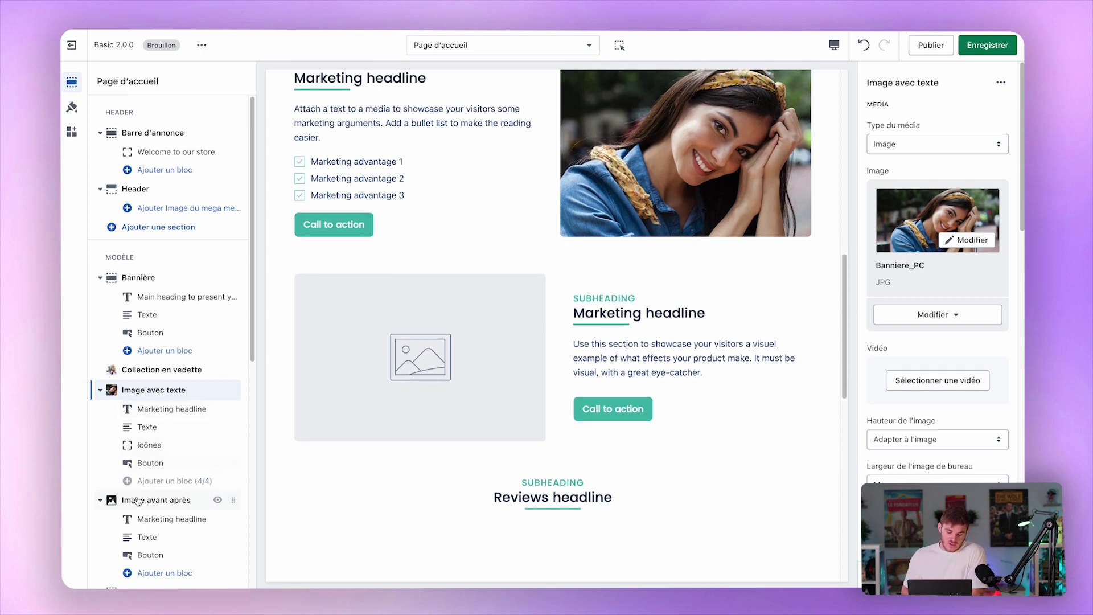
{"action": "left_click", "coordinate": [114, 500]}
{"action": "scroll", "coordinate": [134, 504], "scroll_direction": "down", "scroll_amount": 2}
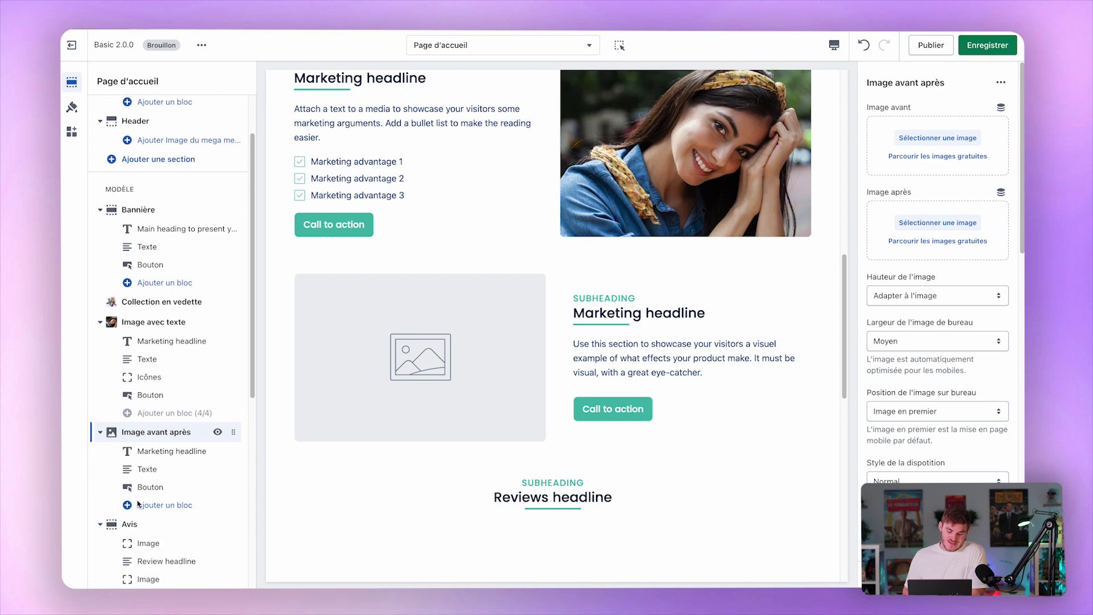
{"action": "left_click", "coordinate": [943, 137]}
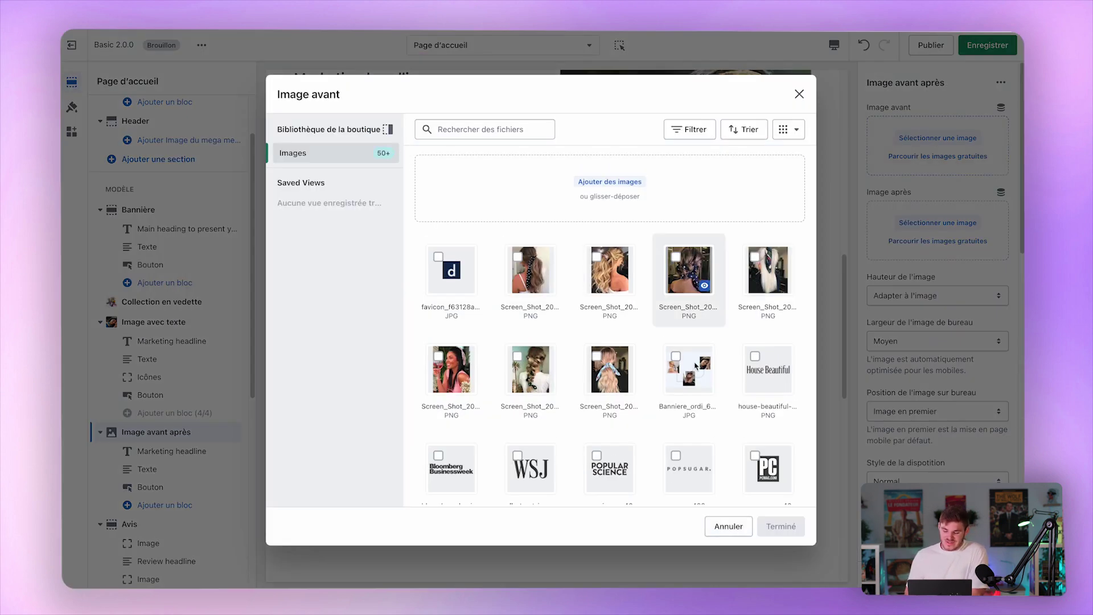
{"action": "left_click", "coordinate": [609, 270]}
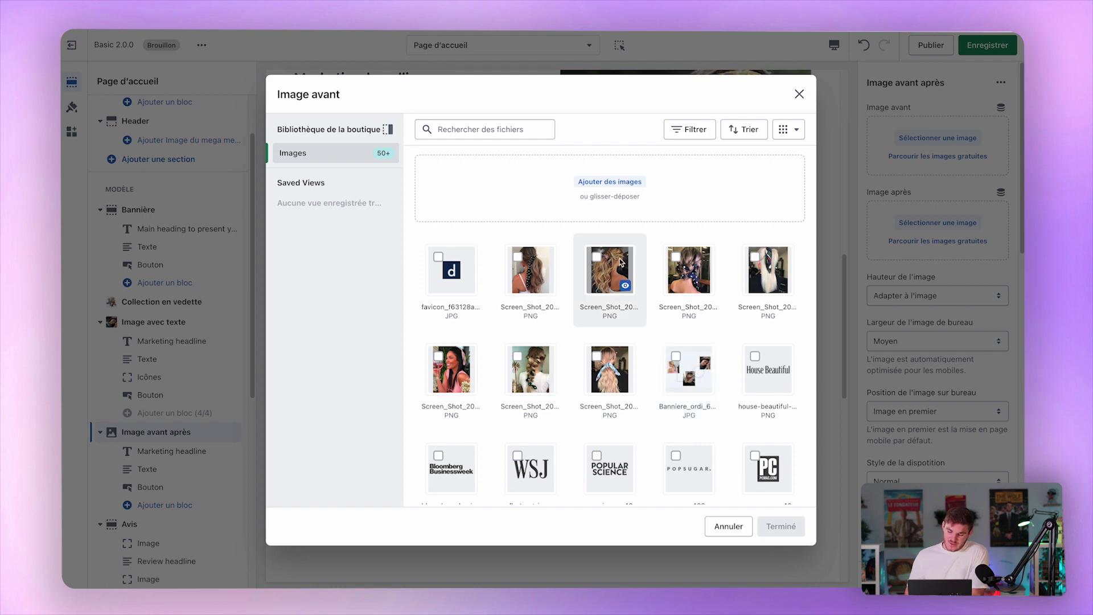
{"action": "left_click", "coordinate": [785, 523]}
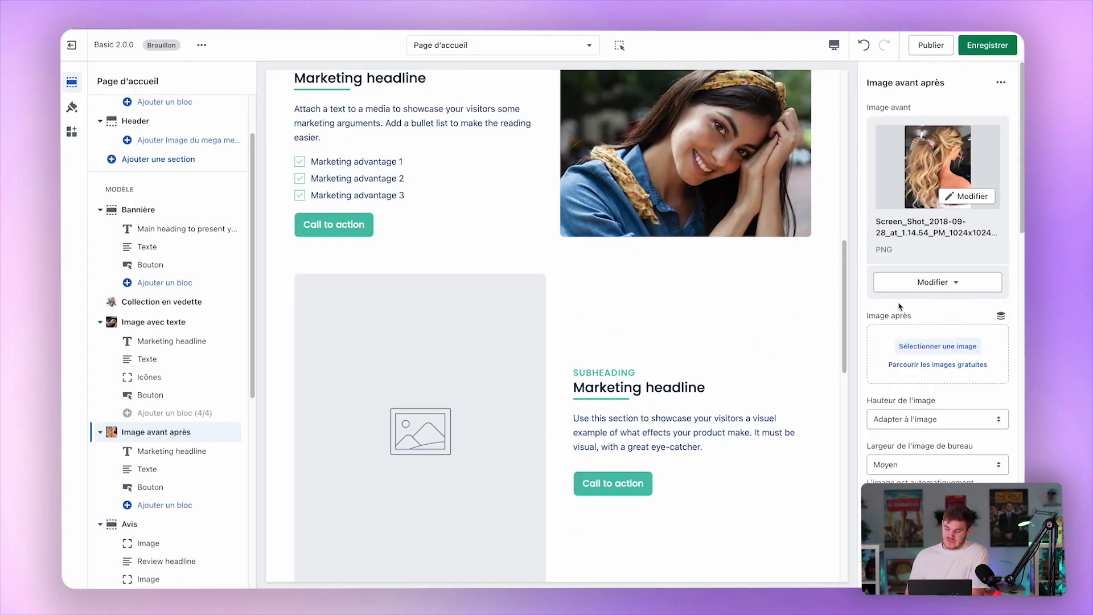
Set the after image to the platinum ponytail screenshot and test the comparison divider.
{"action": "left_click", "coordinate": [920, 348]}
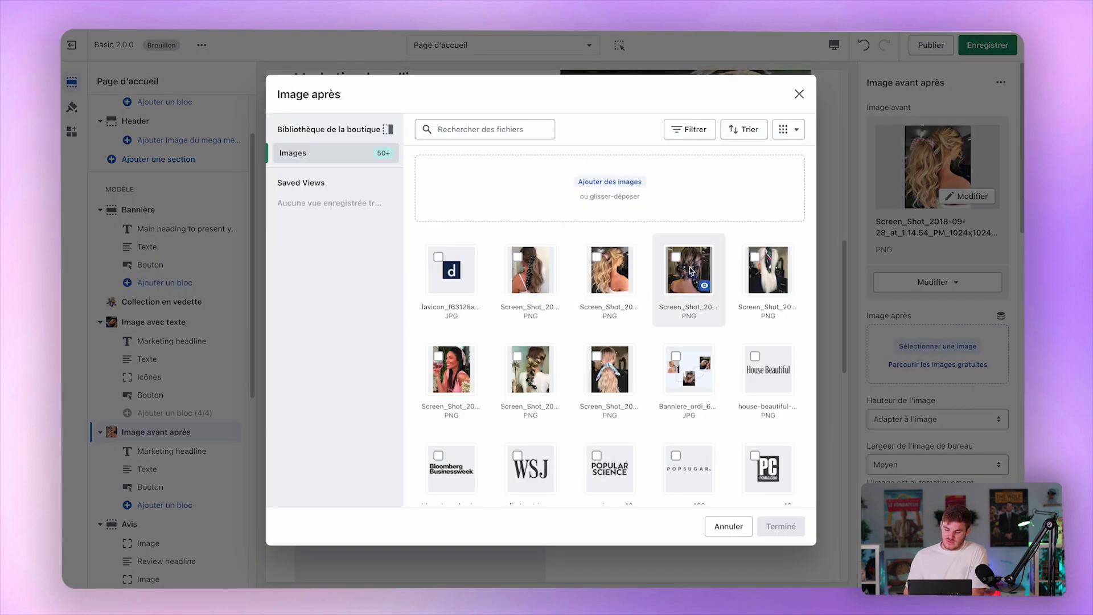
{"action": "left_click", "coordinate": [766, 268]}
{"action": "left_click", "coordinate": [781, 522]}
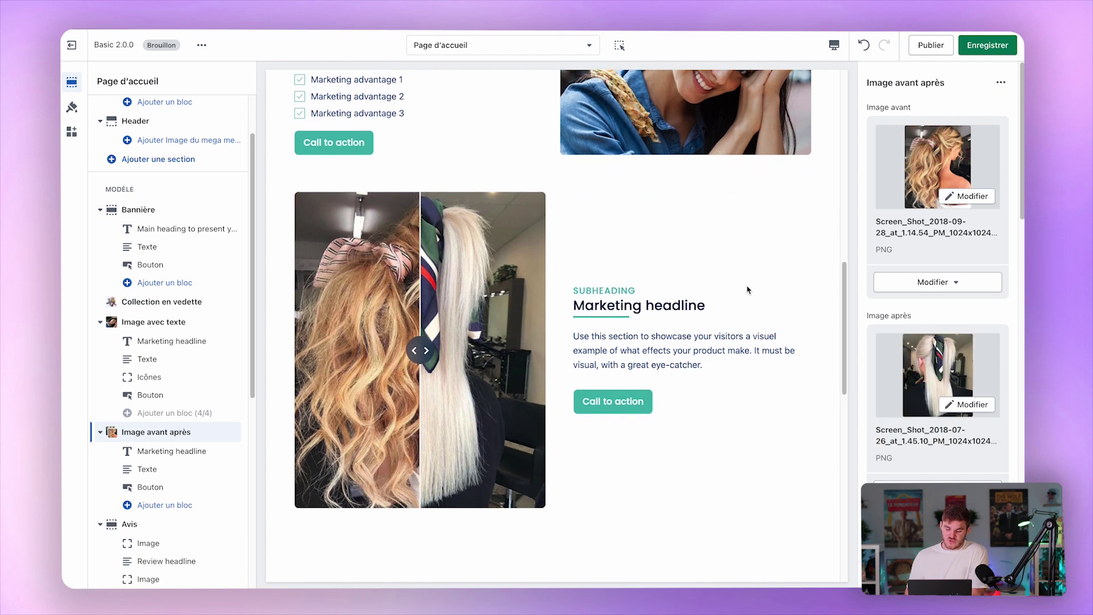
{"action": "left_click_drag", "start_coordinate": [418, 359], "coordinate": [427, 315]}
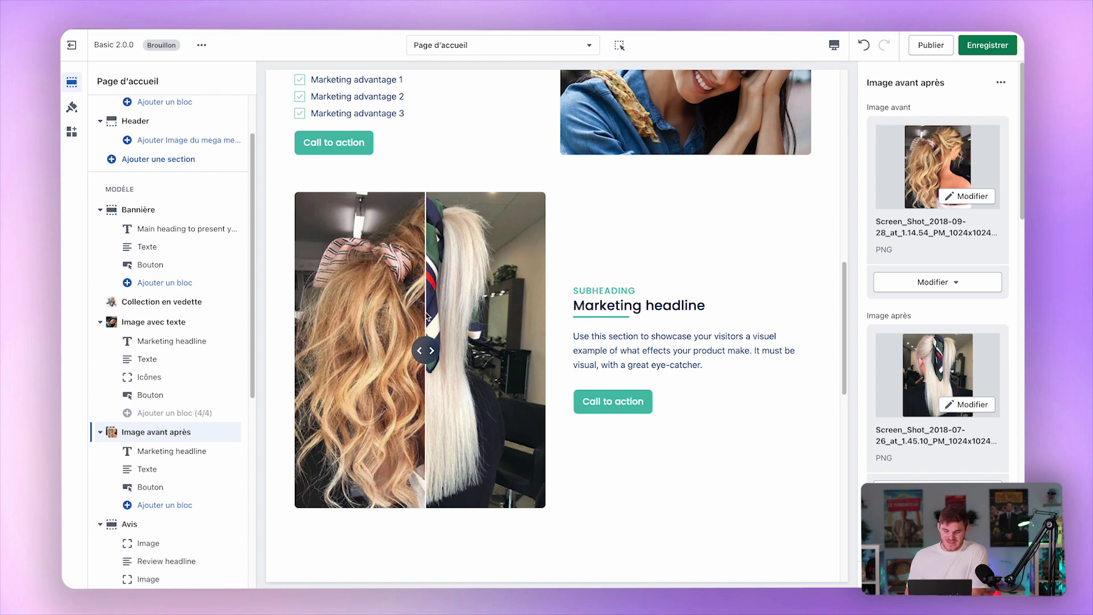
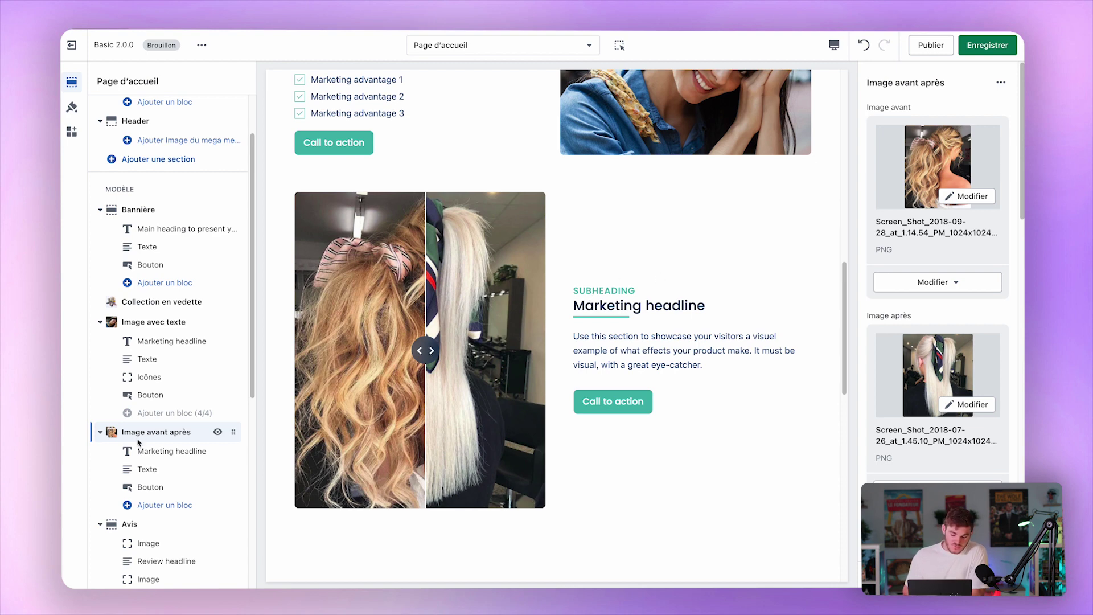
Check the before-after section's addable blocks, then select the first Avis review Image block.
{"action": "left_click", "coordinate": [154, 453]}
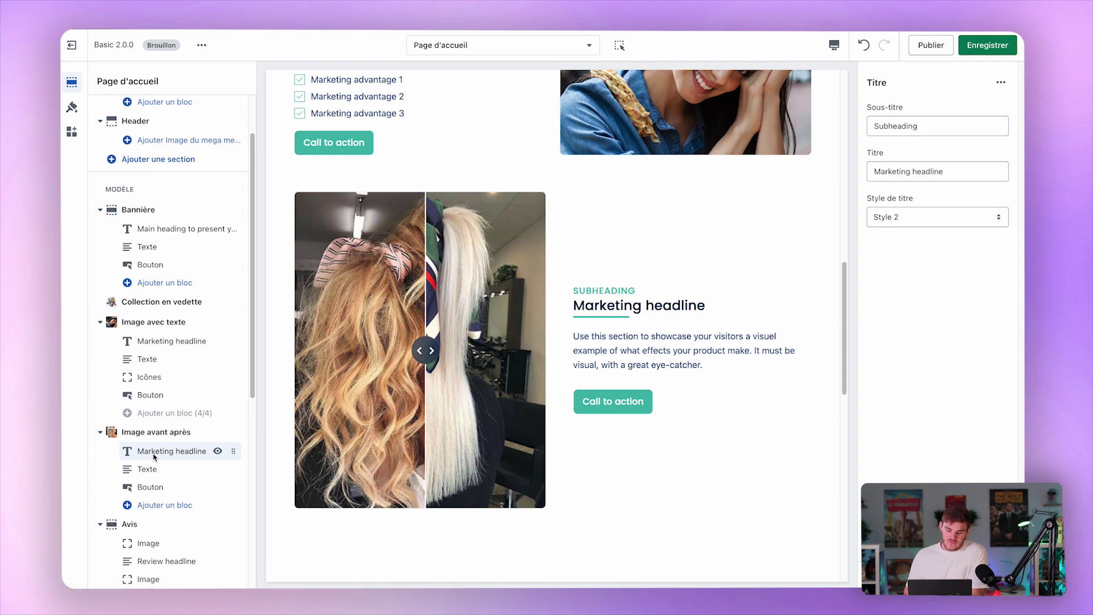
{"action": "left_click", "coordinate": [146, 505]}
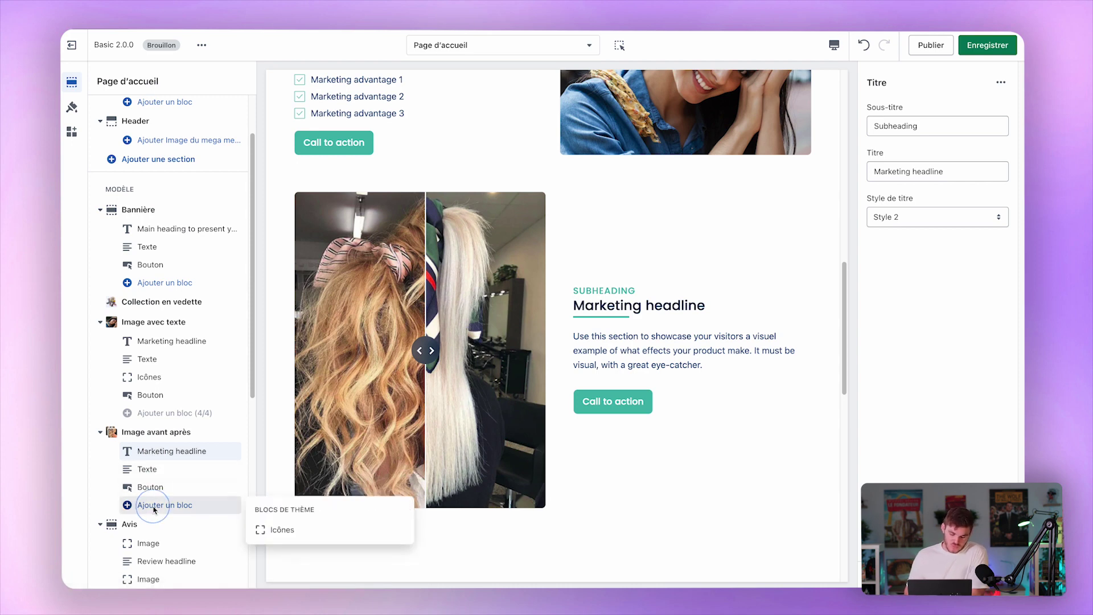
{"action": "left_click", "coordinate": [99, 497]}
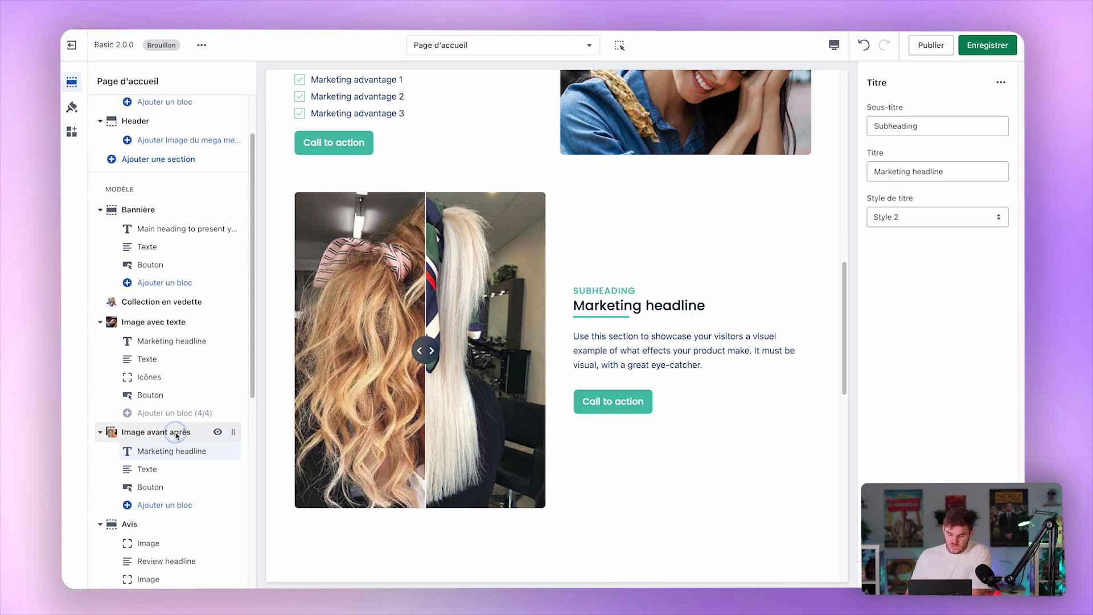
{"action": "left_click", "coordinate": [175, 434]}
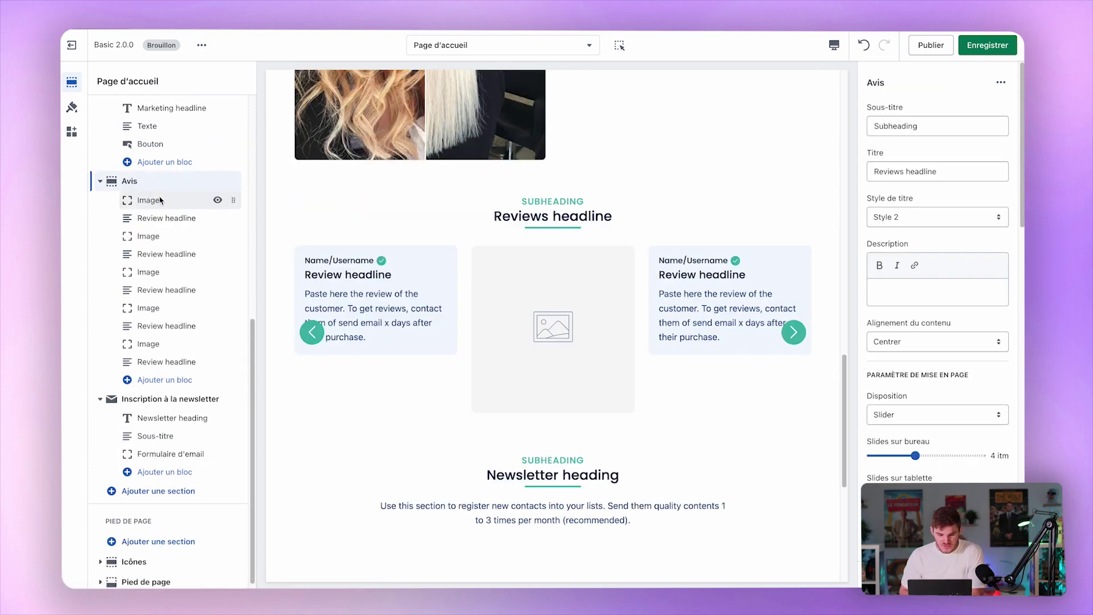
{"action": "left_click", "coordinate": [160, 200]}
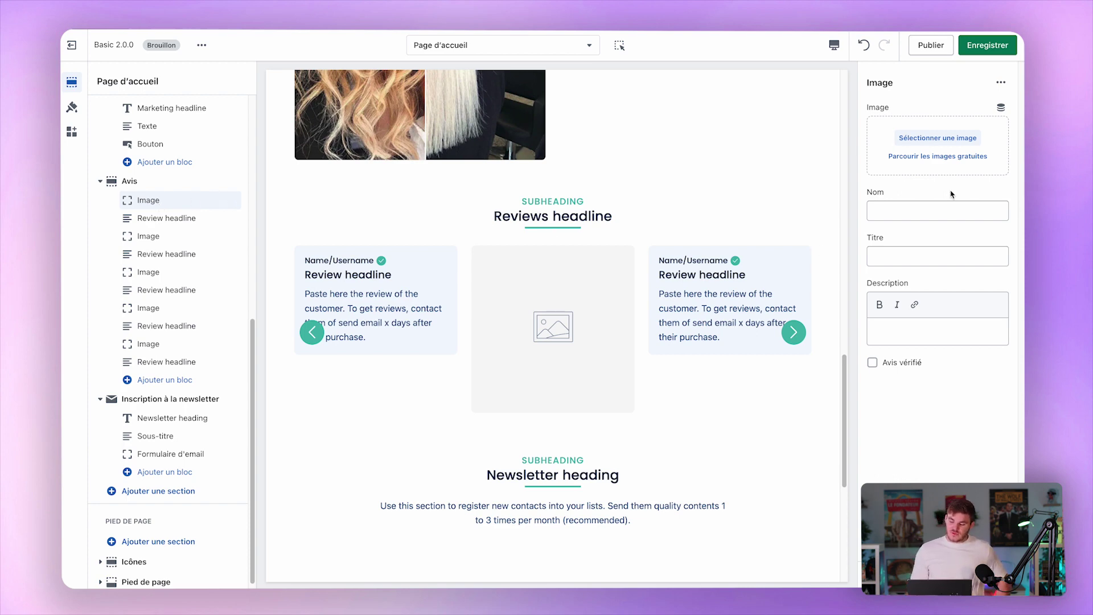
Give the first review a reviewer name, title 'C'est le meilleur thème', placeholder description and verified badge.
{"action": "left_click", "coordinate": [933, 217]}
{"action": "type", "text": "Léo"}
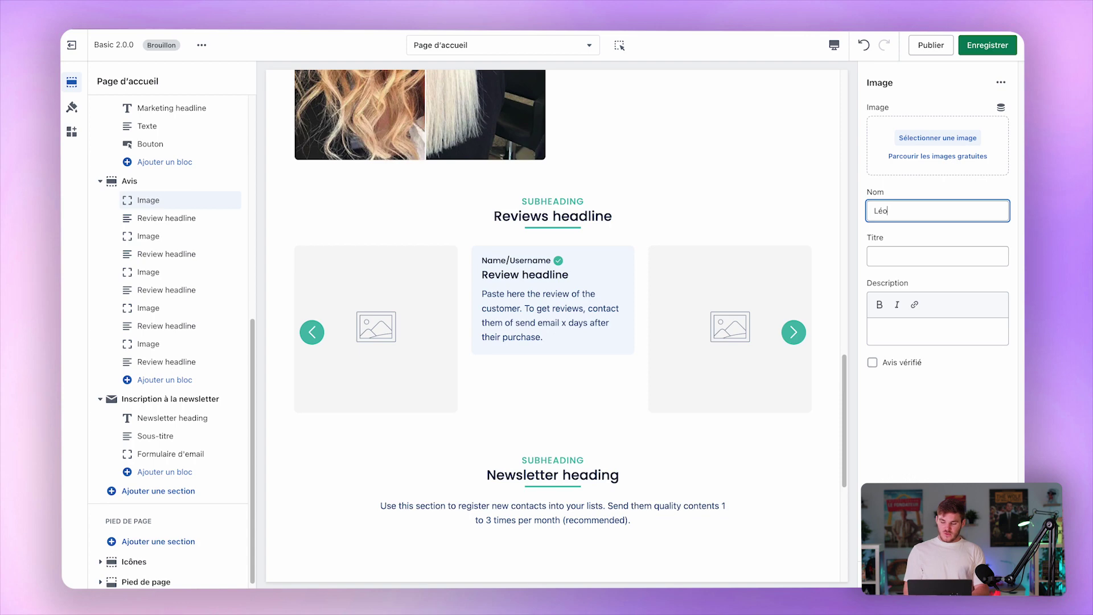
{"action": "key", "text": "Tab"}
{"action": "type", "text": "C'est le meille"}
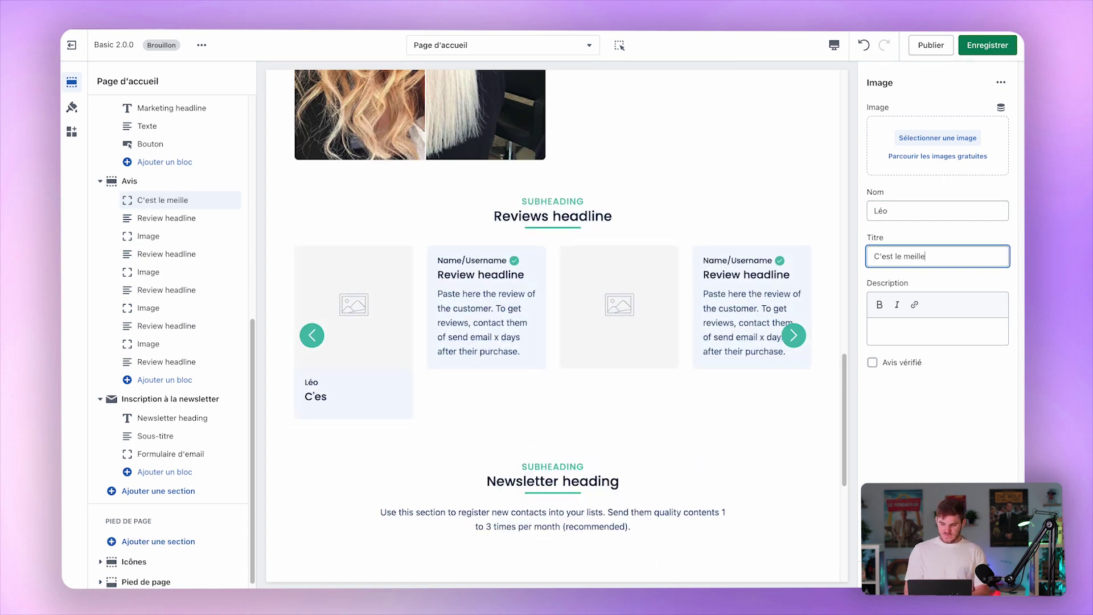
{"action": "type", "text": "ur thème"}
{"action": "left_click", "coordinate": [944, 332]}
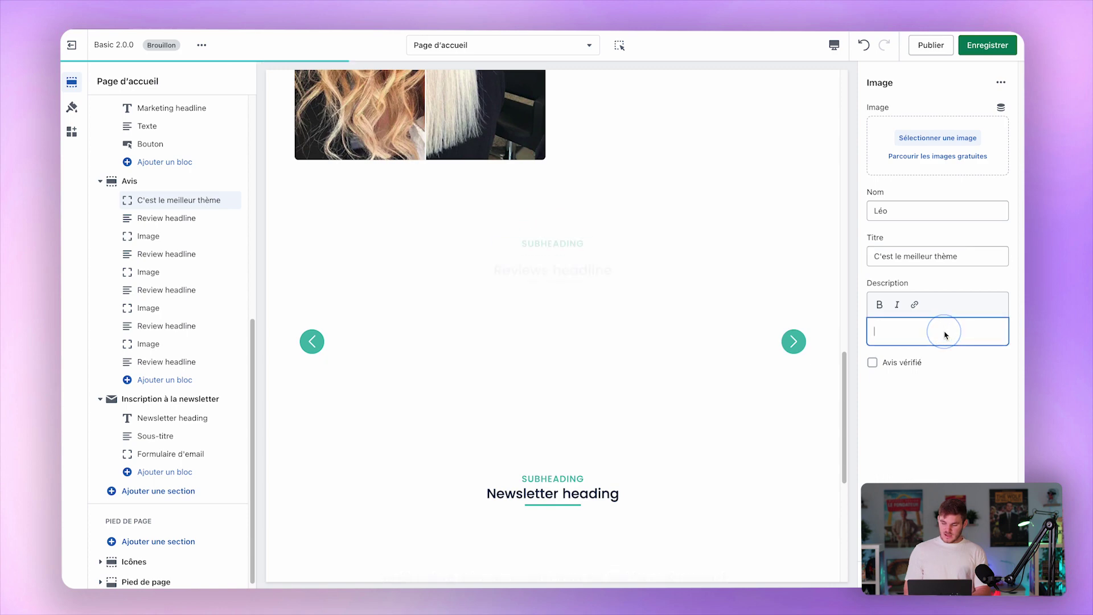
{"action": "type", "text": "oizhgoizehtgZRGHZIE"}
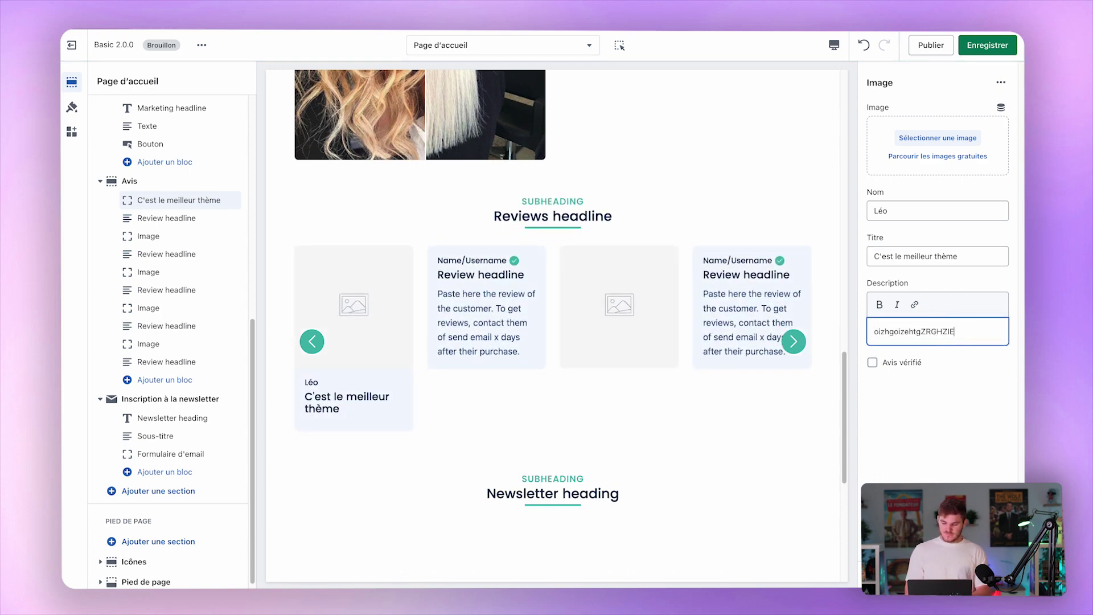
{"action": "type", "text": " nzjthiztZBTGZ ZTHZRT"}
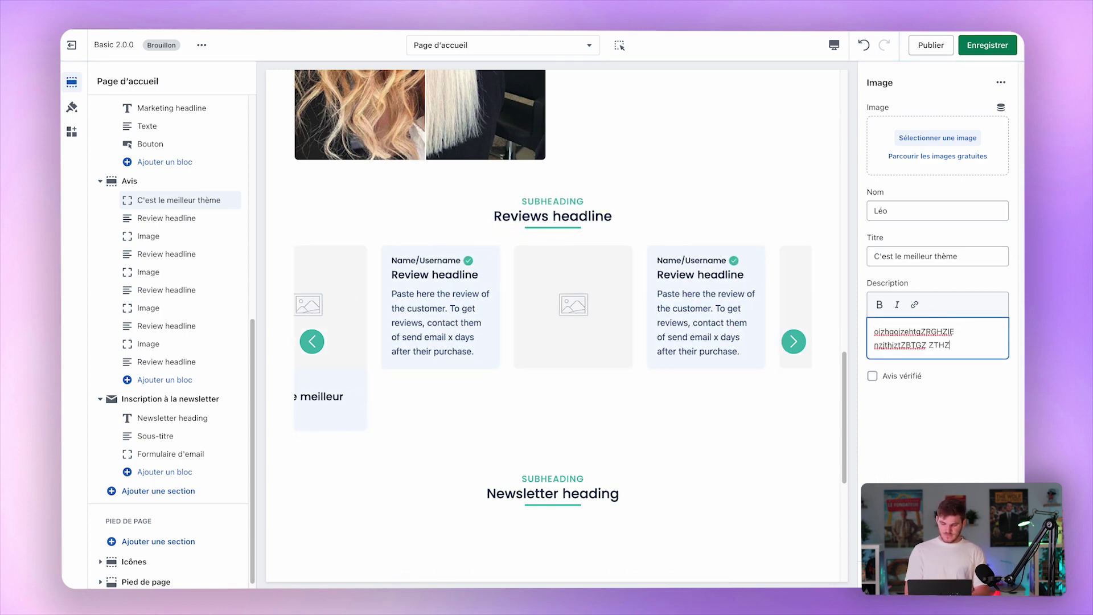
{"action": "left_click", "coordinate": [902, 378]}
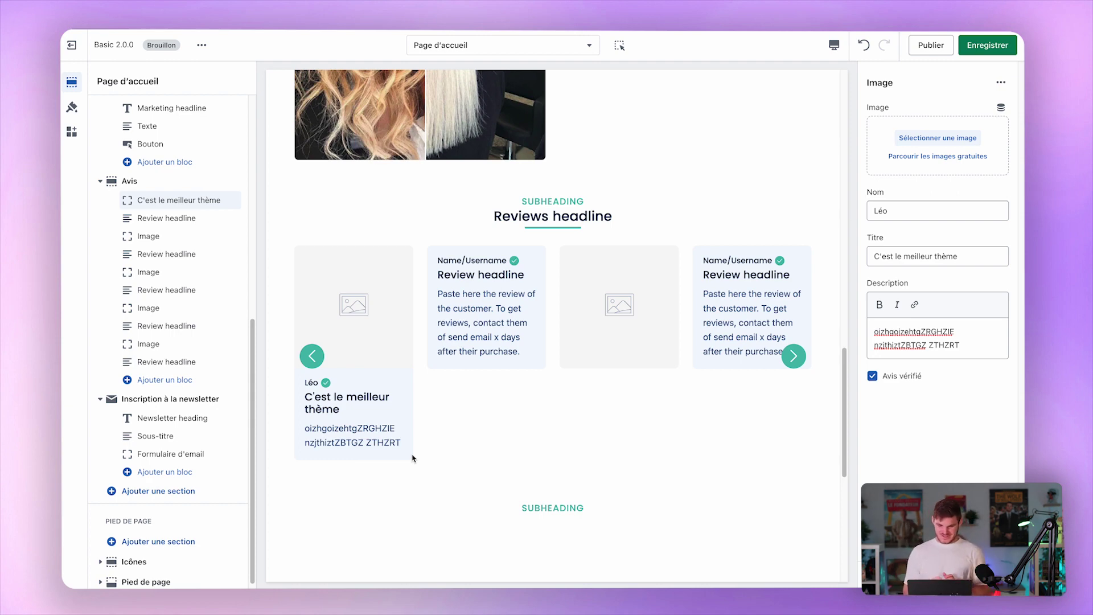
{"action": "left_click", "coordinate": [148, 181]}
Try Nuancier 2 and 3 on the reviews section, then settle on teal Nuancier 4.
{"action": "scroll", "coordinate": [961, 324], "scroll_direction": "down", "scroll_amount": 15}
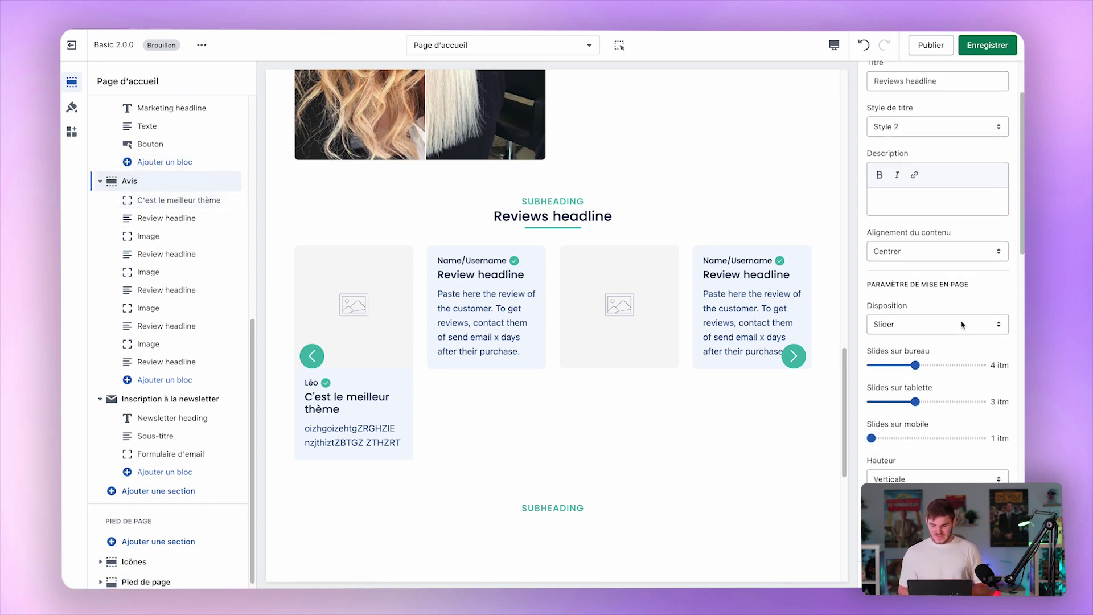
{"action": "scroll", "coordinate": [961, 325], "scroll_direction": "down", "scroll_amount": 10}
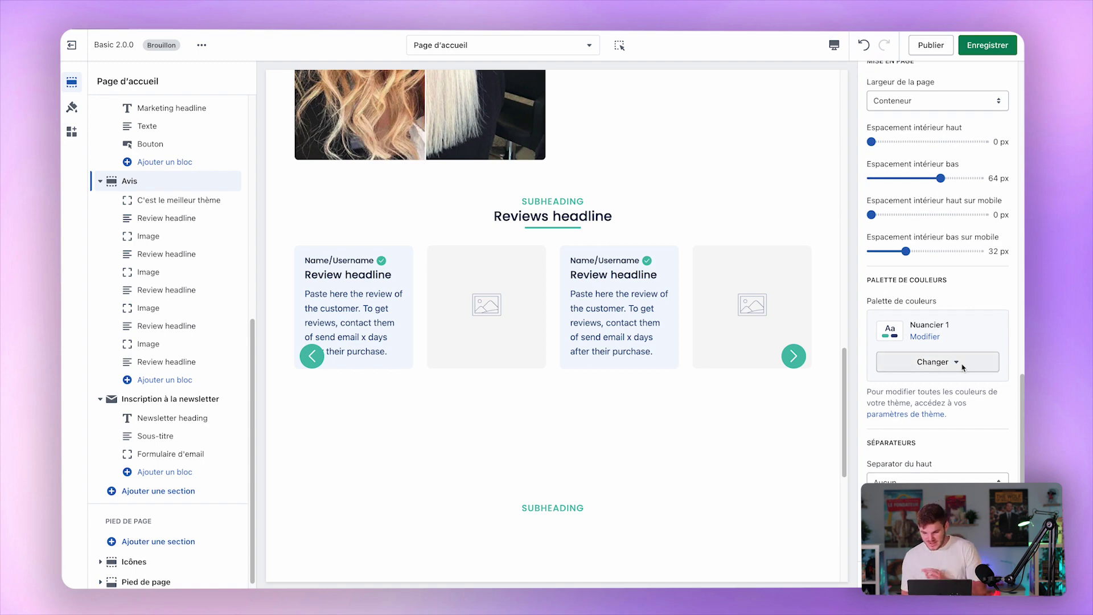
{"action": "left_click", "coordinate": [950, 362]}
{"action": "left_click", "coordinate": [947, 421]}
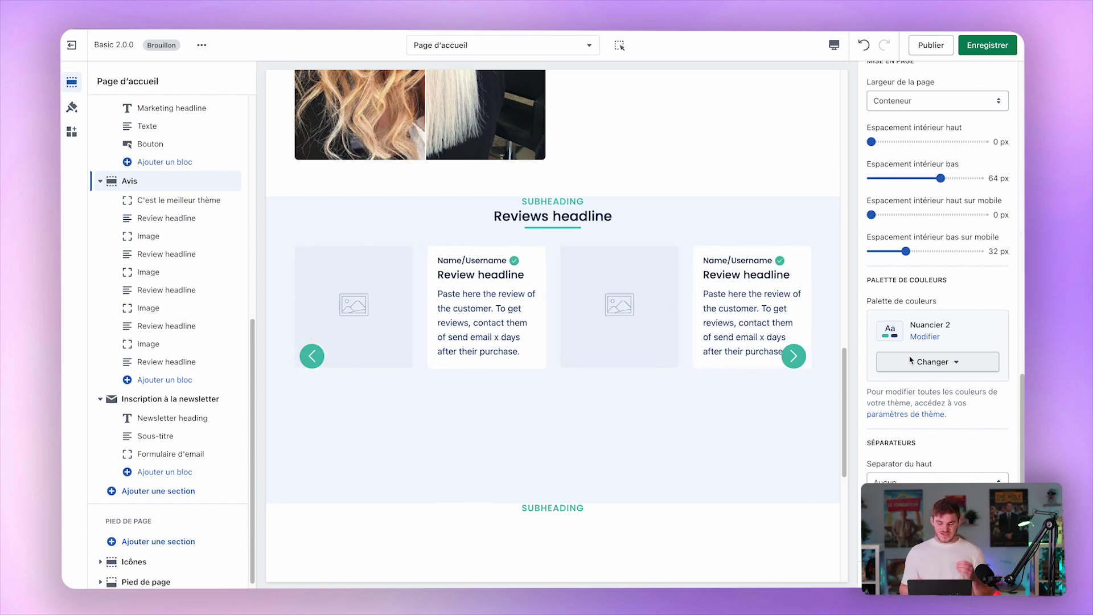
{"action": "left_click", "coordinate": [910, 360]}
{"action": "left_click", "coordinate": [931, 457]}
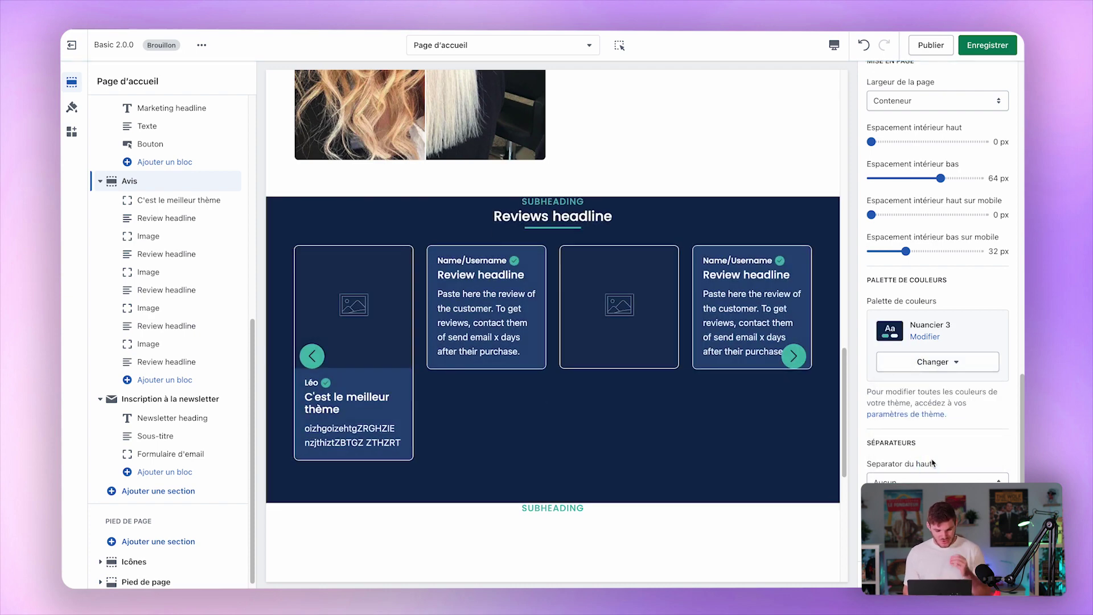
{"action": "left_click", "coordinate": [939, 362]}
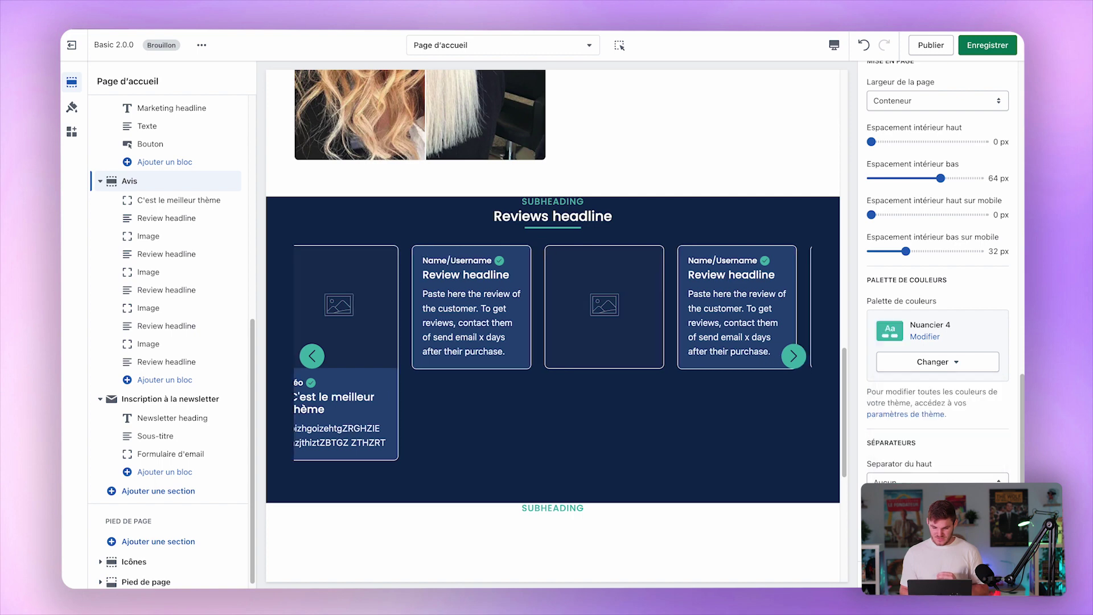
{"action": "left_click", "coordinate": [916, 459]}
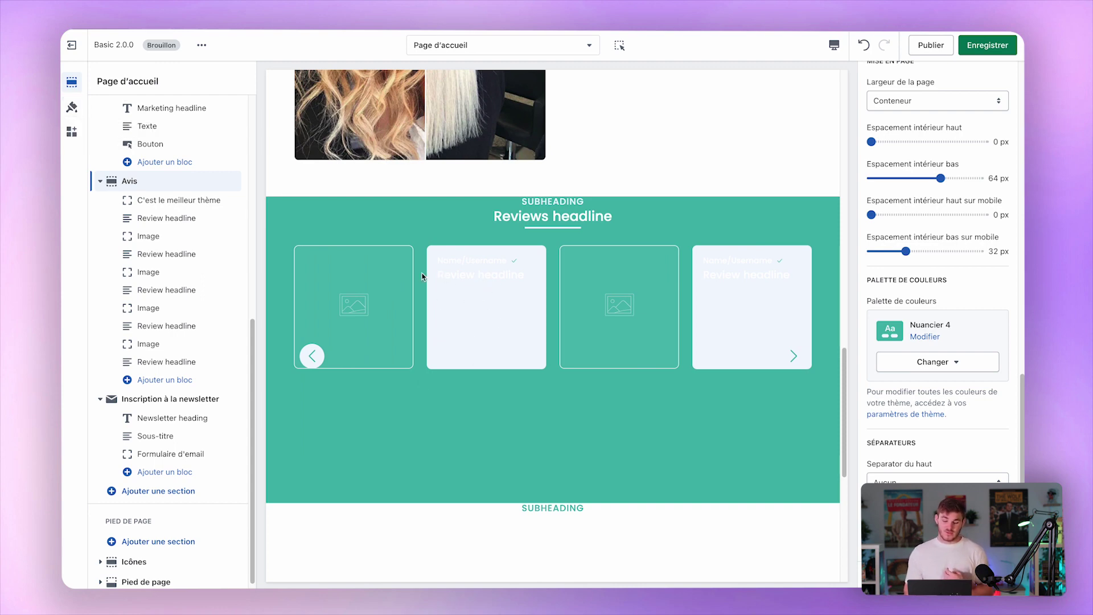
{"action": "left_click", "coordinate": [72, 107]}
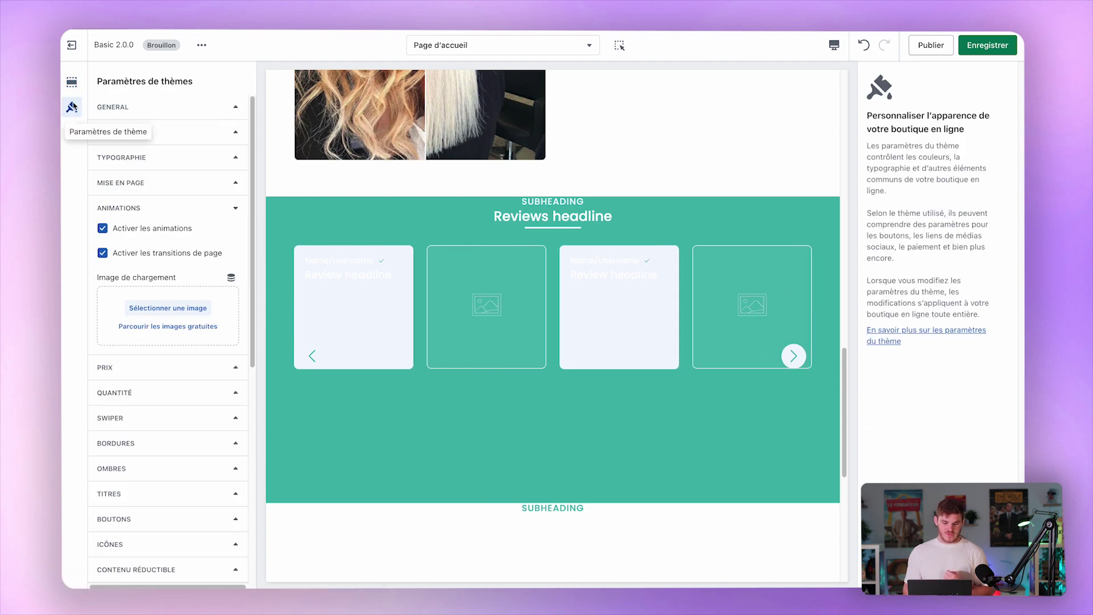
Edit Nuancier 4 so its secondary background is the muted teal 87CEC8.
{"action": "left_click", "coordinate": [202, 137]}
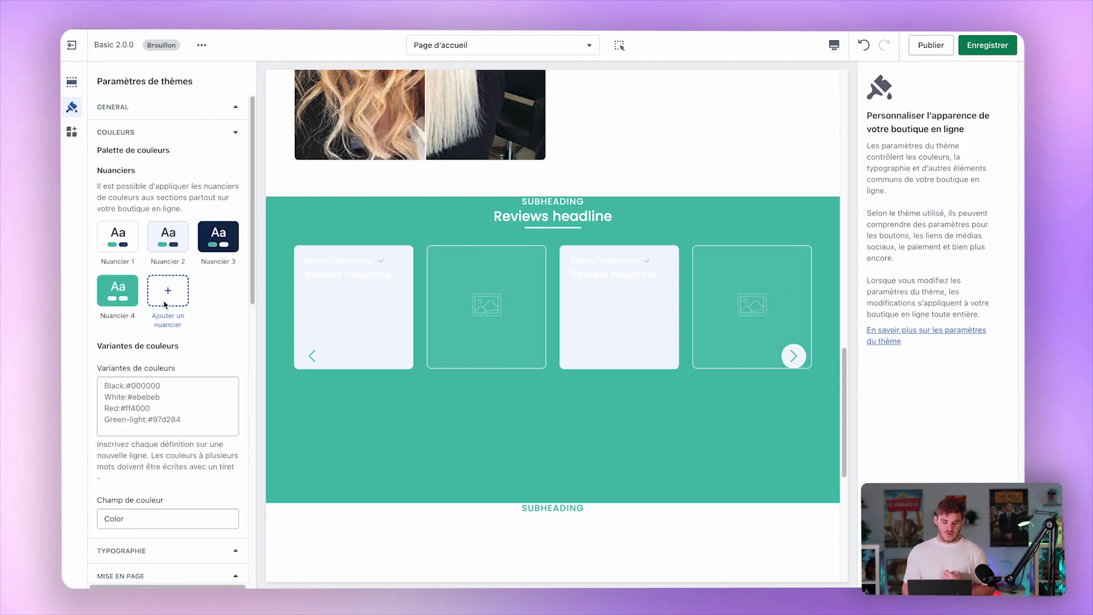
{"action": "left_click", "coordinate": [71, 82]}
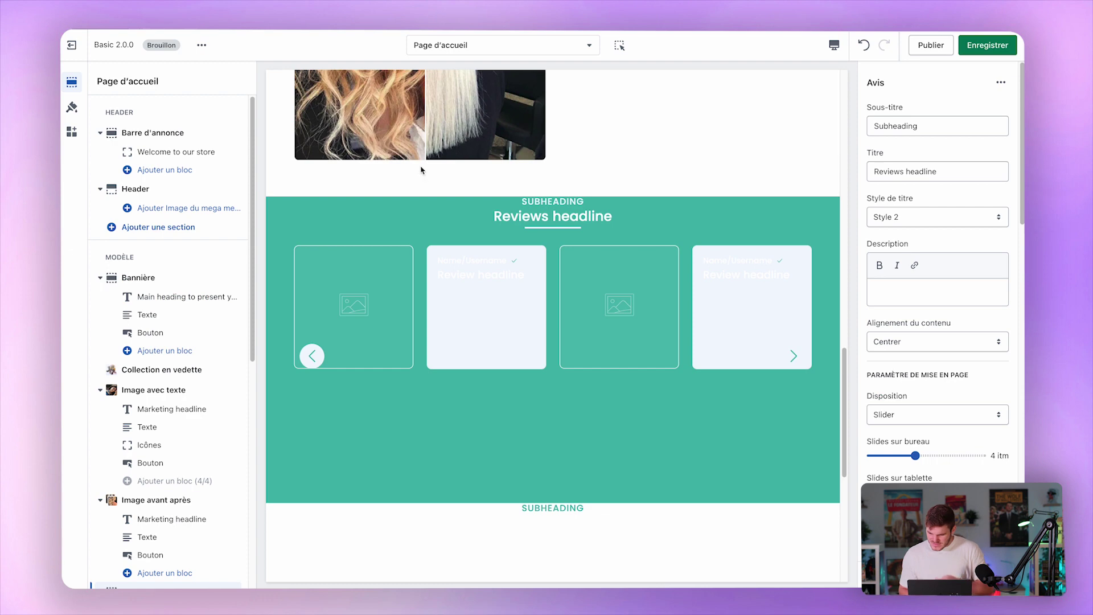
{"action": "scroll", "coordinate": [183, 459], "scroll_direction": "down", "scroll_amount": 7}
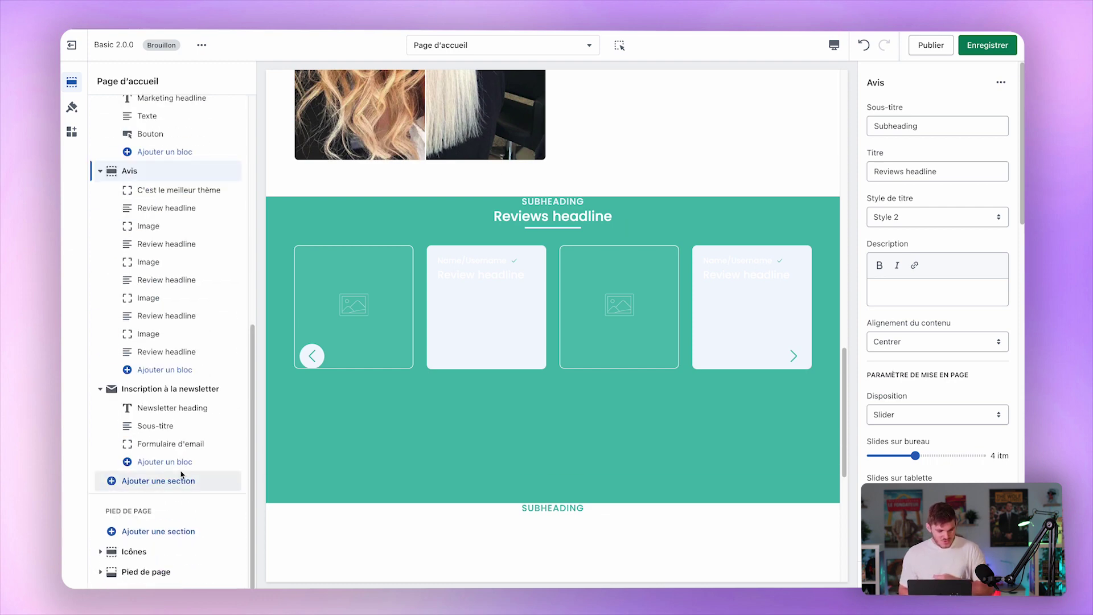
{"action": "scroll", "coordinate": [965, 355], "scroll_direction": "down", "scroll_amount": 6}
{"action": "scroll", "coordinate": [966, 356], "scroll_direction": "down", "scroll_amount": 8}
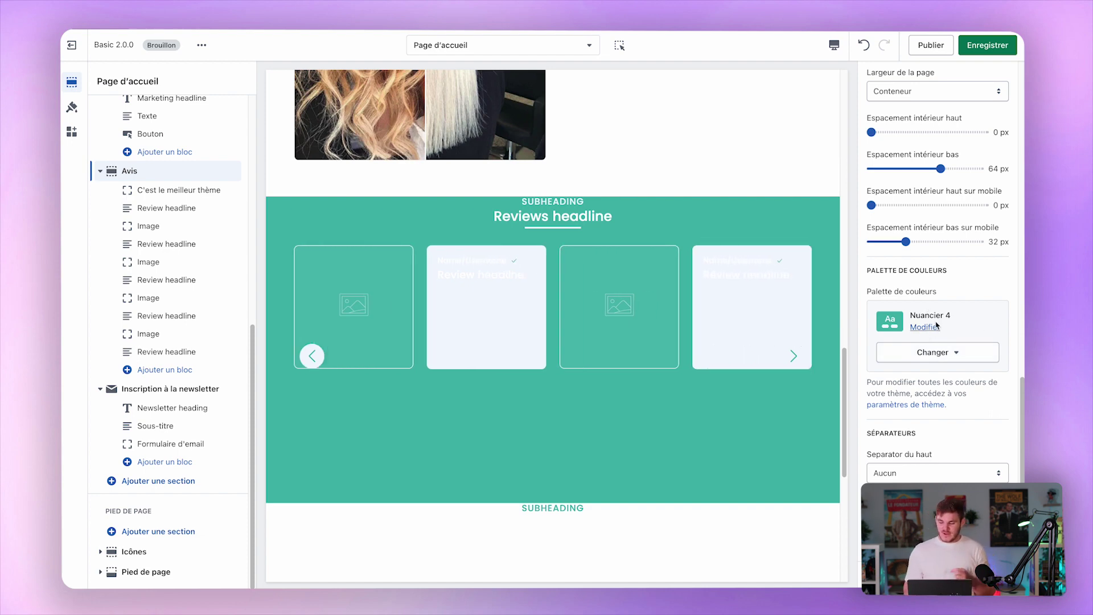
{"action": "left_click", "coordinate": [924, 328]}
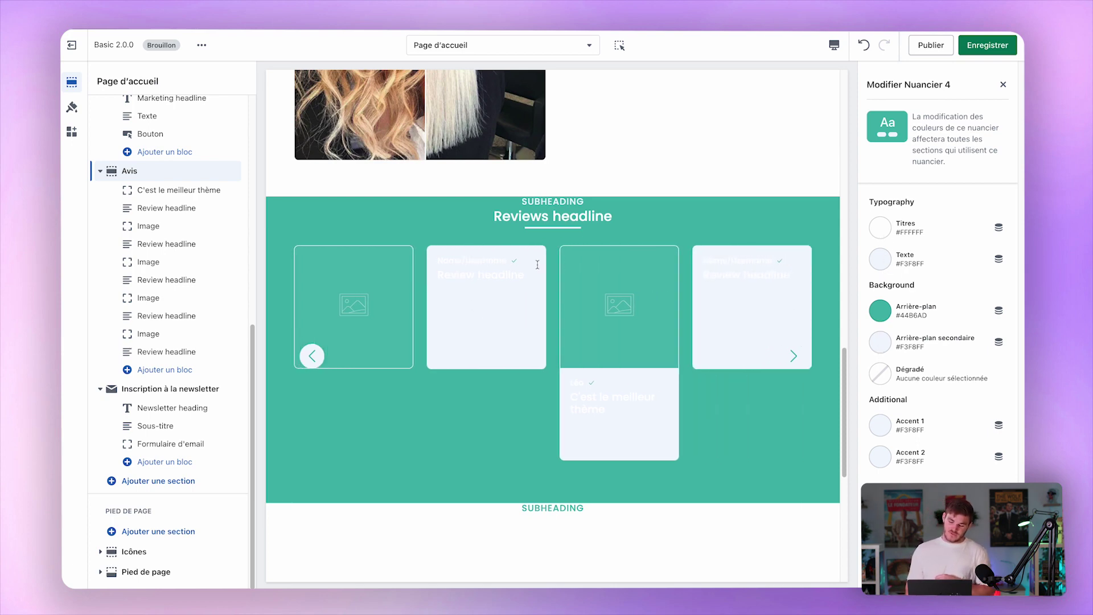
{"action": "left_click", "coordinate": [880, 341]}
{"action": "left_click", "coordinate": [881, 255]}
{"action": "left_click", "coordinate": [919, 125]}
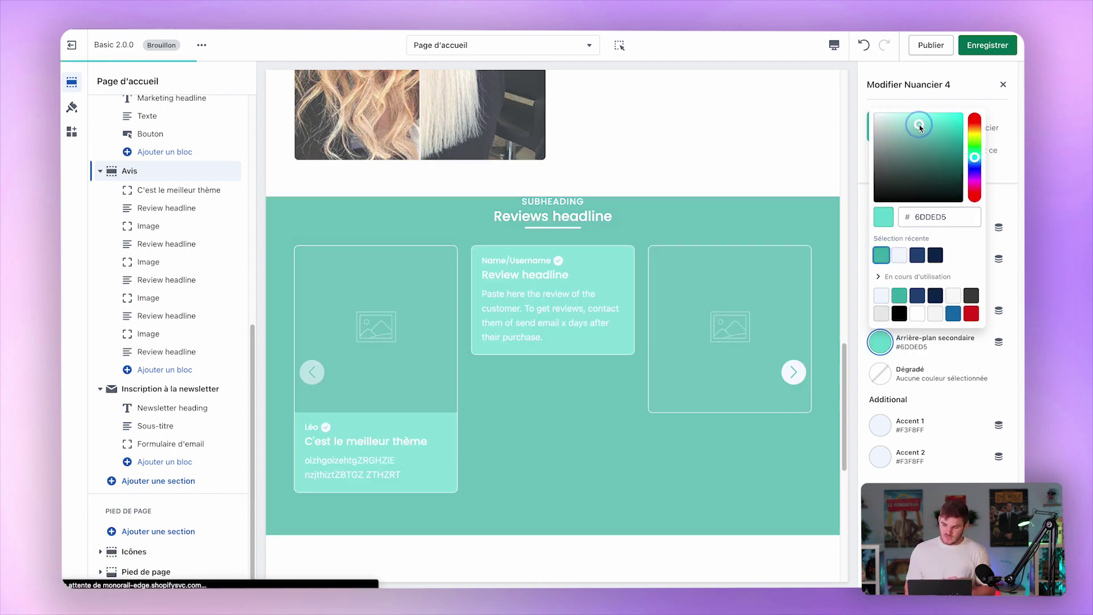
{"action": "left_click_drag", "start_coordinate": [914, 125], "coordinate": [905, 132]}
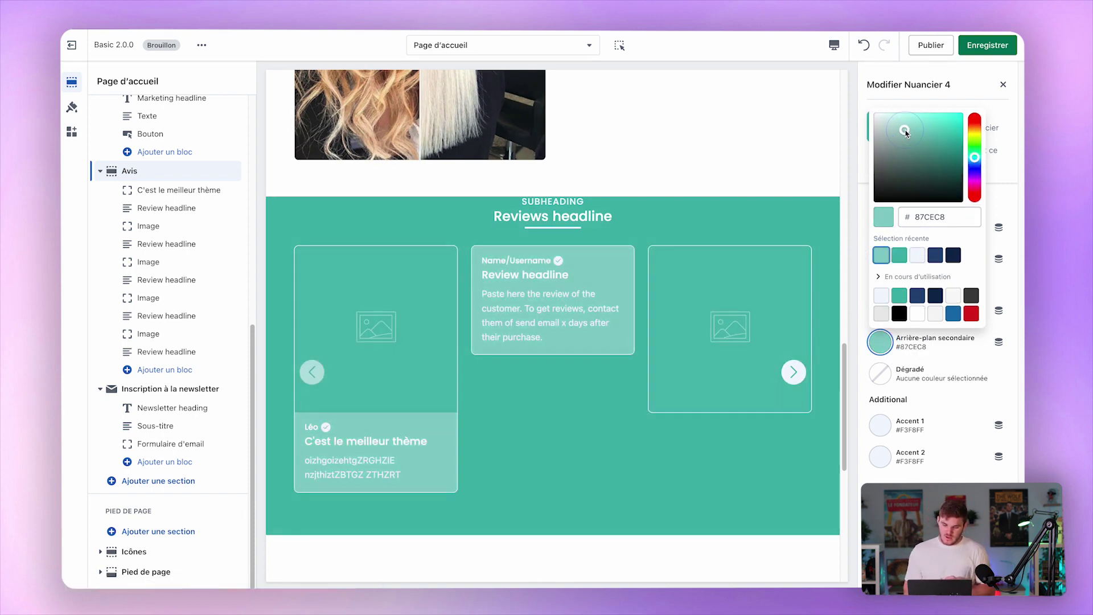
{"action": "left_click", "coordinate": [1007, 198]}
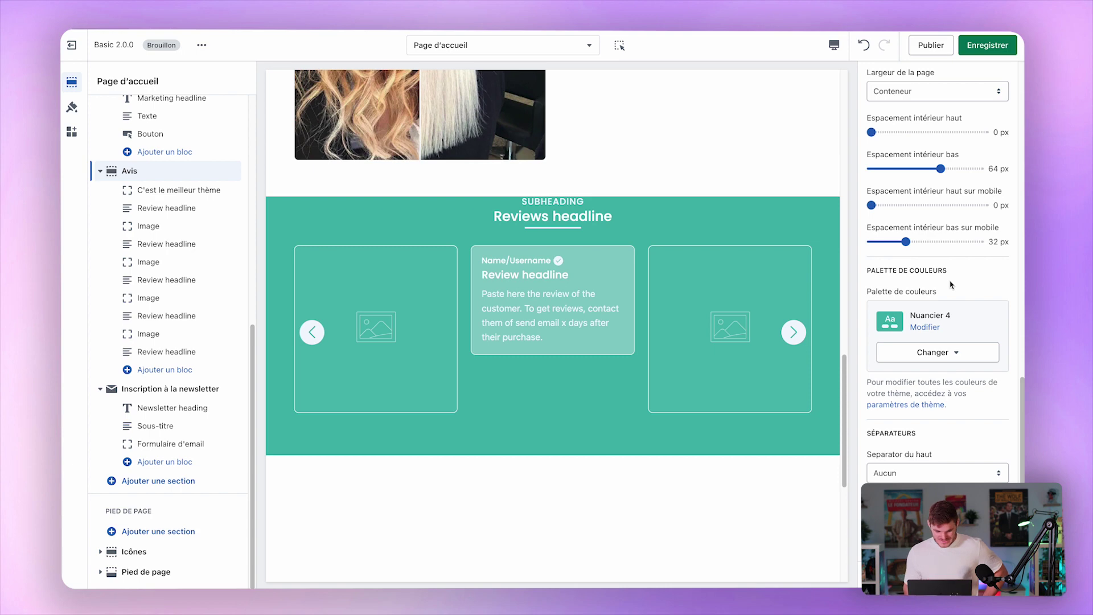
Inspect the first review's image and text blocks and try adding a Video block to the reviews.
{"action": "left_click", "coordinate": [205, 192]}
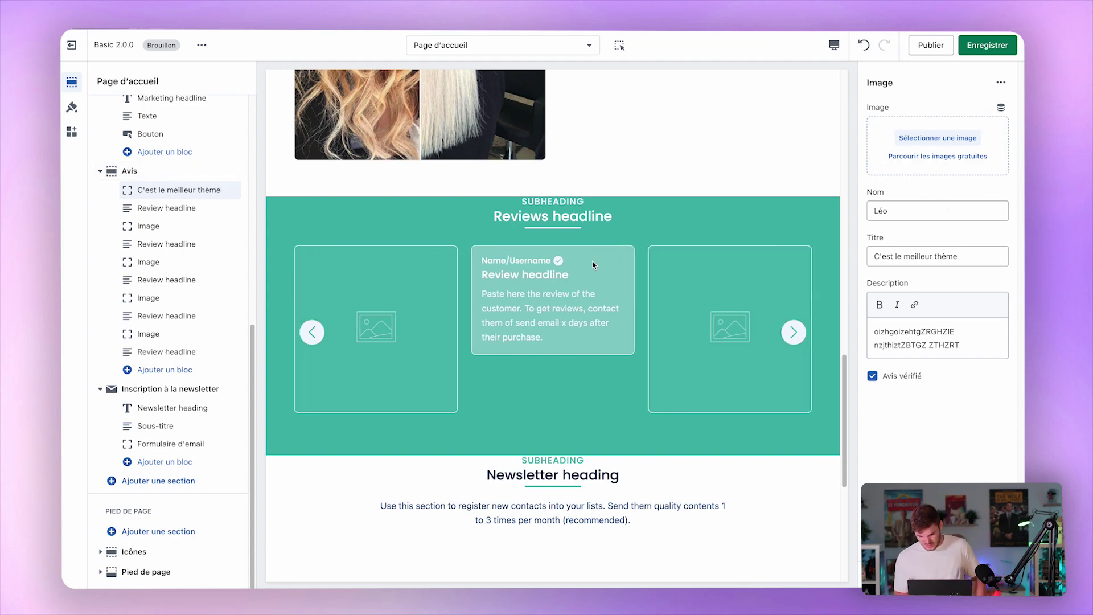
{"action": "left_click", "coordinate": [166, 208]}
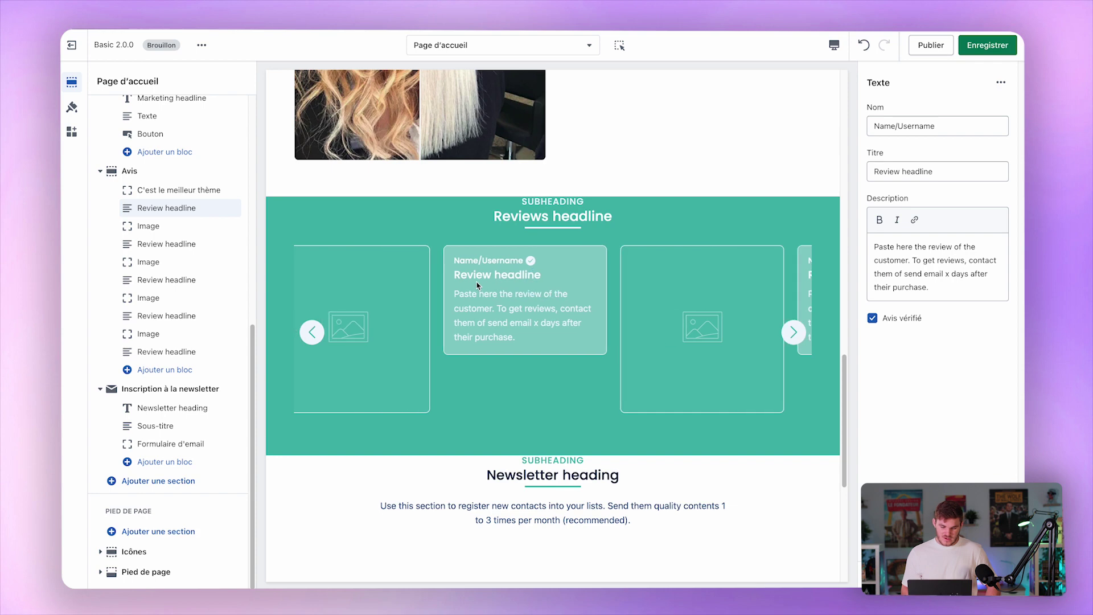
{"action": "left_click", "coordinate": [194, 373]}
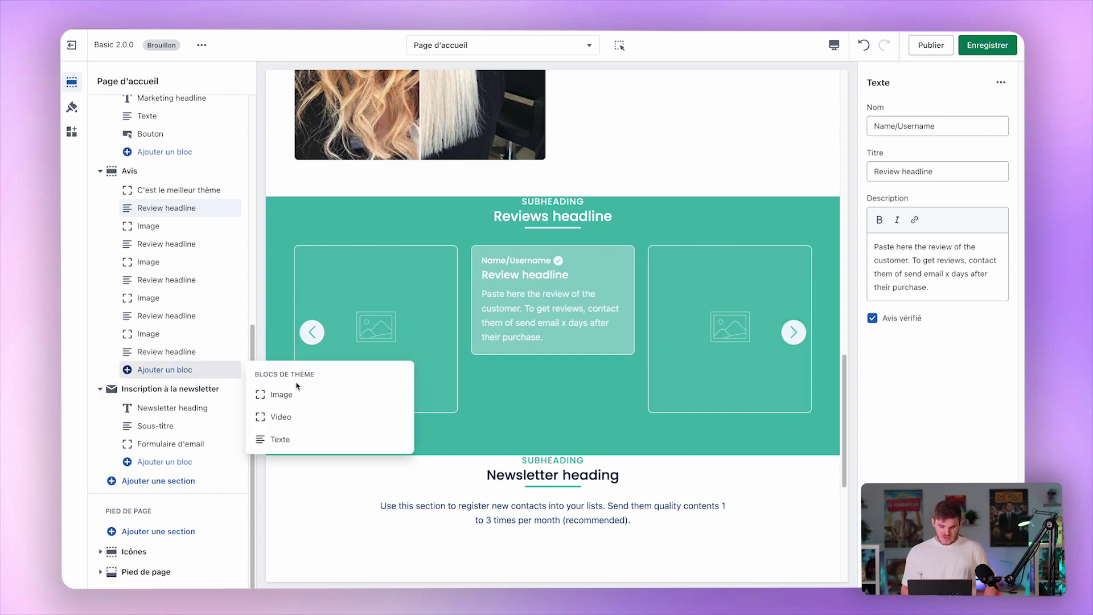
{"action": "left_click", "coordinate": [293, 418]}
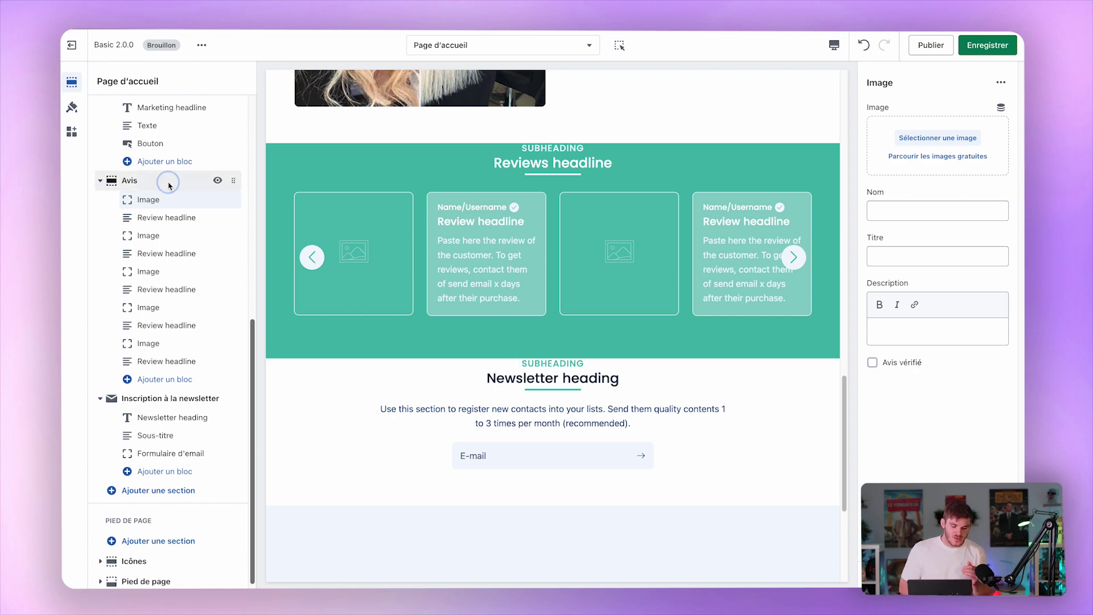
{"action": "left_click", "coordinate": [130, 180]}
Try narrow and standard container widths on the reviews section, settling on Pleine page avec marges.
{"action": "scroll", "coordinate": [984, 388], "scroll_direction": "up", "scroll_amount": 3}
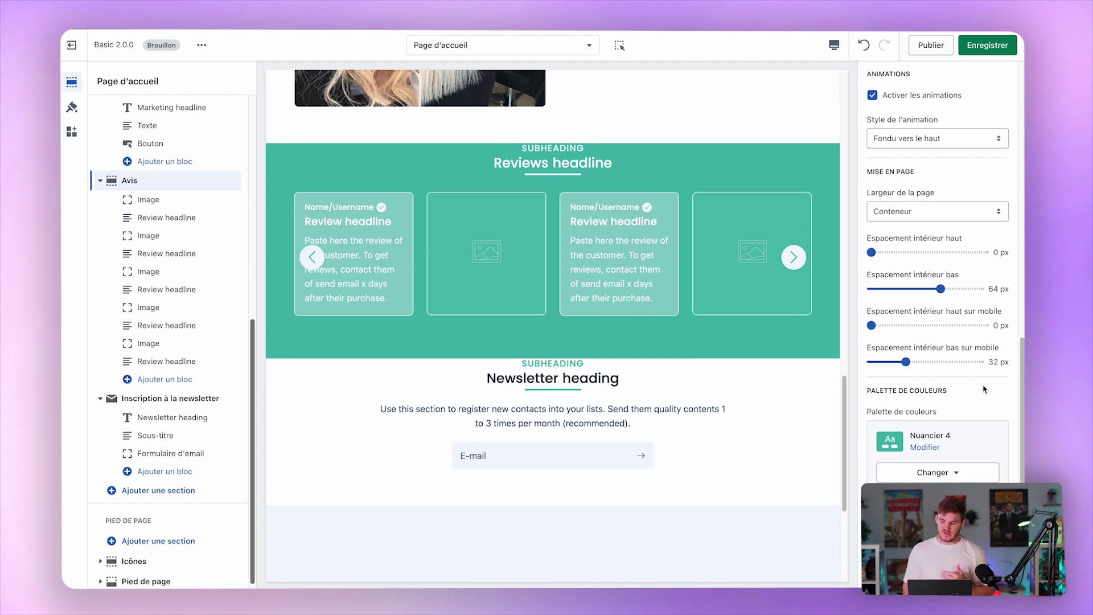
{"action": "scroll", "coordinate": [984, 388], "scroll_direction": "up", "scroll_amount": 1}
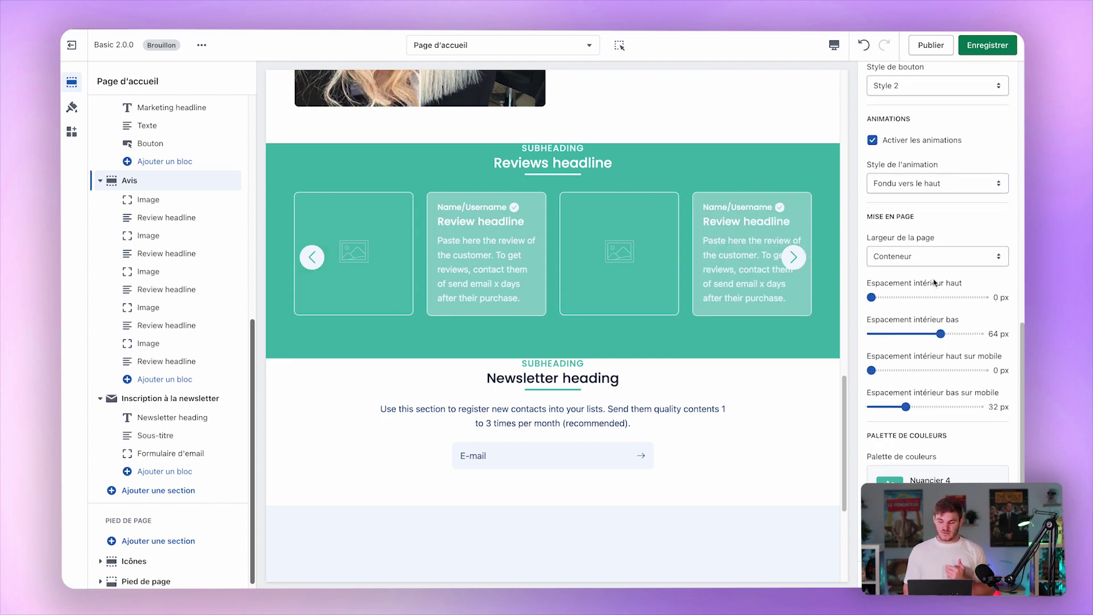
{"action": "scroll", "coordinate": [872, 221], "scroll_direction": "up", "scroll_amount": 2}
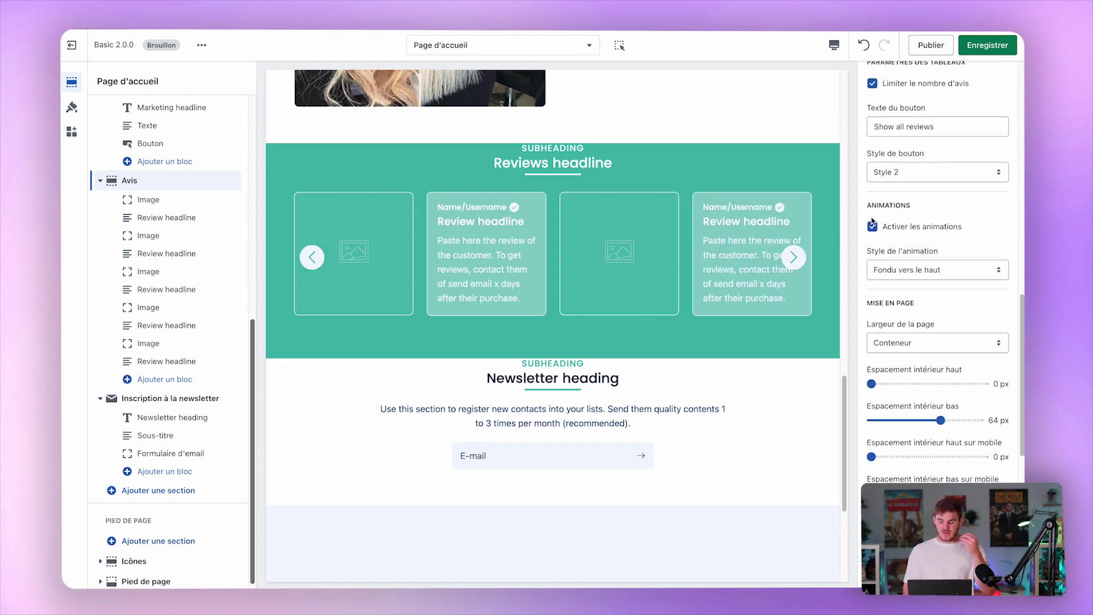
{"action": "scroll", "coordinate": [872, 222], "scroll_direction": "up", "scroll_amount": 1}
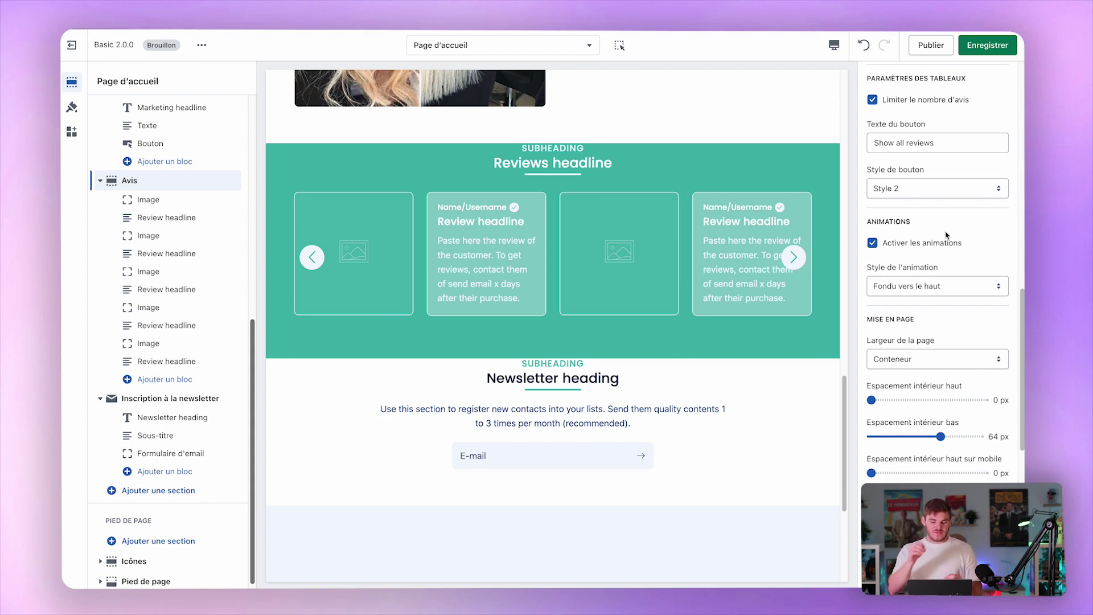
{"action": "scroll", "coordinate": [946, 235], "scroll_direction": "down", "scroll_amount": 2}
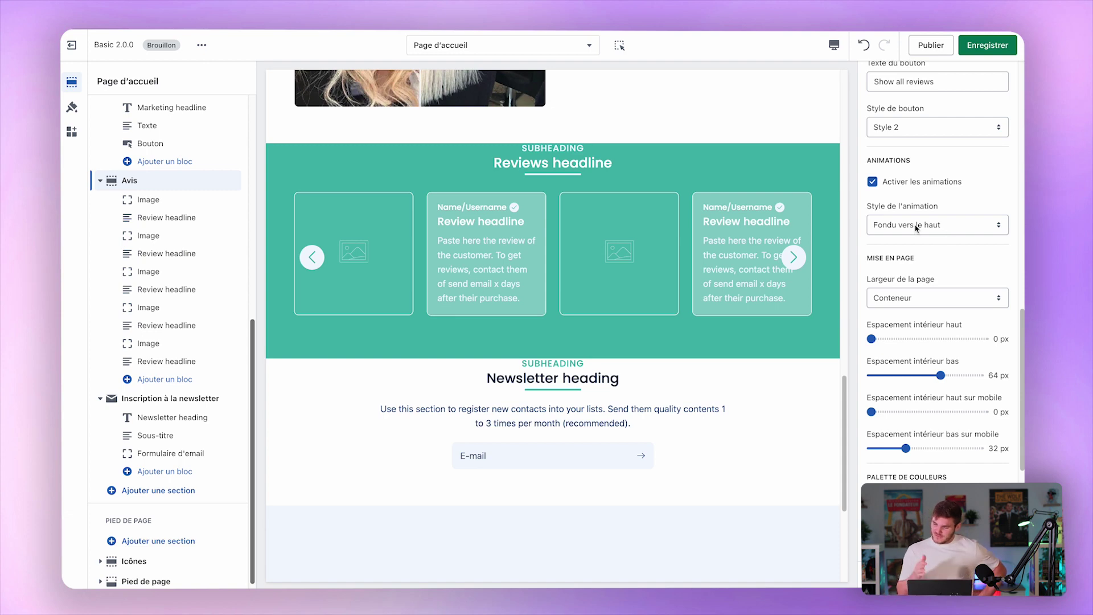
{"action": "scroll", "coordinate": [915, 227], "scroll_direction": "down", "scroll_amount": 1}
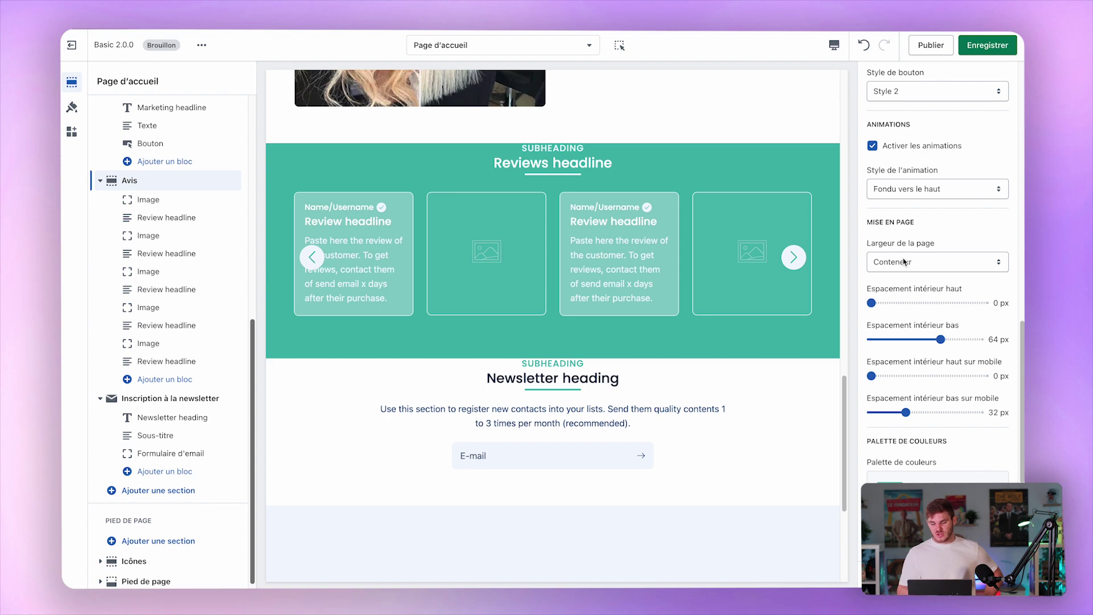
{"action": "left_click", "coordinate": [904, 261]}
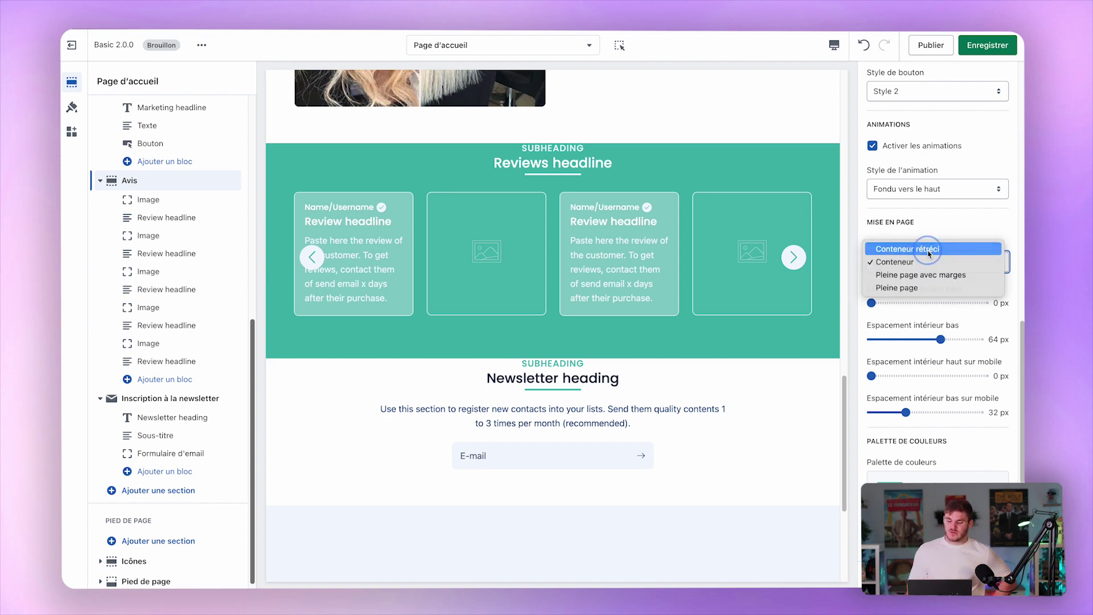
{"action": "left_click", "coordinate": [928, 251]}
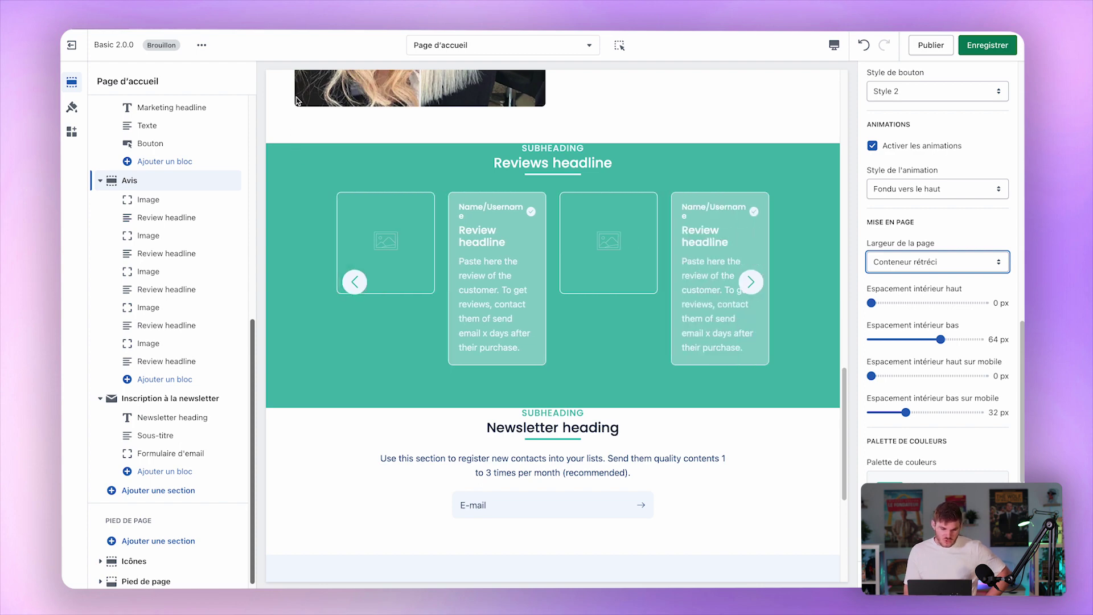
{"action": "left_click", "coordinate": [895, 268]}
{"action": "left_click", "coordinate": [895, 276]}
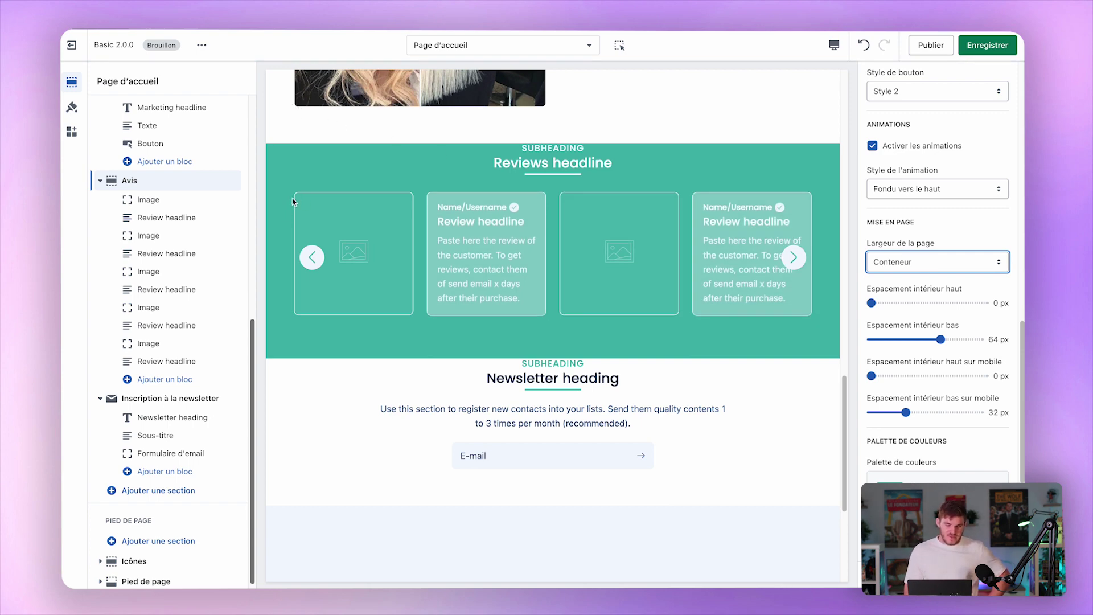
{"action": "left_click", "coordinate": [886, 258]}
{"action": "left_click", "coordinate": [910, 274]}
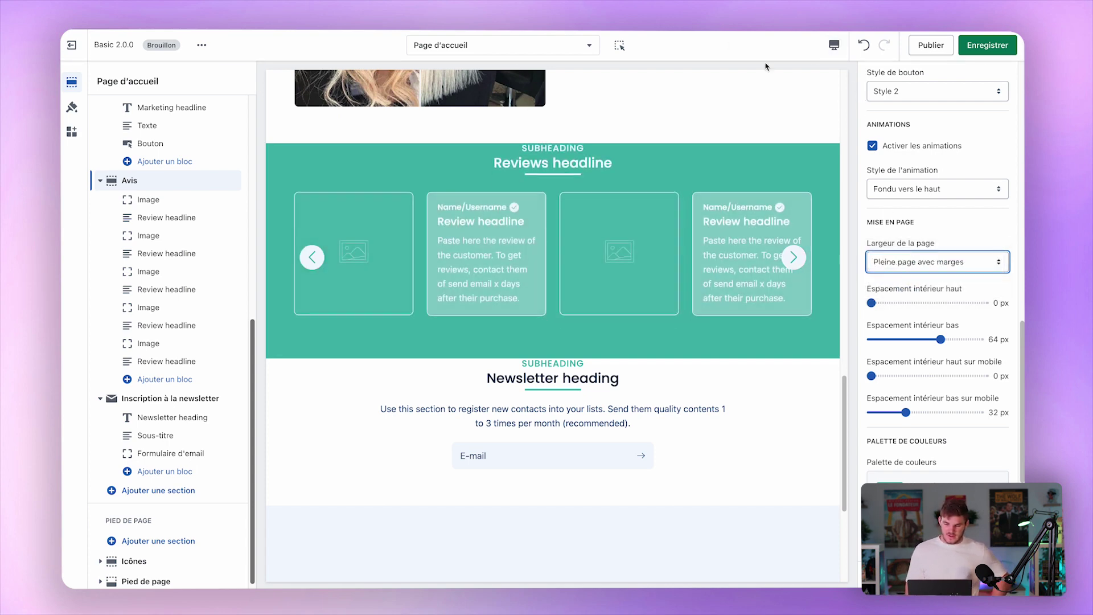
Preview the homepage in Plein écran mode without the editing panels.
{"action": "left_click", "coordinate": [834, 46]}
{"action": "left_click", "coordinate": [859, 119]}
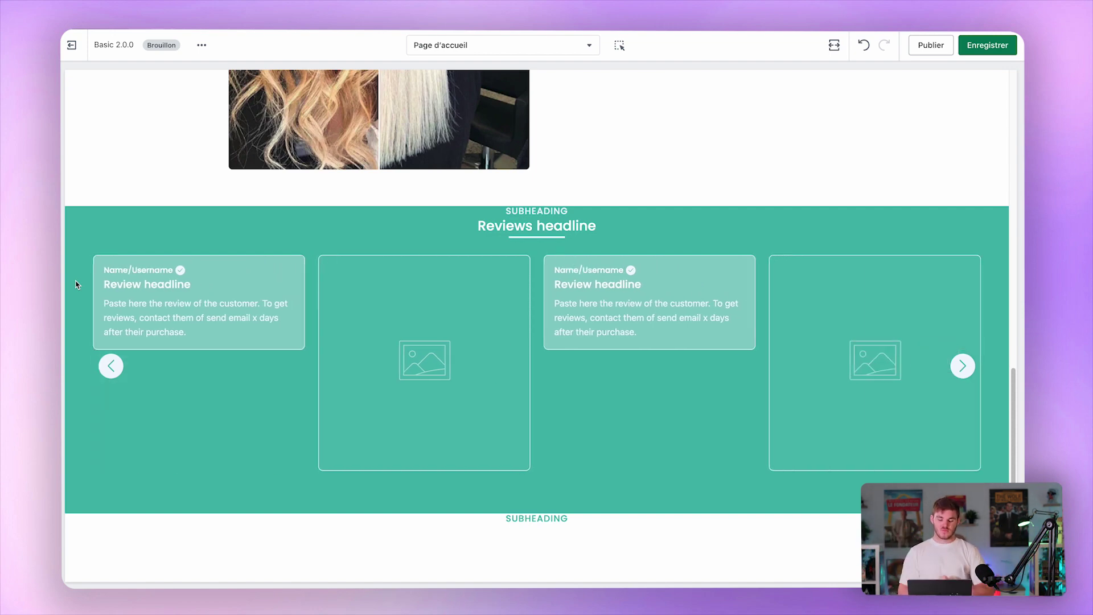
{"action": "left_click", "coordinate": [834, 45]}
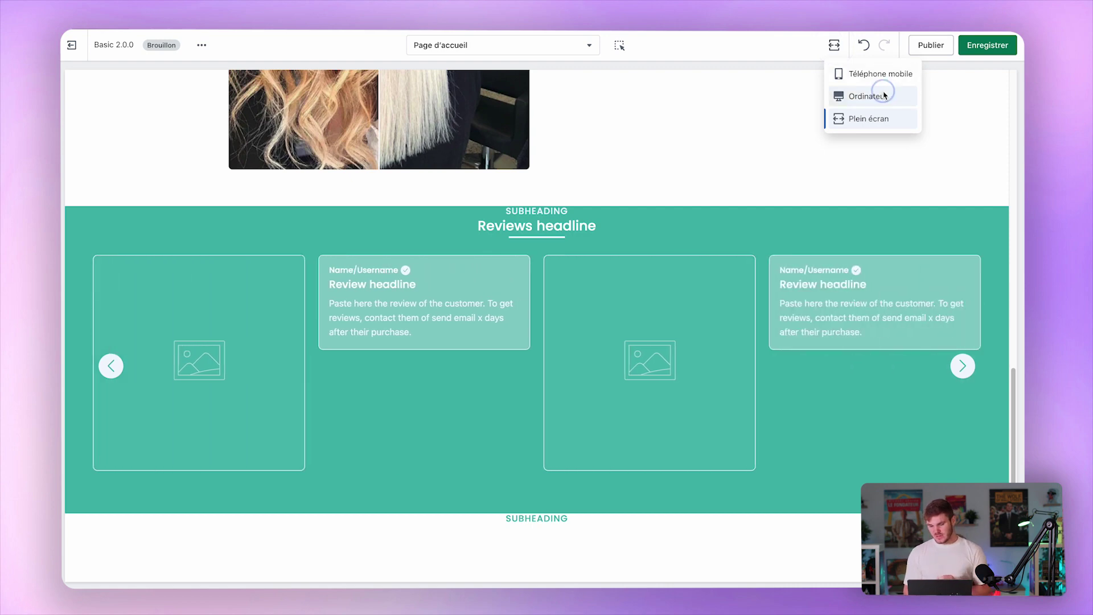
Switch back to the Ordinateur preview and set the reviews section to Pleine page width.
{"action": "left_click", "coordinate": [876, 96]}
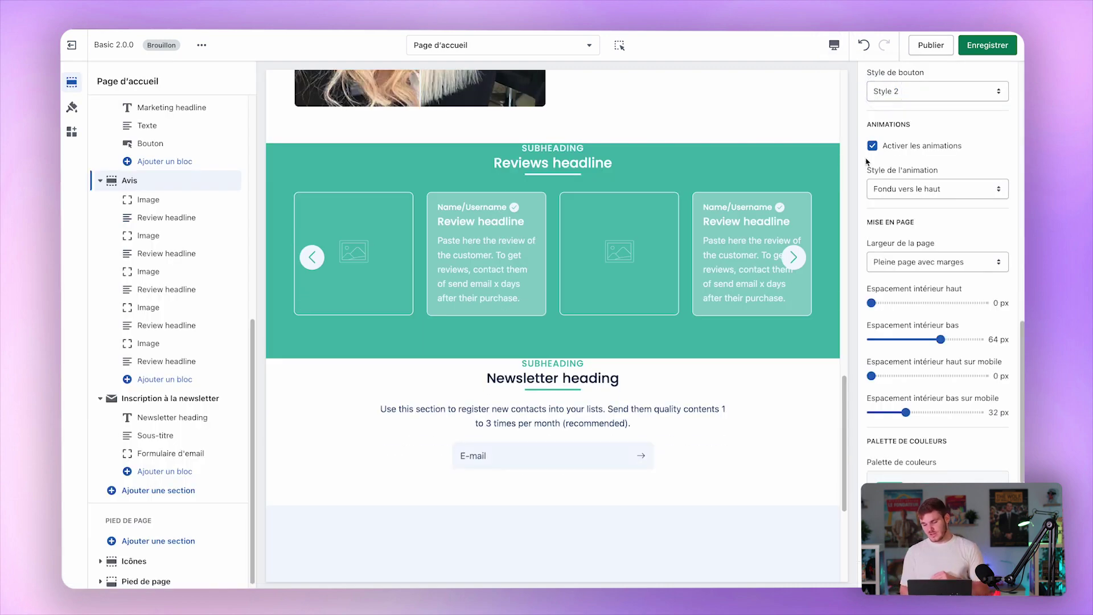
{"action": "left_click", "coordinate": [923, 261]}
{"action": "left_click", "coordinate": [920, 276]}
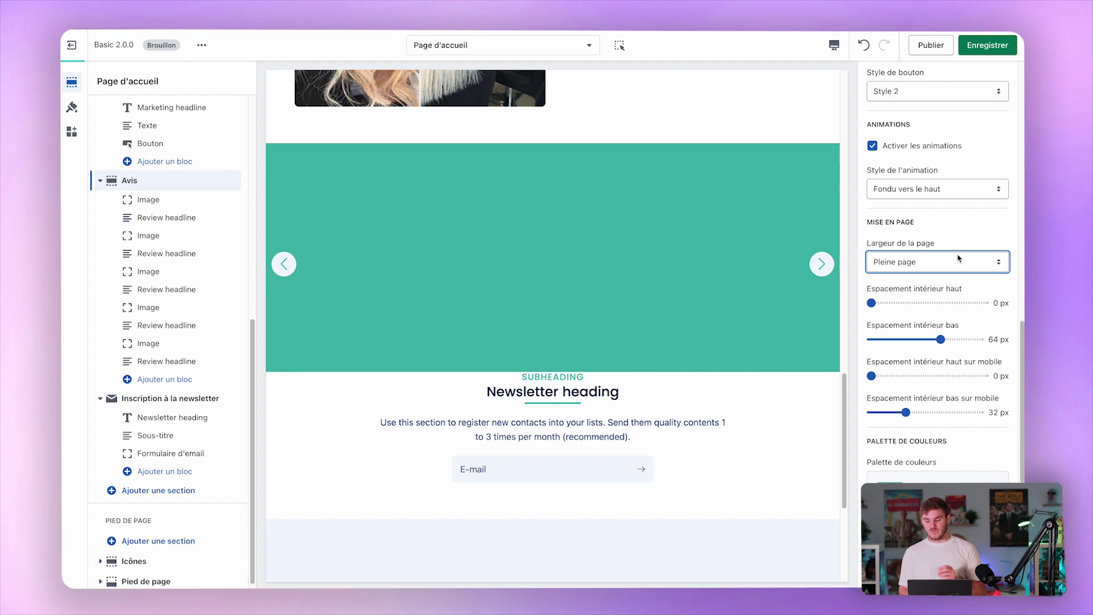
{"action": "scroll", "coordinate": [560, 318], "scroll_direction": "up", "scroll_amount": 15}
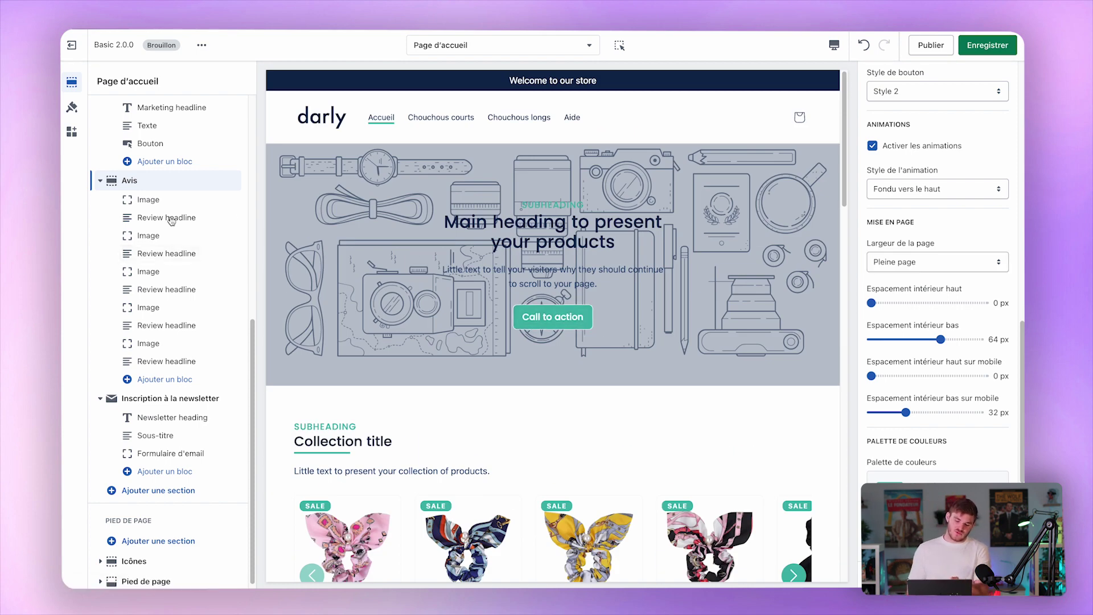
{"action": "scroll", "coordinate": [183, 217], "scroll_direction": "up", "scroll_amount": 8}
Try Pleine page avec marges and Conteneur rétréci on the hero banner, leaving it at Pleine page.
{"action": "left_click", "coordinate": [727, 306]}
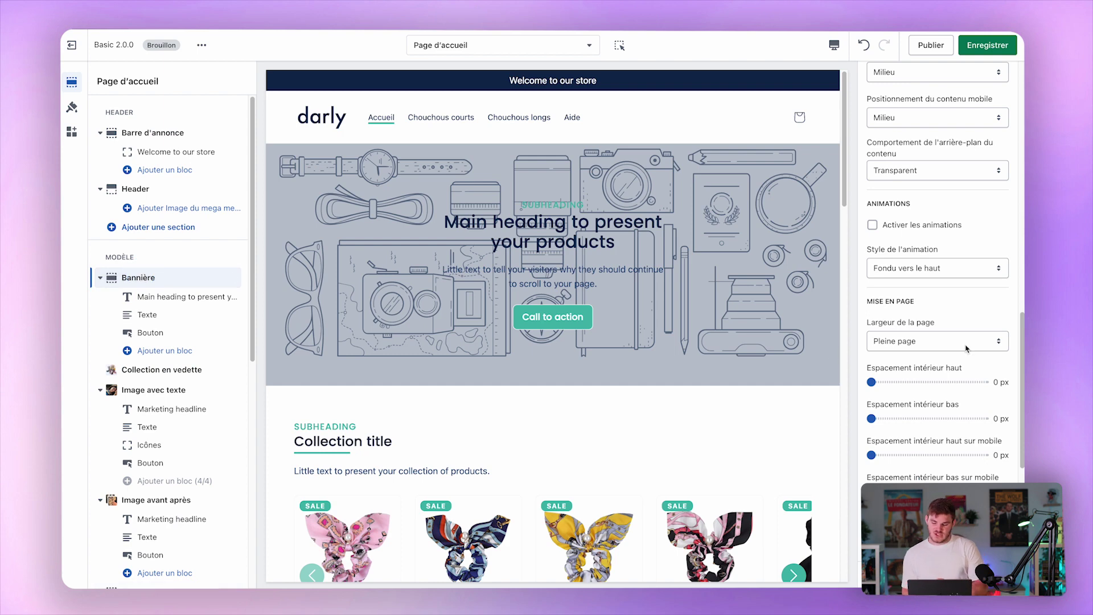
{"action": "left_click", "coordinate": [910, 340]}
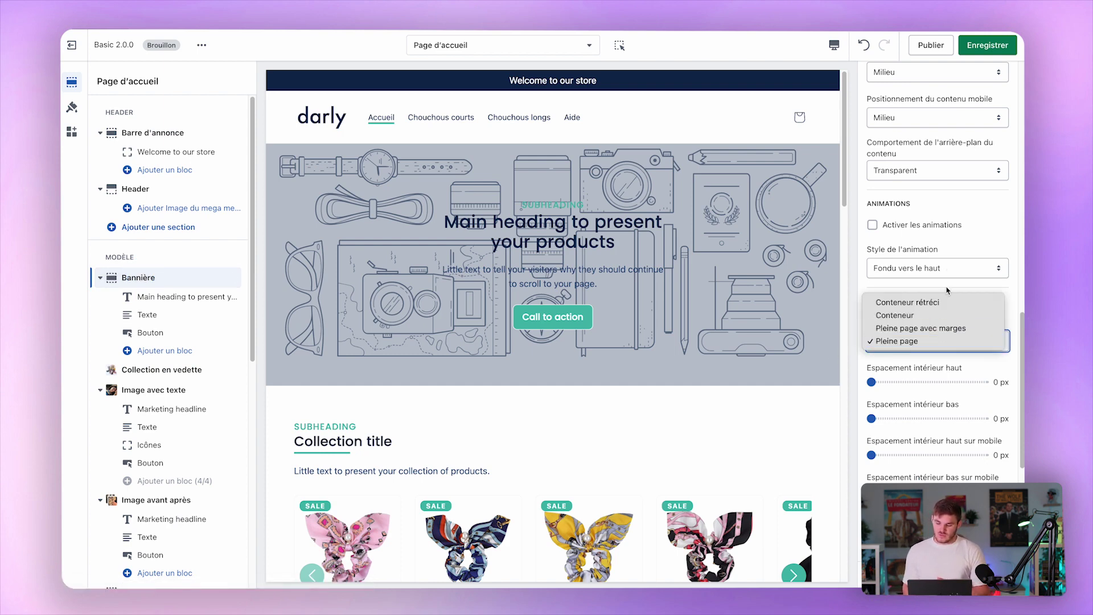
{"action": "left_click", "coordinate": [934, 329]}
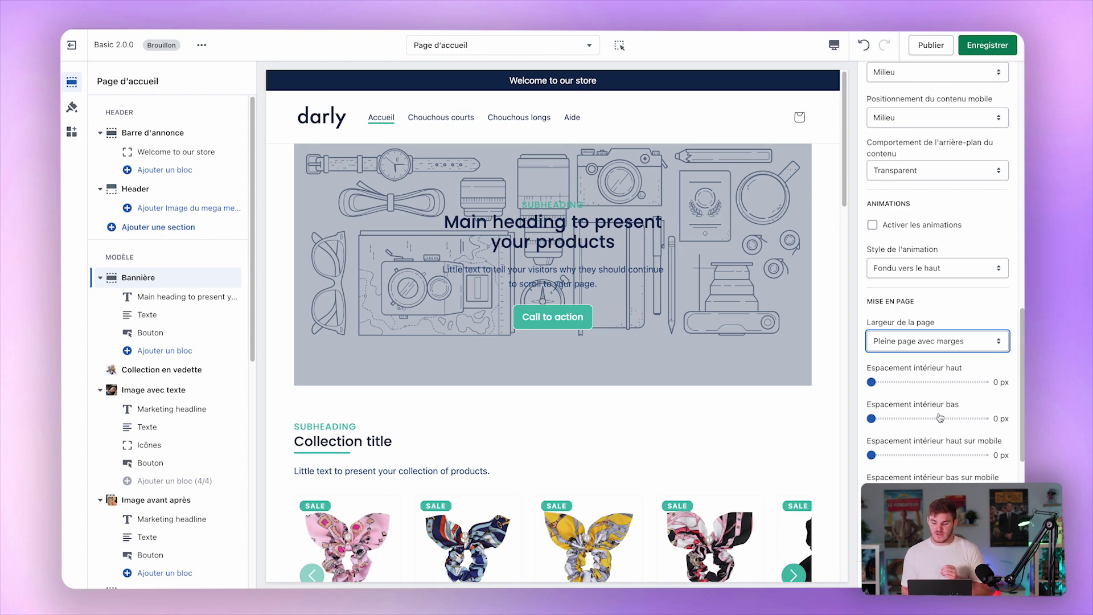
{"action": "left_click", "coordinate": [965, 342]}
{"action": "left_click", "coordinate": [967, 318]}
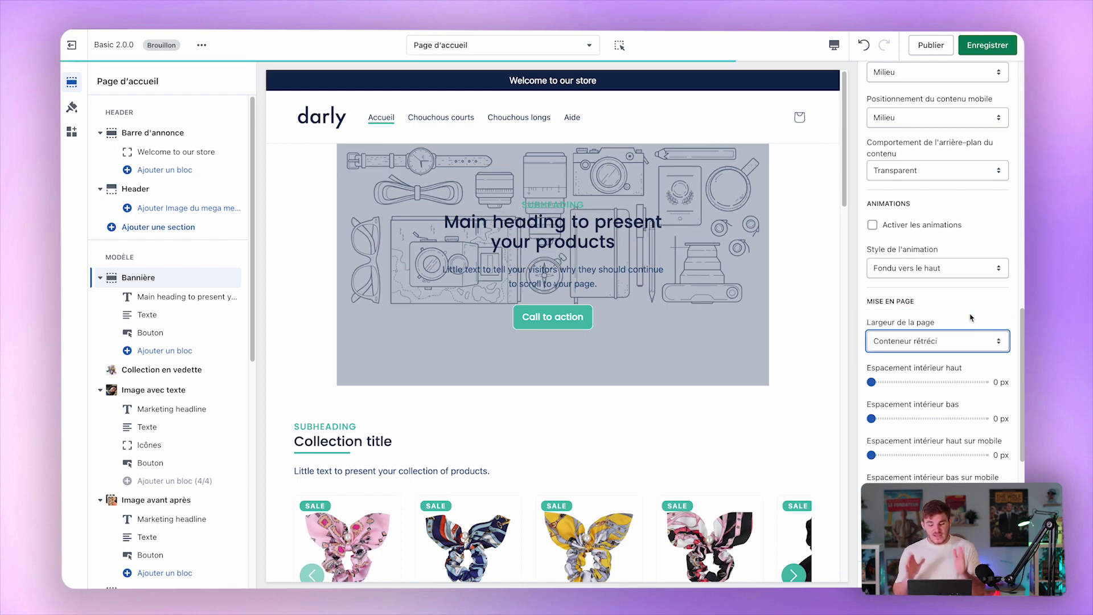
{"action": "left_click", "coordinate": [949, 343]}
{"action": "left_click", "coordinate": [922, 382]}
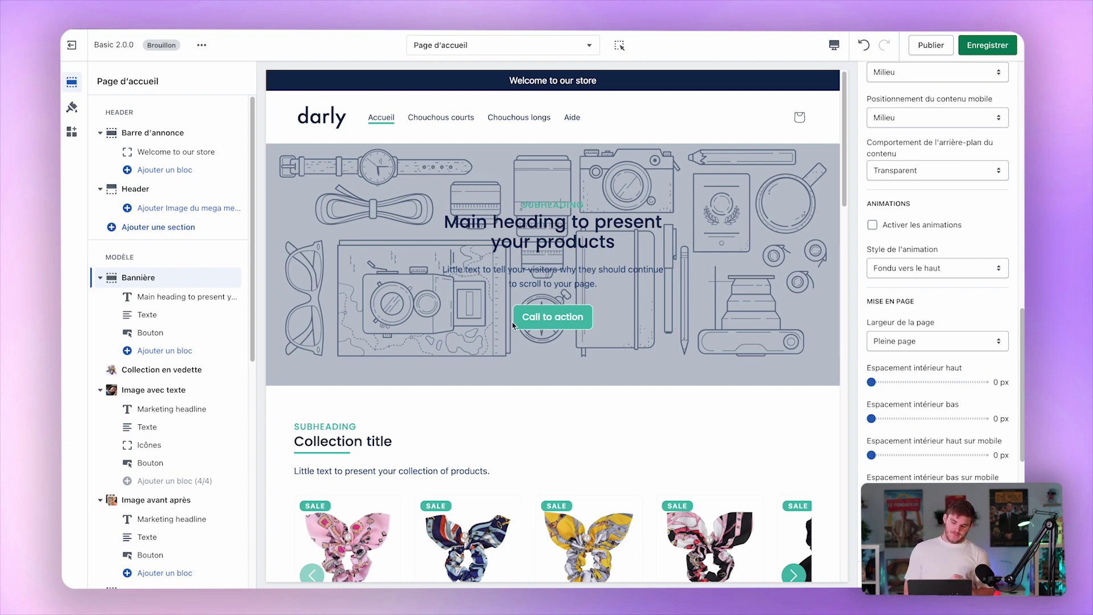
{"action": "scroll", "coordinate": [512, 325], "scroll_direction": "down", "scroll_amount": 20}
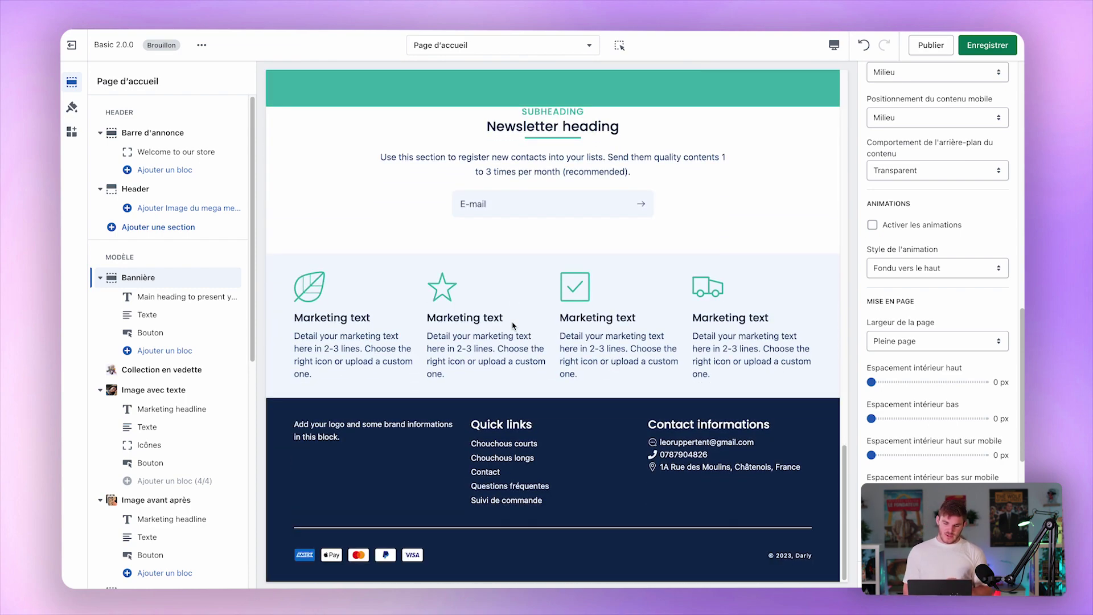
{"action": "scroll", "coordinate": [513, 325], "scroll_direction": "up", "scroll_amount": 10}
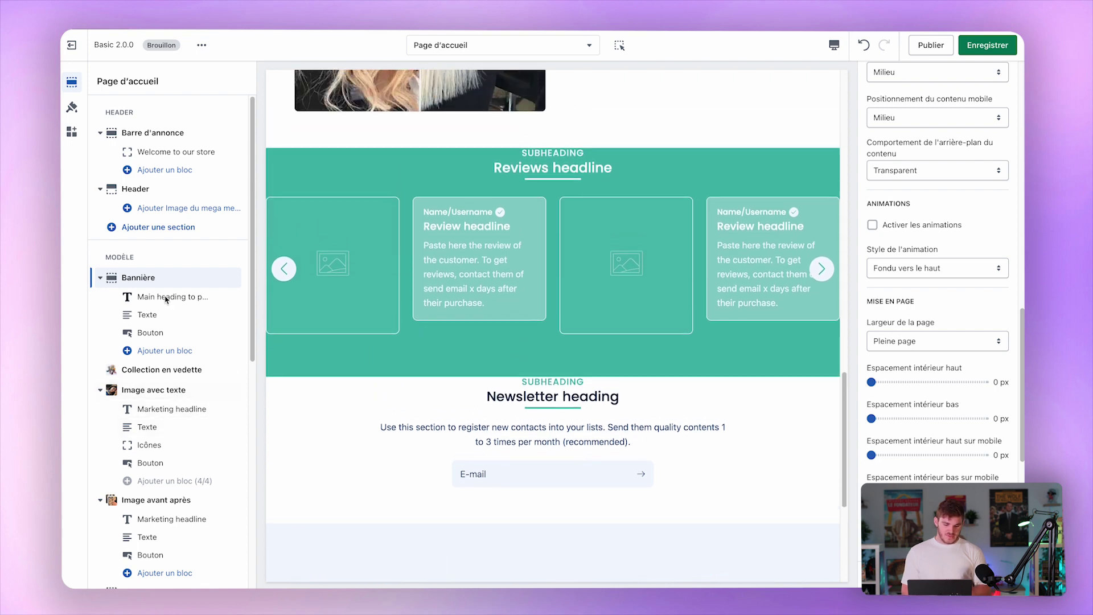
{"action": "scroll", "coordinate": [177, 415], "scroll_direction": "down", "scroll_amount": 6}
{"action": "scroll", "coordinate": [176, 409], "scroll_direction": "down", "scroll_amount": 1}
{"action": "left_click", "coordinate": [142, 228]}
Set the reviews section's top padding to 64 px and its mobile top padding to 32 px.
{"action": "scroll", "coordinate": [1001, 382], "scroll_direction": "down", "scroll_amount": 1}
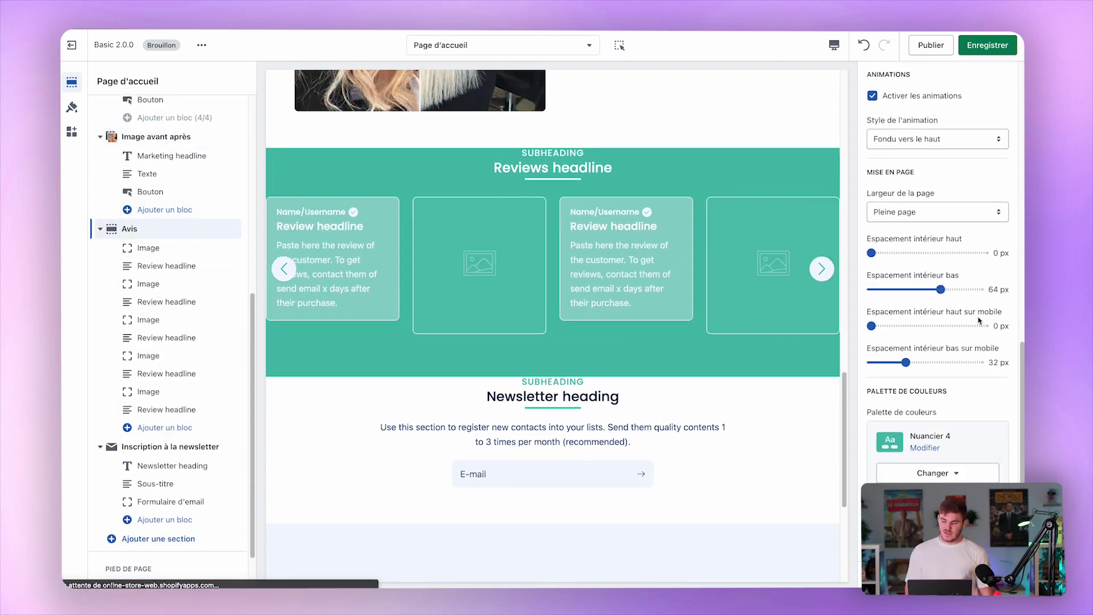
{"action": "left_click_drag", "start_coordinate": [895, 256], "coordinate": [941, 257]}
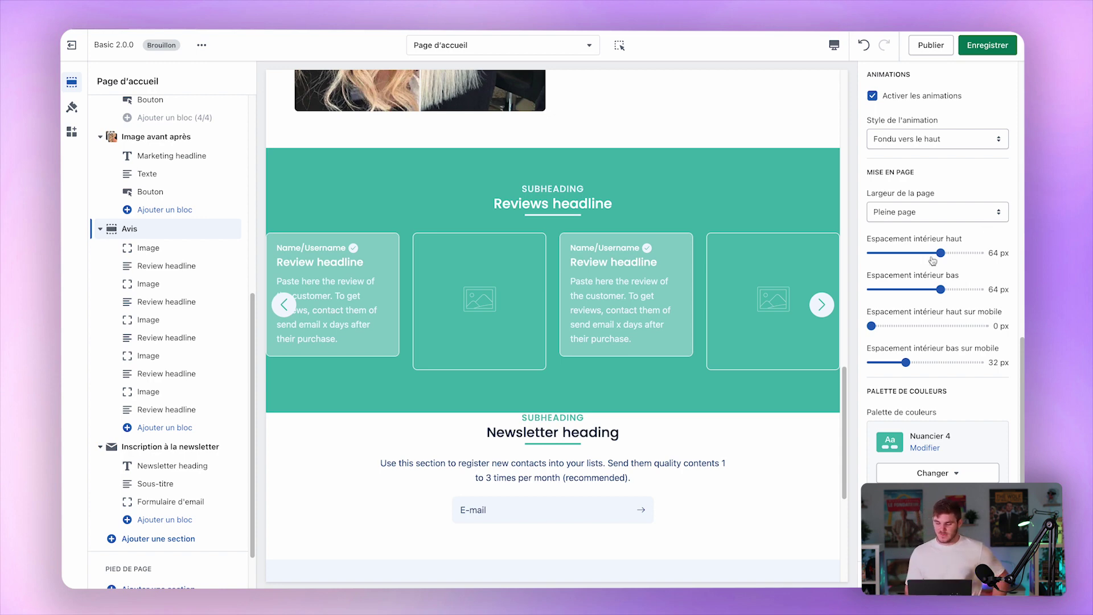
{"action": "left_click", "coordinate": [905, 326]}
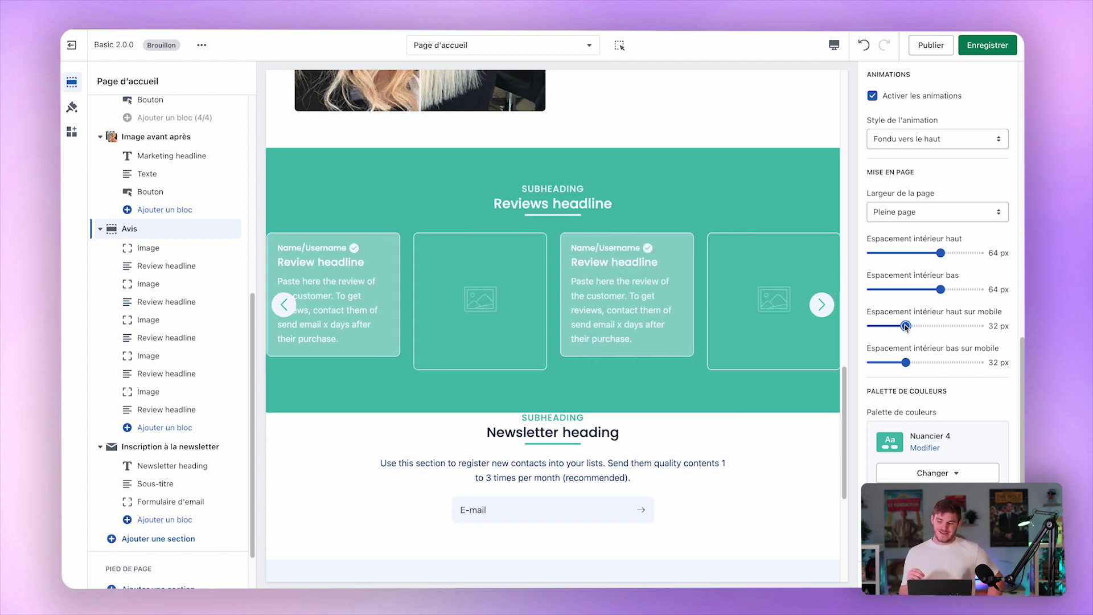
{"action": "left_click", "coordinate": [181, 446]}
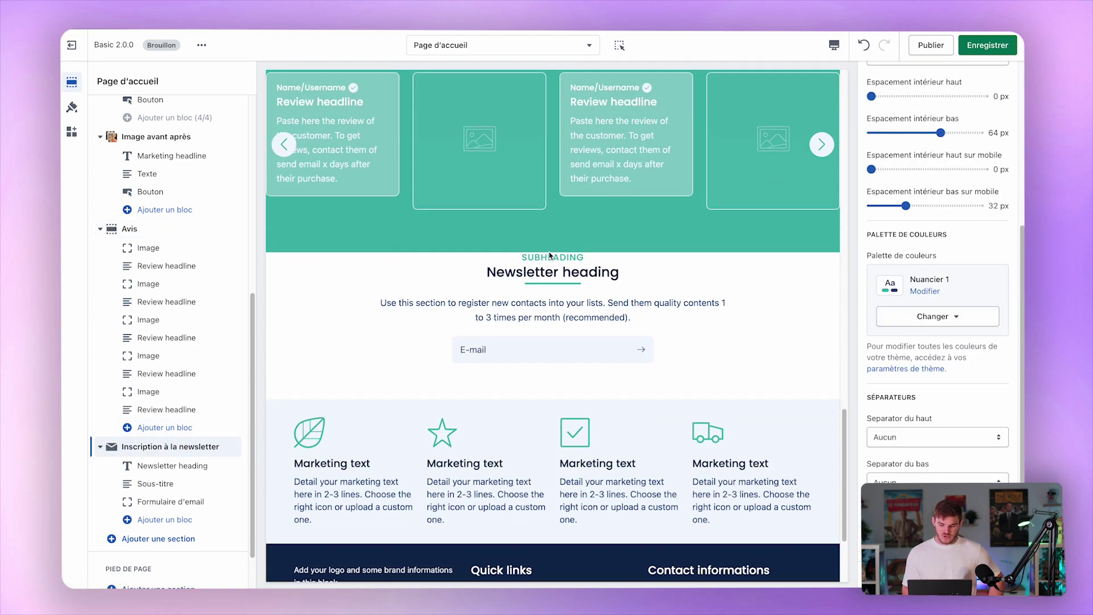
Give the newsletter 64 px top padding and 32 px mobile top padding, keeping its content centred.
{"action": "scroll", "coordinate": [939, 171], "scroll_direction": "up", "scroll_amount": 3}
{"action": "left_click", "coordinate": [940, 168]}
{"action": "left_click", "coordinate": [905, 243]}
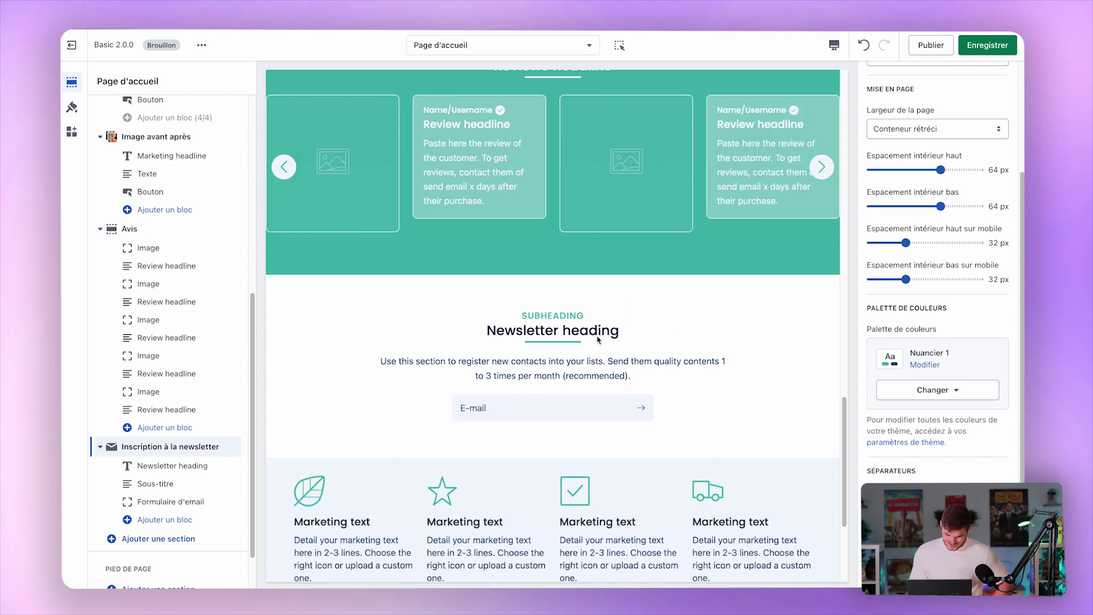
{"action": "scroll", "coordinate": [978, 335], "scroll_direction": "up", "scroll_amount": 1}
{"action": "scroll", "coordinate": [979, 335], "scroll_direction": "up", "scroll_amount": 5}
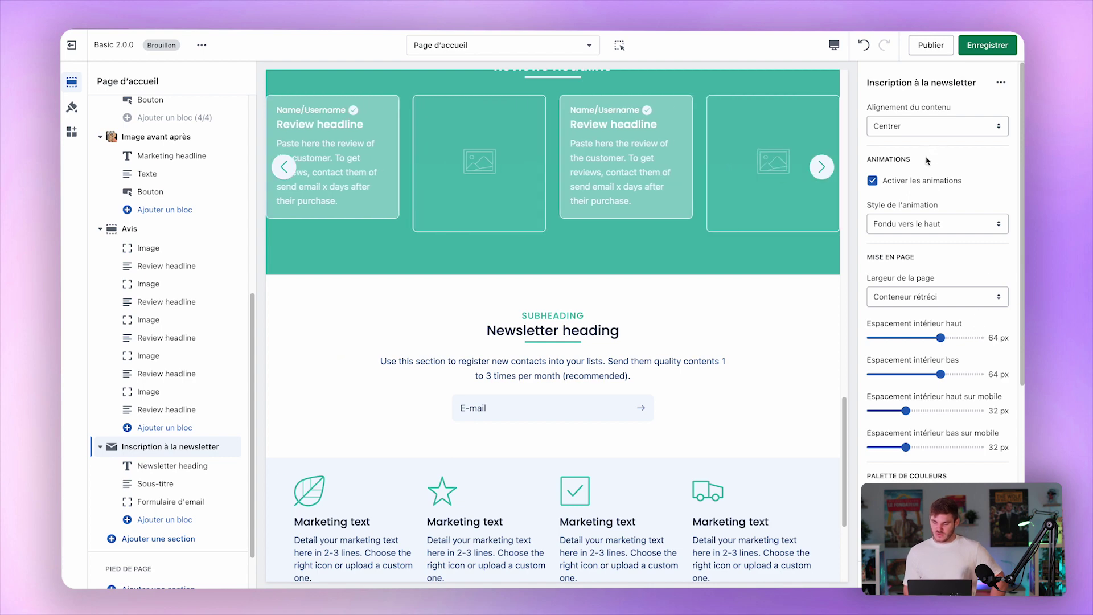
{"action": "left_click", "coordinate": [912, 126]}
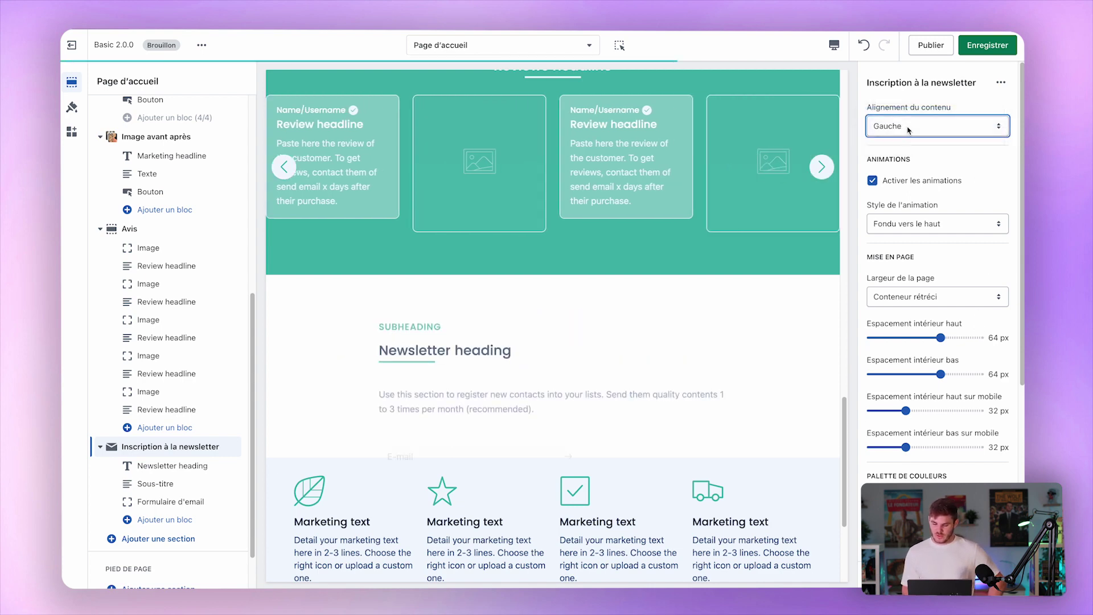
{"action": "left_click", "coordinate": [914, 126]}
{"action": "left_click", "coordinate": [906, 138]}
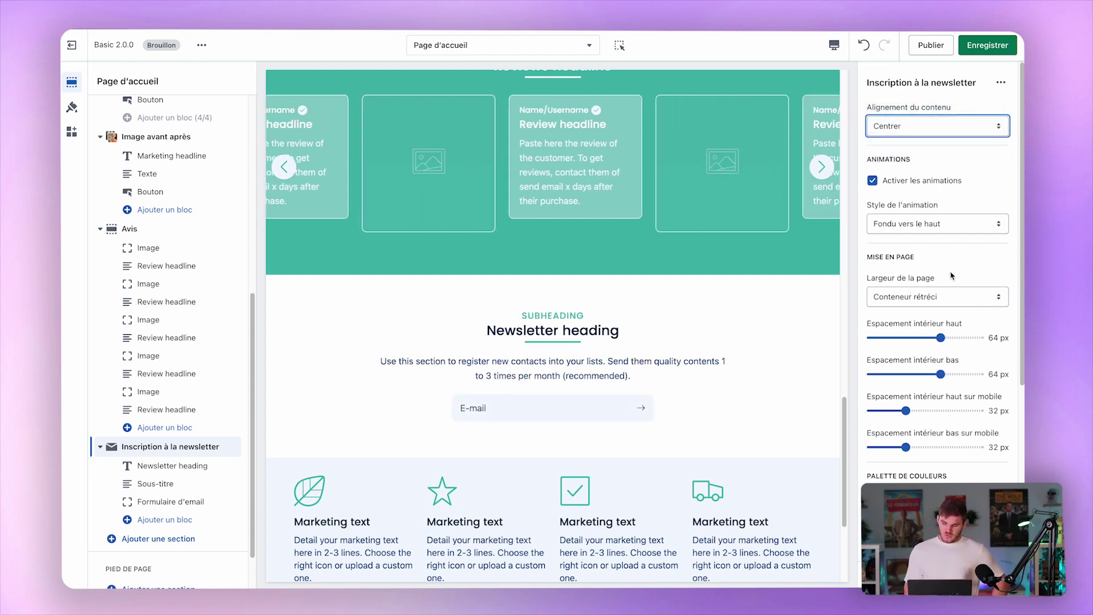
Try standard container width for the newsletter, then narrow it to Conteneur rétréci.
{"action": "left_click", "coordinate": [921, 297]}
{"action": "left_click", "coordinate": [900, 310]}
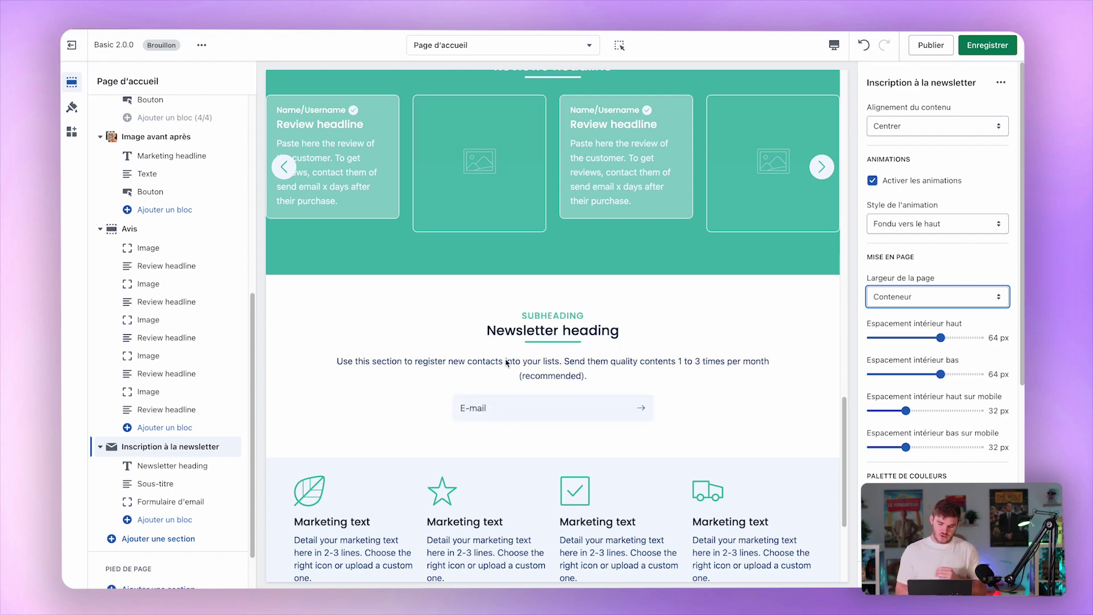
{"action": "left_click", "coordinate": [913, 290]}
{"action": "left_click", "coordinate": [912, 284]}
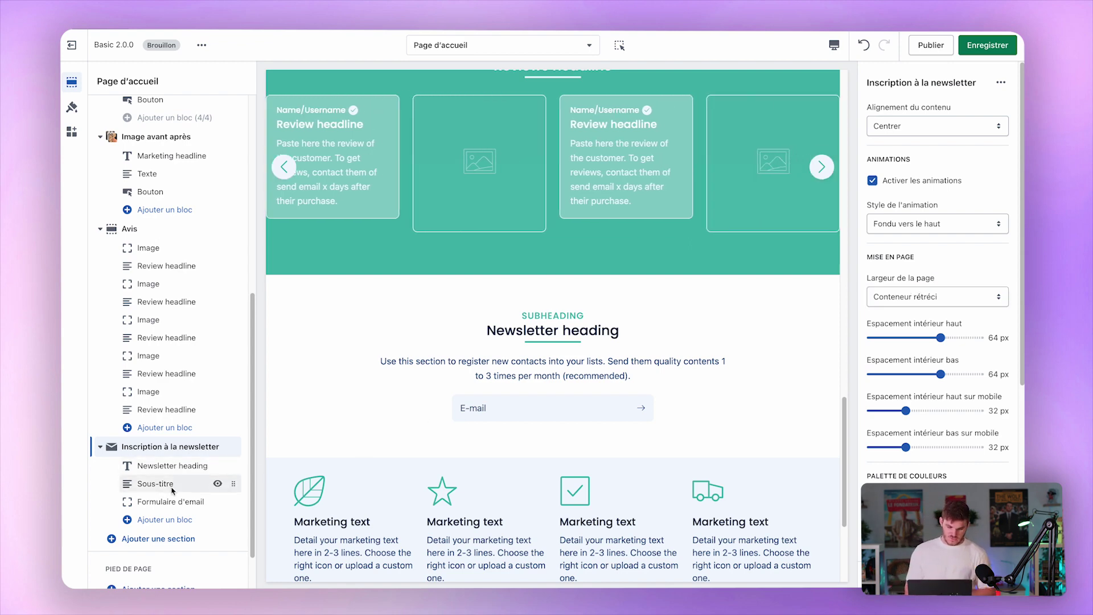
{"action": "scroll", "coordinate": [456, 409], "scroll_direction": "down", "scroll_amount": 4}
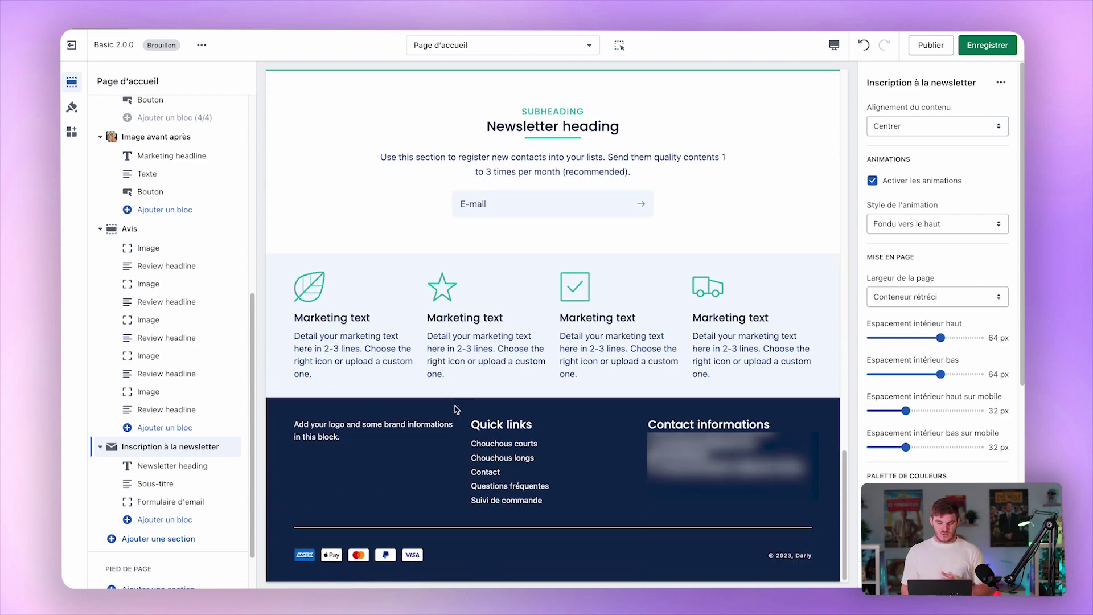
{"action": "scroll", "coordinate": [182, 474], "scroll_direction": "down", "scroll_amount": 2}
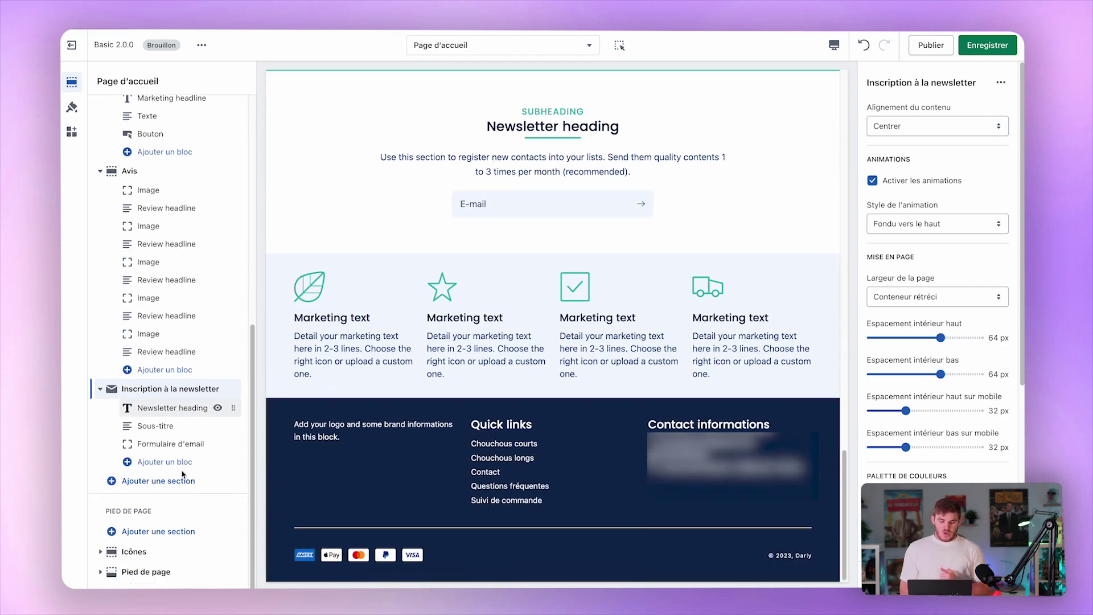
{"action": "left_click", "coordinate": [216, 407]}
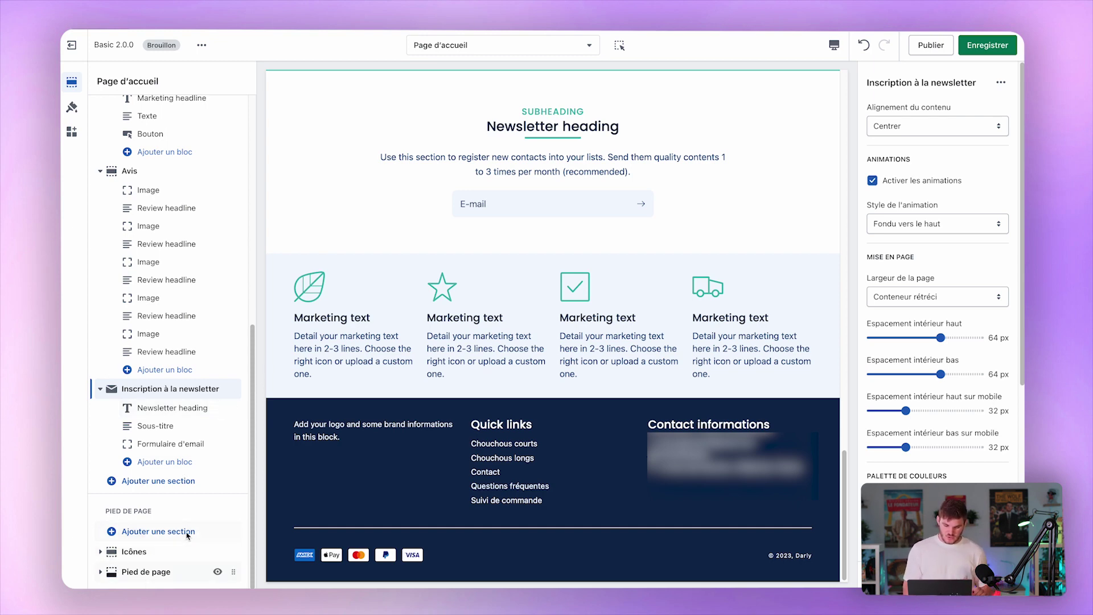
{"action": "left_click", "coordinate": [154, 483]}
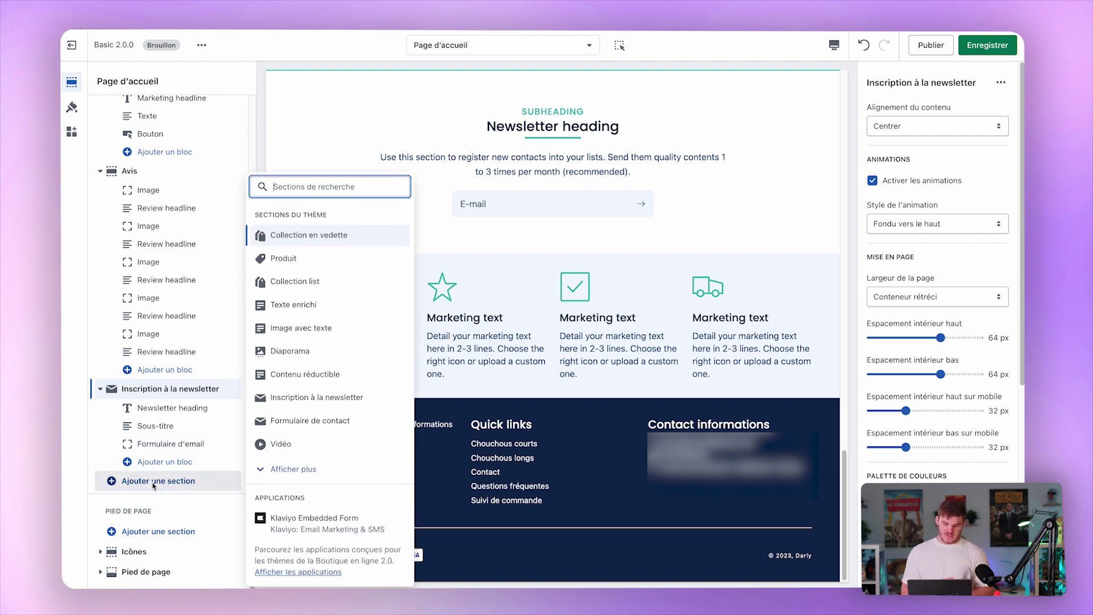
{"action": "left_click", "coordinate": [334, 473]}
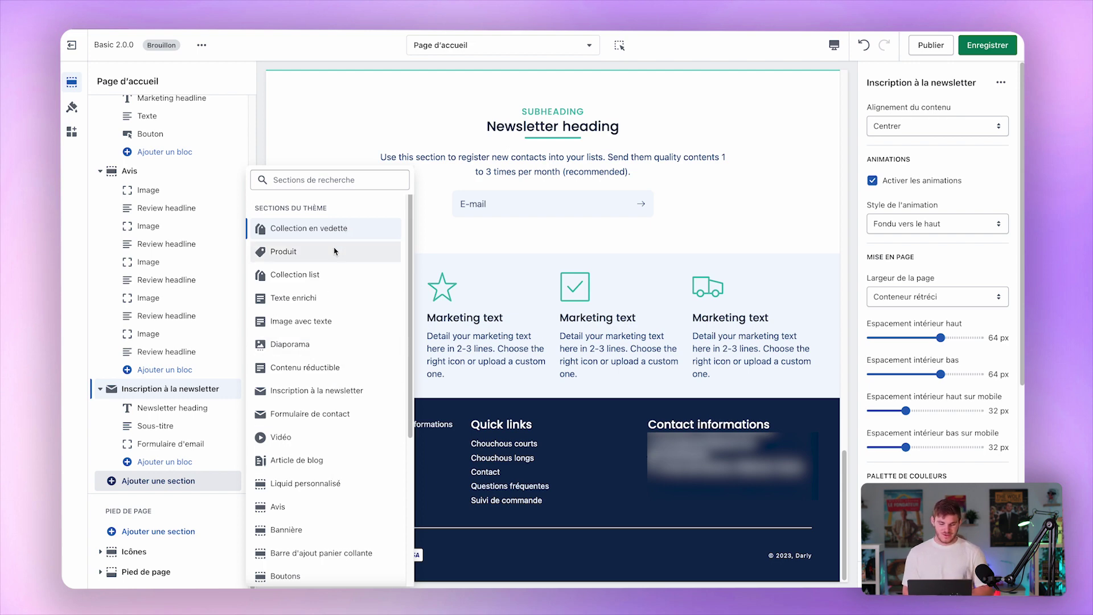
{"action": "scroll", "coordinate": [335, 251], "scroll_direction": "down", "scroll_amount": 1}
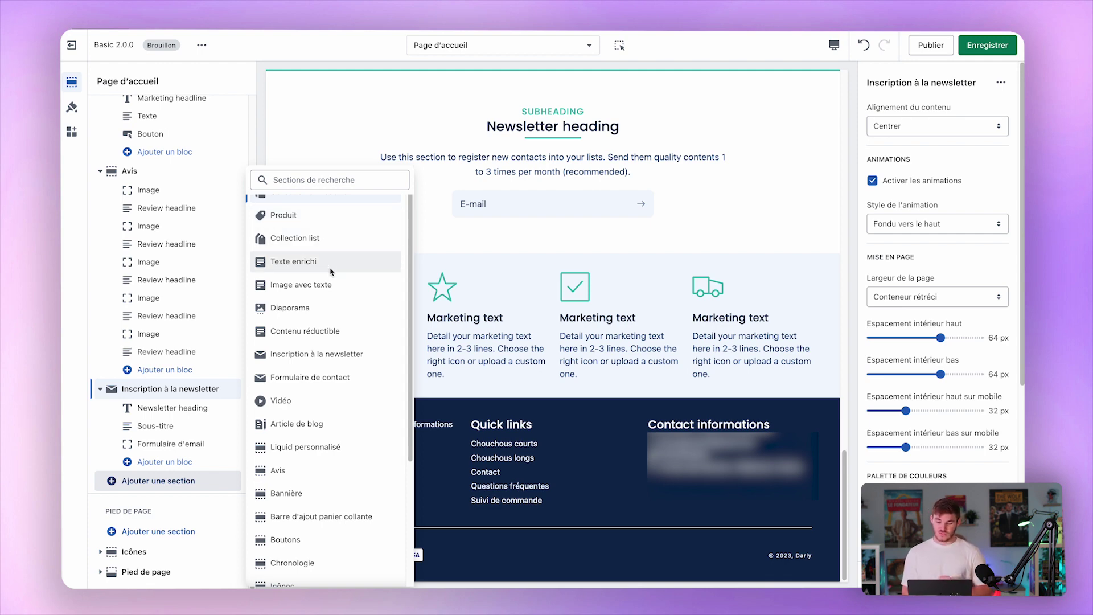
{"action": "scroll", "coordinate": [330, 287], "scroll_direction": "down", "scroll_amount": 3}
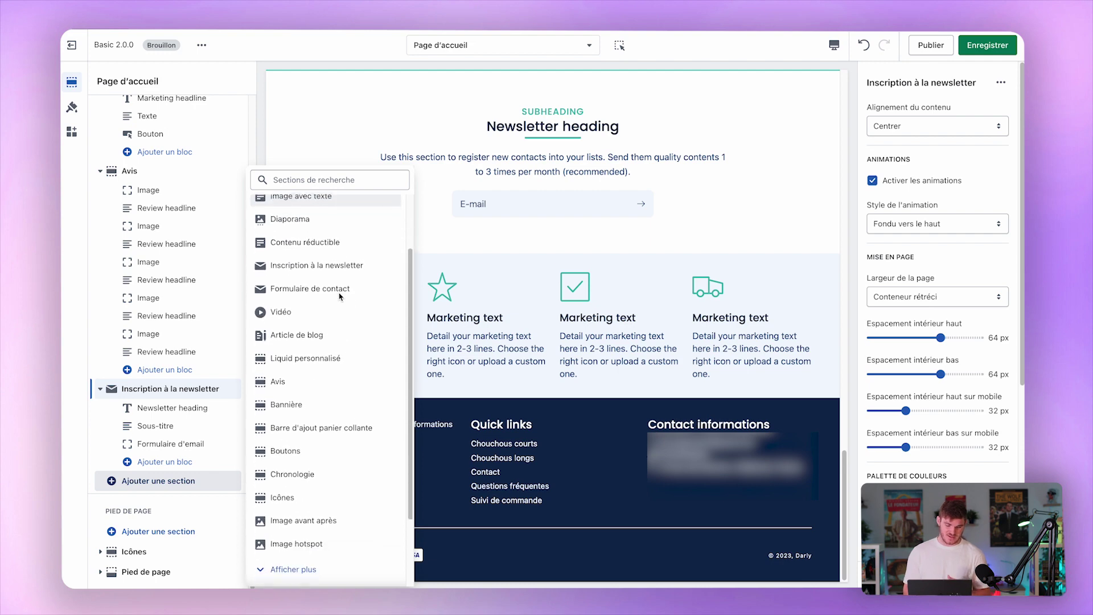
{"action": "scroll", "coordinate": [339, 296], "scroll_direction": "down", "scroll_amount": 2}
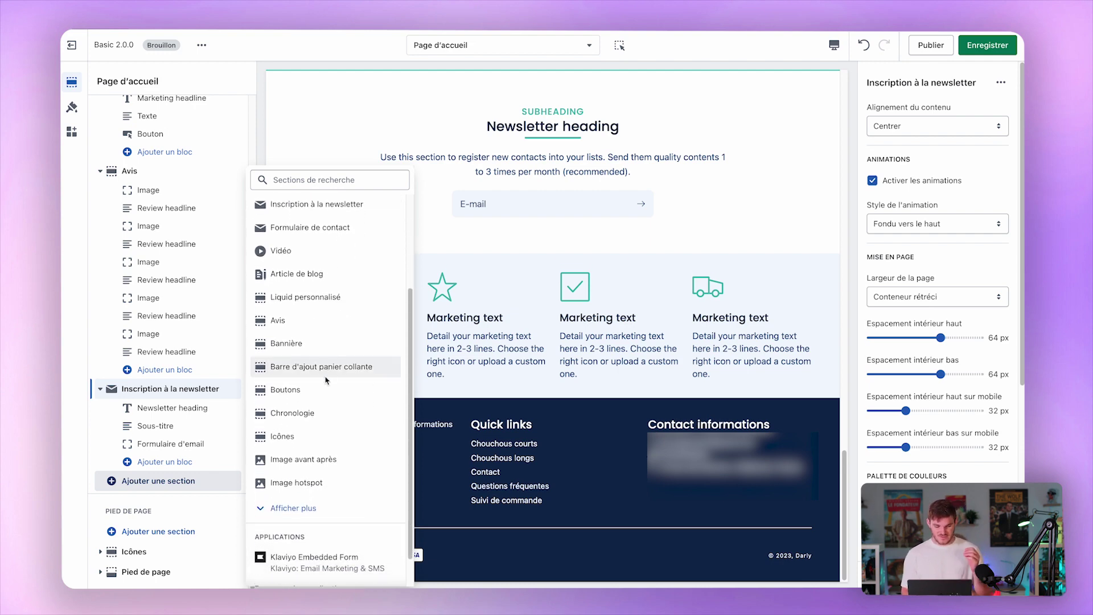
{"action": "left_click", "coordinate": [306, 507]}
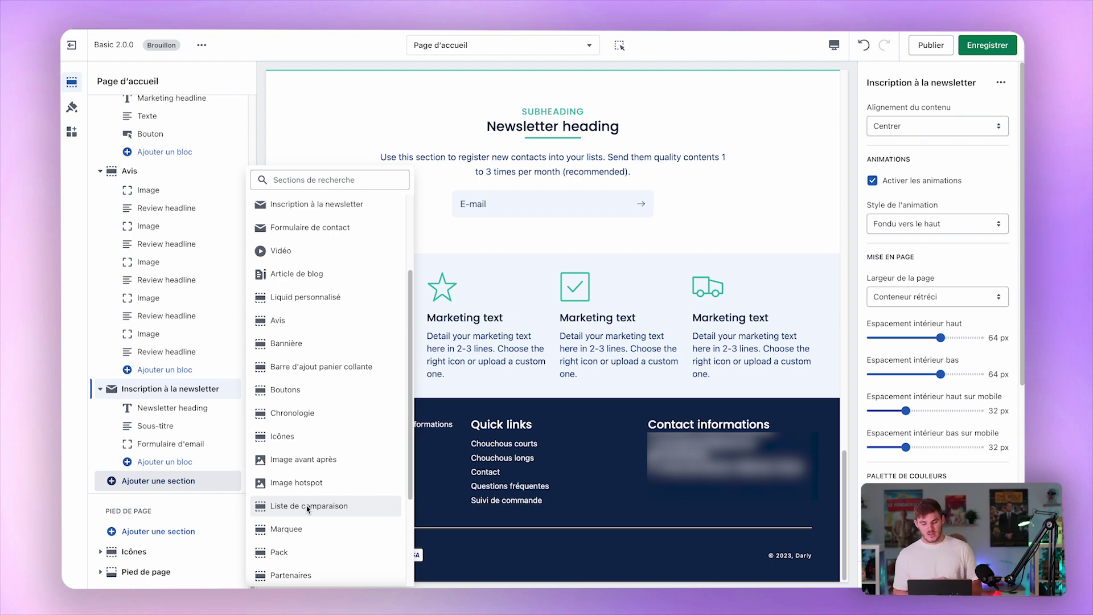
{"action": "scroll", "coordinate": [322, 382], "scroll_direction": "down", "scroll_amount": 3}
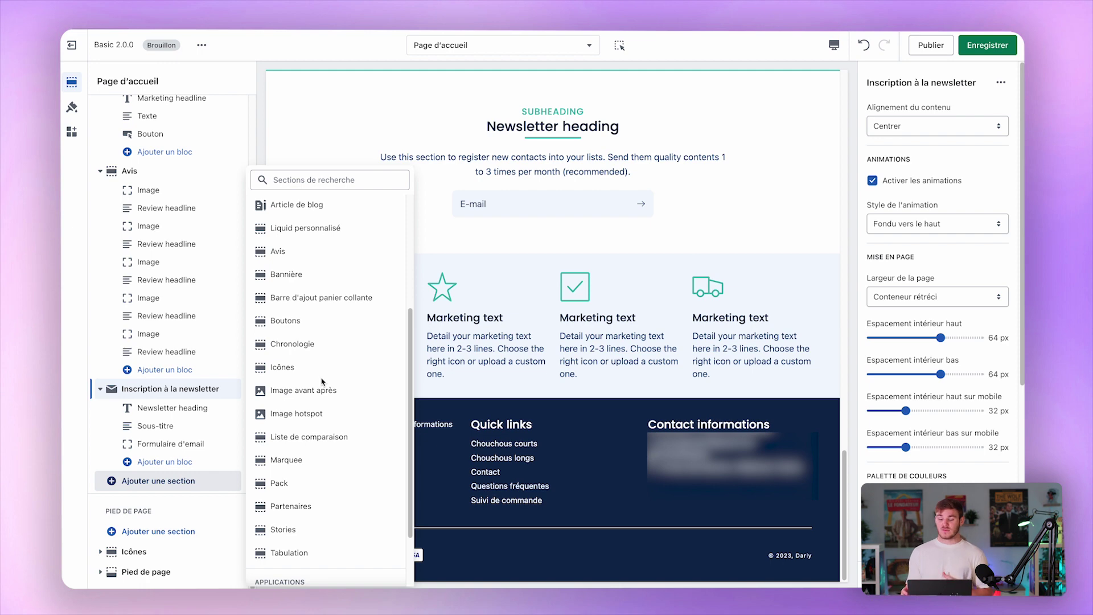
{"action": "scroll", "coordinate": [322, 381], "scroll_direction": "down", "scroll_amount": 4}
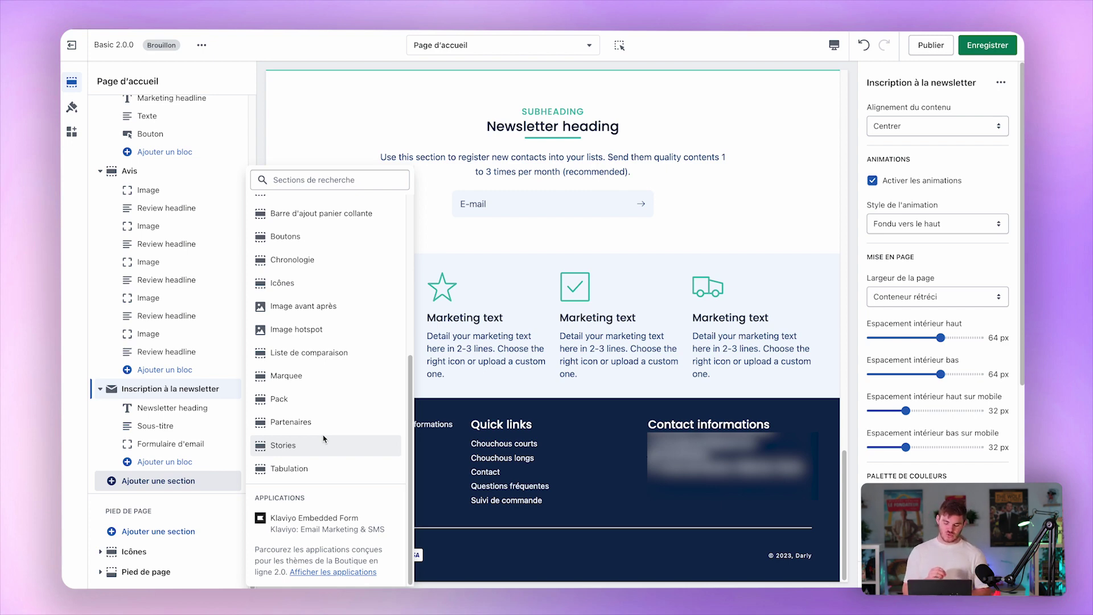
{"action": "scroll", "coordinate": [323, 438], "scroll_direction": "up", "scroll_amount": 10}
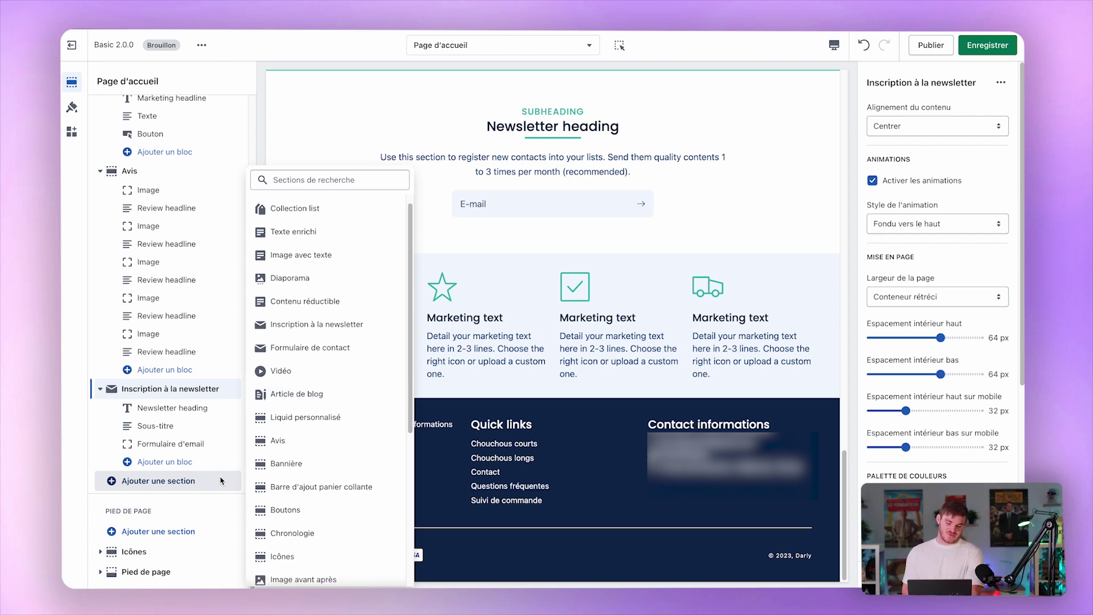
{"action": "left_click", "coordinate": [508, 274]}
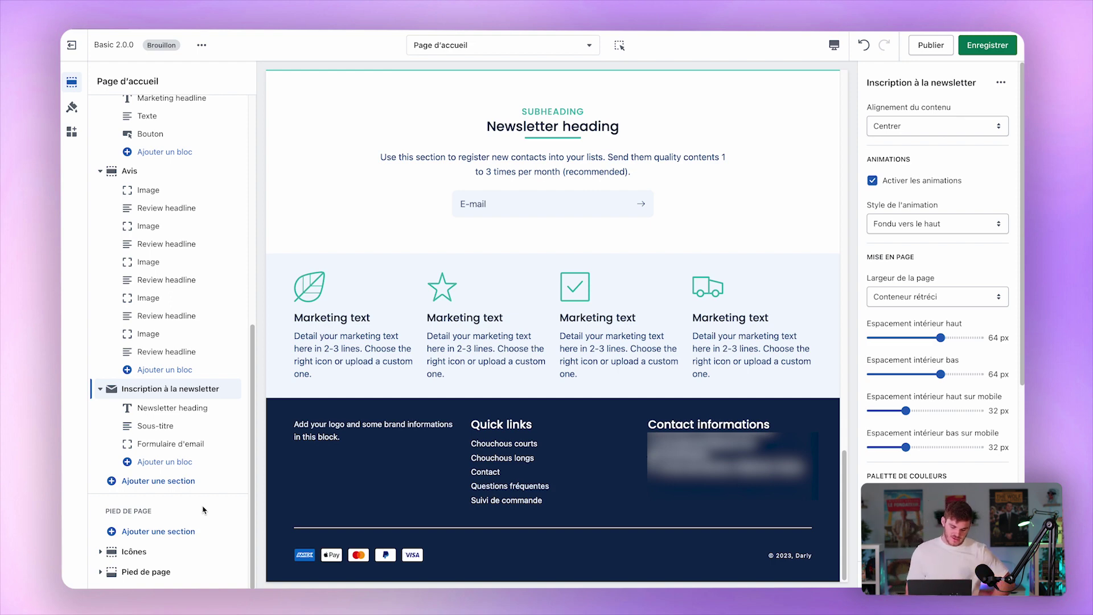
Browse the footer and header section lists without adding anything, then open the Bannière settings.
{"action": "left_click", "coordinate": [190, 533]}
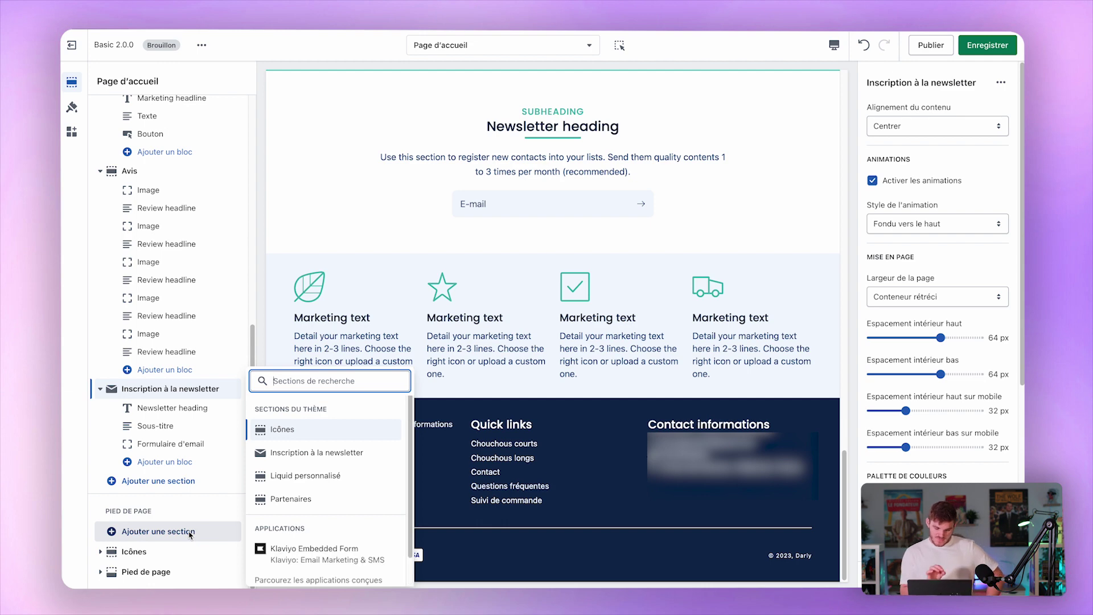
{"action": "left_click", "coordinate": [190, 518]}
{"action": "left_click", "coordinate": [374, 239]}
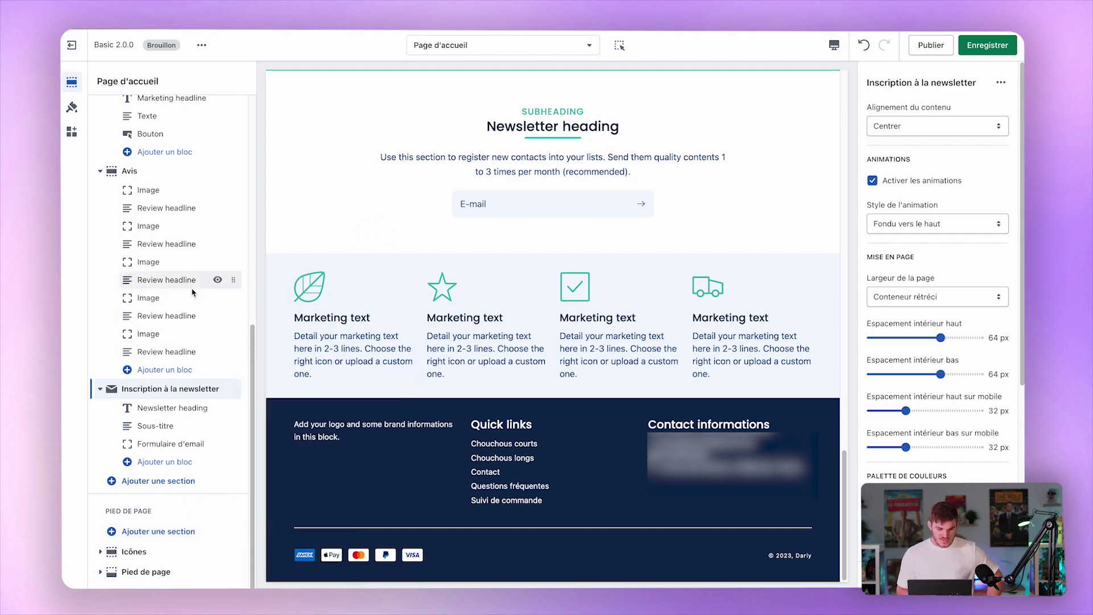
{"action": "scroll", "coordinate": [192, 293], "scroll_direction": "up", "scroll_amount": 10}
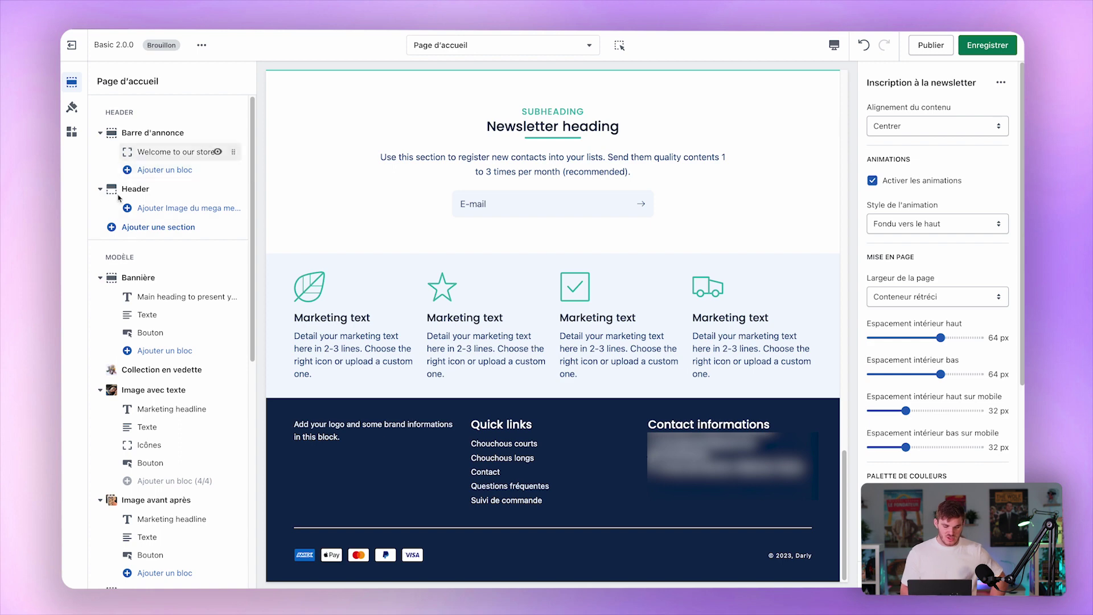
{"action": "left_click", "coordinate": [162, 227]}
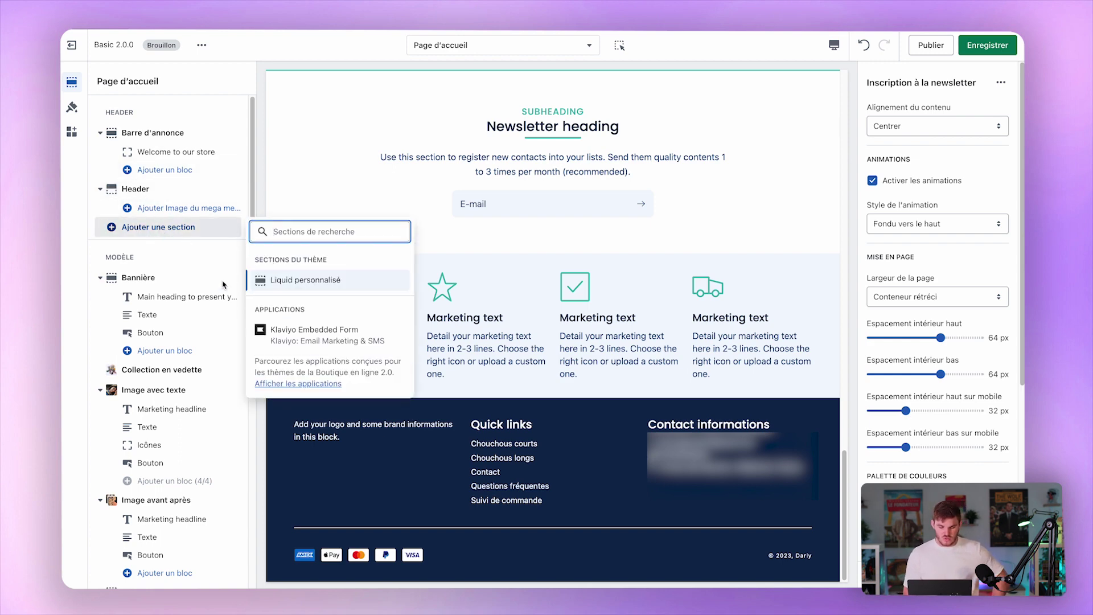
{"action": "left_click", "coordinate": [176, 277]}
{"action": "scroll", "coordinate": [192, 258], "scroll_direction": "down", "scroll_amount": 8}
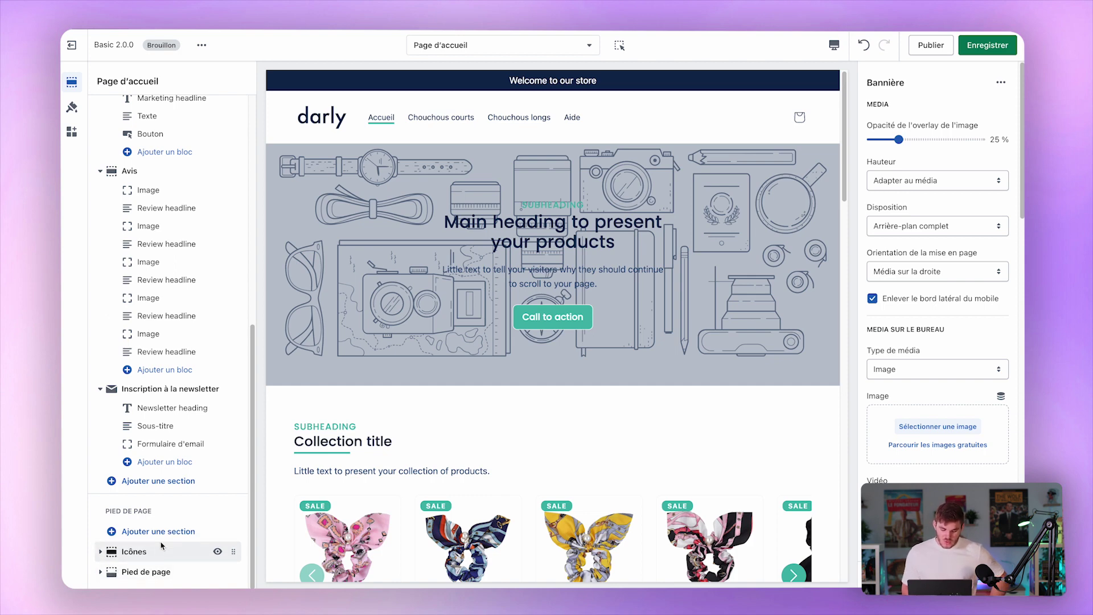
Open the footer's Icônes section settings, showing its four-icon slider.
{"action": "left_click", "coordinate": [167, 532]}
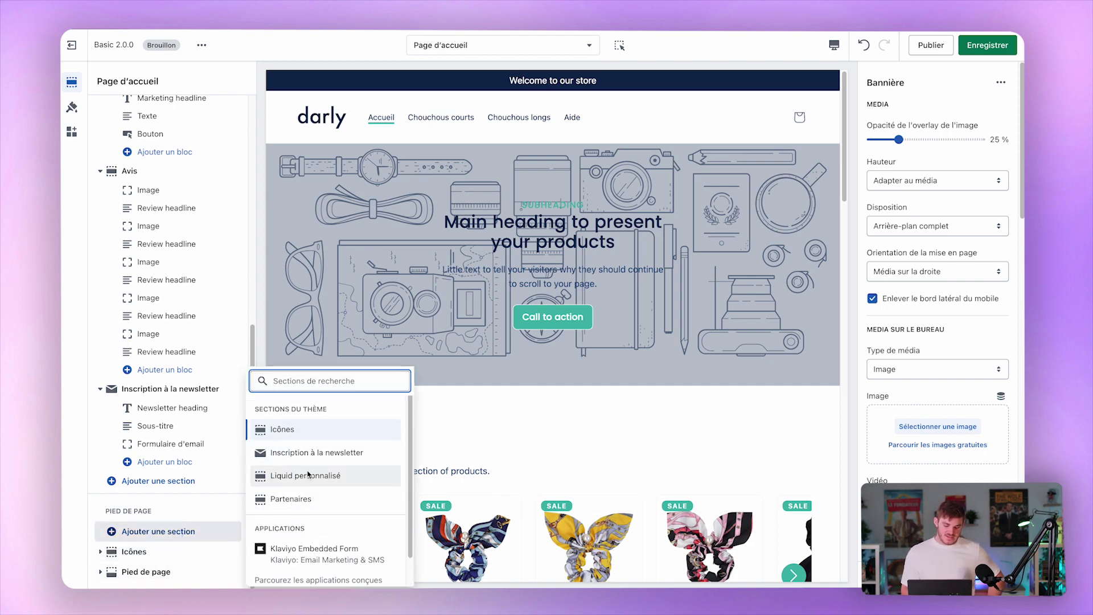
{"action": "left_click", "coordinate": [484, 385]}
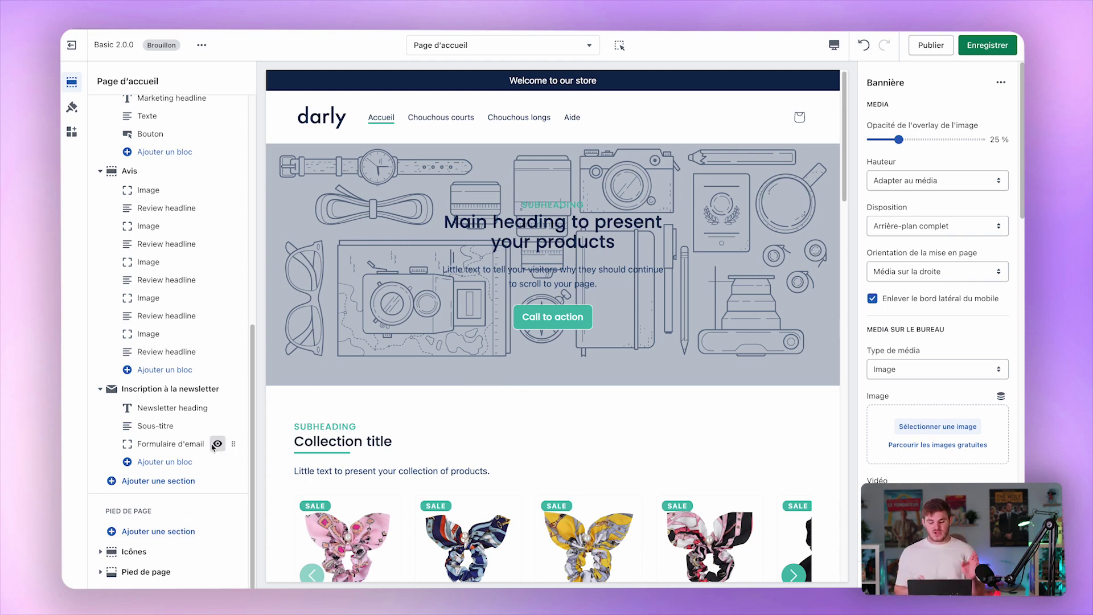
{"action": "scroll", "coordinate": [154, 508], "scroll_direction": "up", "scroll_amount": 7}
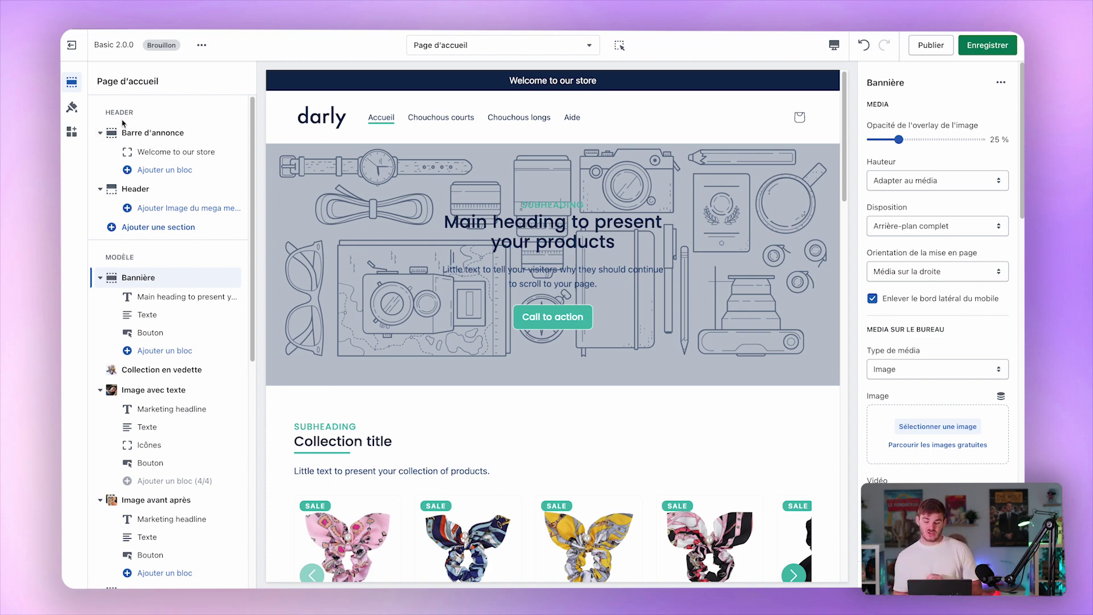
{"action": "scroll", "coordinate": [145, 242], "scroll_direction": "down", "scroll_amount": 7}
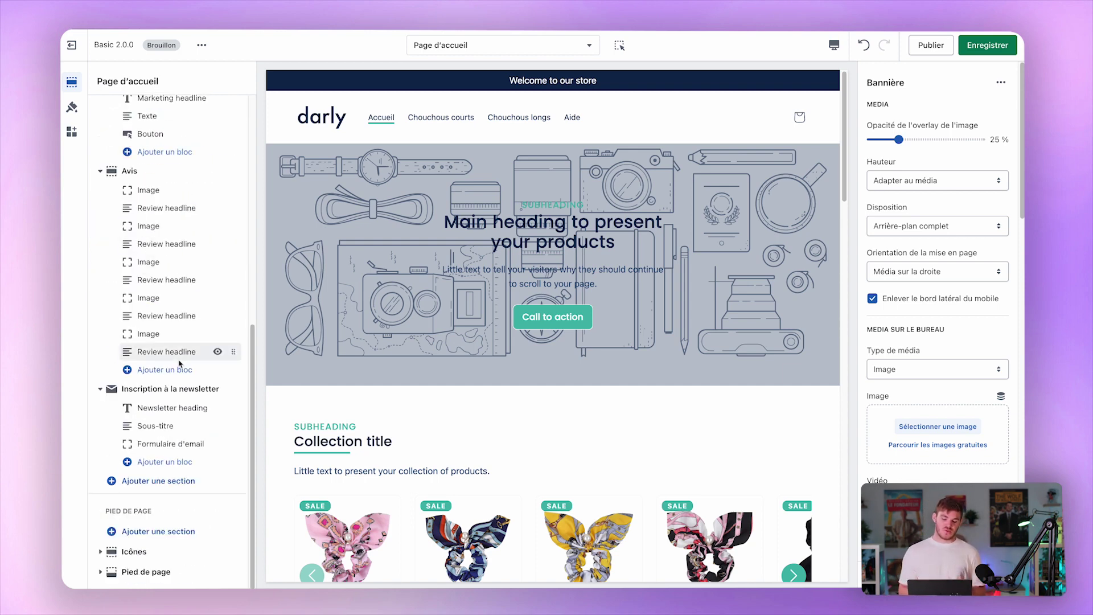
{"action": "left_click", "coordinate": [154, 551]}
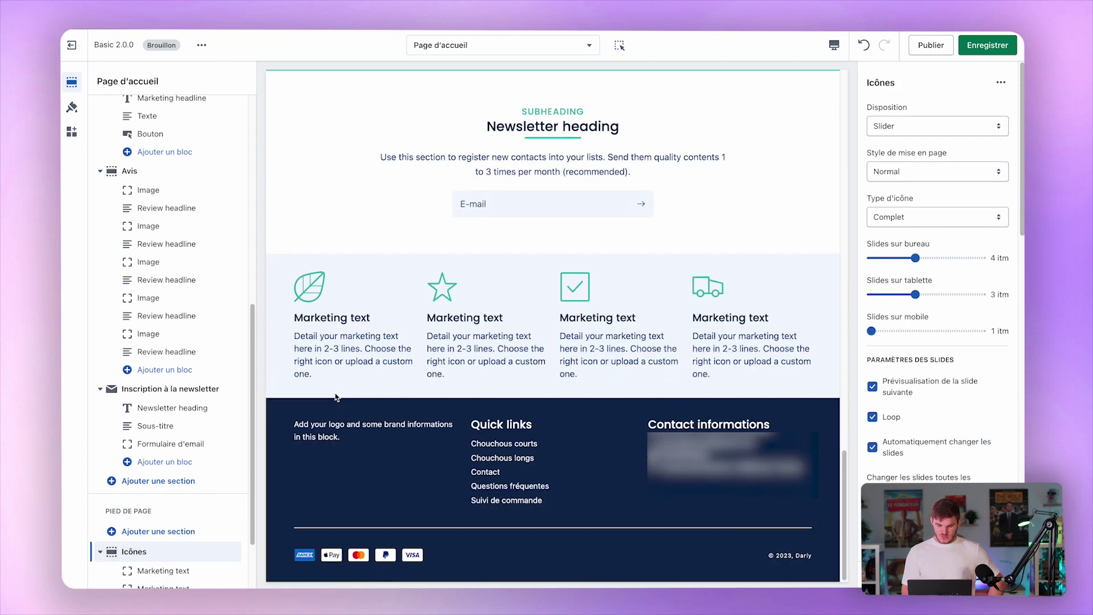
{"action": "scroll", "coordinate": [166, 504], "scroll_direction": "down", "scroll_amount": 3}
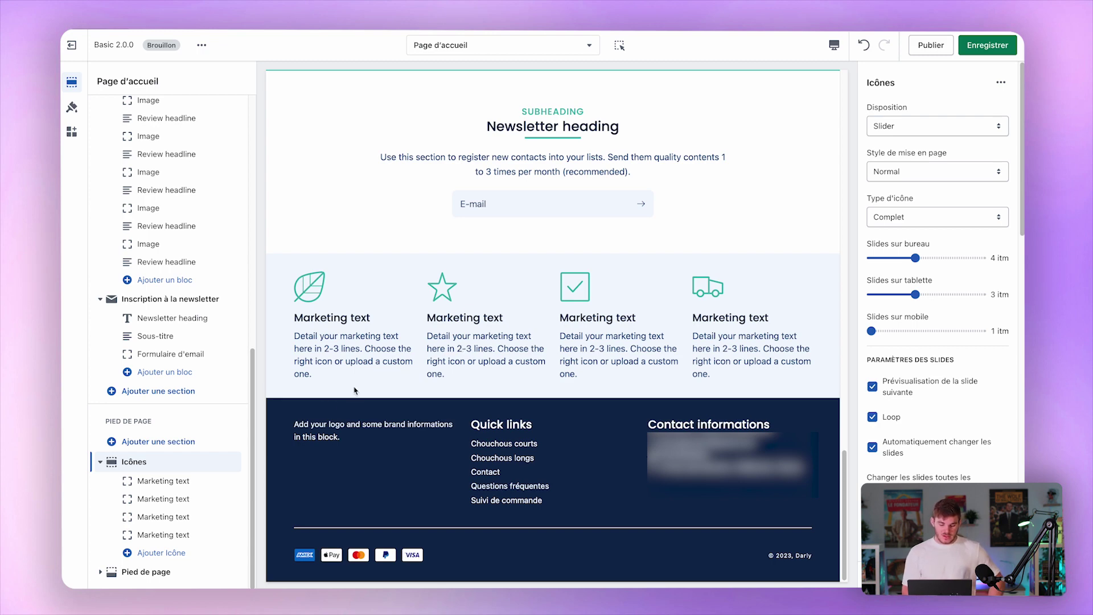
{"action": "left_click", "coordinate": [162, 481]}
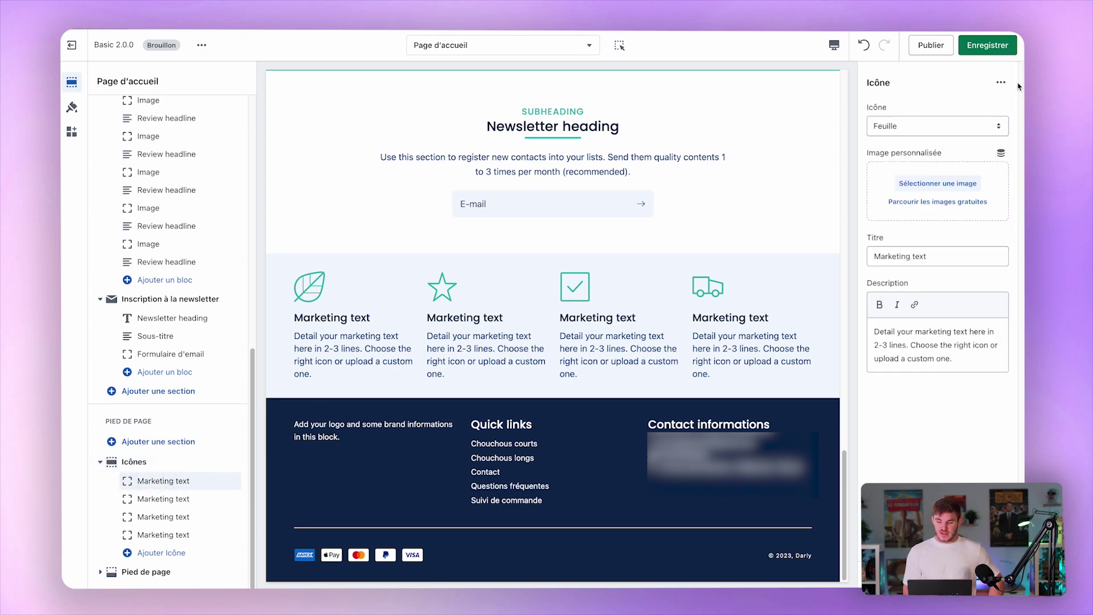
{"action": "left_click", "coordinate": [142, 499]}
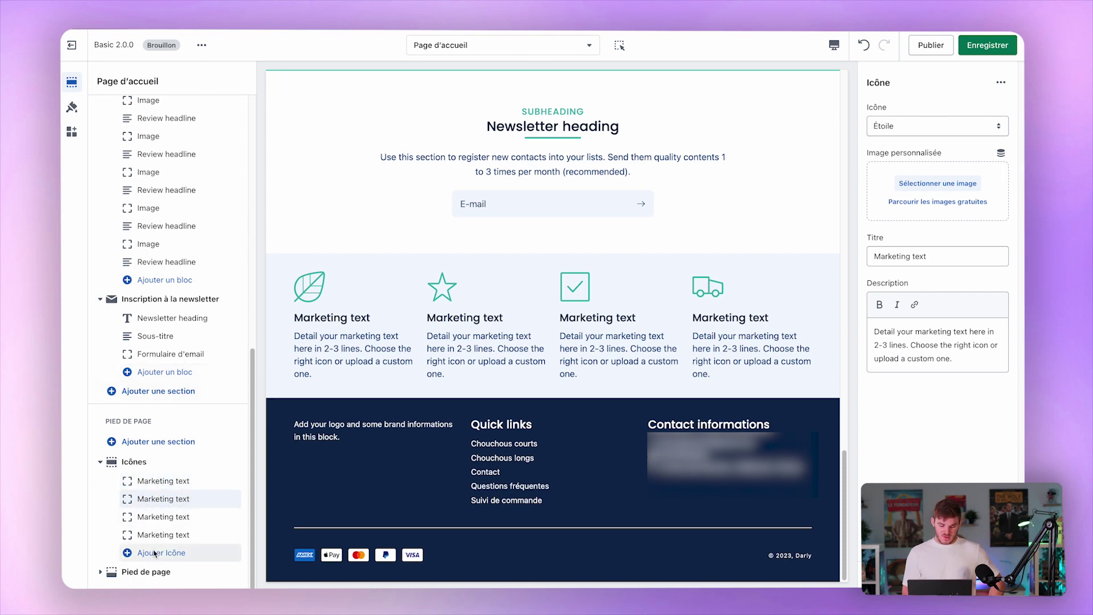
{"action": "left_click", "coordinate": [149, 481]}
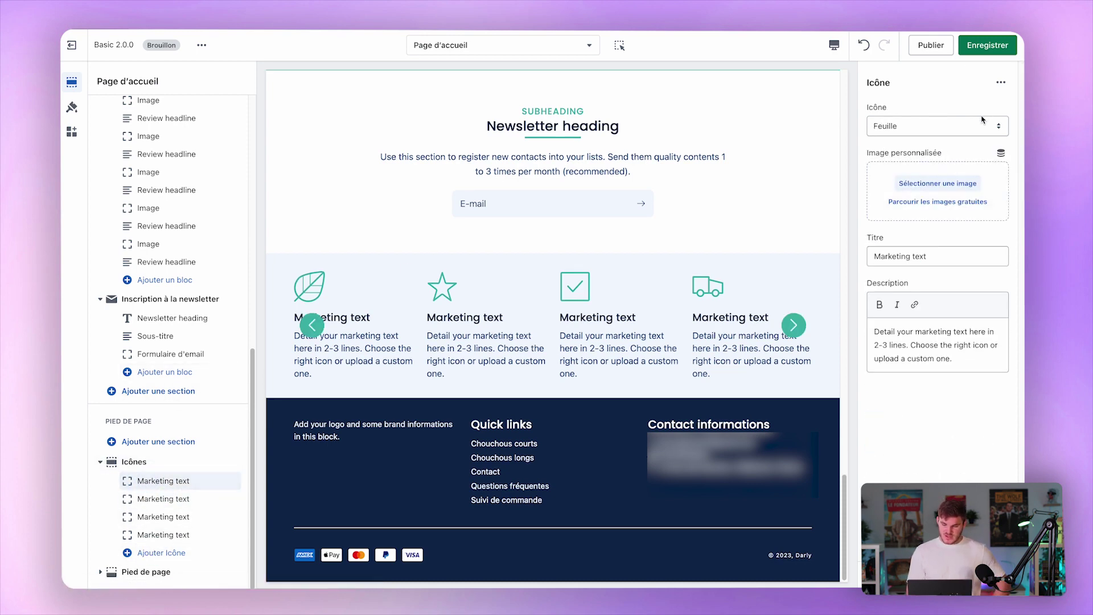
{"action": "left_click", "coordinate": [967, 132]}
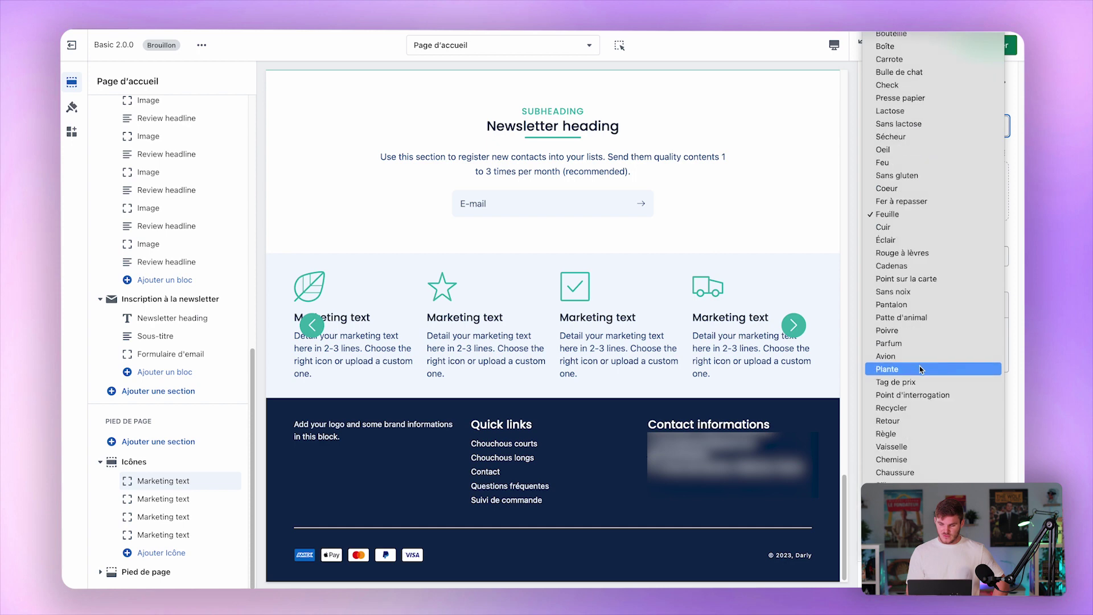
{"action": "left_click", "coordinate": [920, 369]}
{"action": "key", "text": "Escape"}
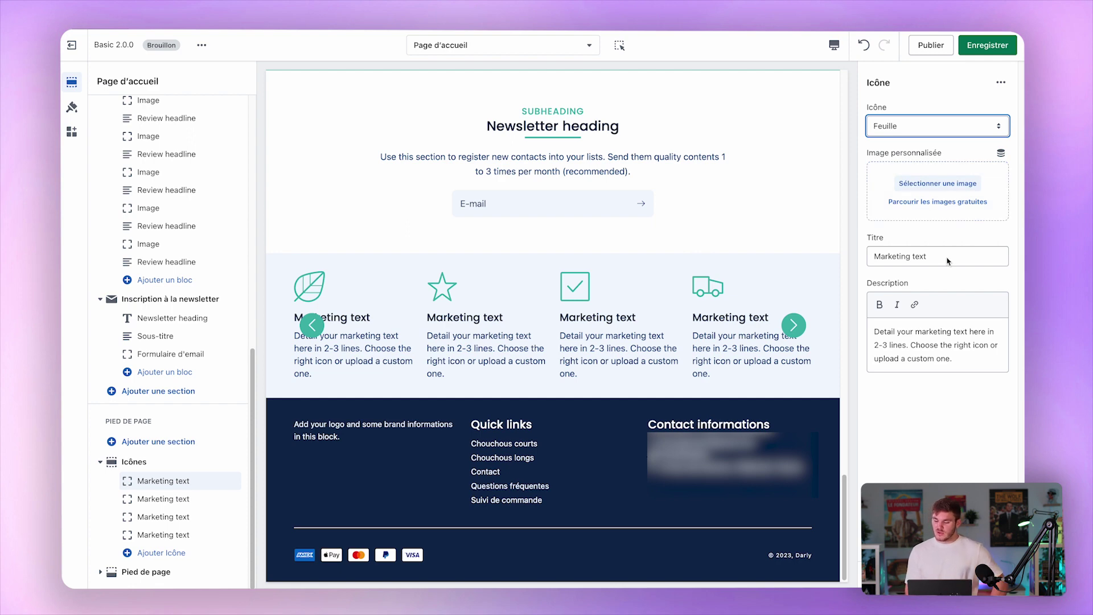
{"action": "left_click", "coordinate": [174, 468]}
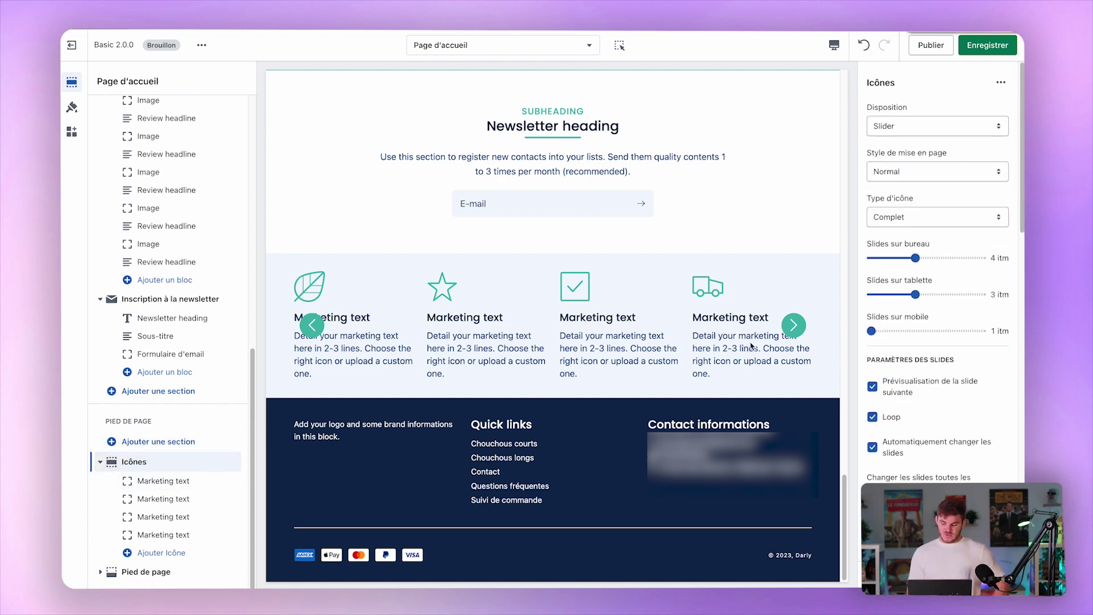
Keep the icons as a slider, with Normal layout style and Mini icon type.
{"action": "left_click", "coordinate": [936, 126]}
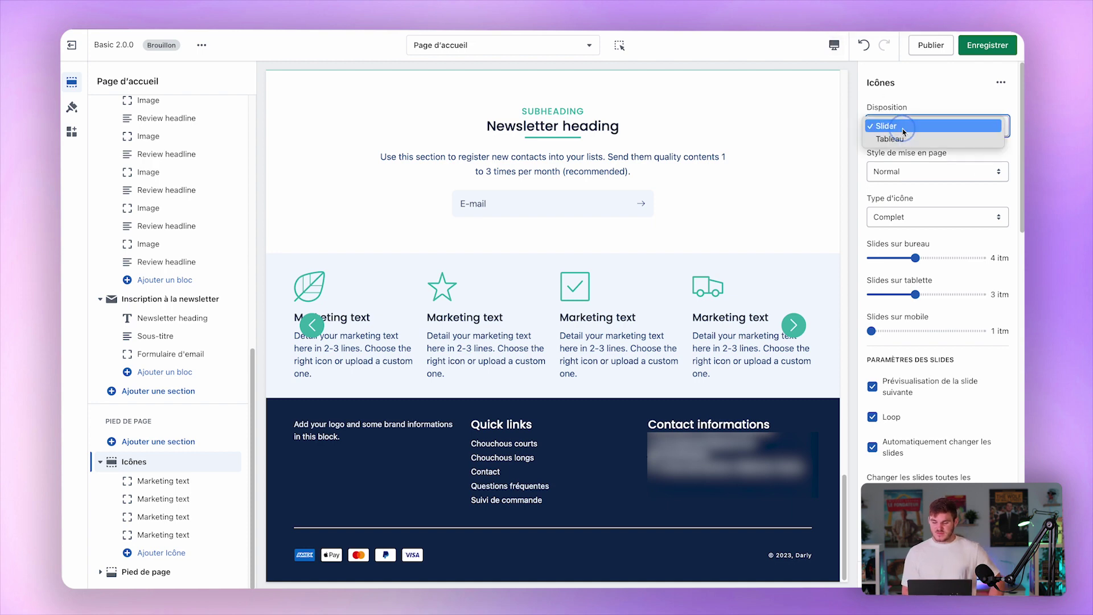
{"action": "left_click", "coordinate": [939, 135]}
{"action": "left_click", "coordinate": [938, 134]}
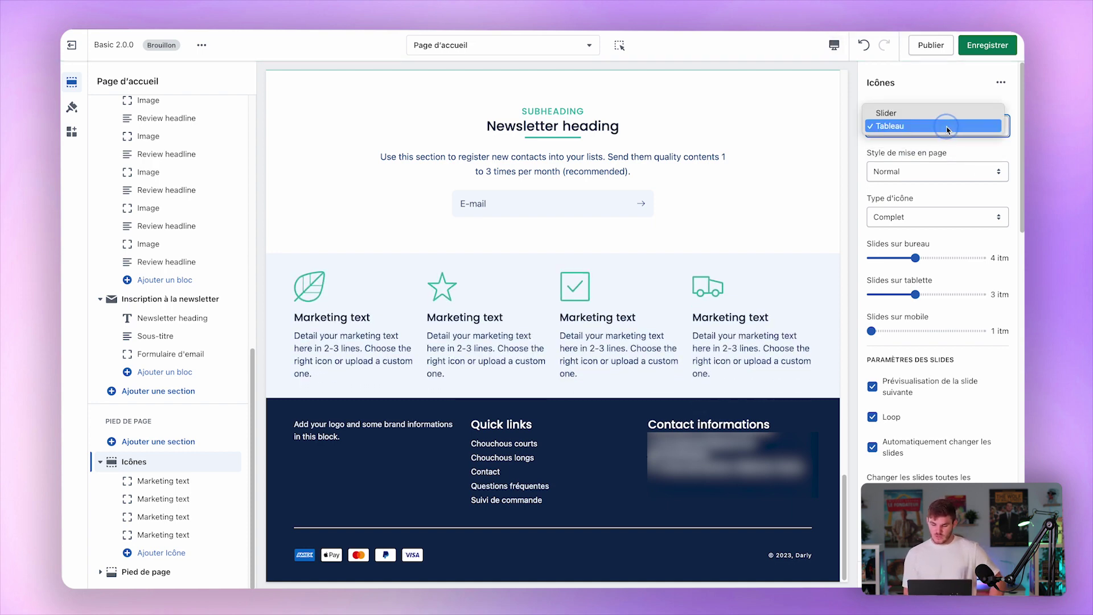
{"action": "left_click", "coordinate": [939, 109]}
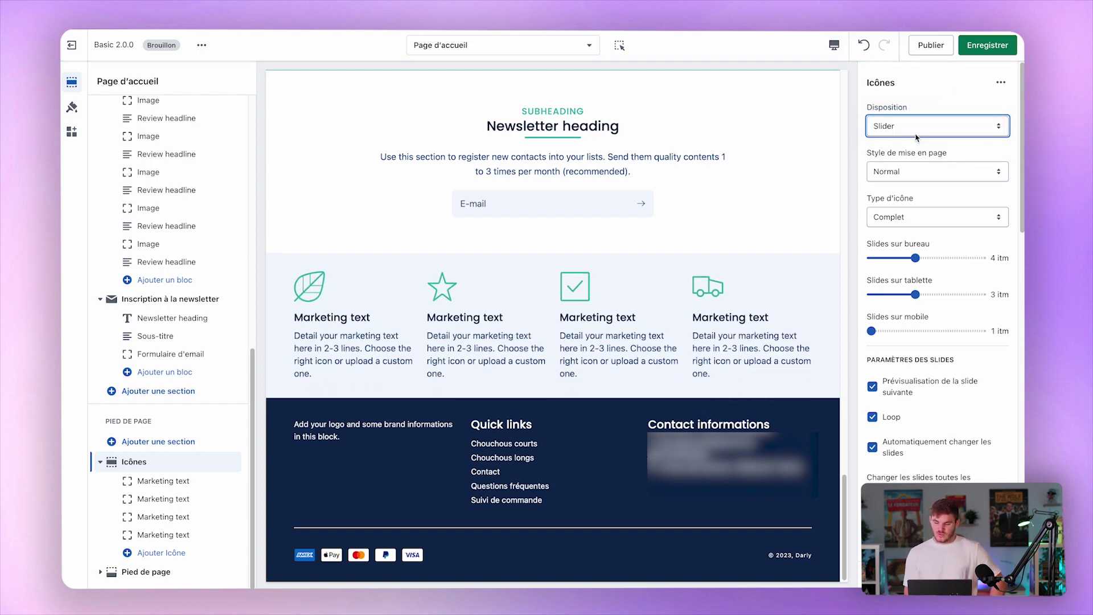
{"action": "left_click", "coordinate": [921, 171]}
{"action": "left_click", "coordinate": [916, 186]}
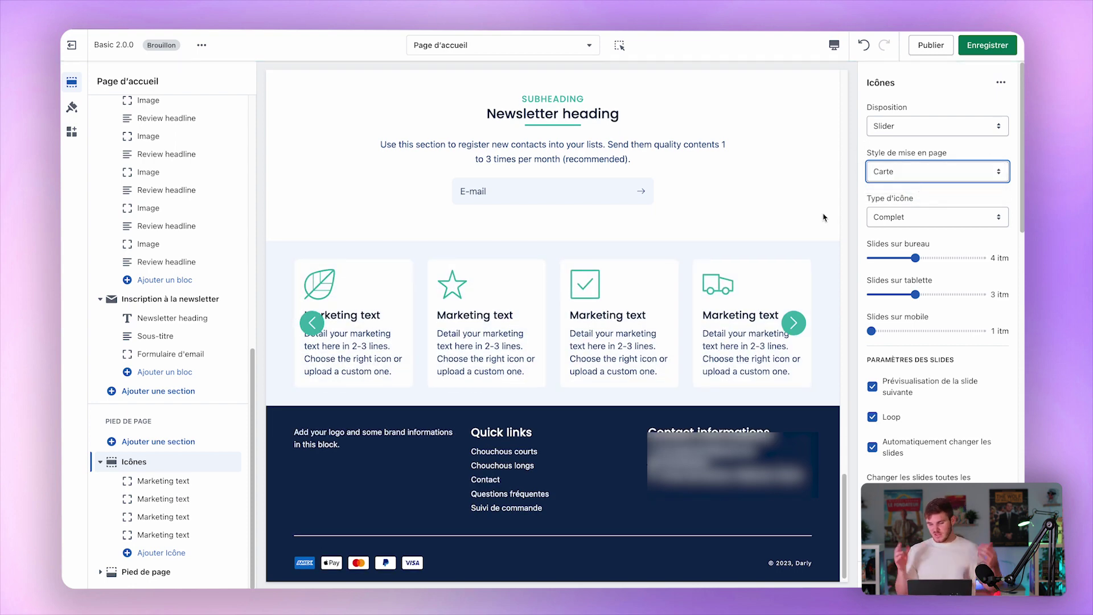
{"action": "left_click", "coordinate": [918, 170]}
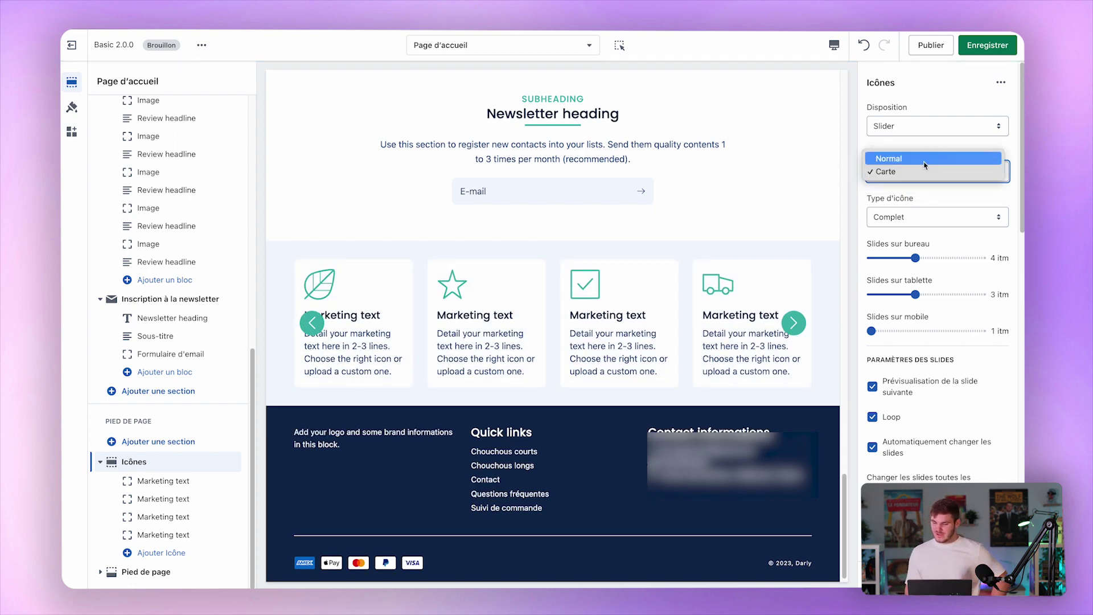
{"action": "left_click", "coordinate": [924, 168]}
{"action": "left_click", "coordinate": [926, 217]}
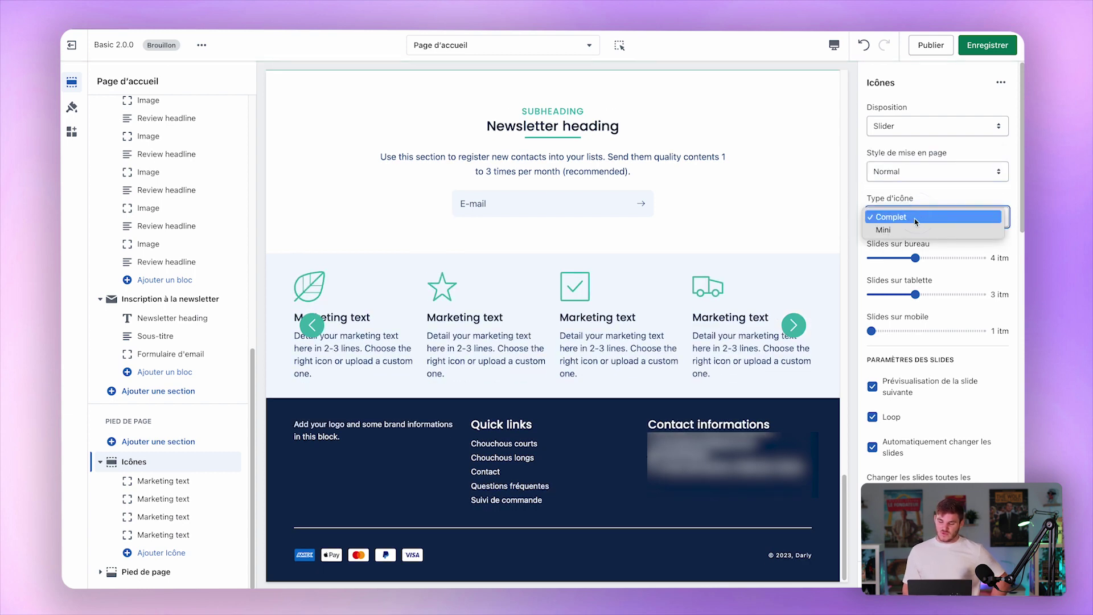
{"action": "left_click", "coordinate": [911, 230]}
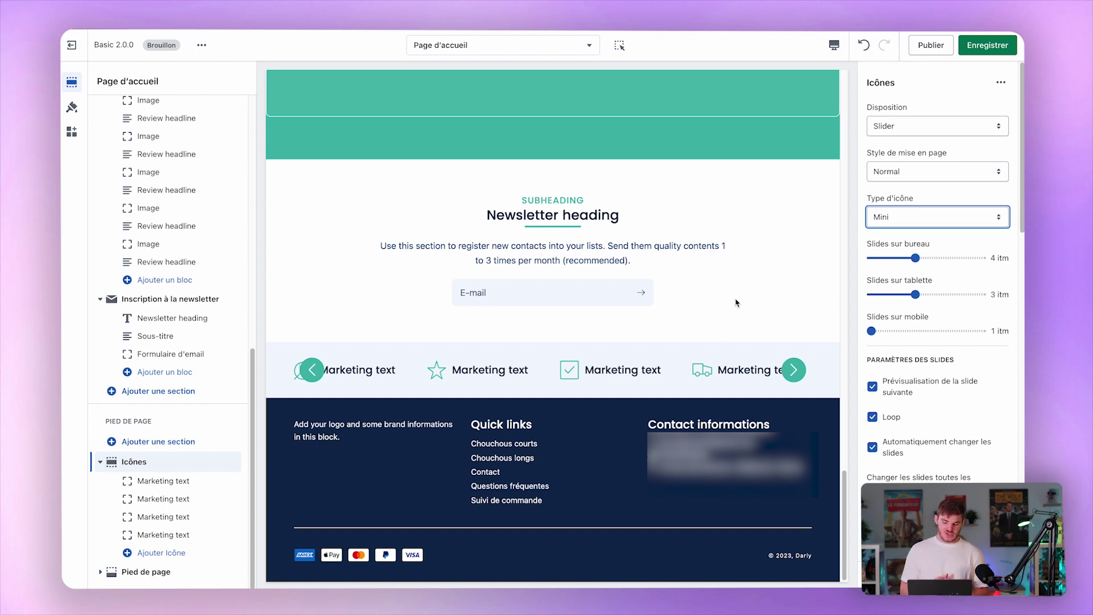
Save the Icônes section changes and bring up the Pied de page footer settings.
{"action": "left_click", "coordinate": [973, 44]}
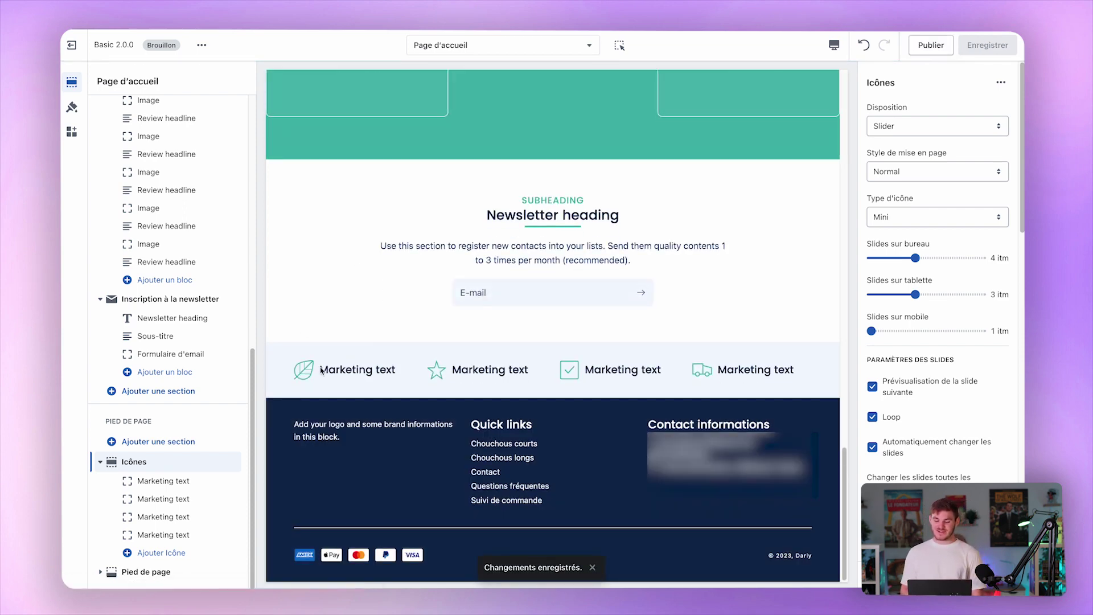
{"action": "left_click", "coordinate": [130, 480]}
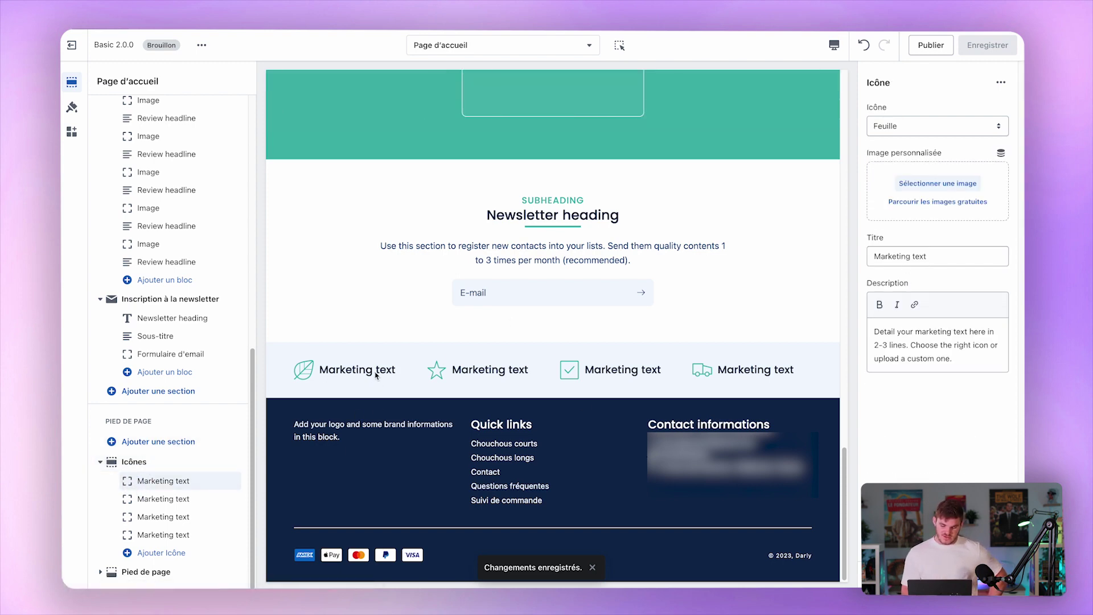
{"action": "left_click", "coordinate": [140, 572]}
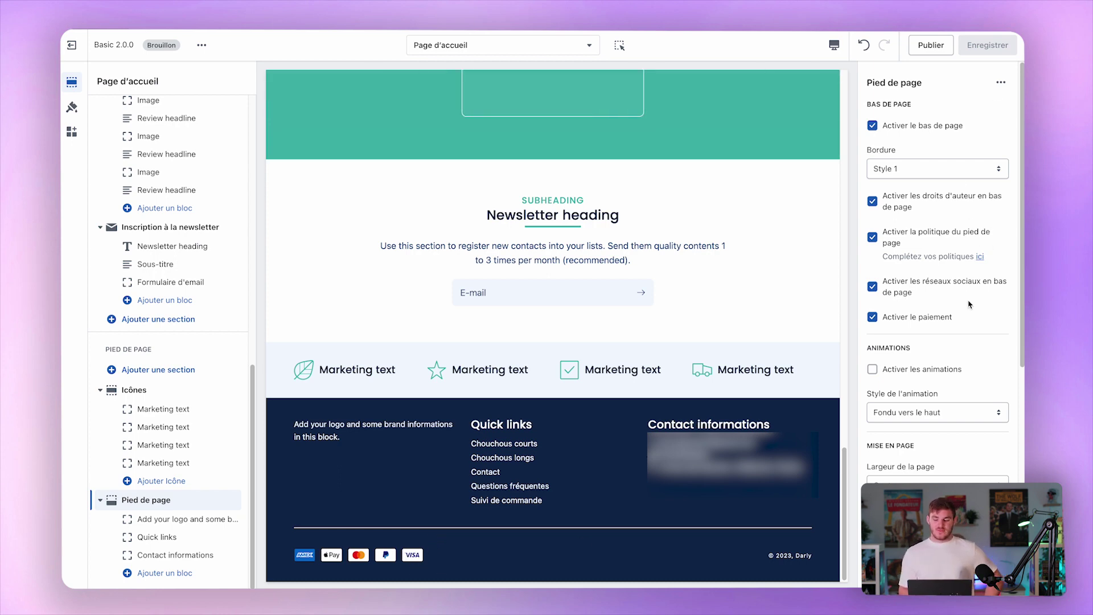
{"action": "left_click", "coordinate": [927, 126]}
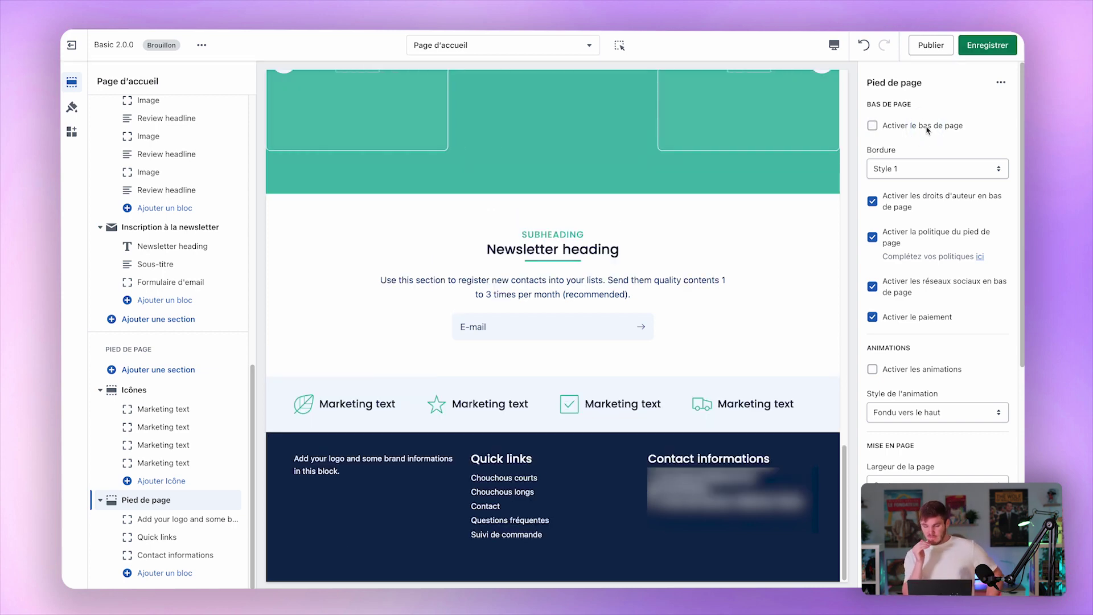
{"action": "left_click", "coordinate": [927, 126]}
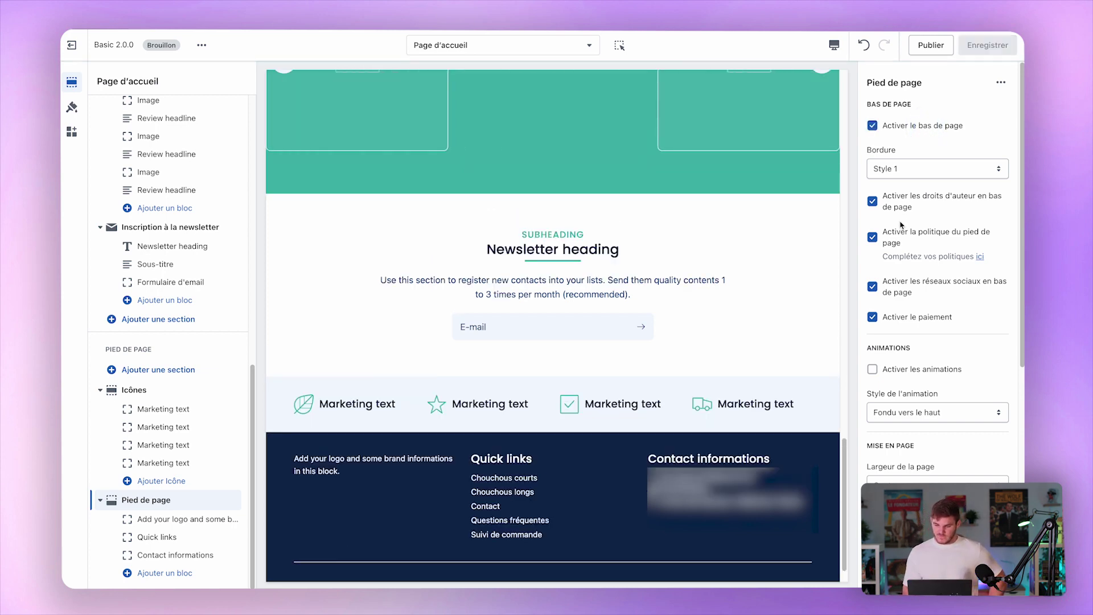
{"action": "scroll", "coordinate": [936, 126], "scroll_direction": "down", "scroll_amount": 1}
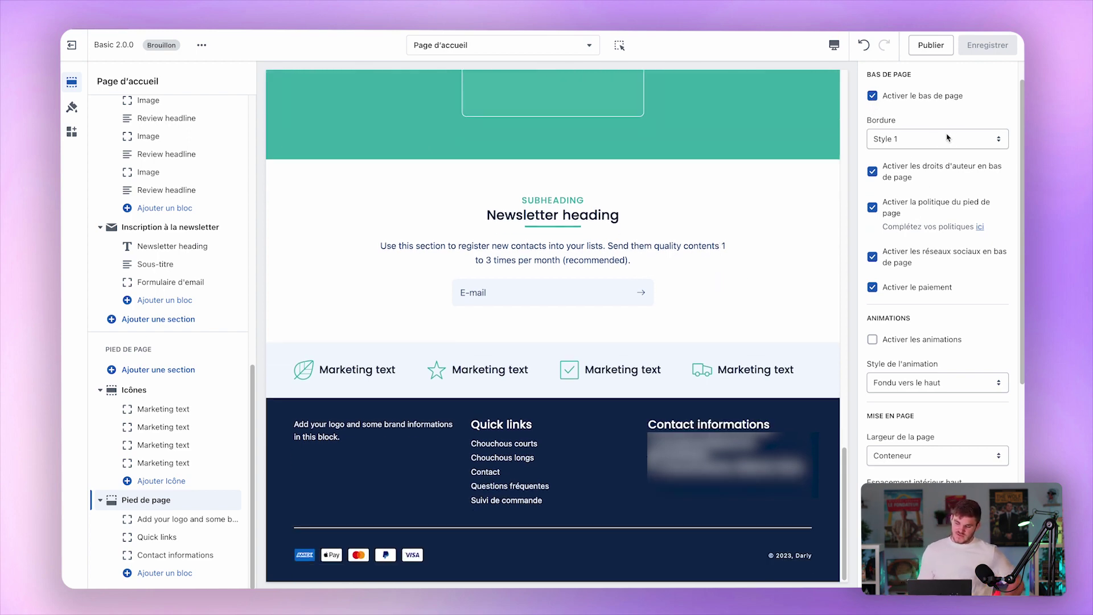
{"action": "double_click", "coordinate": [932, 165]}
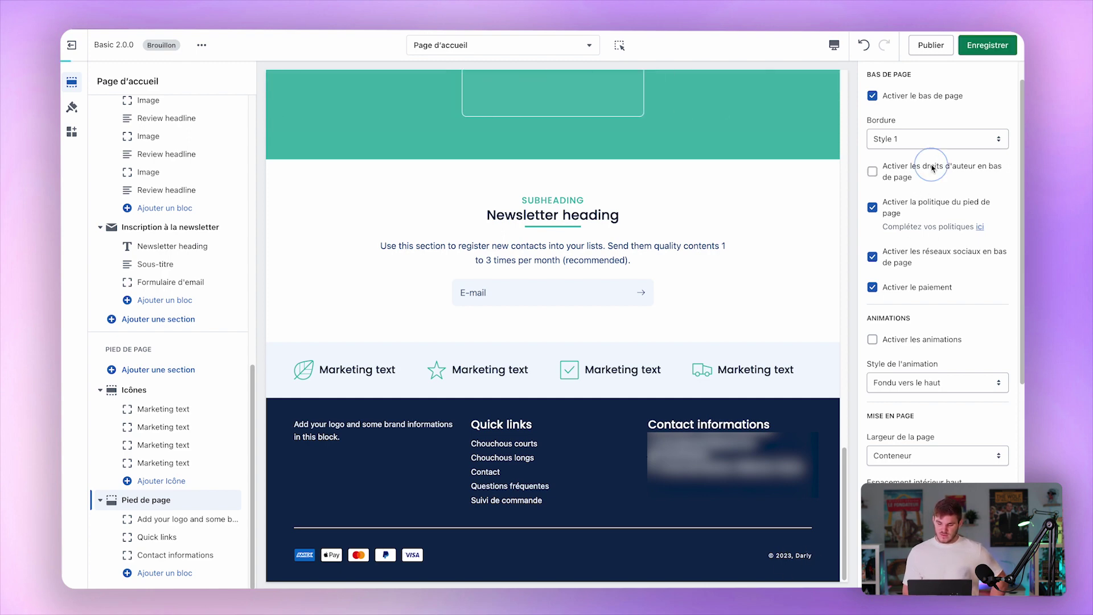
{"action": "left_click", "coordinate": [956, 206]}
{"action": "key", "text": "super+s"}
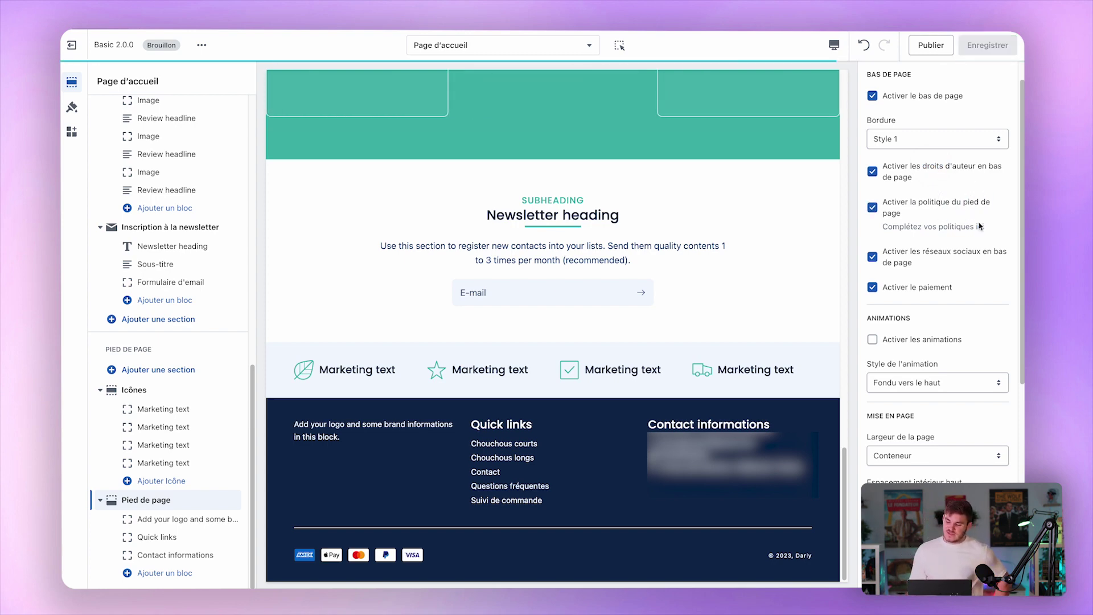
{"action": "left_click", "coordinate": [980, 228]}
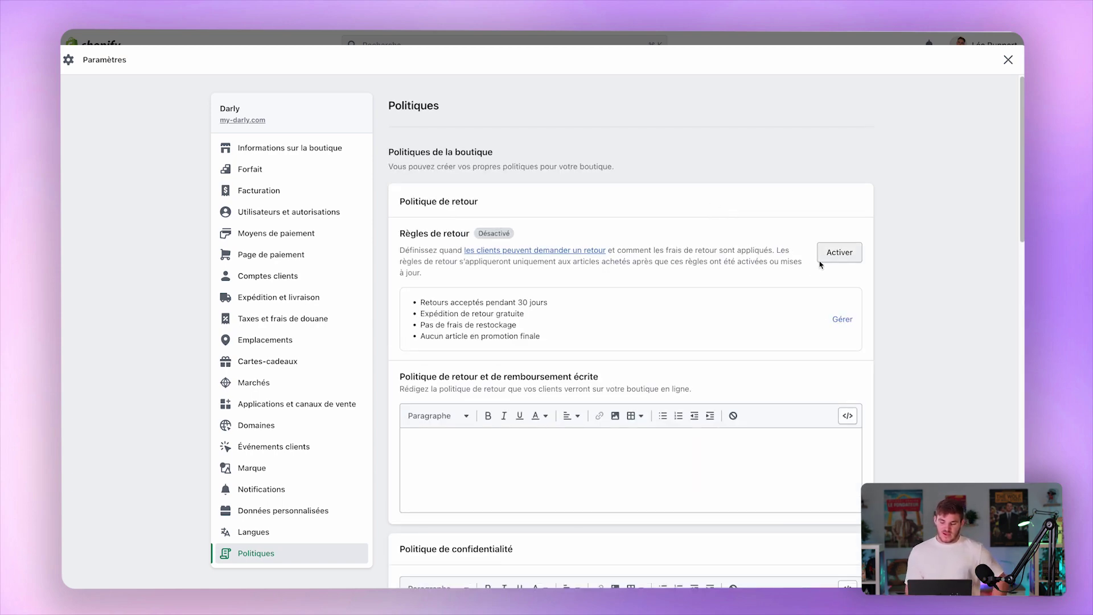
{"action": "scroll", "coordinate": [725, 310], "scroll_direction": "down", "scroll_amount": 2}
{"action": "scroll", "coordinate": [726, 309], "scroll_direction": "down", "scroll_amount": 6}
{"action": "left_click", "coordinate": [776, 261]}
{"action": "scroll", "coordinate": [893, 220], "scroll_direction": "down", "scroll_amount": 12}
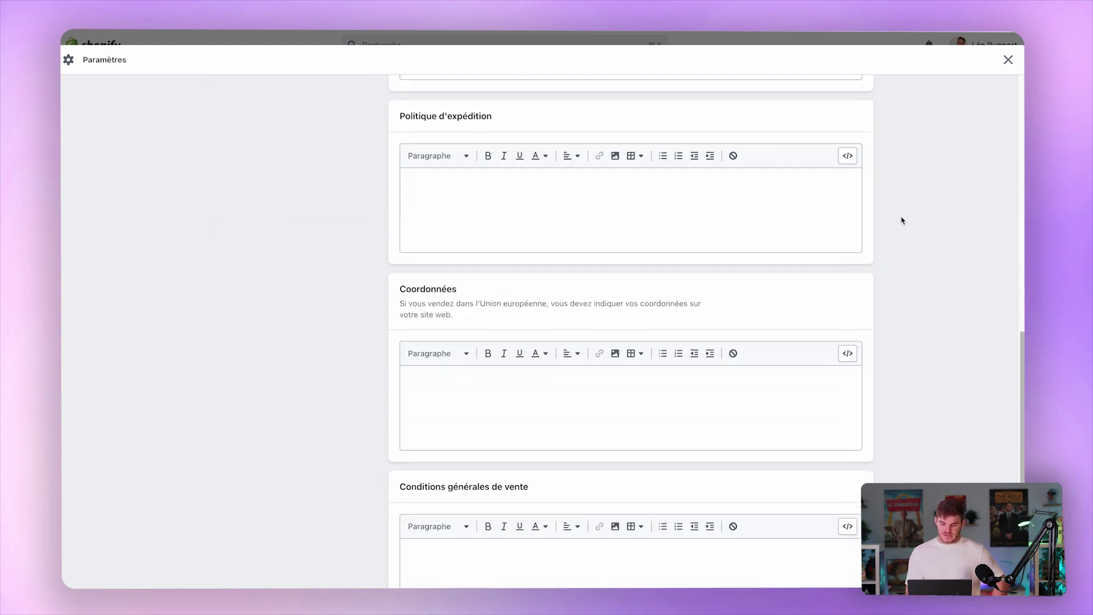
{"action": "scroll", "coordinate": [901, 220], "scroll_direction": "up", "scroll_amount": 20}
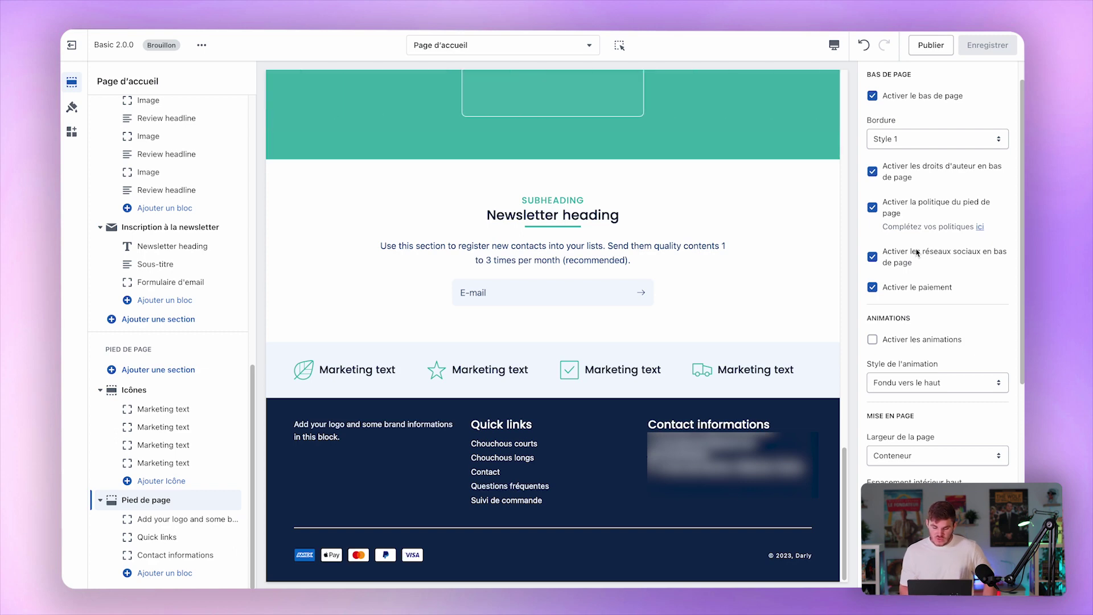
{"action": "left_click", "coordinate": [72, 108]}
{"action": "scroll", "coordinate": [165, 398], "scroll_direction": "down", "scroll_amount": 10}
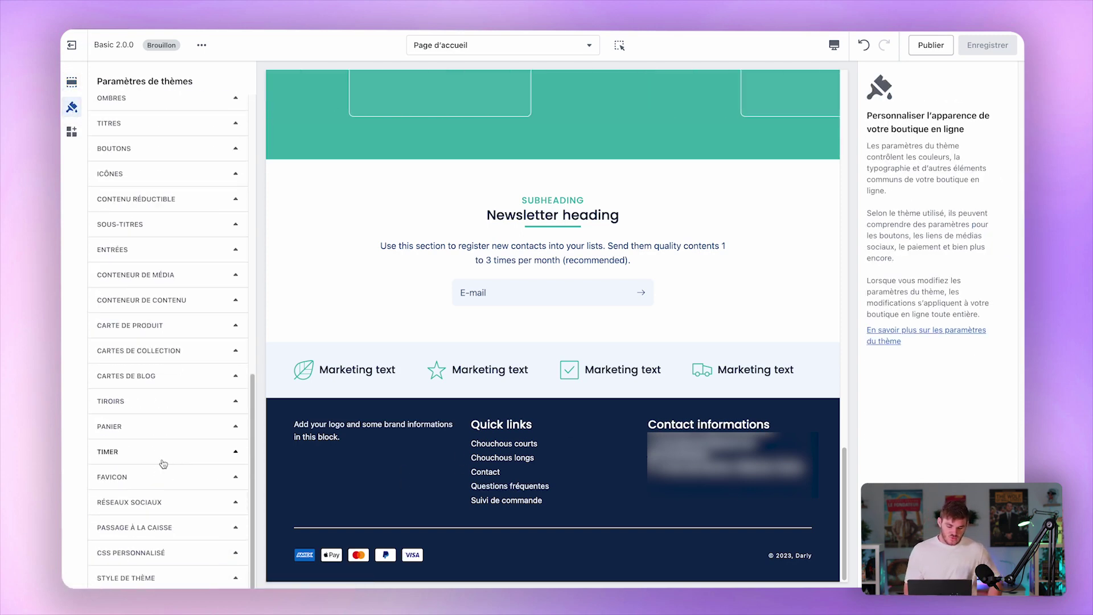
{"action": "left_click", "coordinate": [159, 502]}
{"action": "scroll", "coordinate": [161, 501], "scroll_direction": "down", "scroll_amount": 3}
{"action": "scroll", "coordinate": [161, 498], "scroll_direction": "down", "scroll_amount": 3}
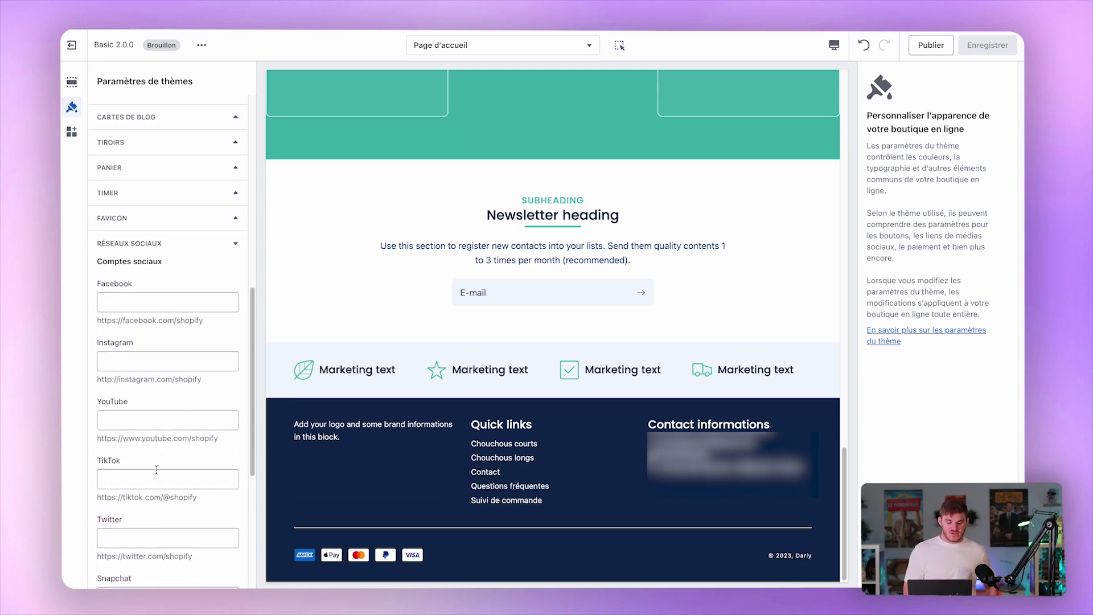
{"action": "scroll", "coordinate": [112, 327], "scroll_direction": "down", "scroll_amount": 4}
{"action": "scroll", "coordinate": [112, 327], "scroll_direction": "up", "scroll_amount": 15}
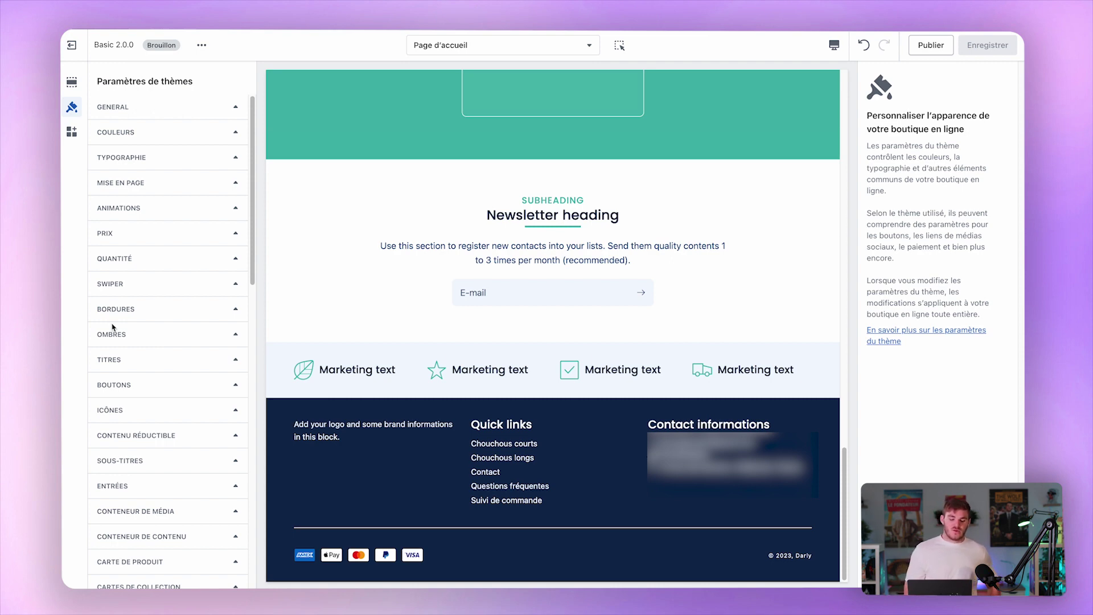
{"action": "scroll", "coordinate": [112, 327], "scroll_direction": "down", "scroll_amount": 15}
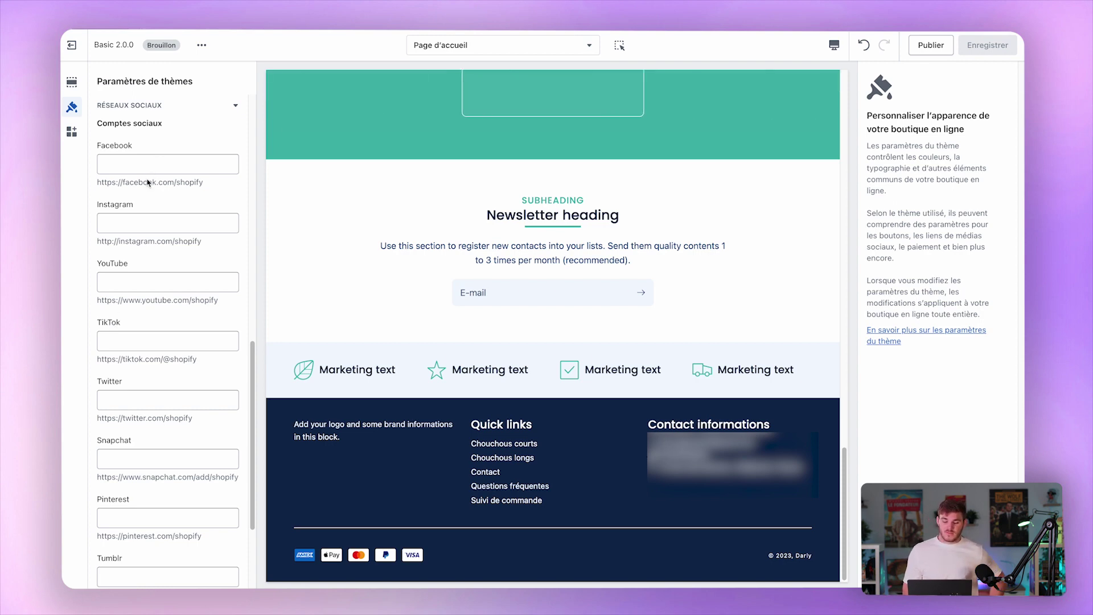
{"action": "triple_click", "coordinate": [190, 181]}
{"action": "key", "text": "super+c"}
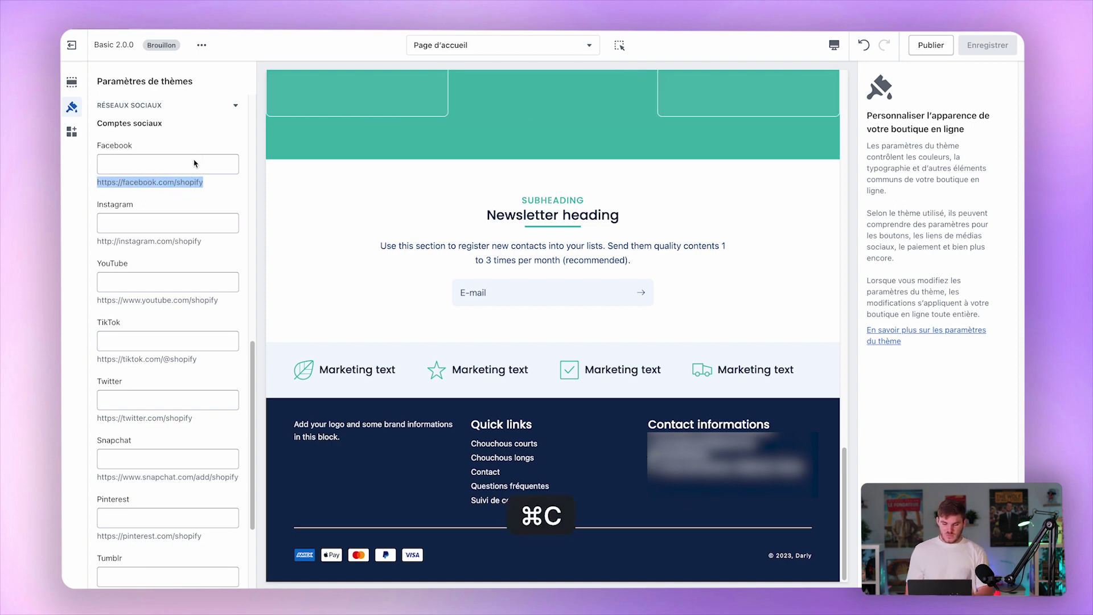
{"action": "left_click", "coordinate": [193, 163]}
{"action": "key", "text": "super+v"}
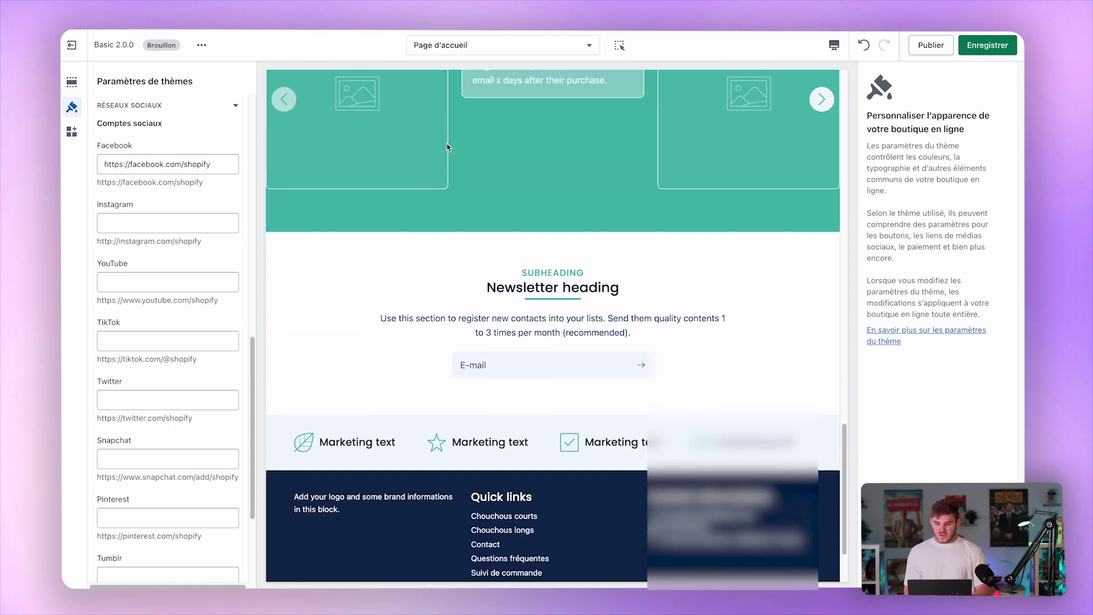
{"action": "scroll", "coordinate": [446, 146], "scroll_direction": "up", "scroll_amount": 6}
{"action": "scroll", "coordinate": [447, 147], "scroll_direction": "up", "scroll_amount": 15}
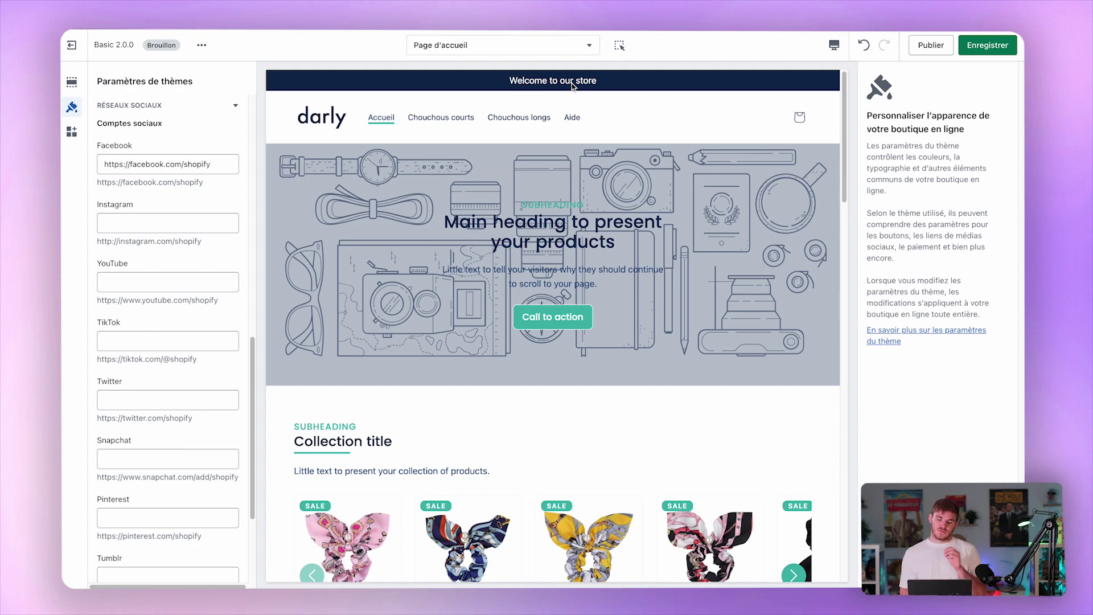
{"action": "scroll", "coordinate": [538, 226], "scroll_direction": "down", "scroll_amount": 20}
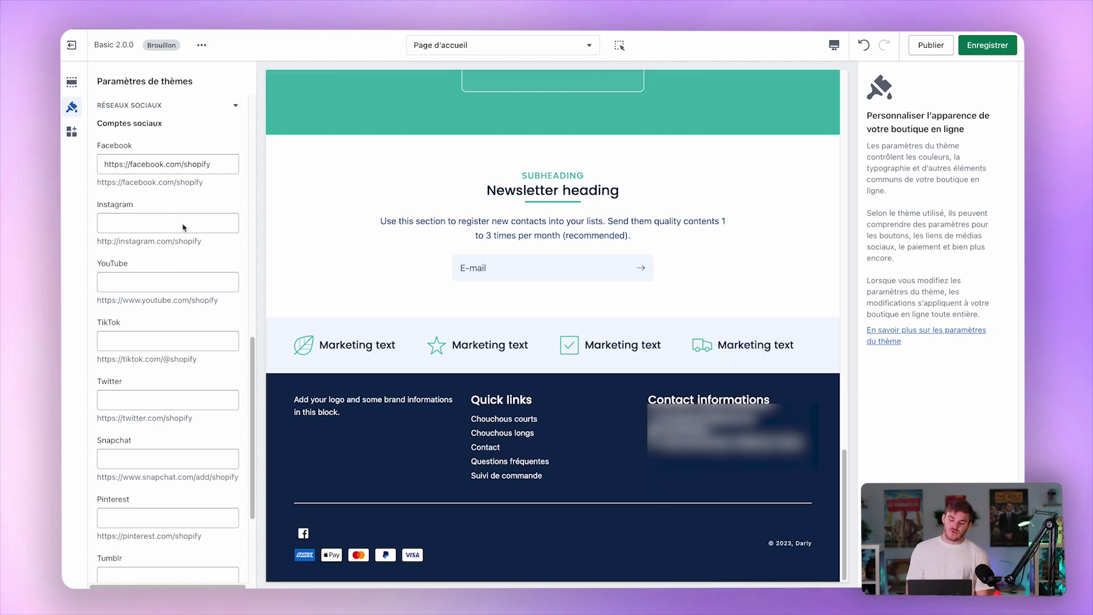
{"action": "triple_click", "coordinate": [208, 165]}
{"action": "key", "text": "BackSpace"}
{"action": "key", "text": "ctrl+s"}
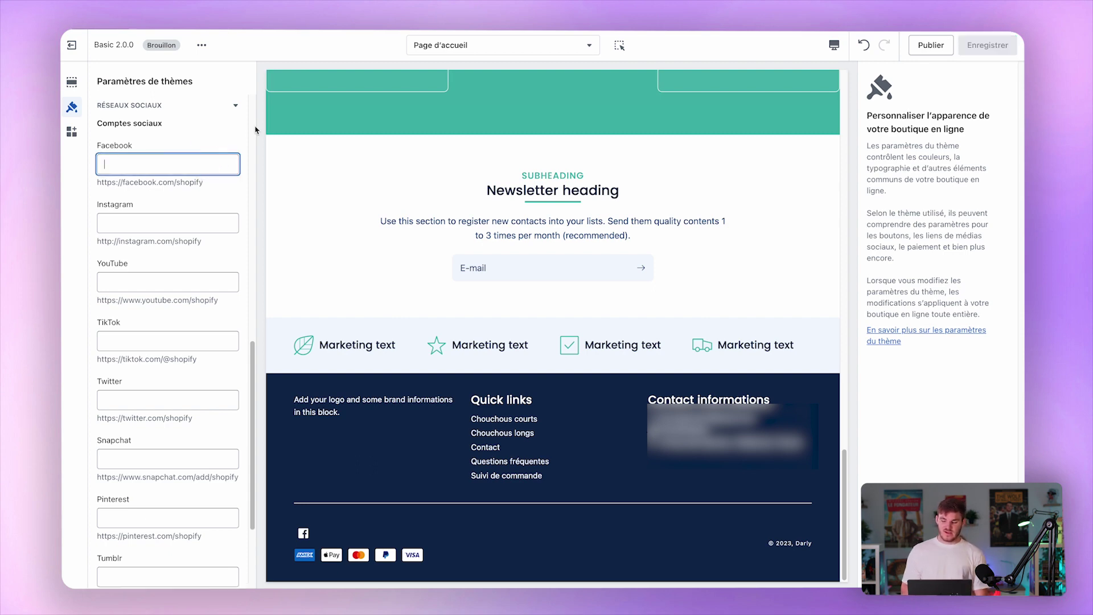
{"action": "left_click", "coordinate": [72, 82]}
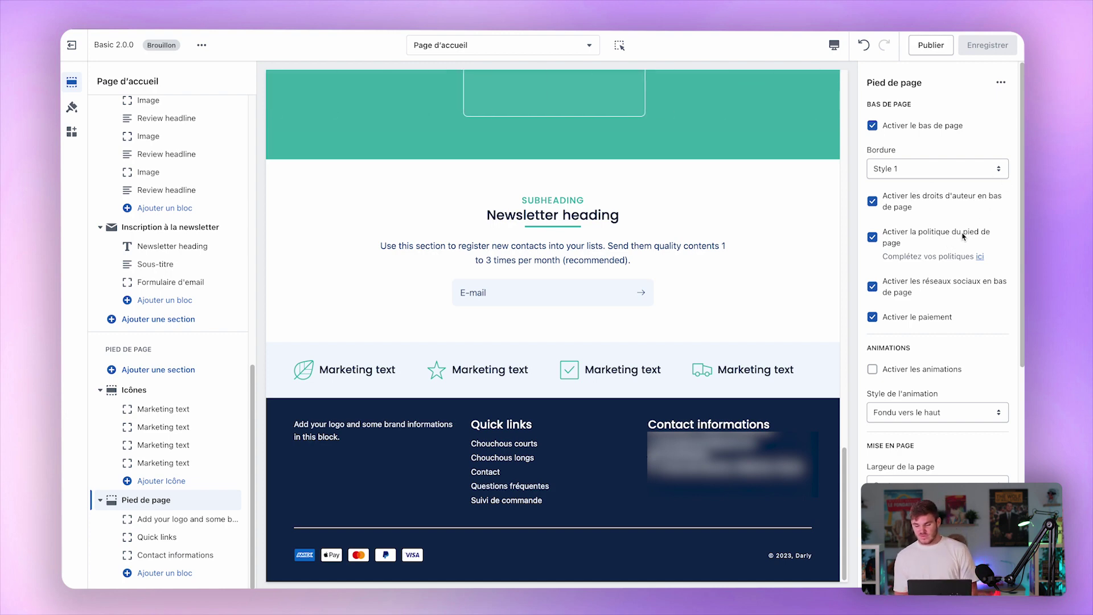
Turn off Activer le paiement in the footer, keeping the social network icons shown.
{"action": "left_click", "coordinate": [956, 283]}
{"action": "left_click", "coordinate": [980, 278]}
{"action": "left_click", "coordinate": [899, 317]}
{"action": "left_click", "coordinate": [899, 318]}
{"action": "left_click", "coordinate": [900, 317]}
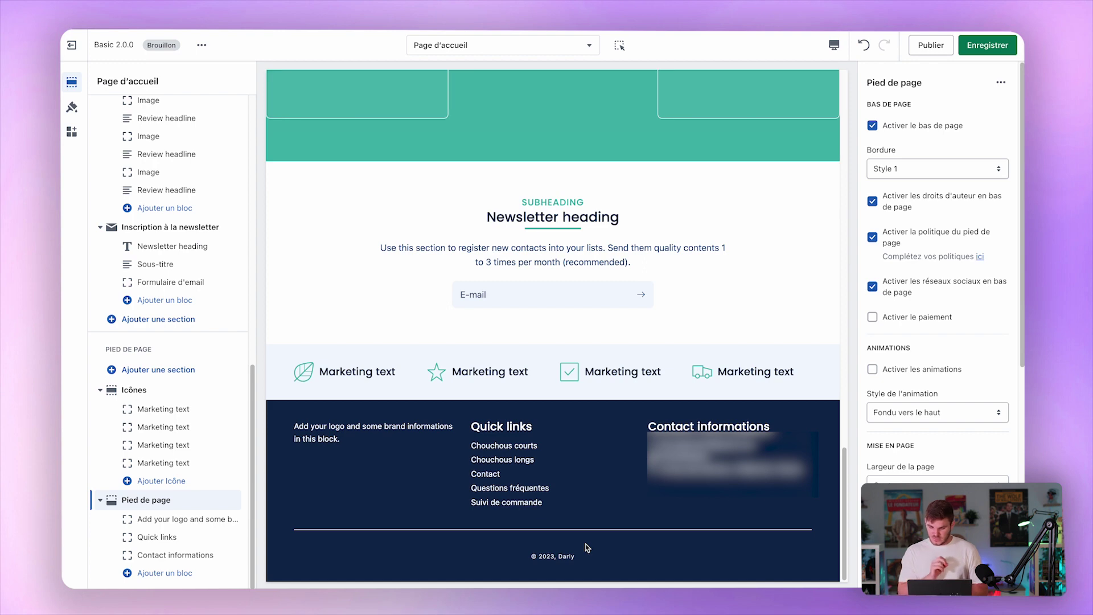
Show the footer's Contact informations block, with email, phone and address enabled.
{"action": "left_click", "coordinate": [183, 518]}
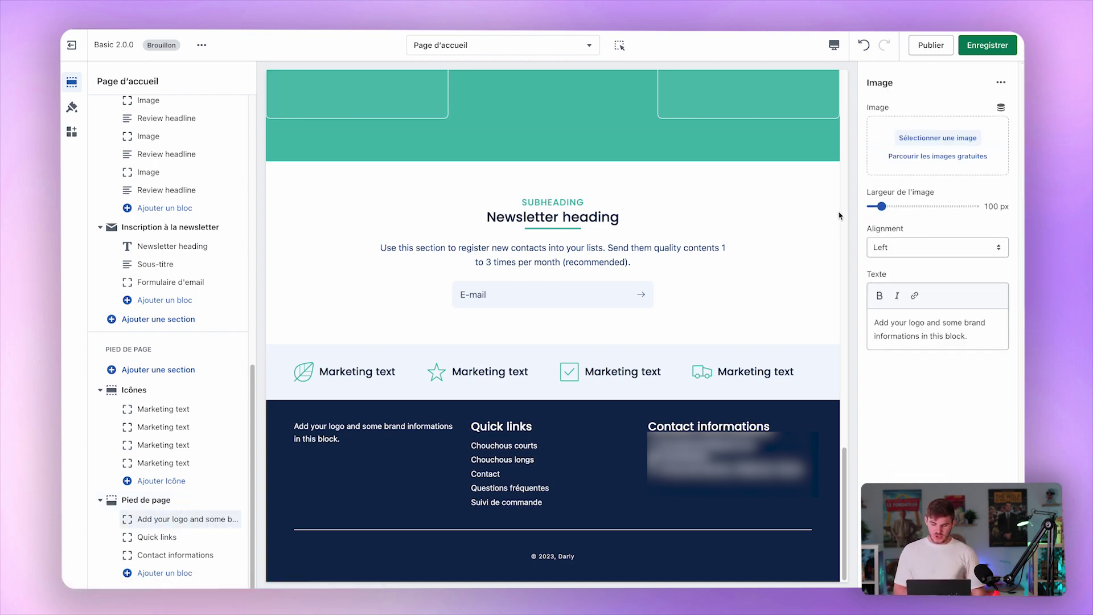
{"action": "left_click", "coordinate": [142, 537]}
{"action": "left_click", "coordinate": [173, 554]}
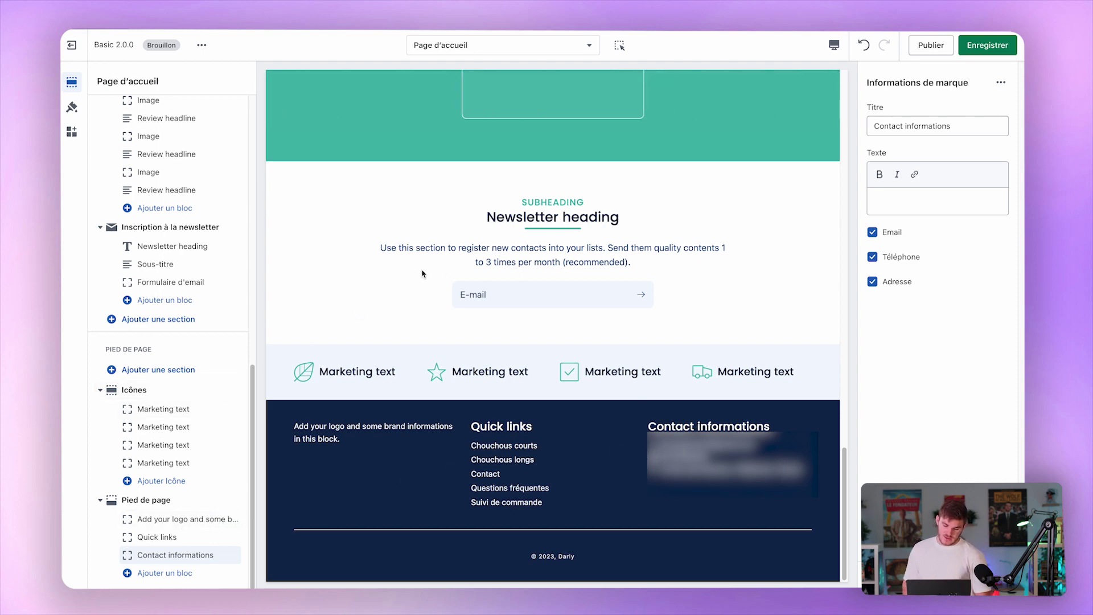
{"action": "scroll", "coordinate": [183, 247], "scroll_direction": "up", "scroll_amount": 5}
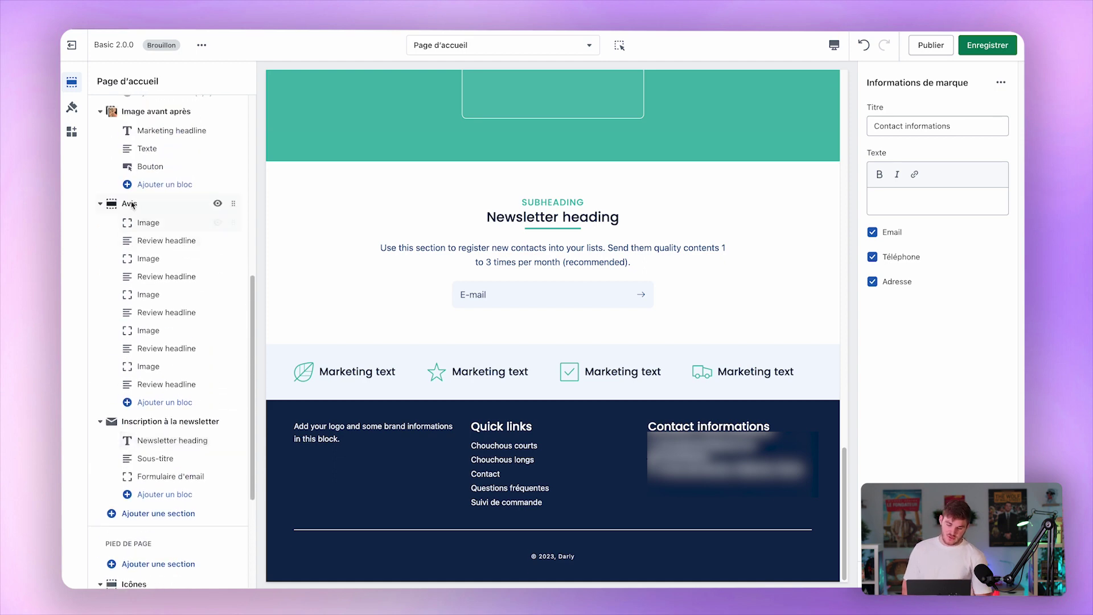
Open the Avis reviews section settings down to its top separator options.
{"action": "left_click", "coordinate": [123, 203]}
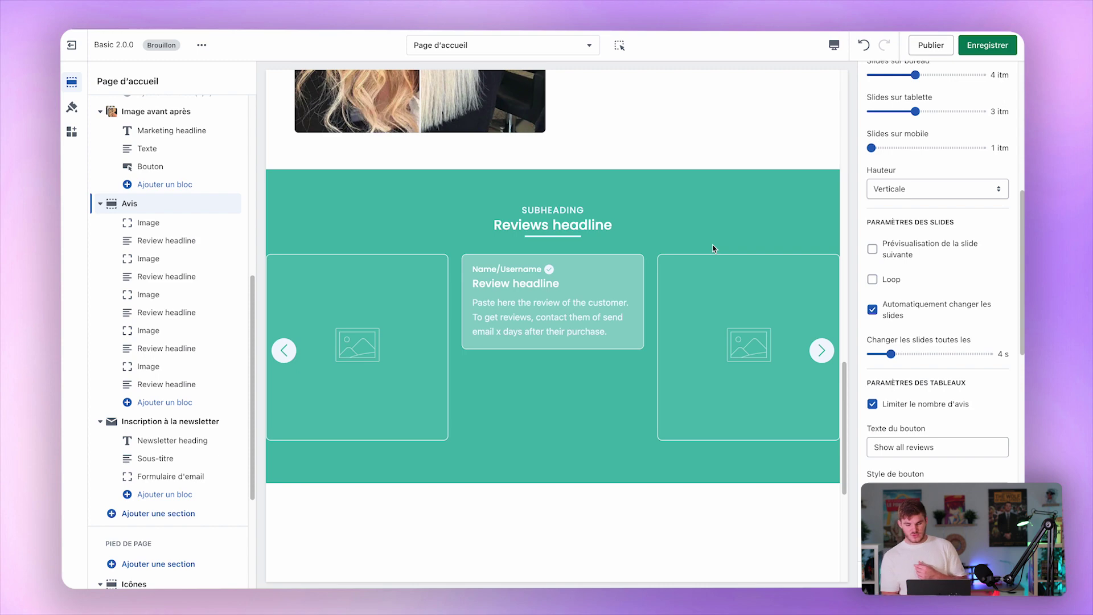
{"action": "scroll", "coordinate": [948, 284], "scroll_direction": "down", "scroll_amount": 10}
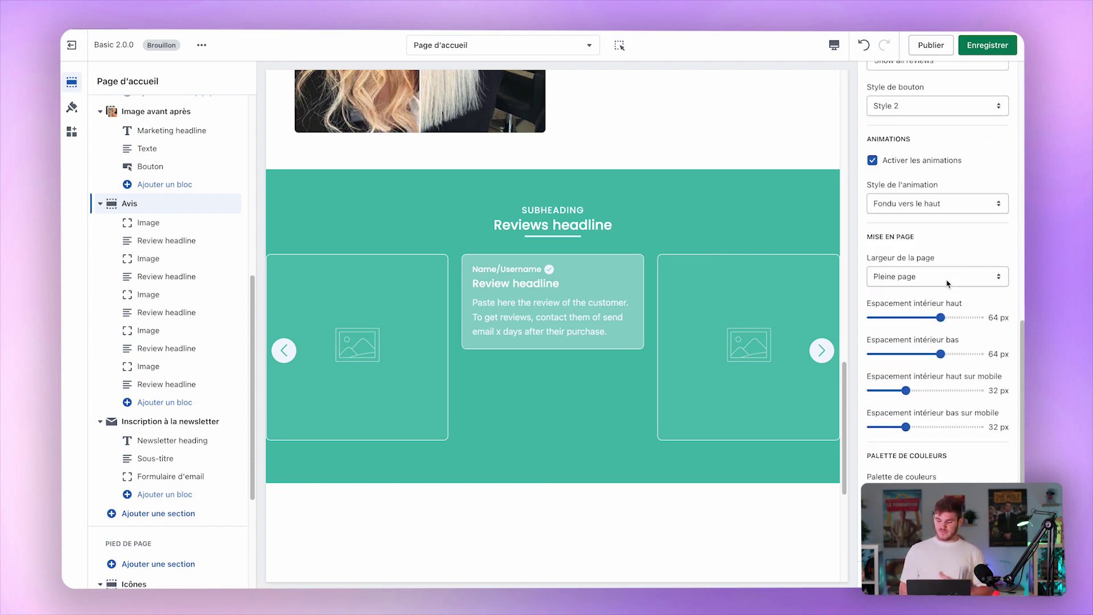
{"action": "scroll", "coordinate": [948, 284], "scroll_direction": "down", "scroll_amount": 5}
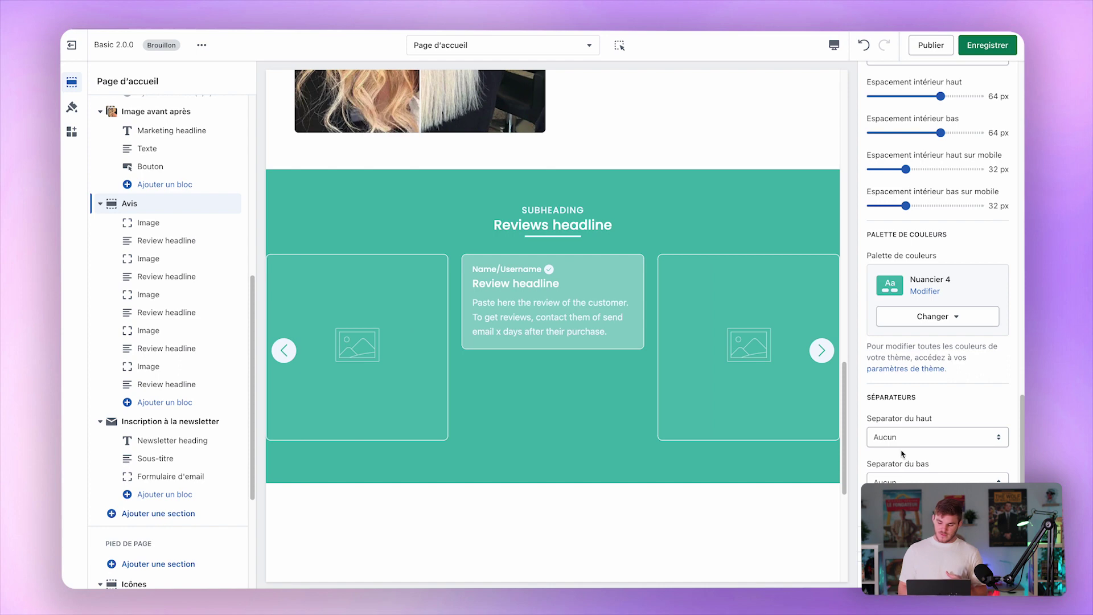
{"action": "left_click", "coordinate": [933, 437]}
Try the Vagues, Courbe 1–3 and Flèche 1–2 shapes as the reviews' top separator.
{"action": "left_click", "coordinate": [900, 450]}
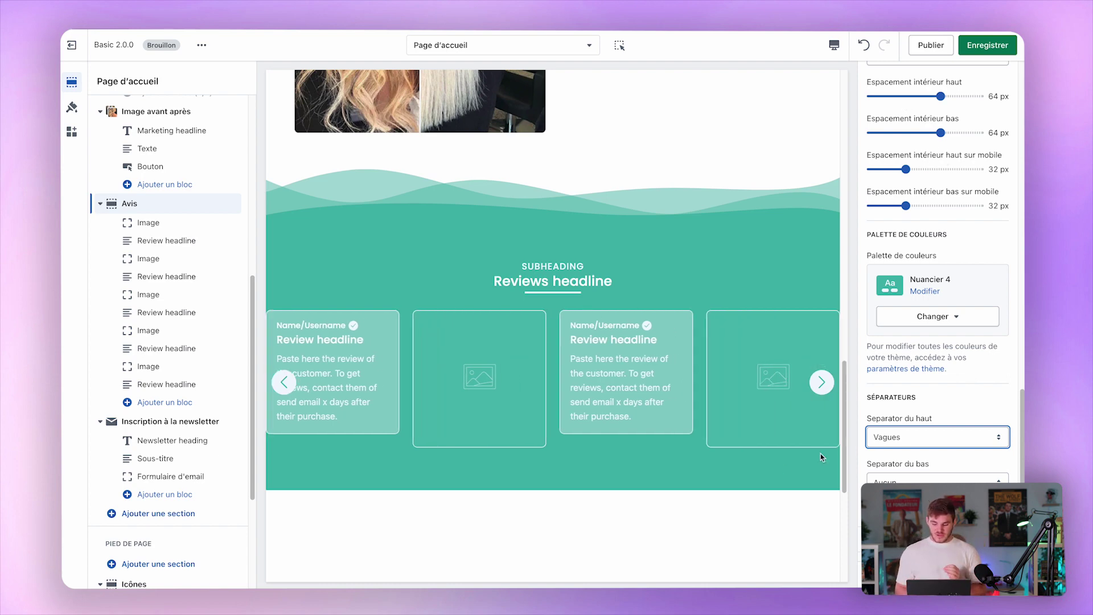
{"action": "left_click", "coordinate": [908, 436]}
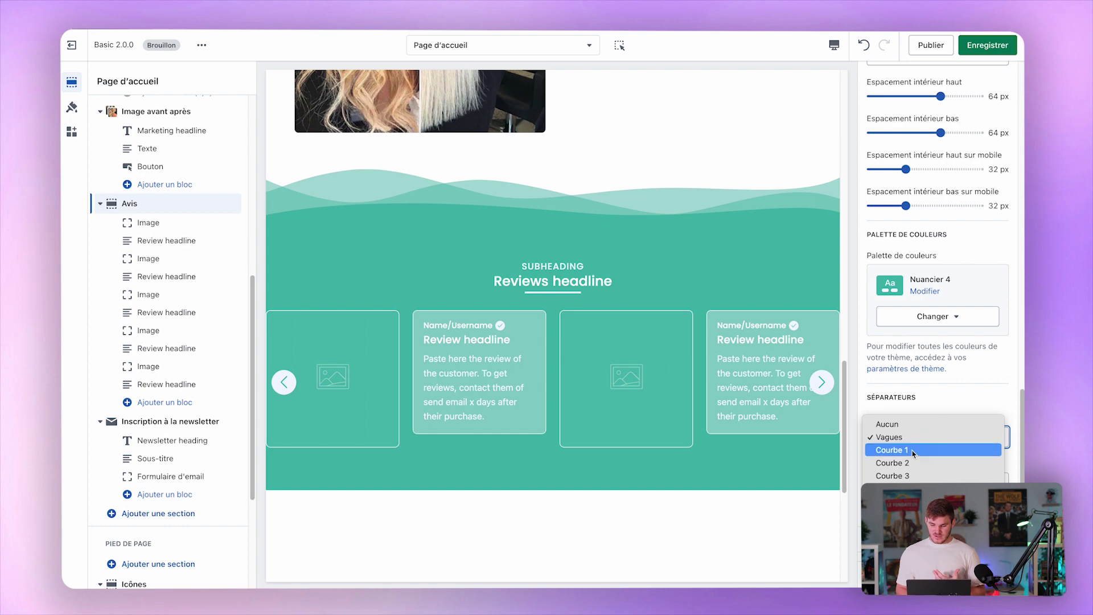
{"action": "left_click", "coordinate": [912, 450]}
{"action": "left_click", "coordinate": [915, 443]}
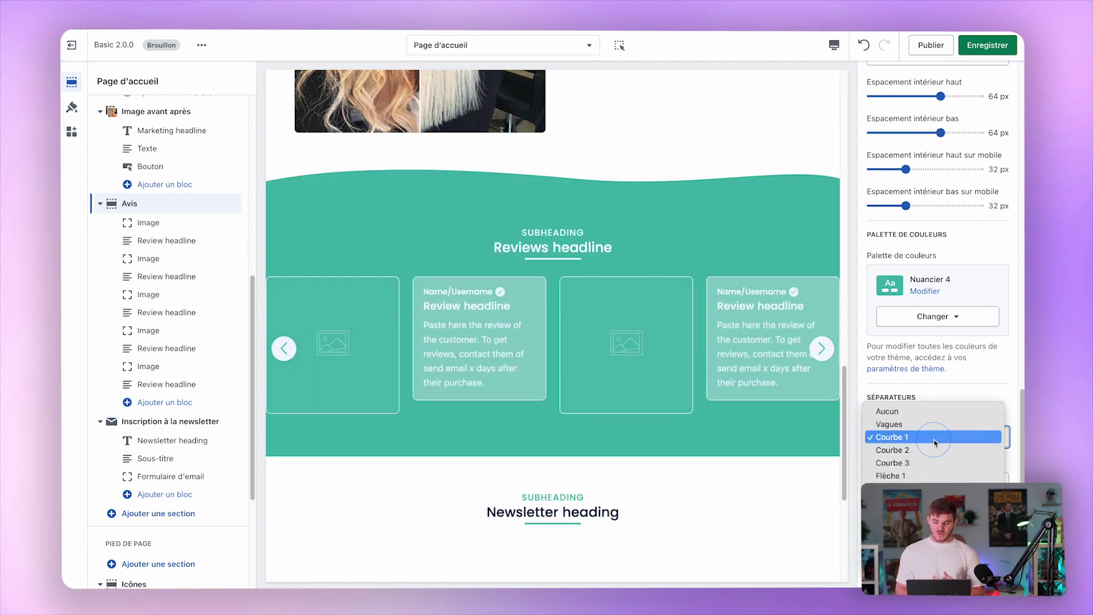
{"action": "left_click", "coordinate": [922, 449]}
{"action": "left_click", "coordinate": [939, 438]}
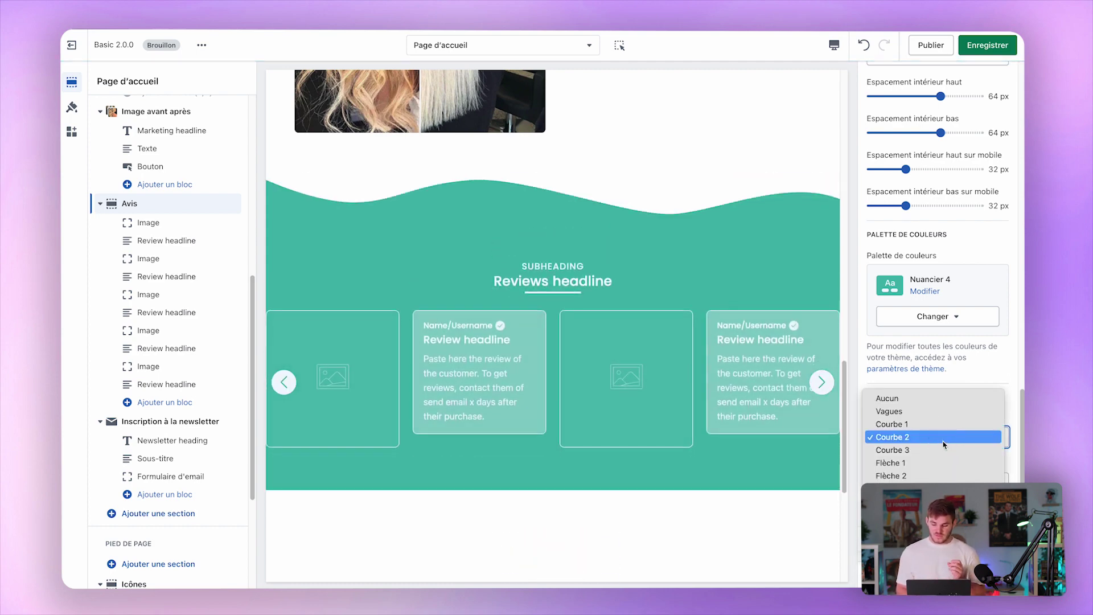
{"action": "left_click", "coordinate": [941, 450]}
{"action": "left_click", "coordinate": [928, 448]}
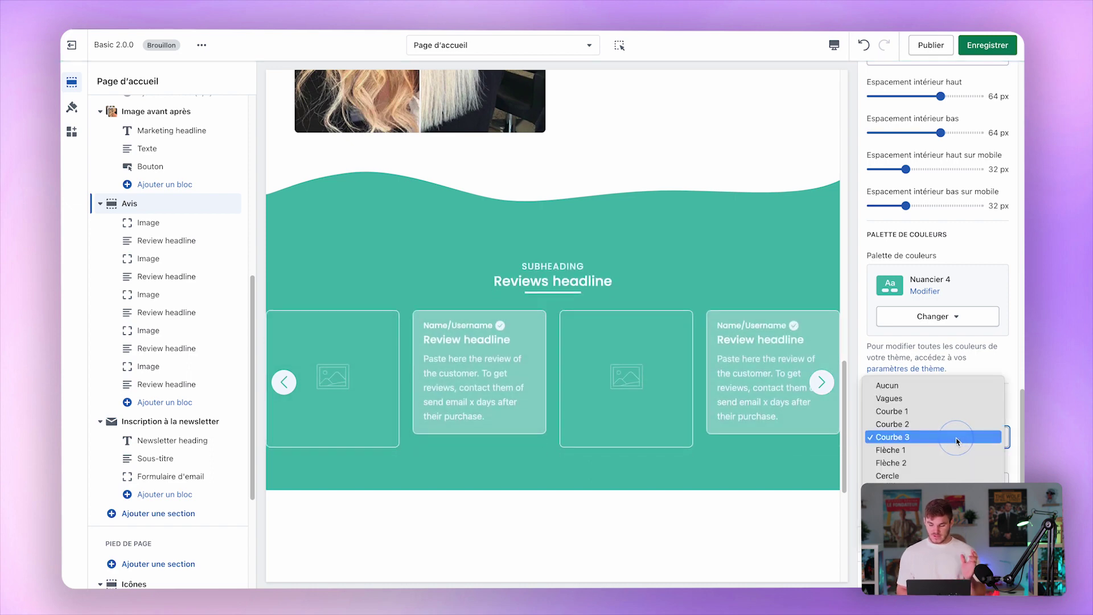
{"action": "left_click", "coordinate": [927, 450]}
{"action": "left_click", "coordinate": [942, 437]}
{"action": "left_click", "coordinate": [942, 450]}
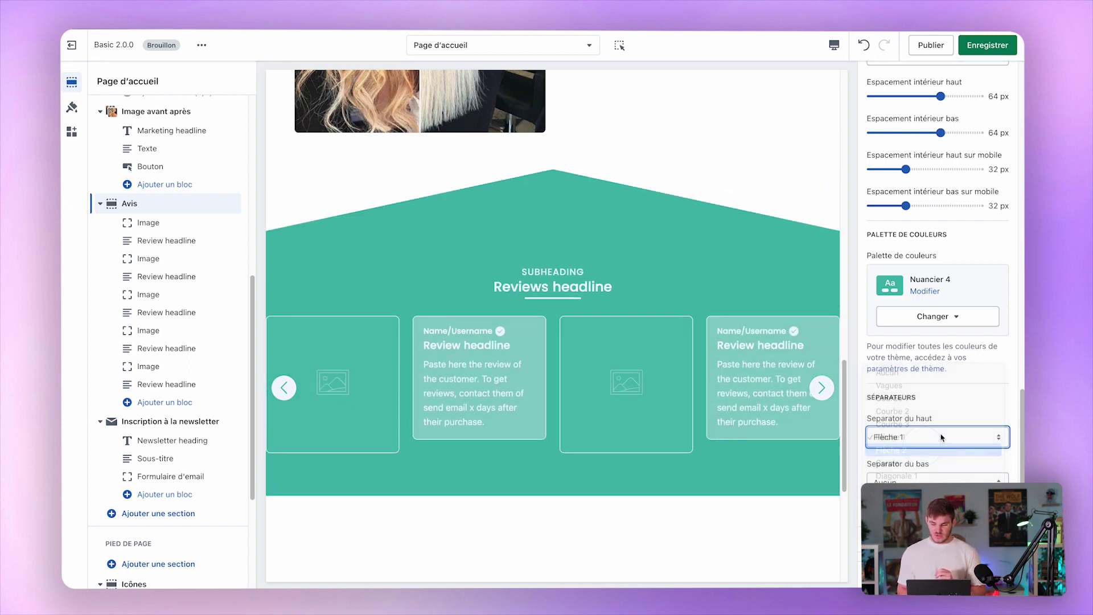
{"action": "left_click", "coordinate": [946, 436]}
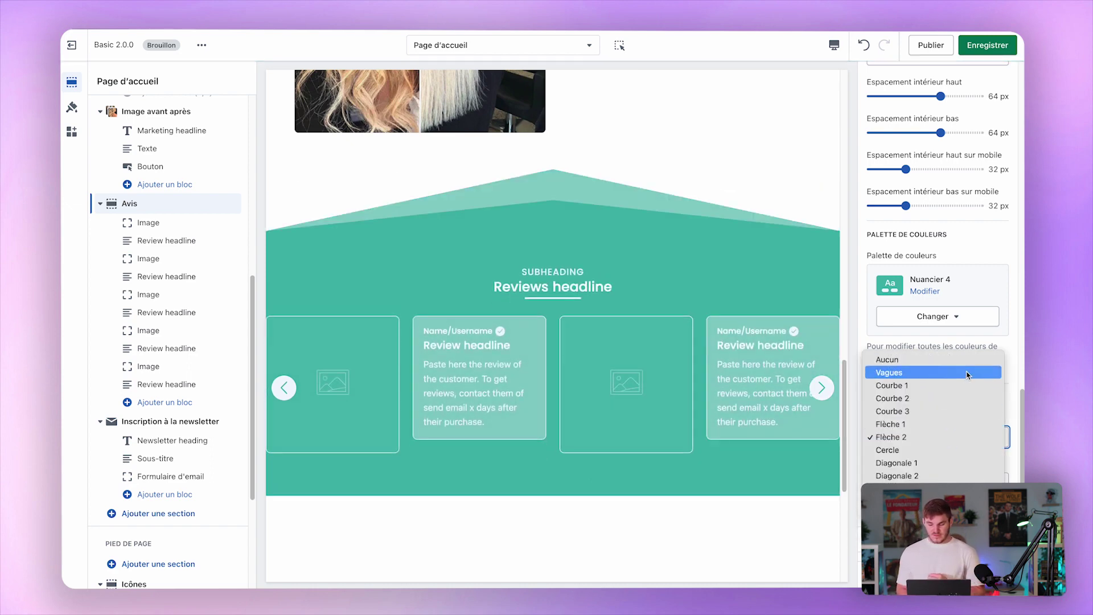
{"action": "left_click", "coordinate": [1011, 355]}
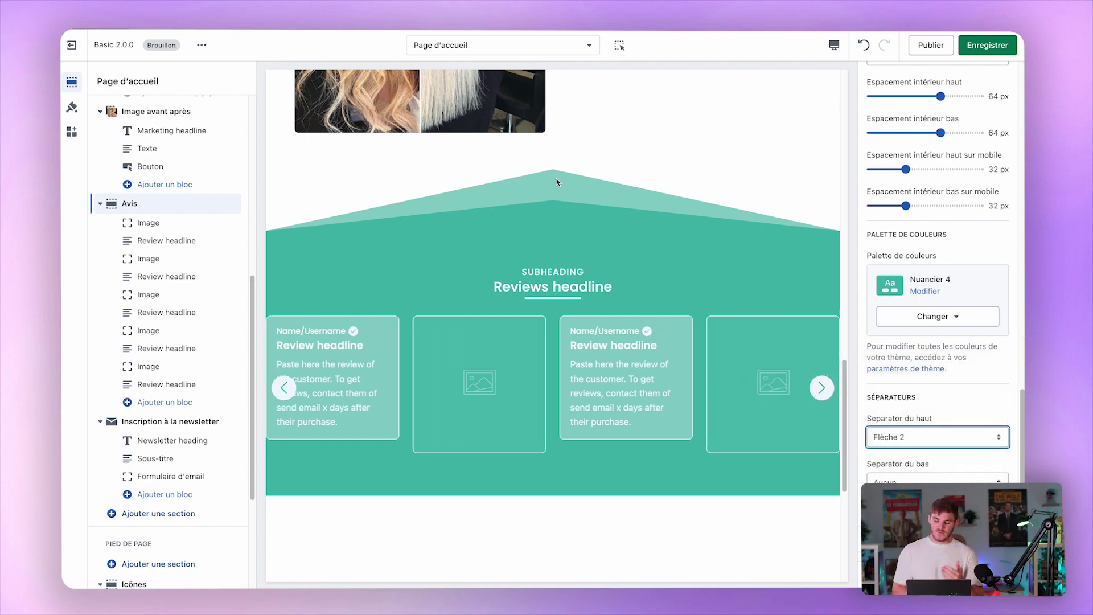
Try Cercle, Diagonale 1–3, Fondu, Ligne and Vagues as the top separator.
{"action": "left_click", "coordinate": [919, 433]}
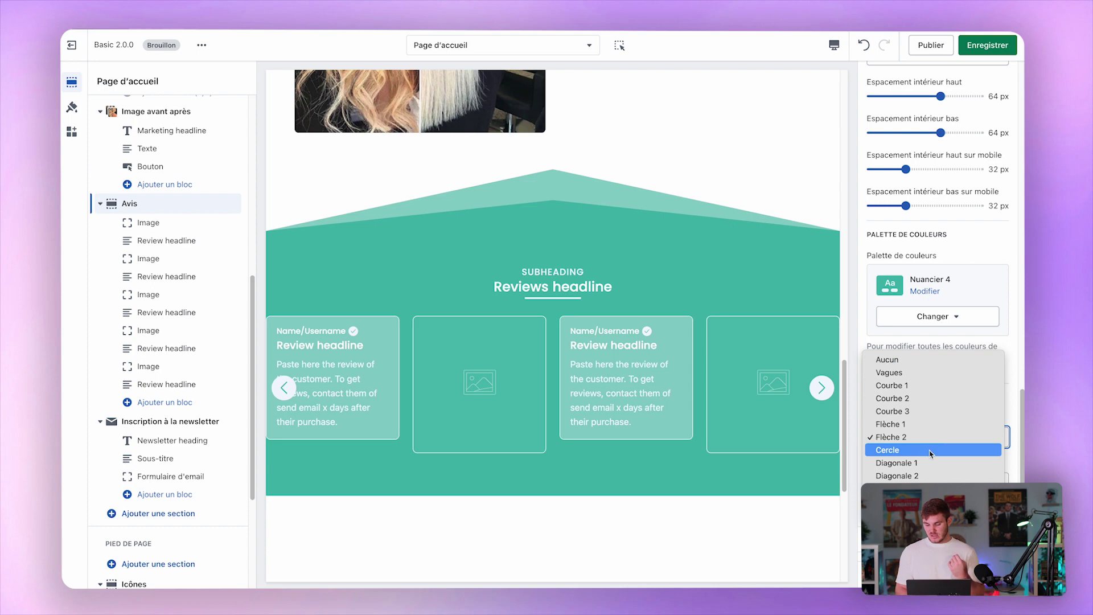
{"action": "left_click", "coordinate": [929, 451]}
{"action": "left_click", "coordinate": [928, 438]}
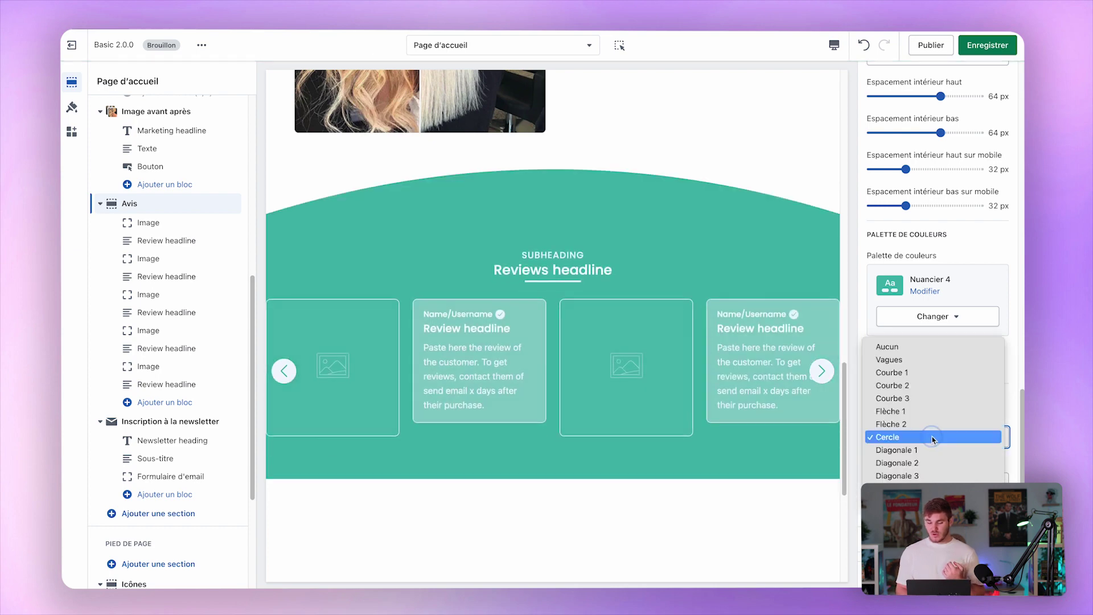
{"action": "left_click", "coordinate": [923, 449]}
{"action": "left_click", "coordinate": [917, 438]}
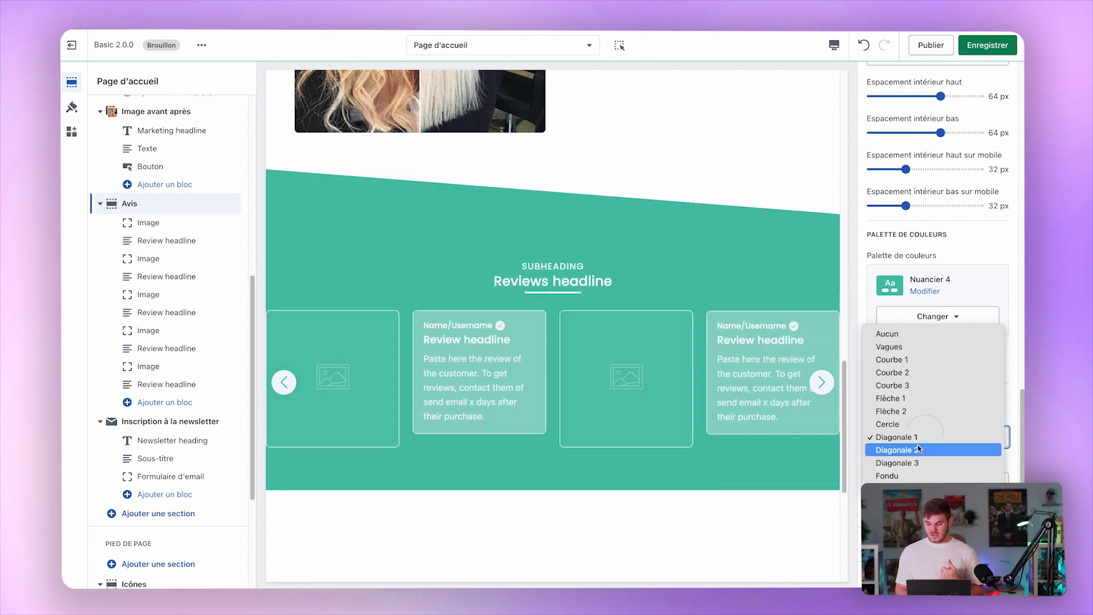
{"action": "left_click", "coordinate": [917, 449]}
{"action": "left_click", "coordinate": [921, 439]}
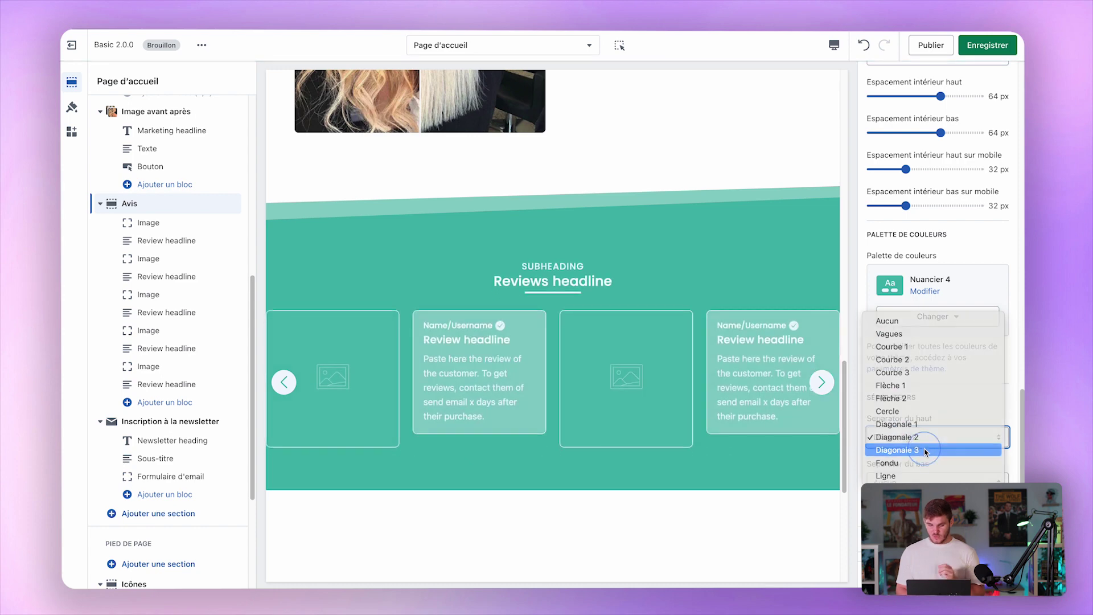
{"action": "left_click", "coordinate": [924, 449]}
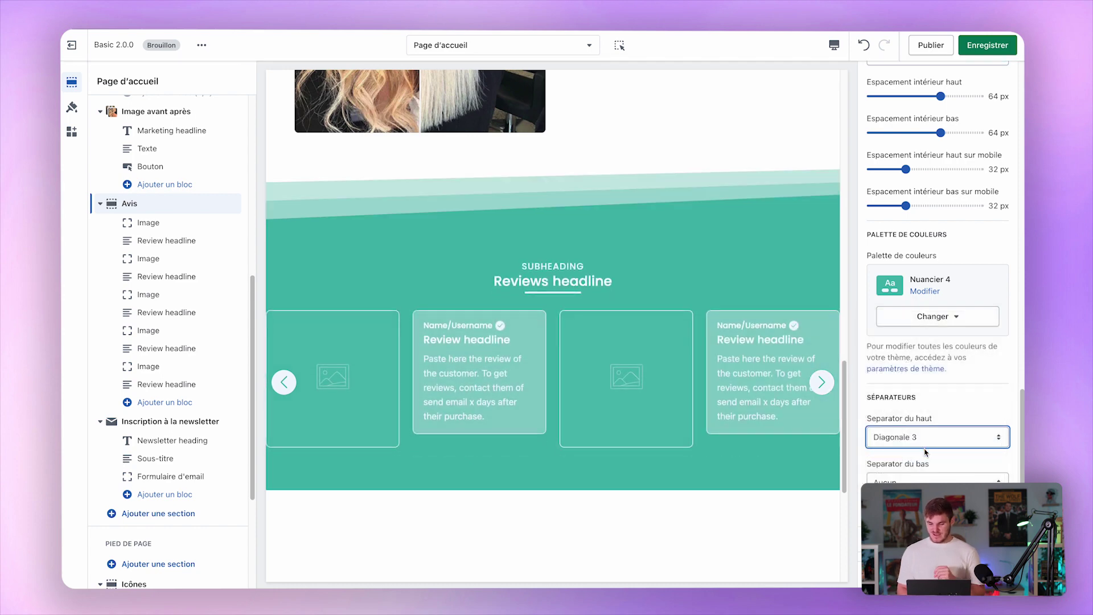
{"action": "left_click", "coordinate": [924, 450]}
{"action": "left_click", "coordinate": [928, 450]}
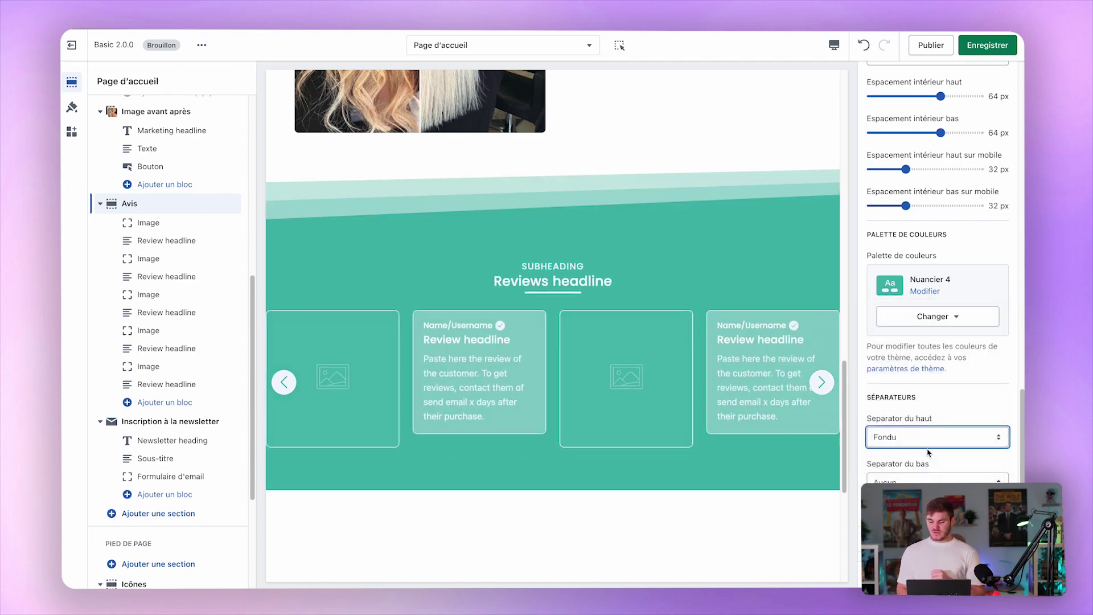
{"action": "left_click", "coordinate": [927, 451]}
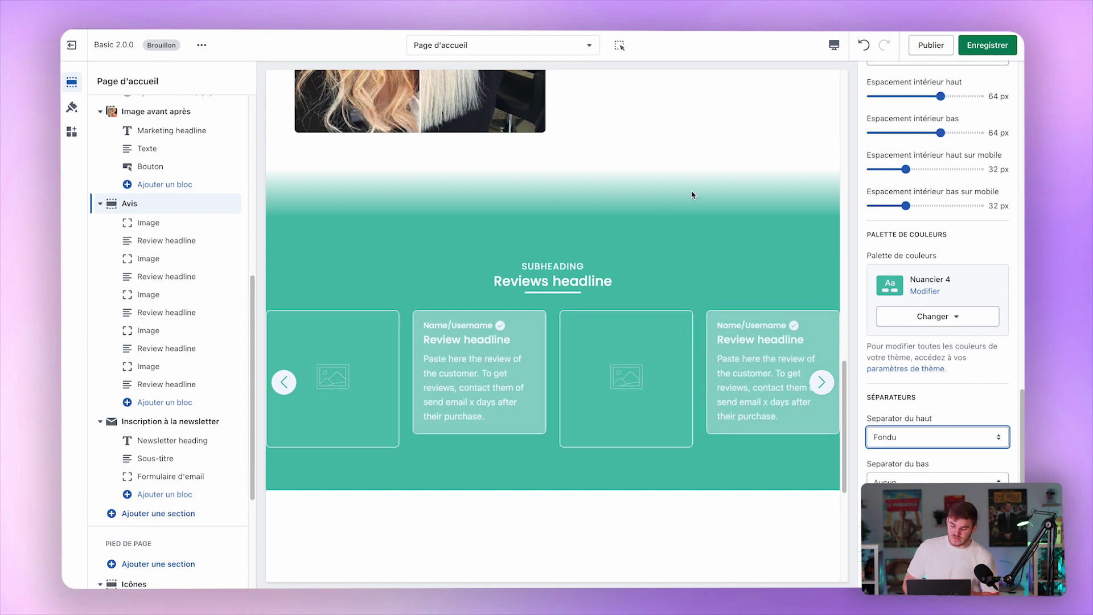
{"action": "left_click", "coordinate": [893, 437]}
{"action": "left_click", "coordinate": [894, 450]}
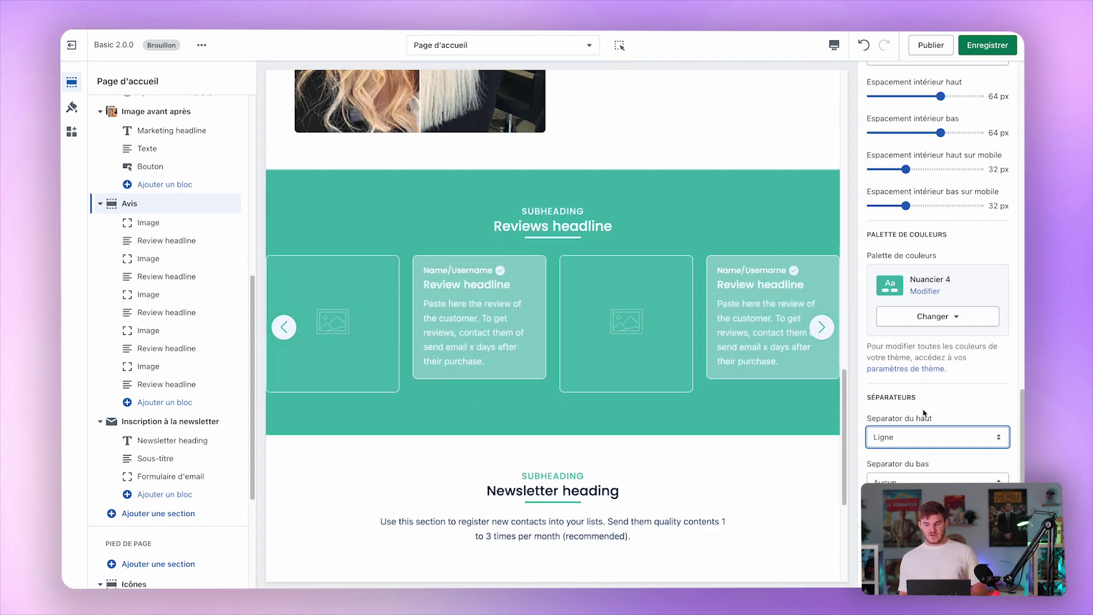
{"action": "left_click", "coordinate": [909, 441]}
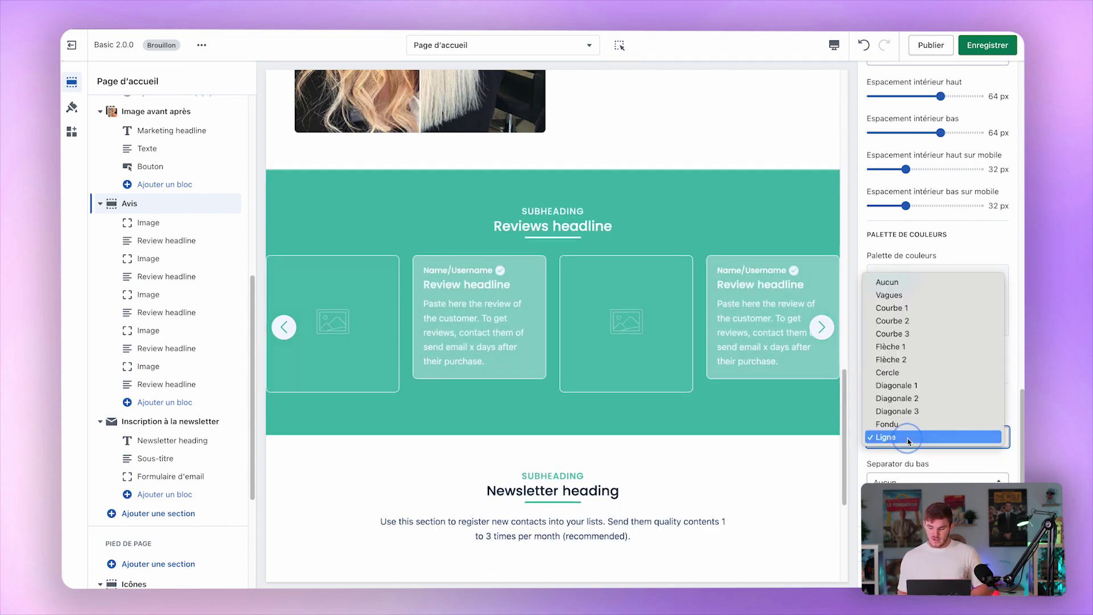
{"action": "left_click", "coordinate": [914, 300]}
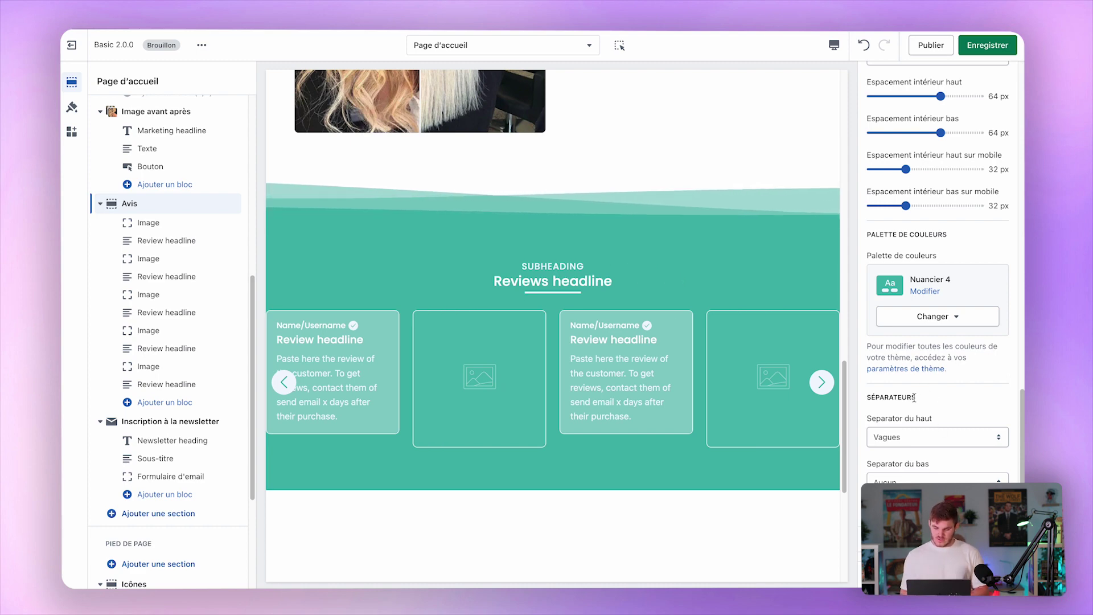
Try Courbe 3 and Vagues on the bottom edge, then set both separators to Aucun.
{"action": "left_click", "coordinate": [937, 483]}
{"action": "left_click", "coordinate": [936, 534]}
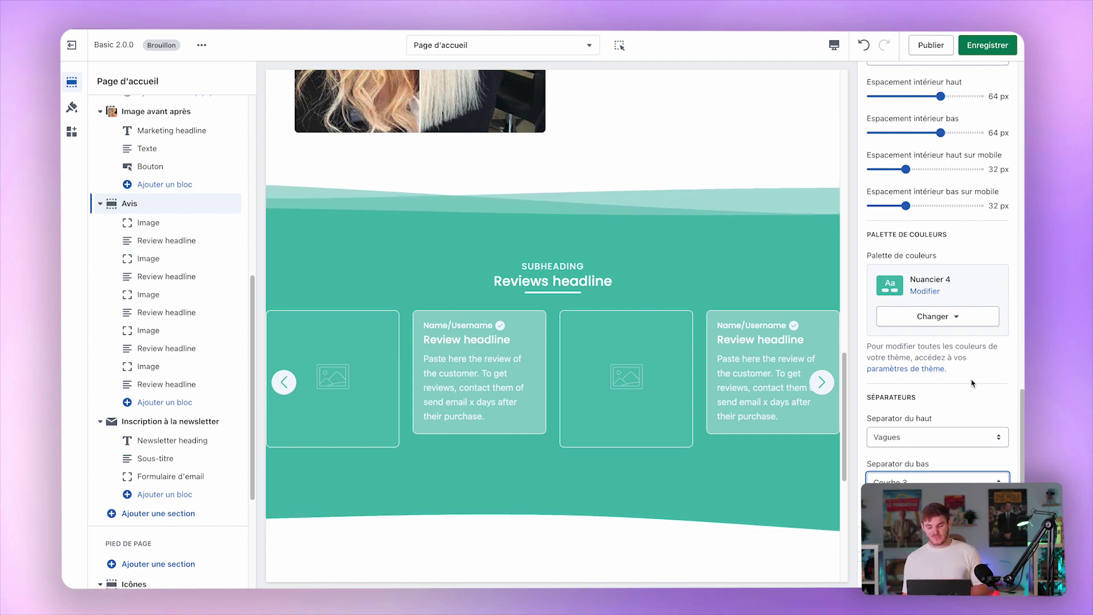
{"action": "left_click", "coordinate": [918, 478]}
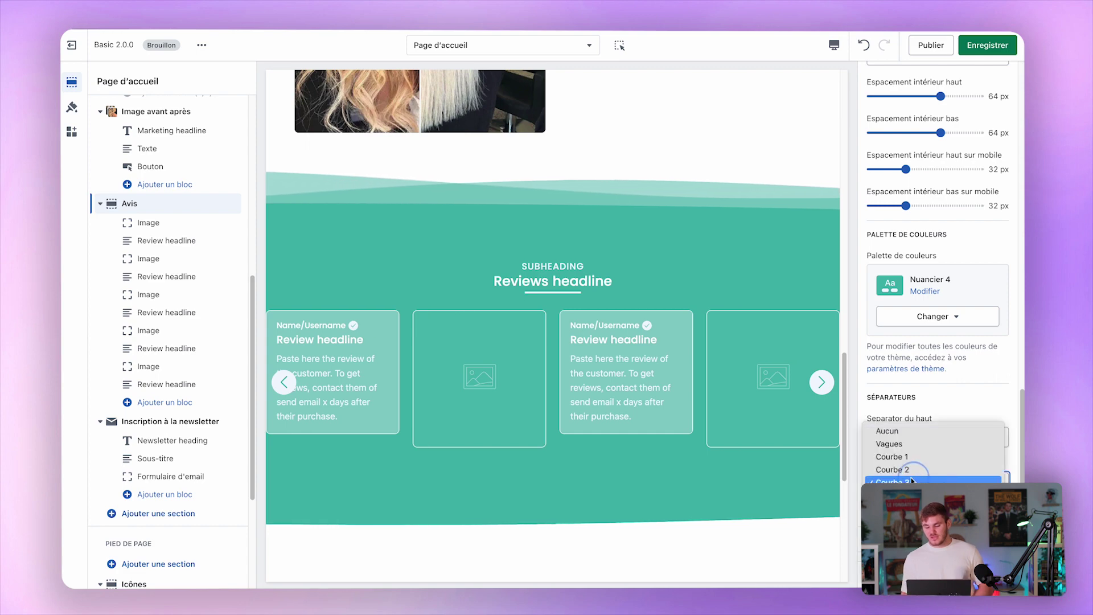
{"action": "left_click", "coordinate": [951, 443]}
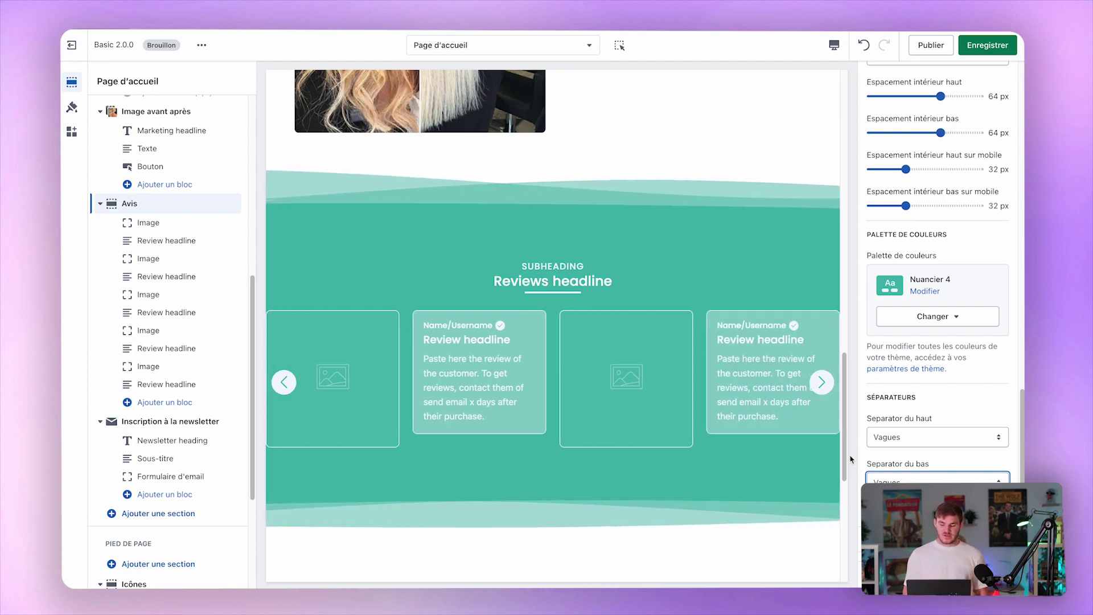
{"action": "left_click", "coordinate": [934, 480]}
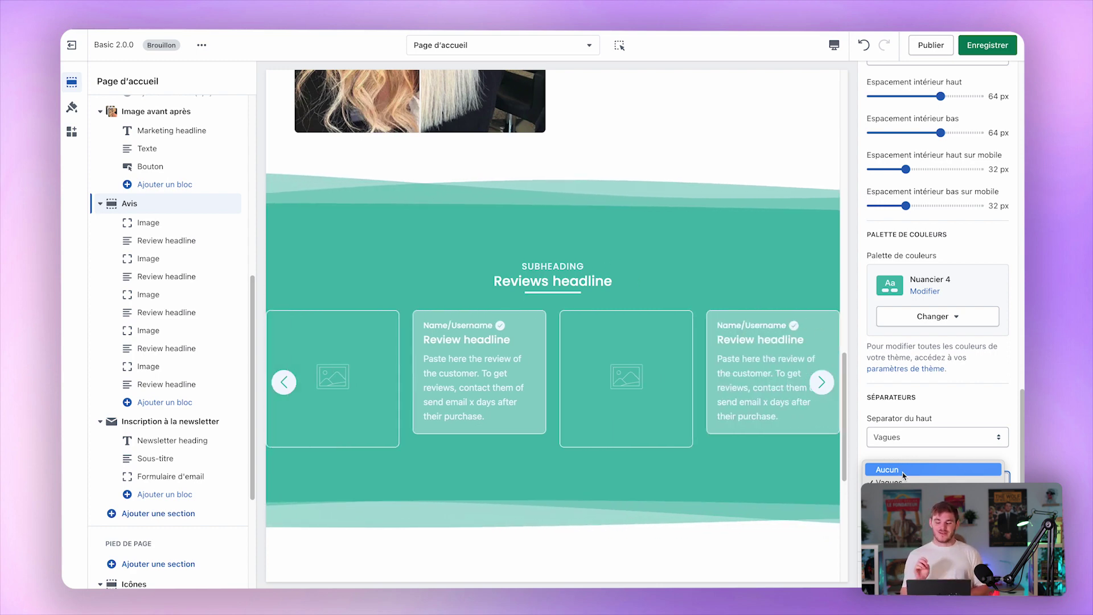
{"action": "left_click", "coordinate": [904, 470]}
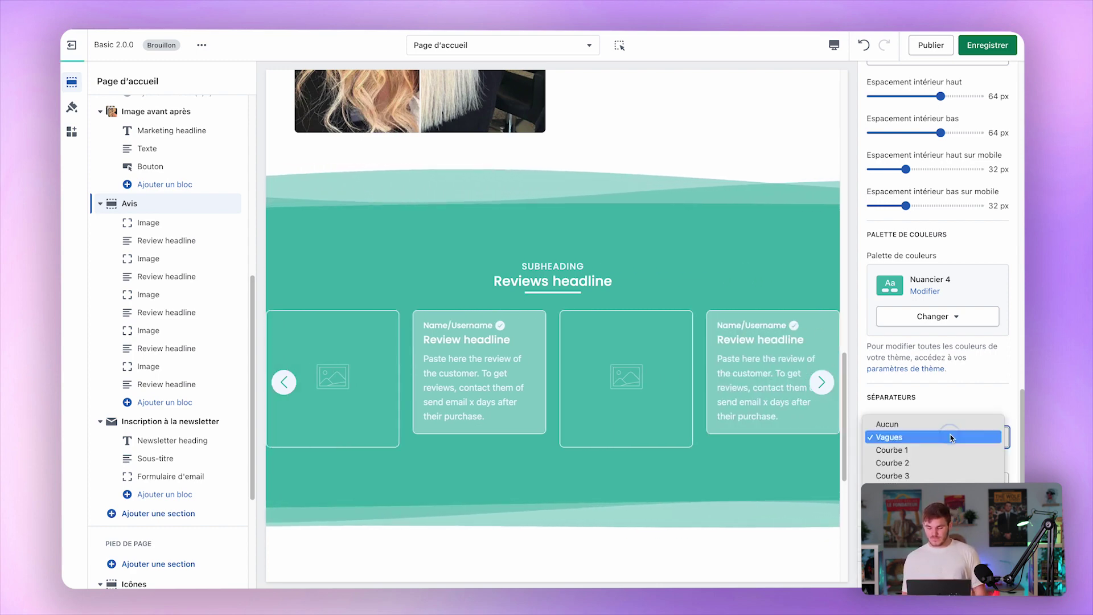
{"action": "left_click", "coordinate": [922, 437]}
{"action": "left_click", "coordinate": [890, 420]}
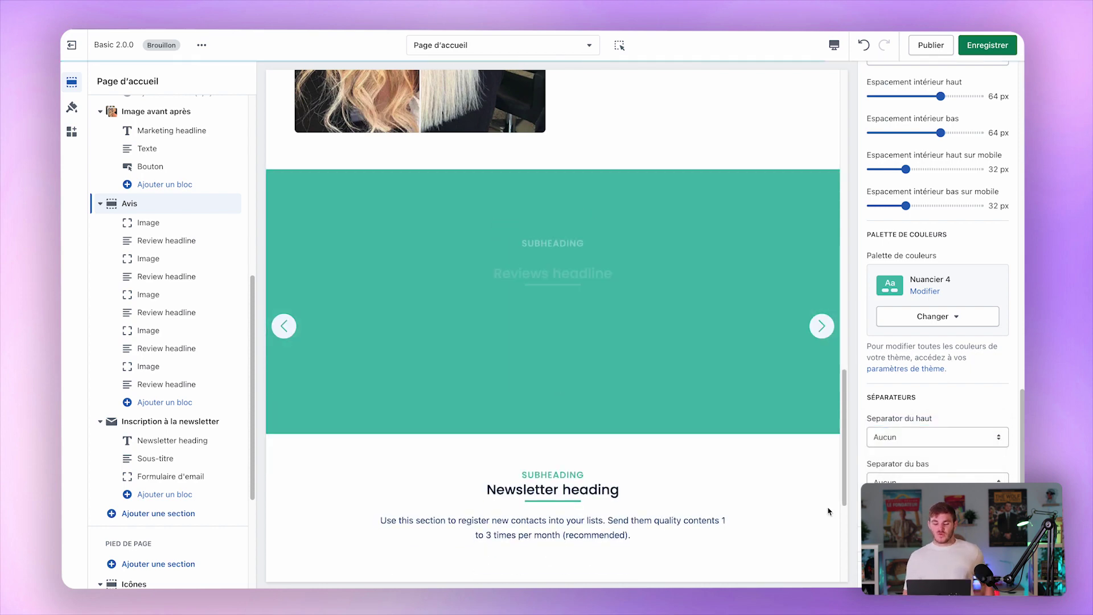
{"action": "scroll", "coordinate": [671, 420], "scroll_direction": "up", "scroll_amount": 20}
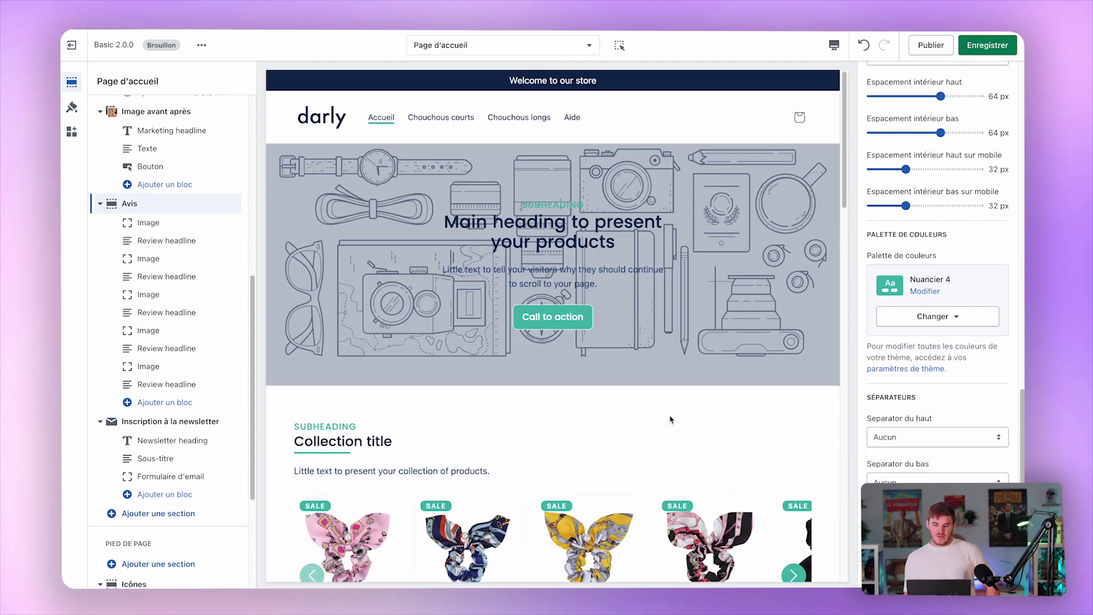
Open the Chouchous courts collection page and show its Bannière de collection settings.
{"action": "left_click", "coordinate": [451, 126]}
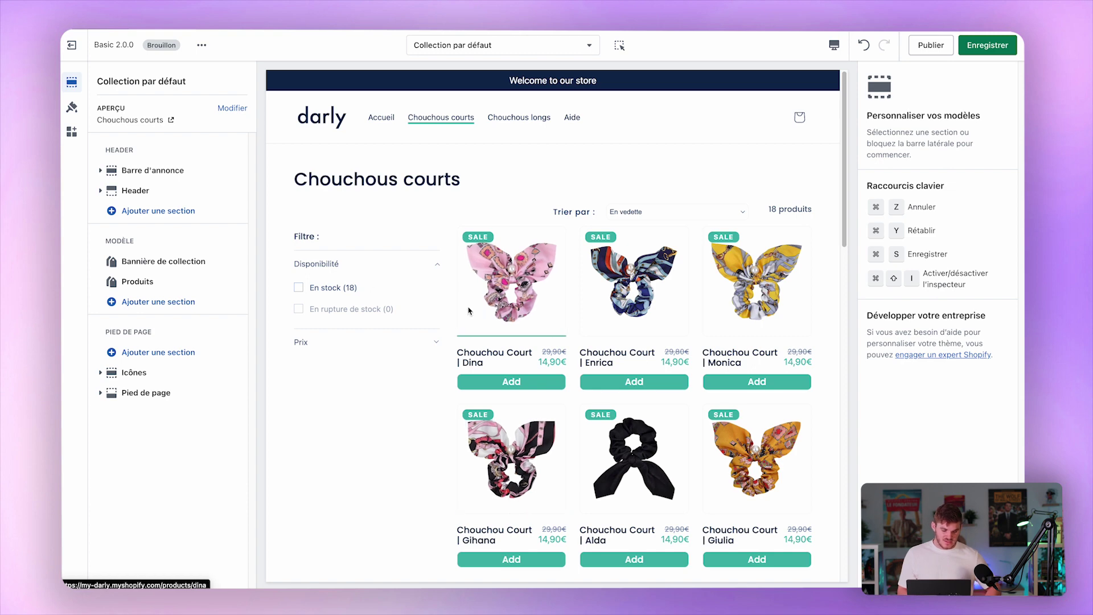
{"action": "left_click", "coordinate": [182, 263]}
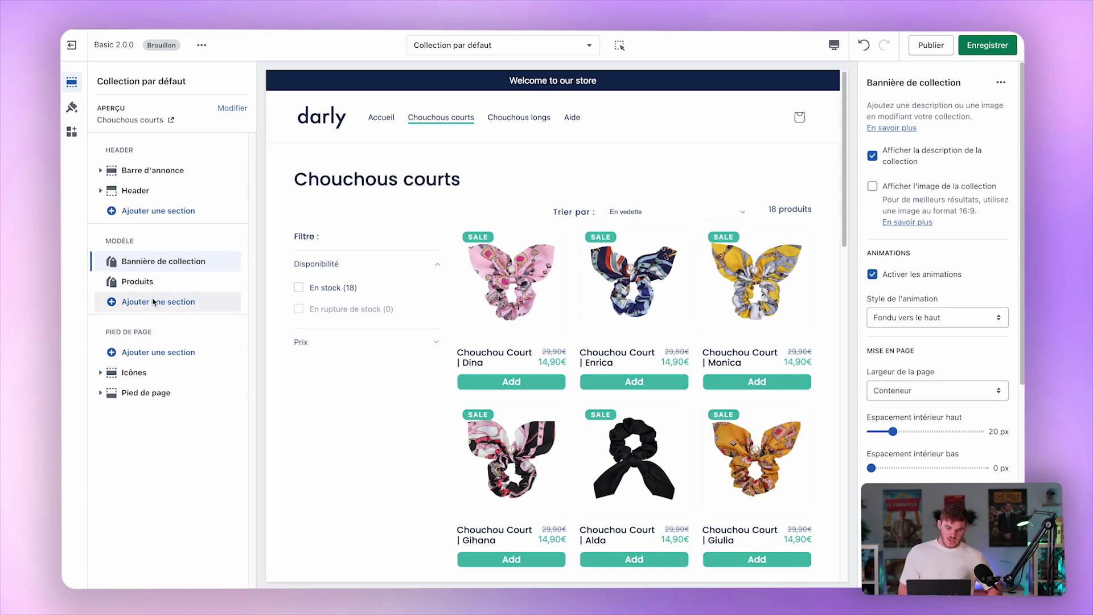
In the Produits settings, try Portrait image ratio, then return to Adapter à l'image.
{"action": "left_click", "coordinate": [138, 281]}
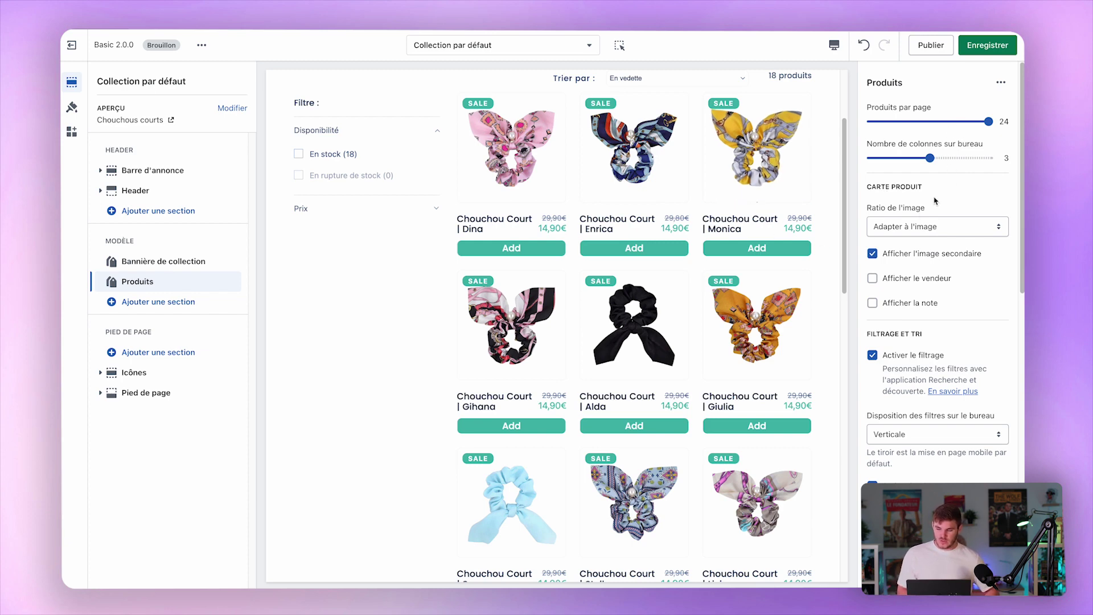
{"action": "left_click", "coordinate": [894, 231]}
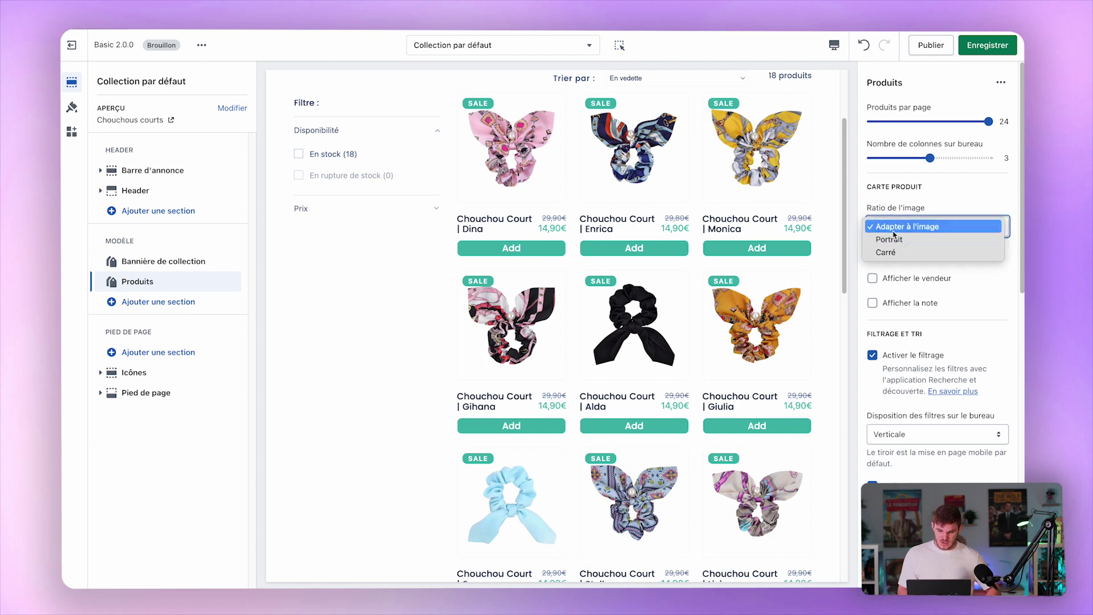
{"action": "left_click", "coordinate": [892, 238]}
{"action": "left_click", "coordinate": [911, 228]}
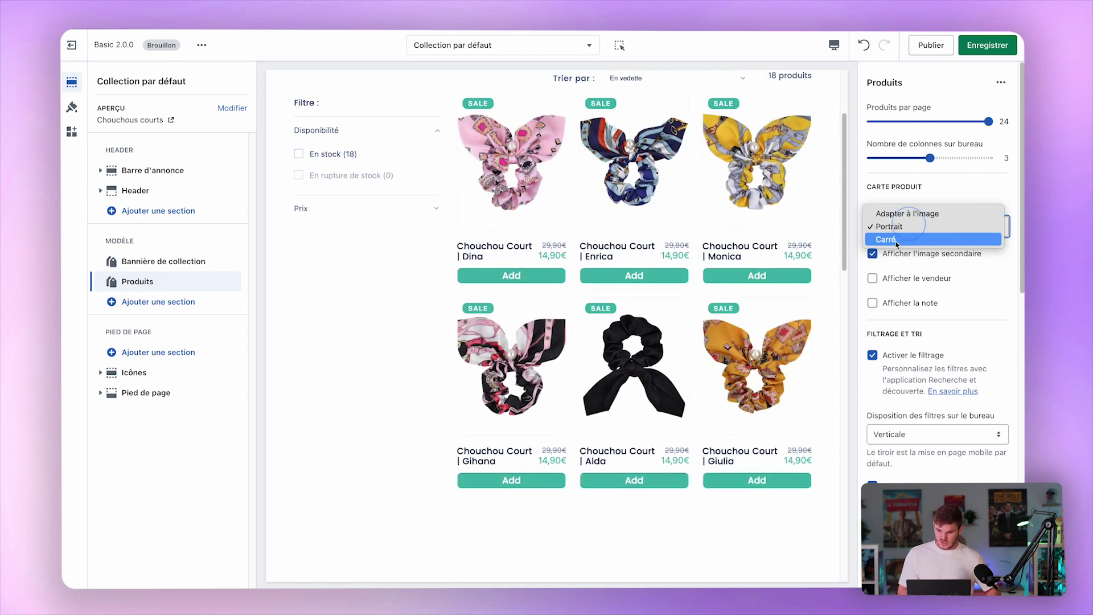
{"action": "left_click", "coordinate": [917, 215]}
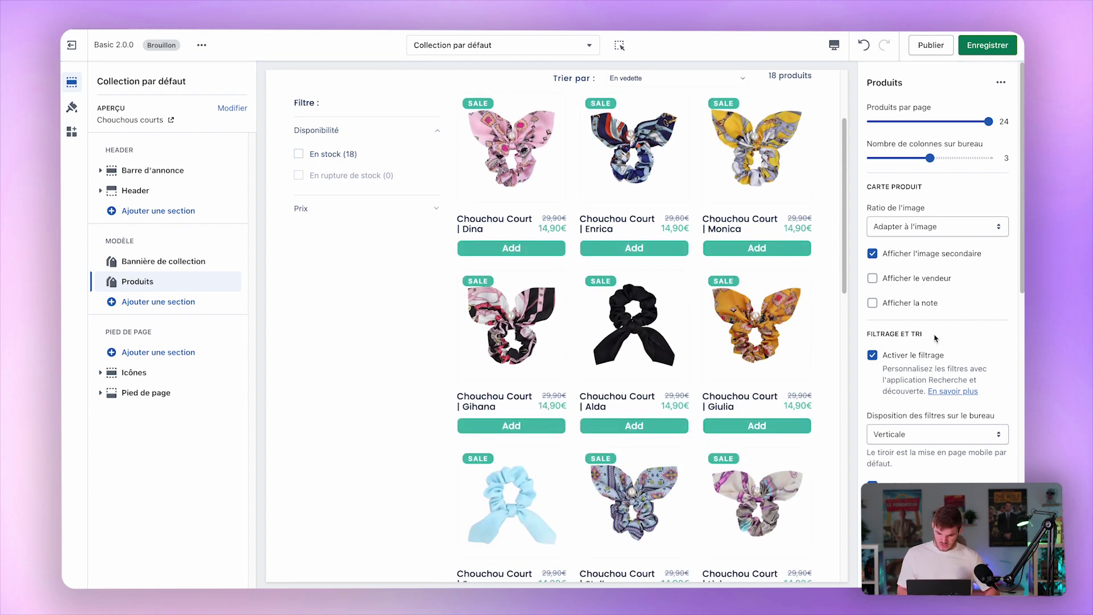
{"action": "scroll", "coordinate": [934, 338], "scroll_direction": "down", "scroll_amount": 3}
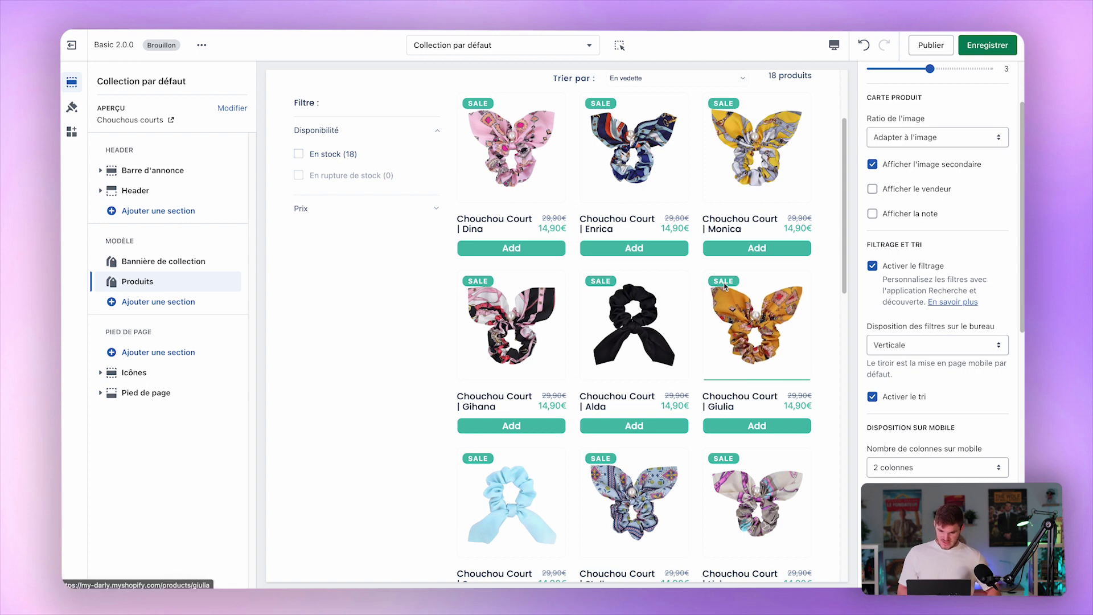
{"action": "scroll", "coordinate": [724, 286], "scroll_direction": "up", "scroll_amount": 3}
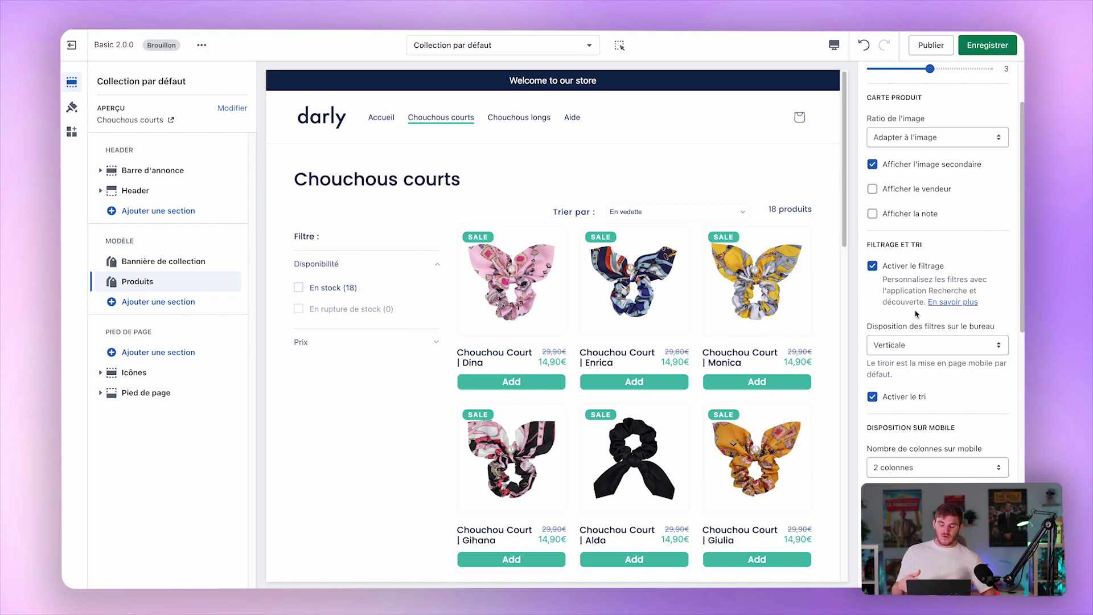
Test the Tiroir filter drawer on desktop, then set the filter layout back to Horizontal.
{"action": "left_click", "coordinate": [905, 346]}
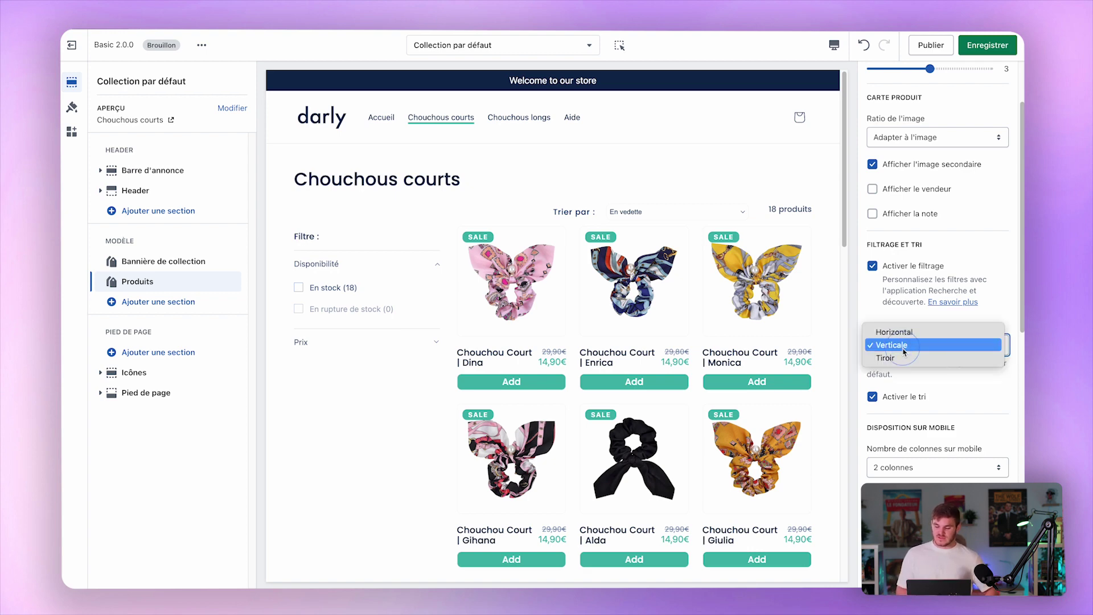
{"action": "left_click", "coordinate": [940, 333]}
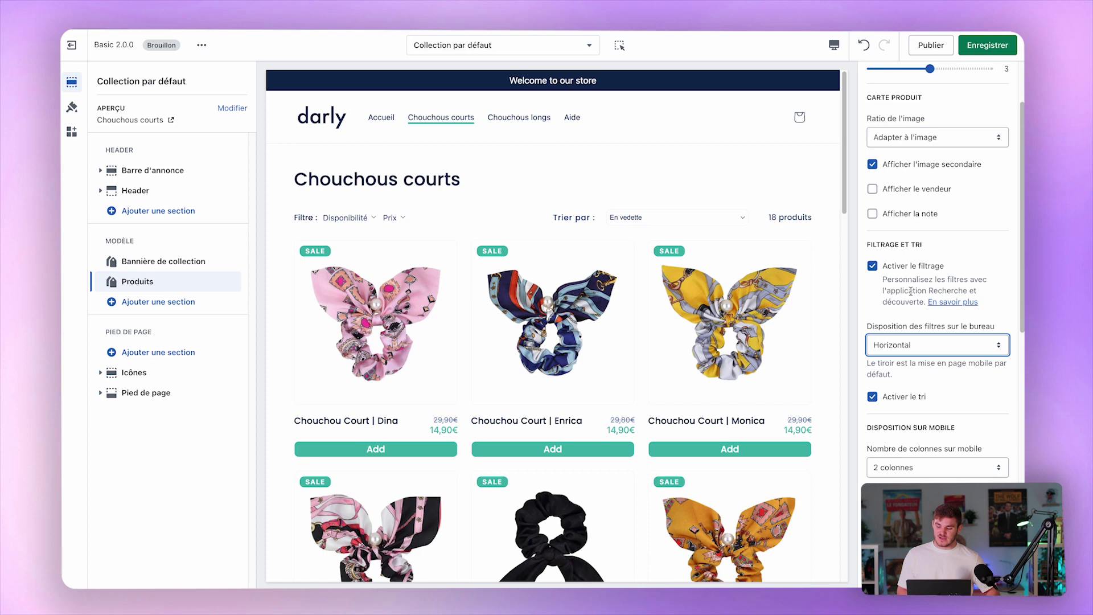
{"action": "left_click", "coordinate": [907, 343]}
{"action": "left_click", "coordinate": [888, 370]}
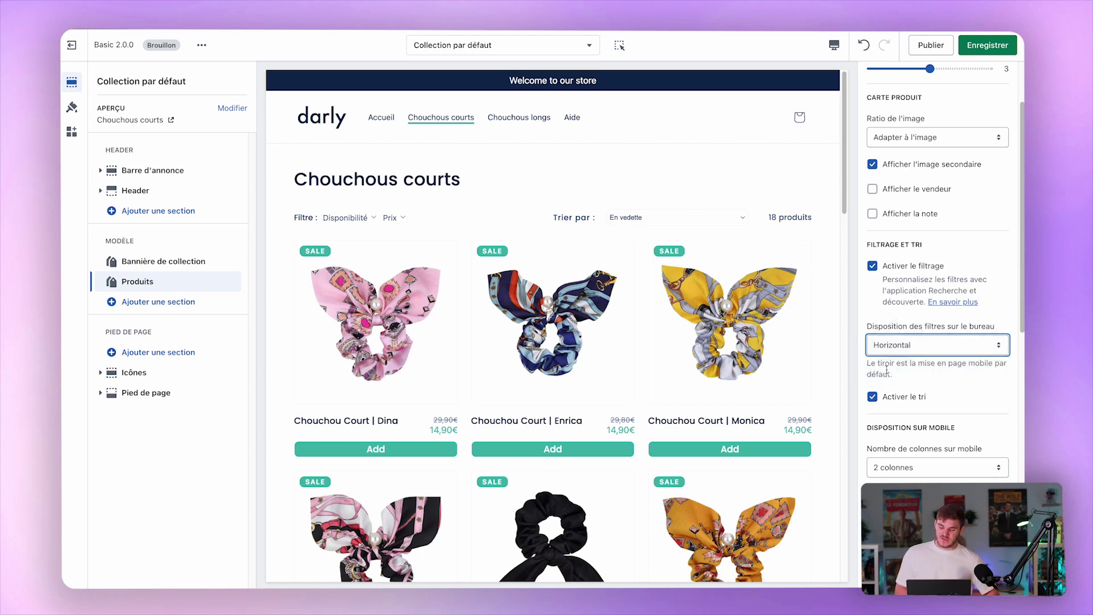
{"action": "left_click", "coordinate": [320, 222]}
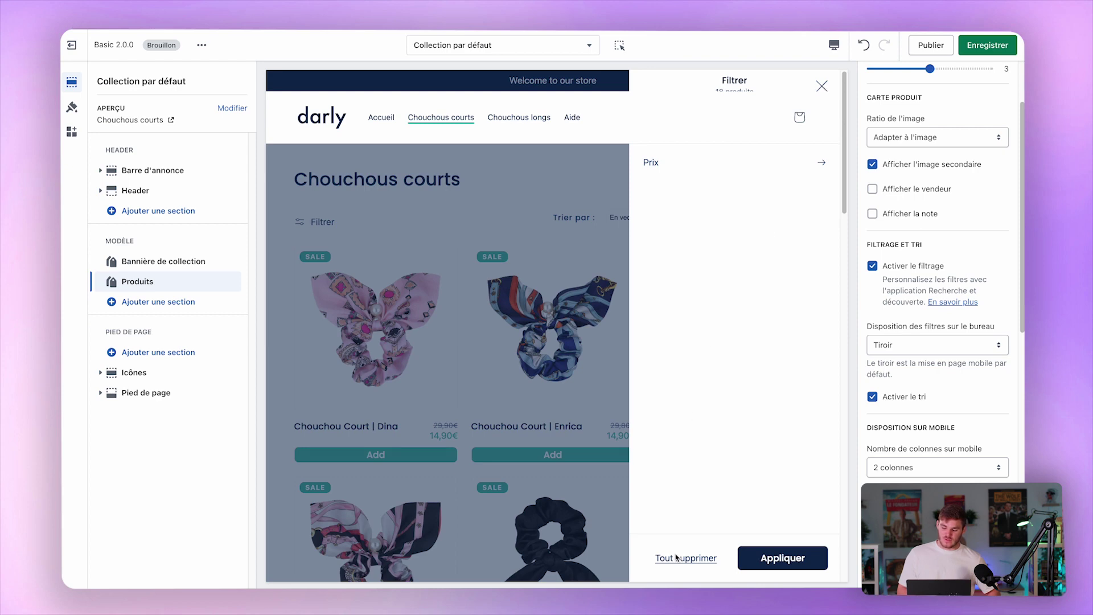
{"action": "left_click", "coordinate": [780, 558]}
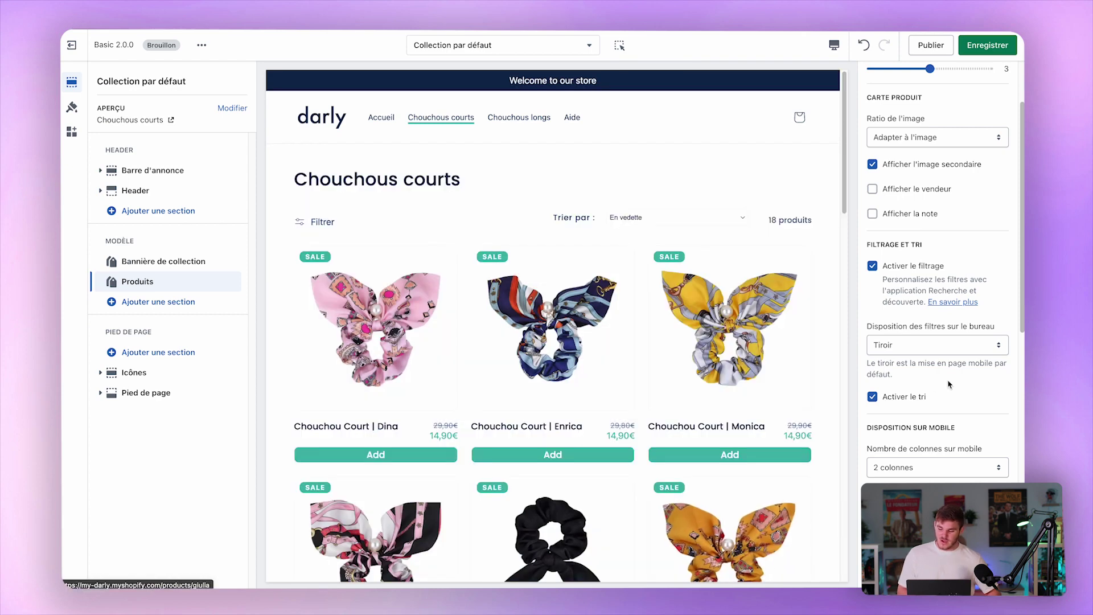
{"action": "left_click", "coordinate": [954, 346]}
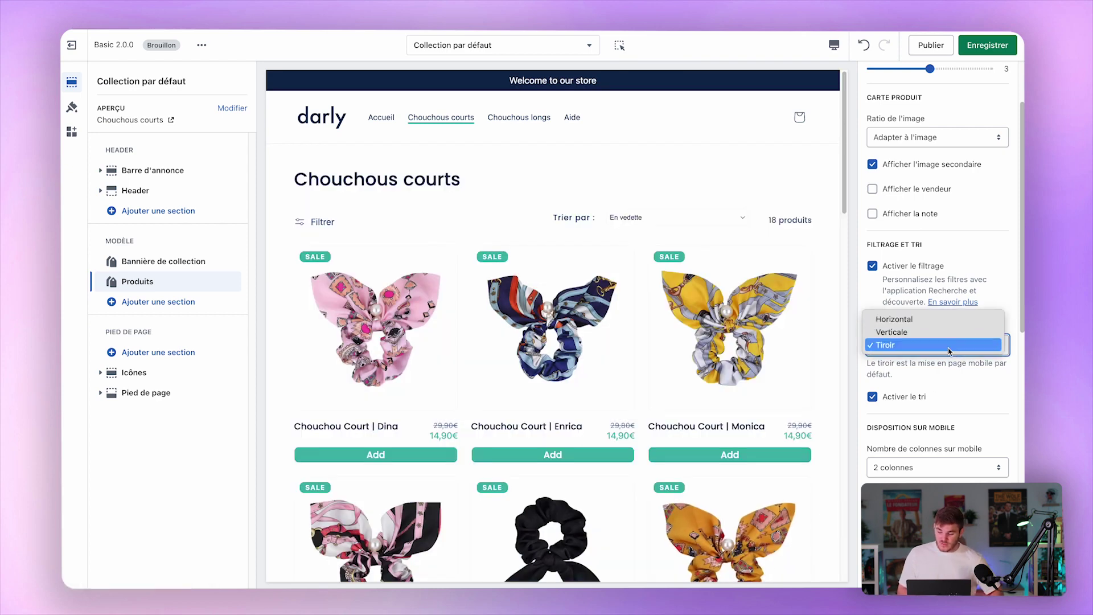
{"action": "left_click", "coordinate": [959, 318]}
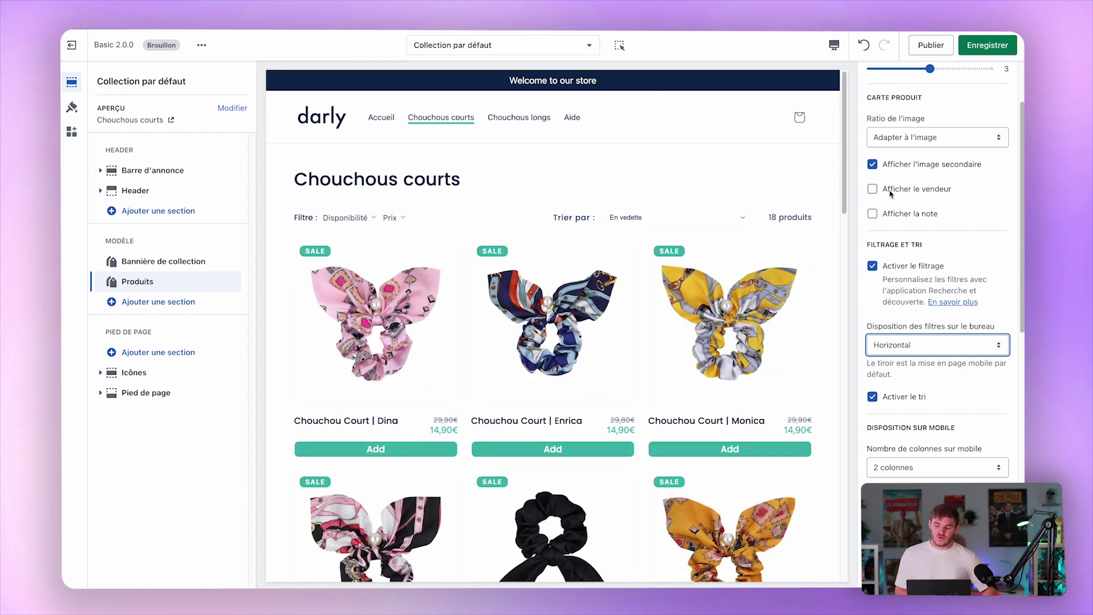
Check the collection page in Mobile preview, then return to Ordinateur.
{"action": "left_click", "coordinate": [834, 45]}
{"action": "left_click", "coordinate": [878, 70]}
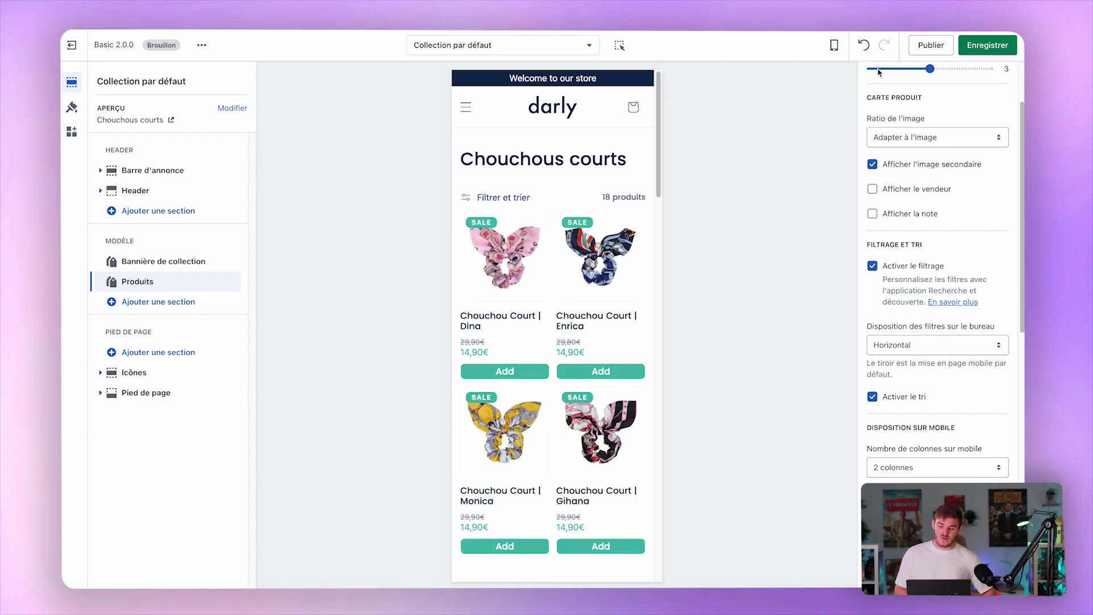
{"action": "left_click", "coordinate": [834, 45]}
{"action": "left_click", "coordinate": [879, 99]}
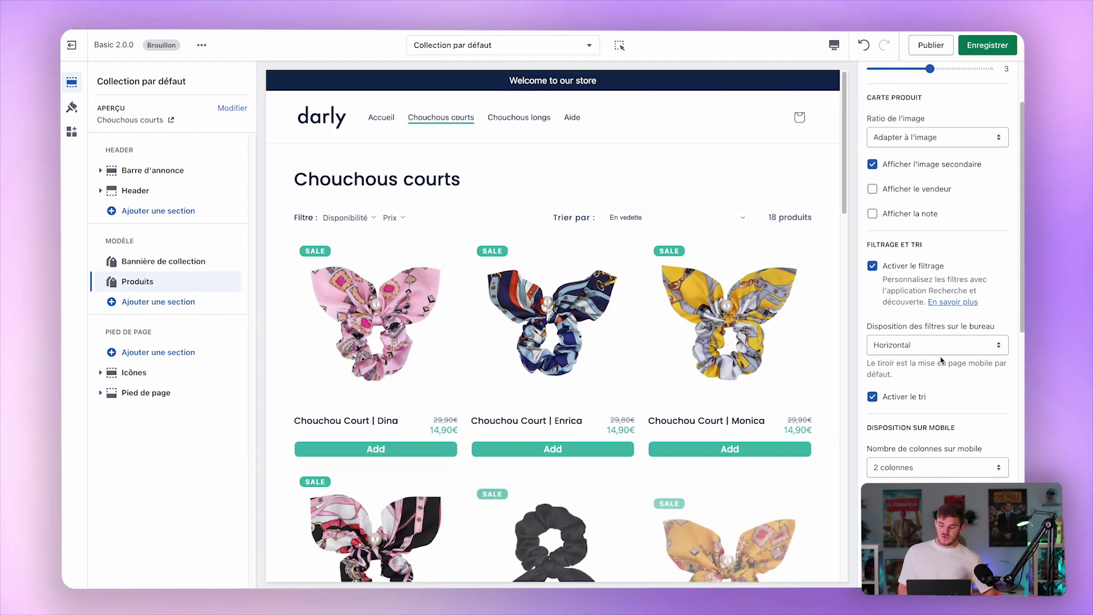
{"action": "scroll", "coordinate": [882, 273], "scroll_direction": "down", "scroll_amount": 4}
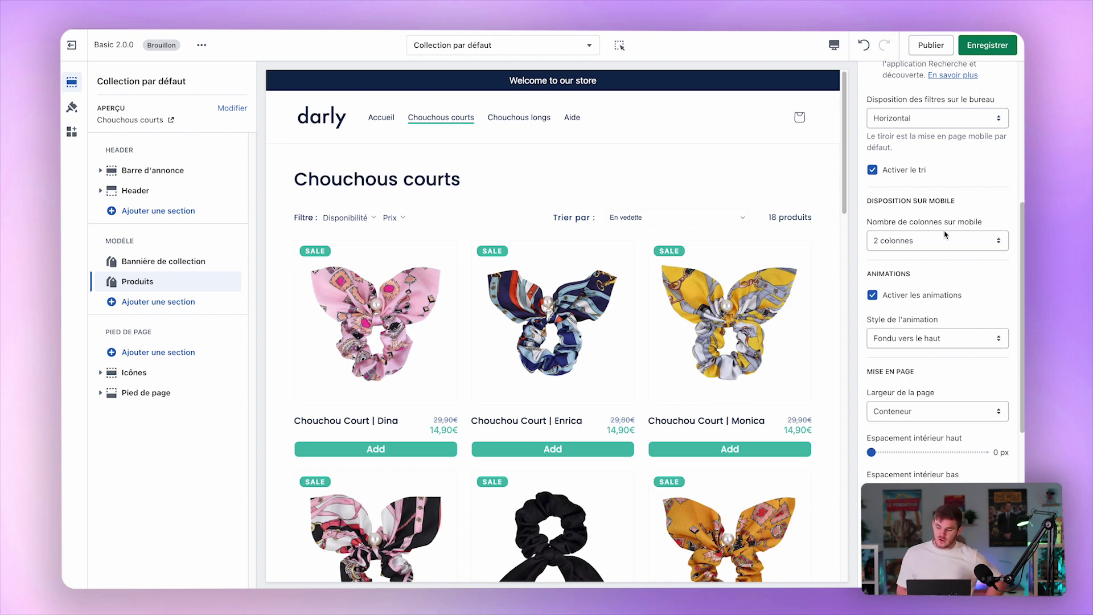
Apply the Nuancier 2 colour palette, then undo it with Ctrl+Z.
{"action": "scroll", "coordinate": [930, 325], "scroll_direction": "down", "scroll_amount": 6}
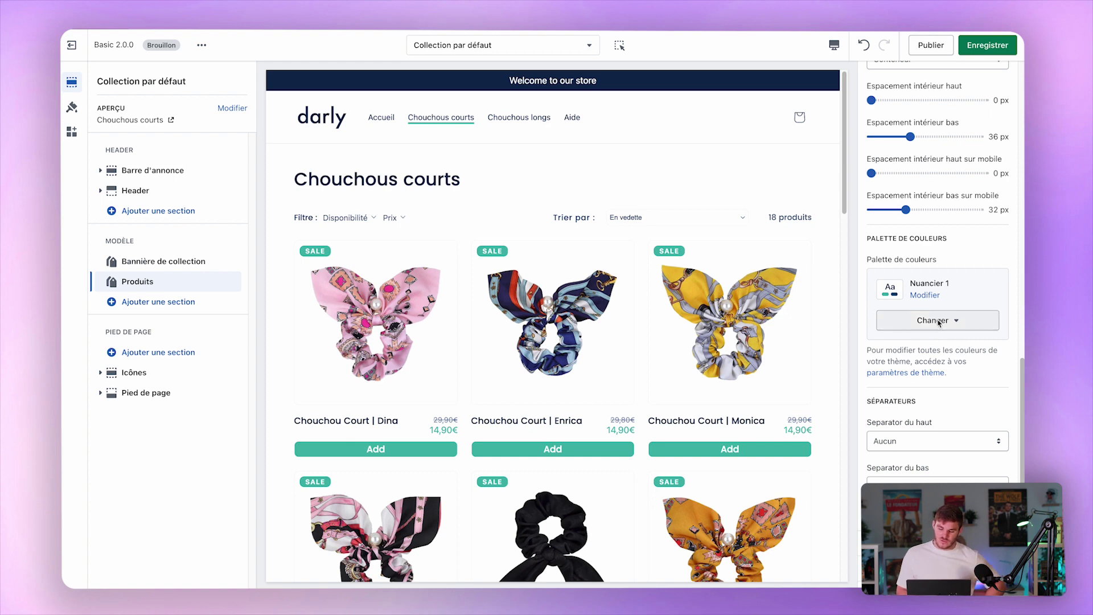
{"action": "left_click", "coordinate": [930, 314]}
{"action": "left_click", "coordinate": [914, 385]}
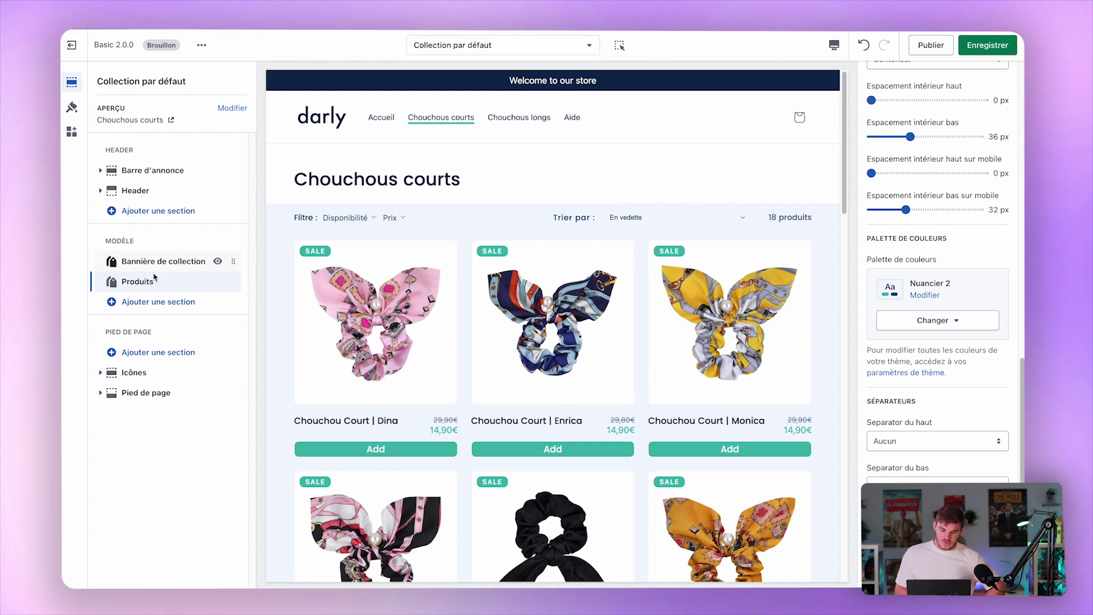
{"action": "key", "text": "ctrl+z"}
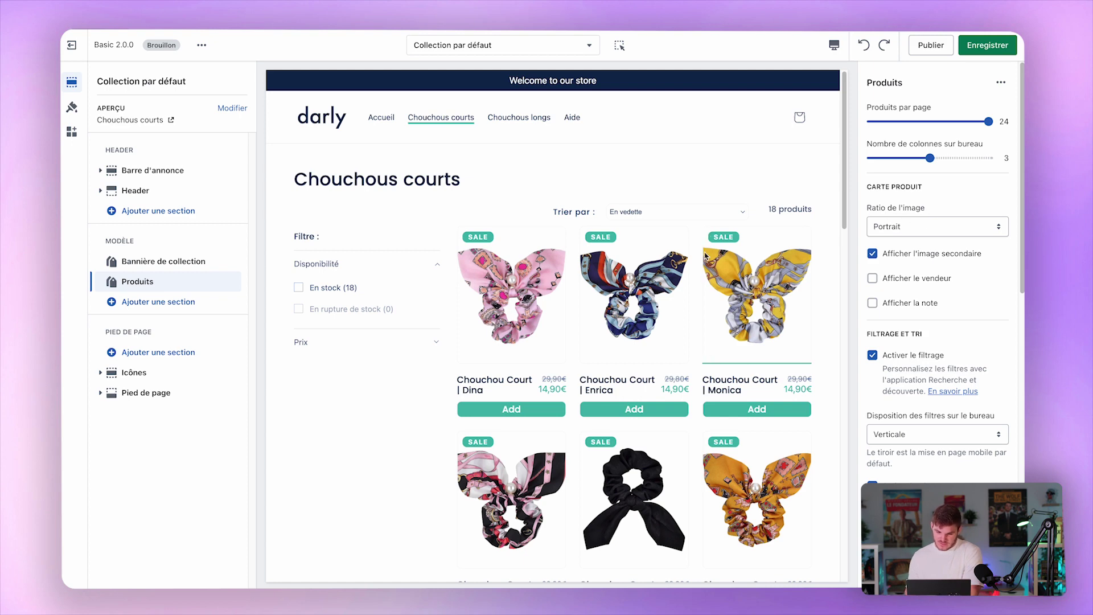
Set image ratio to Adapter à l'image, save the collection template, and open the first product.
{"action": "left_click", "coordinate": [946, 231]}
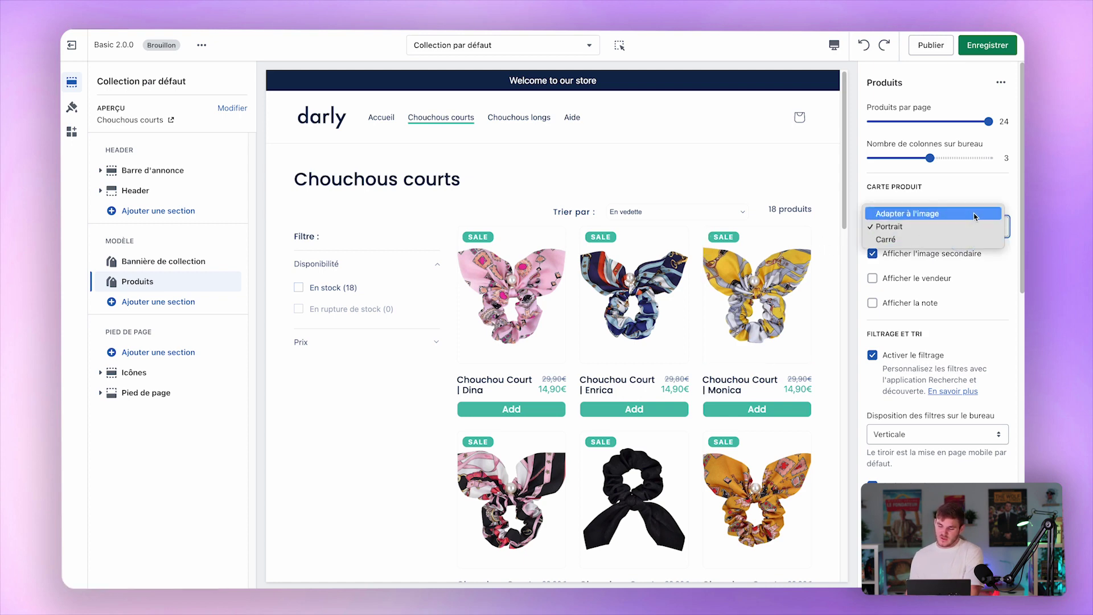
{"action": "left_click", "coordinate": [974, 214]}
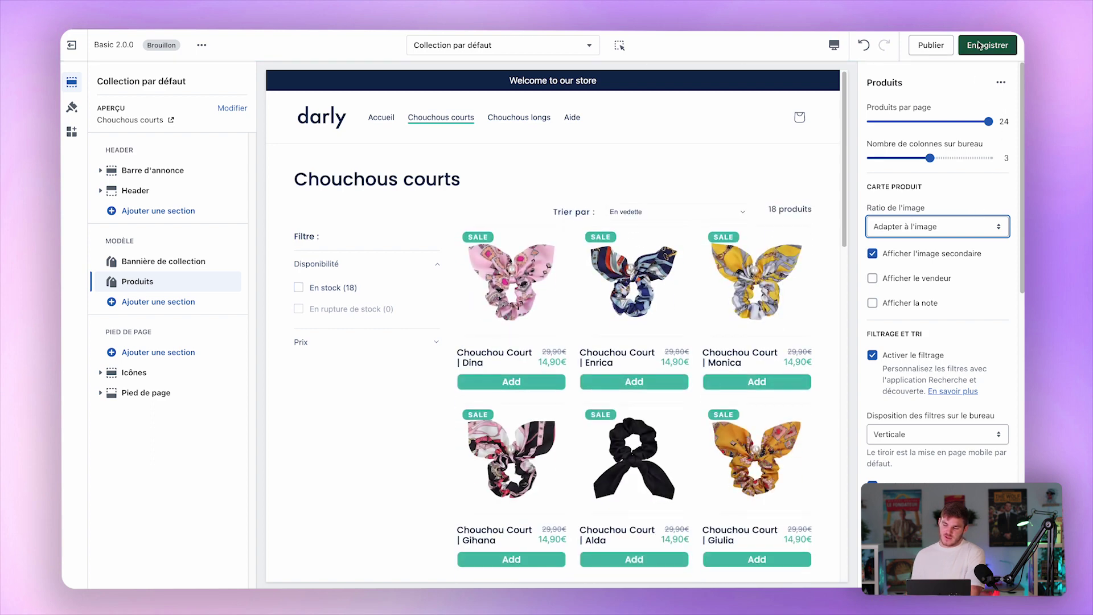
{"action": "left_click", "coordinate": [979, 45]}
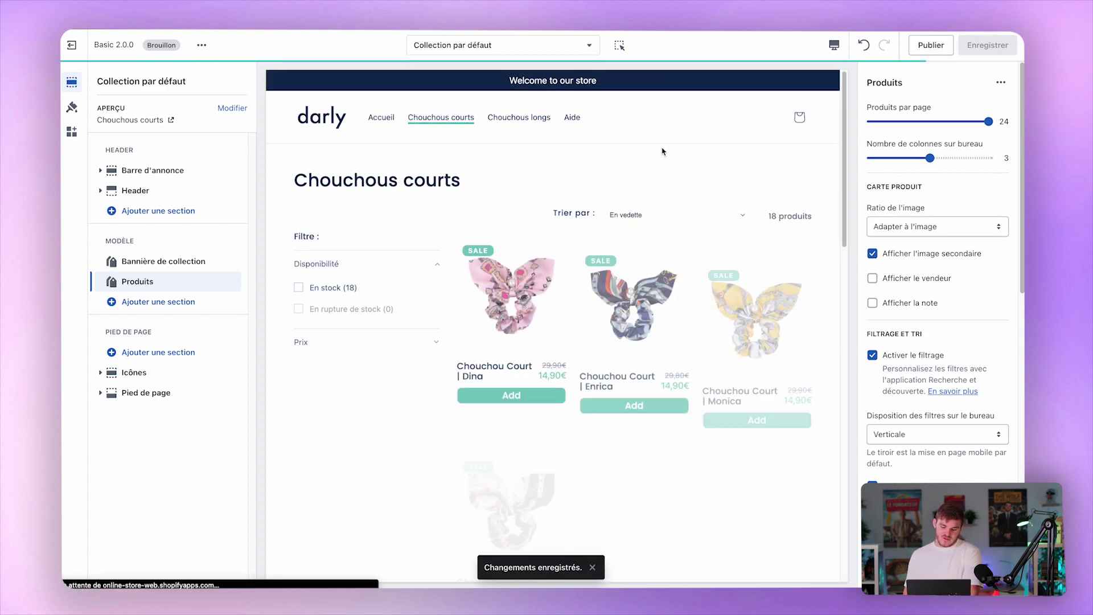
{"action": "left_click", "coordinate": [535, 287]}
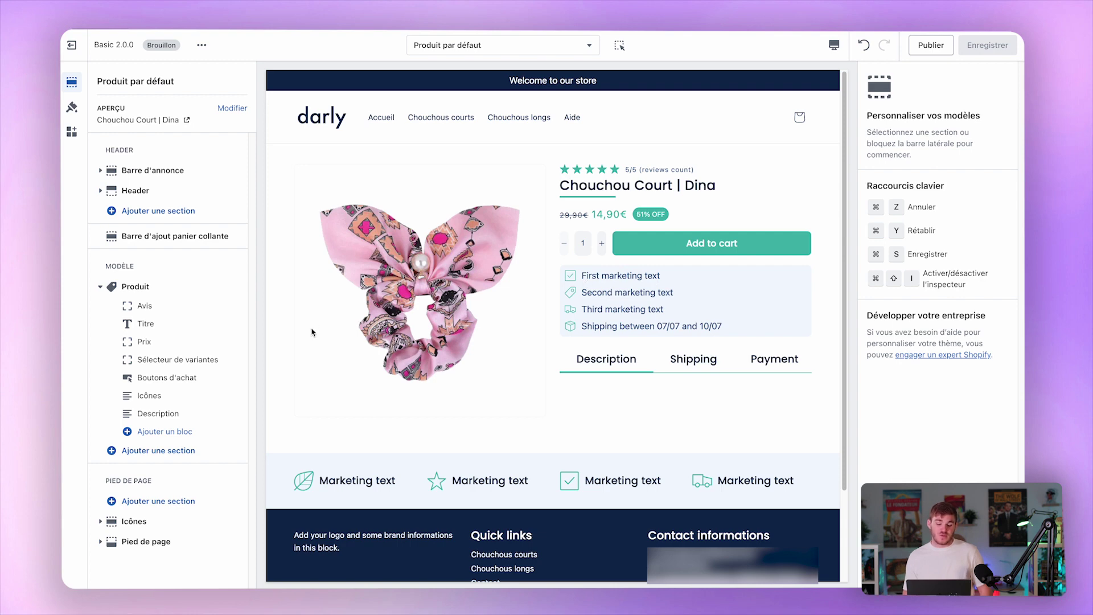
Move the Avis star rating block just below Titre, leaving the variant selector in place.
{"action": "left_click_drag", "start_coordinate": [237, 361], "coordinate": [237, 341]}
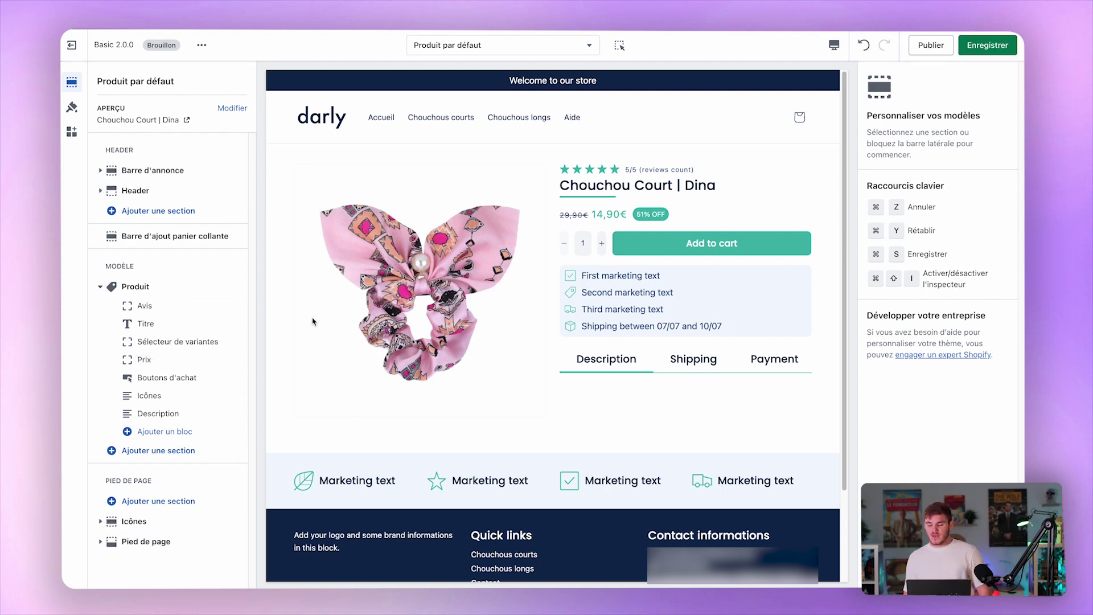
{"action": "mouse_move", "coordinate": [227, 341]}
{"action": "left_mouse_down"}
{"action": "mouse_move", "coordinate": [227, 358]}
{"action": "mouse_move", "coordinate": [222, 276]}
{"action": "mouse_move", "coordinate": [231, 341]}
{"action": "left_mouse_up"}
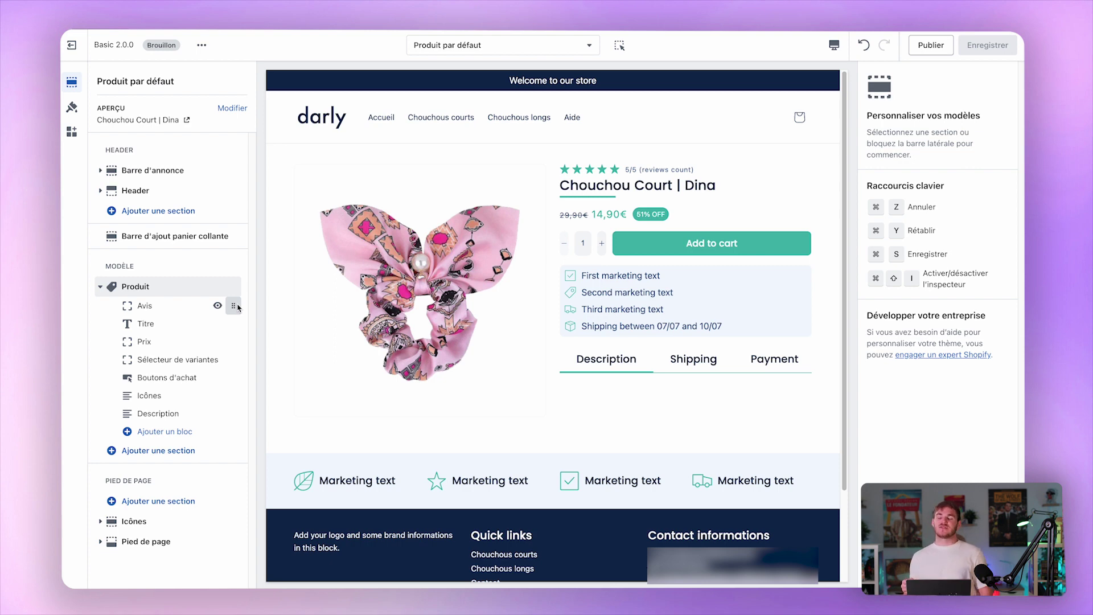
{"action": "left_click_drag", "start_coordinate": [237, 306], "coordinate": [238, 323]}
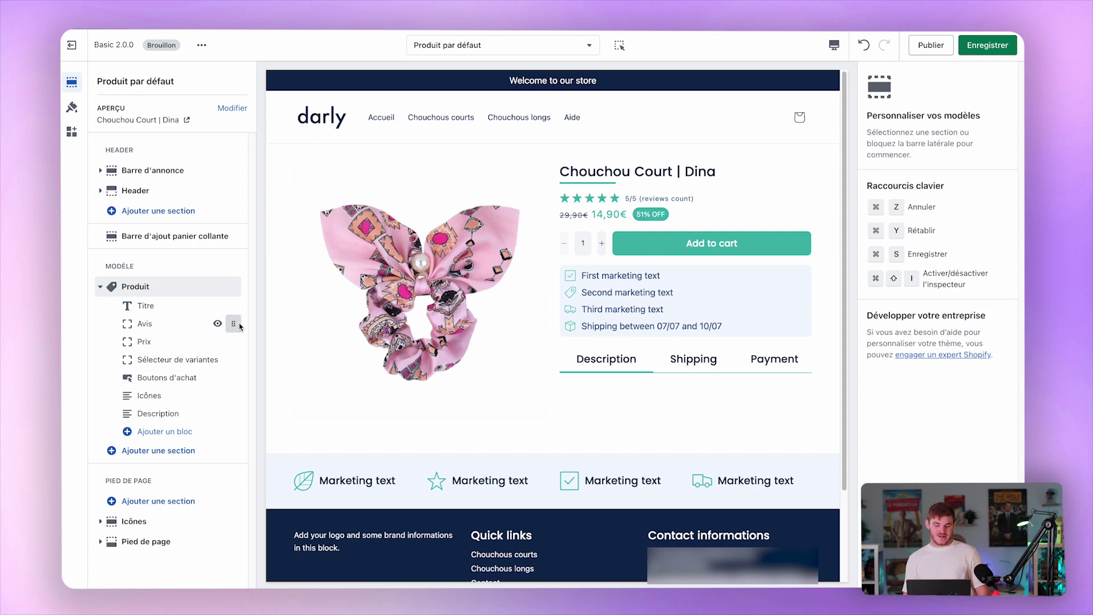
{"action": "left_click", "coordinate": [146, 306]}
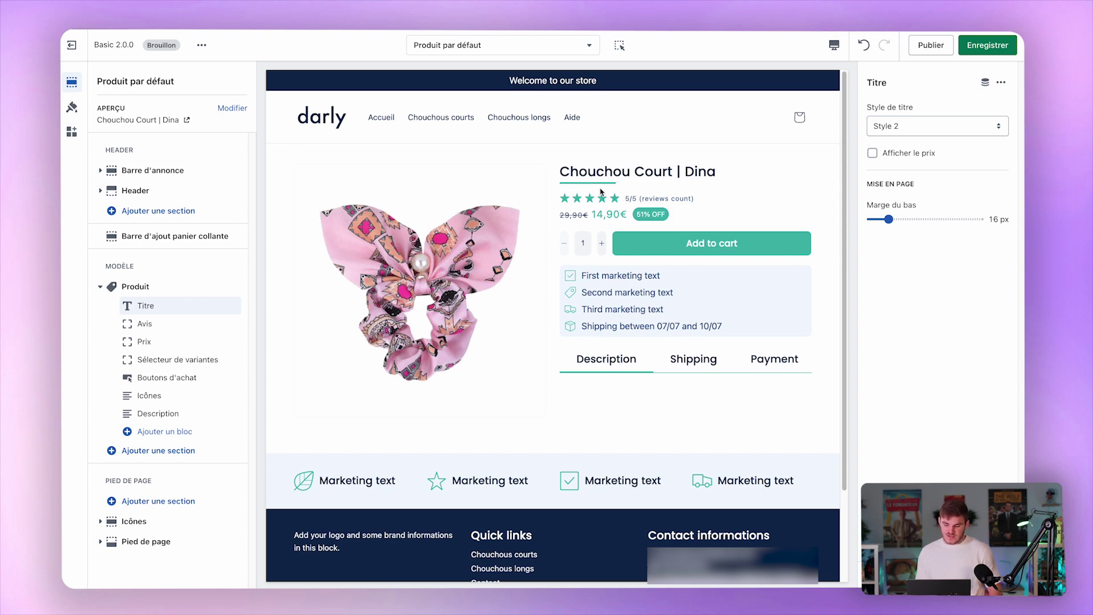
Set the title's bottom margin to 8 px and the rating's to 12 px, and show the price beside the title.
{"action": "left_click_drag", "start_coordinate": [889, 219], "coordinate": [850, 223]}
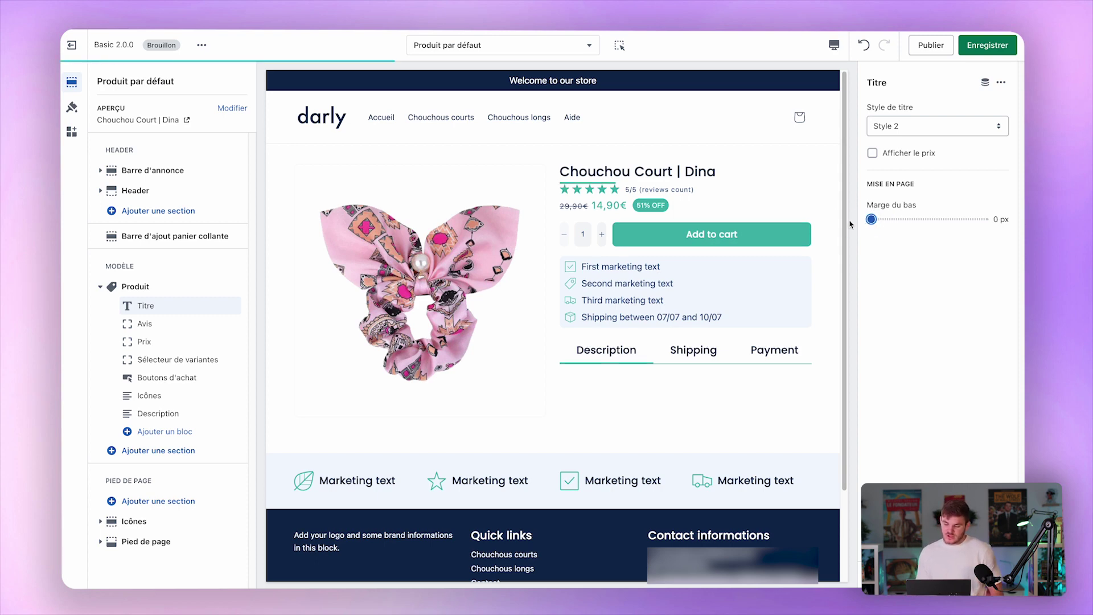
{"action": "left_click_drag", "start_coordinate": [870, 219], "coordinate": [881, 222]}
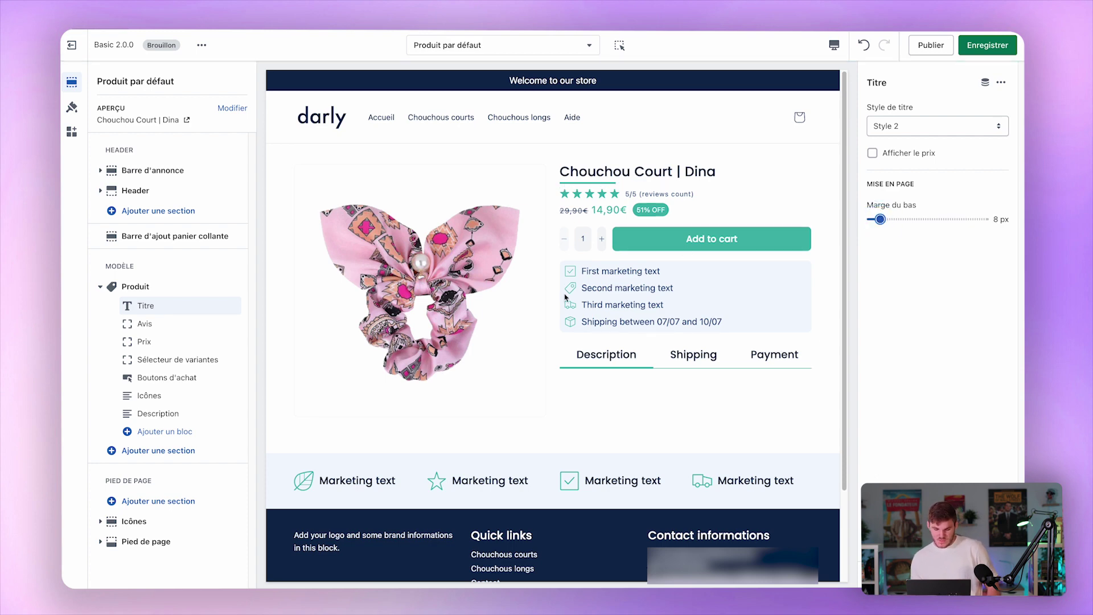
{"action": "left_click", "coordinate": [143, 323]}
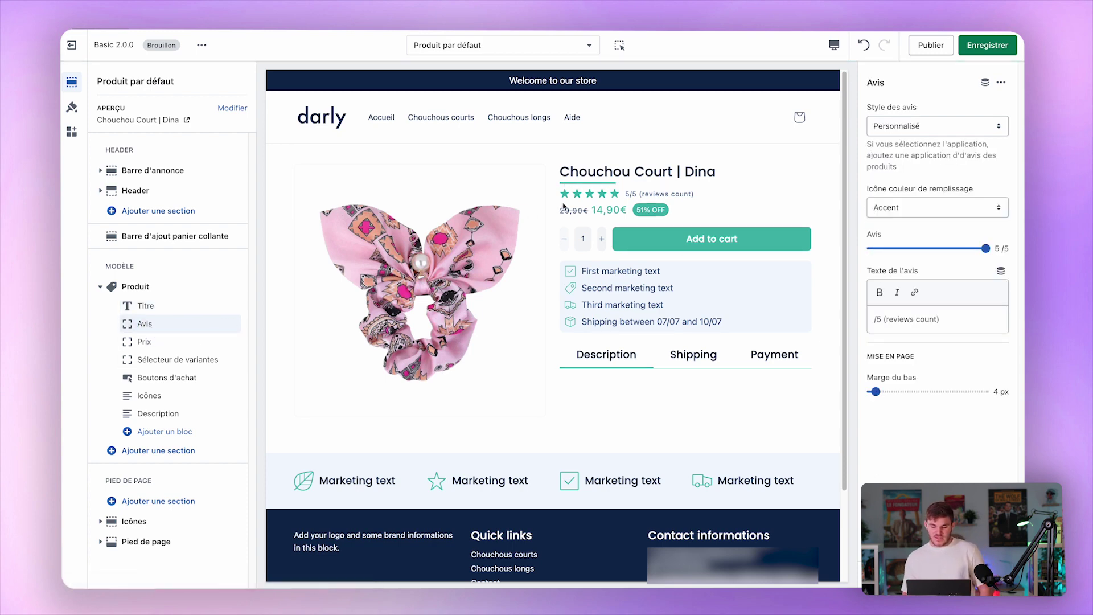
{"action": "left_click_drag", "start_coordinate": [875, 392], "coordinate": [888, 392]}
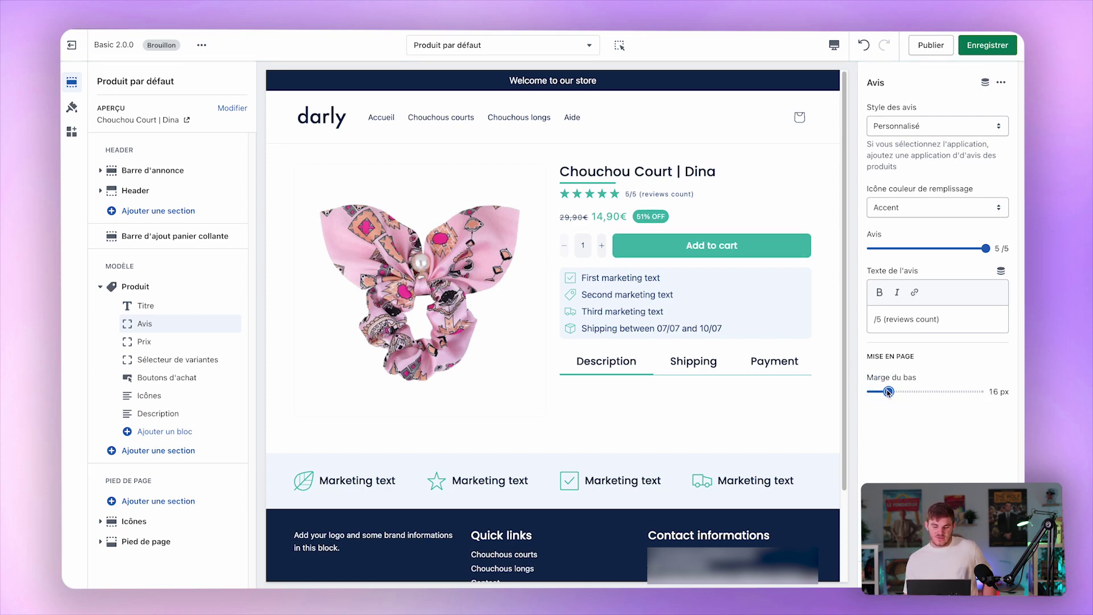
{"action": "left_click_drag", "start_coordinate": [888, 392], "coordinate": [884, 392]}
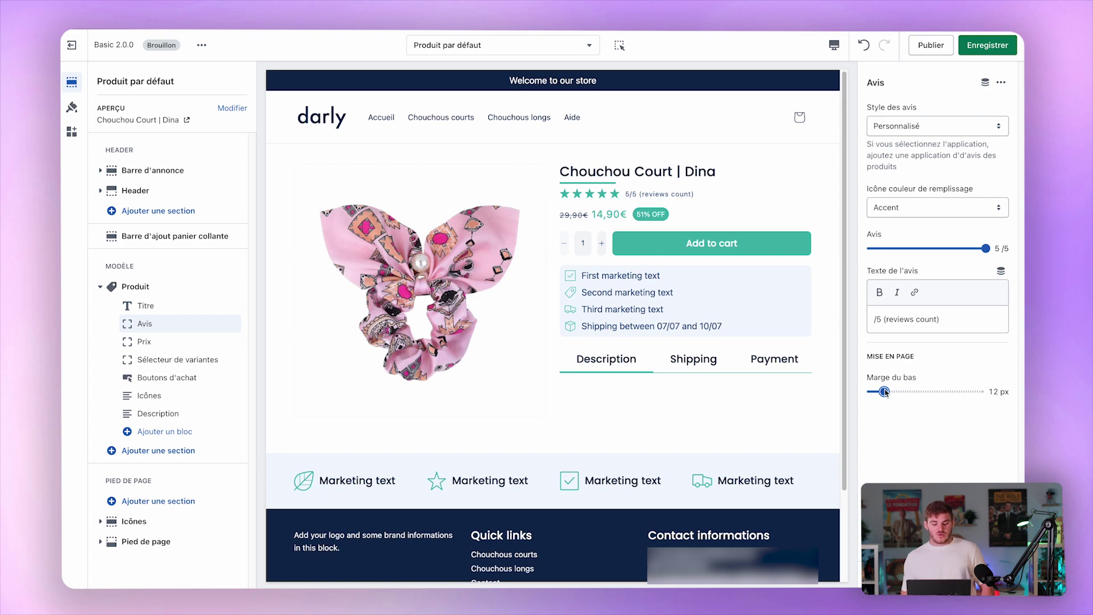
{"action": "left_click", "coordinate": [147, 306]}
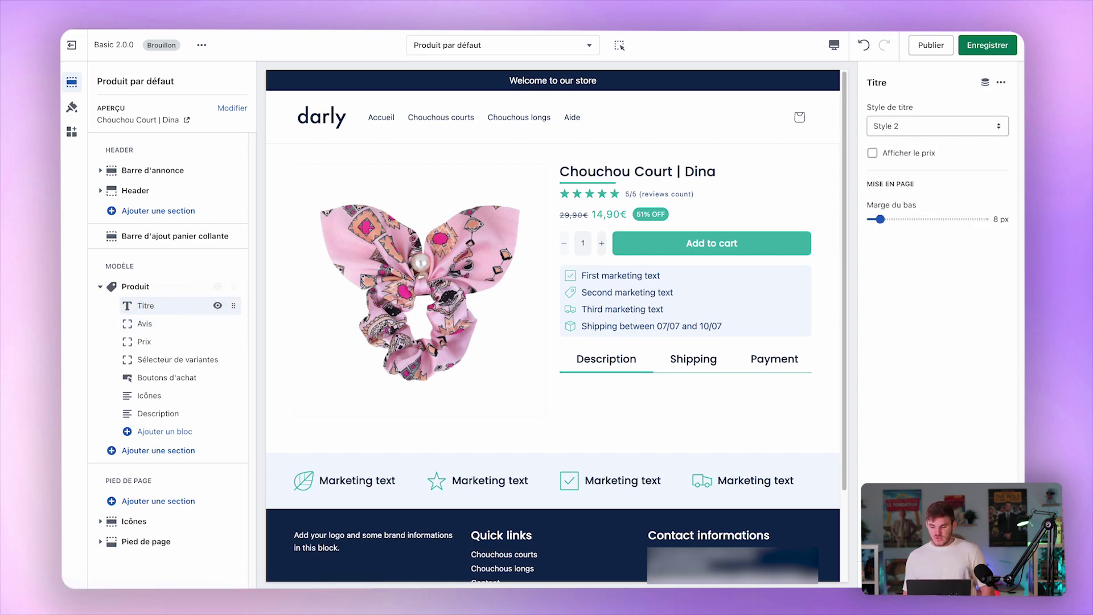
{"action": "left_click", "coordinate": [908, 153]}
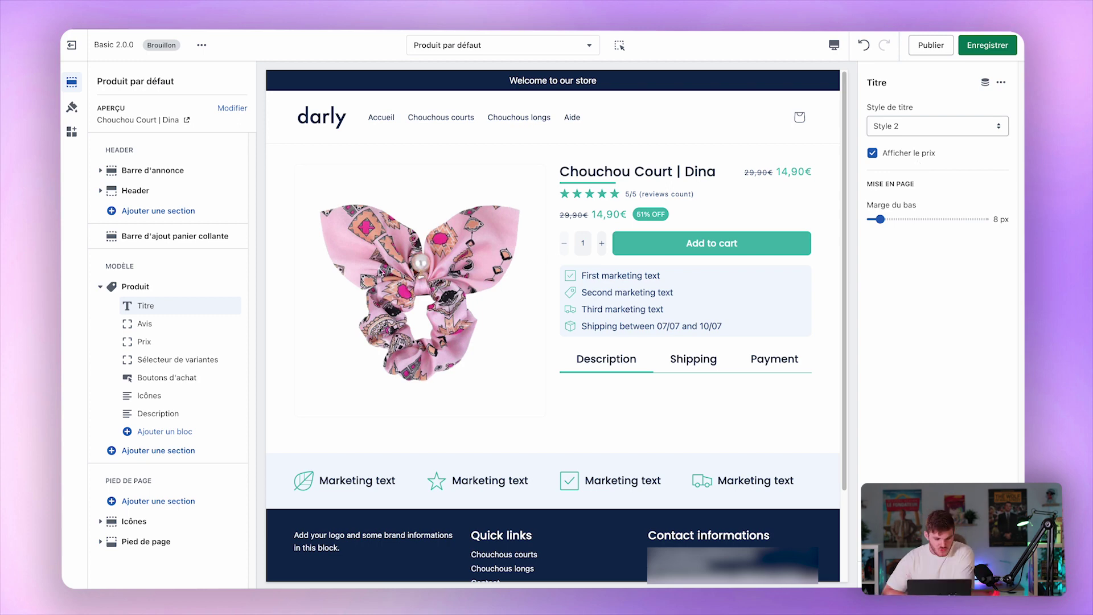
{"action": "left_click", "coordinate": [178, 343]}
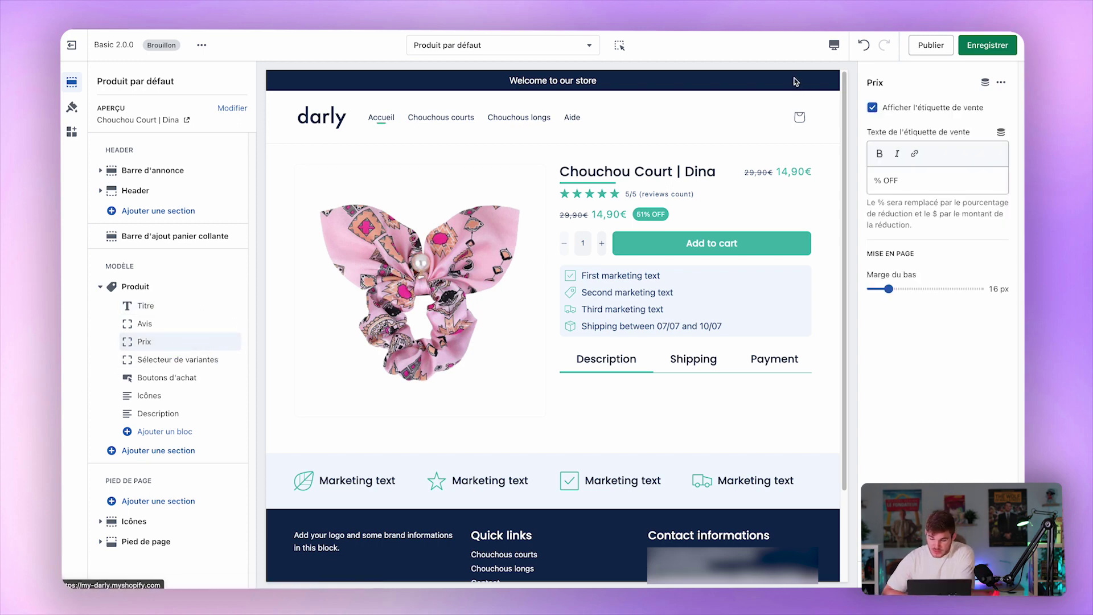
{"action": "left_click", "coordinate": [917, 187]}
{"action": "type", "text": "$"}
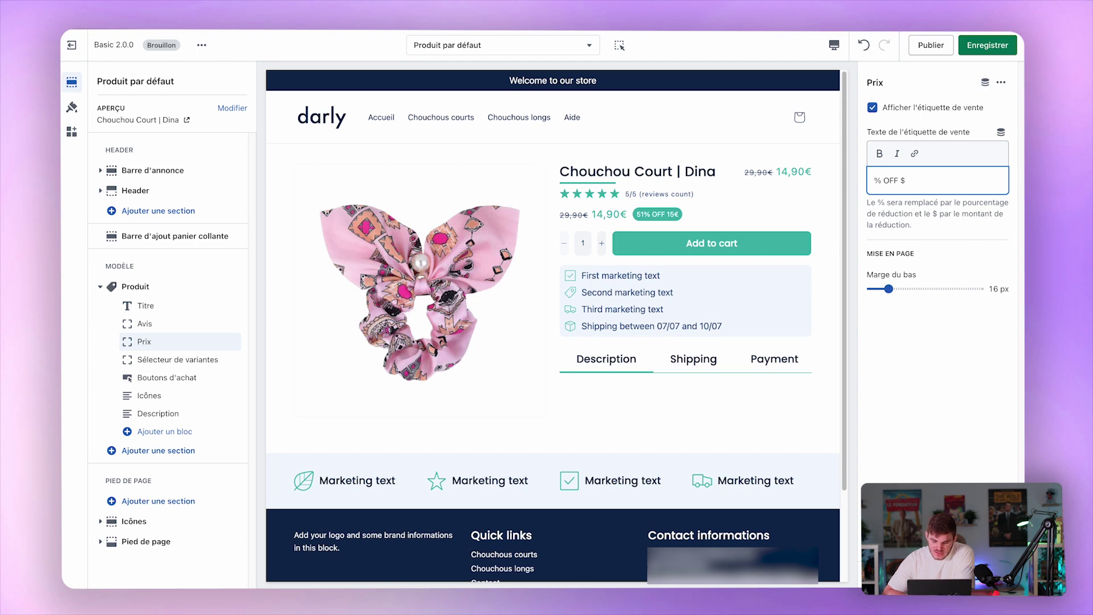
{"action": "key", "text": "BackSpace"}
{"action": "key", "text": "BackSpace"}
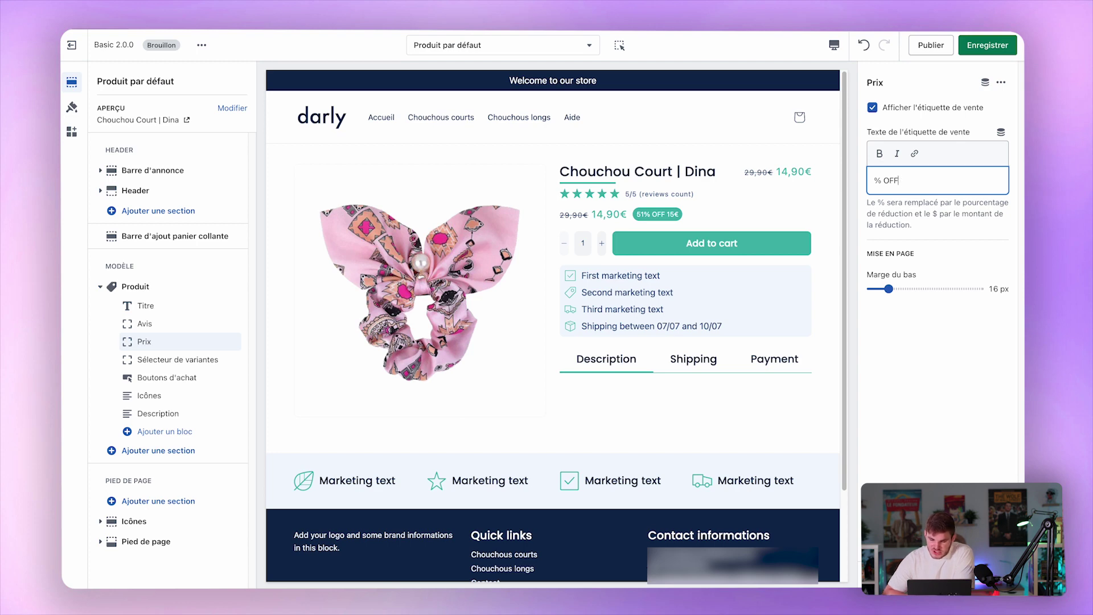
{"action": "left_click", "coordinate": [926, 108]}
{"action": "left_click", "coordinate": [926, 109]}
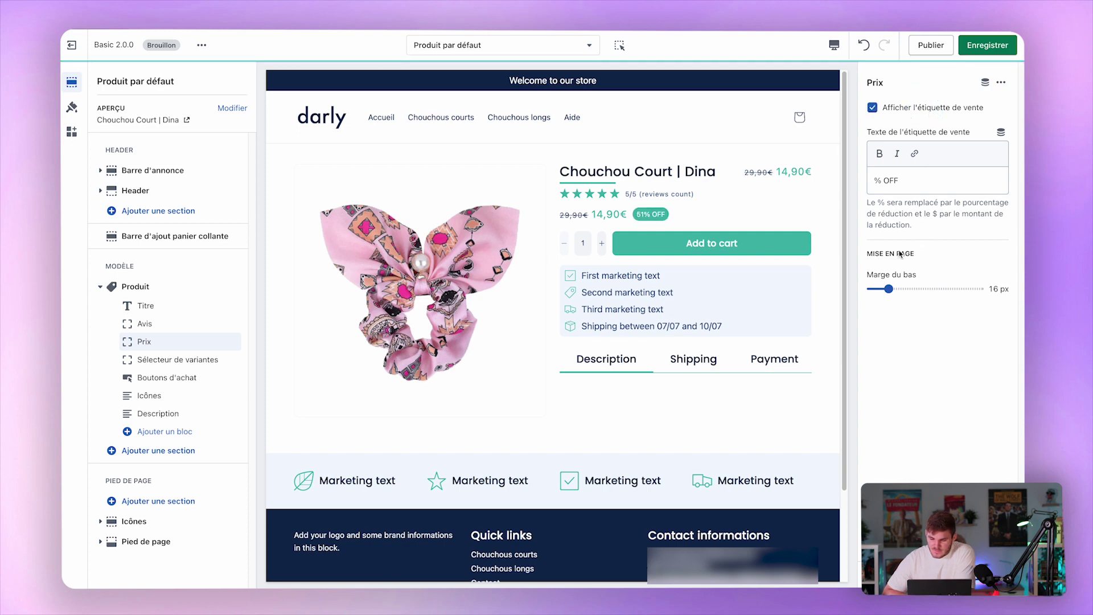
{"action": "left_click", "coordinate": [157, 361]}
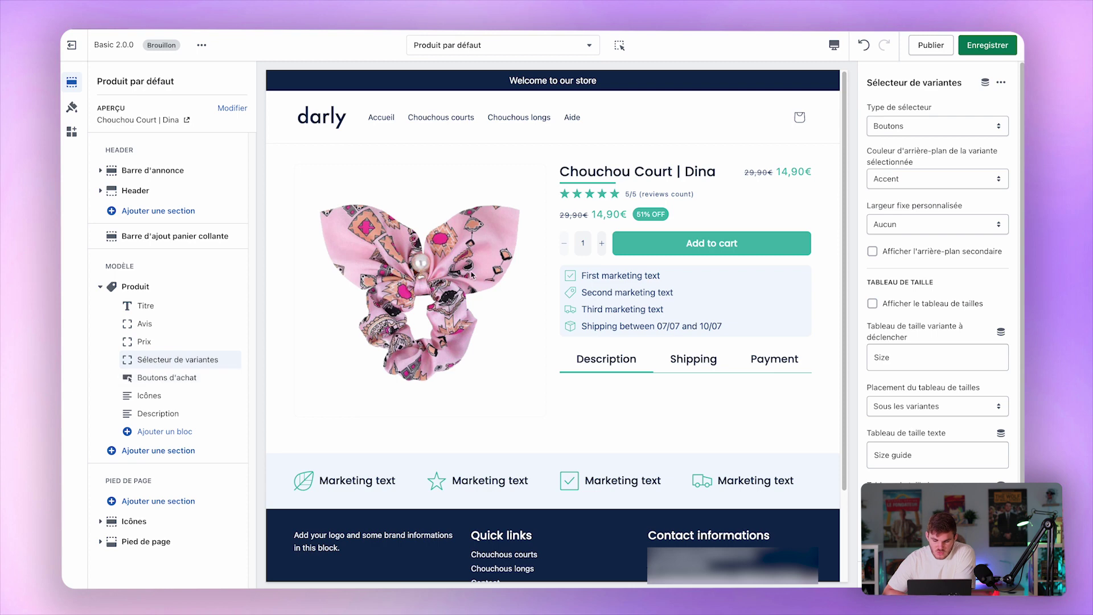
Check the variant selector type and Accent background colour dropdowns, leaving both unchanged.
{"action": "scroll", "coordinate": [973, 370], "scroll_direction": "down", "scroll_amount": 1}
{"action": "scroll", "coordinate": [973, 374], "scroll_direction": "up", "scroll_amount": 1}
{"action": "scroll", "coordinate": [972, 373], "scroll_direction": "down", "scroll_amount": 2}
{"action": "scroll", "coordinate": [971, 374], "scroll_direction": "up", "scroll_amount": 2}
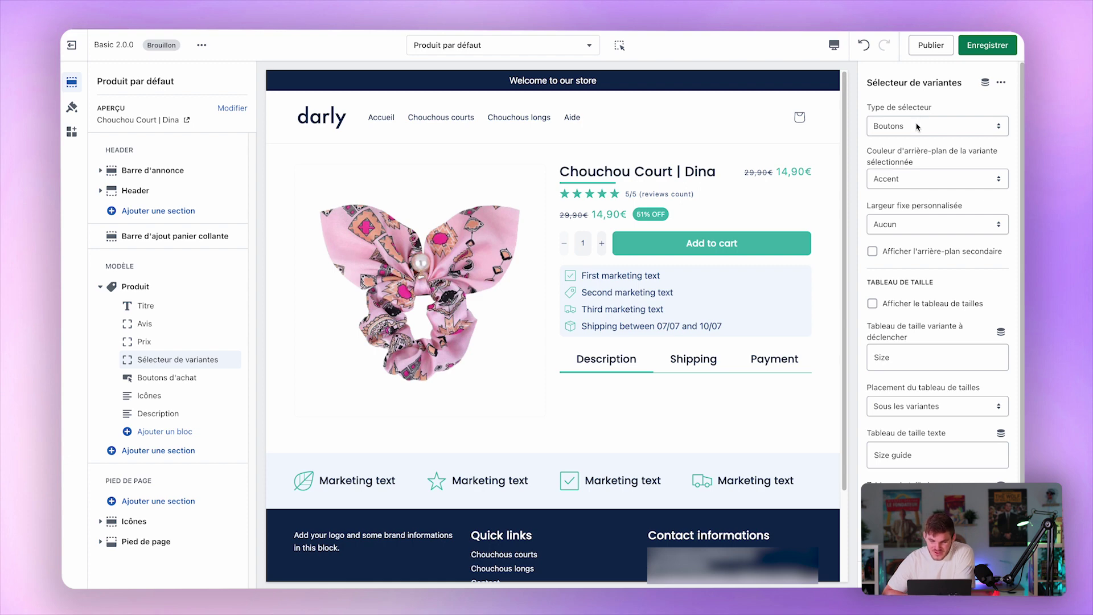
{"action": "left_click", "coordinate": [932, 126]}
{"action": "left_click", "coordinate": [959, 98]}
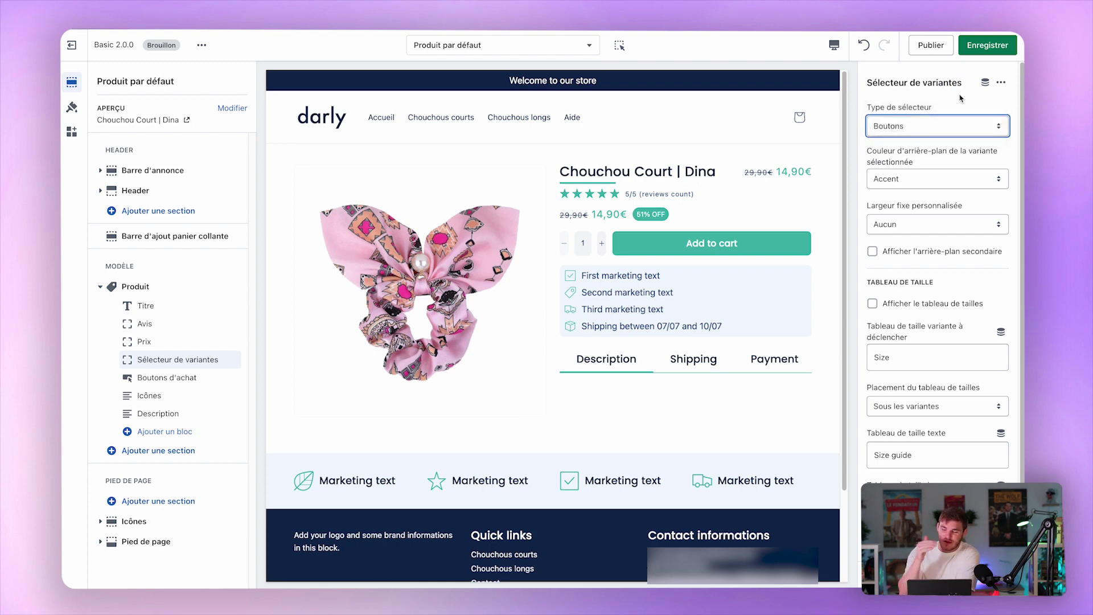
{"action": "left_click", "coordinate": [939, 182]}
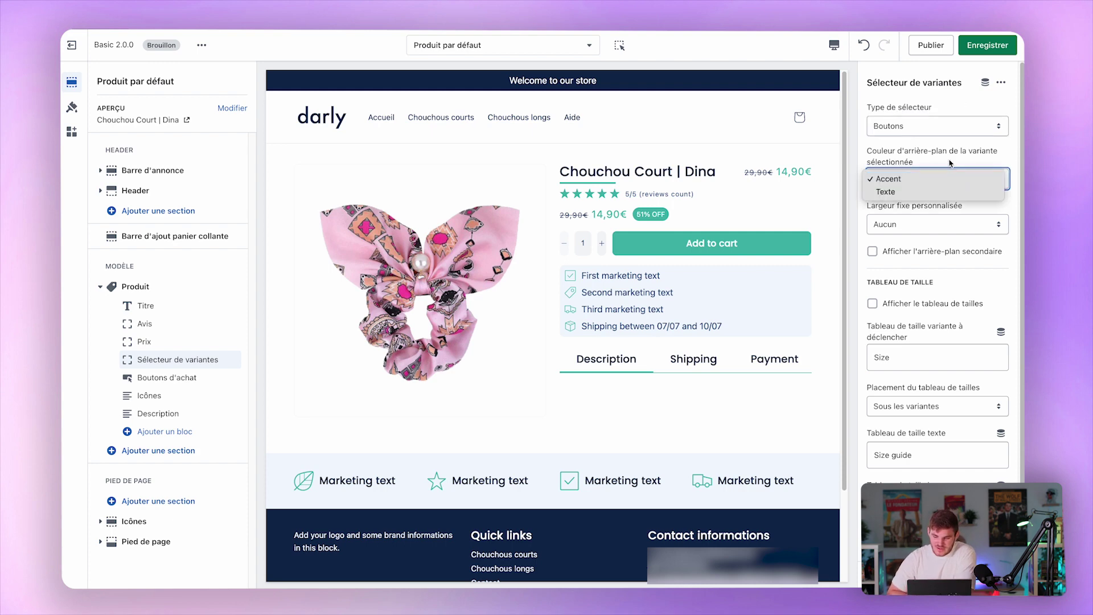
{"action": "left_click", "coordinate": [949, 166]}
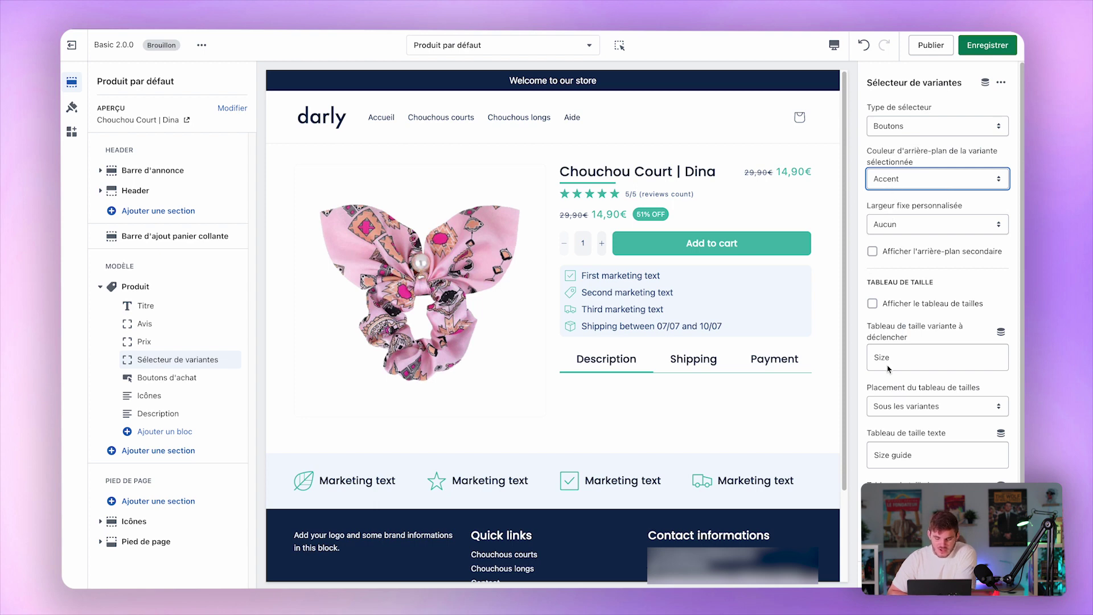
Toggle the size chart on and back off, then bring up the Boutons d'achat block.
{"action": "scroll", "coordinate": [887, 369], "scroll_direction": "down", "scroll_amount": 2}
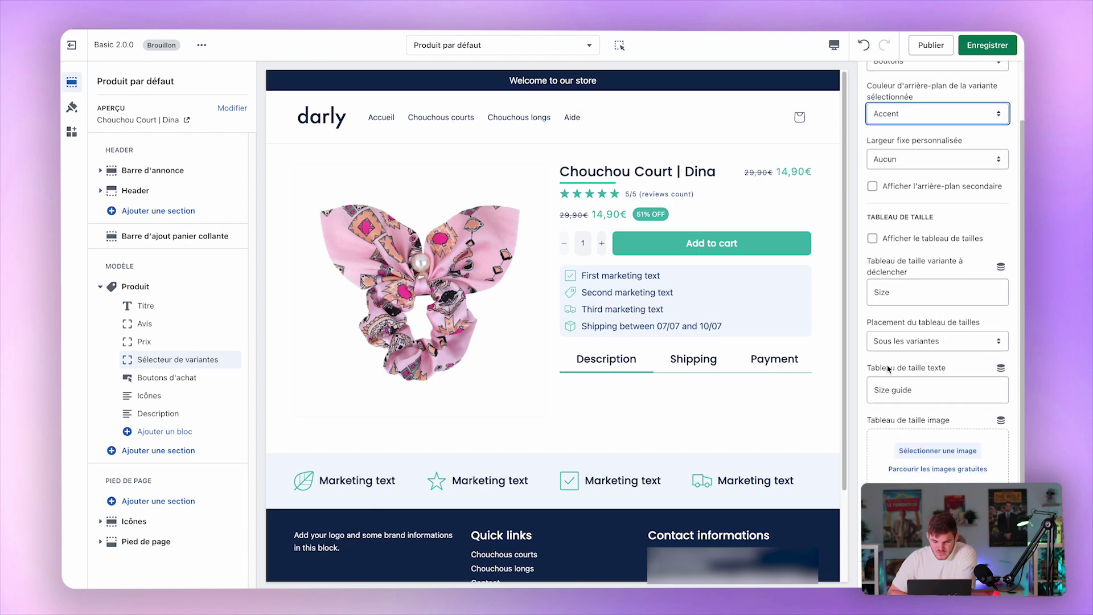
{"action": "left_click", "coordinate": [901, 242]}
{"action": "left_click", "coordinate": [901, 241]}
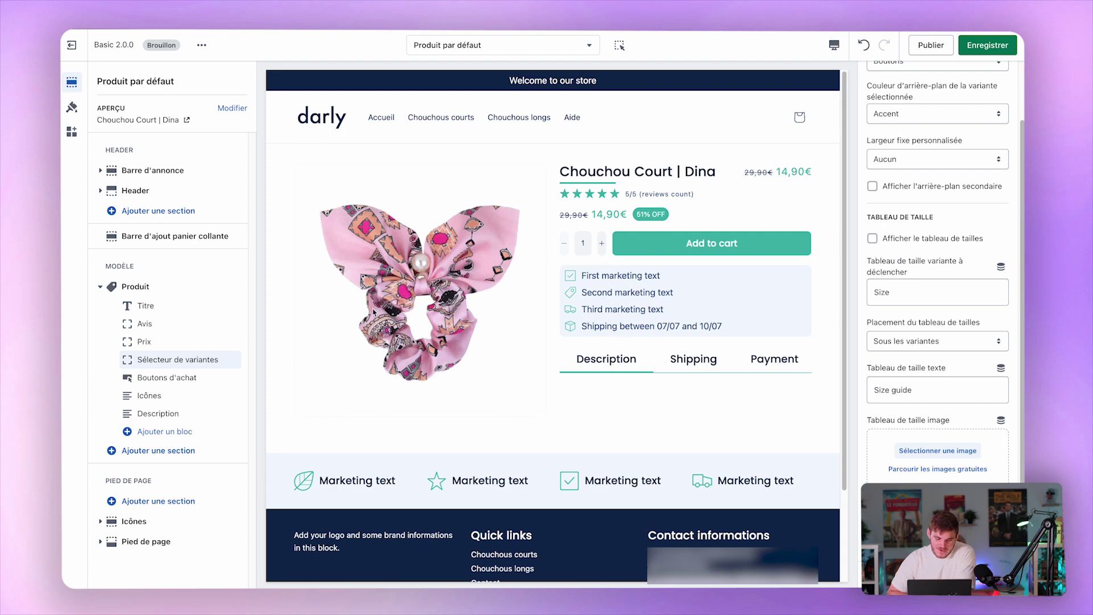
{"action": "left_click", "coordinate": [180, 379]}
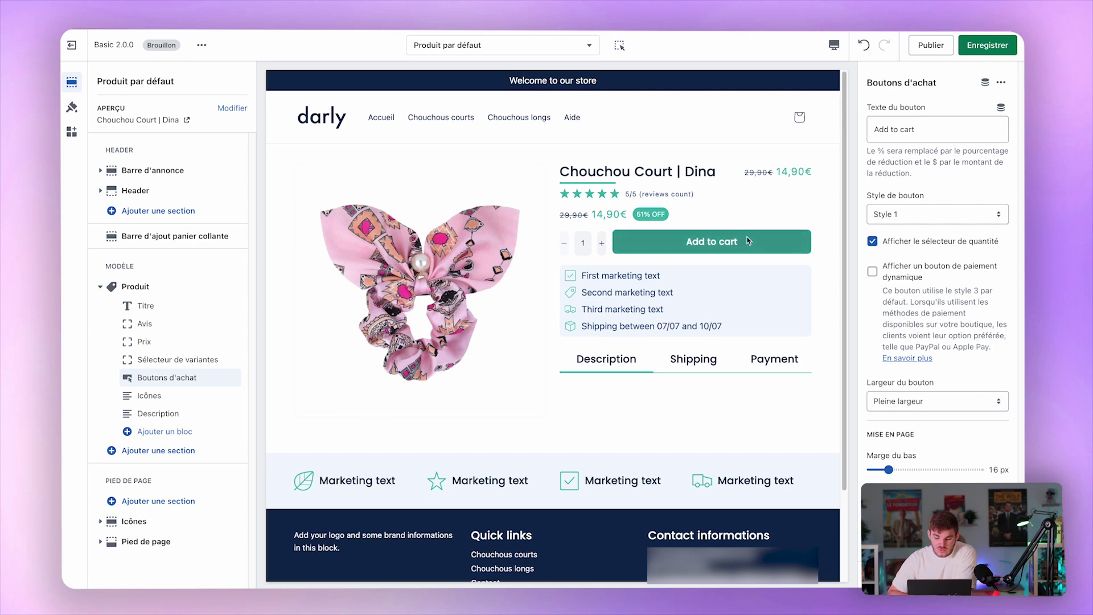
{"action": "left_click", "coordinate": [886, 277]}
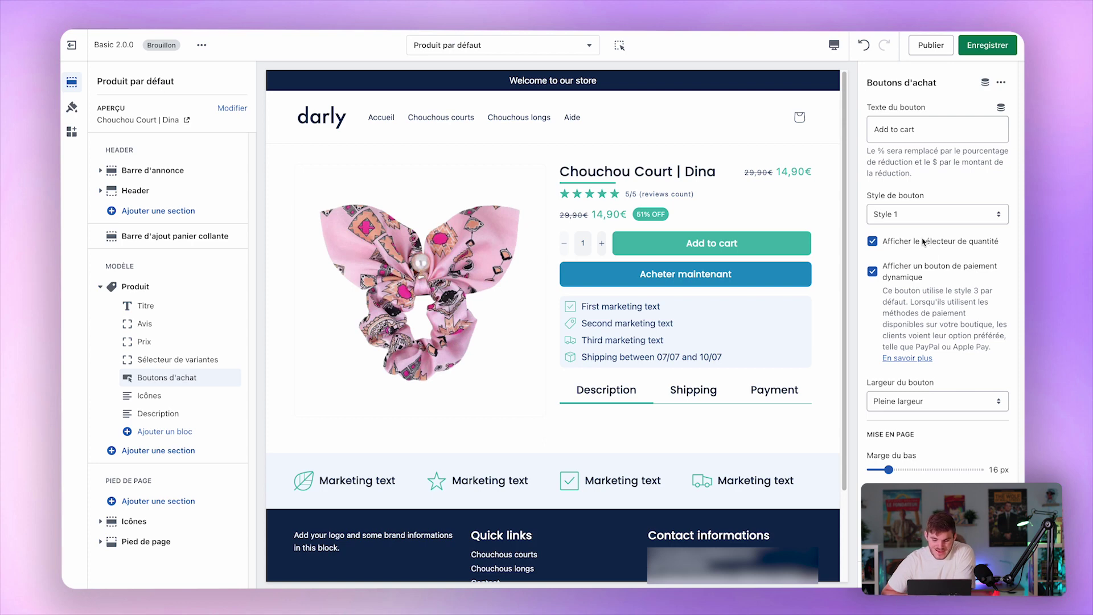
{"action": "left_click", "coordinate": [911, 274]}
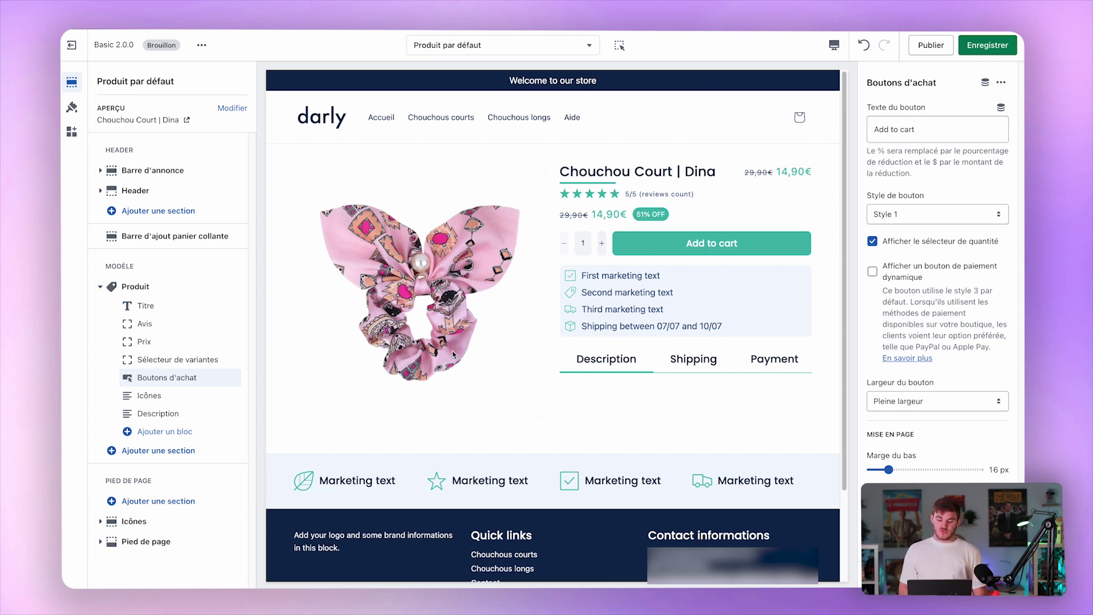
Add a Sélecteur de quantité block, move it above the variant picker, then delete it.
{"action": "left_click", "coordinate": [186, 433]}
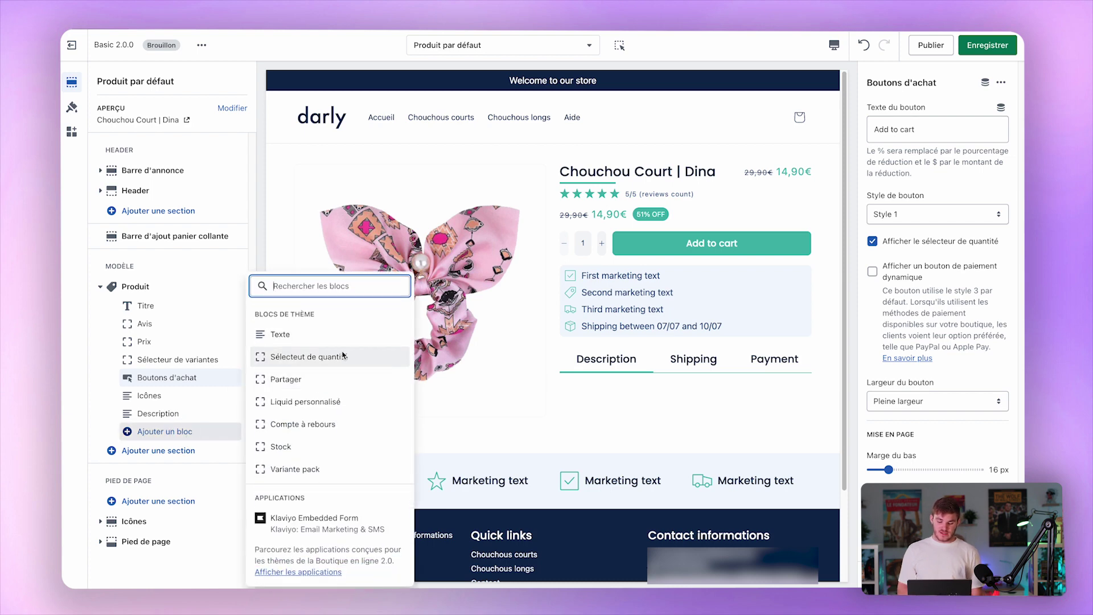
{"action": "left_click", "coordinate": [344, 356]}
{"action": "left_click_drag", "start_coordinate": [233, 432], "coordinate": [219, 359]}
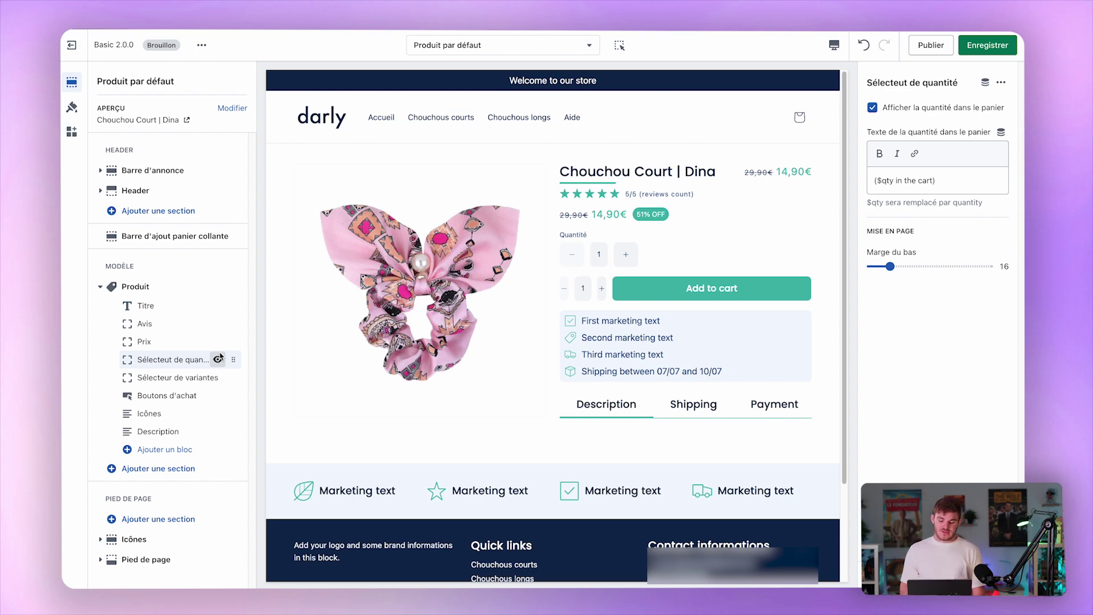
{"action": "left_click", "coordinate": [905, 574]}
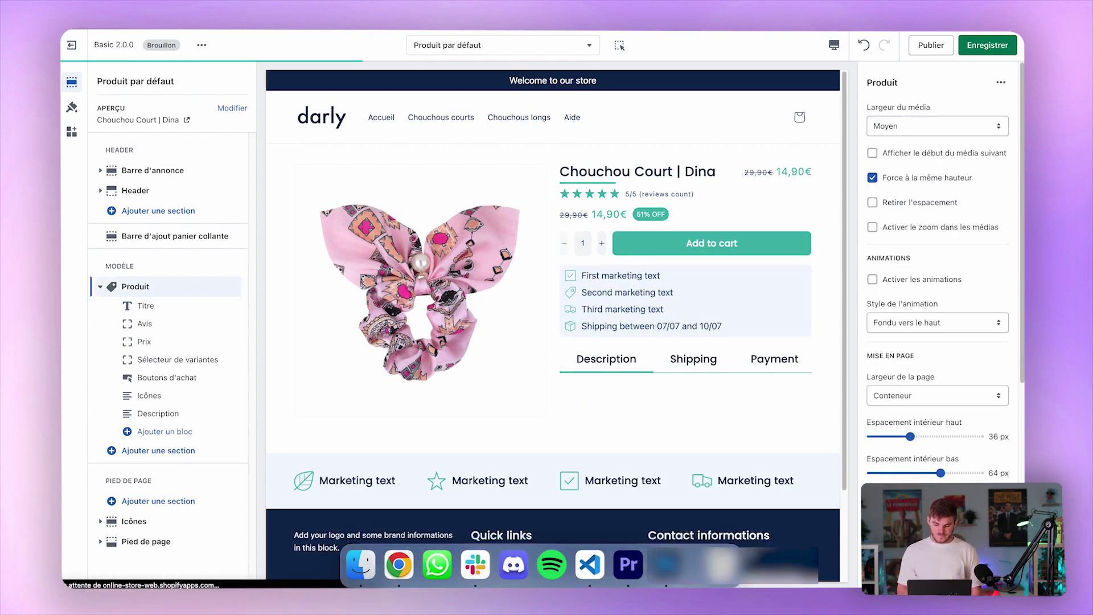
{"action": "left_click", "coordinate": [175, 399]}
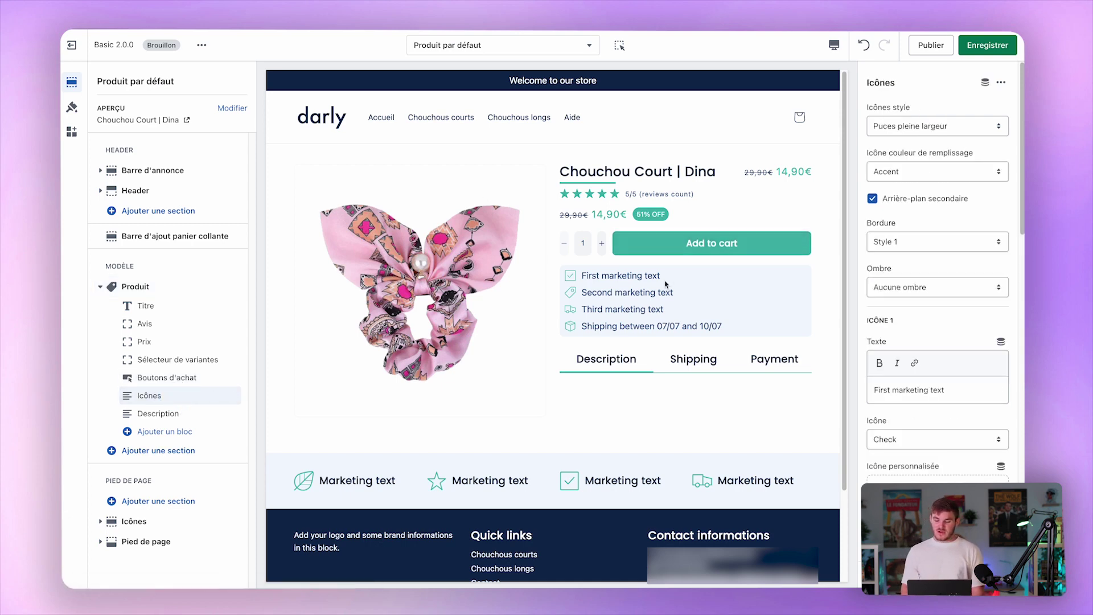
Try half-width bullets and the grid layout for the icons, then return to full-width bullets.
{"action": "left_click", "coordinate": [939, 125]}
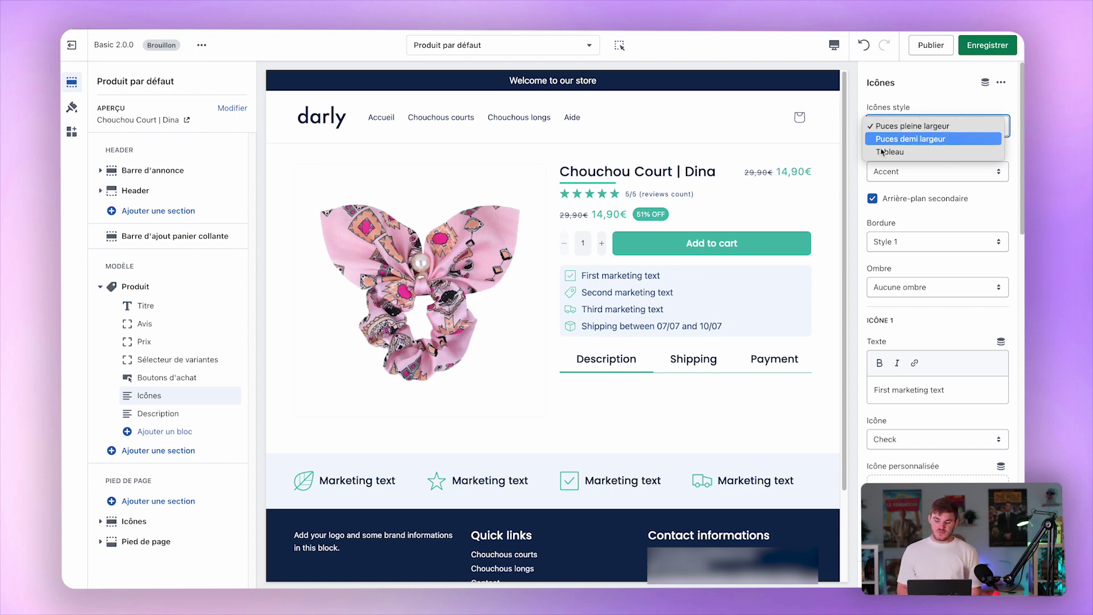
{"action": "left_click", "coordinate": [959, 140]}
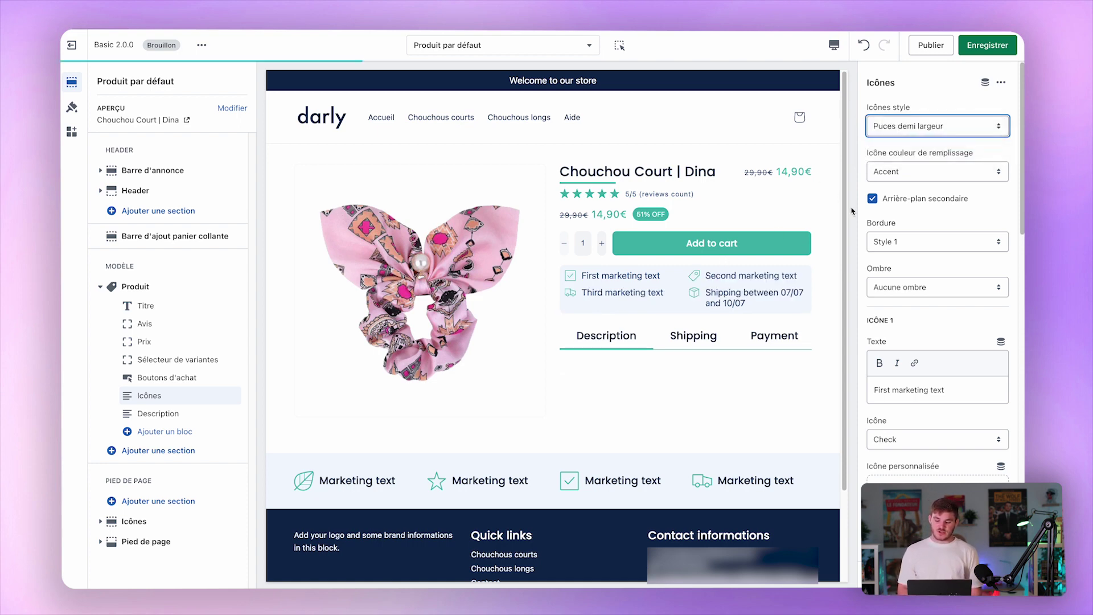
{"action": "left_click", "coordinate": [953, 131]}
{"action": "left_click", "coordinate": [942, 140]}
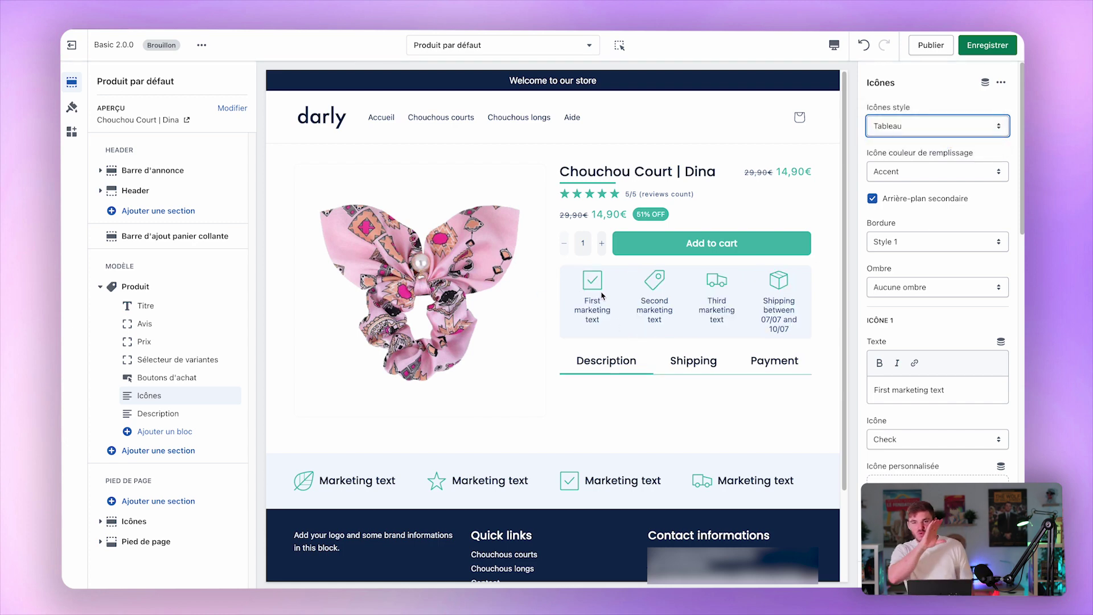
{"action": "left_click", "coordinate": [898, 132]}
{"action": "left_click", "coordinate": [909, 101]}
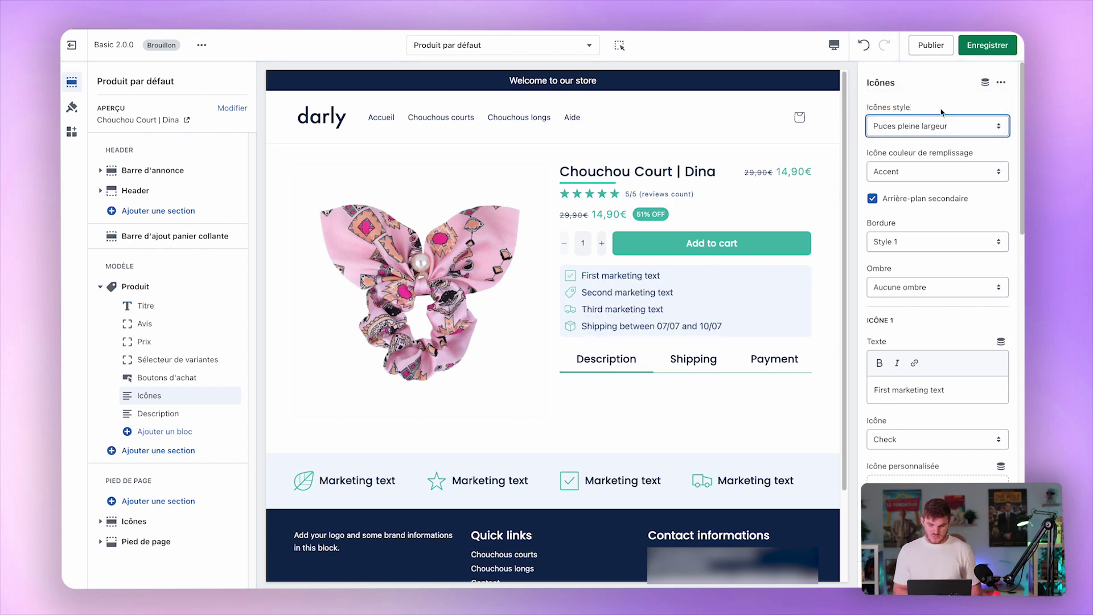
Keep the Accent icon colour and the secondary background after toggling it off and on.
{"action": "left_click", "coordinate": [905, 172]}
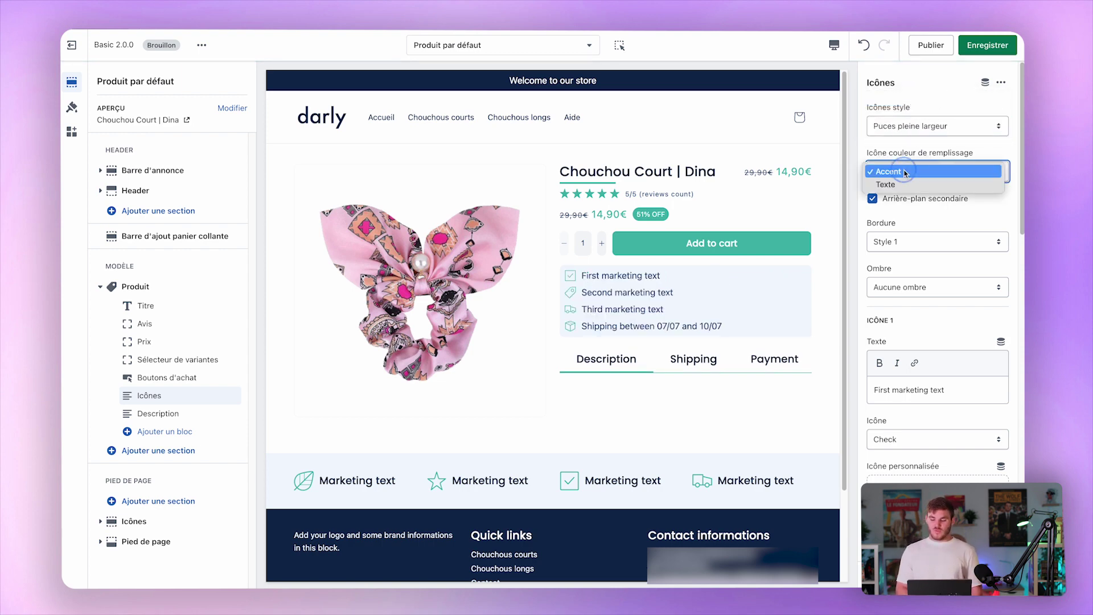
{"action": "left_click", "coordinate": [997, 144]}
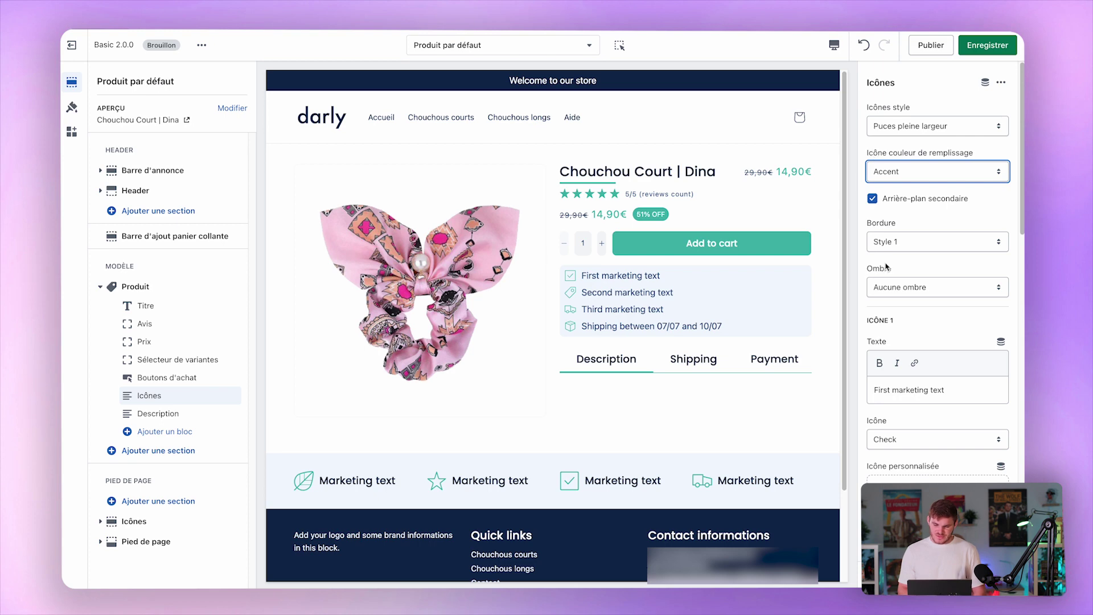
{"action": "left_click", "coordinate": [953, 205]}
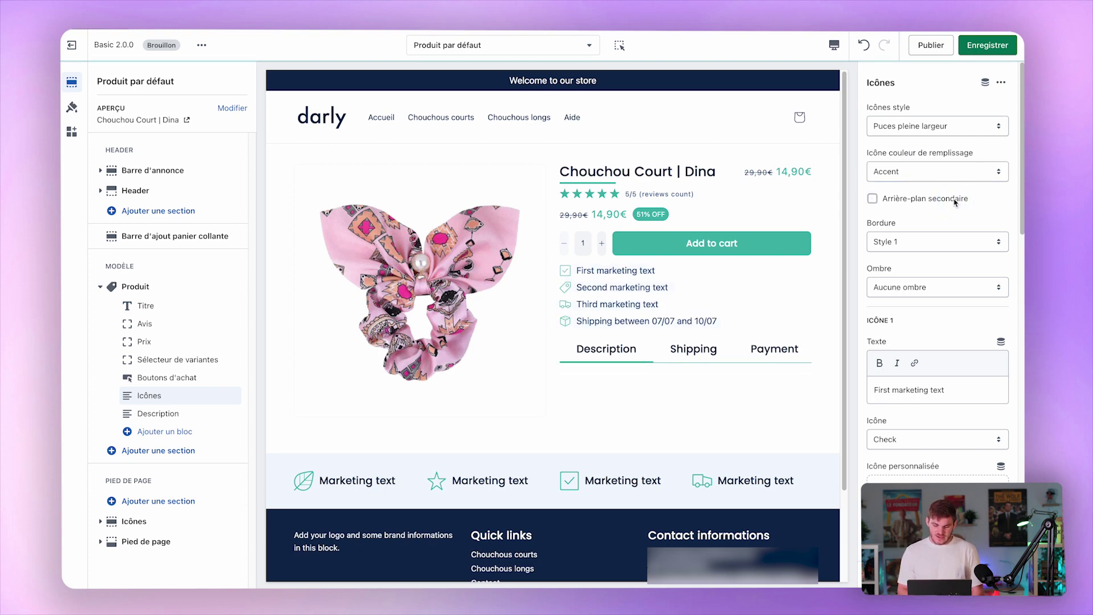
{"action": "left_click", "coordinate": [955, 202]}
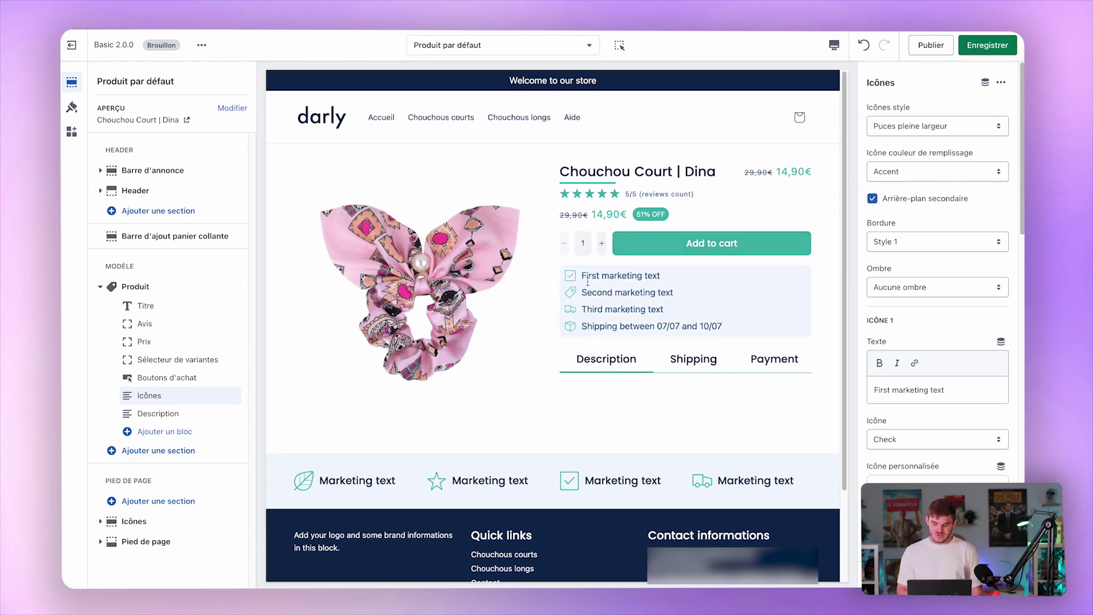
Keep the Style 1 border and no shadow on the icon box after testing alternatives.
{"action": "left_click", "coordinate": [938, 243]}
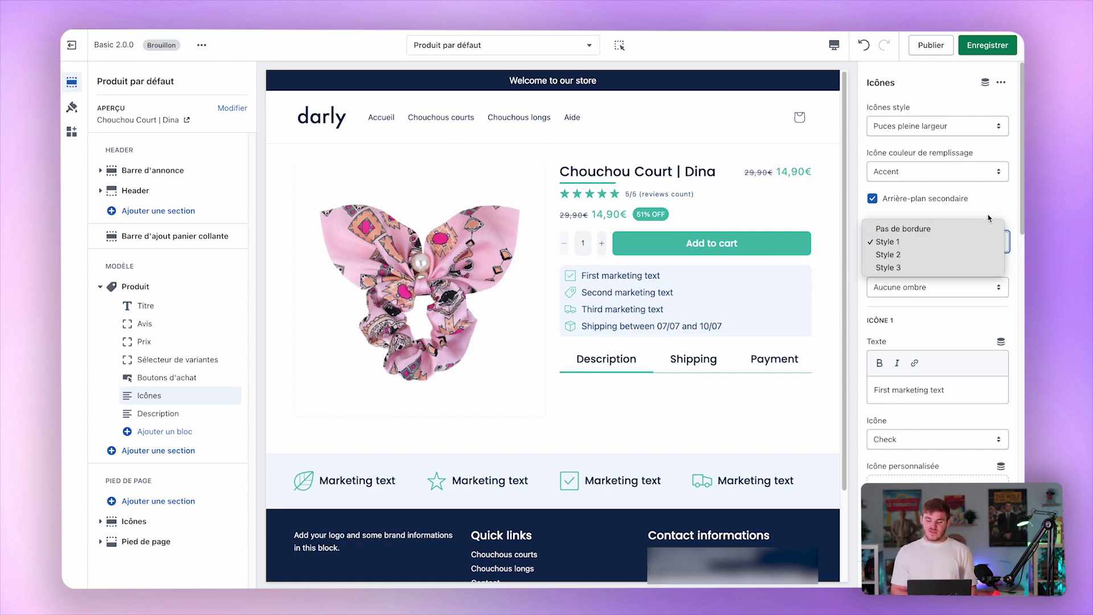
{"action": "left_click", "coordinate": [942, 228]}
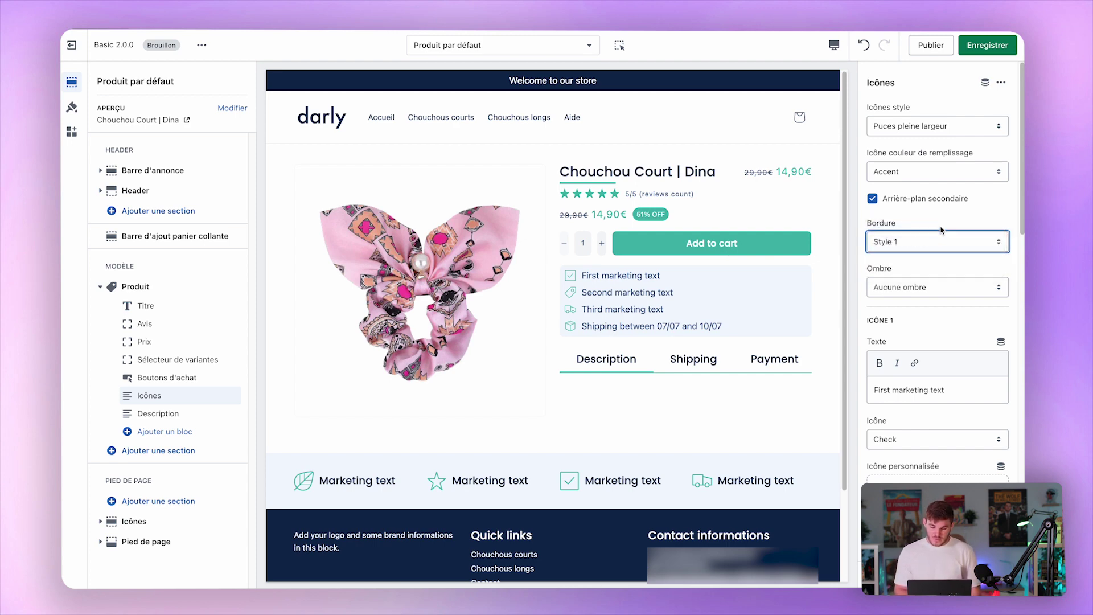
{"action": "left_click", "coordinate": [923, 243]}
{"action": "left_click", "coordinate": [910, 252]}
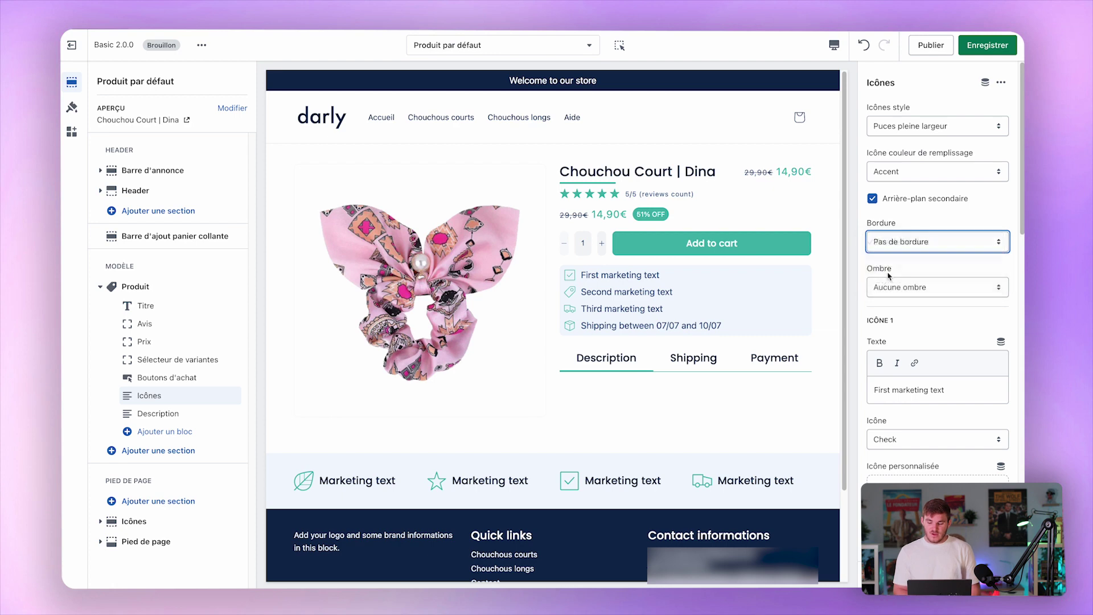
{"action": "left_click", "coordinate": [913, 290]}
{"action": "left_click", "coordinate": [910, 297]}
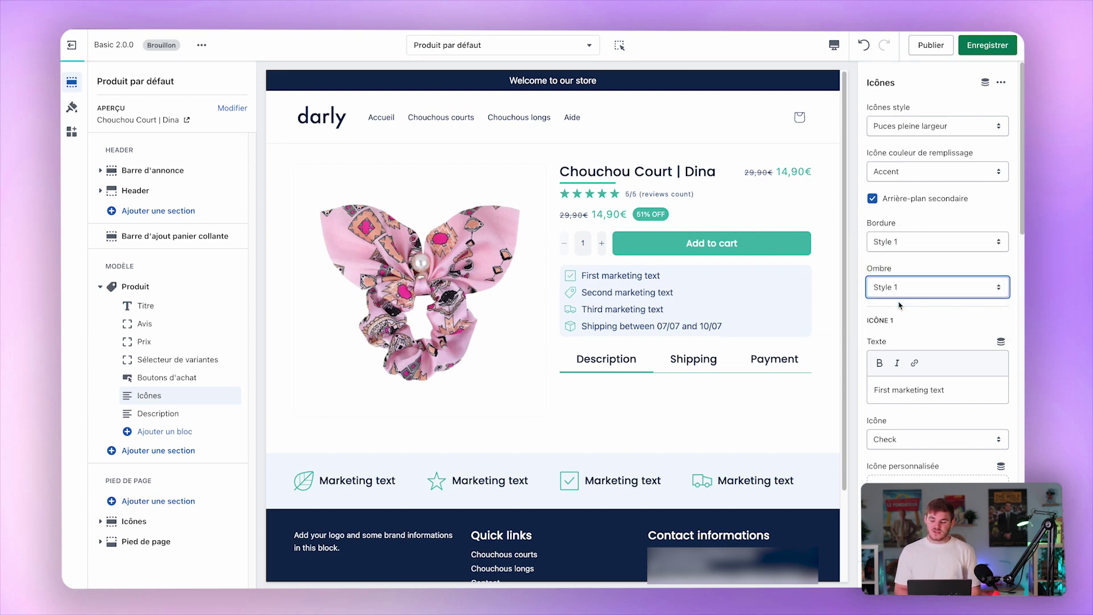
{"action": "left_click", "coordinate": [908, 294]}
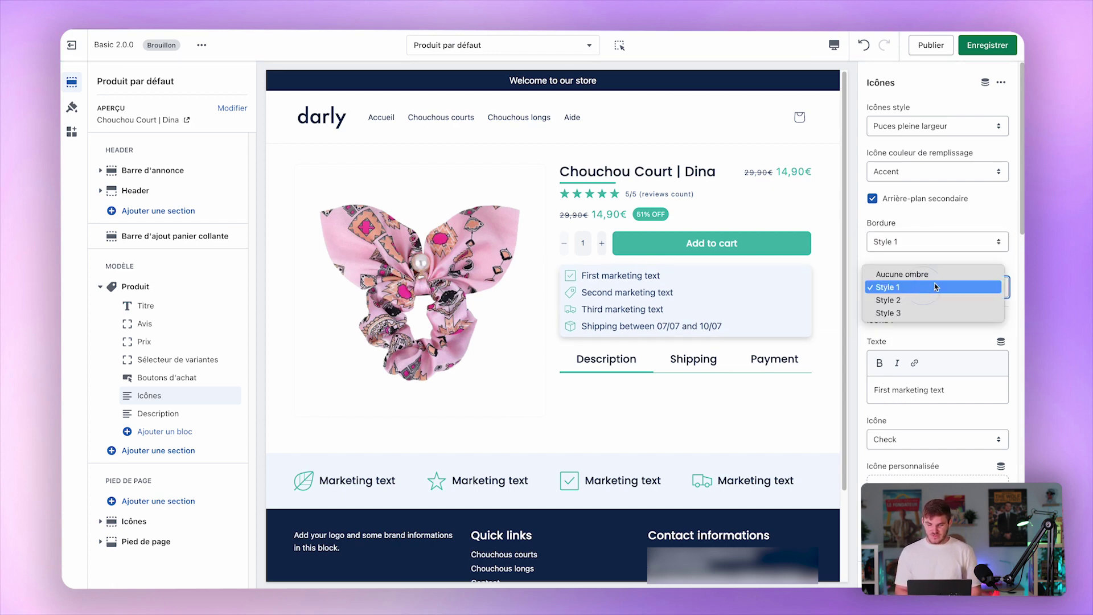
{"action": "left_click", "coordinate": [911, 274]}
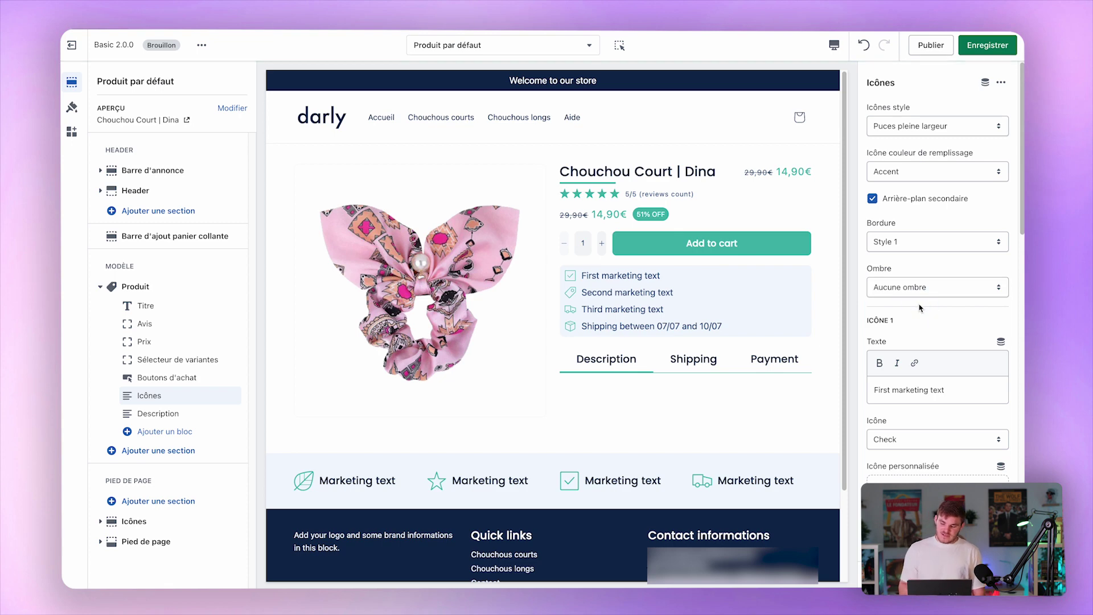
Set the first marketing icon to Oeil (eye).
{"action": "scroll", "coordinate": [919, 308], "scroll_direction": "down", "scroll_amount": 4}
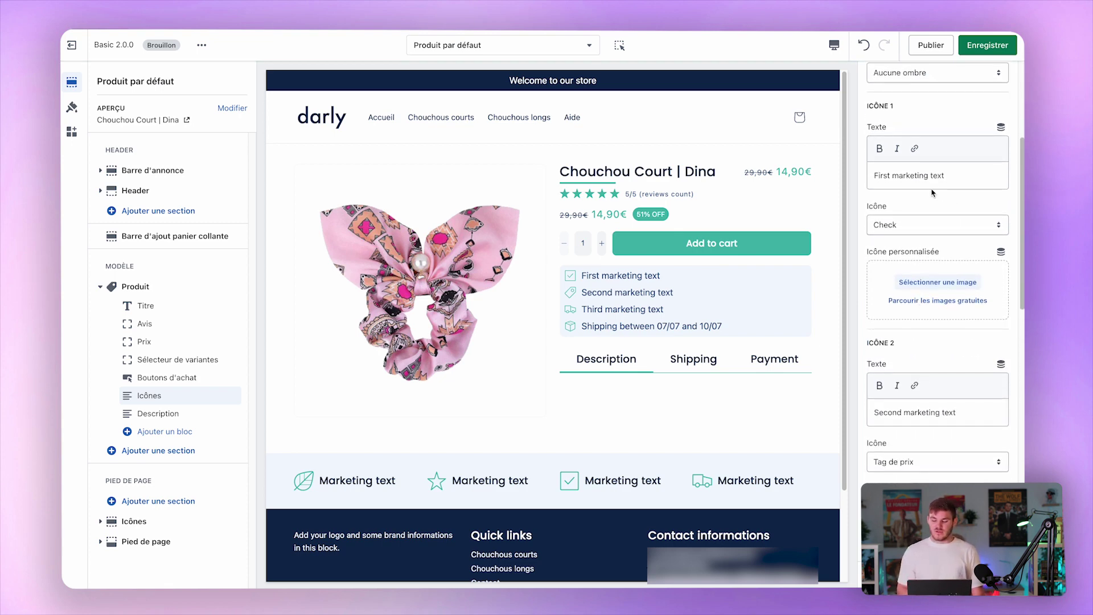
{"action": "left_click", "coordinate": [890, 229]}
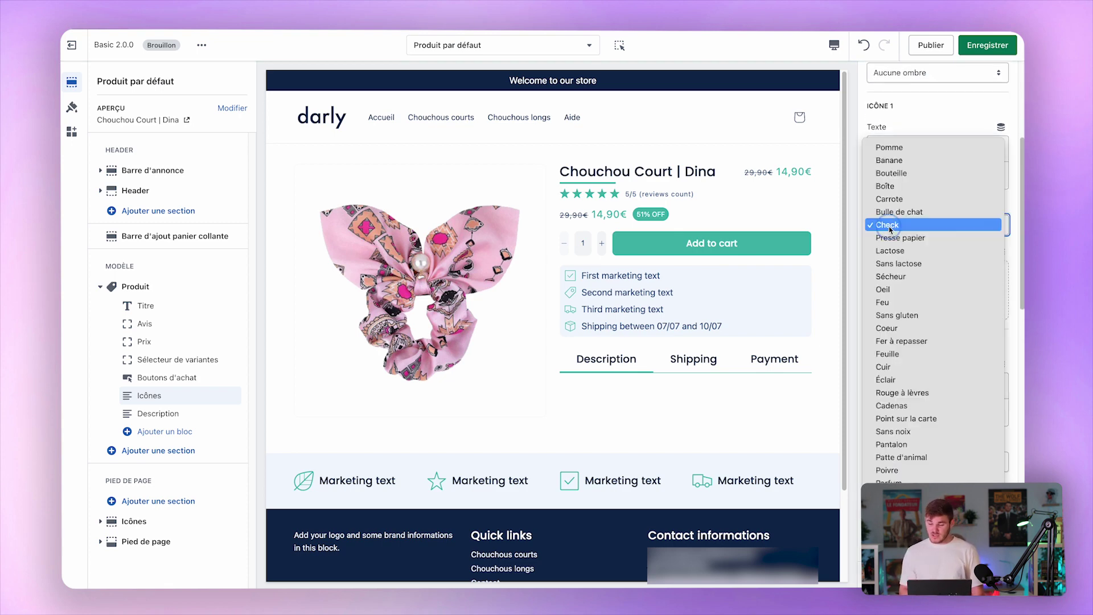
{"action": "left_click", "coordinate": [997, 293]}
{"action": "scroll", "coordinate": [983, 283], "scroll_direction": "down", "scroll_amount": 10}
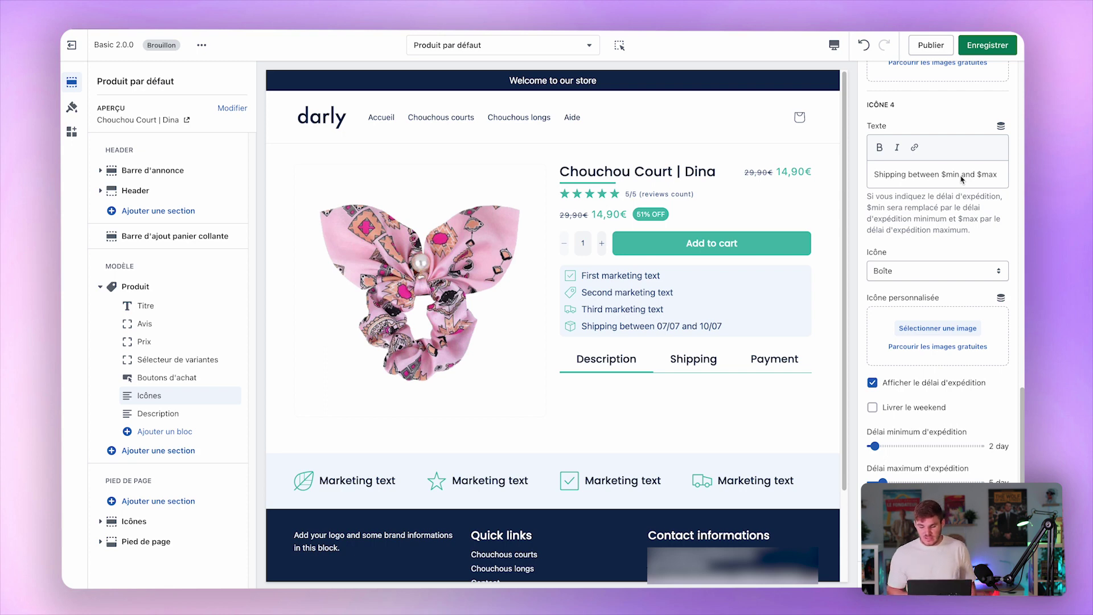
{"action": "left_click_drag", "start_coordinate": [943, 178], "coordinate": [1010, 178]}
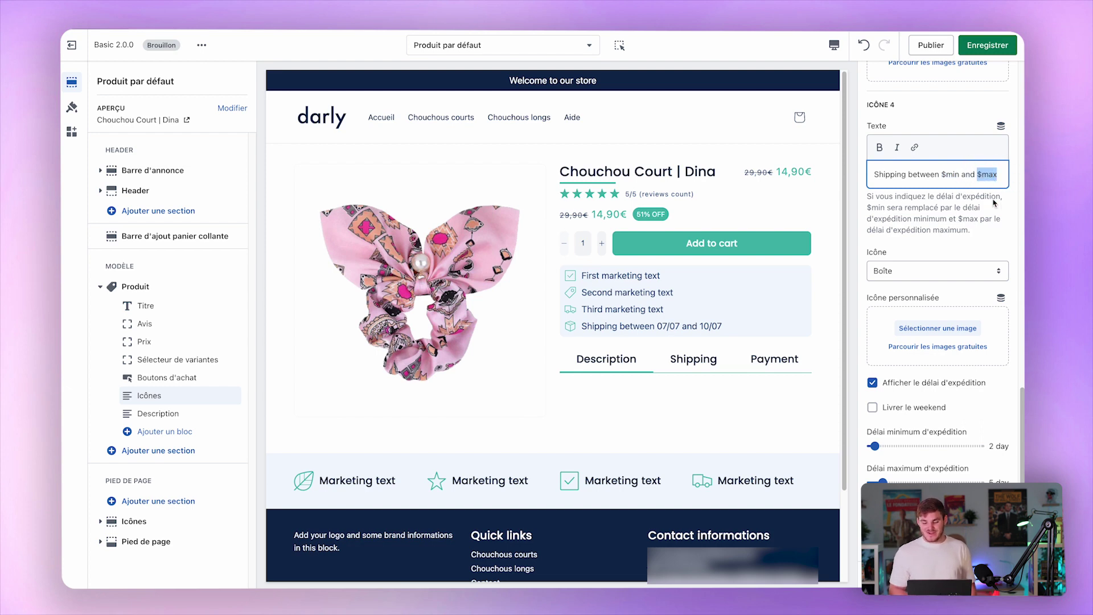
{"action": "double_click", "coordinate": [922, 174]}
{"action": "right_click", "coordinate": [913, 176]}
{"action": "key", "text": "Escape"}
{"action": "left_click_drag", "start_coordinate": [942, 174], "coordinate": [962, 181]}
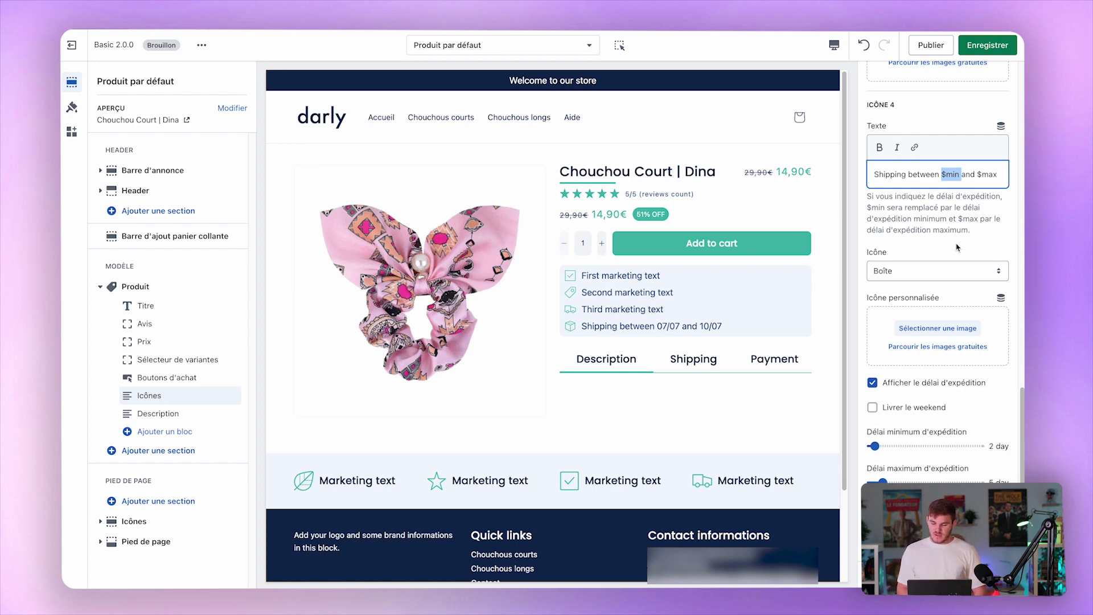
{"action": "left_click", "coordinate": [981, 276]}
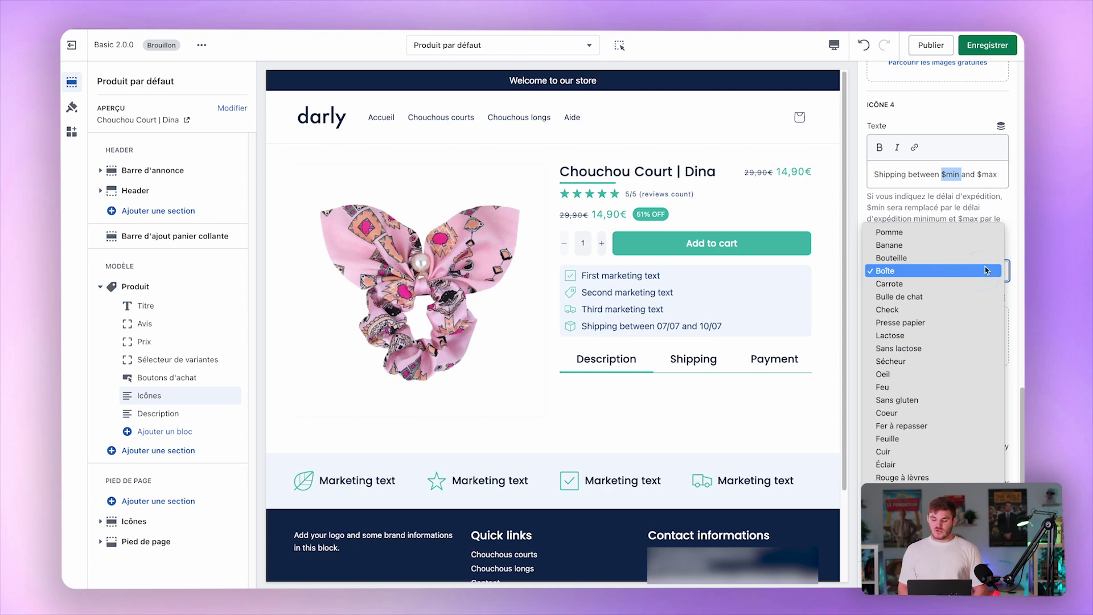
{"action": "left_click", "coordinate": [948, 215]}
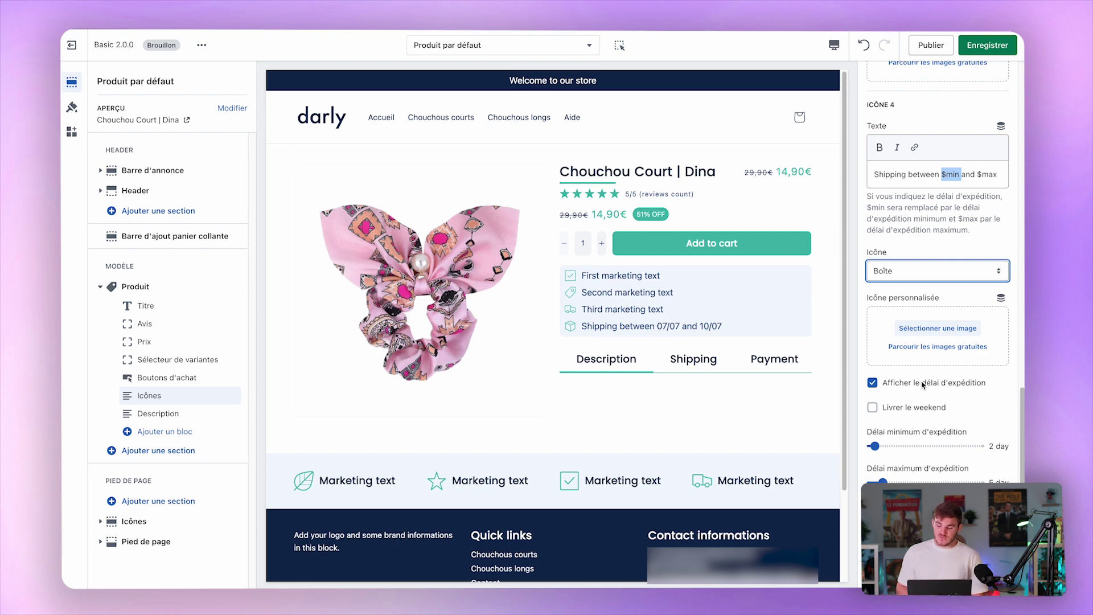
{"action": "left_click", "coordinate": [940, 385]}
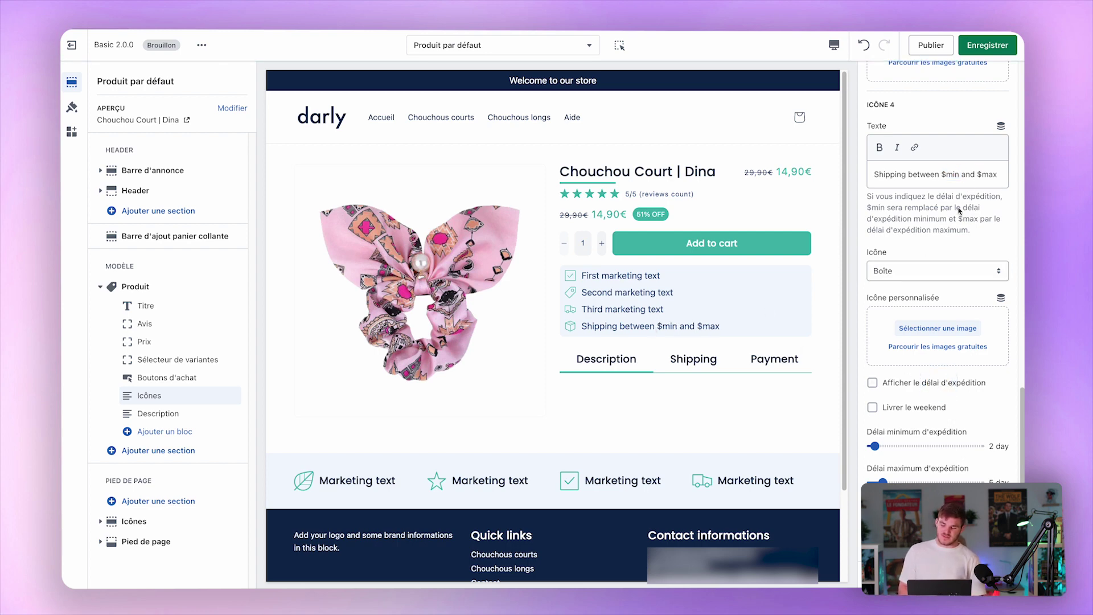
{"action": "triple_click", "coordinate": [901, 171]}
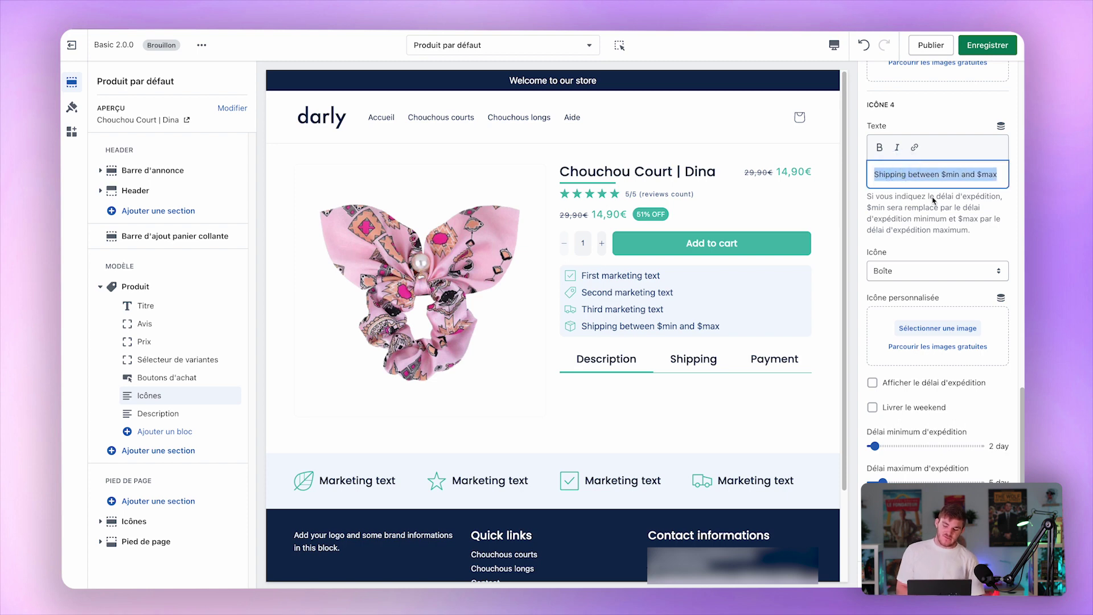
{"action": "left_click", "coordinate": [939, 383]}
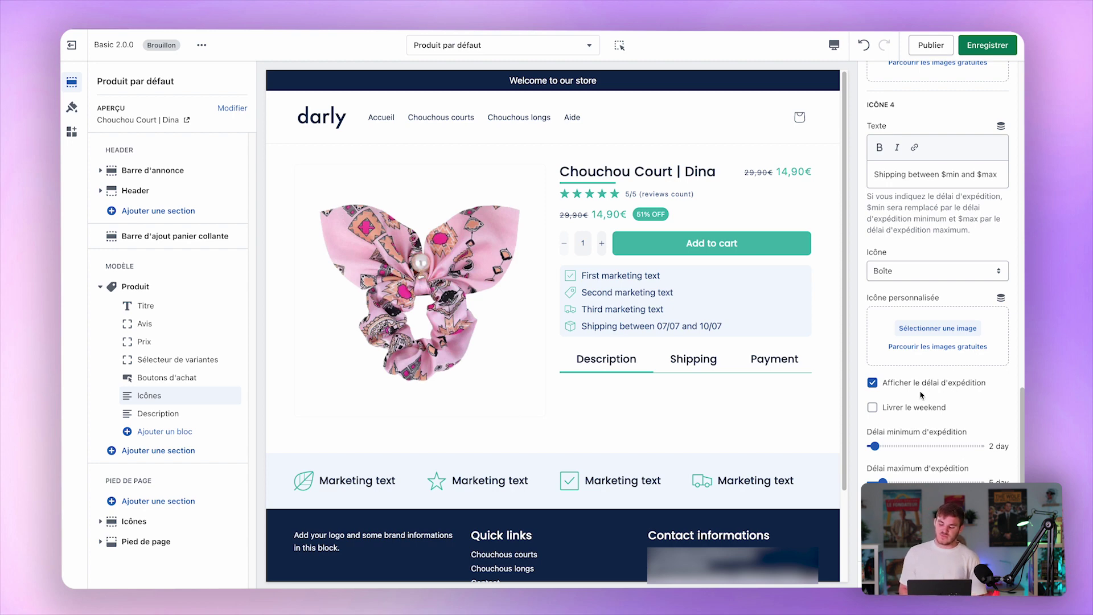
{"action": "left_click", "coordinate": [905, 407]}
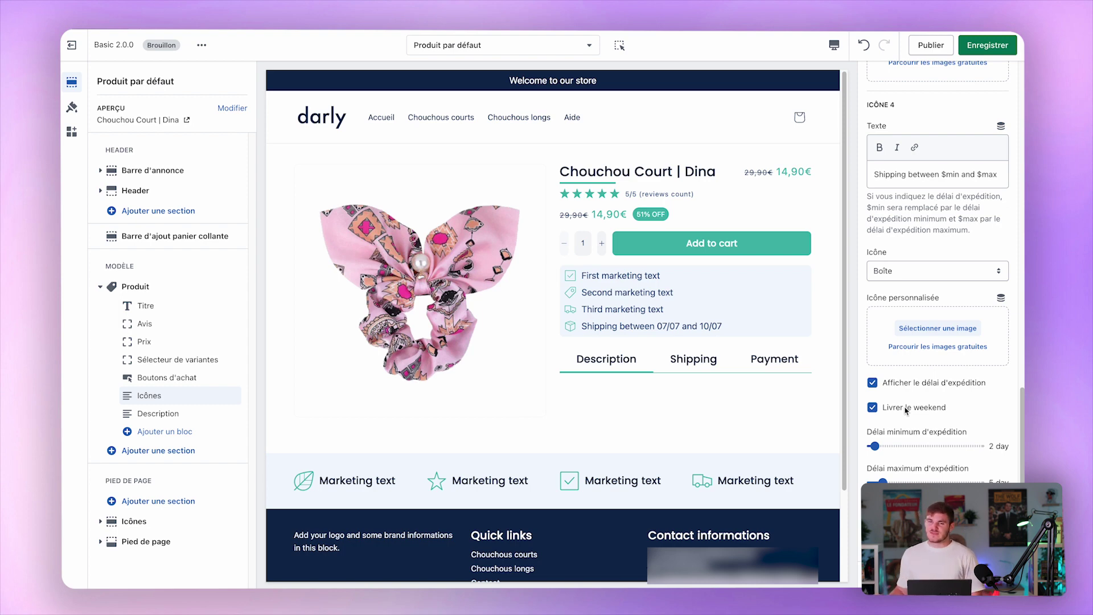
{"action": "left_click", "coordinate": [906, 408]}
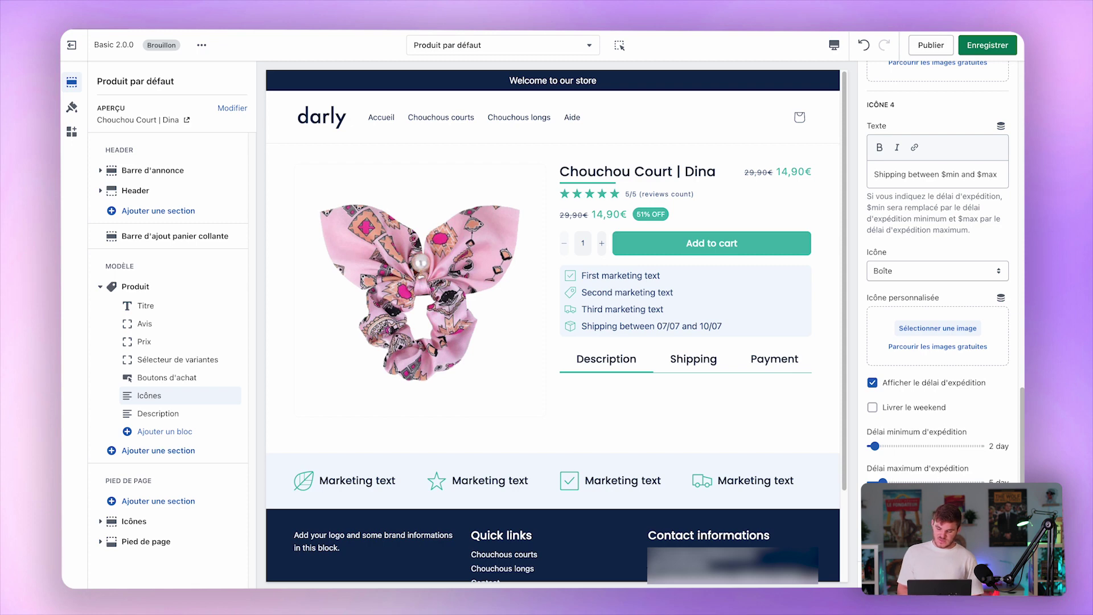
Try a 4-day minimum shipping delay with weekend delivery and save.
{"action": "left_click", "coordinate": [882, 448]}
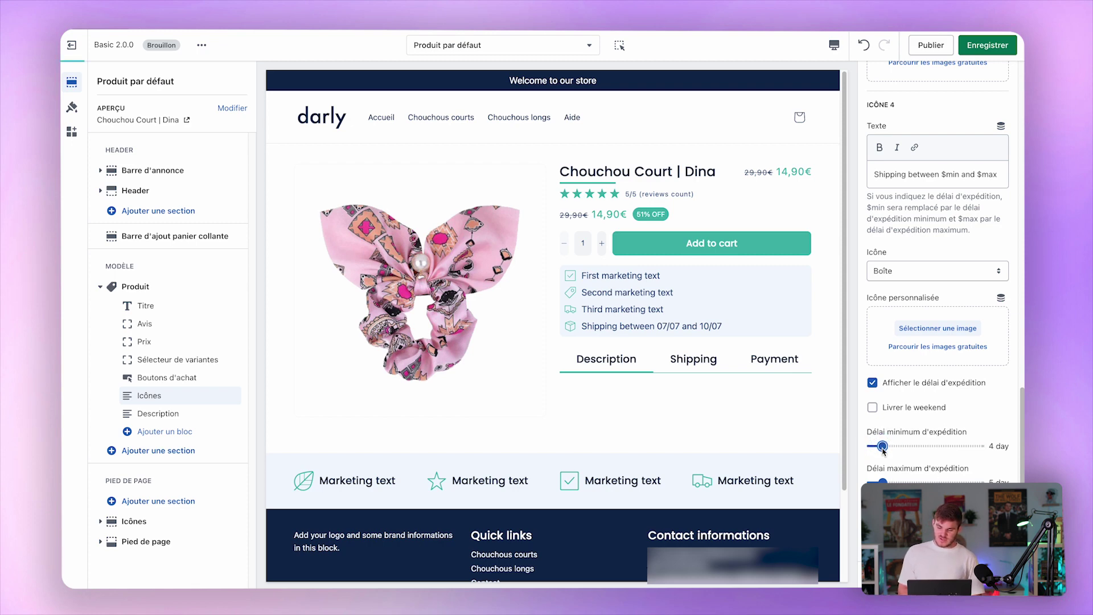
{"action": "key", "text": "ctrl+s"}
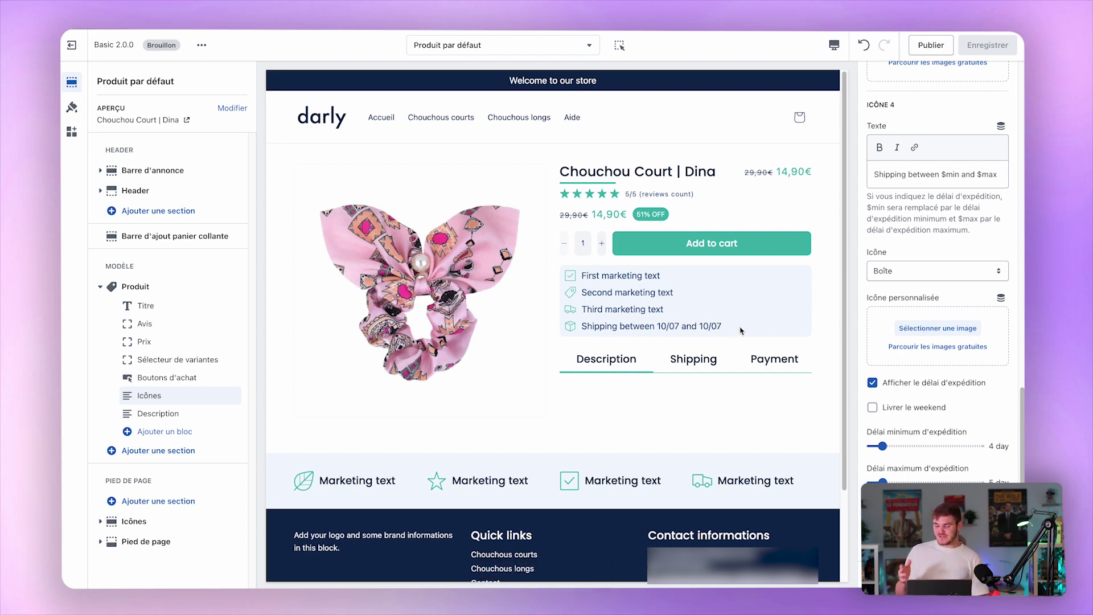
{"action": "left_click", "coordinate": [906, 407]}
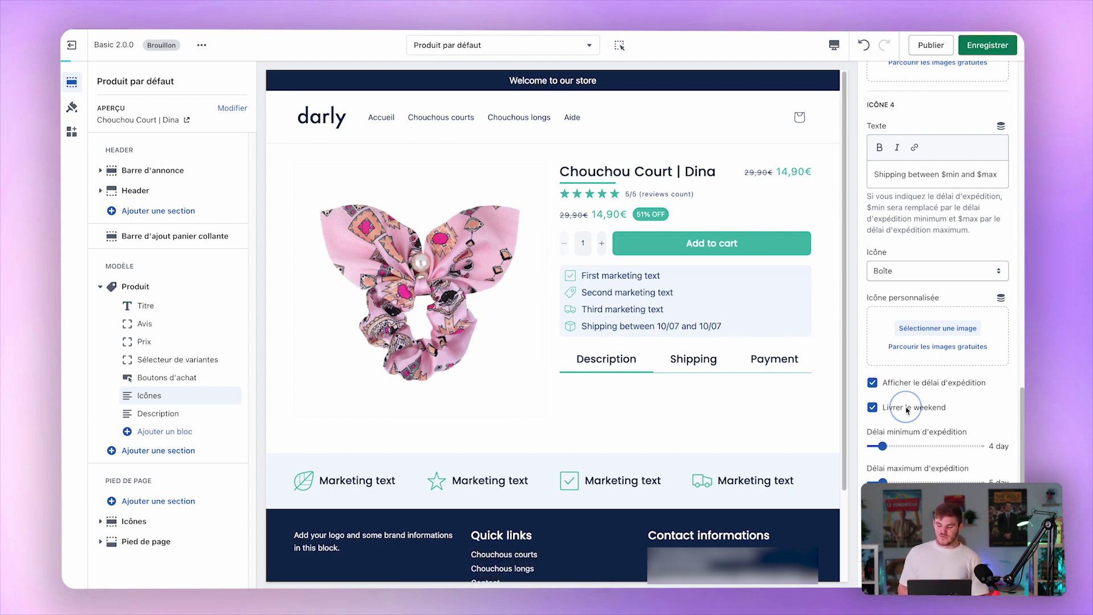
{"action": "left_click", "coordinate": [987, 49]}
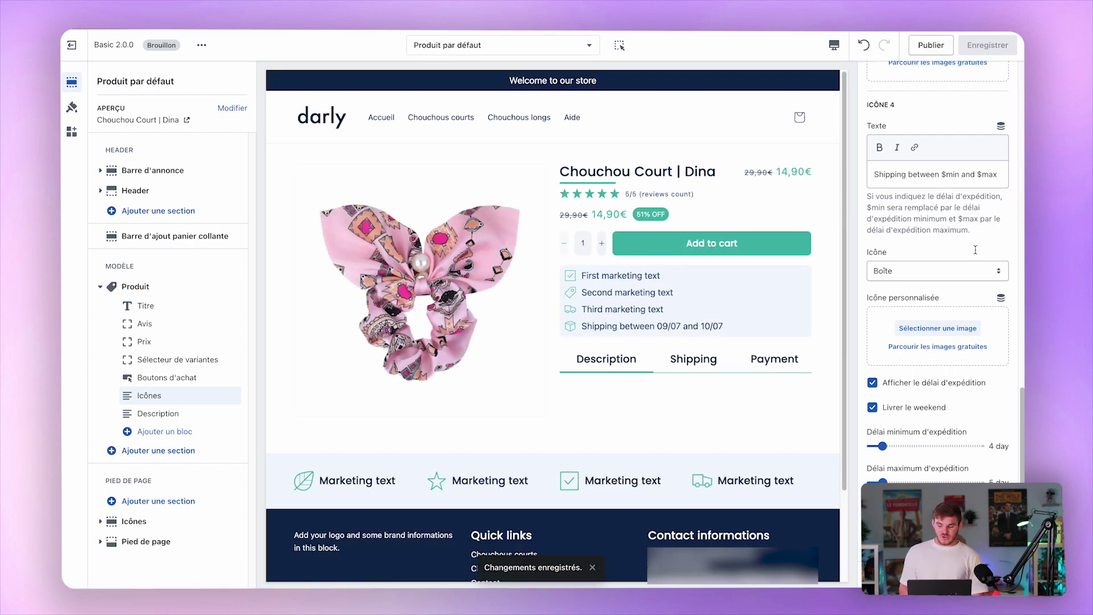
Restore the 2-day minimum delay without weekend delivery and save the template.
{"action": "left_click", "coordinate": [897, 407]}
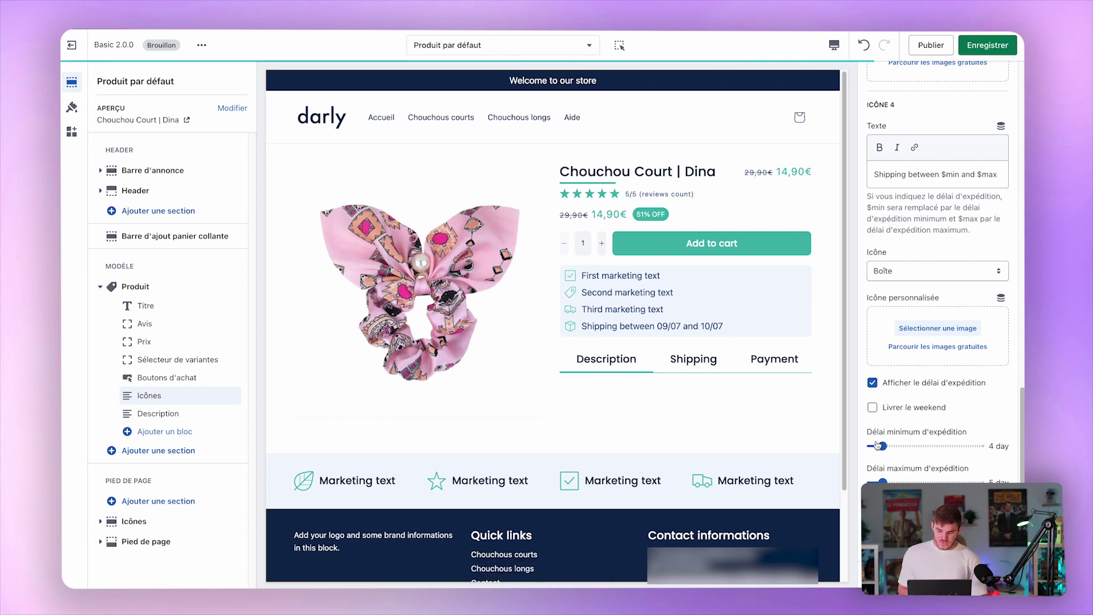
{"action": "left_click_drag", "start_coordinate": [877, 446], "coordinate": [873, 445]}
{"action": "left_click", "coordinate": [961, 416]}
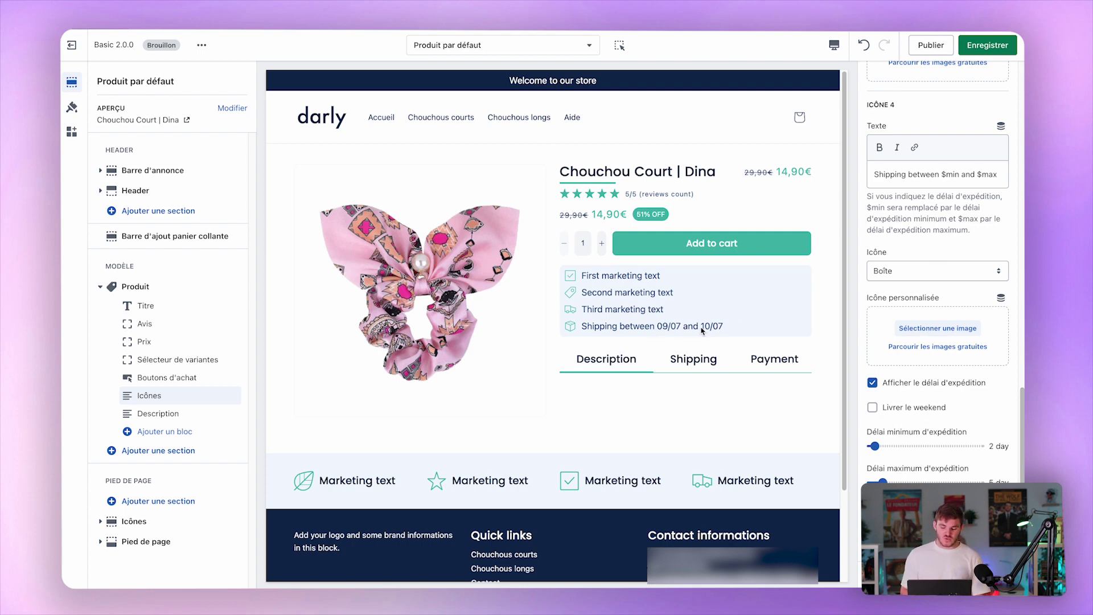
{"action": "left_click", "coordinate": [987, 45]}
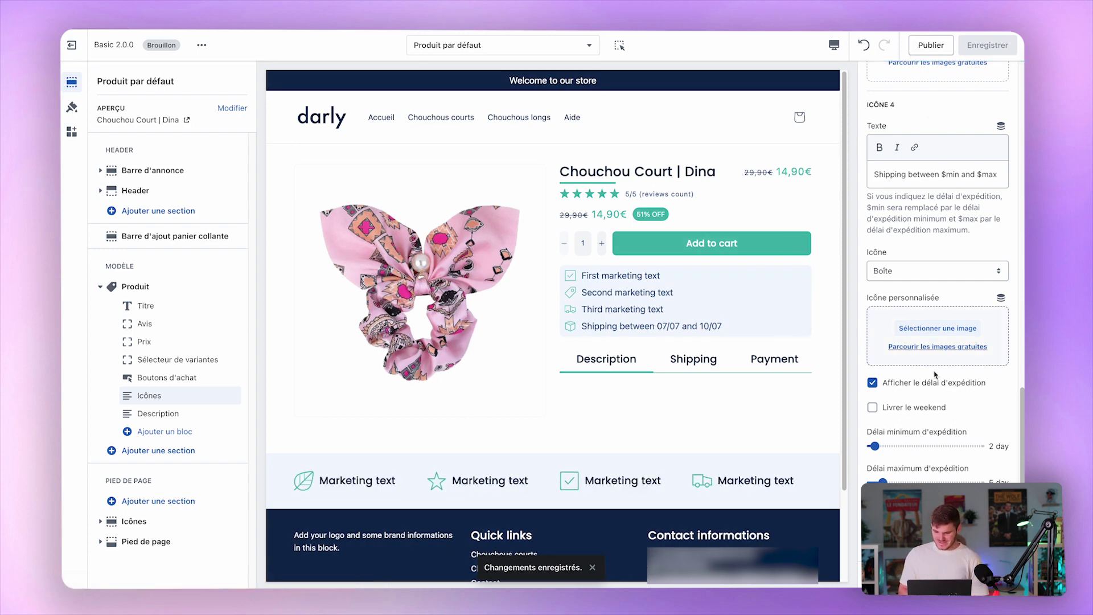
{"action": "left_click", "coordinate": [146, 414]}
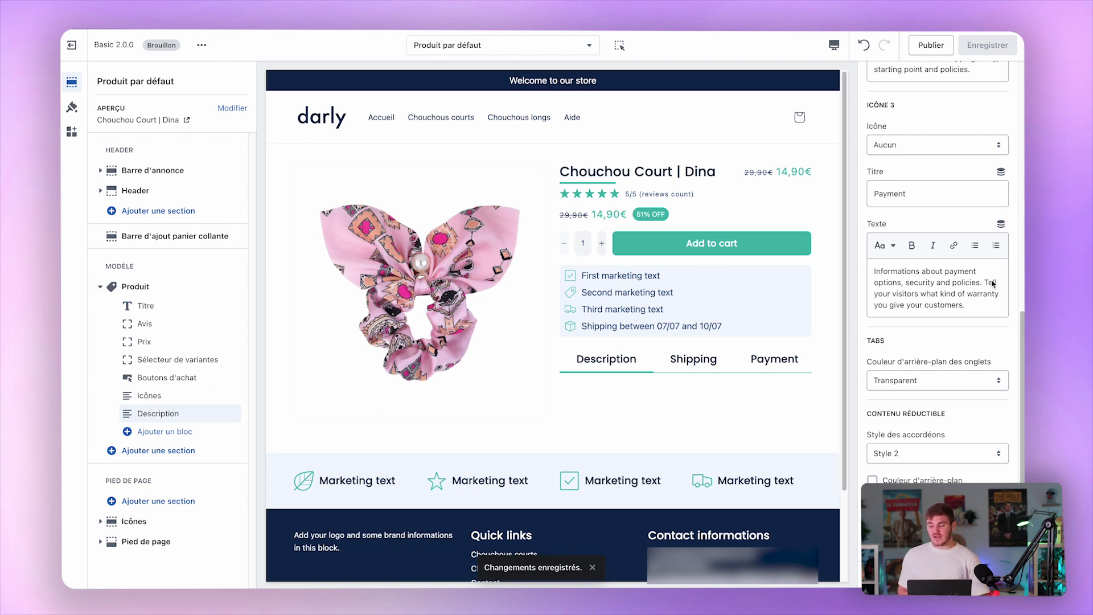
Preview the Description, Shipping and Payment tabs on the product page.
{"action": "scroll", "coordinate": [990, 284], "scroll_direction": "up", "scroll_amount": 10}
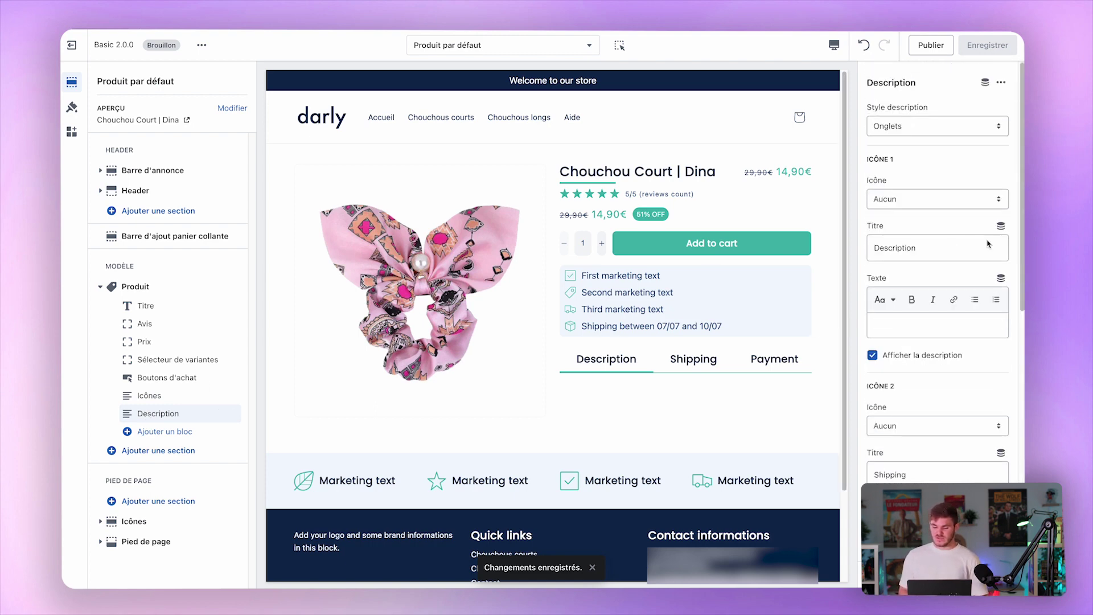
{"action": "left_click", "coordinate": [709, 358]}
{"action": "left_click", "coordinate": [784, 359]}
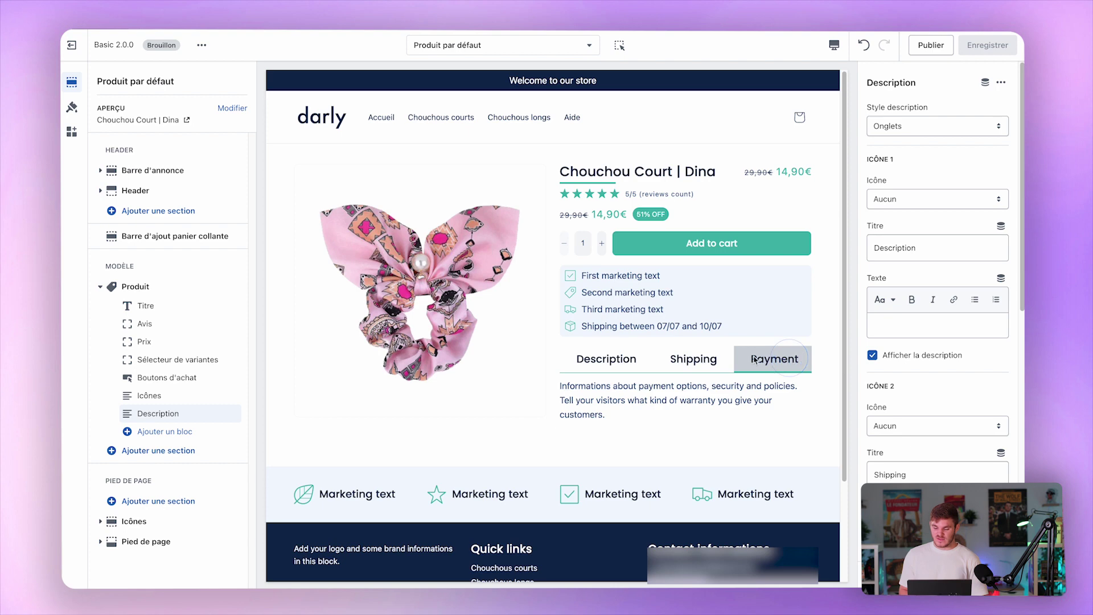
{"action": "left_click", "coordinate": [606, 358]}
{"action": "left_click", "coordinate": [693, 359]}
{"action": "left_click", "coordinate": [782, 361]}
{"action": "left_click", "coordinate": [609, 361]}
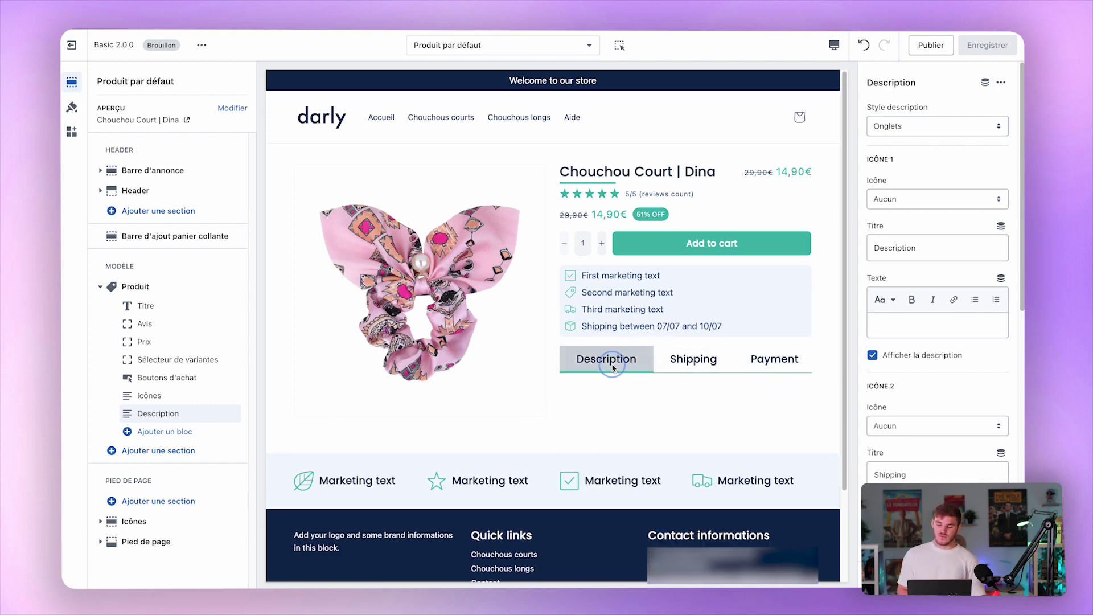
Set the description style to Contenu réductible and test expanding and collapsing each row.
{"action": "left_click", "coordinate": [950, 126]}
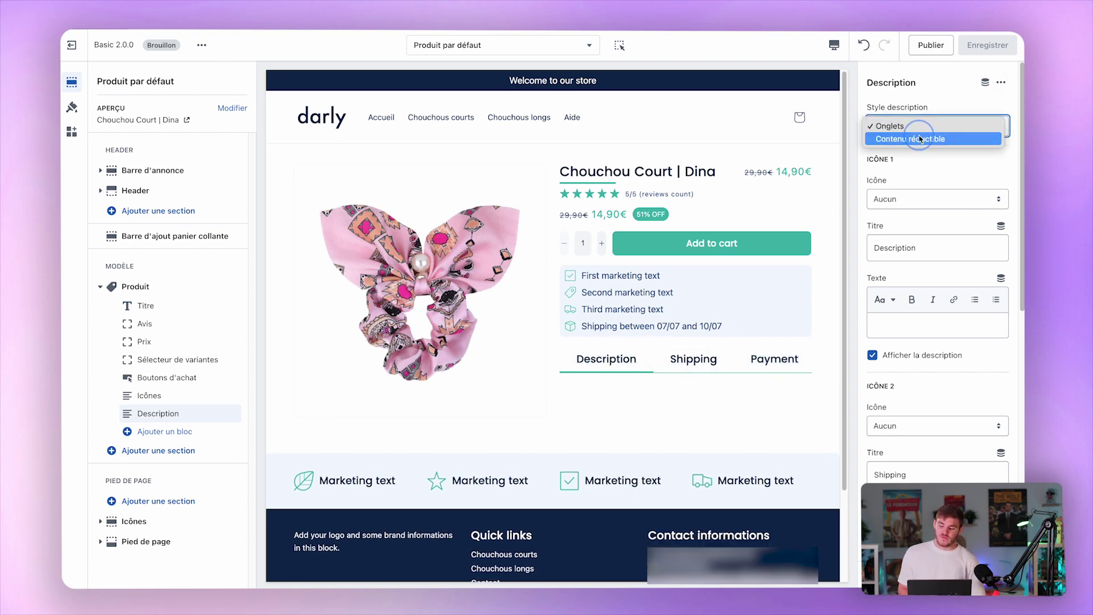
{"action": "left_click", "coordinate": [920, 139]}
{"action": "left_click", "coordinate": [654, 354]}
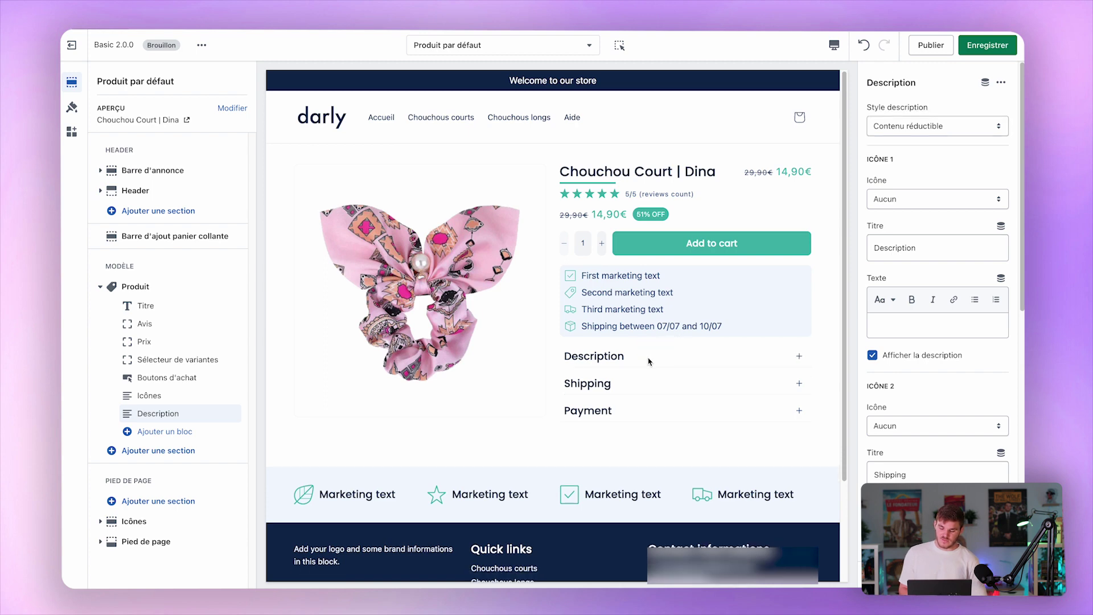
{"action": "left_click", "coordinate": [628, 387]}
{"action": "left_click", "coordinate": [628, 389]}
{"action": "left_click", "coordinate": [626, 410]}
{"action": "left_click", "coordinate": [653, 409]}
{"action": "scroll", "coordinate": [910, 399], "scroll_direction": "down", "scroll_amount": 5}
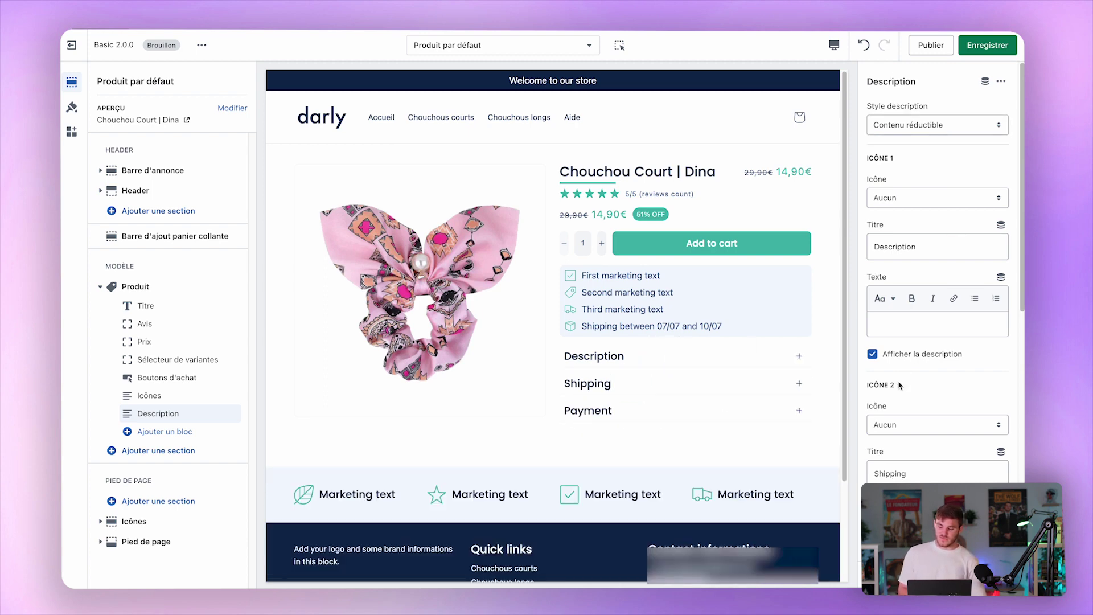
{"action": "left_click", "coordinate": [601, 361]}
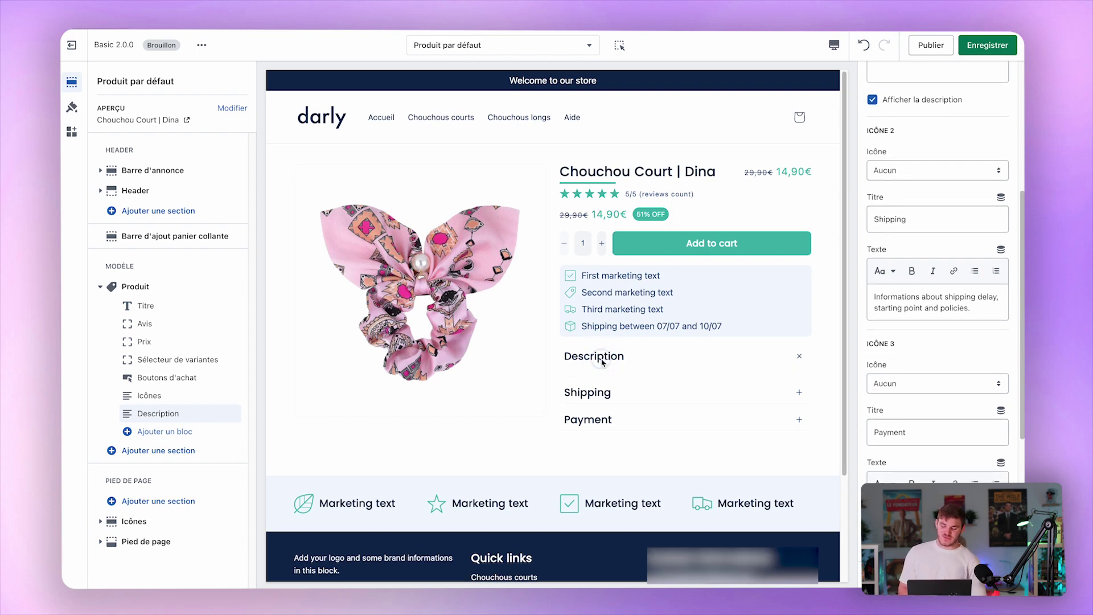
{"action": "left_click", "coordinate": [602, 361]}
{"action": "scroll", "coordinate": [946, 147], "scroll_direction": "up", "scroll_amount": 3}
Enter test text 'jyfytidiytk' in the Description row, keeping the product description shown.
{"action": "left_click", "coordinate": [906, 271]}
{"action": "left_click", "coordinate": [939, 245]}
{"action": "type", "text": "jyfytidiyt"}
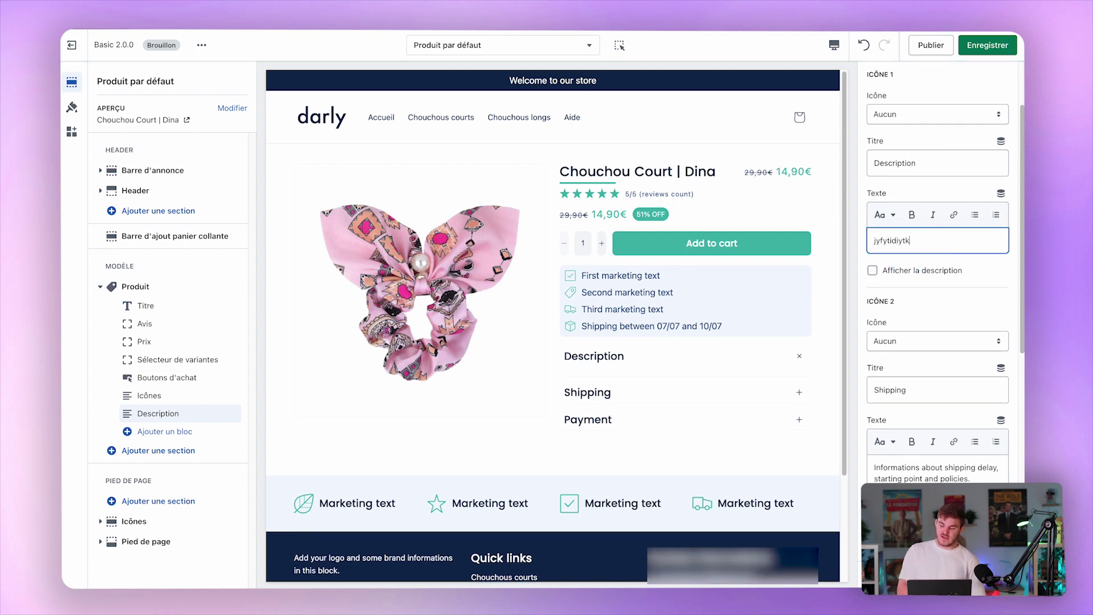
{"action": "type", "text": "k"}
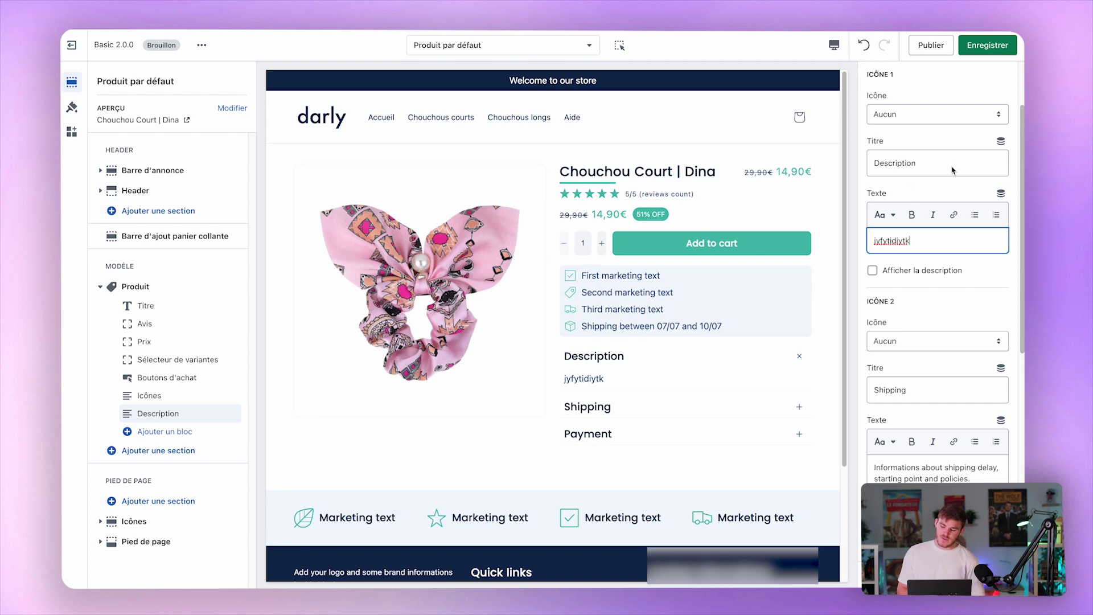
{"action": "left_click", "coordinate": [872, 270]}
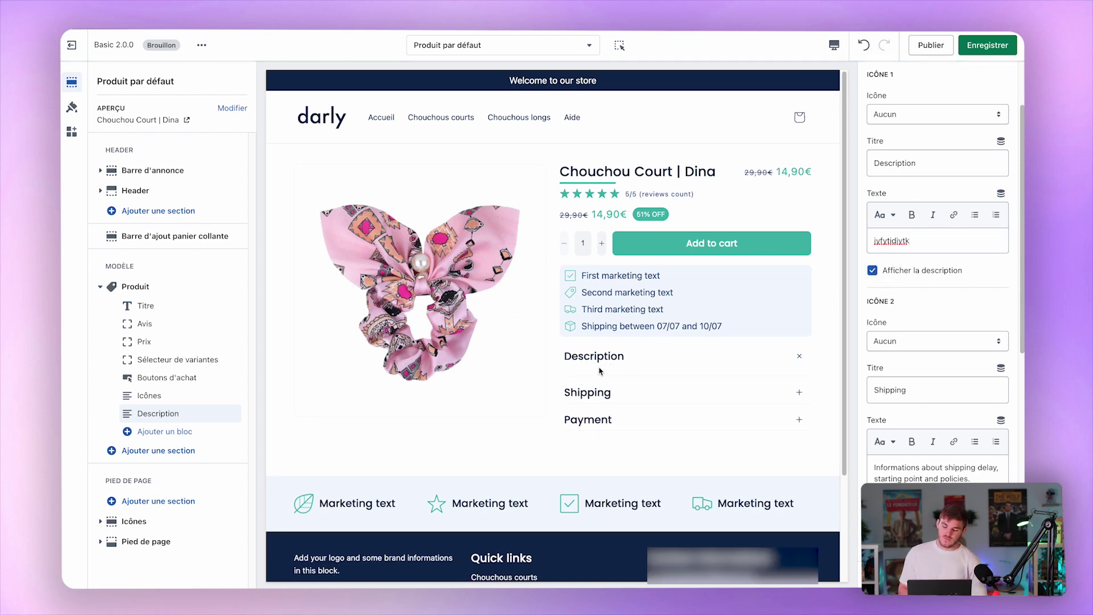
{"action": "left_click", "coordinate": [625, 357]}
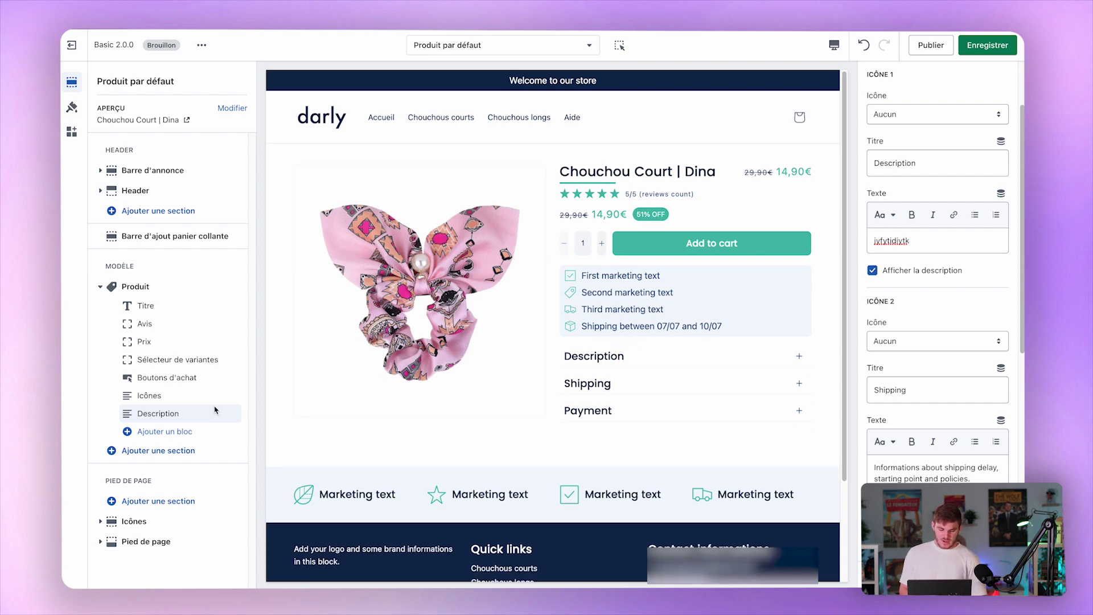
Add a Compte à rebours countdown block to the product template.
{"action": "left_click", "coordinate": [157, 433]}
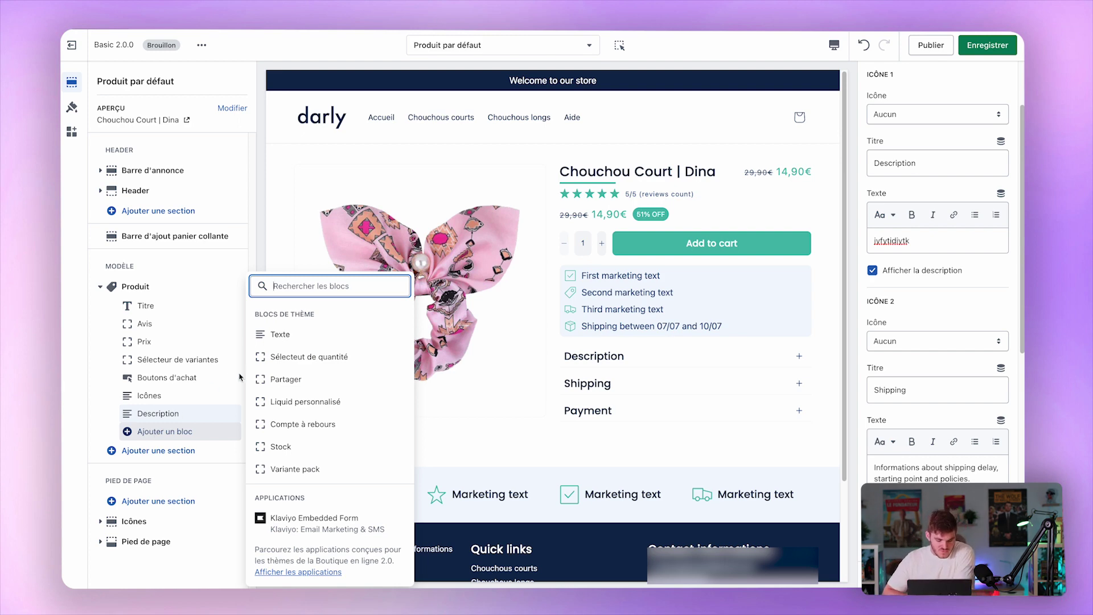
{"action": "left_click", "coordinate": [291, 423]}
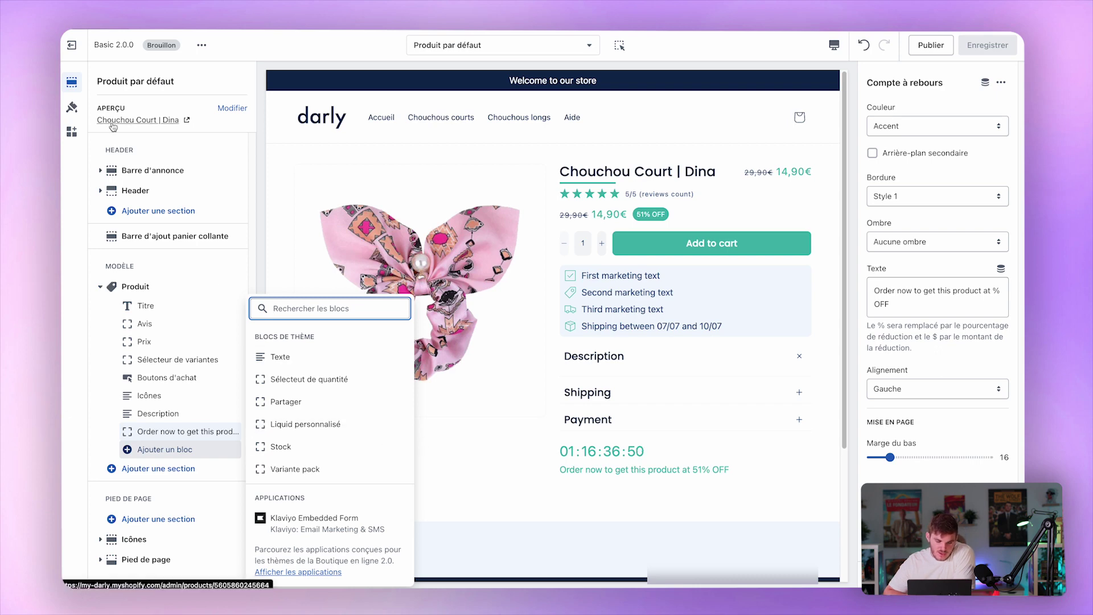
{"action": "left_click", "coordinate": [82, 112]}
{"action": "left_click", "coordinate": [72, 82]}
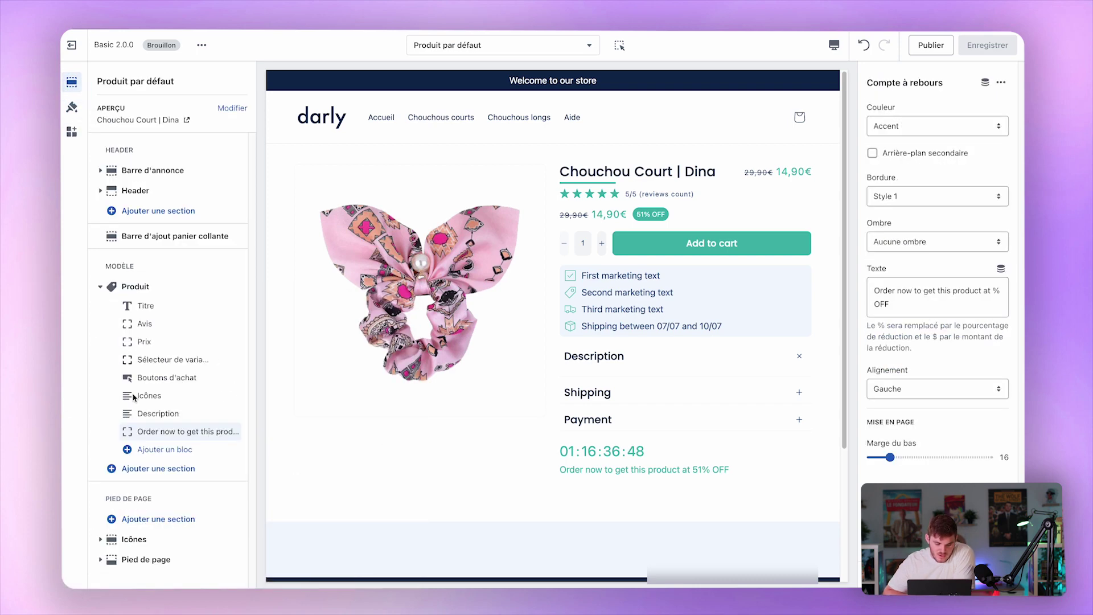
{"action": "left_click", "coordinate": [150, 449]}
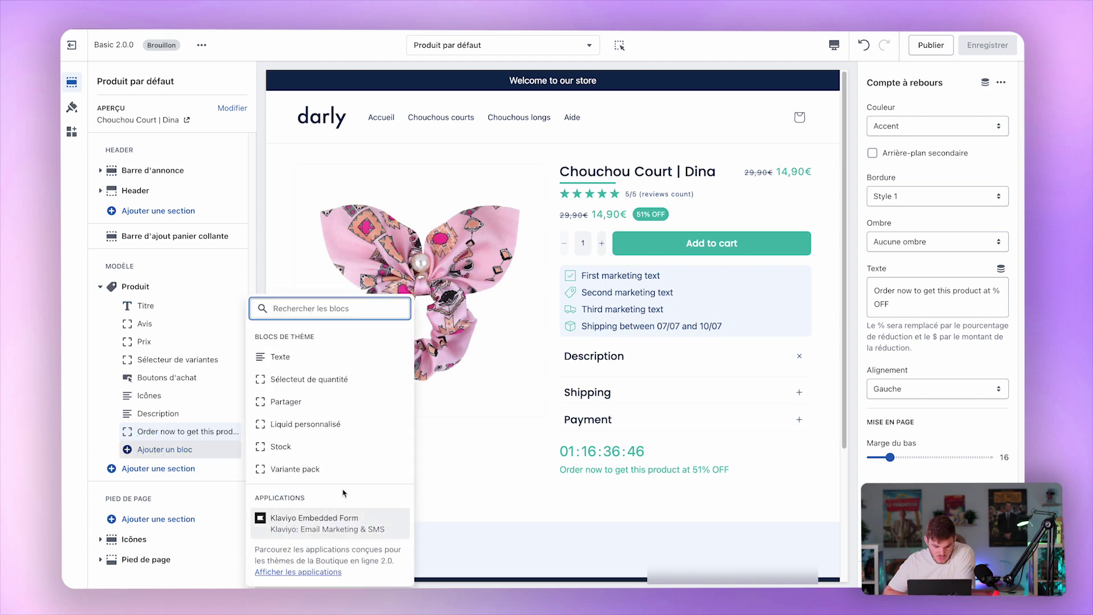
{"action": "left_click", "coordinate": [432, 515]}
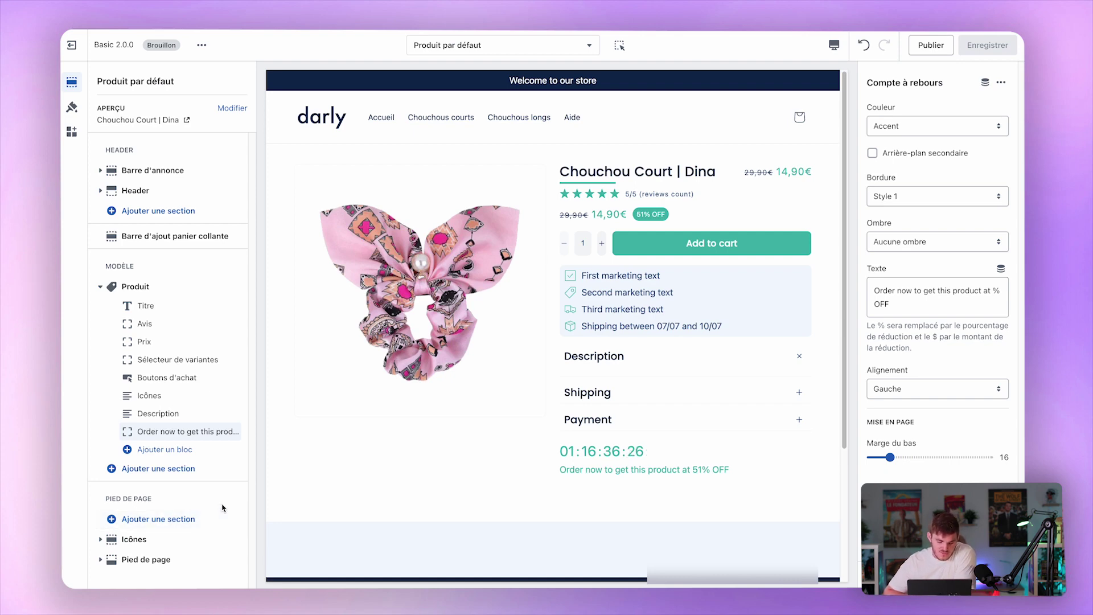
{"action": "scroll", "coordinate": [464, 442], "scroll_direction": "down", "scroll_amount": 3}
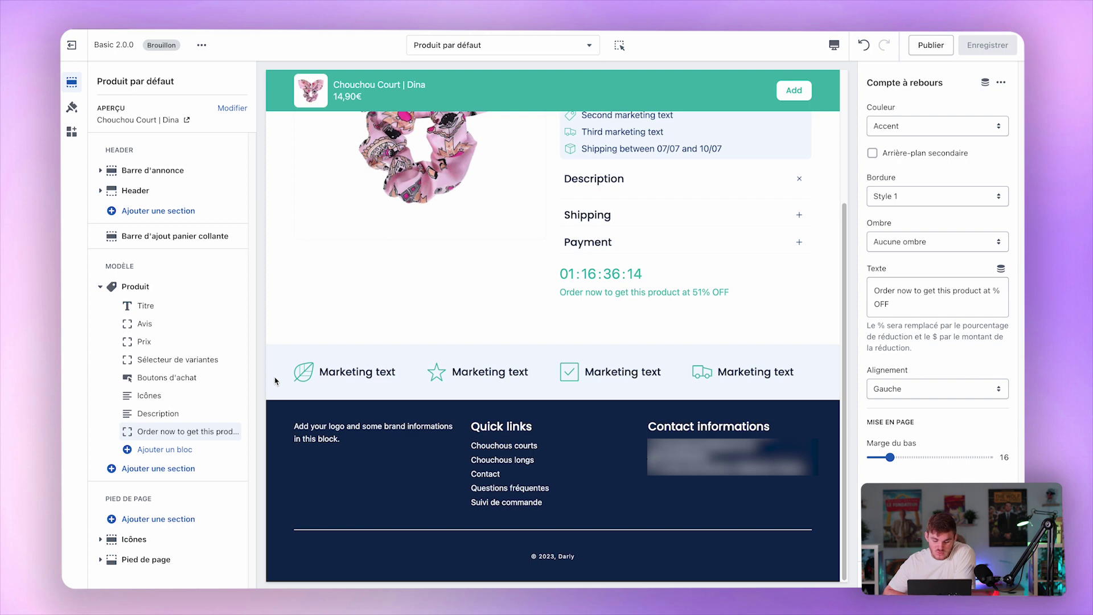
Browse the footer's Ajouter une section list and close it without adding anything.
{"action": "left_click", "coordinate": [183, 524]}
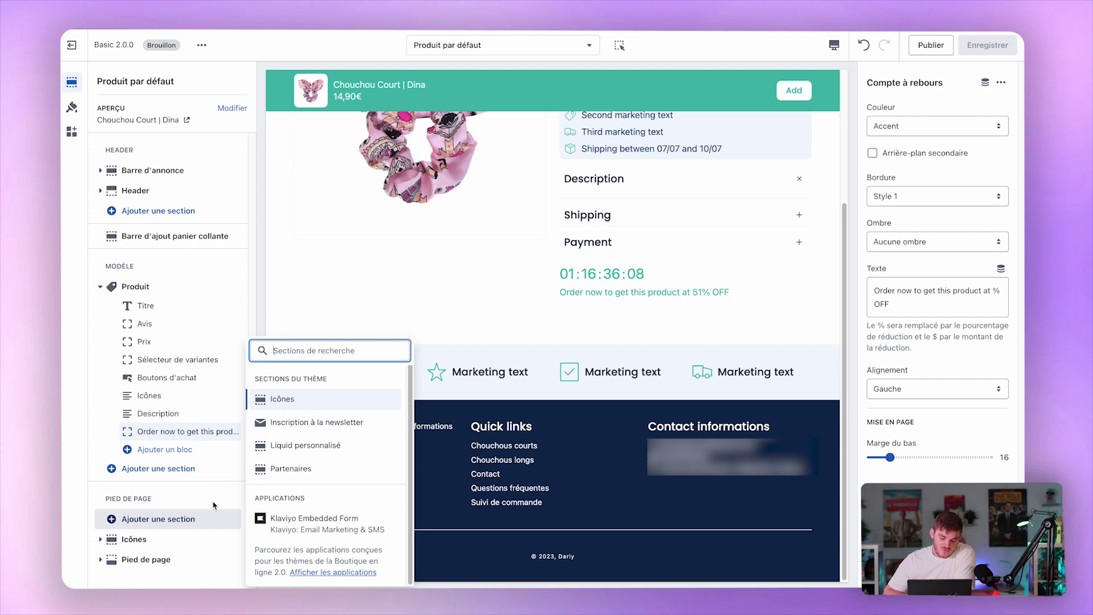
{"action": "left_click", "coordinate": [211, 499]}
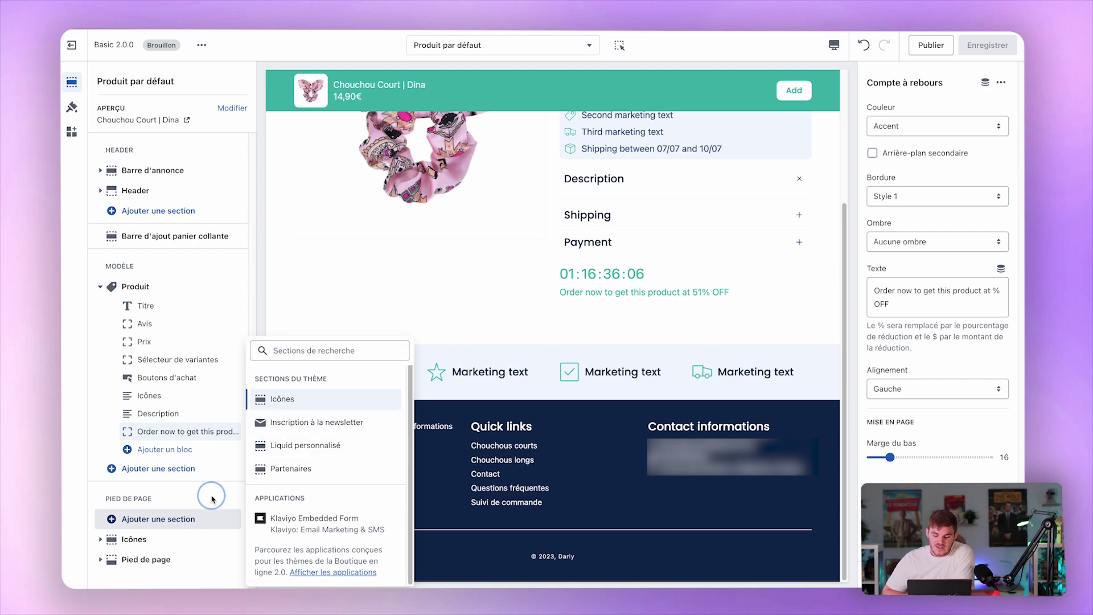
{"action": "left_click", "coordinate": [177, 498]}
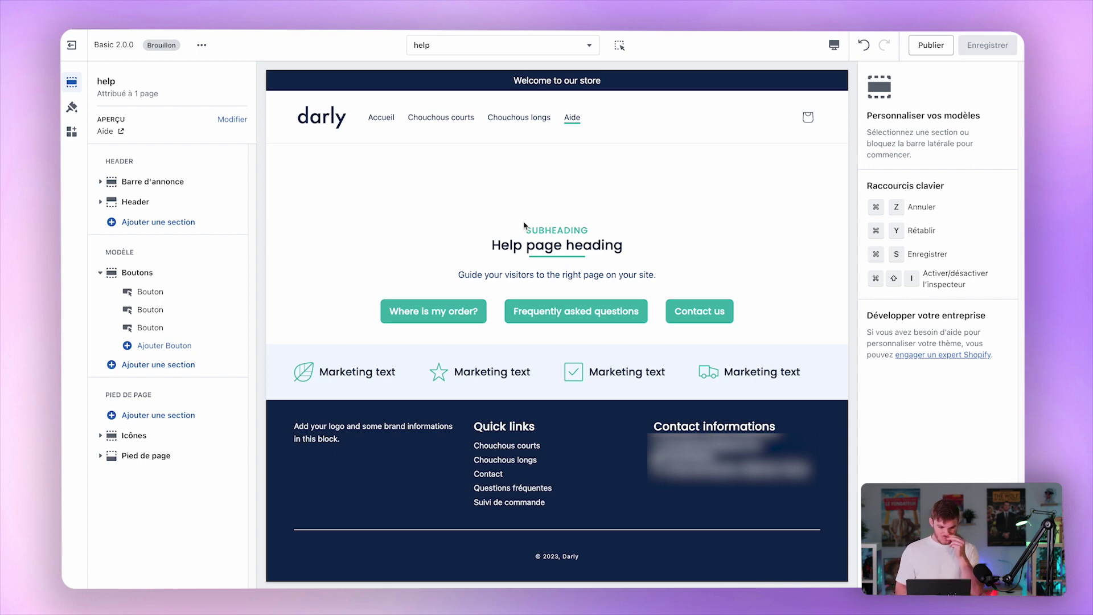
Link the first two help buttons to the Suivi de commande and Questions fréquentes pages.
{"action": "left_click", "coordinate": [183, 292]}
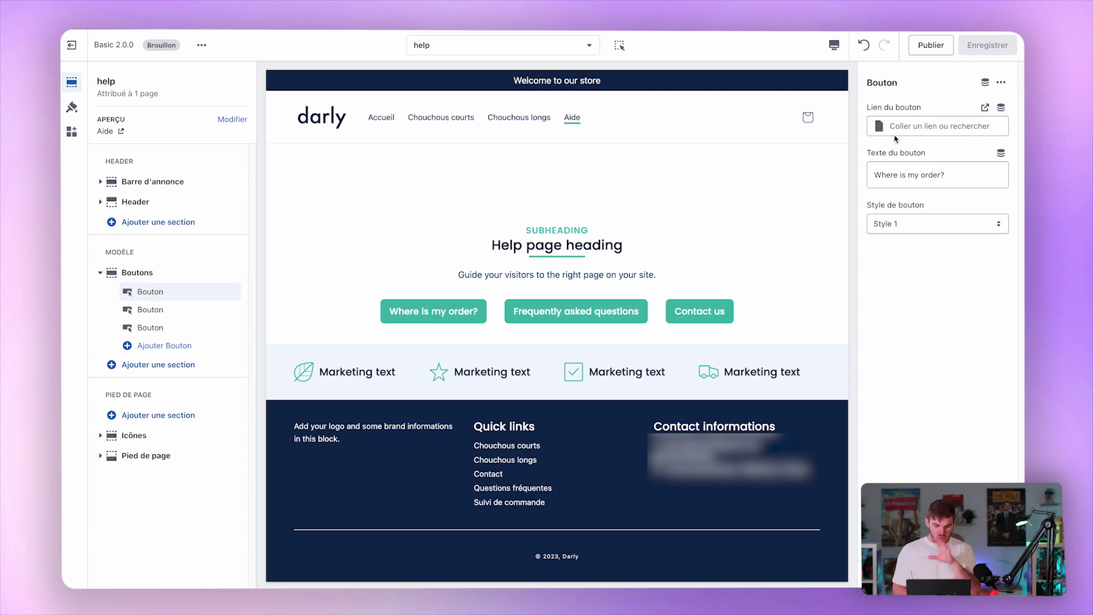
{"action": "left_click", "coordinate": [912, 128]}
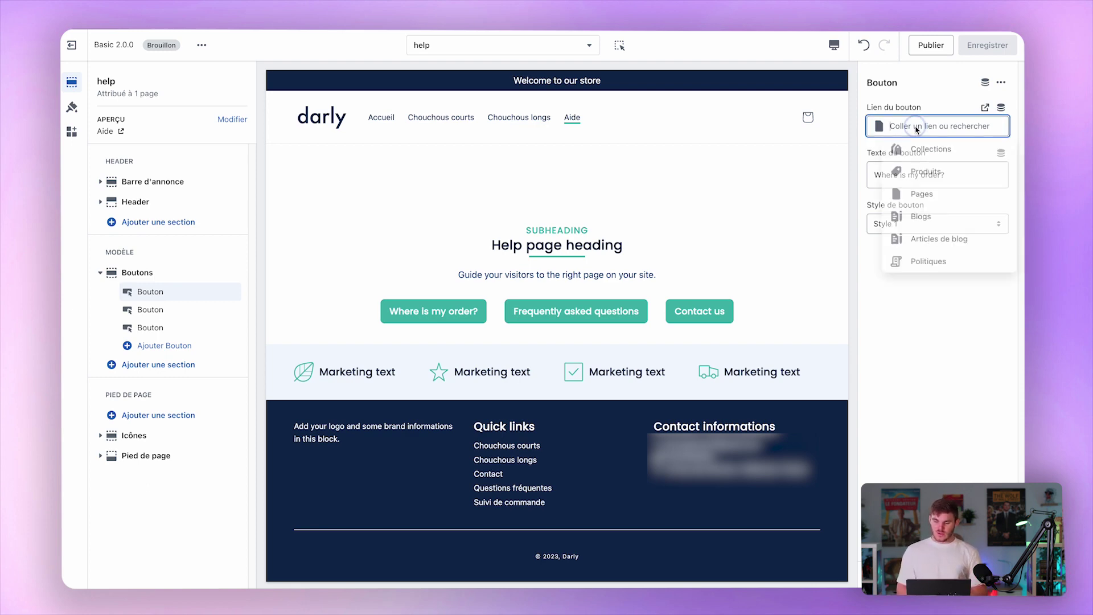
{"action": "left_click", "coordinate": [933, 188]}
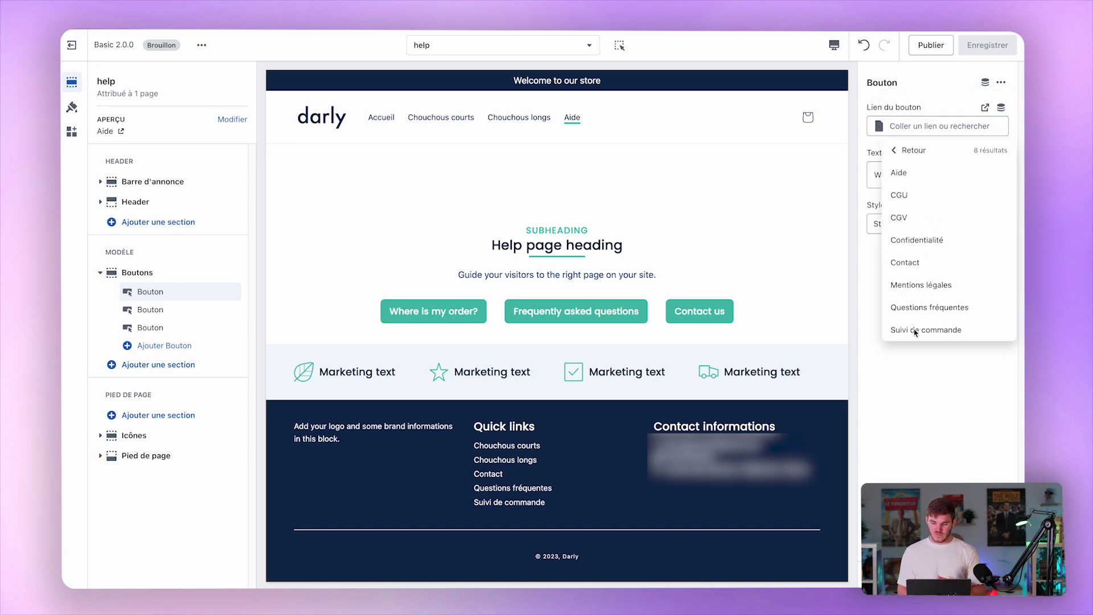
{"action": "left_click", "coordinate": [916, 327]}
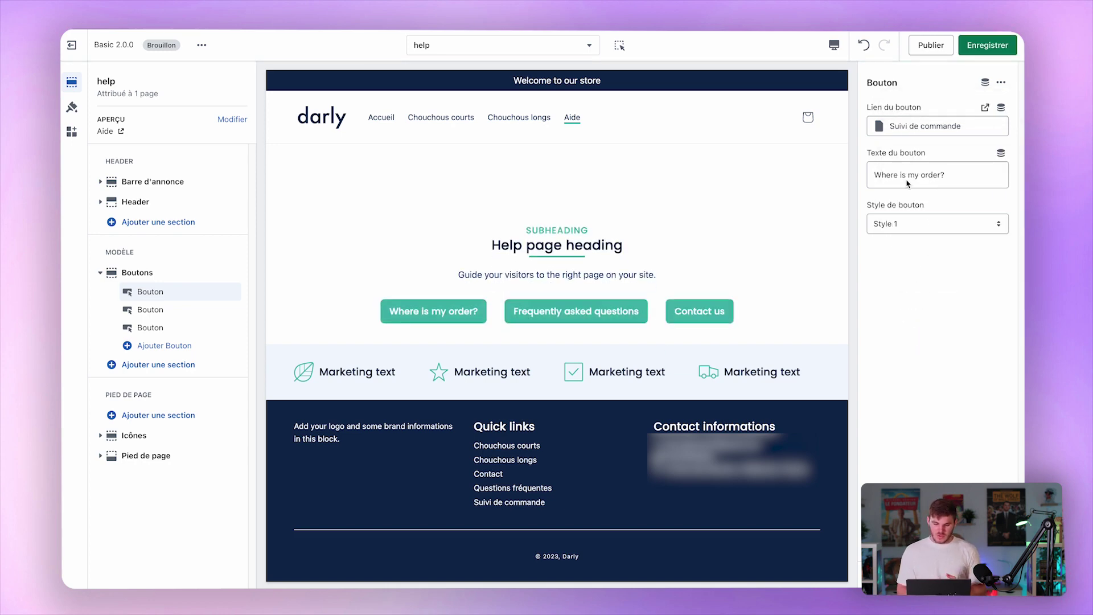
{"action": "left_click", "coordinate": [169, 312]}
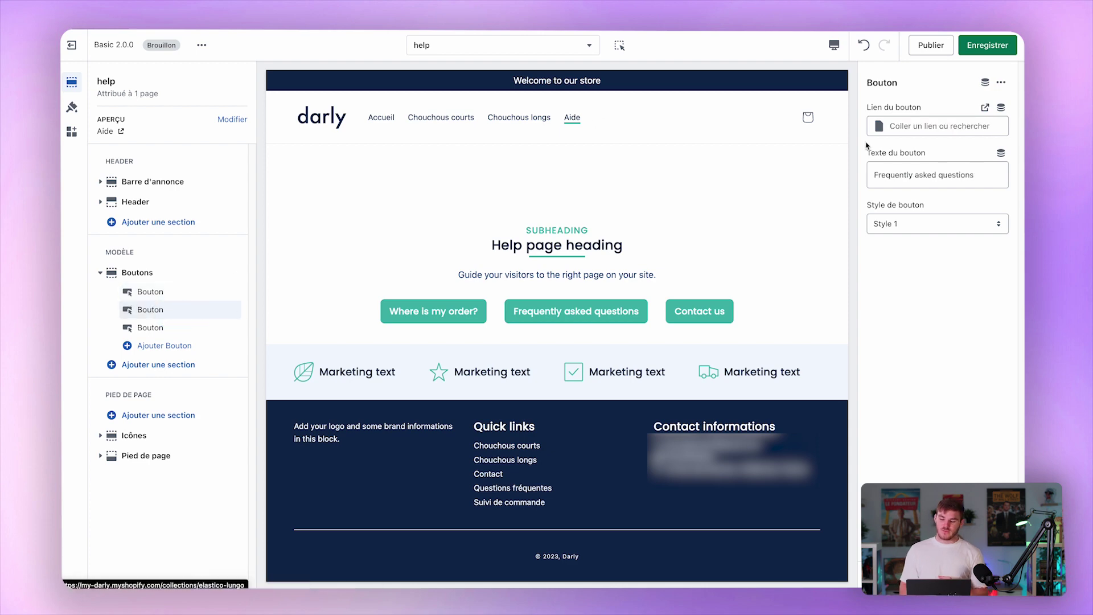
{"action": "left_click", "coordinate": [912, 128]}
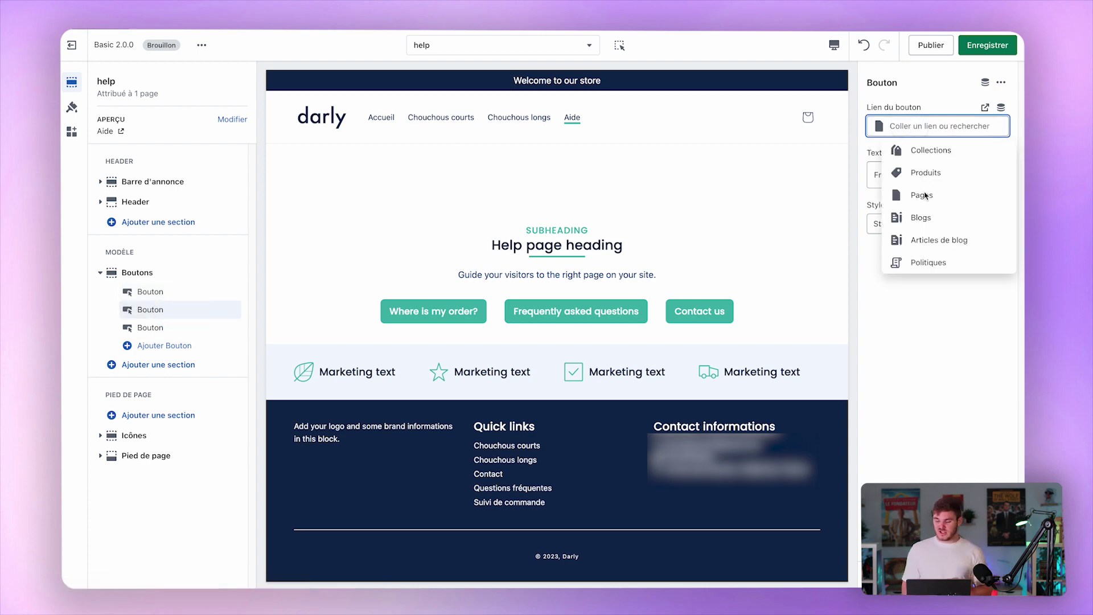
{"action": "left_click", "coordinate": [940, 204]}
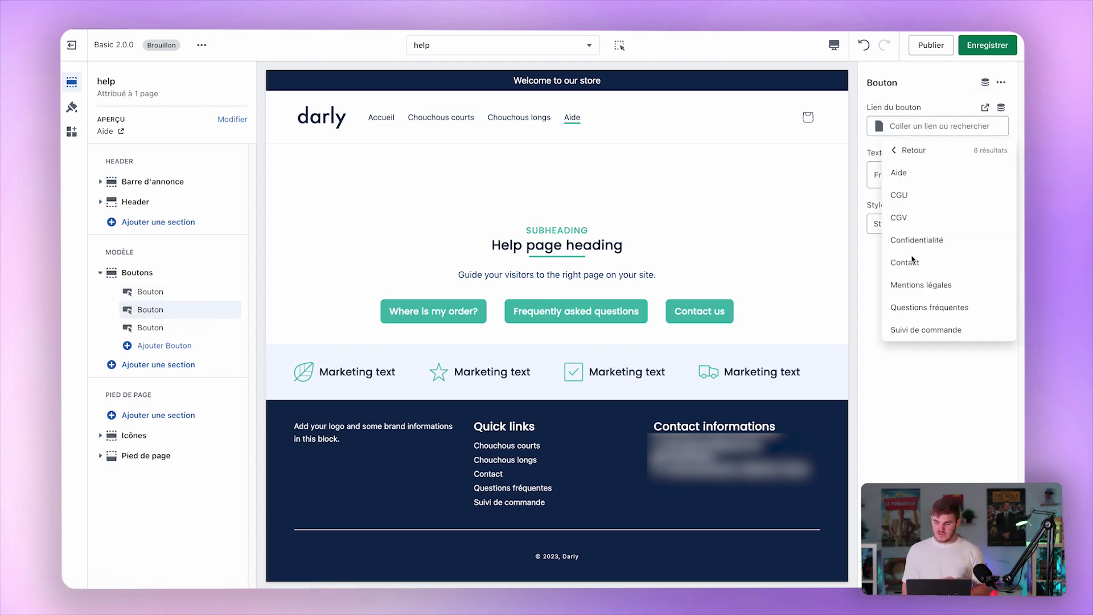
{"action": "left_click", "coordinate": [938, 303]}
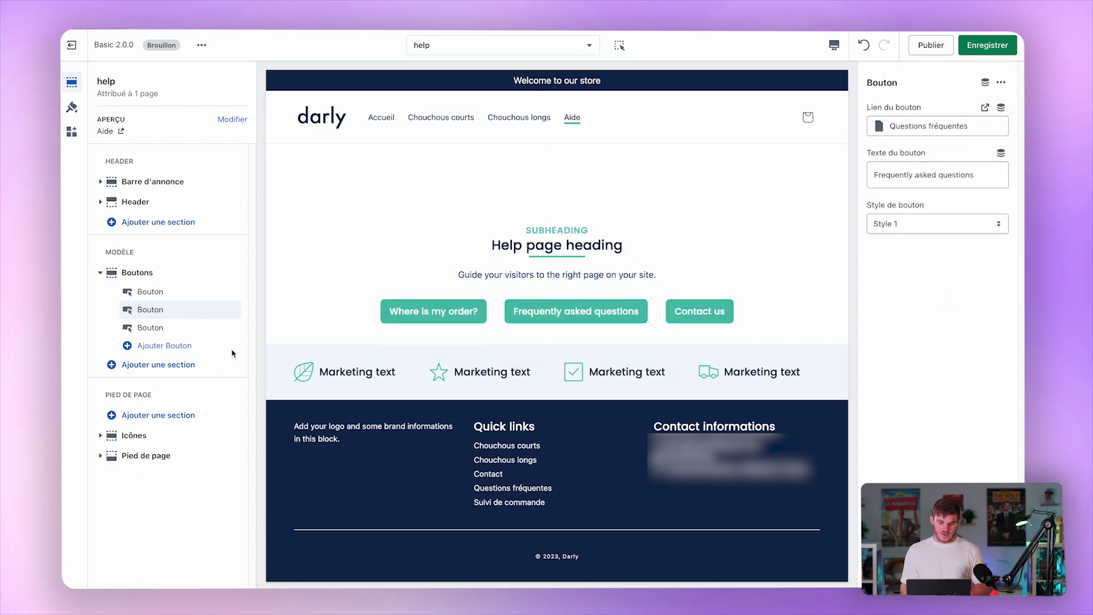
Link the Contact us button to the Contact page and save the help page.
{"action": "left_click", "coordinate": [180, 328]}
{"action": "left_click", "coordinate": [934, 129]}
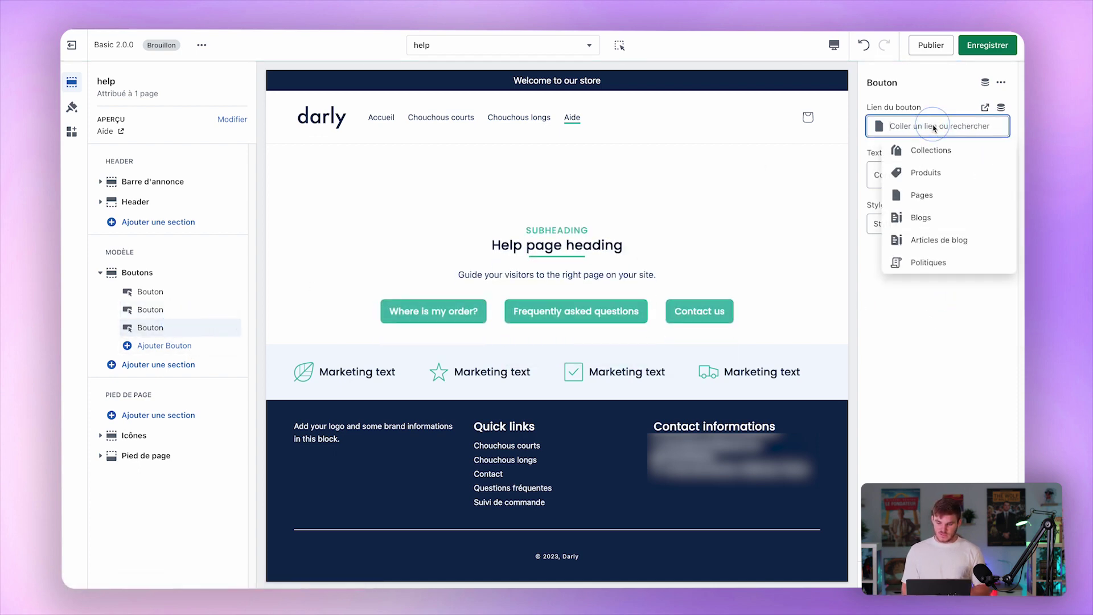
{"action": "left_click", "coordinate": [934, 198]}
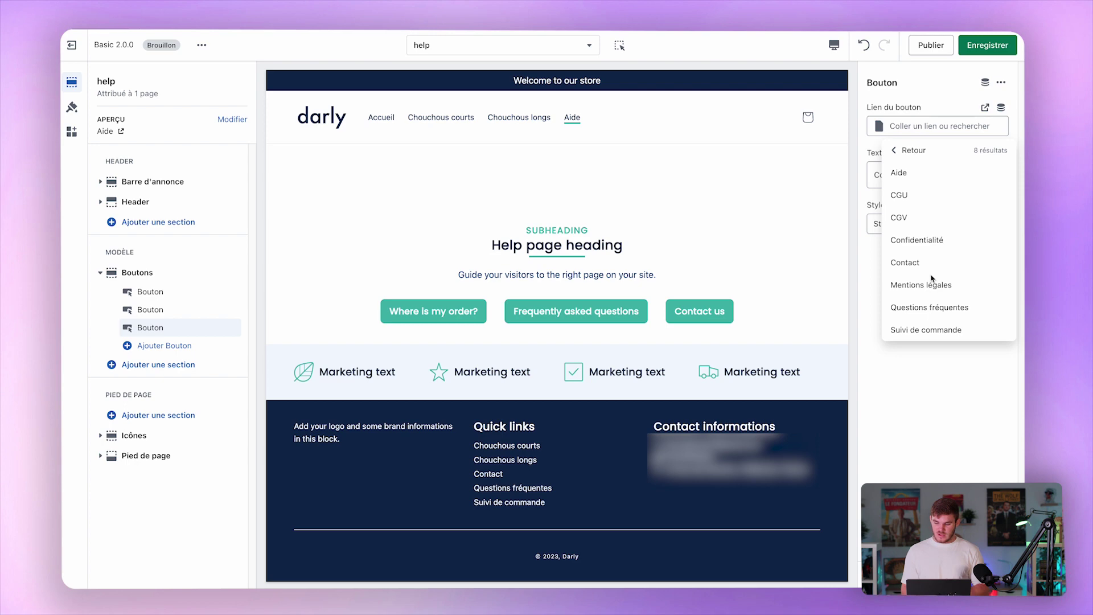
{"action": "left_click", "coordinate": [931, 265]}
{"action": "left_click", "coordinate": [993, 55]}
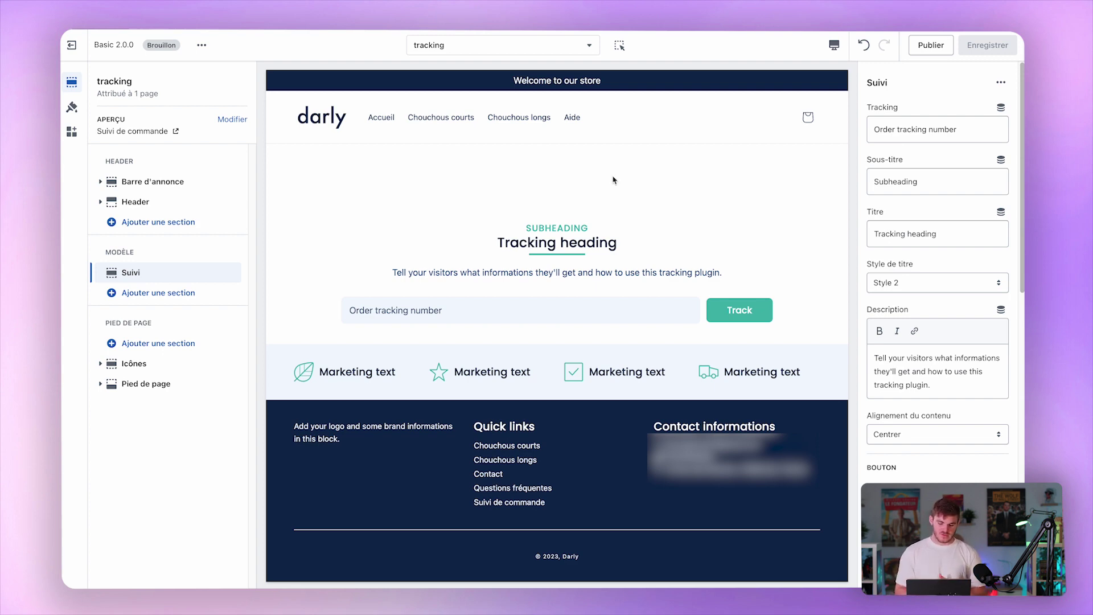
Go from the help page to the FAQ page and select its Contenu réductible section.
{"action": "left_click", "coordinate": [572, 118]}
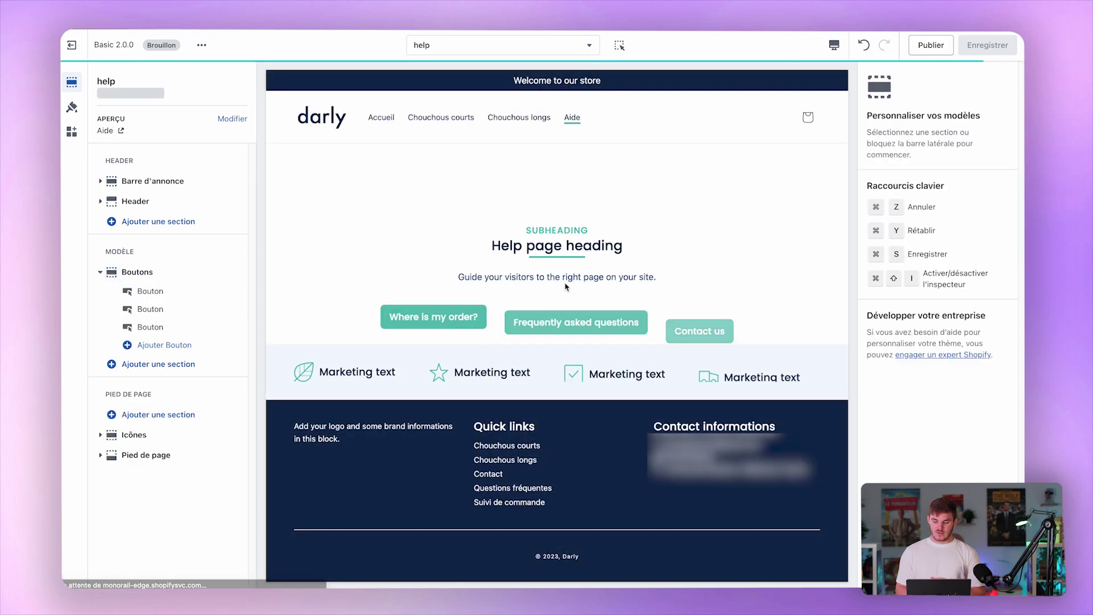
{"action": "left_click", "coordinate": [566, 311]}
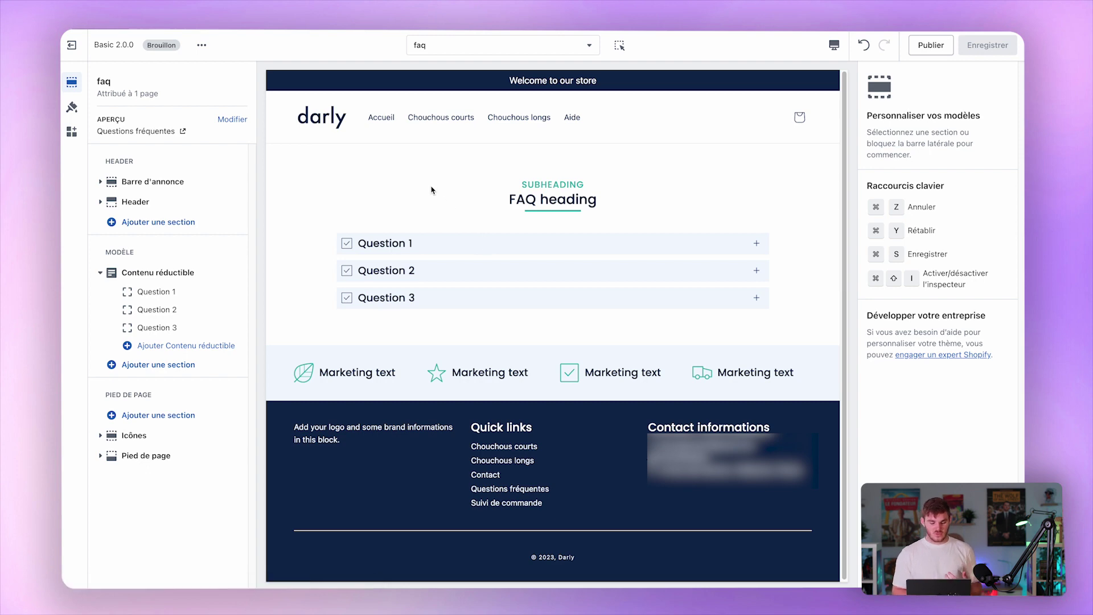
{"action": "left_click", "coordinate": [150, 276]}
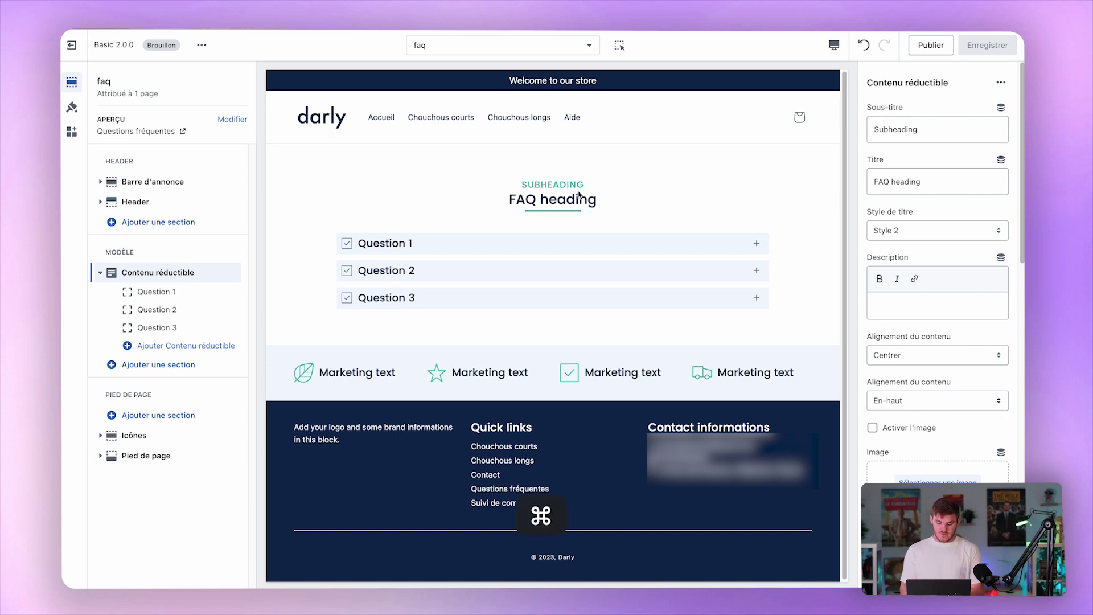
Load the store's website ('sylya') in a new browser tab.
{"action": "key", "text": "super+t"}
{"action": "type", "text": "sylya"}
{"action": "key", "text": "Return"}
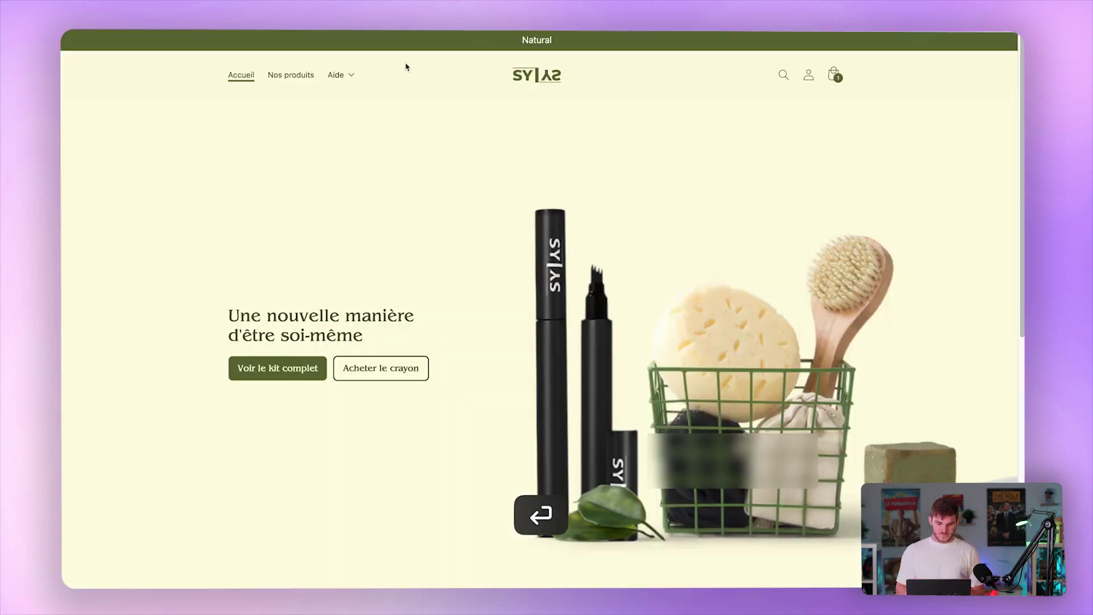
Browse the reference store's Aide > FAQ page, scrolling through its product and delivery questions.
{"action": "left_click", "coordinate": [343, 84]}
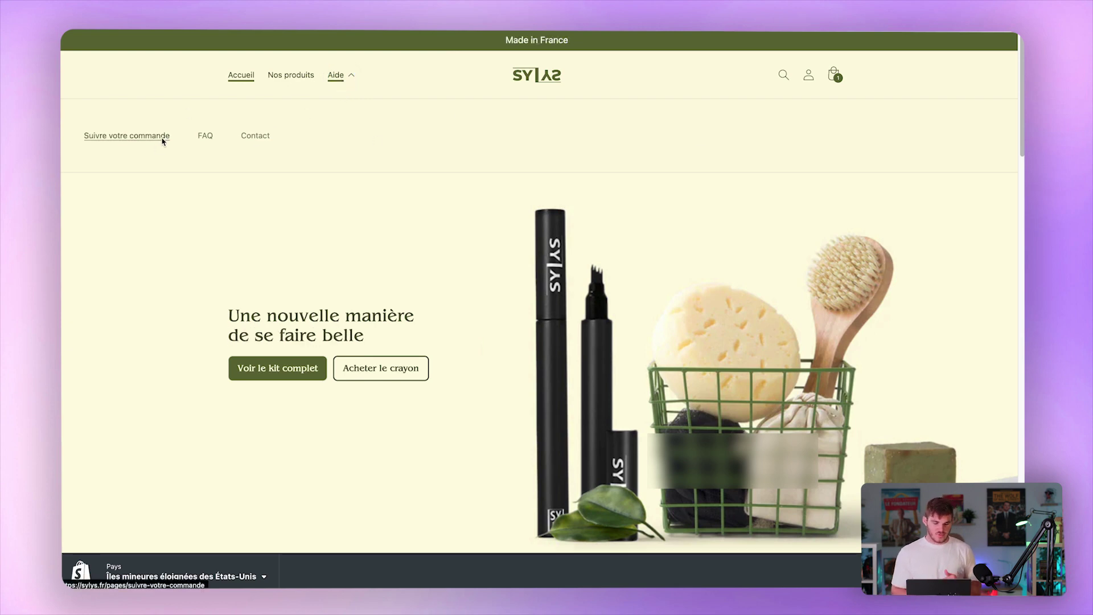
{"action": "left_click", "coordinate": [207, 140]}
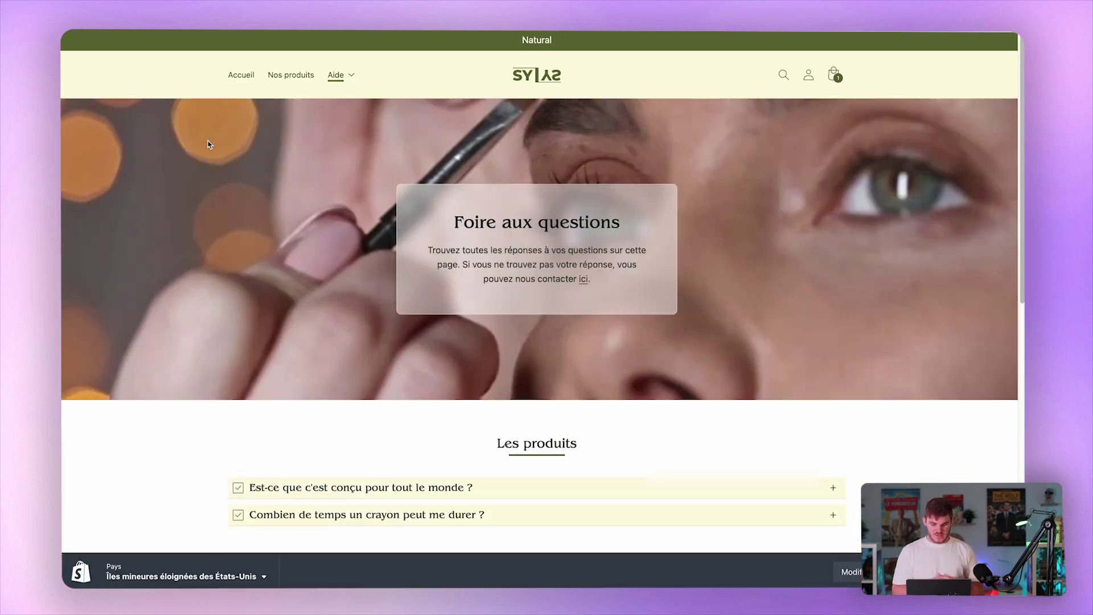
{"action": "scroll", "coordinate": [161, 281], "scroll_direction": "down", "scroll_amount": 6}
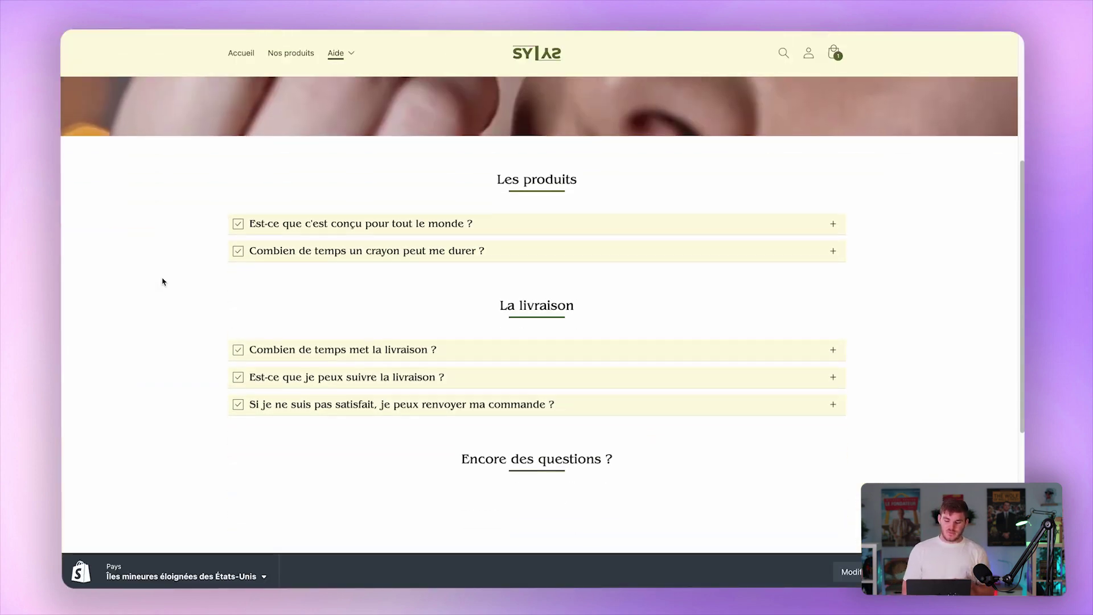
{"action": "scroll", "coordinate": [162, 281], "scroll_direction": "down", "scroll_amount": 1}
{"action": "scroll", "coordinate": [163, 282], "scroll_direction": "up", "scroll_amount": 2}
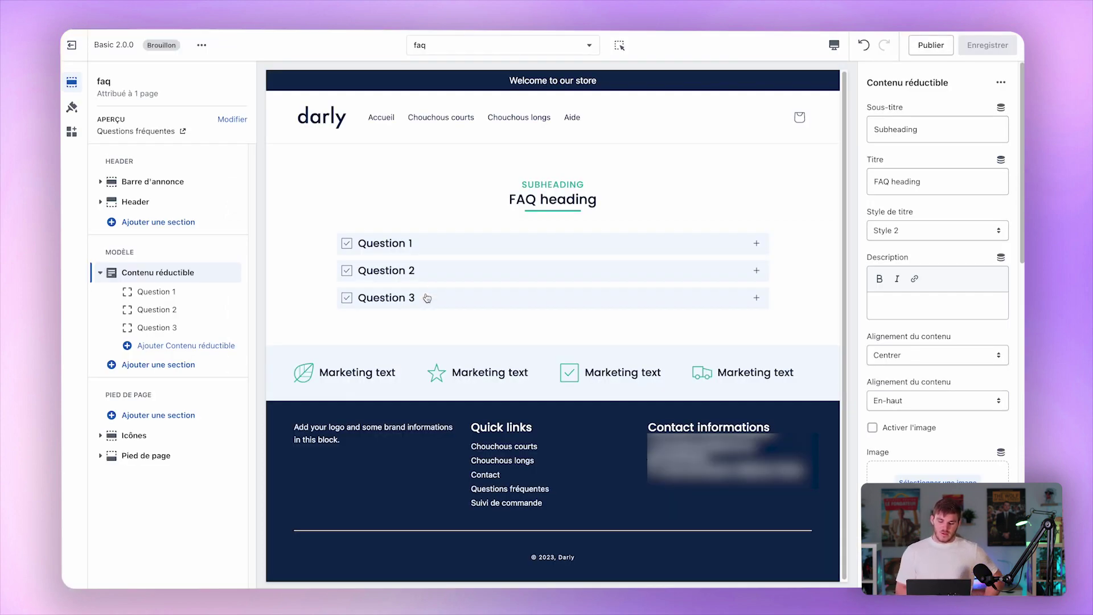
Expand and collapse Questions 1 and 2 in the preview to check their answers.
{"action": "left_click", "coordinate": [501, 250]}
{"action": "left_click", "coordinate": [512, 250]}
{"action": "left_click", "coordinate": [514, 267]}
{"action": "left_click", "coordinate": [541, 268]}
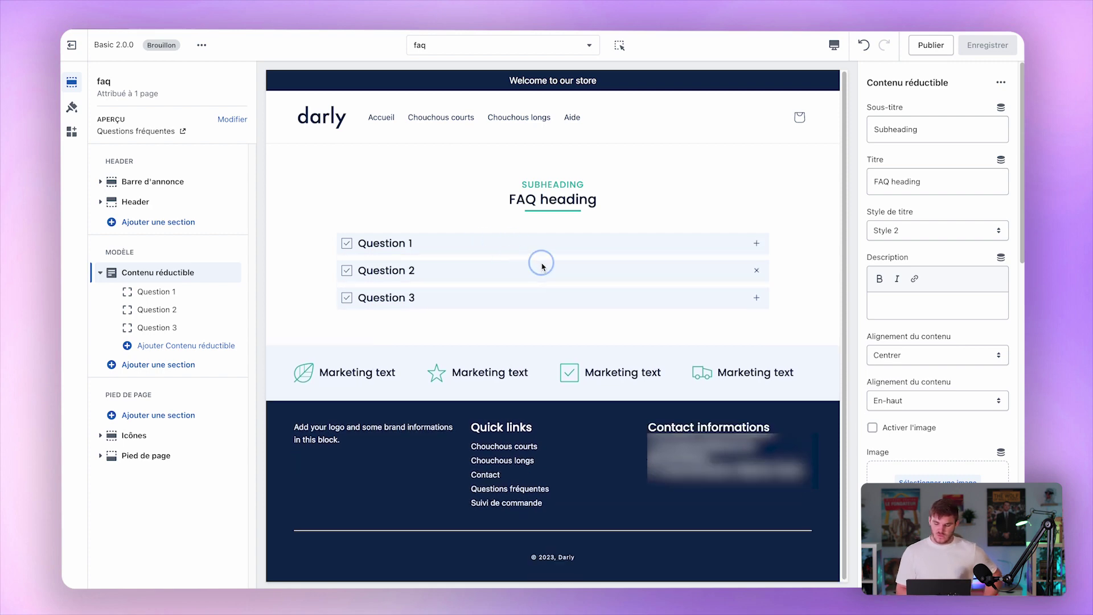
Try icon Aucun on Question 1, undo to keep Check, then follow Aide to Contact us.
{"action": "left_click", "coordinate": [152, 291]}
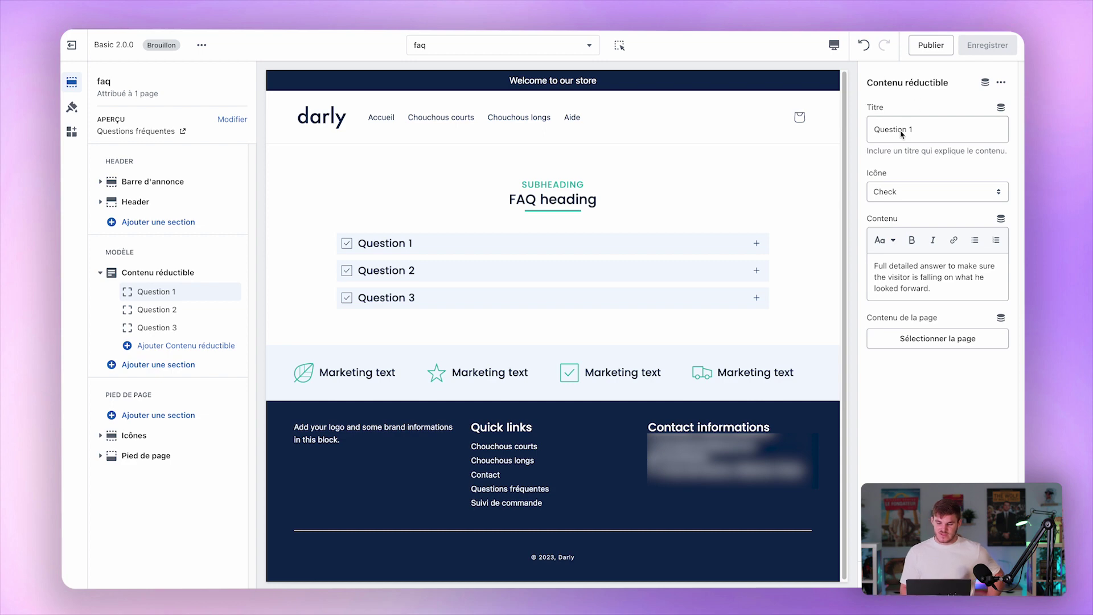
{"action": "left_click", "coordinate": [896, 197]}
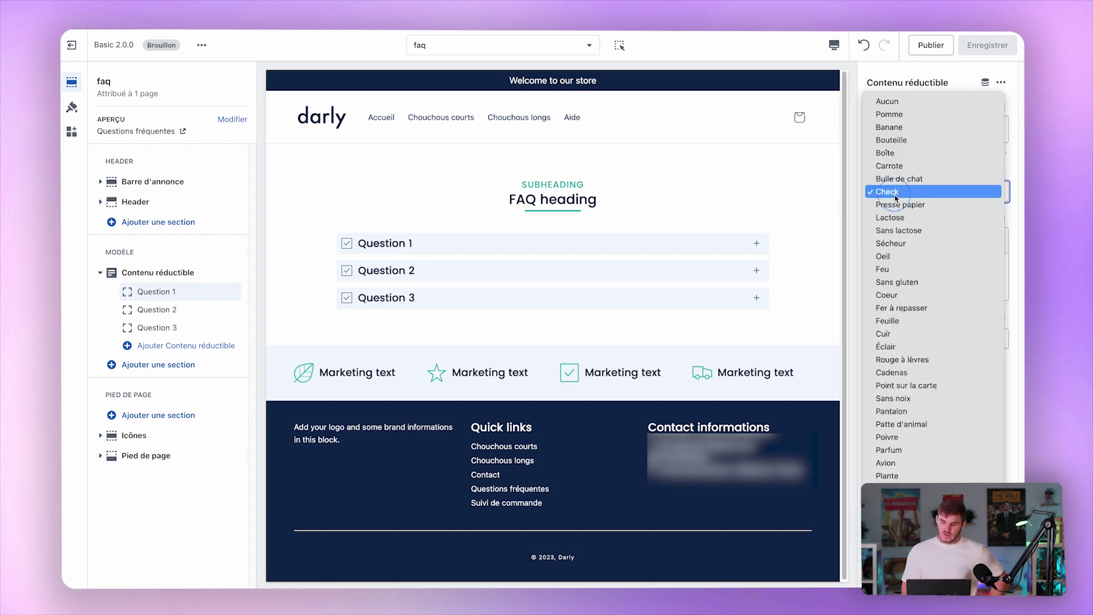
{"action": "left_click", "coordinate": [933, 100]}
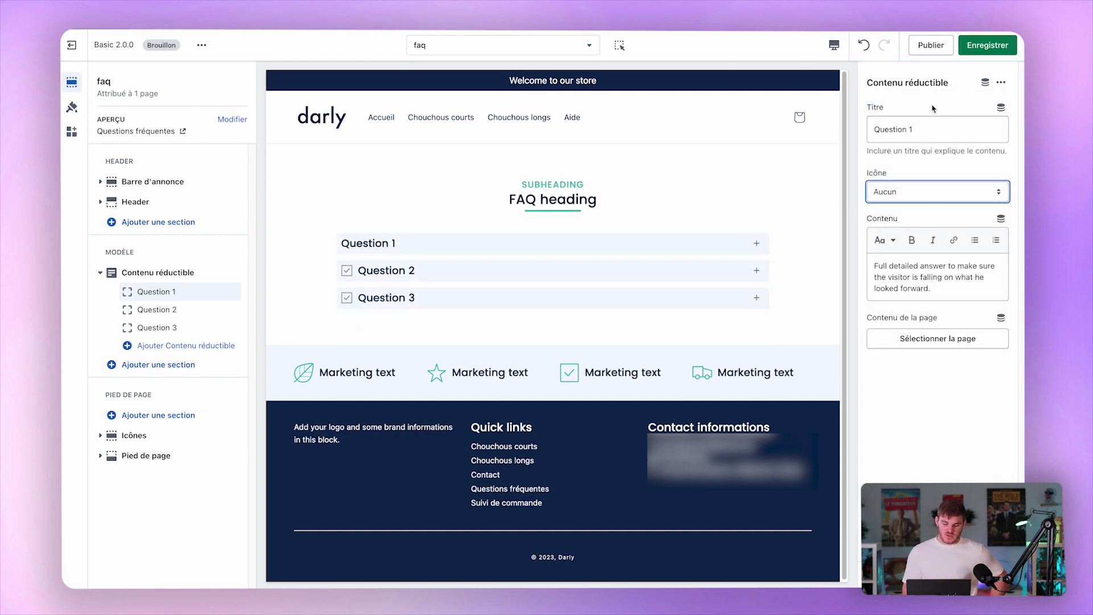
{"action": "left_click", "coordinate": [930, 200]}
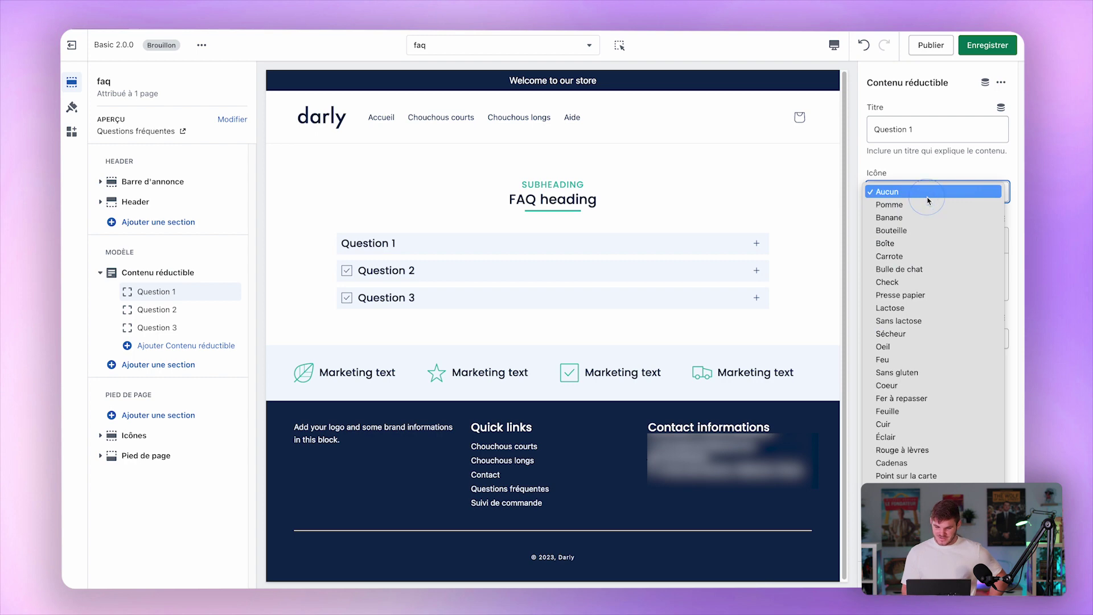
{"action": "left_click", "coordinate": [871, 50]}
{"action": "left_click", "coordinate": [870, 51]}
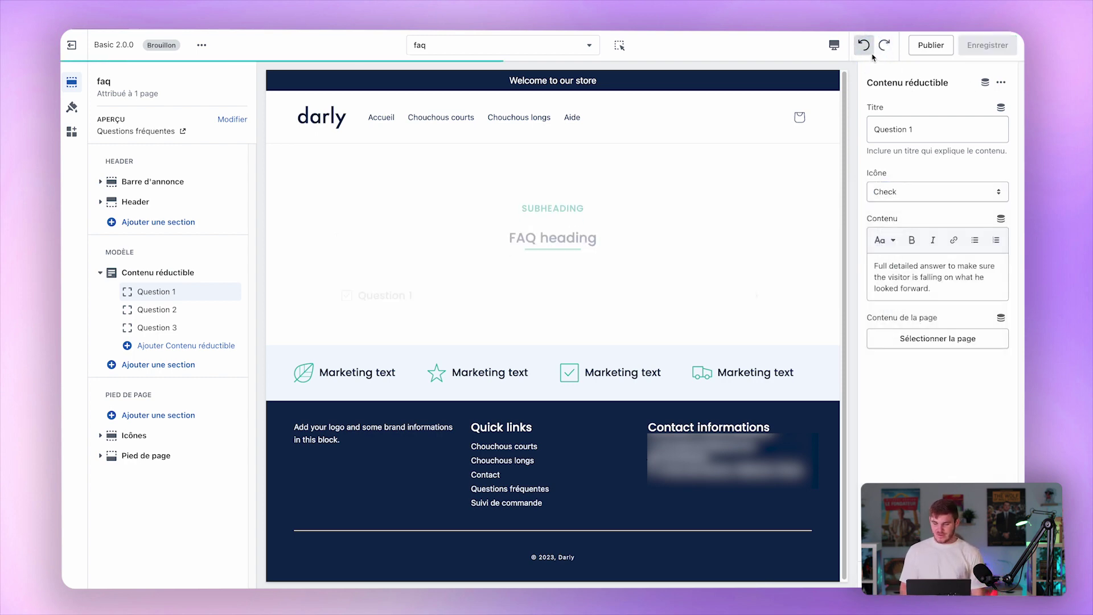
{"action": "left_click", "coordinate": [572, 119]}
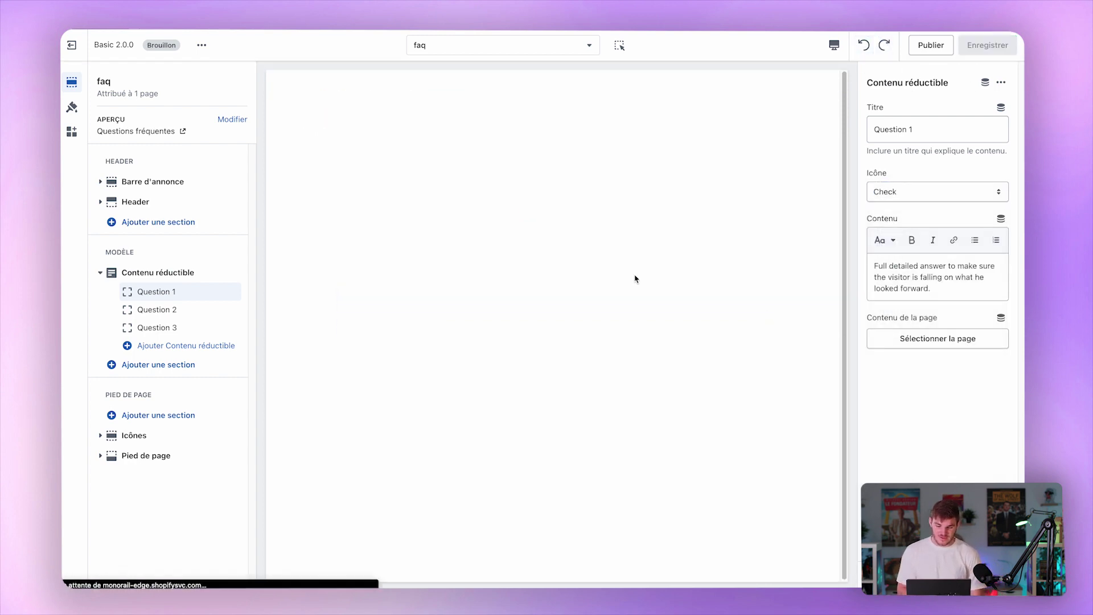
{"action": "left_click", "coordinate": [694, 317]}
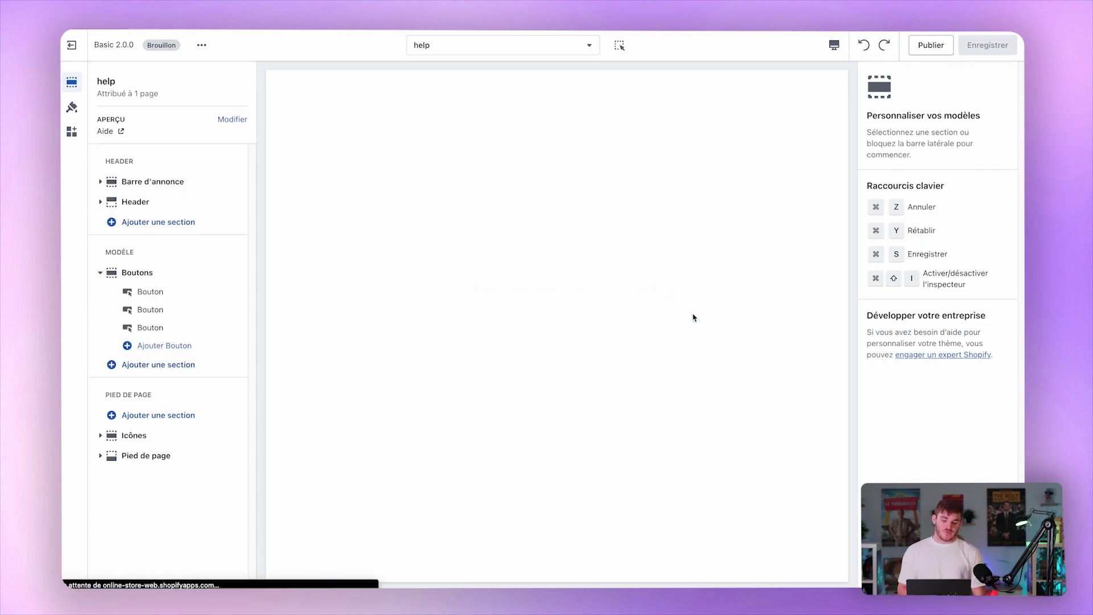
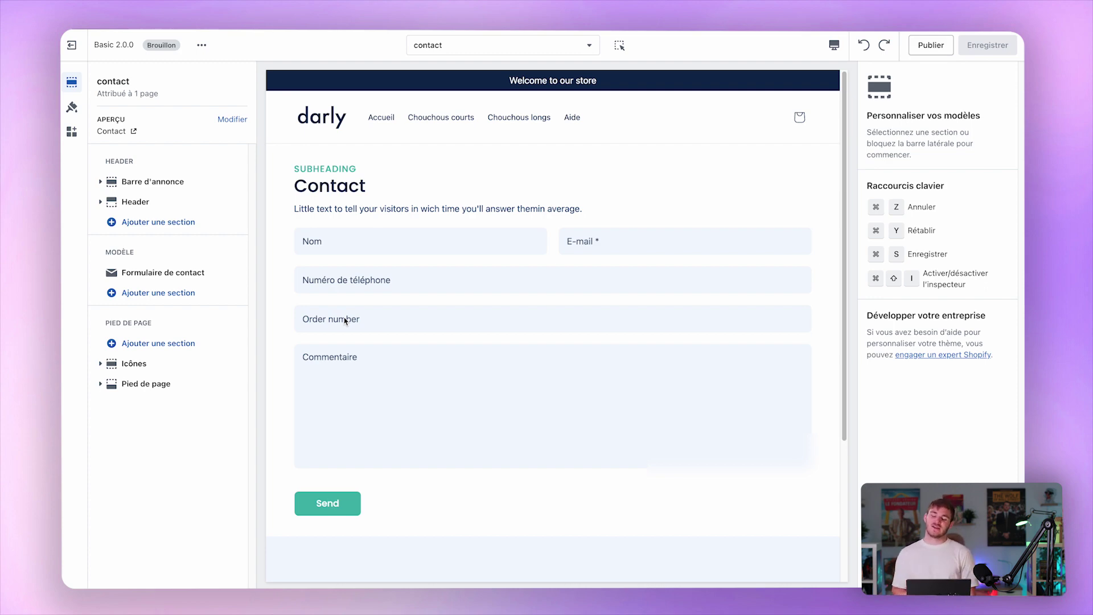
Try clearing the contact form's Numéro de commande label, then undo to keep the field.
{"action": "left_click", "coordinate": [156, 280]}
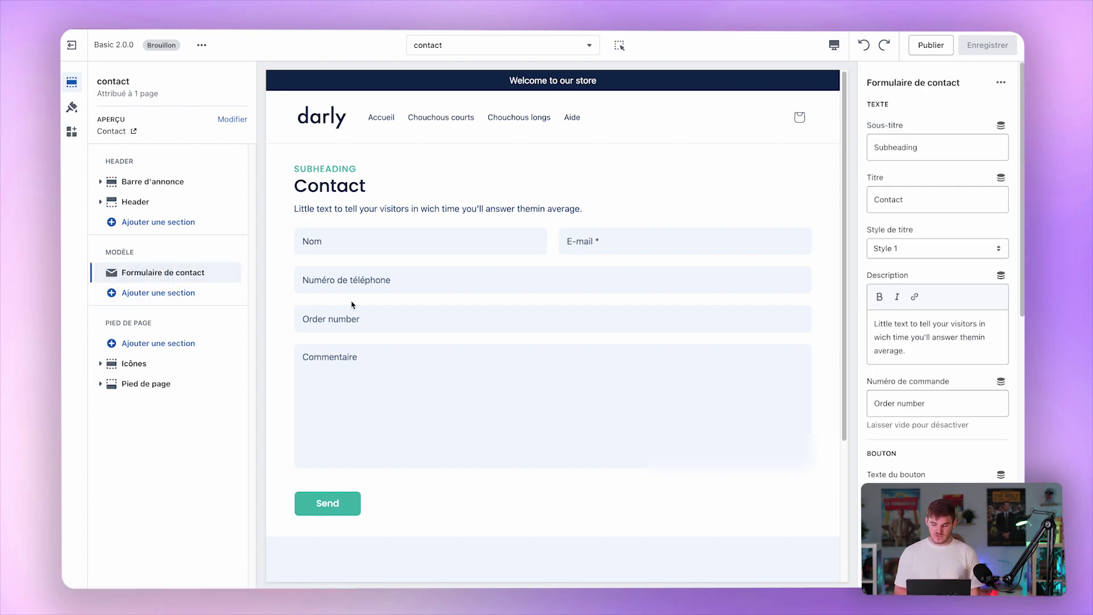
{"action": "scroll", "coordinate": [959, 379], "scroll_direction": "down", "scroll_amount": 3}
{"action": "scroll", "coordinate": [959, 379], "scroll_direction": "down", "scroll_amount": 2}
{"action": "left_click", "coordinate": [909, 267]}
{"action": "double_click", "coordinate": [909, 267]}
{"action": "left_click", "coordinate": [909, 267]}
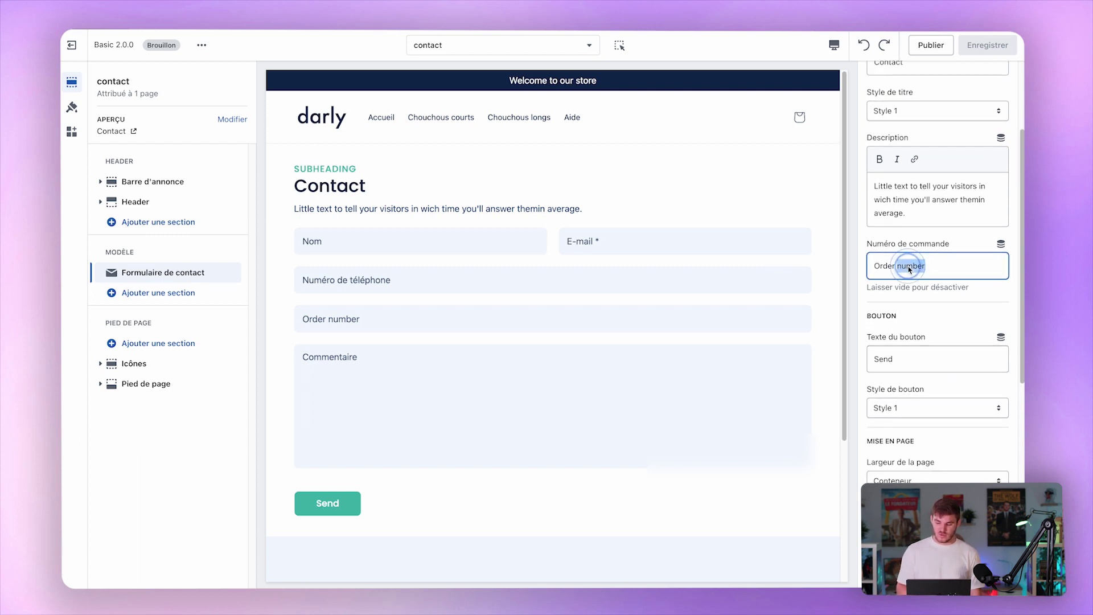
{"action": "triple_click", "coordinate": [908, 267]}
{"action": "key", "text": "BackSpace"}
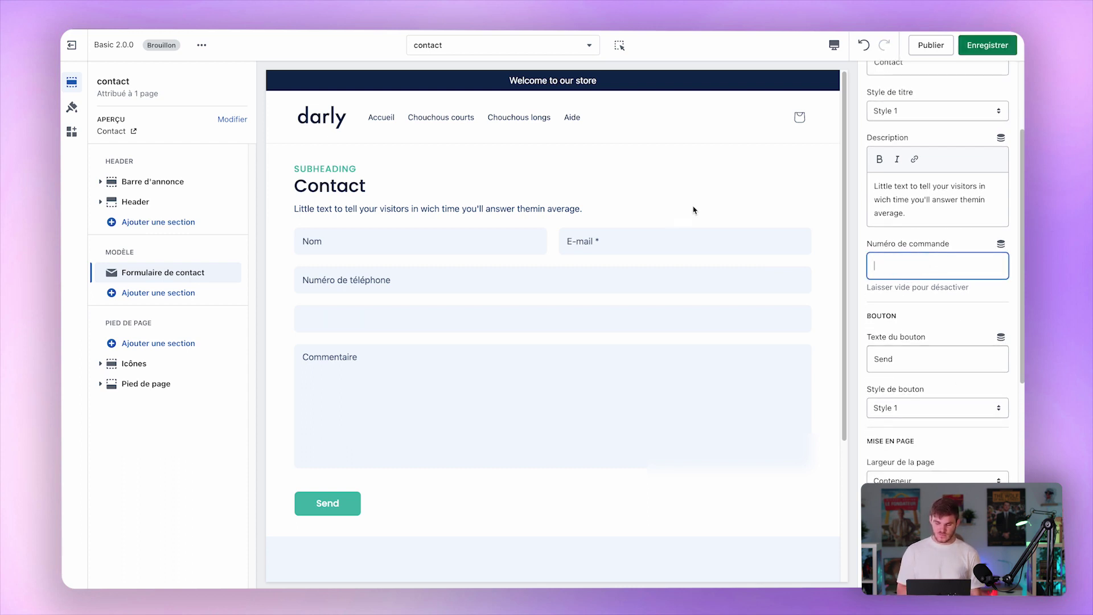
{"action": "left_click", "coordinate": [707, 199]}
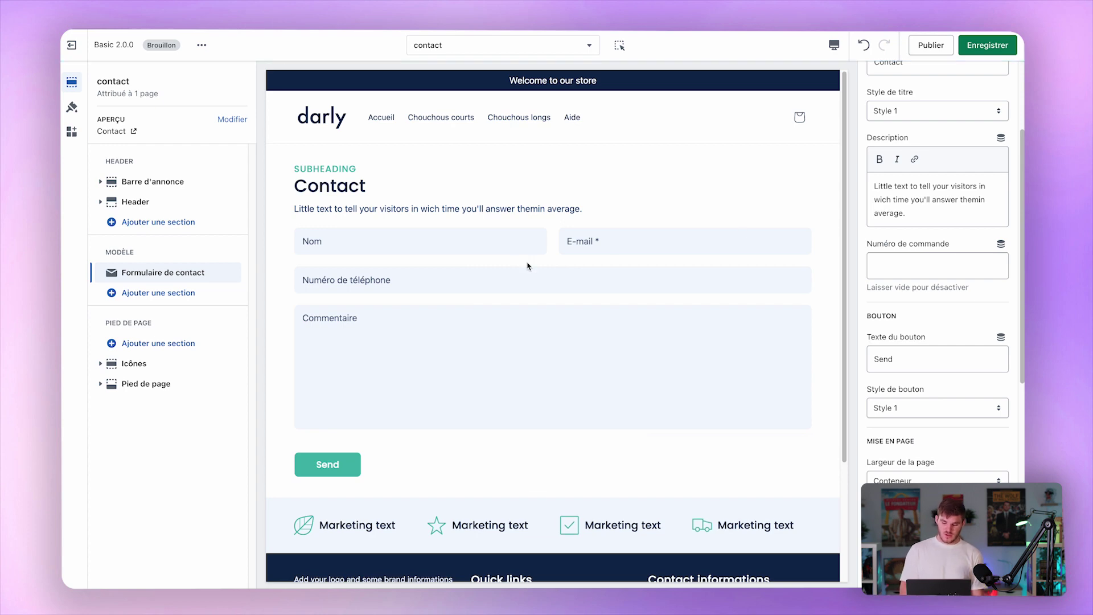
{"action": "key", "text": "super+z"}
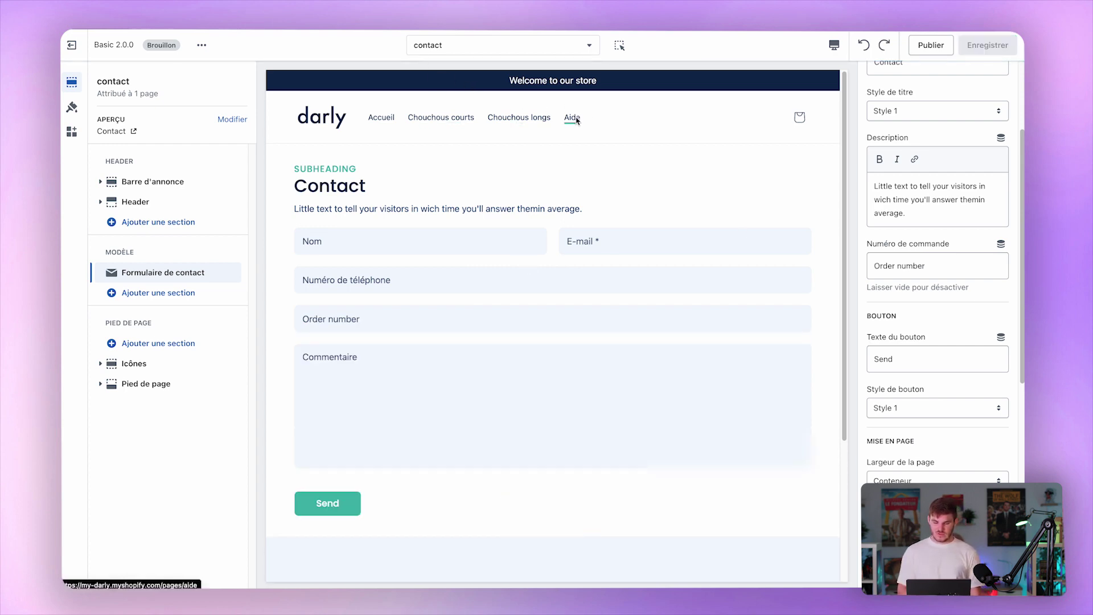
Switch the editor to the story page template with its 2017-to-present timeline.
{"action": "left_click", "coordinate": [540, 45]}
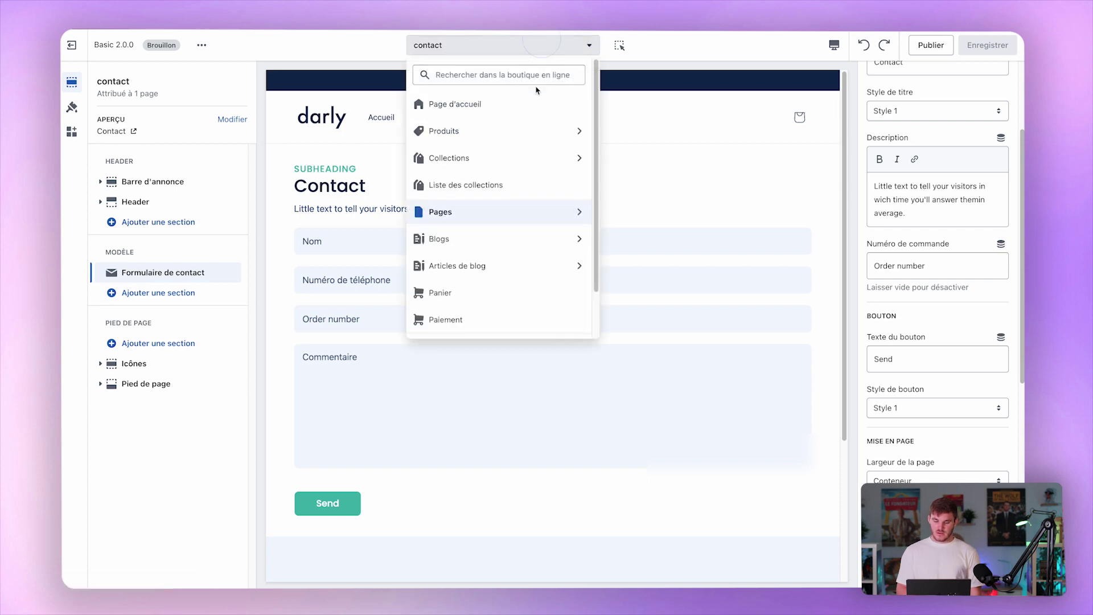
{"action": "left_click", "coordinate": [478, 213]}
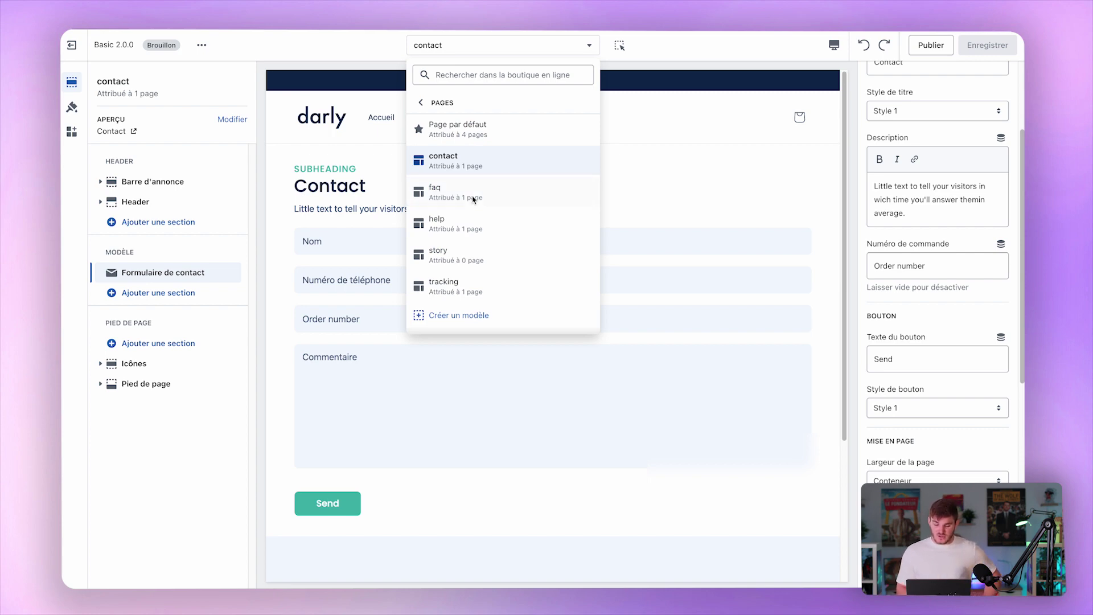
{"action": "left_click", "coordinate": [447, 254]}
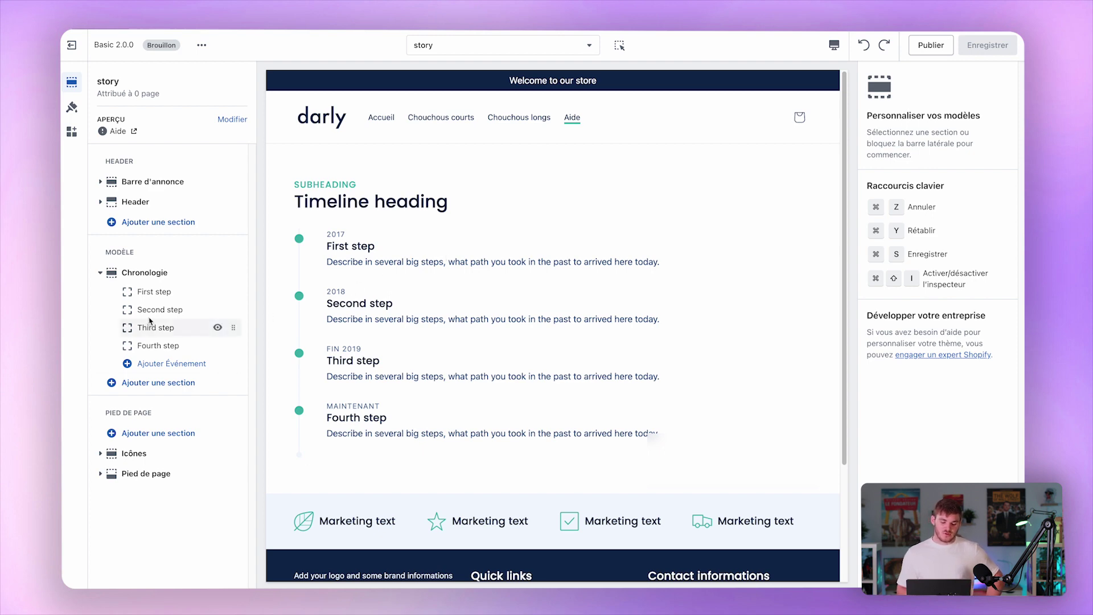
Check the First step timeline block, view the help page template, then load the home page.
{"action": "left_click", "coordinate": [179, 292]}
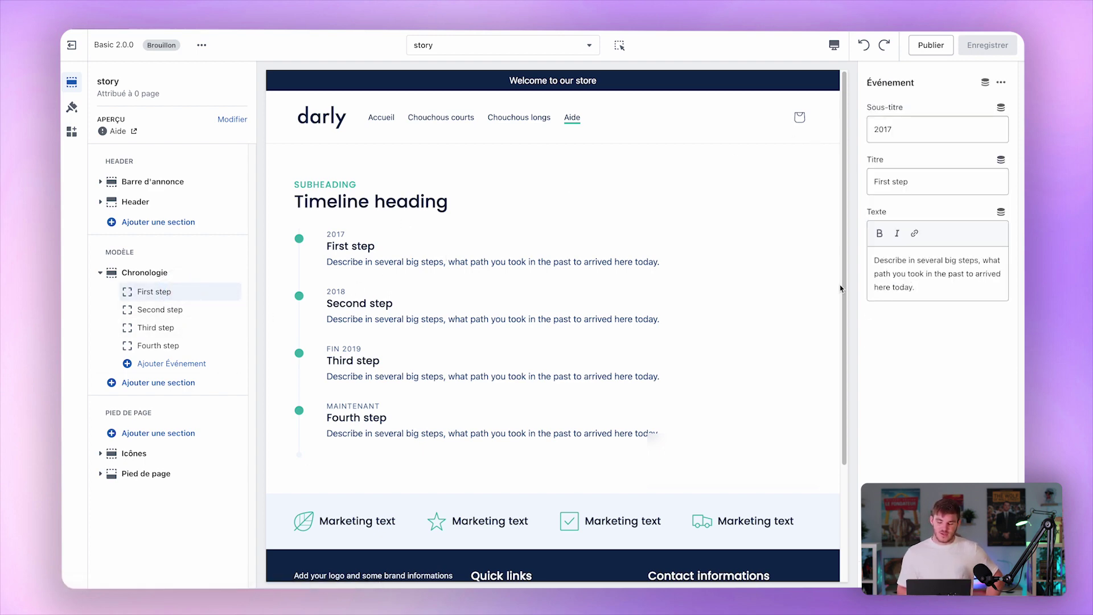
{"action": "left_click", "coordinate": [552, 50]}
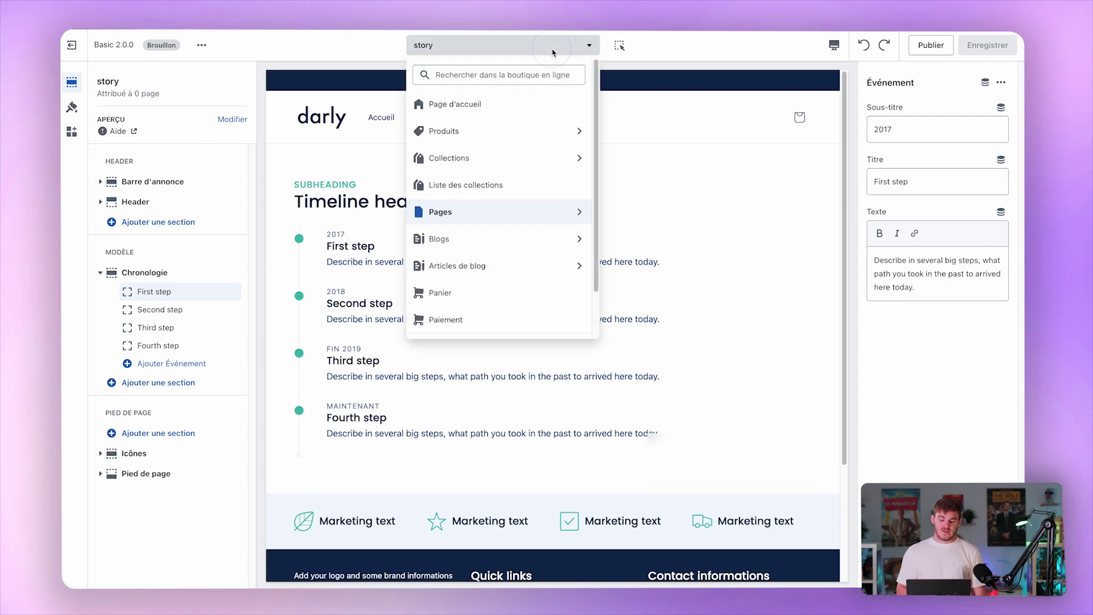
{"action": "left_click", "coordinate": [478, 212]}
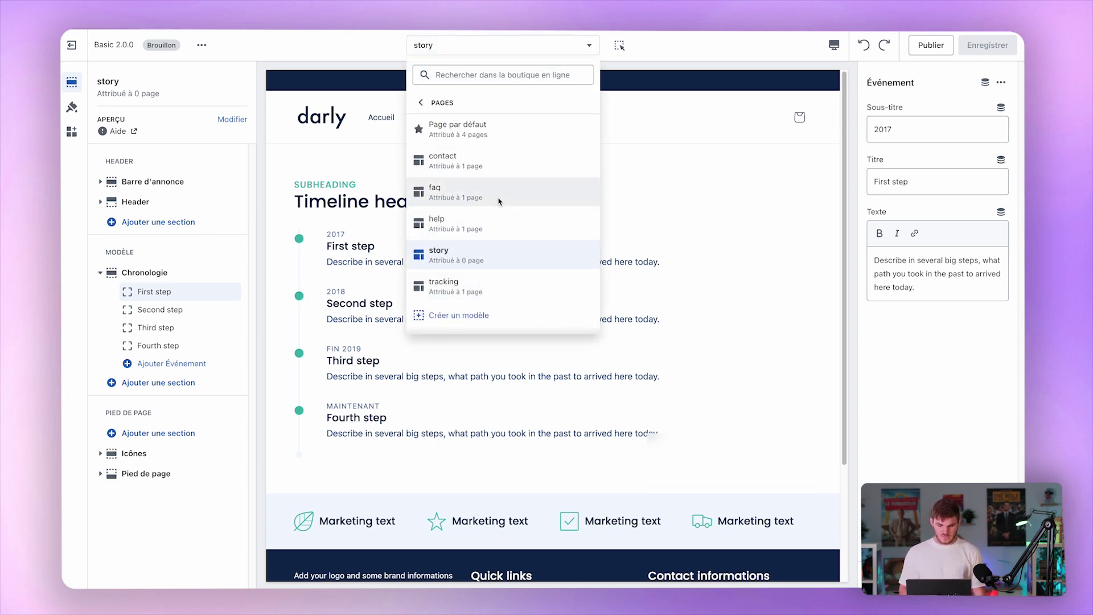
{"action": "left_click", "coordinate": [503, 223]}
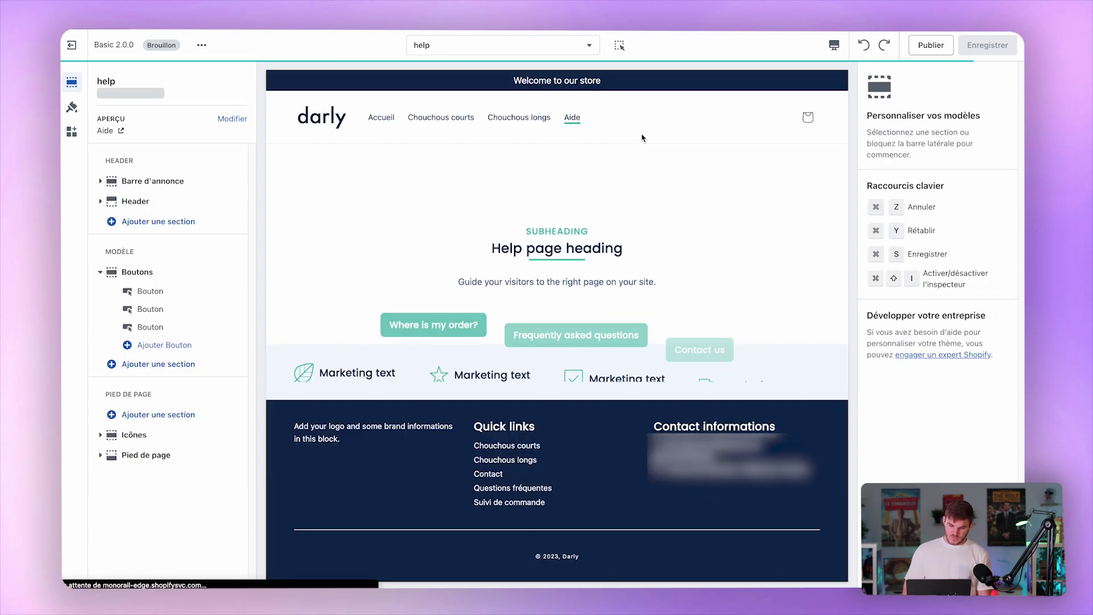
{"action": "left_click", "coordinate": [326, 129]}
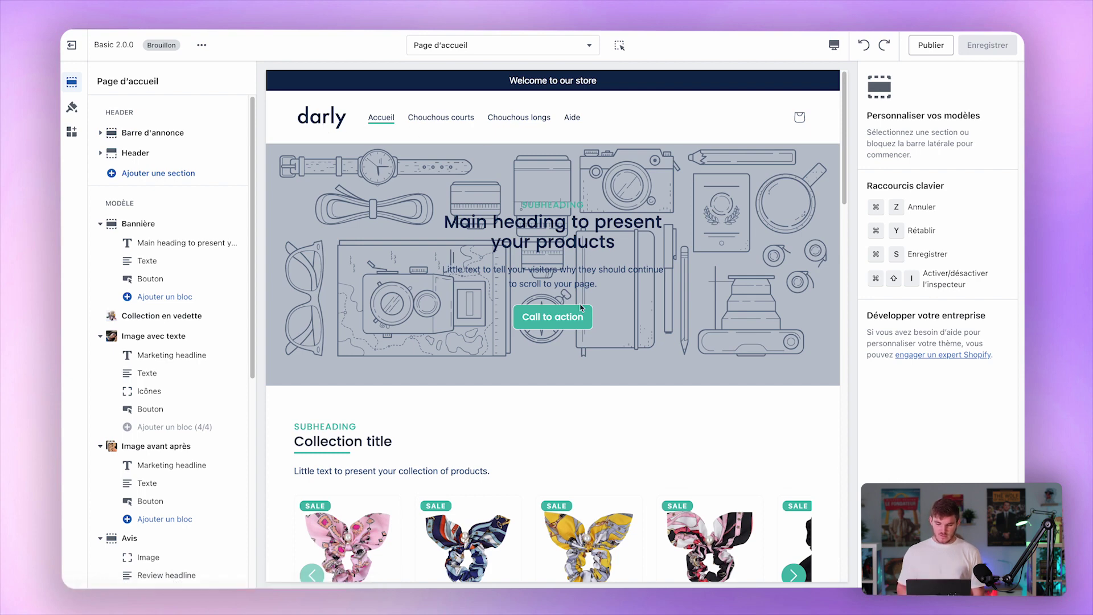
In Theme settings, add the Enrica scrunchie to the test cart.
{"action": "left_click", "coordinate": [72, 107]}
{"action": "scroll", "coordinate": [161, 387], "scroll_direction": "down", "scroll_amount": 3}
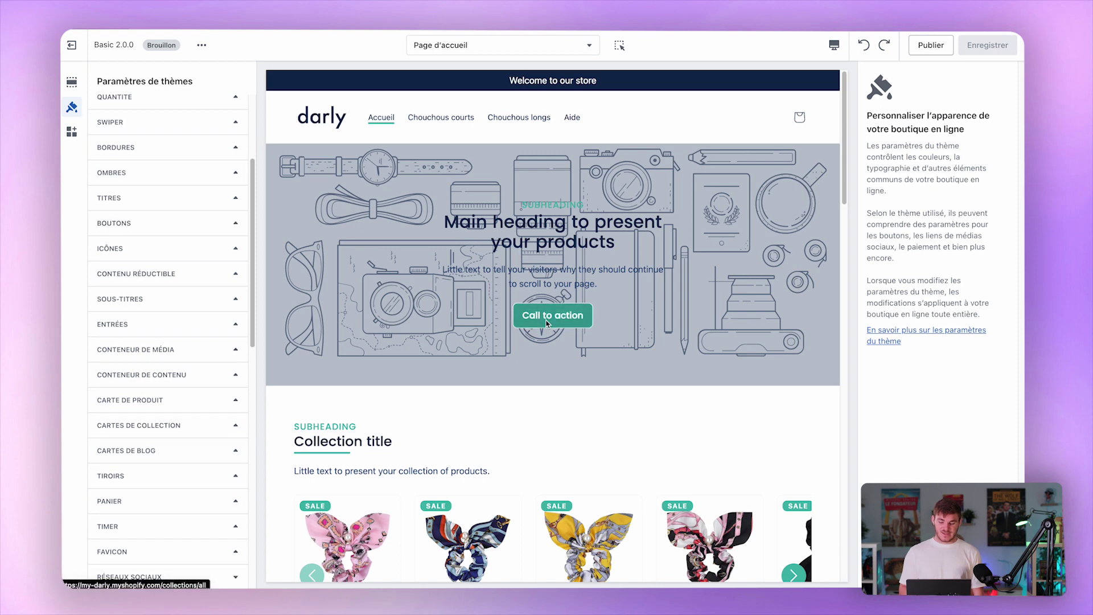
{"action": "scroll", "coordinate": [552, 316], "scroll_direction": "down", "scroll_amount": 4}
{"action": "left_click", "coordinate": [475, 449]}
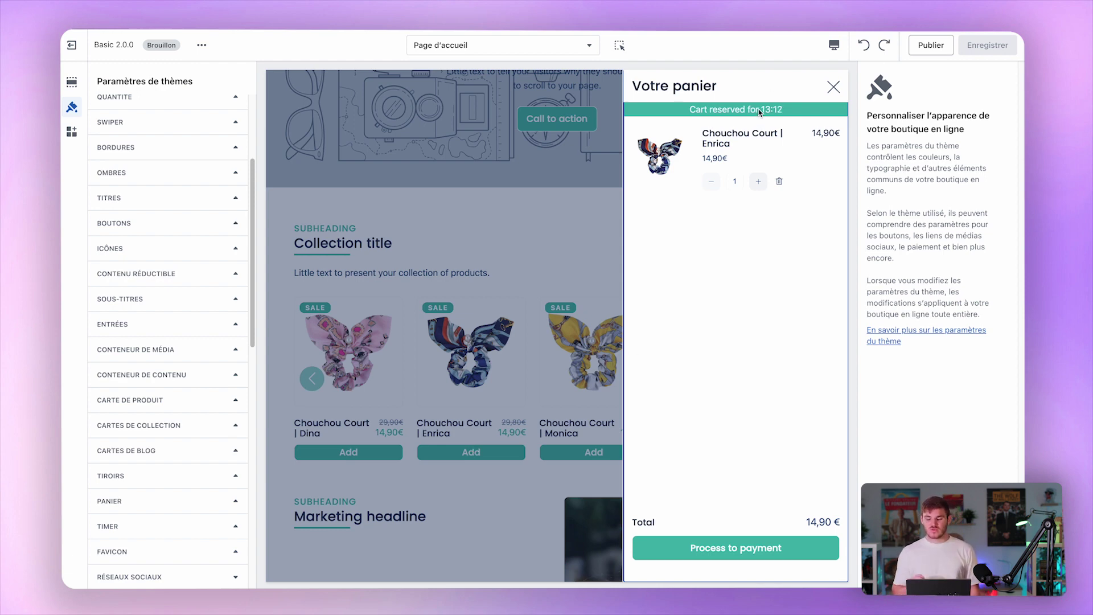
Set Type de panier to Notification popup and test it by adding the Gihana scrunchie.
{"action": "scroll", "coordinate": [153, 407], "scroll_direction": "down", "scroll_amount": 3}
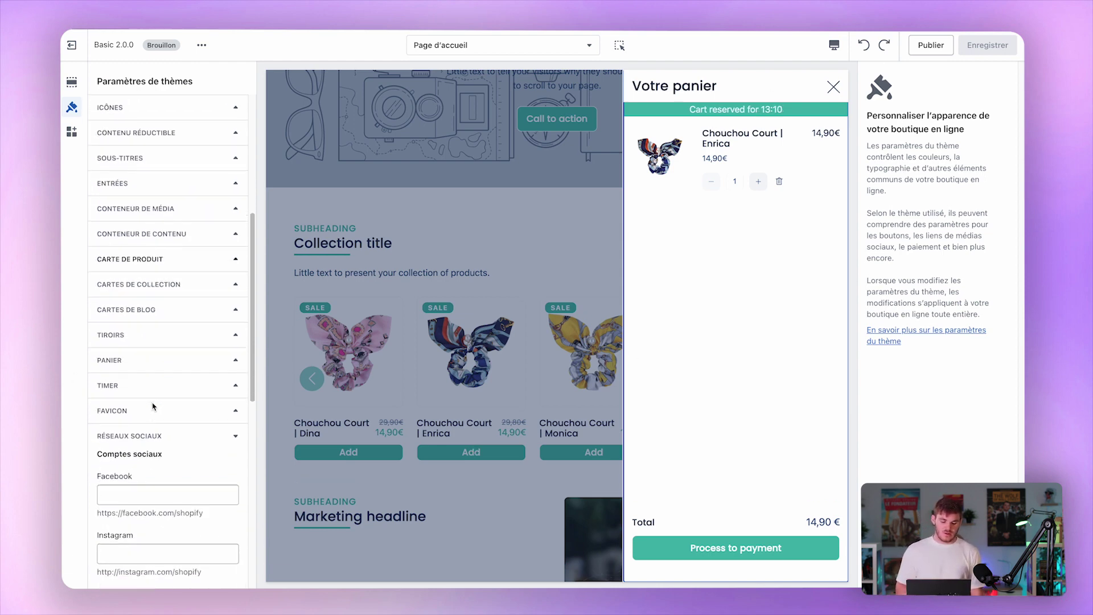
{"action": "left_click", "coordinate": [152, 431]}
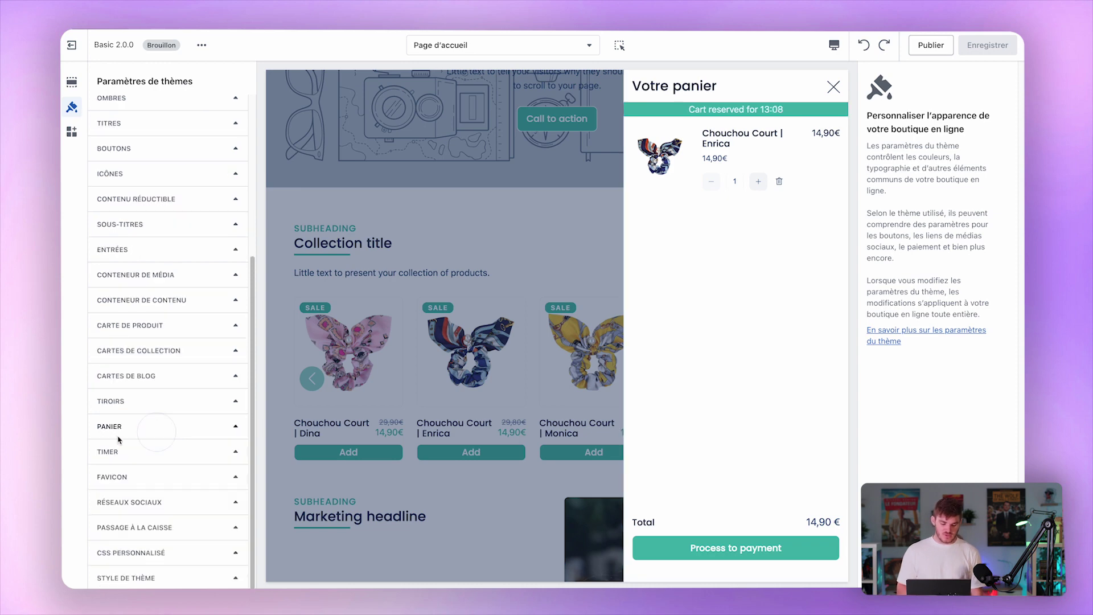
{"action": "left_click", "coordinate": [138, 431]}
{"action": "scroll", "coordinate": [138, 436], "scroll_direction": "down", "scroll_amount": 1}
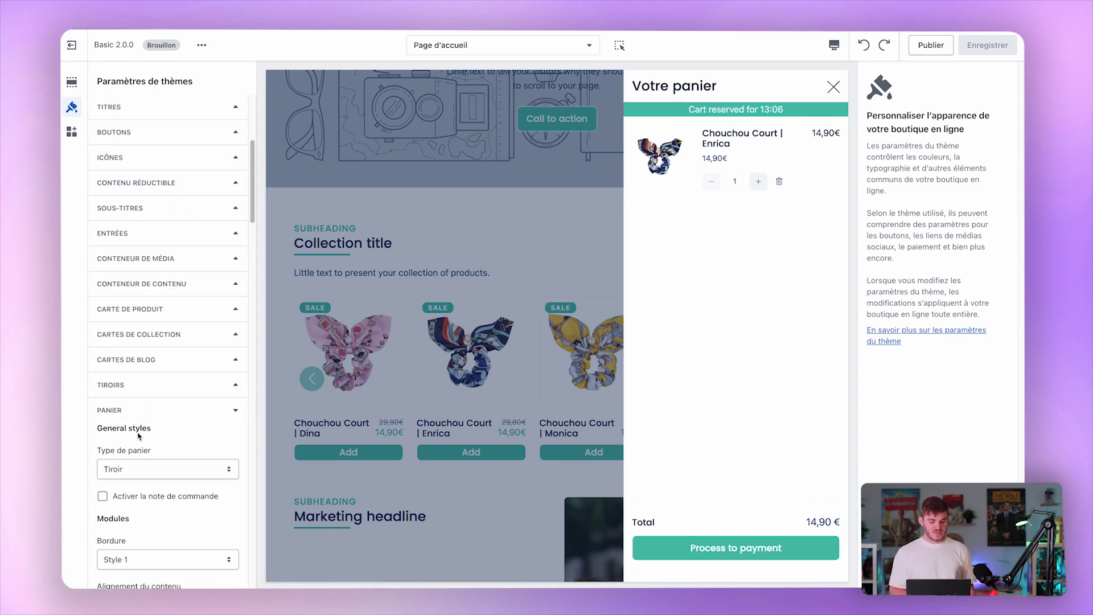
{"action": "scroll", "coordinate": [138, 436], "scroll_direction": "down", "scroll_amount": 2}
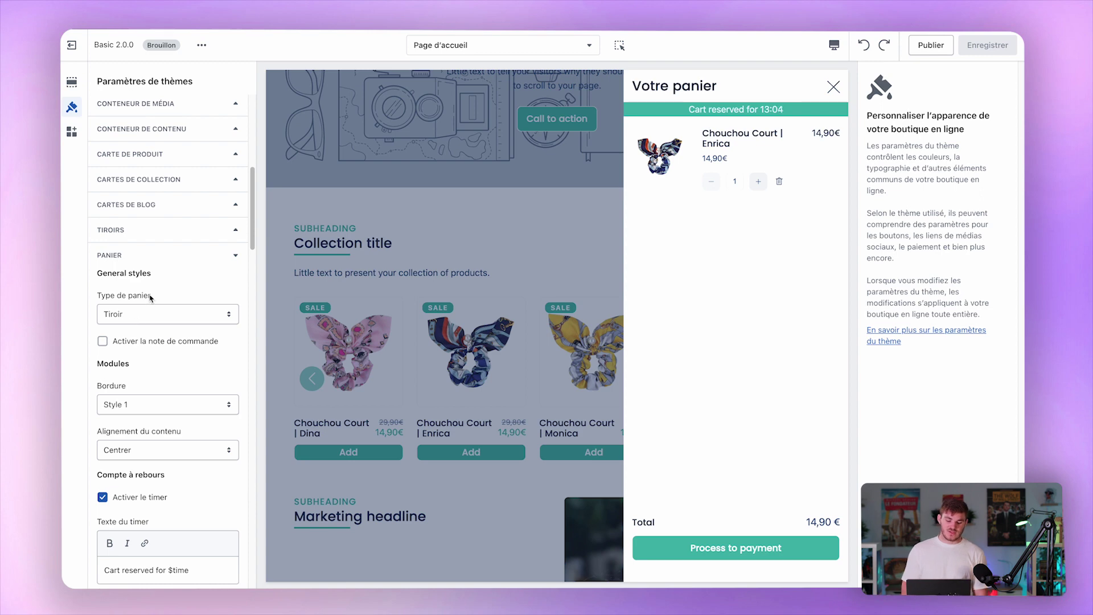
{"action": "left_click", "coordinate": [160, 319]}
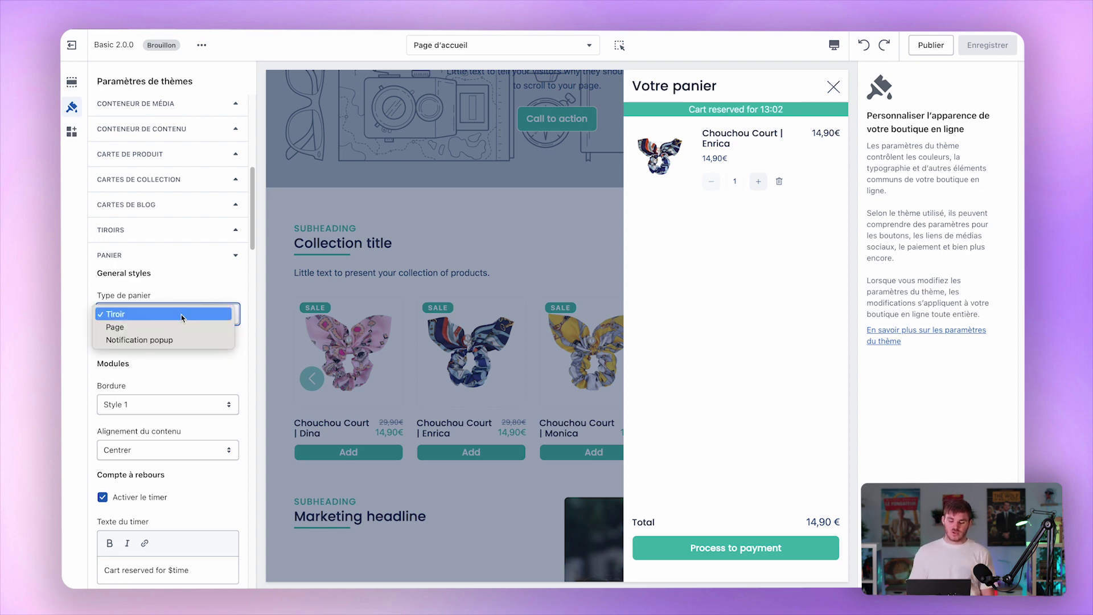
{"action": "left_click", "coordinate": [158, 342]}
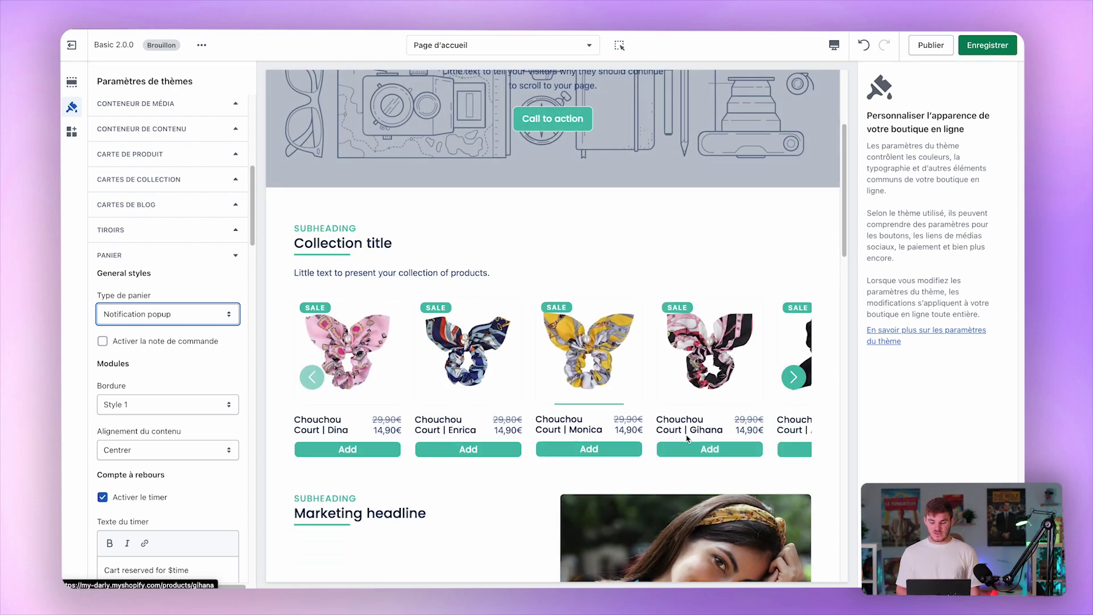
{"action": "left_click", "coordinate": [682, 448]}
{"action": "scroll", "coordinate": [723, 319], "scroll_direction": "up", "scroll_amount": 3}
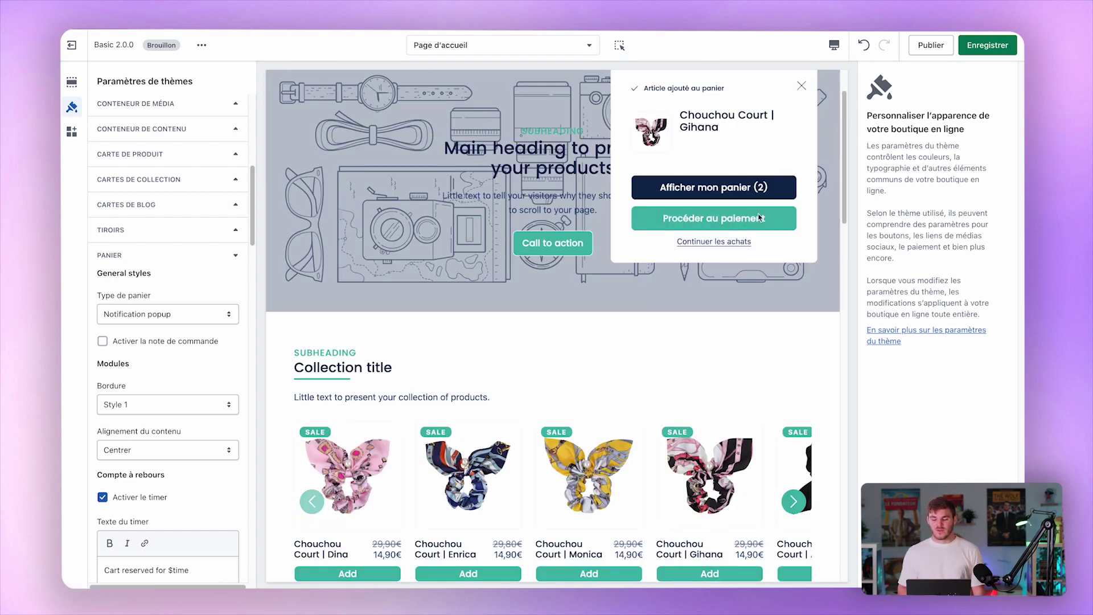
View the cart page with both scrunchies at 29,80€, then set Type de panier back to Tiroir.
{"action": "left_click", "coordinate": [753, 191]}
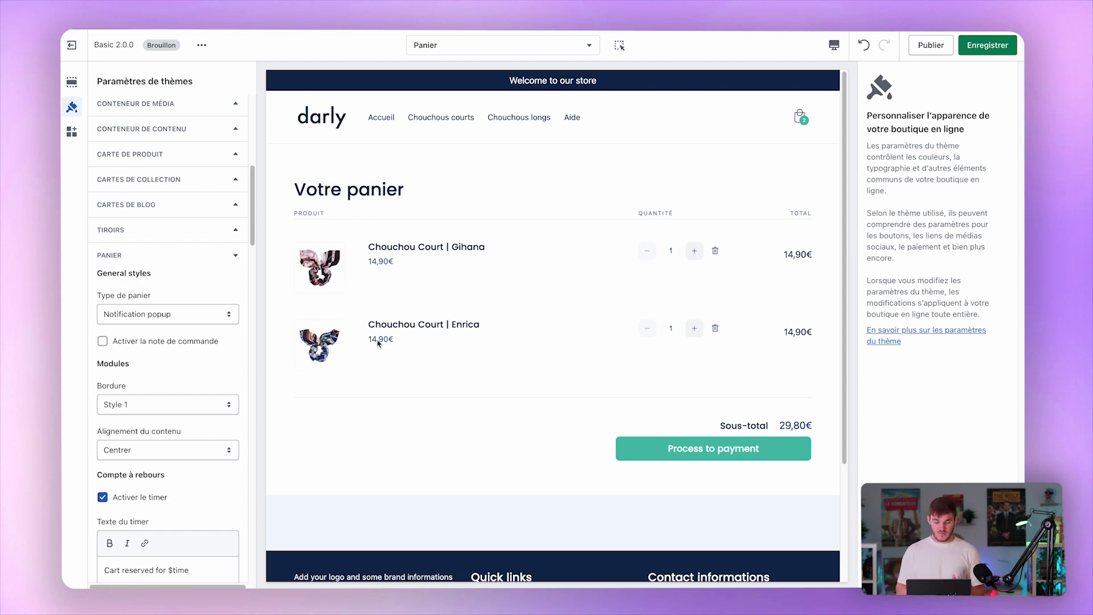
{"action": "left_click", "coordinate": [134, 314]}
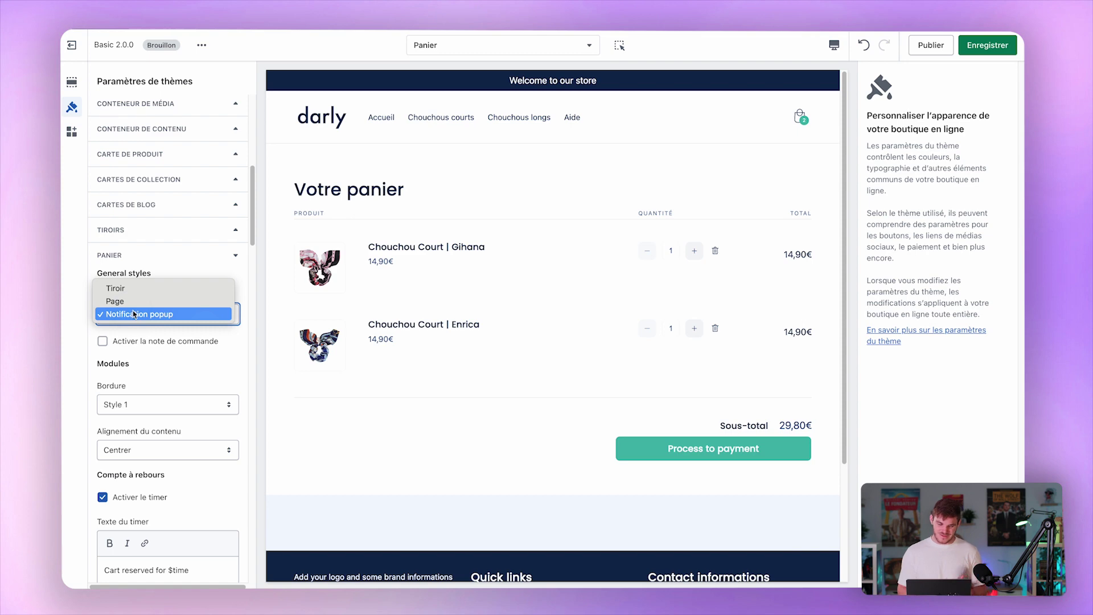
{"action": "left_click", "coordinate": [168, 289]}
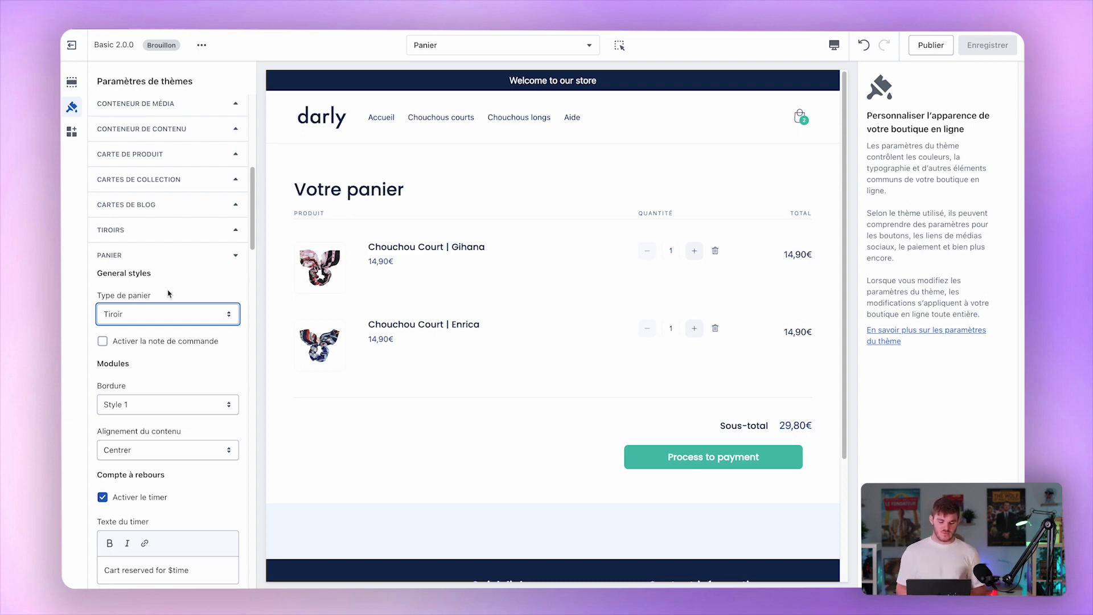
{"action": "left_click", "coordinate": [195, 287]}
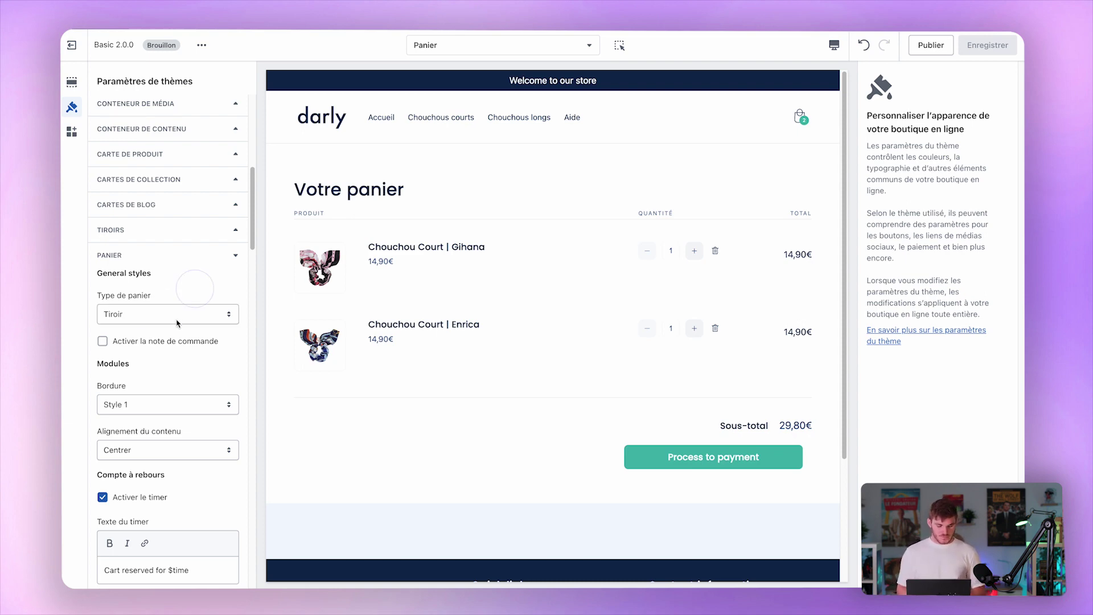
Open the cart drawer and complete the Texte du timer as 'Cart reserved for $time'.
{"action": "scroll", "coordinate": [166, 366], "scroll_direction": "down", "scroll_amount": 3}
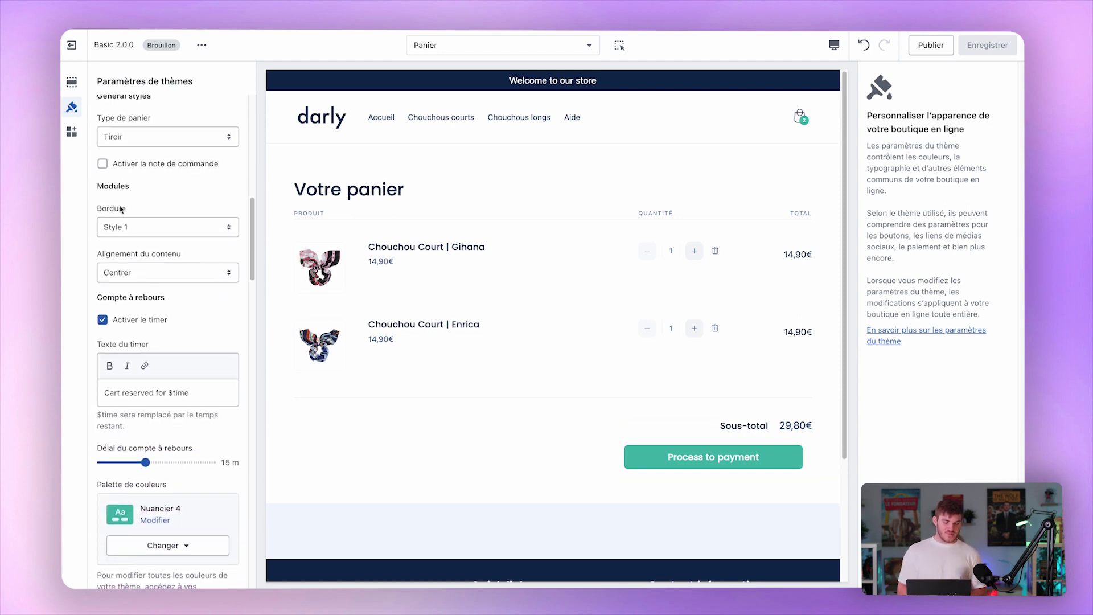
{"action": "left_click", "coordinate": [804, 119]}
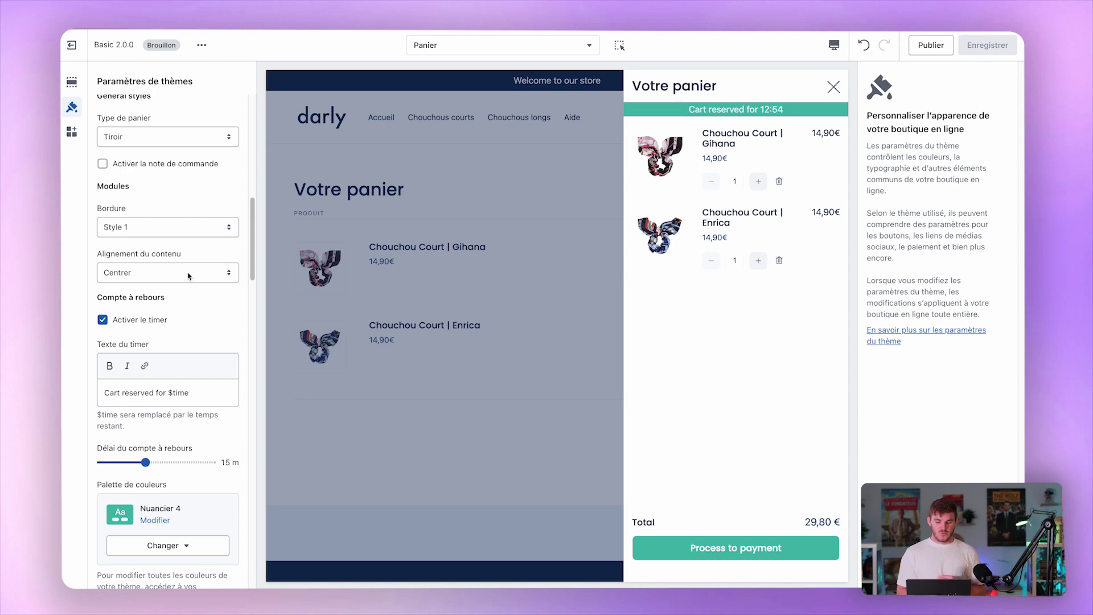
{"action": "scroll", "coordinate": [171, 267], "scroll_direction": "down", "scroll_amount": 5}
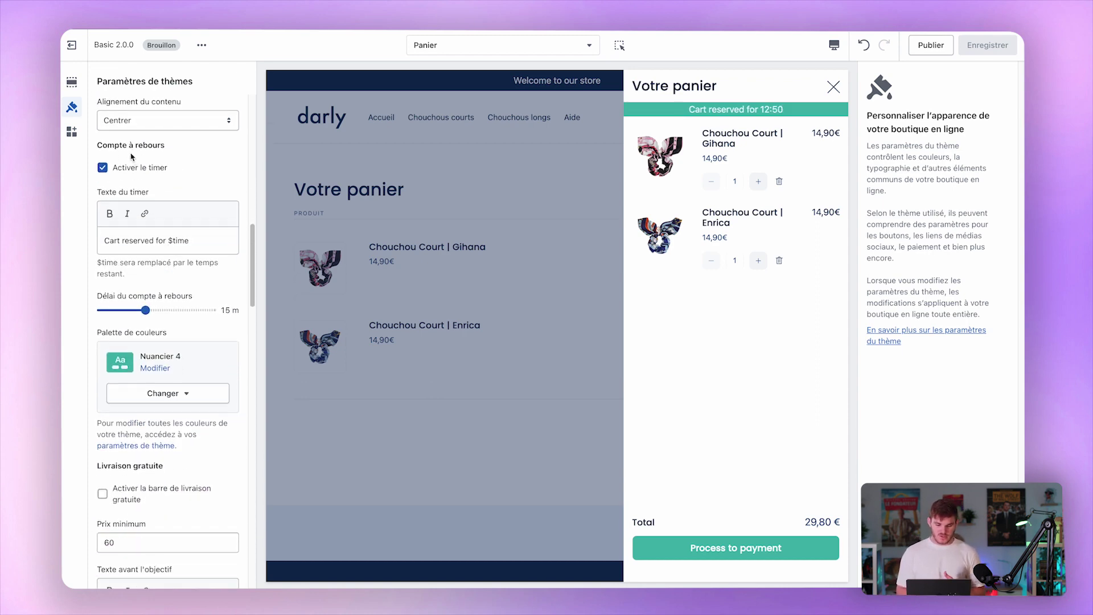
{"action": "triple_click", "coordinate": [111, 145]}
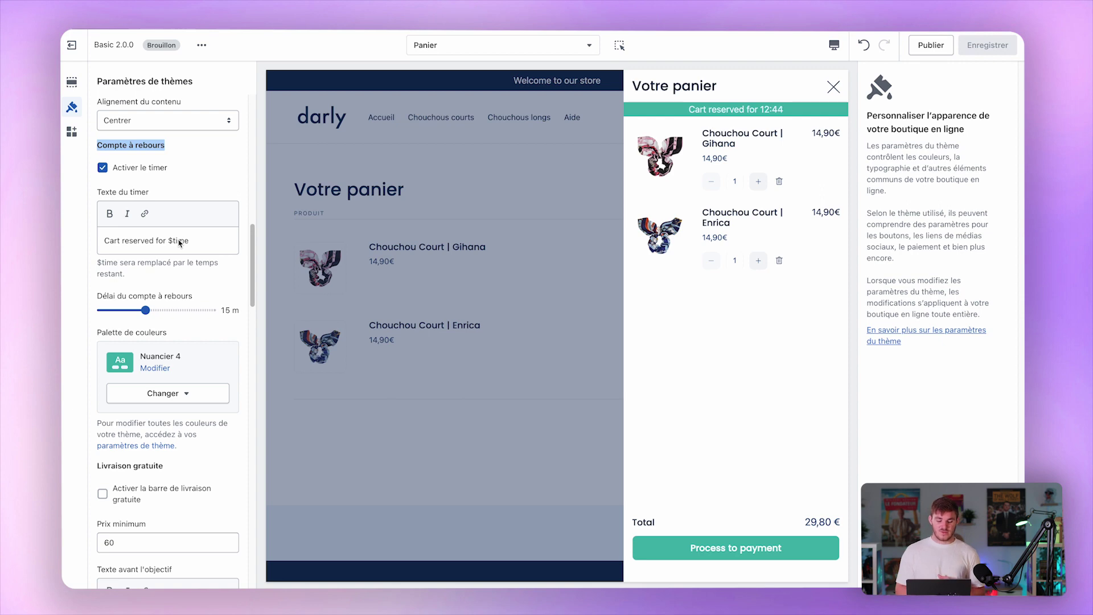
{"action": "left_click_drag", "start_coordinate": [167, 241], "coordinate": [208, 240]}
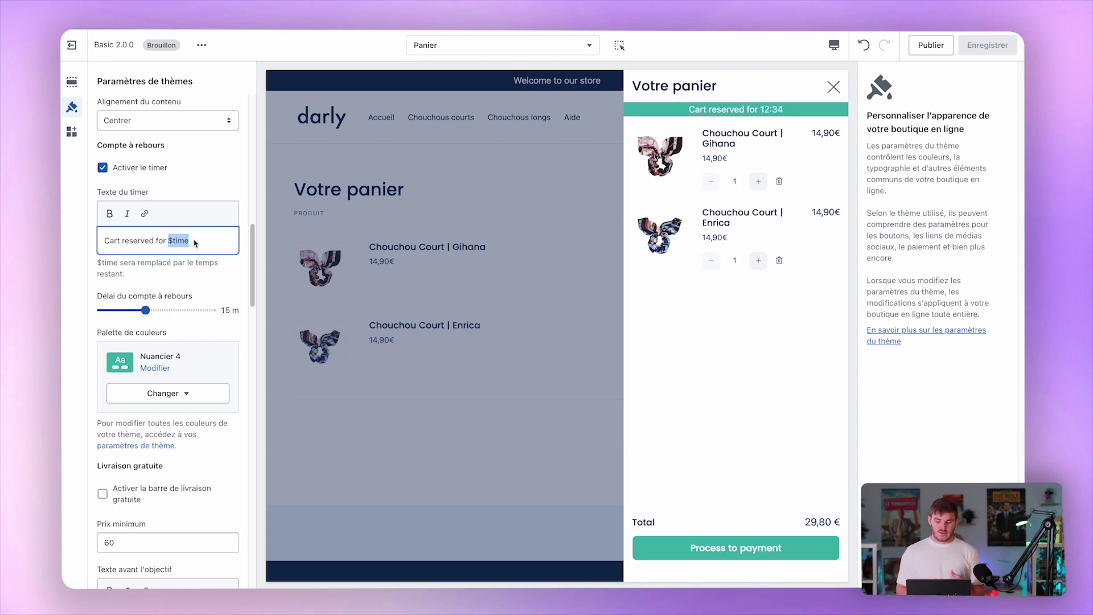
{"action": "key", "text": "Right"}
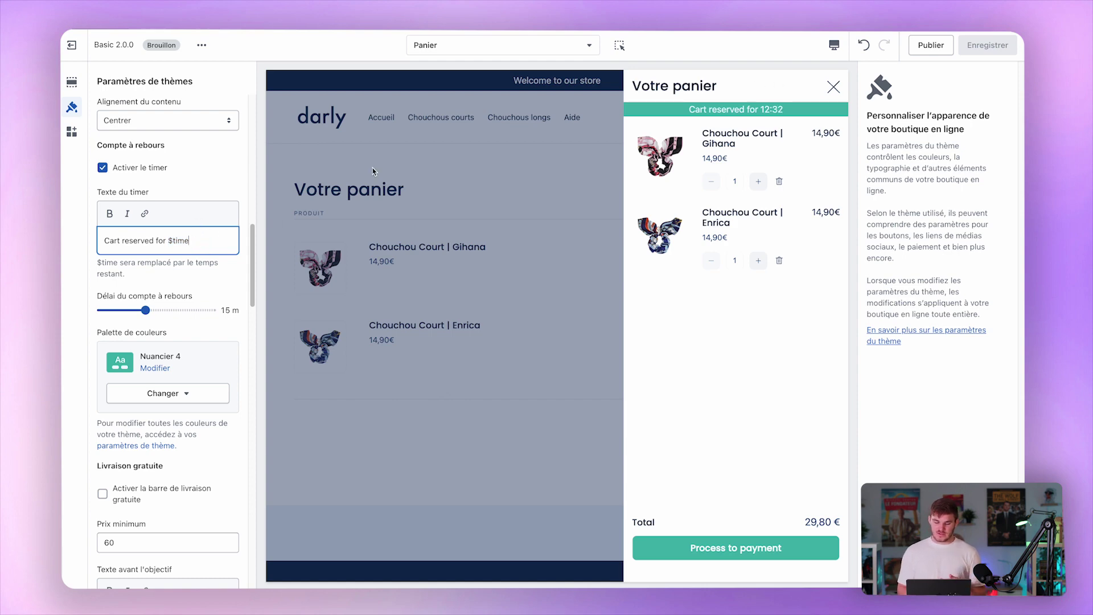
{"action": "left_click", "coordinate": [143, 277]}
{"action": "scroll", "coordinate": [144, 277], "scroll_direction": "down", "scroll_amount": 1}
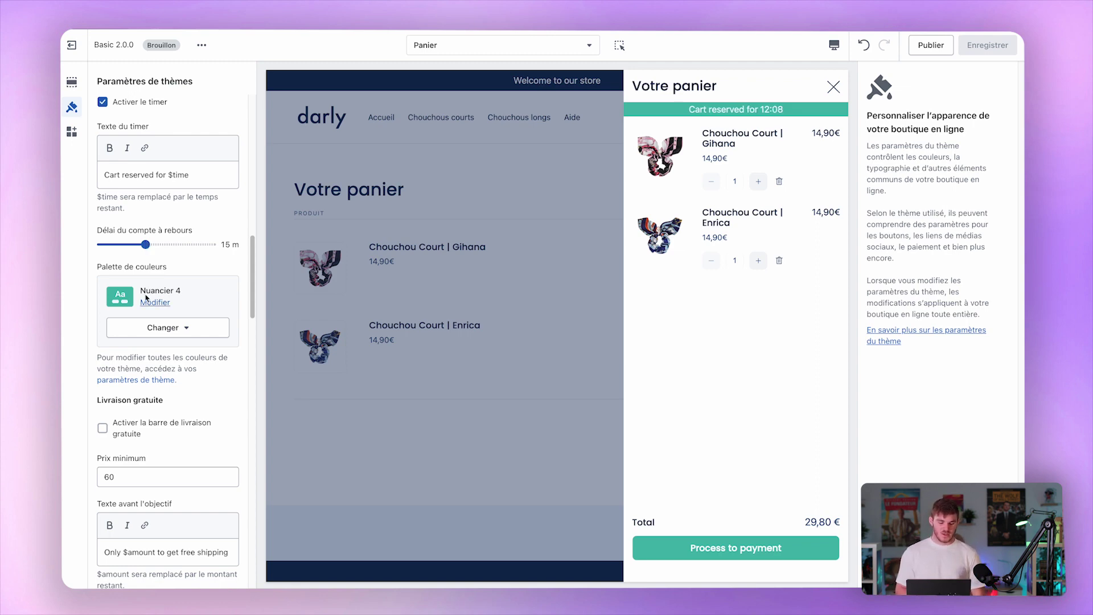
{"action": "scroll", "coordinate": [170, 296], "scroll_direction": "down", "scroll_amount": 2}
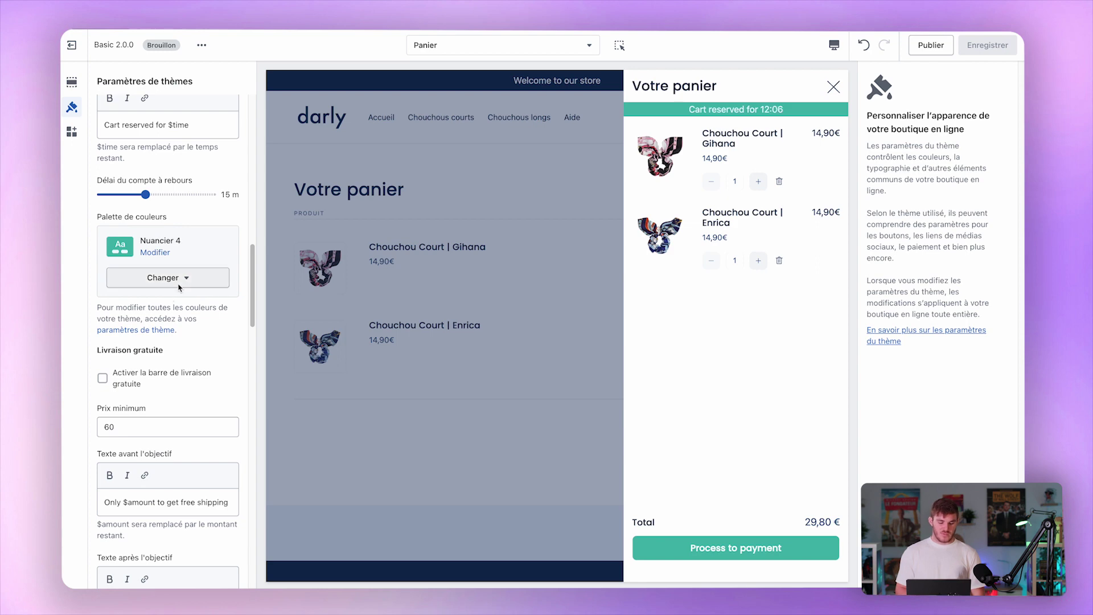
{"action": "scroll", "coordinate": [183, 270], "scroll_direction": "down", "scroll_amount": 5}
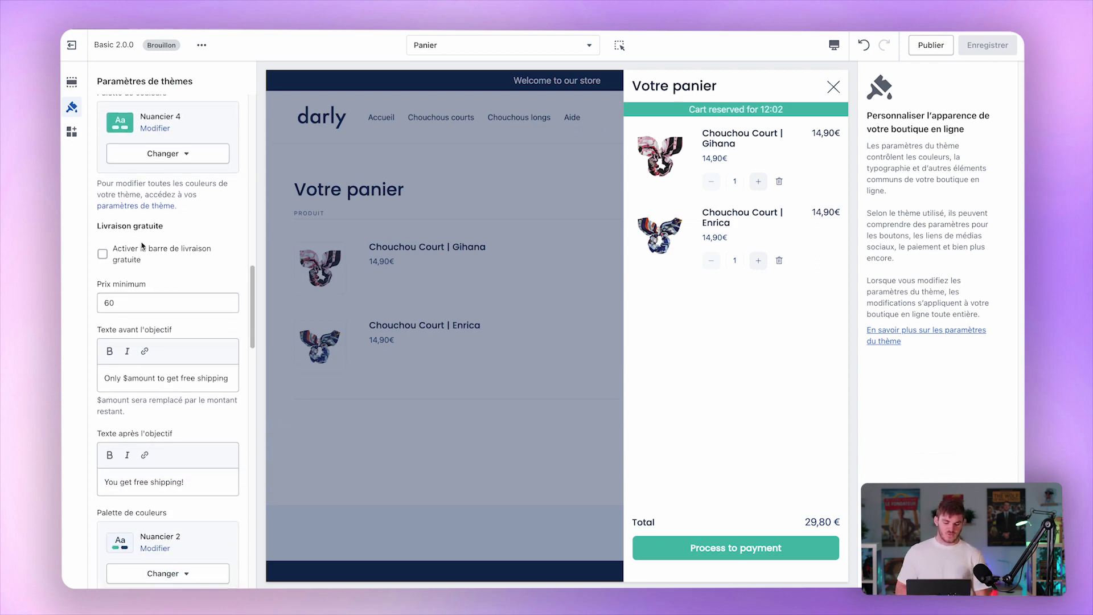
Enable the free-shipping progress bar and preview it in the cart drawer.
{"action": "left_click", "coordinate": [154, 253]}
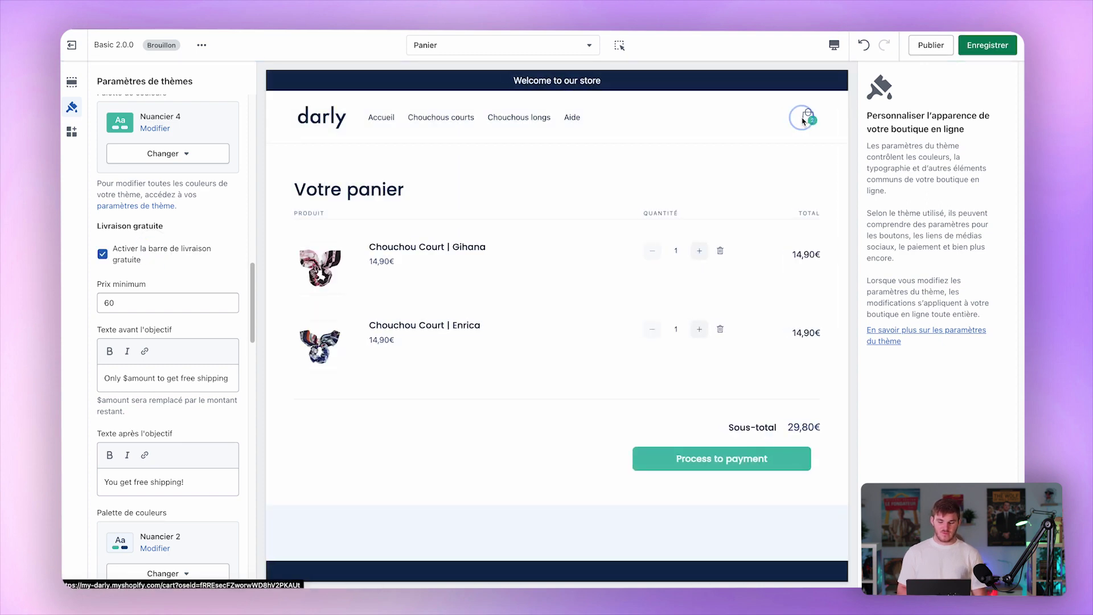
{"action": "left_click", "coordinate": [802, 119]}
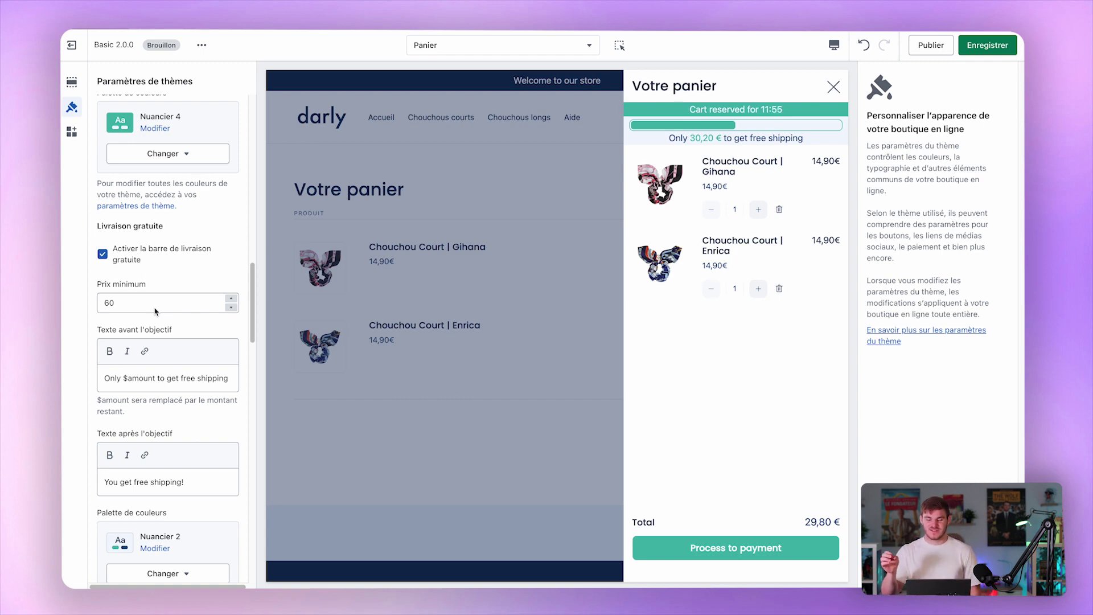
{"action": "scroll", "coordinate": [154, 312], "scroll_direction": "down", "scroll_amount": 3}
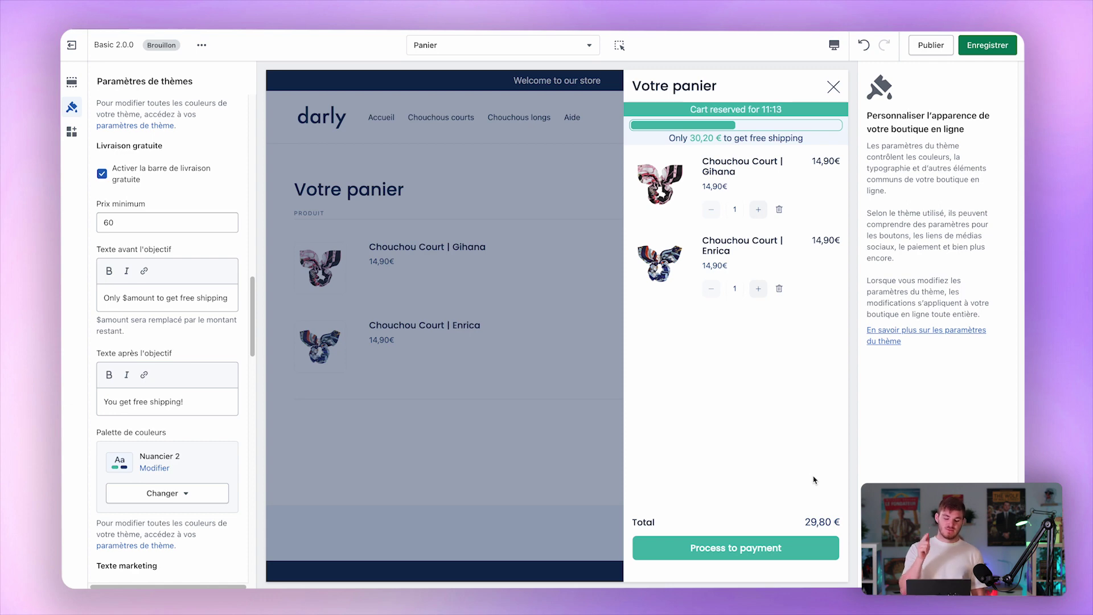
{"action": "scroll", "coordinate": [165, 342], "scroll_direction": "down", "scroll_amount": 2}
{"action": "left_click", "coordinate": [172, 349]}
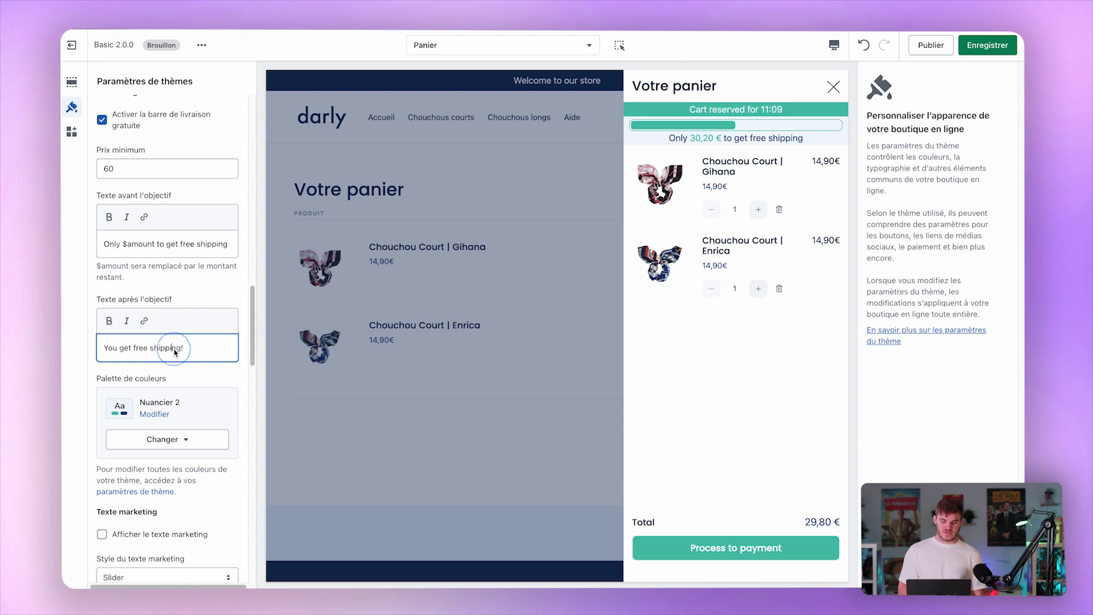
Raise the Gihana scrunchie quantities until the cart shows 'You get free shipping!'.
{"action": "left_click", "coordinate": [753, 210]}
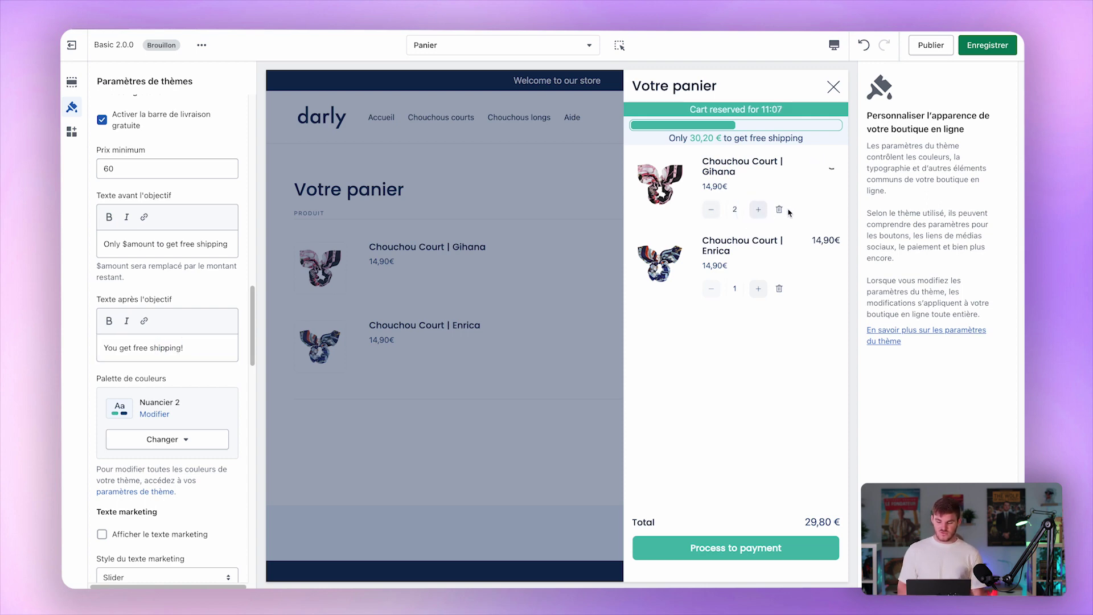
{"action": "left_click", "coordinate": [757, 222]}
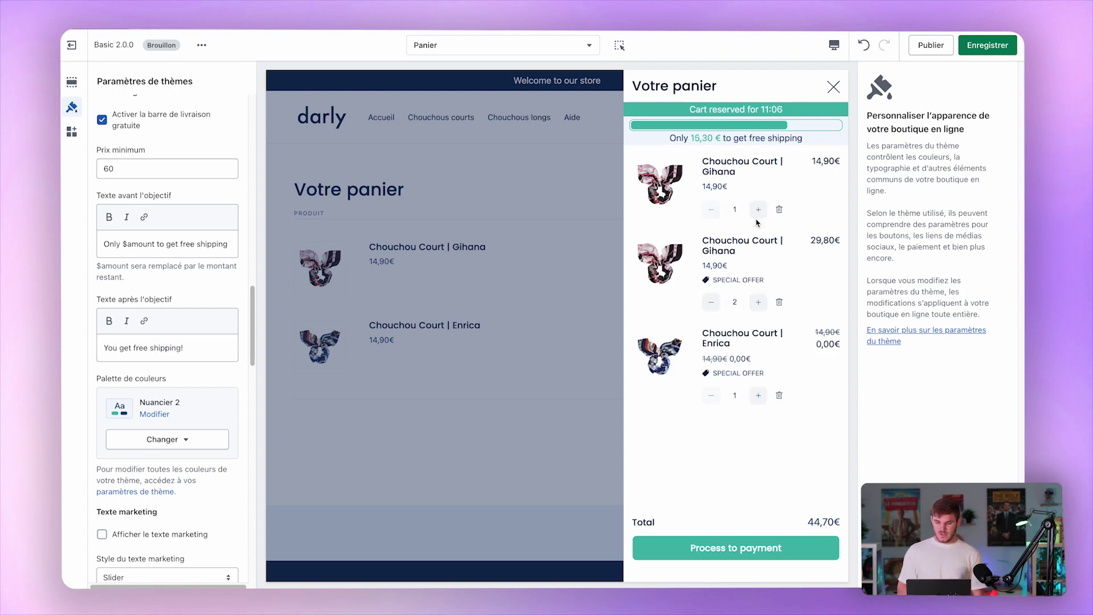
{"action": "left_click", "coordinate": [763, 209]}
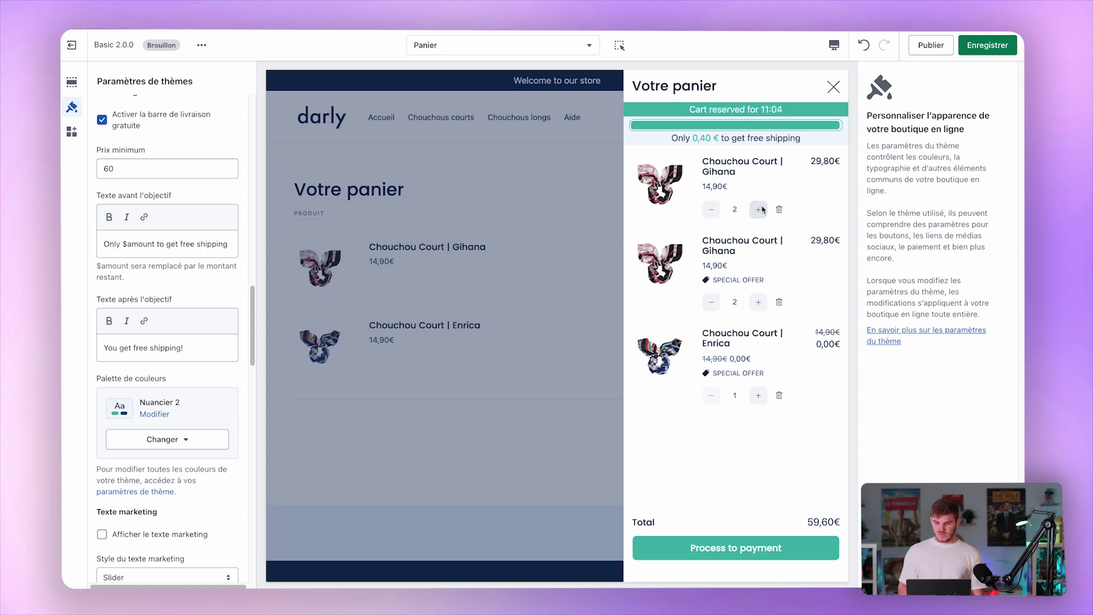
{"action": "left_click", "coordinate": [762, 210]}
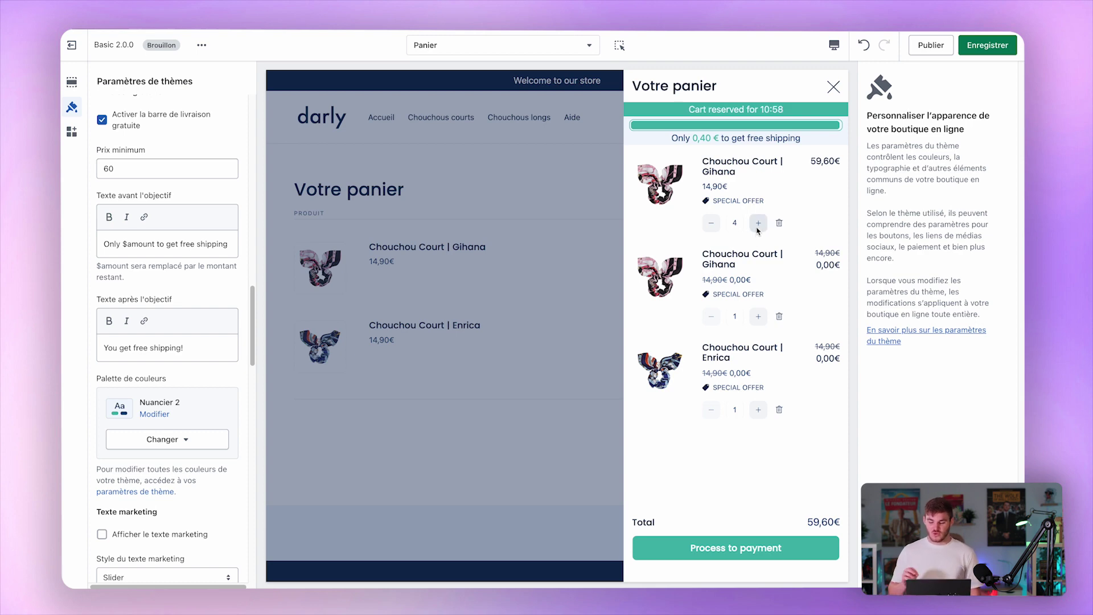
{"action": "left_click", "coordinate": [758, 224]}
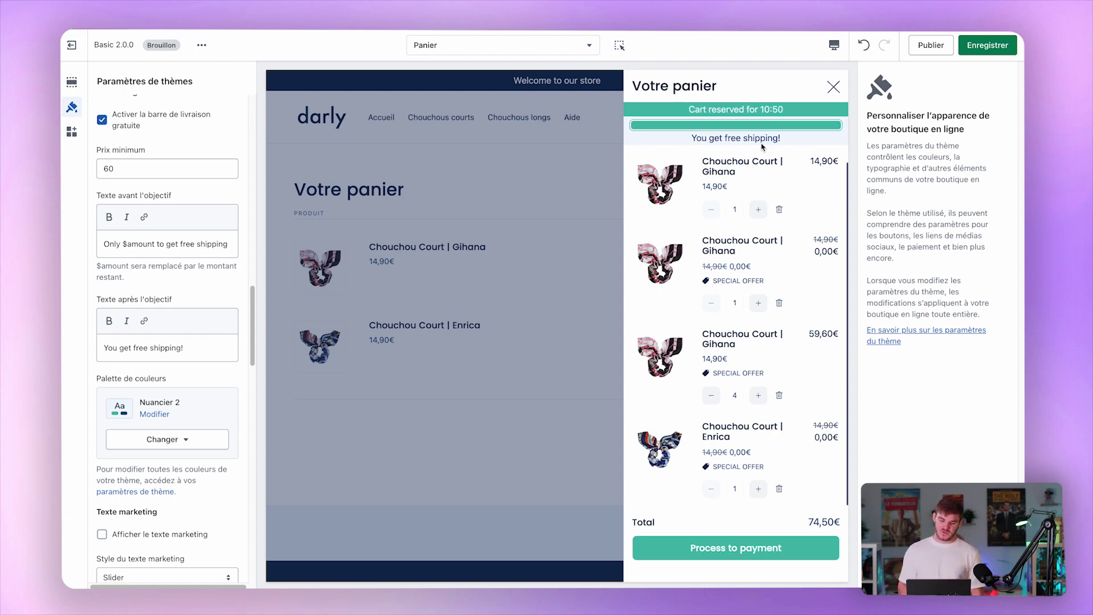
Turn on 'Afficher le texte marketing' in the cart settings.
{"action": "scroll", "coordinate": [172, 282], "scroll_direction": "down", "scroll_amount": 5}
{"action": "scroll", "coordinate": [172, 283], "scroll_direction": "down", "scroll_amount": 3}
{"action": "scroll", "coordinate": [172, 283], "scroll_direction": "down", "scroll_amount": 3}
{"action": "scroll", "coordinate": [172, 282], "scroll_direction": "down", "scroll_amount": 1}
{"action": "left_click", "coordinate": [191, 210]}
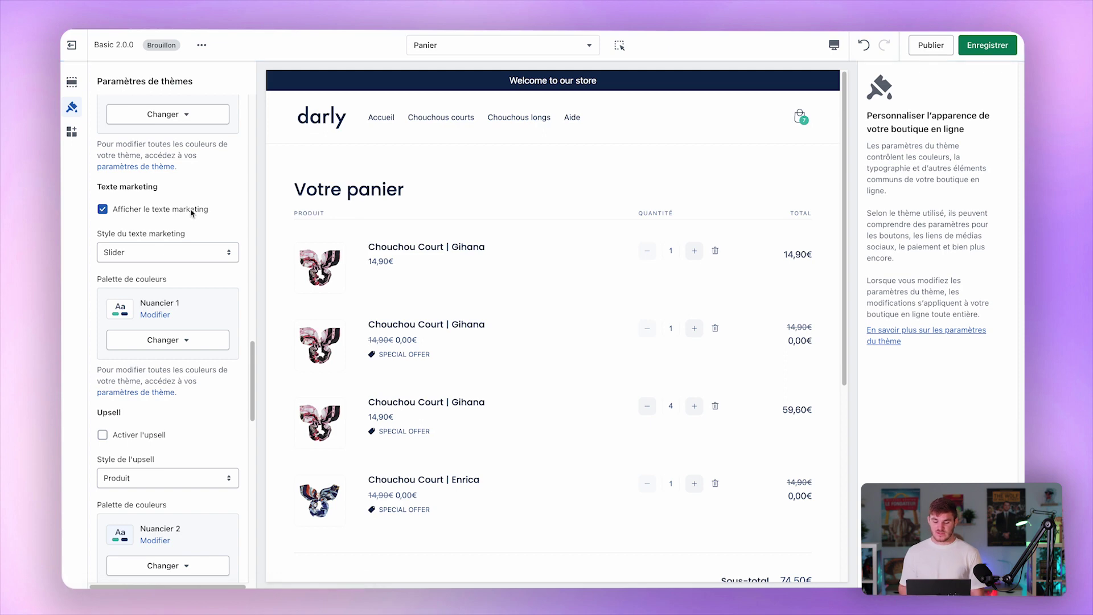
Preview the cart drawer and expand the ICÔNES and PANIER settings sections.
{"action": "left_click", "coordinate": [800, 116]}
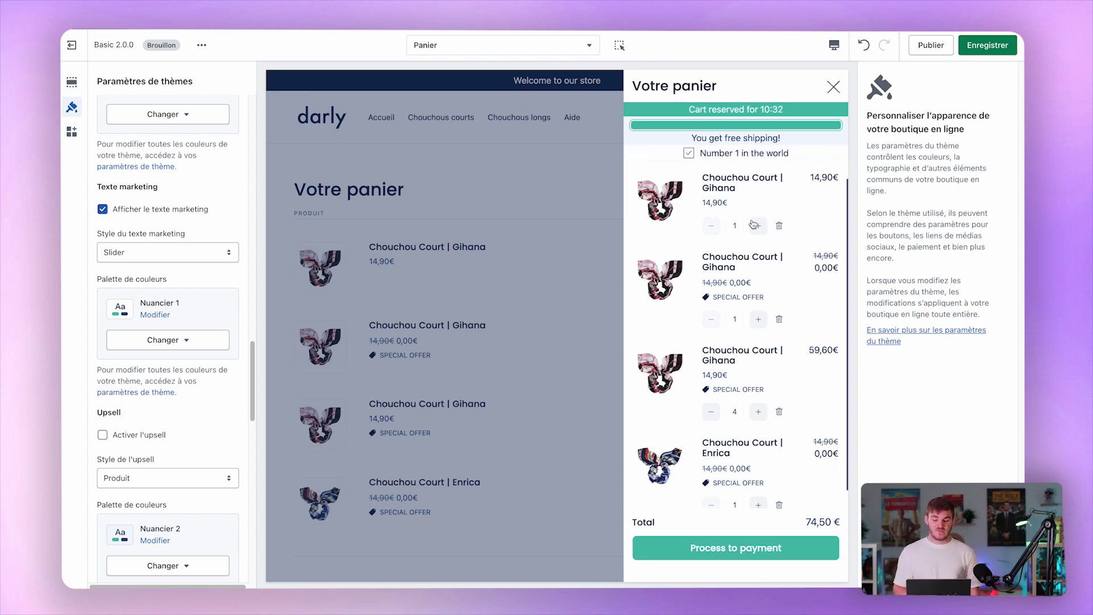
{"action": "scroll", "coordinate": [145, 178], "scroll_direction": "up", "scroll_amount": 12}
{"action": "scroll", "coordinate": [145, 178], "scroll_direction": "up", "scroll_amount": 10}
{"action": "scroll", "coordinate": [145, 184], "scroll_direction": "up", "scroll_amount": 4}
{"action": "left_click", "coordinate": [145, 266]}
{"action": "scroll", "coordinate": [145, 270], "scroll_direction": "down", "scroll_amount": 3}
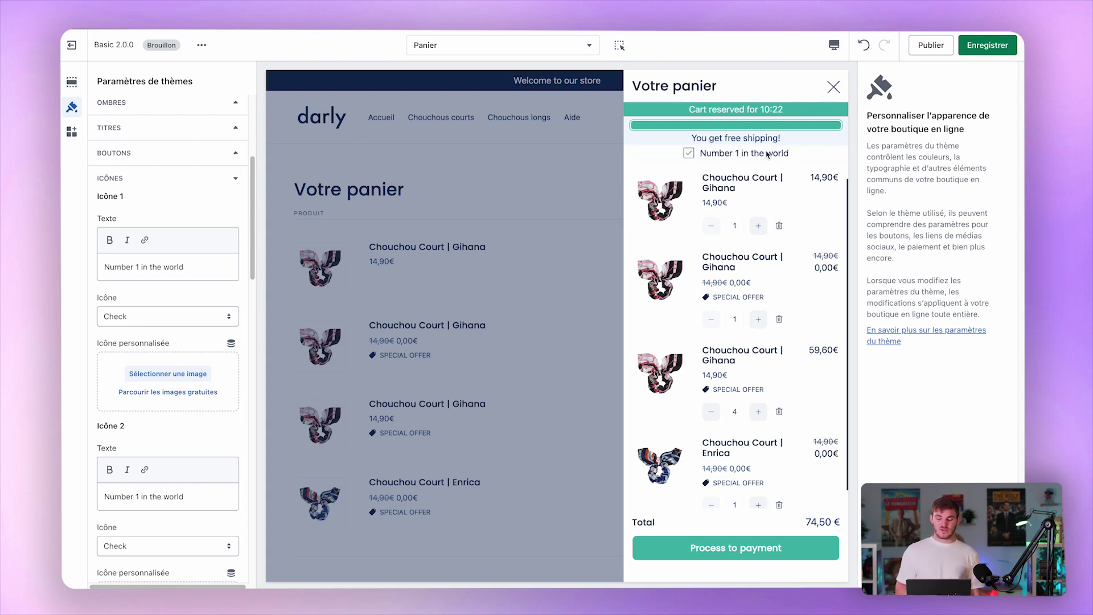
{"action": "scroll", "coordinate": [152, 342], "scroll_direction": "down", "scroll_amount": 7}
{"action": "scroll", "coordinate": [153, 342], "scroll_direction": "down", "scroll_amount": 4}
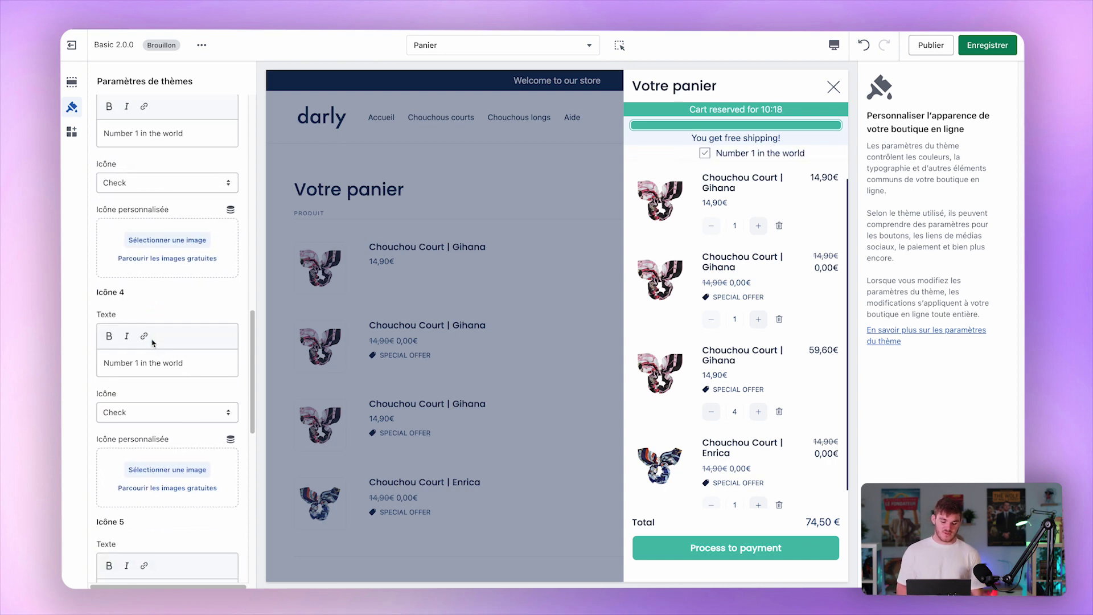
{"action": "scroll", "coordinate": [153, 342], "scroll_direction": "down", "scroll_amount": 2}
{"action": "scroll", "coordinate": [194, 271], "scroll_direction": "down", "scroll_amount": 8}
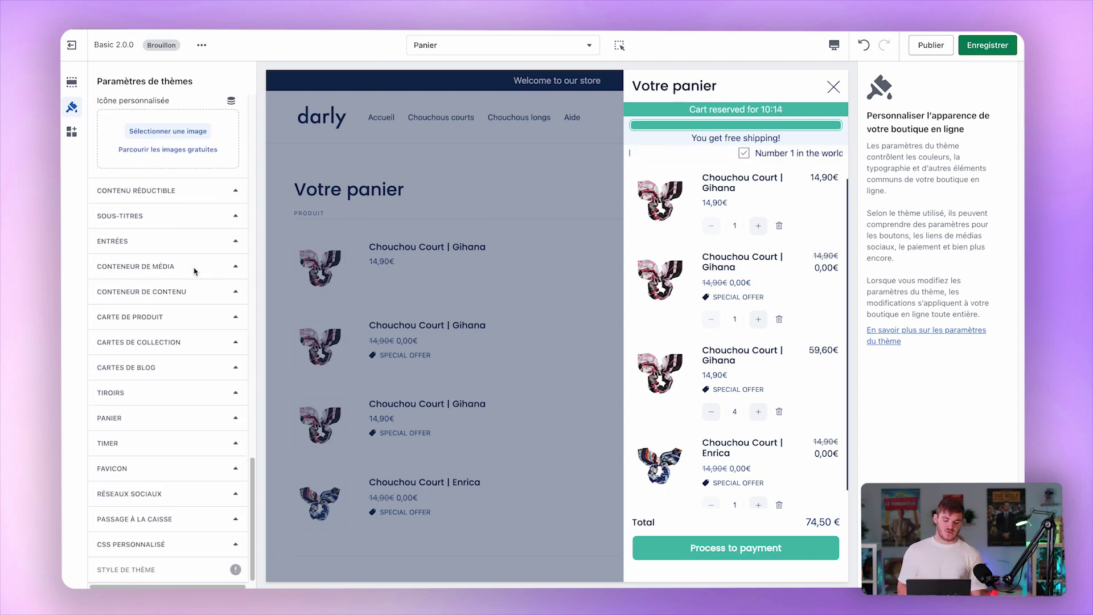
{"action": "left_click", "coordinate": [134, 421]}
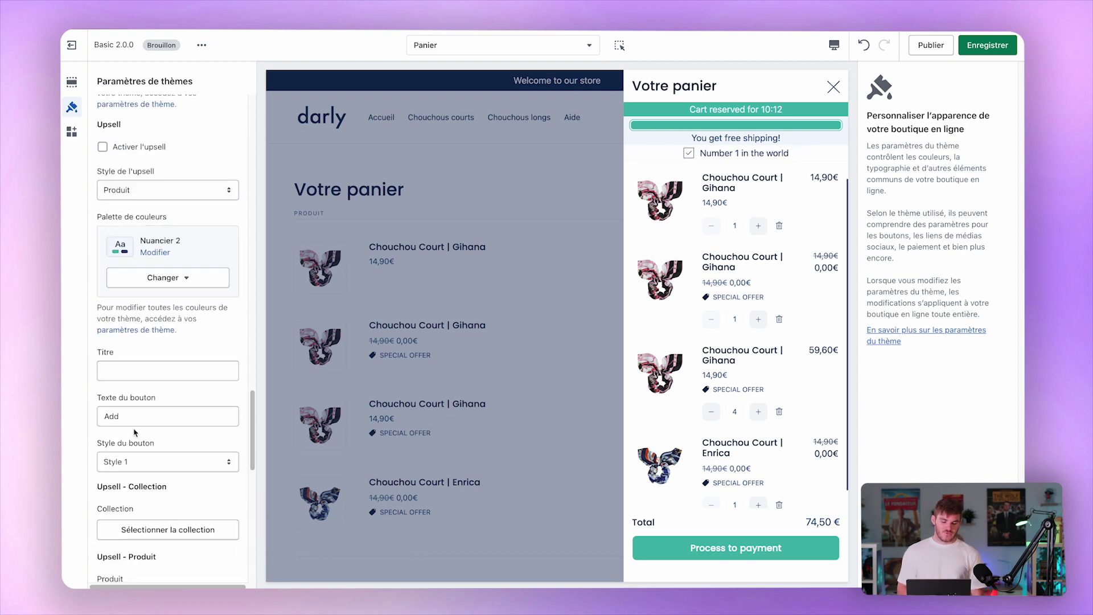
Try Liste à puces for Style du texte marketing, then keep Slider and recheck the drawer.
{"action": "scroll", "coordinate": [134, 433], "scroll_direction": "up", "scroll_amount": 7}
{"action": "scroll", "coordinate": [134, 432], "scroll_direction": "down", "scroll_amount": 3}
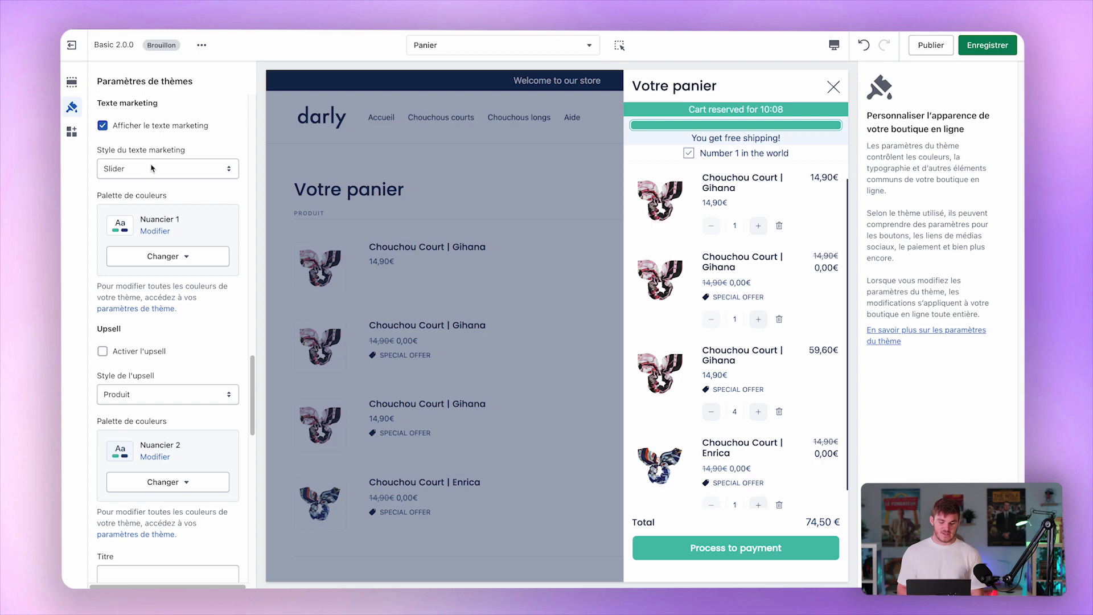
{"action": "left_click", "coordinate": [152, 168]}
{"action": "left_click", "coordinate": [147, 180]}
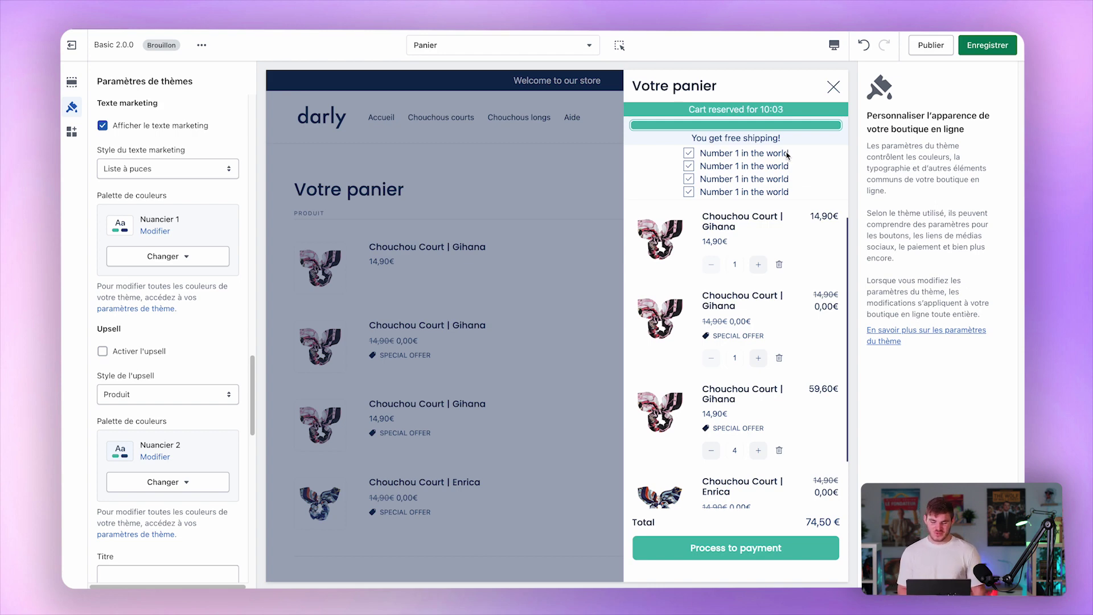
{"action": "scroll", "coordinate": [130, 373], "scroll_direction": "down", "scroll_amount": 3}
{"action": "scroll", "coordinate": [208, 352], "scroll_direction": "up", "scroll_amount": 3}
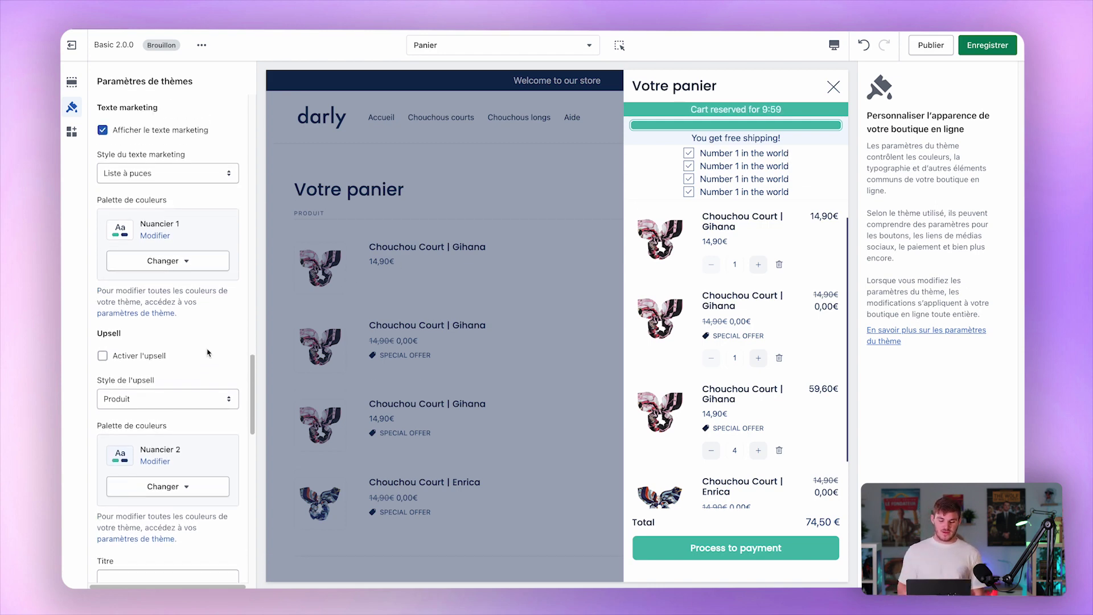
{"action": "left_click", "coordinate": [168, 174]}
{"action": "left_click", "coordinate": [194, 162]}
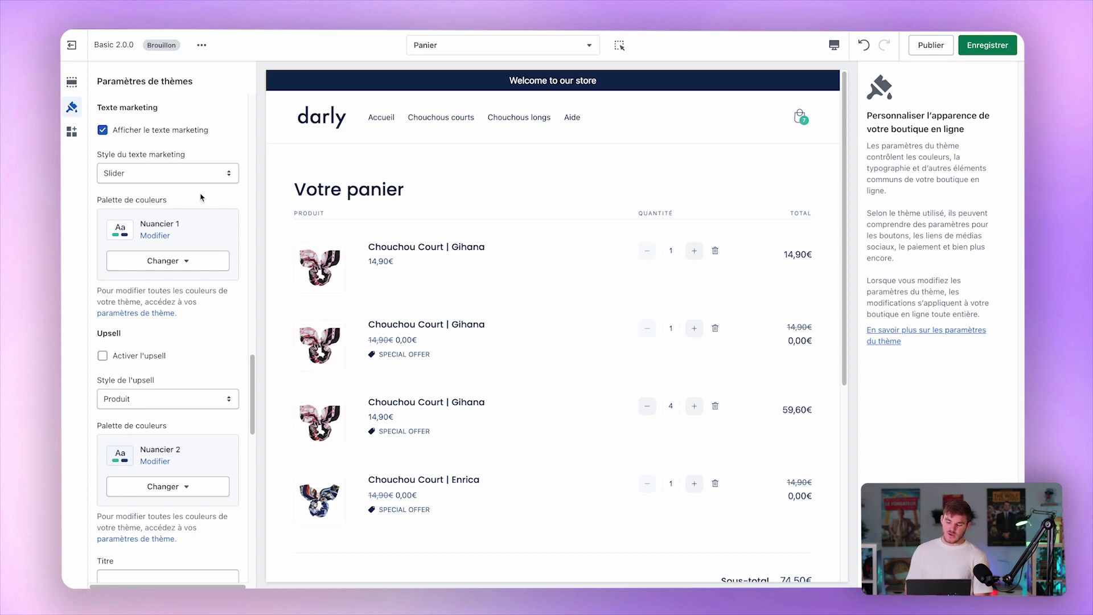
{"action": "left_click", "coordinate": [798, 117]}
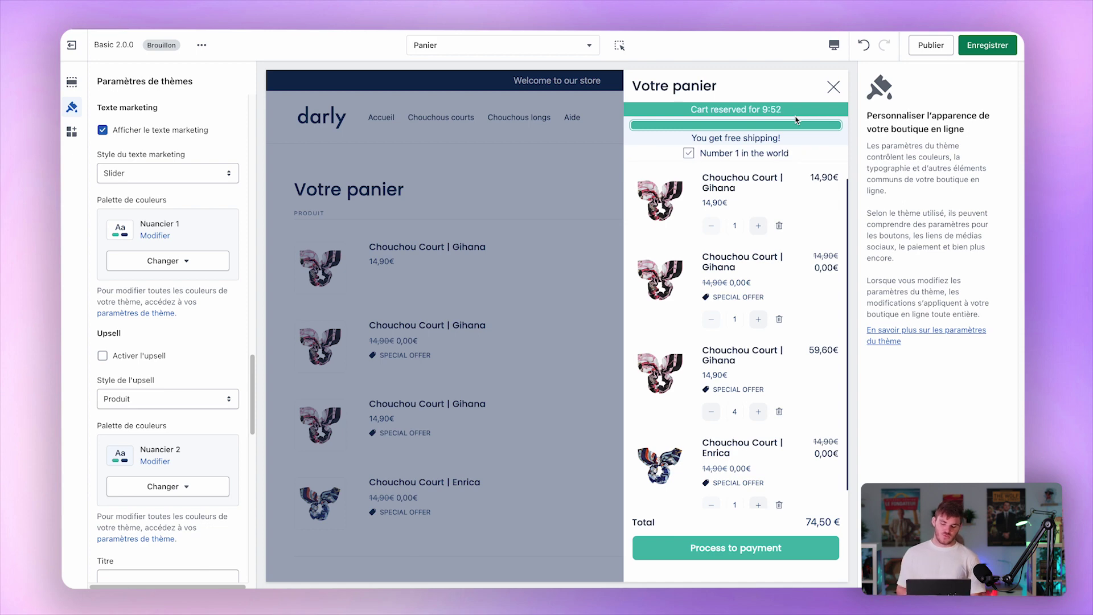
Enable the cart upsell, keeping its style as Produit.
{"action": "left_click", "coordinate": [131, 357]}
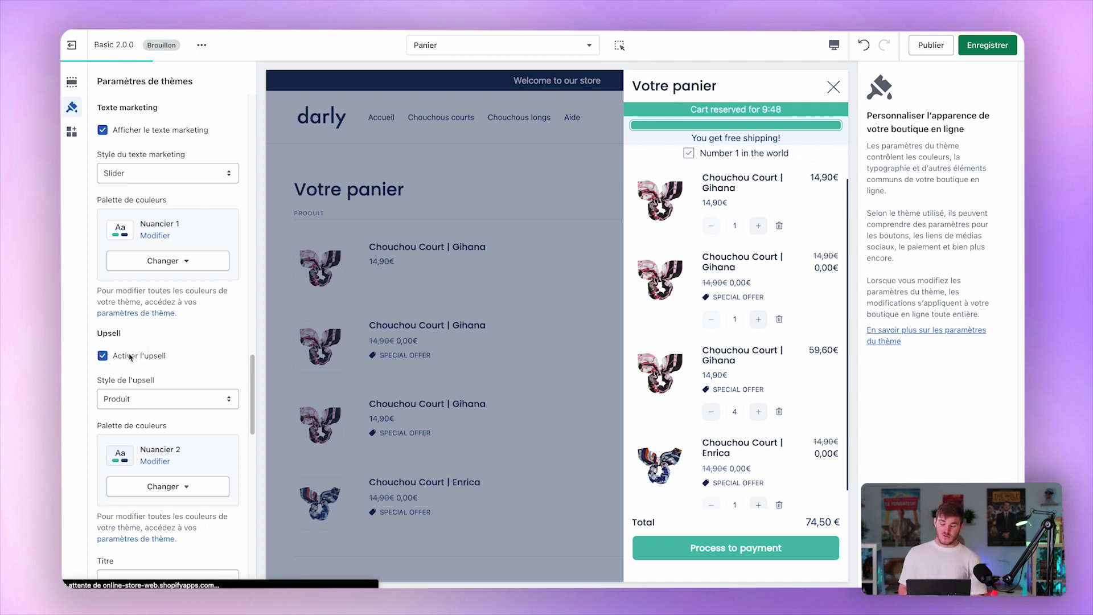
{"action": "scroll", "coordinate": [210, 307], "scroll_direction": "down", "scroll_amount": 3}
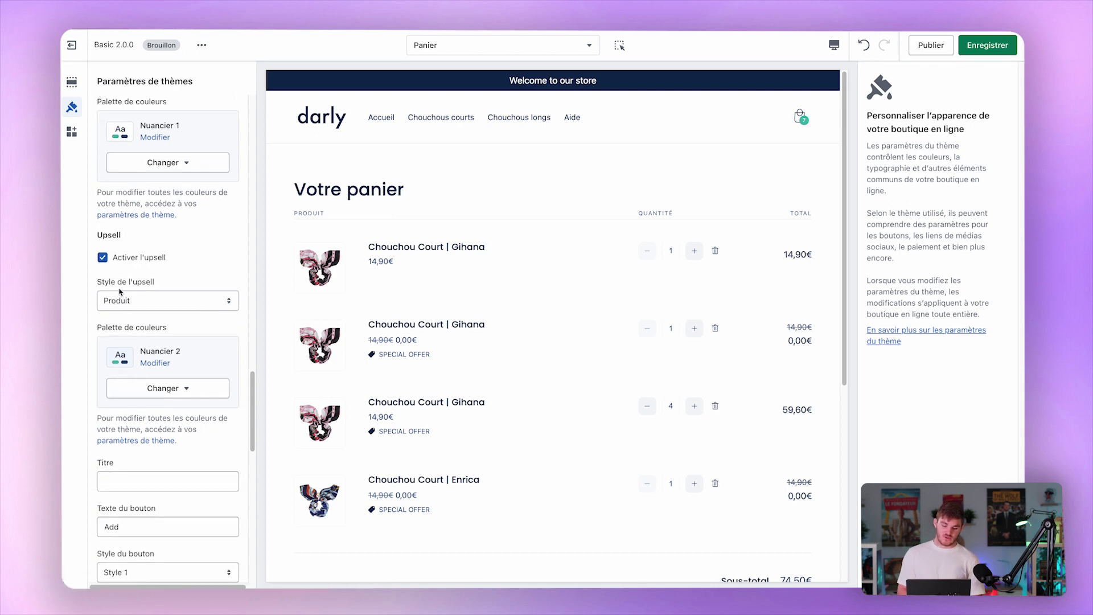
{"action": "left_click", "coordinate": [139, 305]}
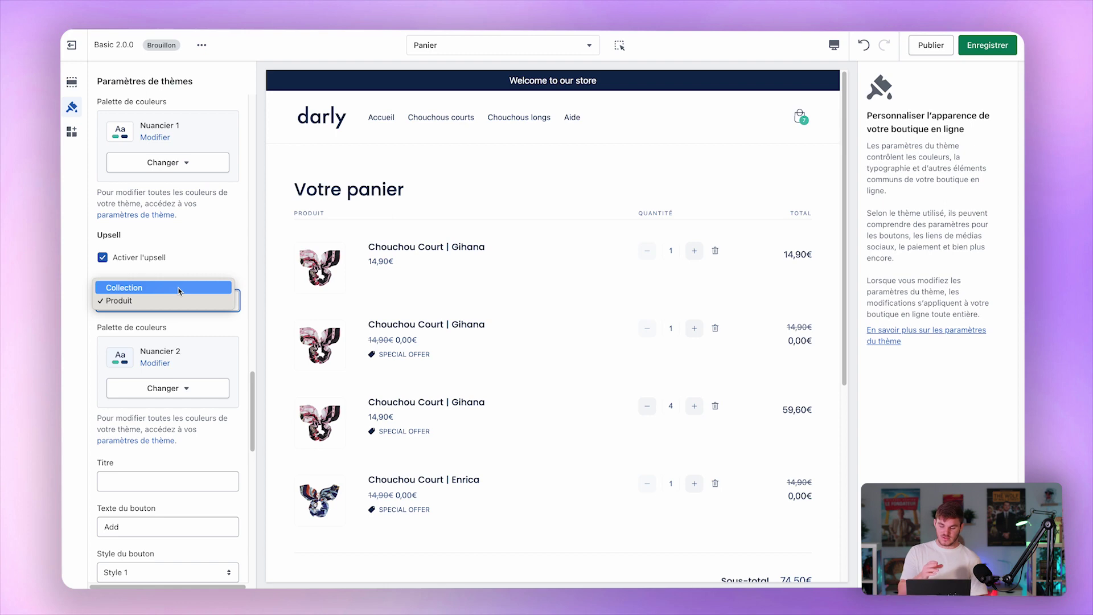
{"action": "left_click", "coordinate": [228, 268]}
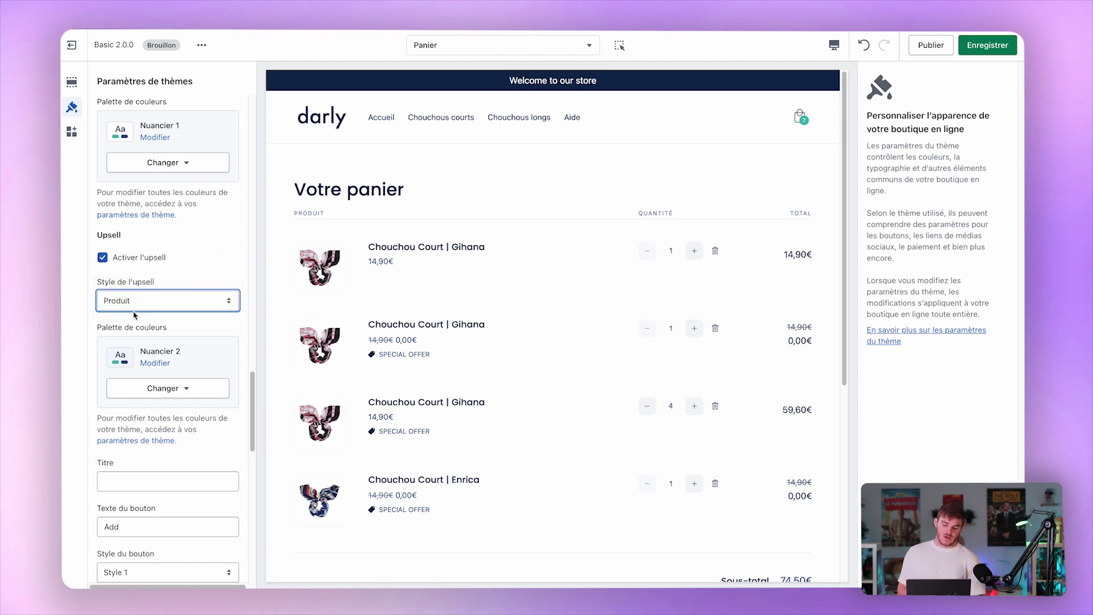
Choose Chouchou Court | Alda as the upsell product.
{"action": "scroll", "coordinate": [139, 322], "scroll_direction": "down", "scroll_amount": 5}
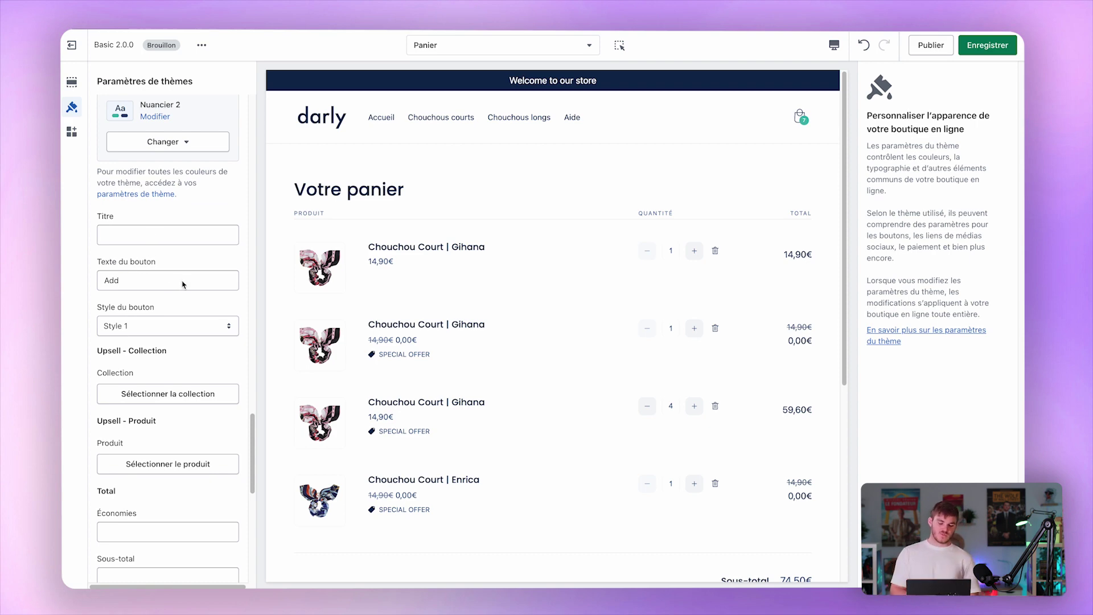
{"action": "scroll", "coordinate": [165, 342], "scroll_direction": "down", "scroll_amount": 1}
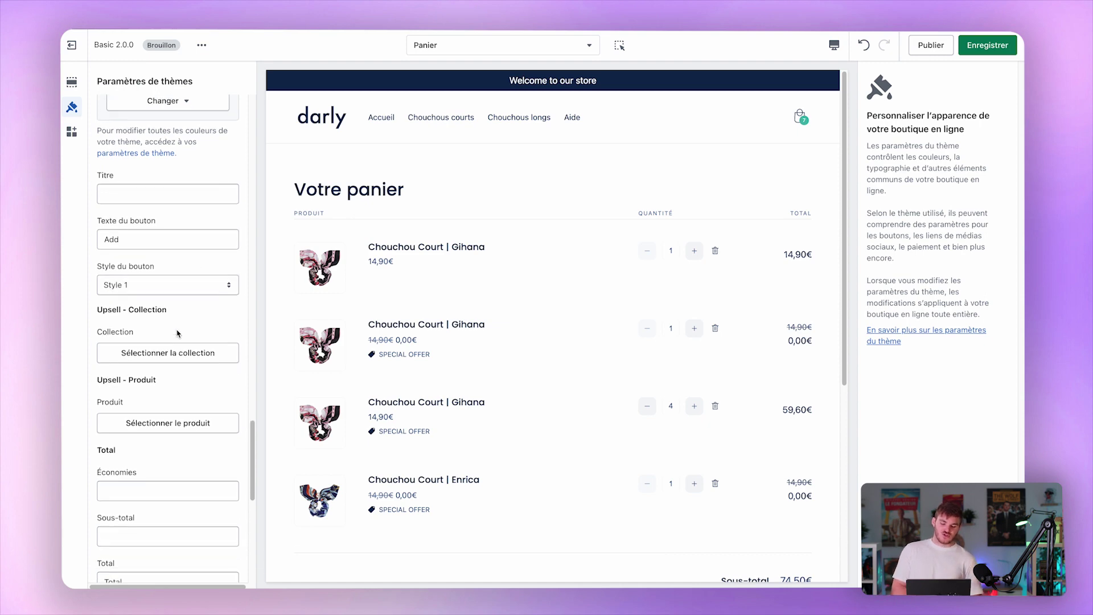
{"action": "scroll", "coordinate": [142, 378], "scroll_direction": "down", "scroll_amount": 1}
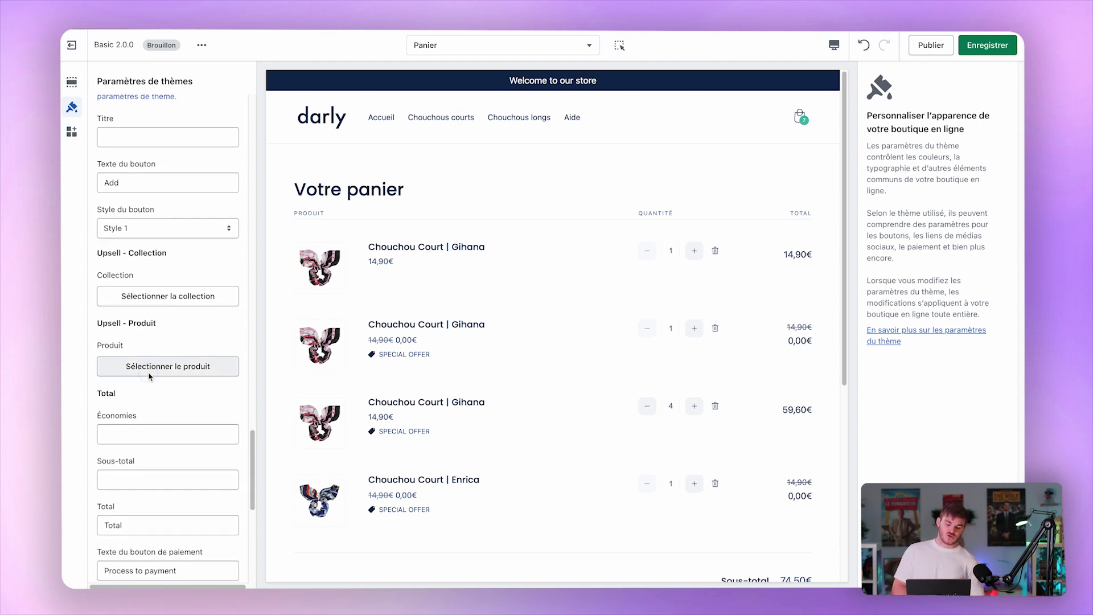
{"action": "left_click", "coordinate": [150, 376]}
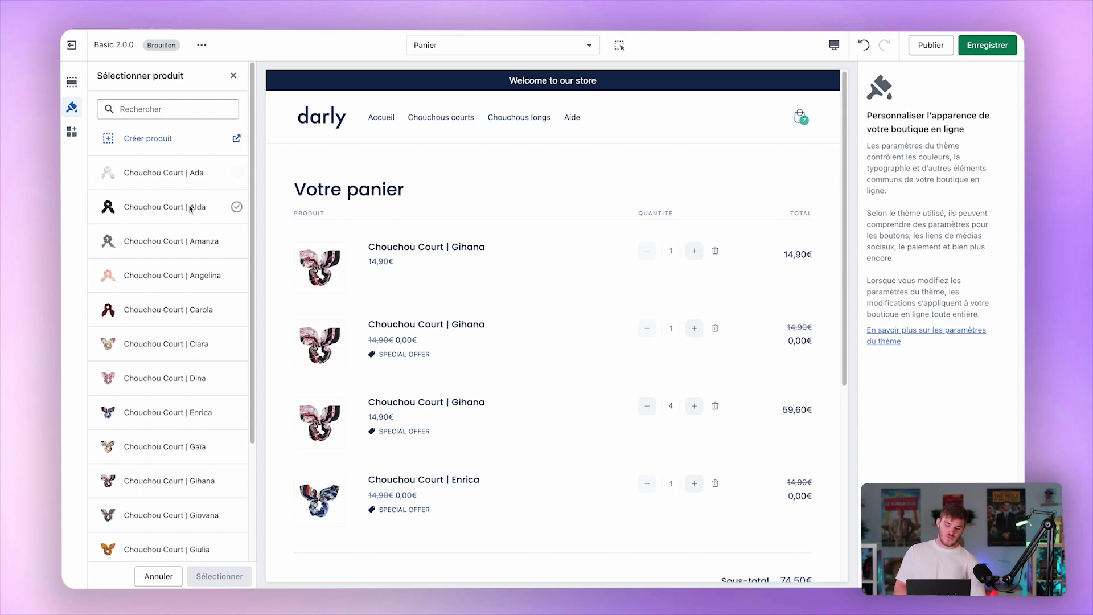
{"action": "left_click", "coordinate": [195, 206]}
{"action": "left_click", "coordinate": [213, 575]}
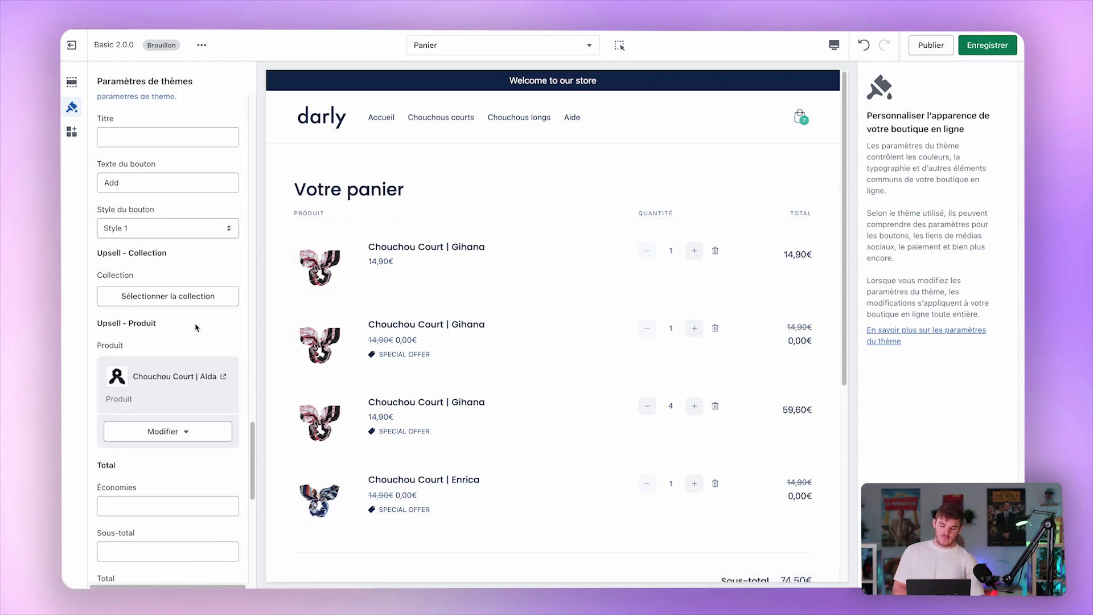
Add the Alda upsell to the test cart from the cart drawer's offer.
{"action": "left_click", "coordinate": [799, 117]}
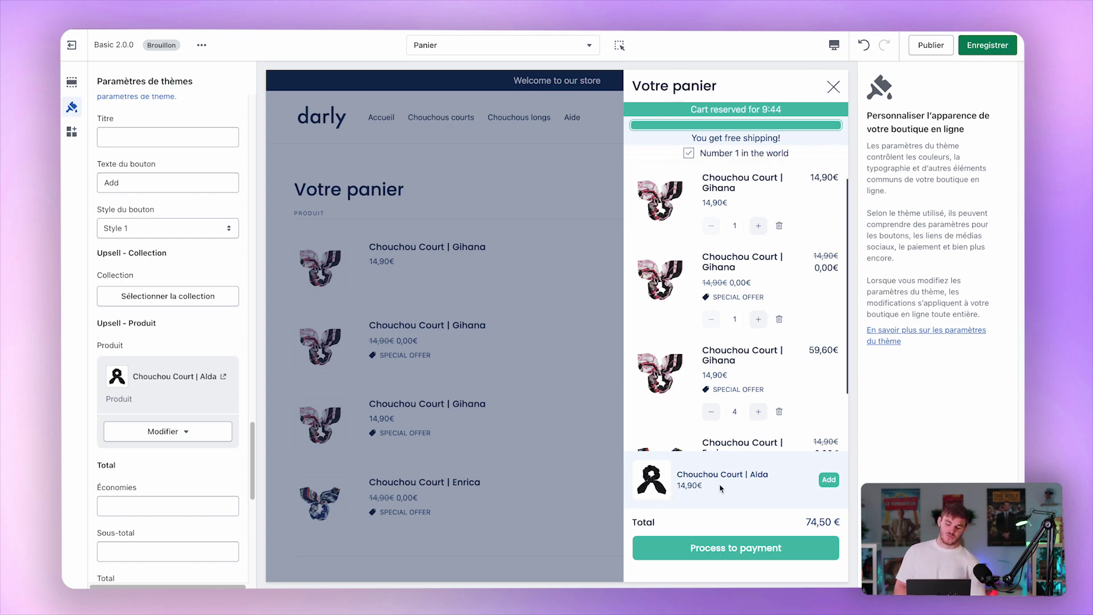
{"action": "left_click", "coordinate": [834, 482]}
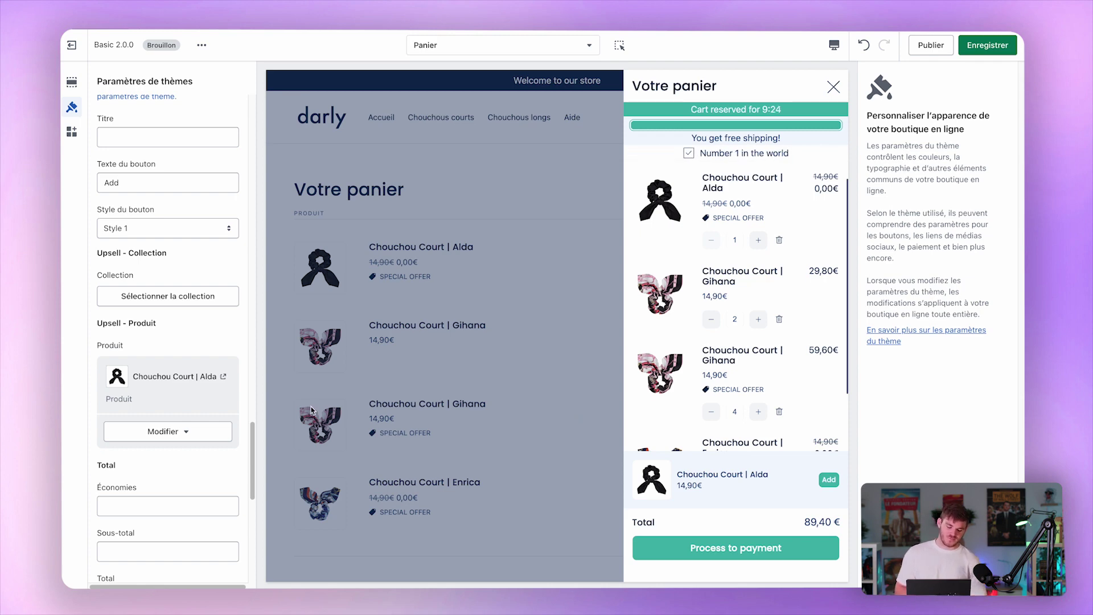
{"action": "scroll", "coordinate": [211, 455], "scroll_direction": "down", "scroll_amount": 3}
Label the cart's savings line 'Économies' and subtotal line 'Sous-total'.
{"action": "left_click", "coordinate": [154, 361]}
{"action": "type", "text": "Économies"}
{"action": "key", "text": "Tab"}
{"action": "type", "text": "S"}
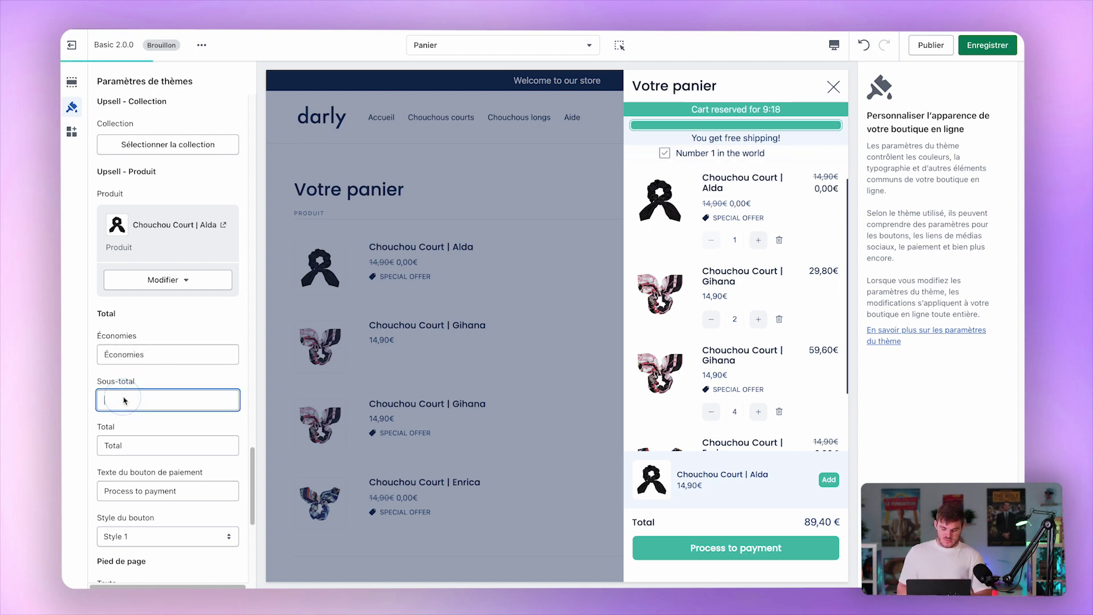
{"action": "type", "text": "p"}
{"action": "key", "text": "BackSpace"}
{"action": "type", "text": "ous-total"}
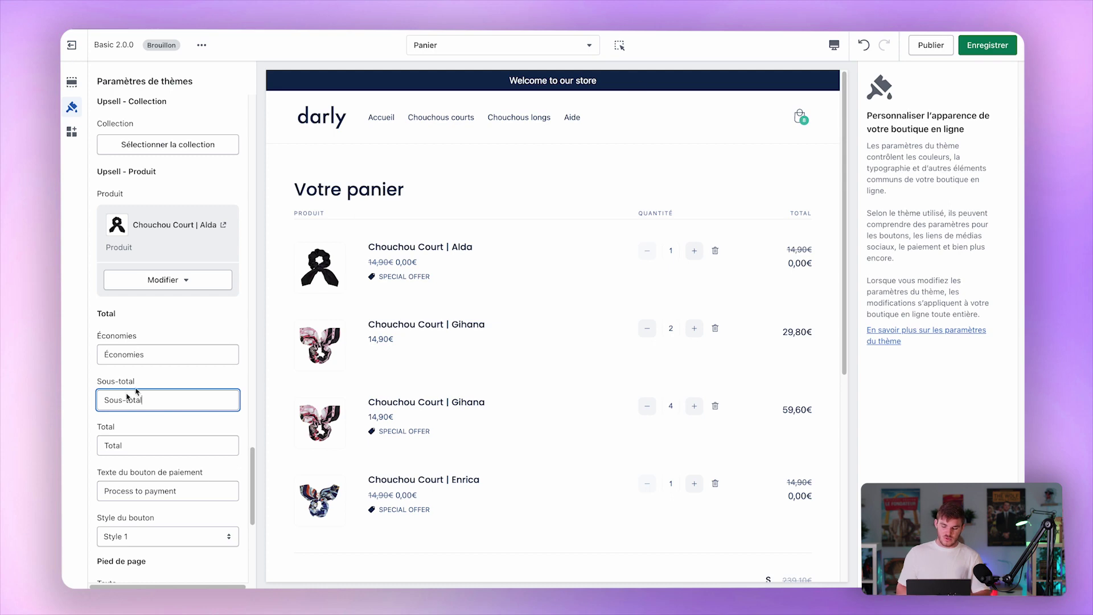
Reopen the cart drawer to check the new savings and subtotal rows.
{"action": "left_click", "coordinate": [803, 119]}
{"action": "left_click", "coordinate": [800, 118]}
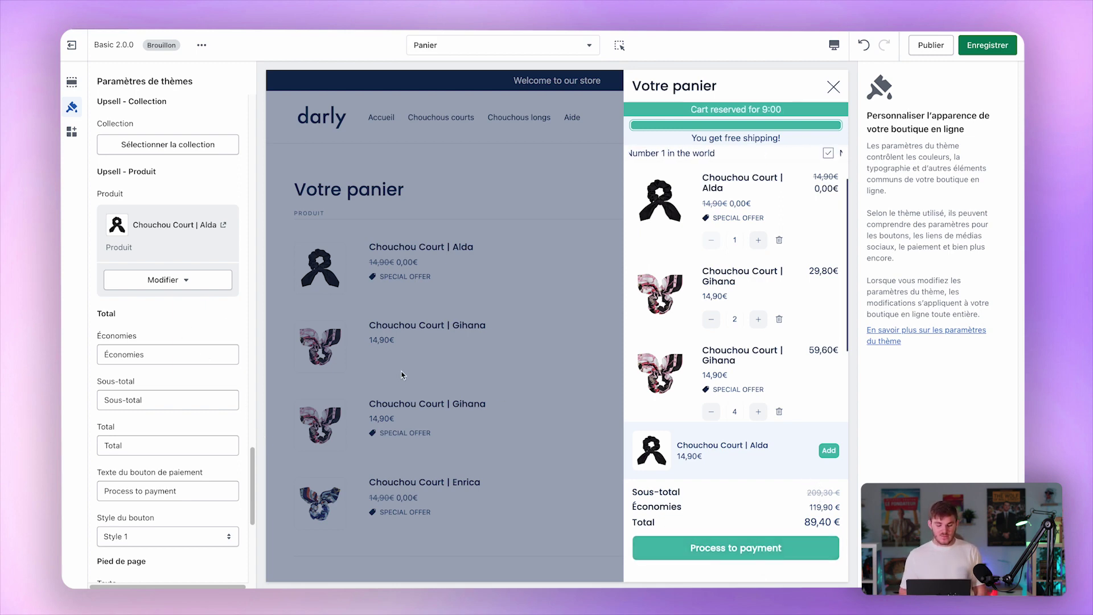
{"action": "scroll", "coordinate": [183, 372], "scroll_direction": "down", "scroll_amount": 5}
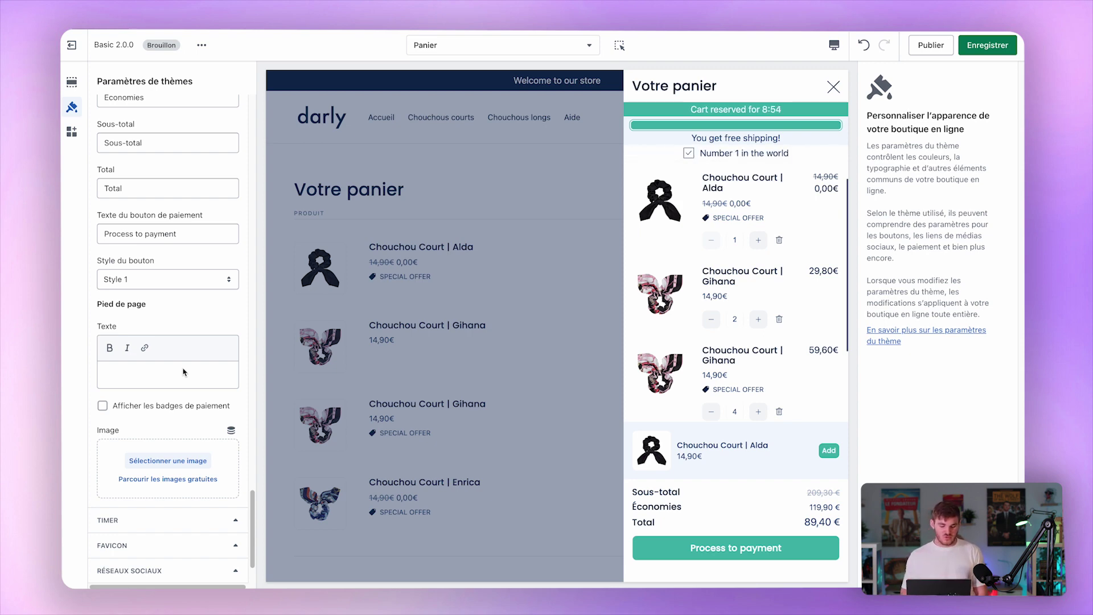
{"action": "scroll", "coordinate": [124, 301], "scroll_direction": "down", "scroll_amount": 3}
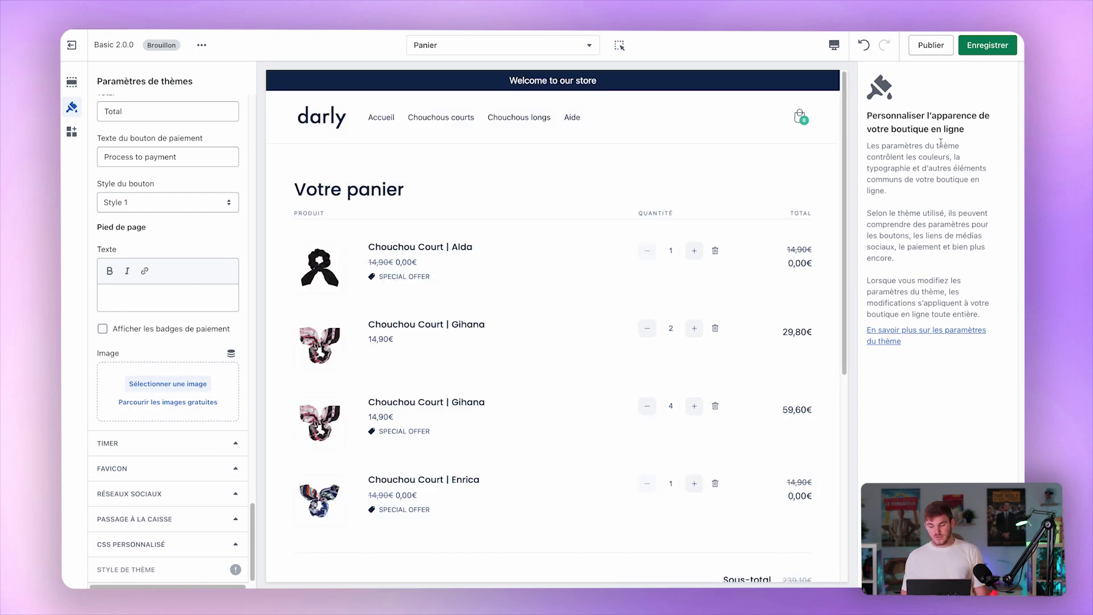
{"action": "left_click", "coordinate": [800, 117]}
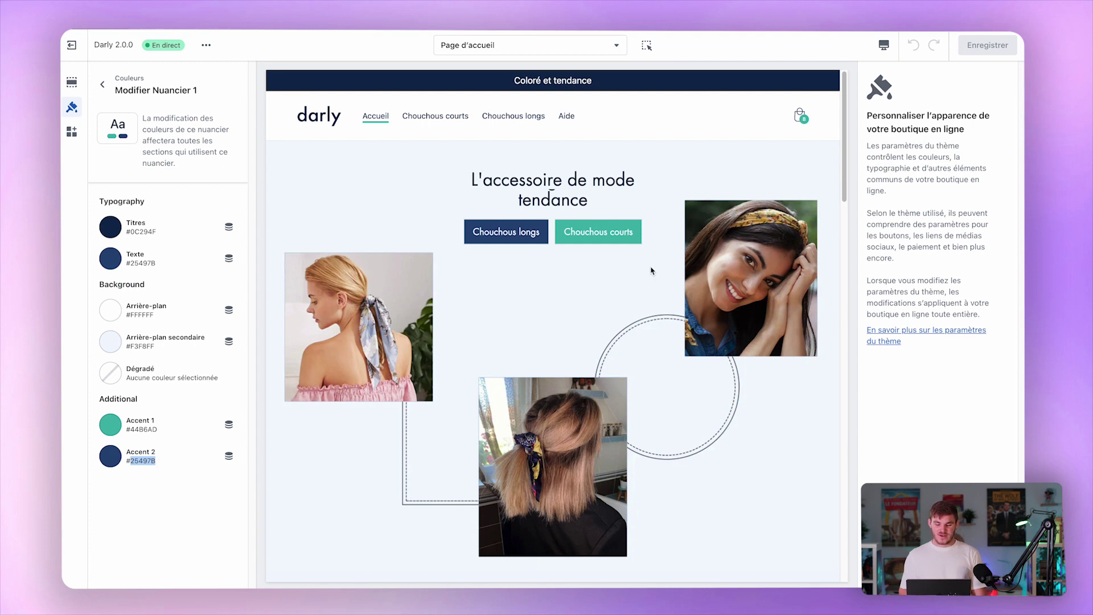
Open the banner heading's rotating words parfait, élégant, tendance, leaving them unchanged.
{"action": "scroll", "coordinate": [649, 318], "scroll_direction": "down", "scroll_amount": 2}
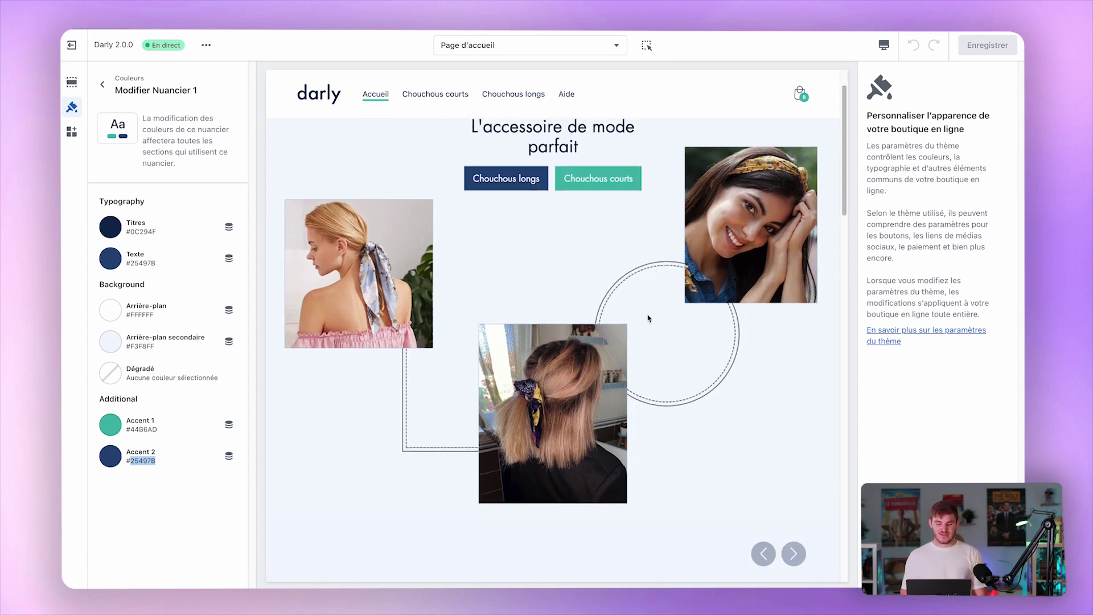
{"action": "left_click", "coordinate": [72, 82]}
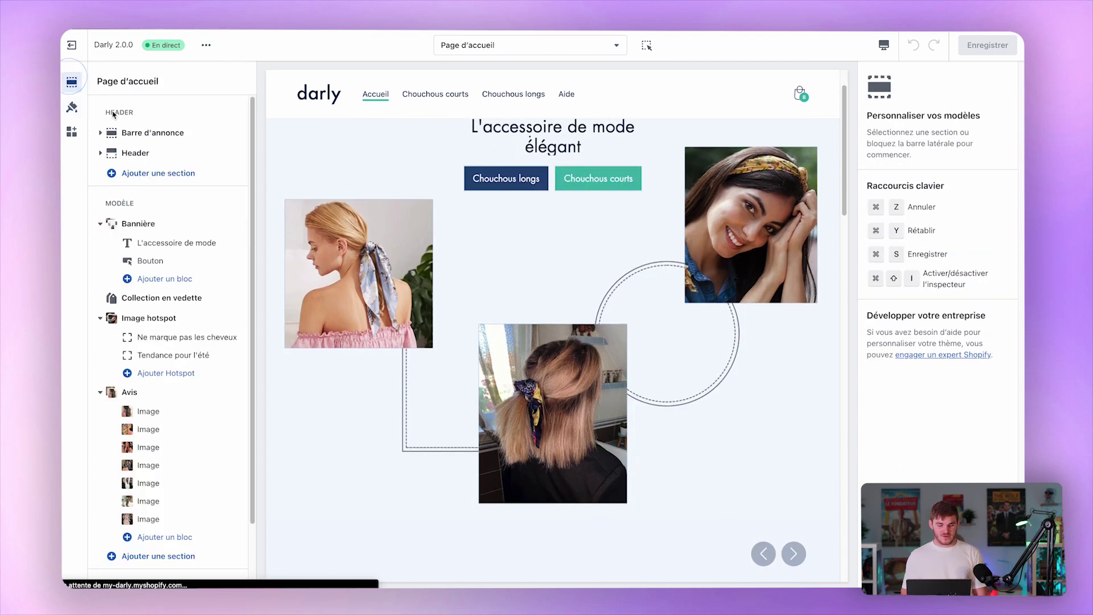
{"action": "left_click", "coordinate": [171, 243]}
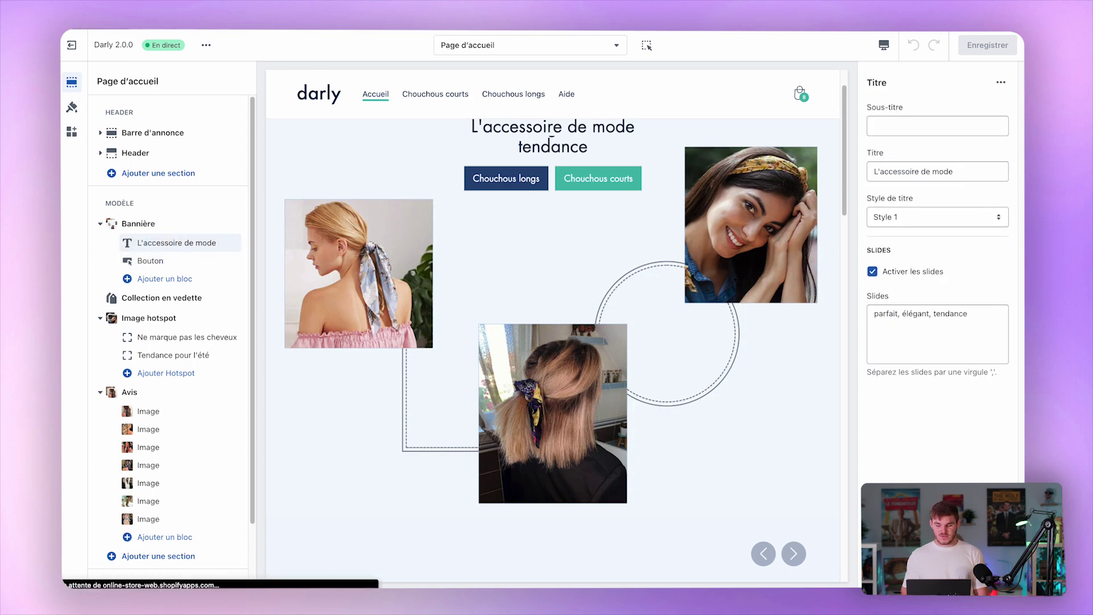
{"action": "left_click", "coordinate": [926, 333]}
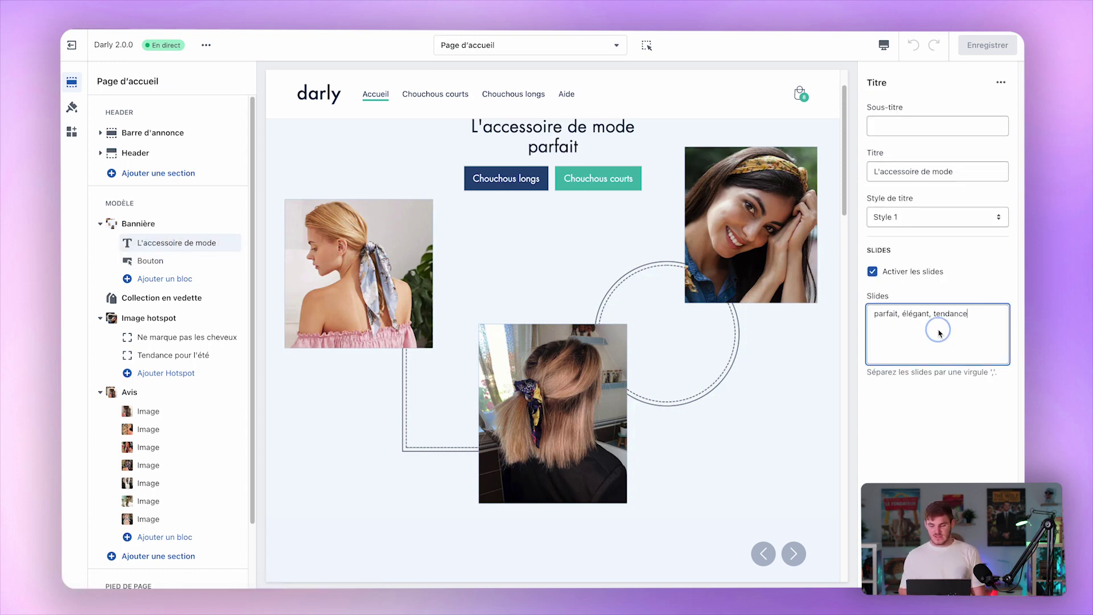
{"action": "key", "text": "super+a"}
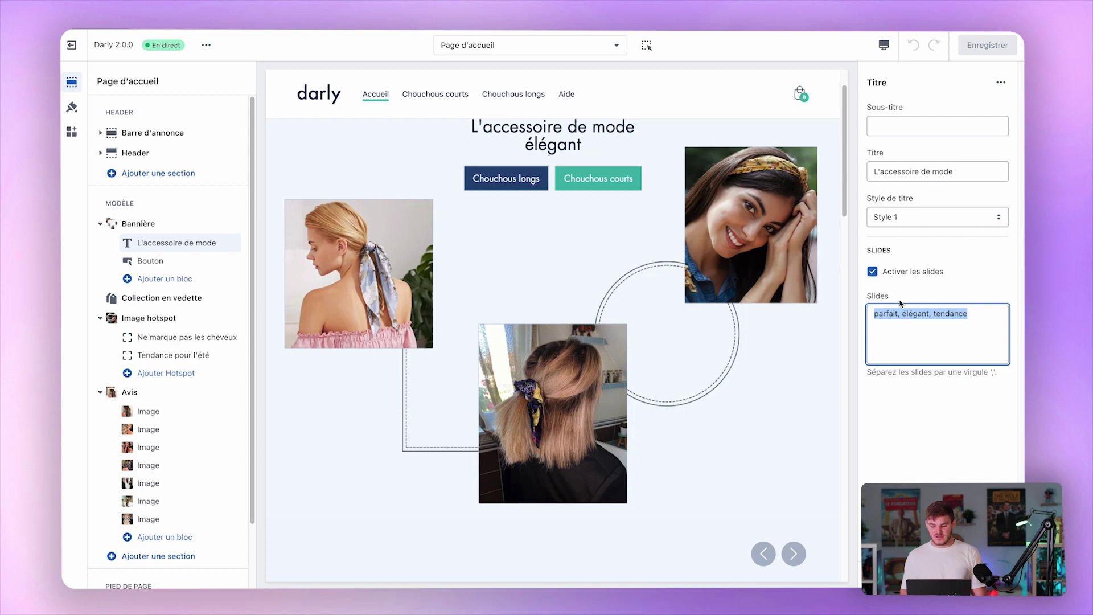
{"action": "left_click", "coordinate": [639, 334]}
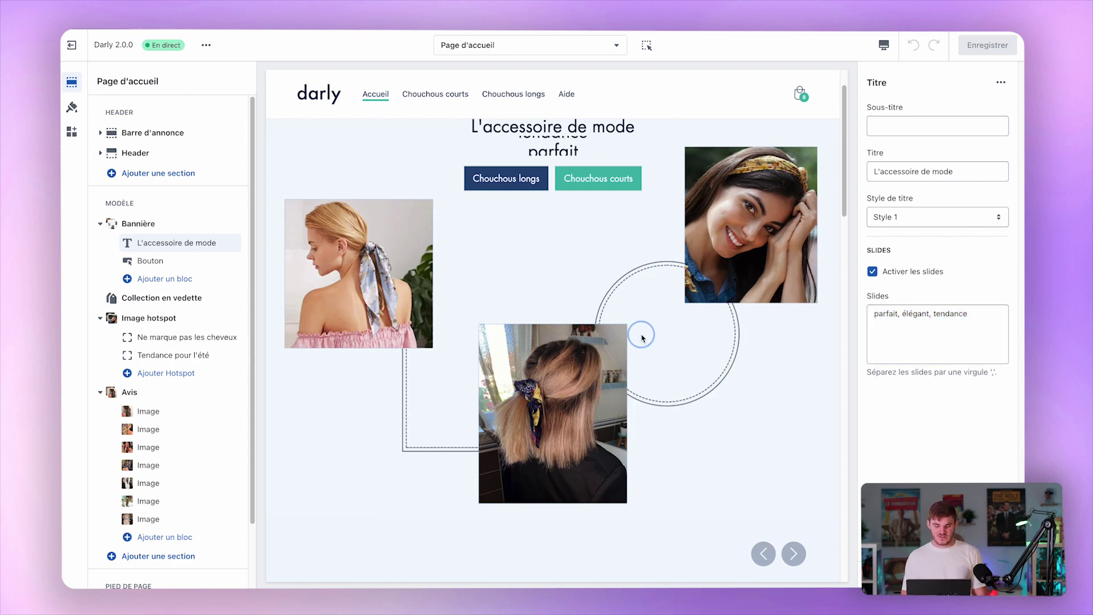
Scroll the home page preview down to the 'Le chouchou parfait' hotspot section.
{"action": "scroll", "coordinate": [639, 339], "scroll_direction": "down", "scroll_amount": 5}
{"action": "scroll", "coordinate": [642, 338], "scroll_direction": "down", "scroll_amount": 4}
{"action": "scroll", "coordinate": [641, 338], "scroll_direction": "up", "scroll_amount": 2}
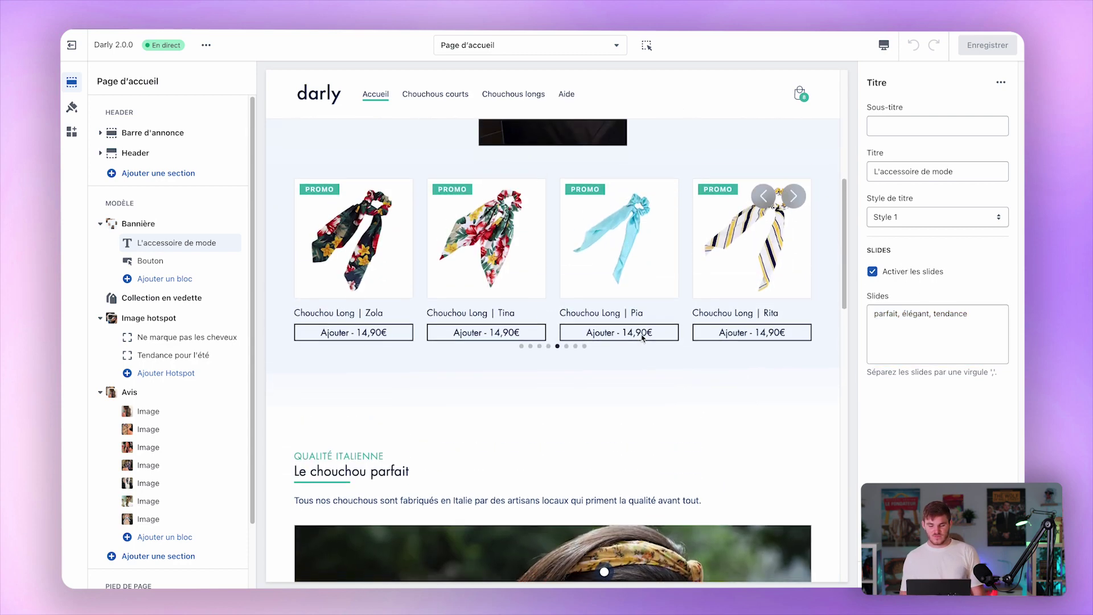
{"action": "scroll", "coordinate": [642, 339], "scroll_direction": "down", "scroll_amount": 1}
{"action": "scroll", "coordinate": [638, 338], "scroll_direction": "down", "scroll_amount": 1}
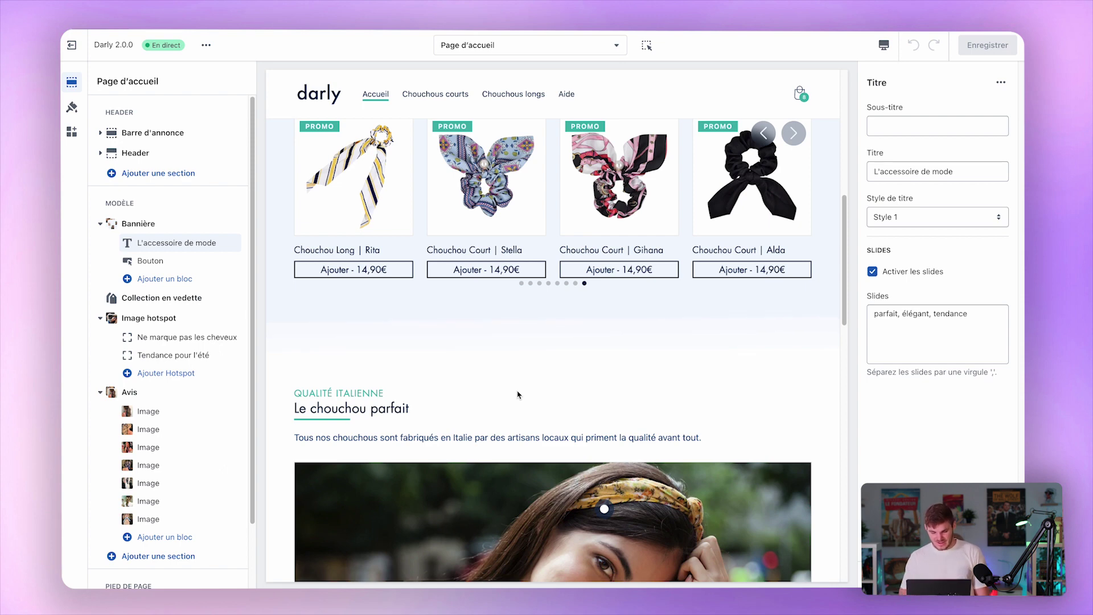
{"action": "scroll", "coordinate": [517, 395], "scroll_direction": "down", "scroll_amount": 5}
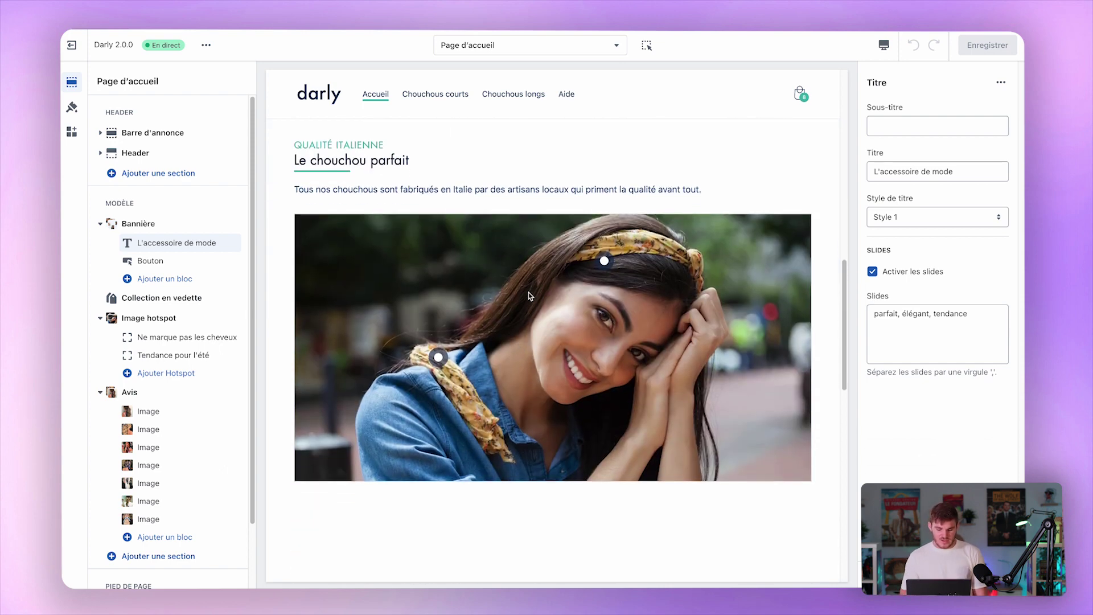
{"action": "mouse_move", "coordinate": [438, 357]}
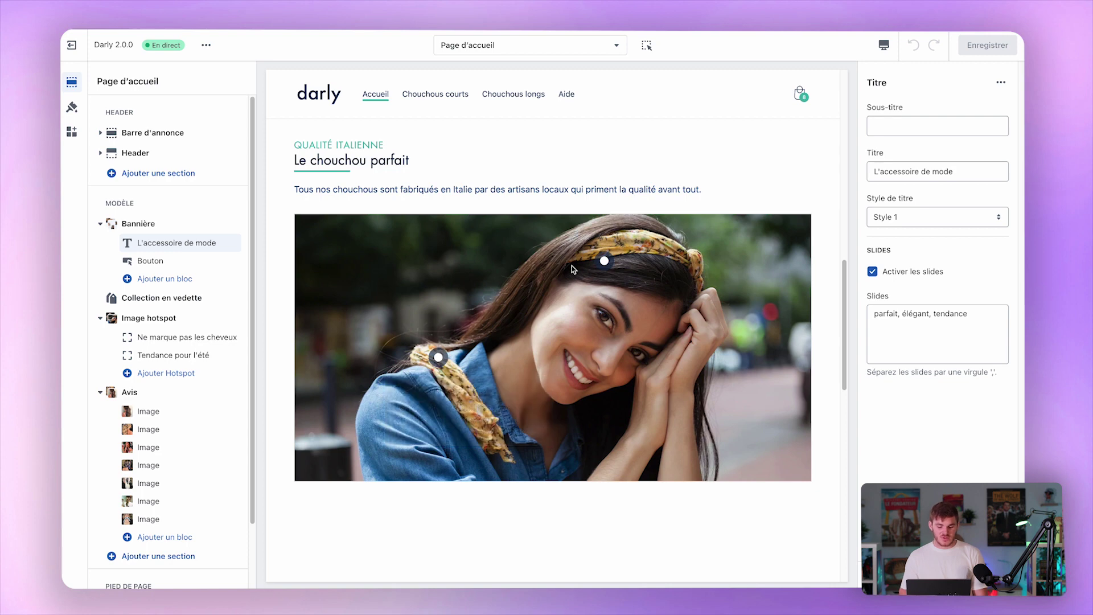
Review the homepage's hotspot image, reviews and footer, then open the Chouchous courts collection template.
{"action": "mouse_move", "coordinate": [596, 263]}
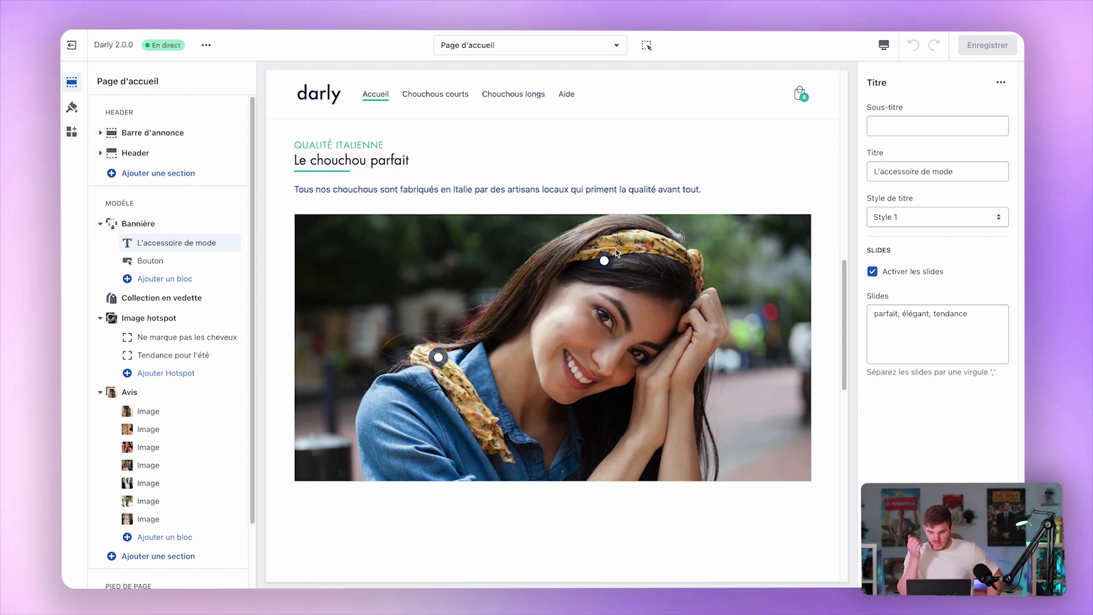
{"action": "scroll", "coordinate": [616, 252], "scroll_direction": "down", "scroll_amount": 6}
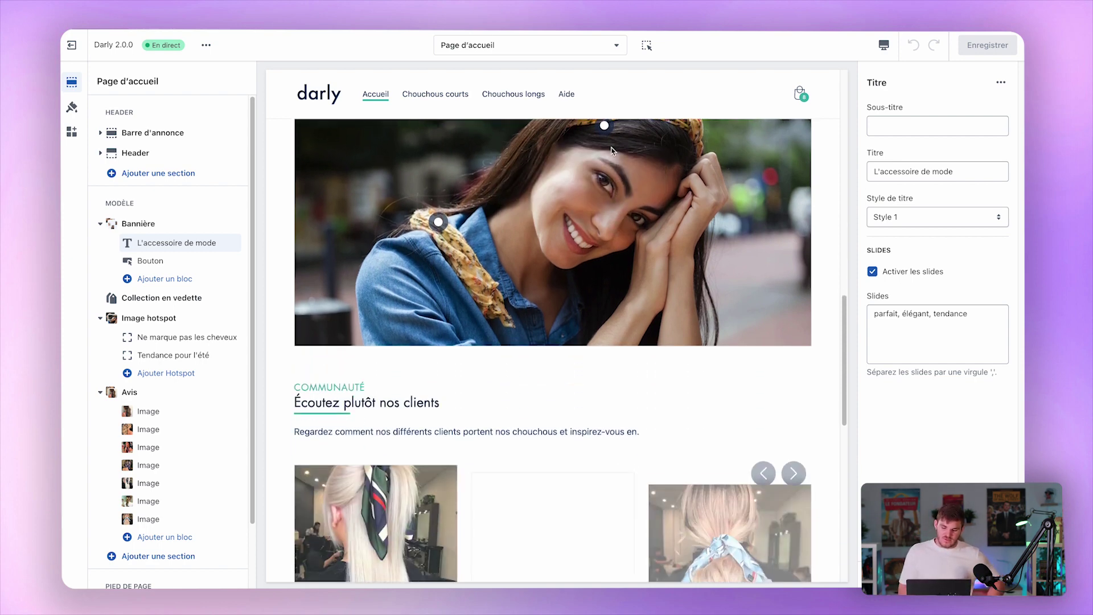
{"action": "scroll", "coordinate": [626, 234], "scroll_direction": "down", "scroll_amount": 2}
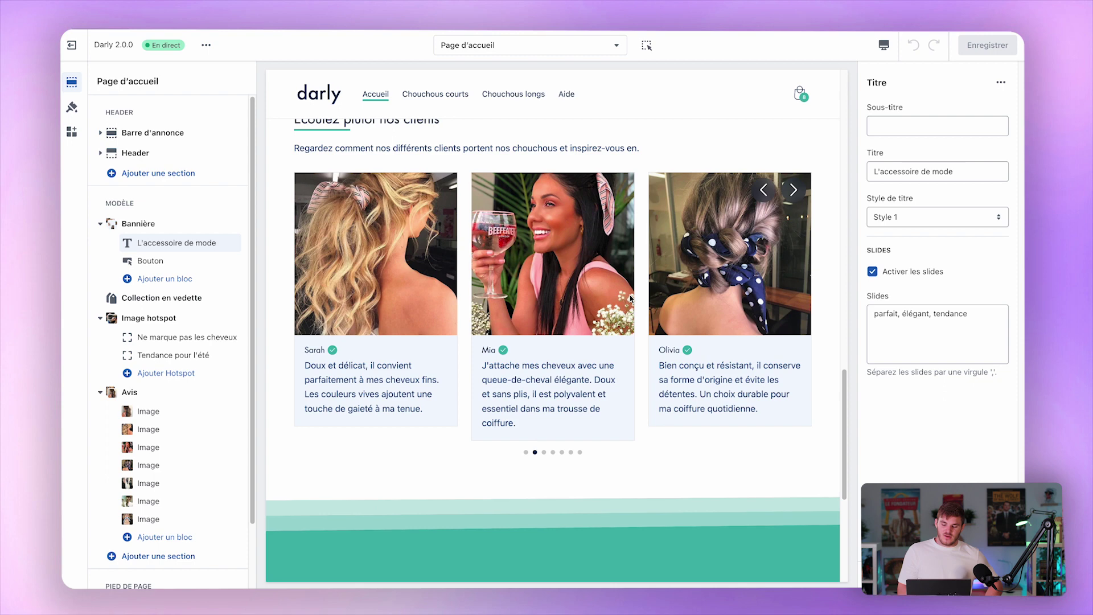
{"action": "scroll", "coordinate": [630, 298], "scroll_direction": "up", "scroll_amount": 2}
{"action": "scroll", "coordinate": [630, 296], "scroll_direction": "down", "scroll_amount": 7}
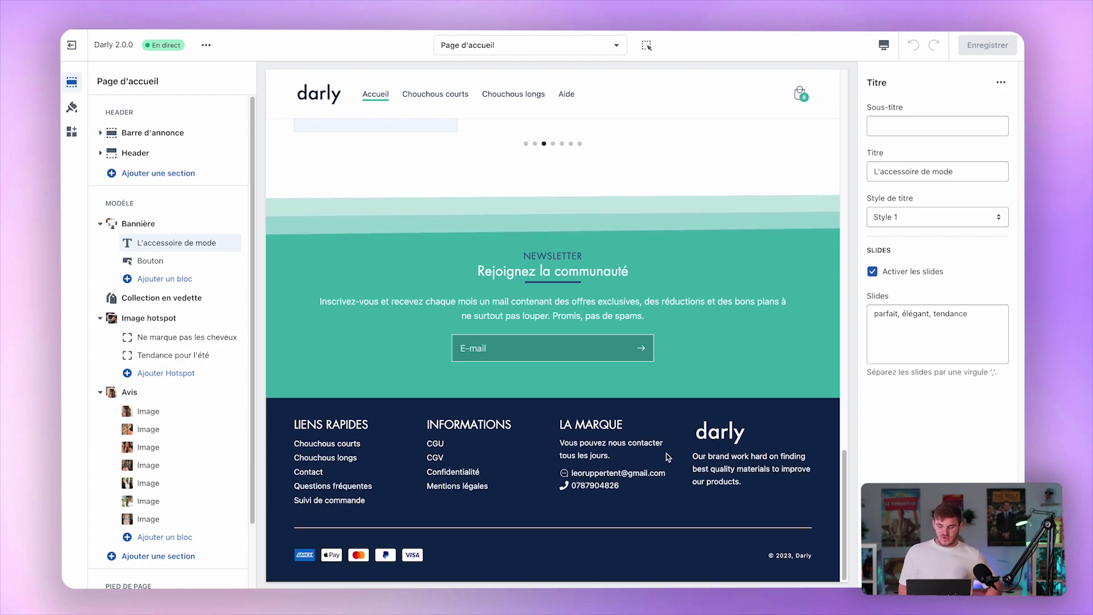
{"action": "scroll", "coordinate": [708, 223], "scroll_direction": "up", "scroll_amount": 10}
{"action": "scroll", "coordinate": [708, 223], "scroll_direction": "up", "scroll_amount": 5}
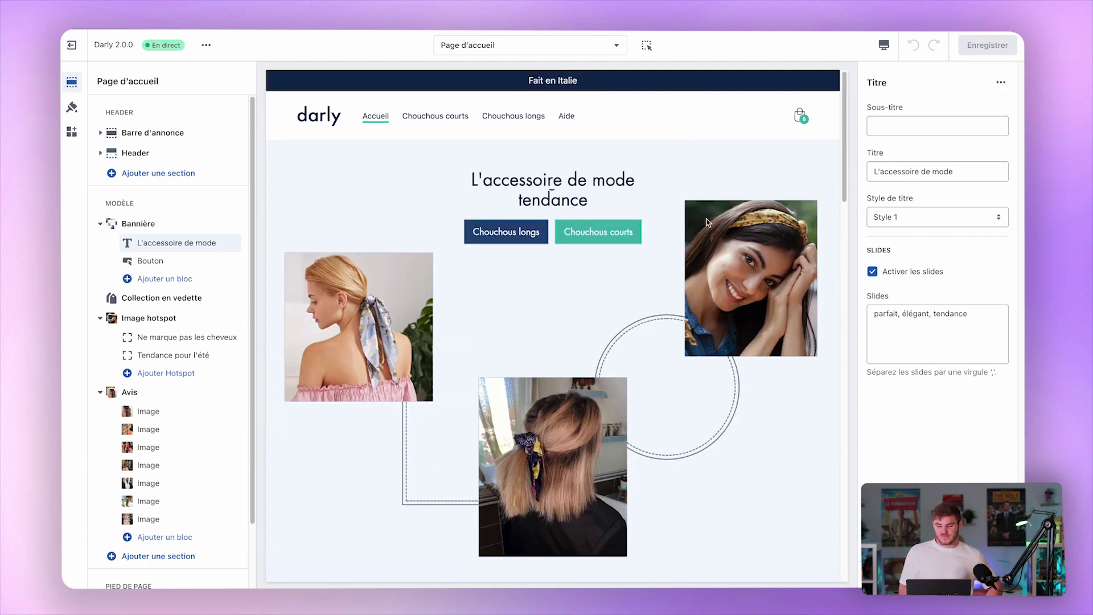
{"action": "left_click", "coordinate": [448, 117]}
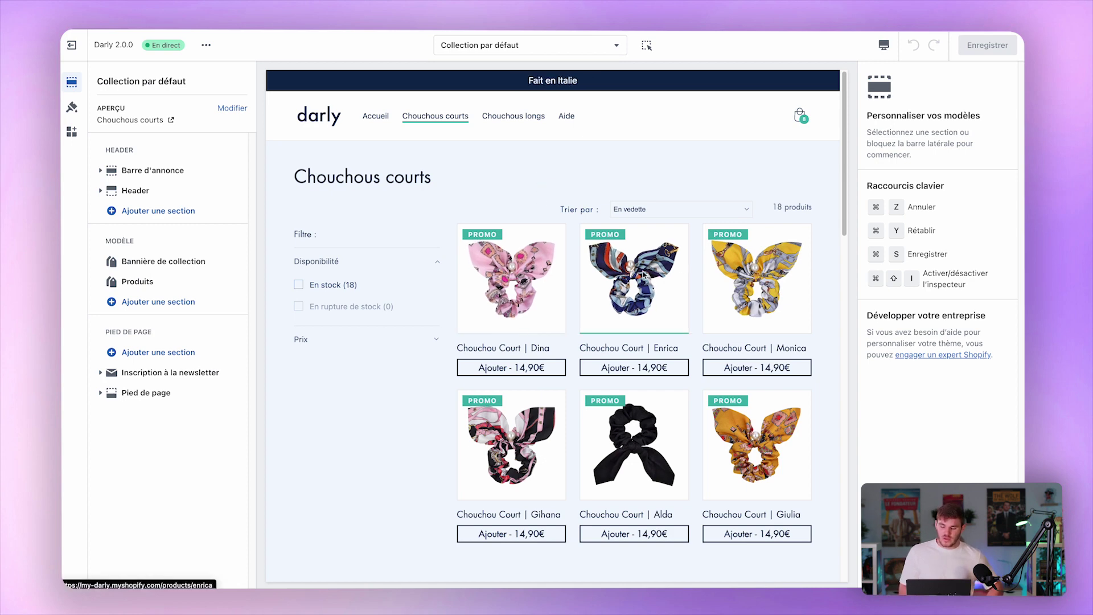
{"action": "left_click", "coordinate": [503, 278]}
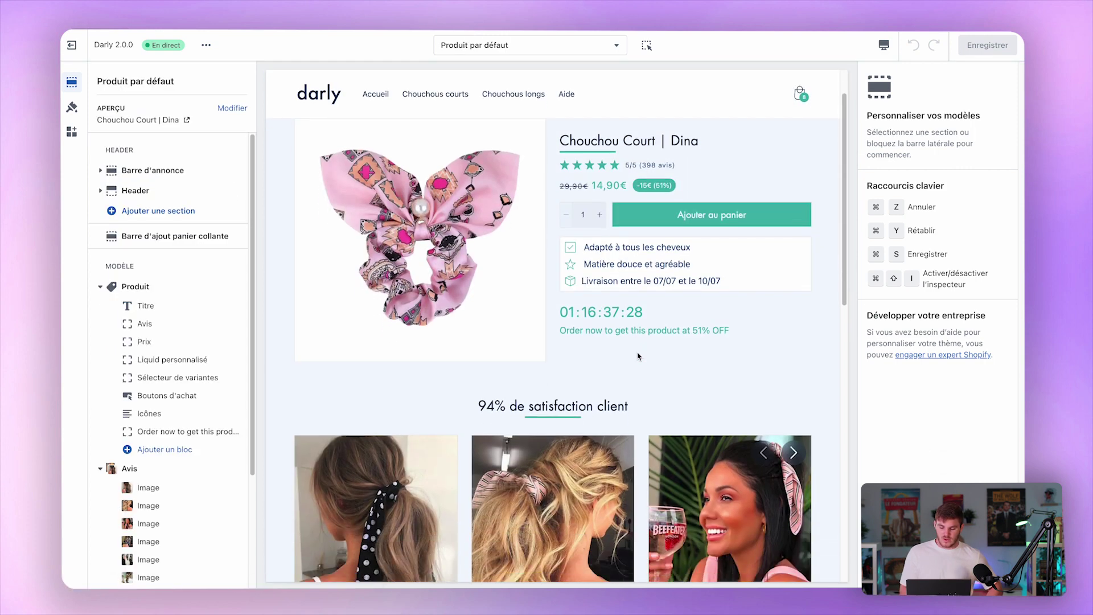
{"action": "scroll", "coordinate": [637, 357], "scroll_direction": "down", "scroll_amount": 4}
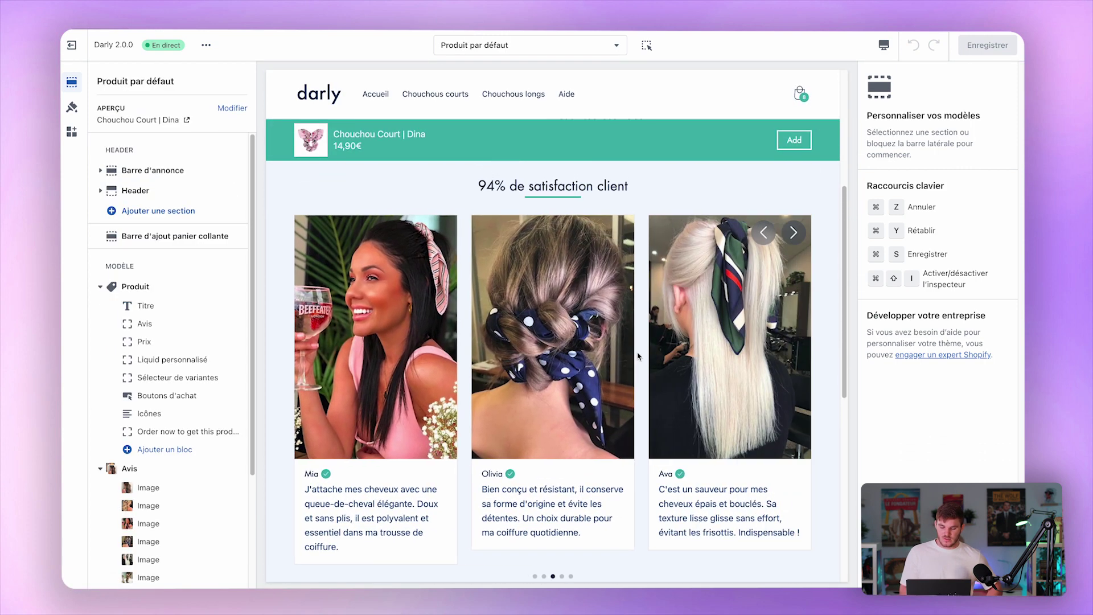
{"action": "scroll", "coordinate": [637, 357], "scroll_direction": "down", "scroll_amount": 6}
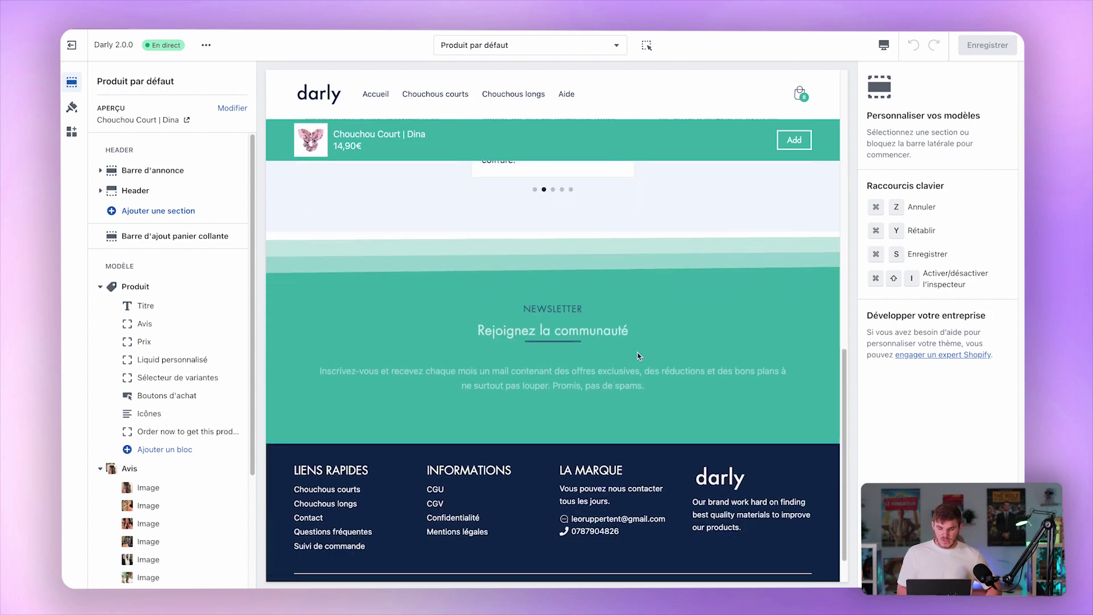
{"action": "scroll", "coordinate": [638, 357], "scroll_direction": "up", "scroll_amount": 10}
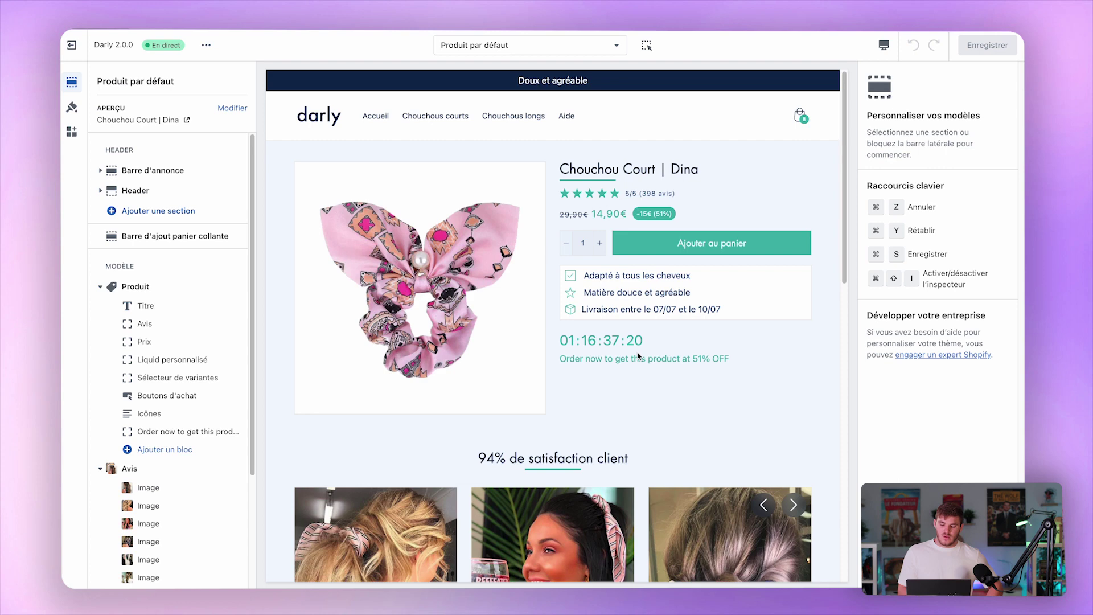
{"action": "scroll", "coordinate": [150, 515], "scroll_direction": "down", "scroll_amount": 3}
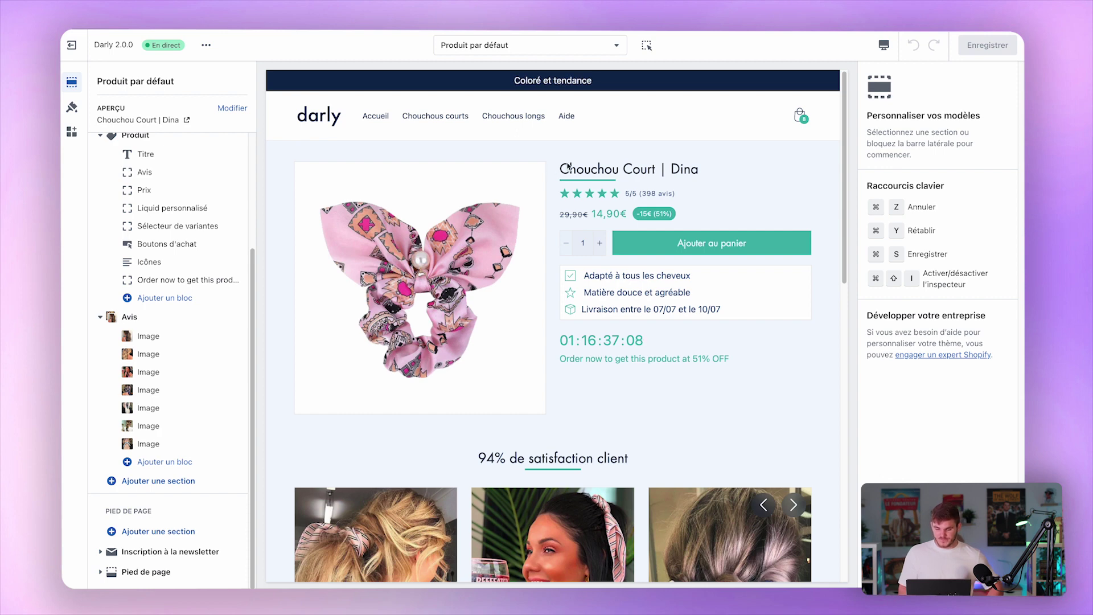
Preview the cart drawer by adding the Dina scrunchie, close it, and open Theme settings.
{"action": "left_click", "coordinate": [722, 249]}
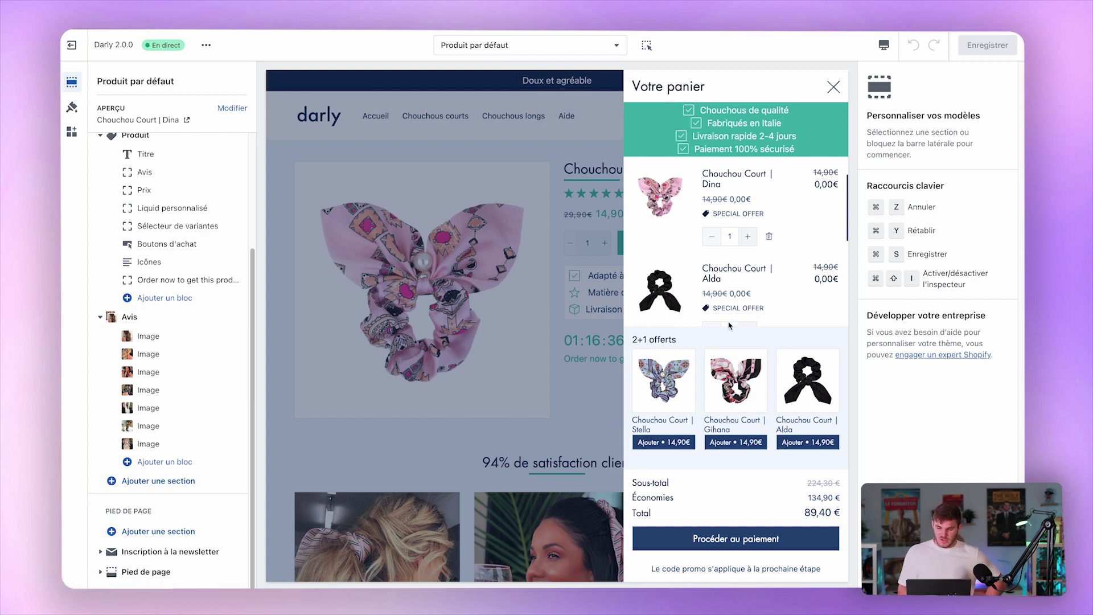
{"action": "left_click", "coordinate": [273, 226]}
{"action": "left_click", "coordinate": [72, 107]}
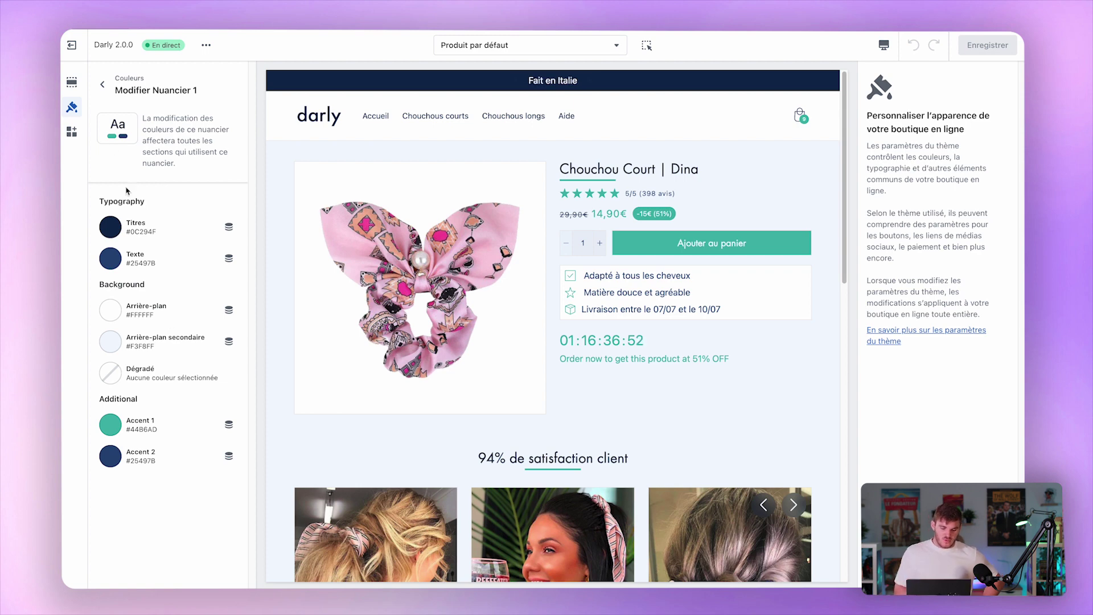
In the Panier theme settings, set Style du texte marketing to Slider.
{"action": "left_click", "coordinate": [103, 84]}
{"action": "scroll", "coordinate": [159, 265], "scroll_direction": "down", "scroll_amount": 7}
{"action": "left_click", "coordinate": [132, 430]}
{"action": "scroll", "coordinate": [131, 436], "scroll_direction": "down", "scroll_amount": 15}
{"action": "scroll", "coordinate": [131, 435], "scroll_direction": "up", "scroll_amount": 10}
{"action": "scroll", "coordinate": [131, 436], "scroll_direction": "up", "scroll_amount": 10}
{"action": "scroll", "coordinate": [131, 436], "scroll_direction": "down", "scroll_amount": 2}
{"action": "scroll", "coordinate": [131, 436], "scroll_direction": "down", "scroll_amount": 8}
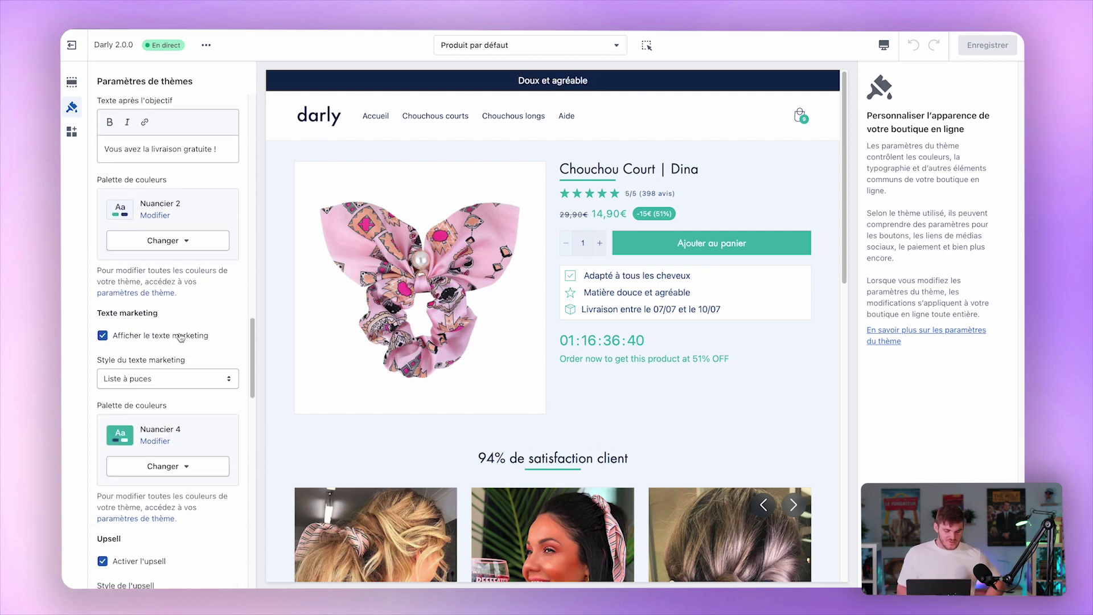
{"action": "left_click", "coordinate": [123, 380]}
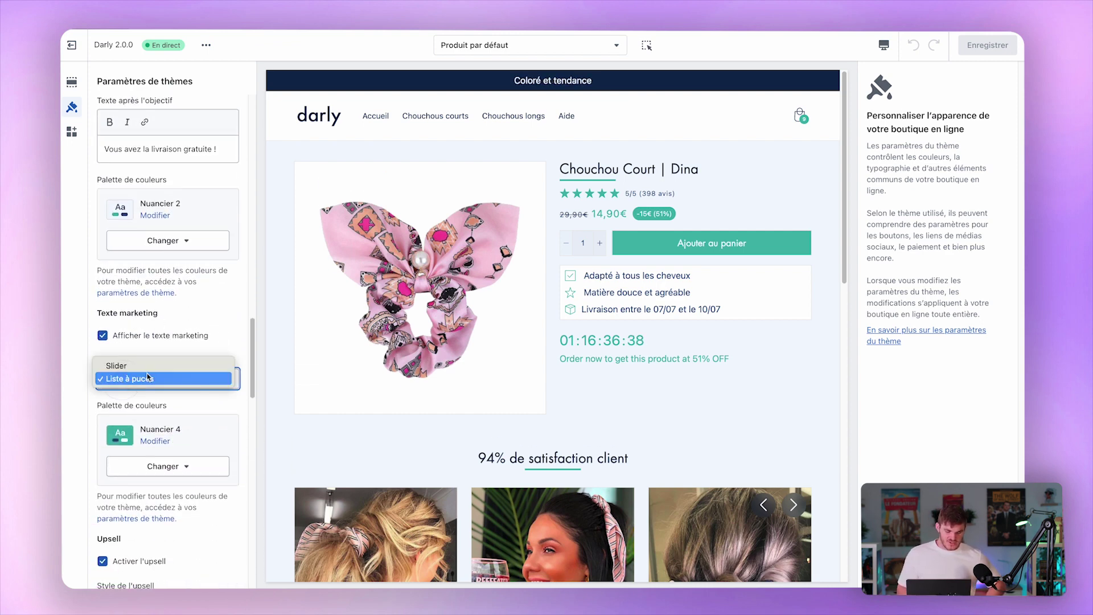
{"action": "left_click", "coordinate": [151, 365]}
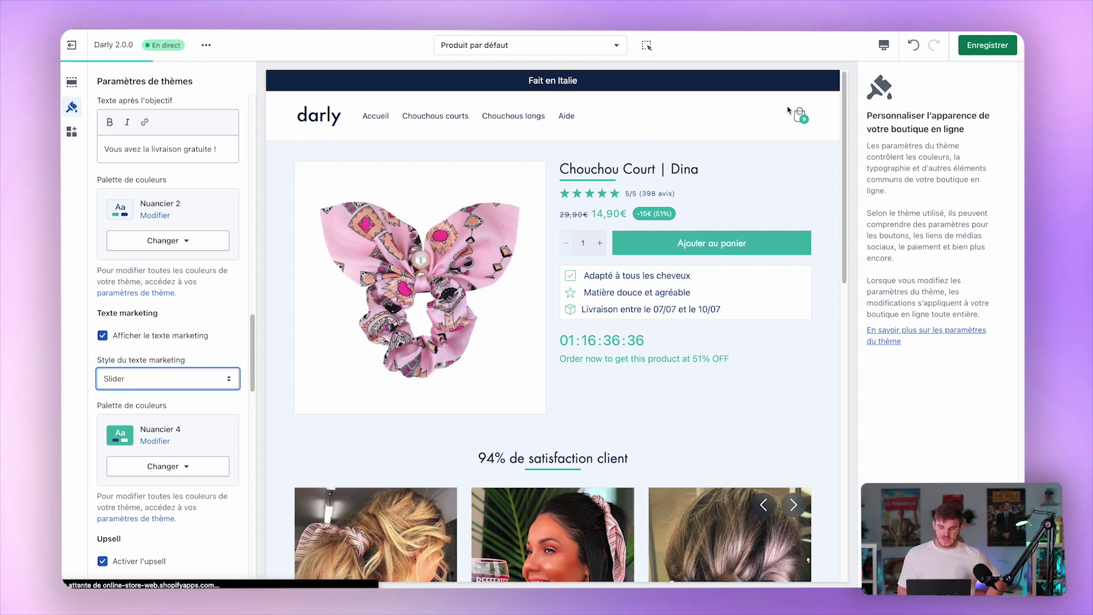
Check the slider in the cart and add the Gihana scrunchie upsell.
{"action": "left_click", "coordinate": [798, 119]}
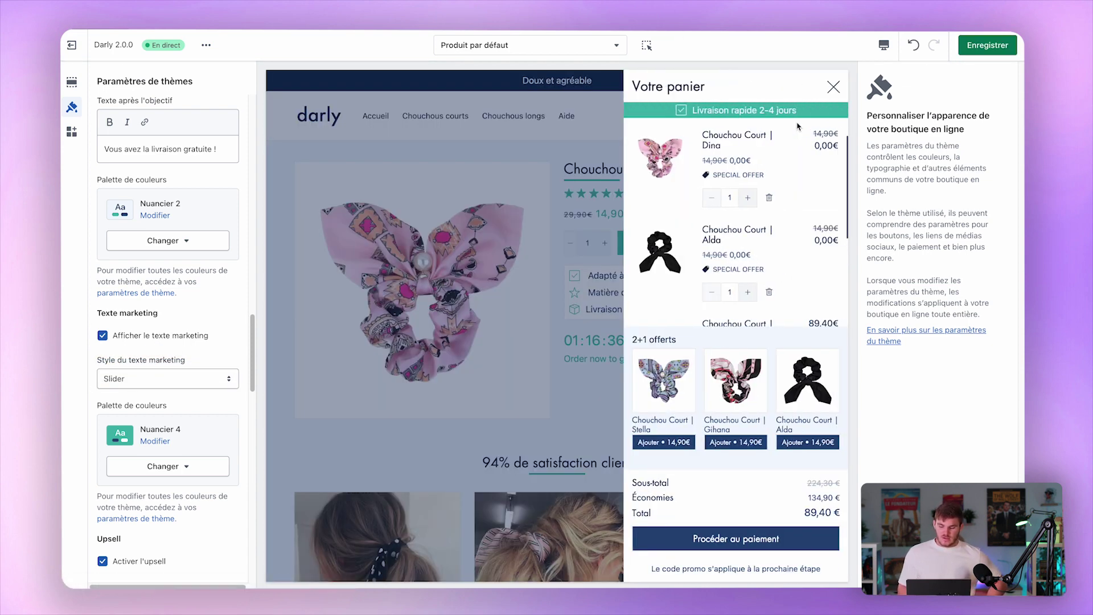
{"action": "left_click", "coordinate": [731, 442]}
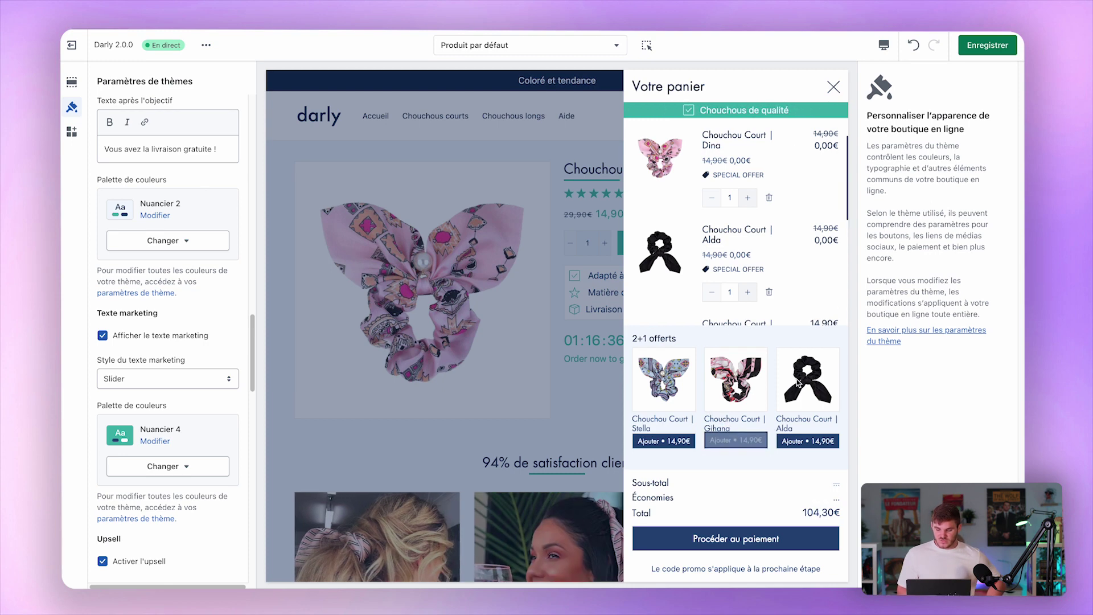
{"action": "scroll", "coordinate": [778, 223], "scroll_direction": "down", "scroll_amount": 5}
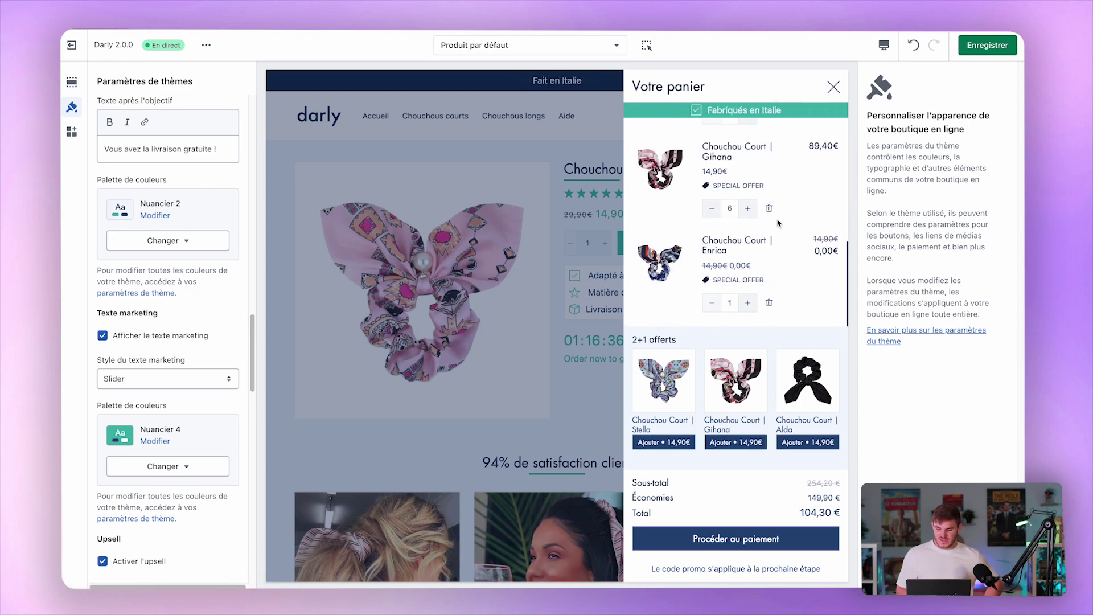
{"action": "left_click", "coordinate": [833, 86]}
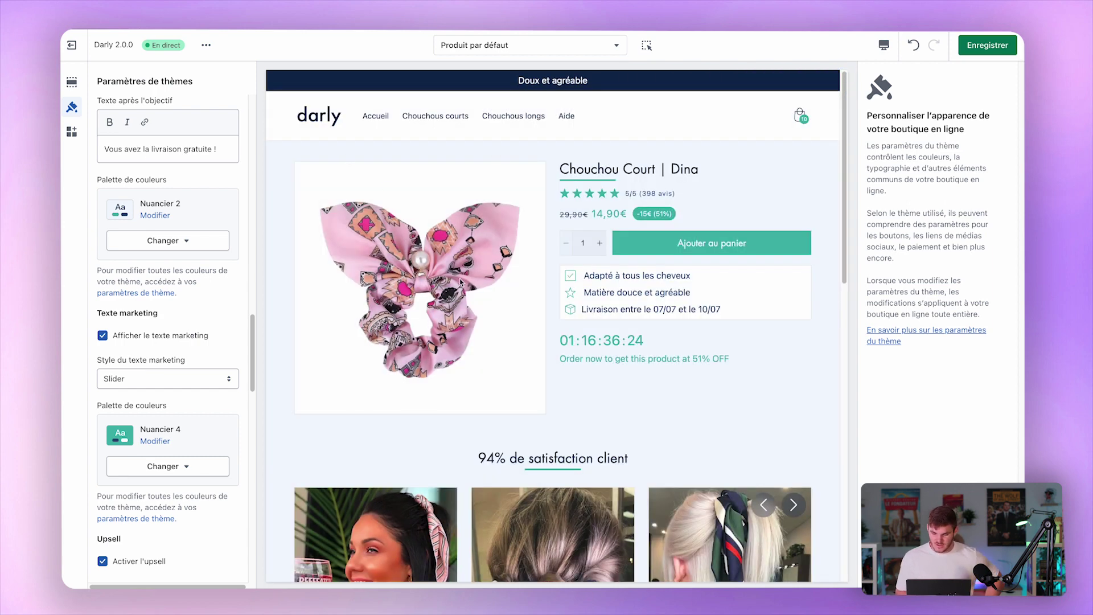
Browse the FAQ and order tracking pages, return to the homepage, and save the theme.
{"action": "left_click", "coordinate": [566, 118]}
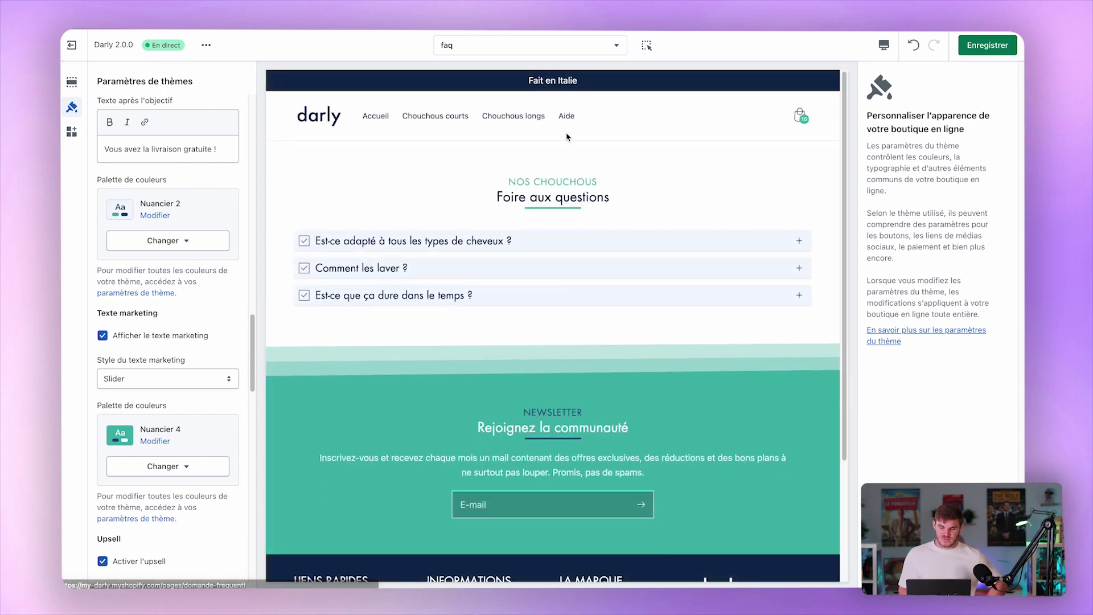
{"action": "left_click", "coordinate": [573, 118]}
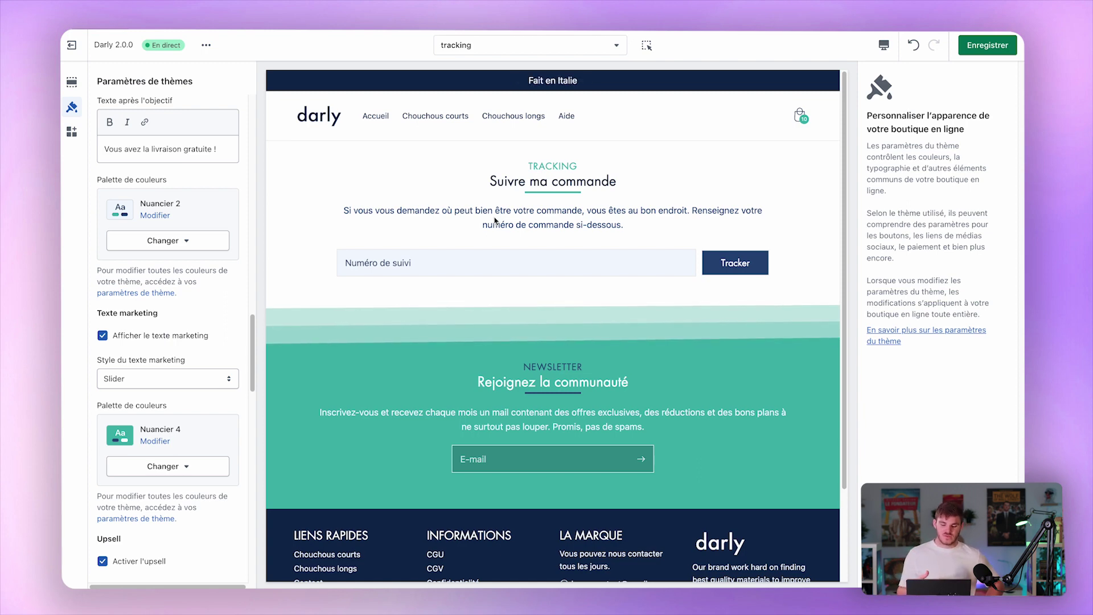
{"action": "left_click", "coordinate": [340, 126]}
{"action": "scroll", "coordinate": [449, 322], "scroll_direction": "down", "scroll_amount": 10}
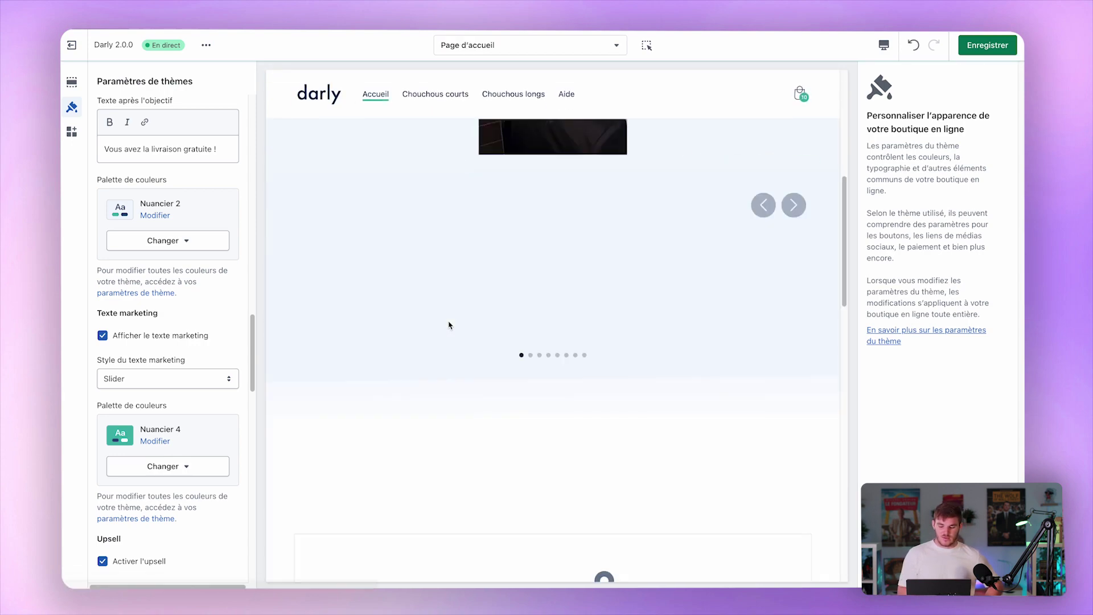
{"action": "scroll", "coordinate": [449, 325], "scroll_direction": "down", "scroll_amount": 5}
{"action": "scroll", "coordinate": [449, 325], "scroll_direction": "up", "scroll_amount": 20}
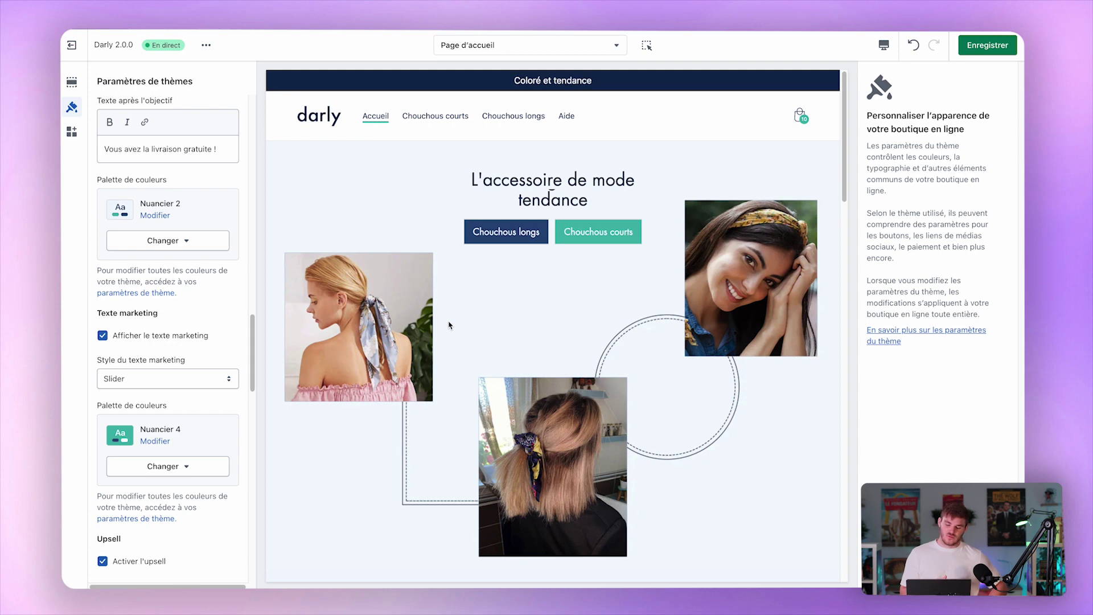
{"action": "left_click", "coordinate": [987, 45]}
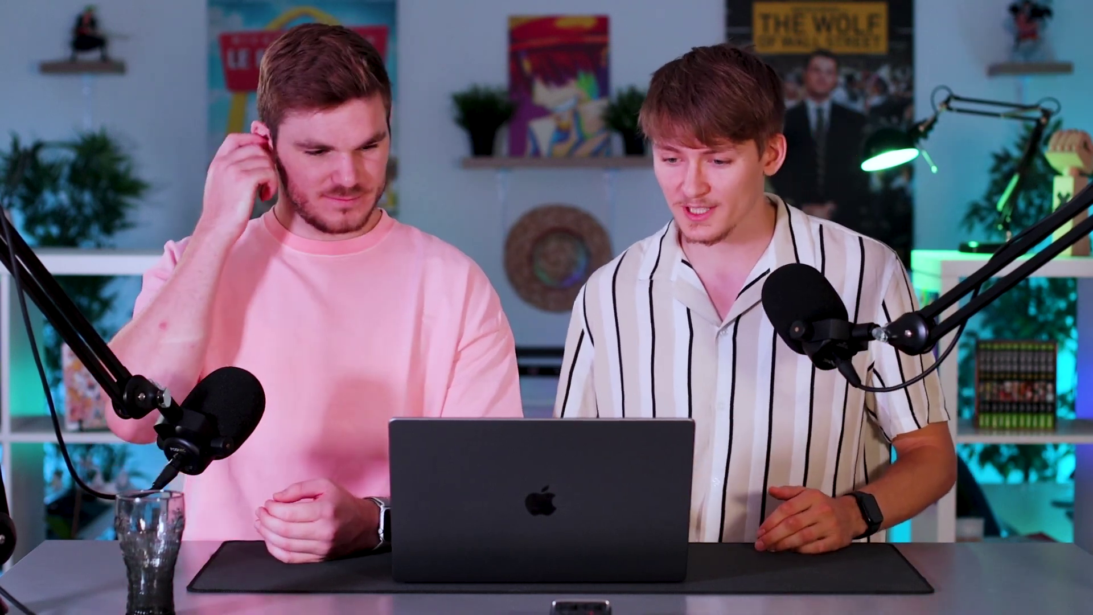
Reload the GTmetrix performance report for my-darly.com.
{"action": "key", "text": "super+r"}
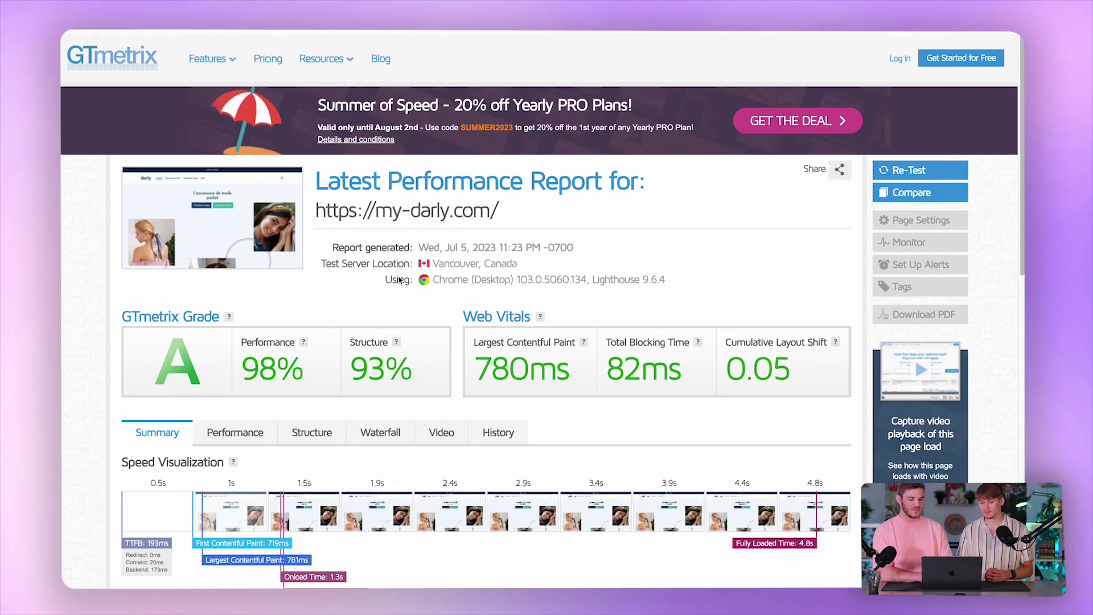
Examine the Web Vitals: 780ms Largest Contentful Paint and 0.05 Cumulative Layout Shift.
{"action": "scroll", "coordinate": [399, 279], "scroll_direction": "down", "scroll_amount": 4}
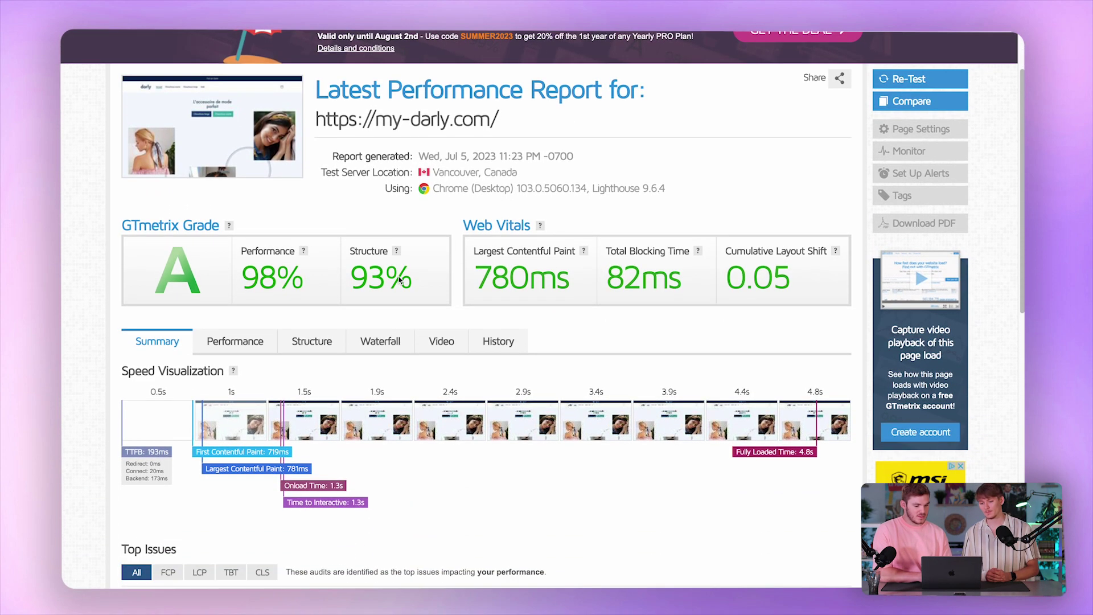
{"action": "scroll", "coordinate": [399, 277], "scroll_direction": "down", "scroll_amount": 1}
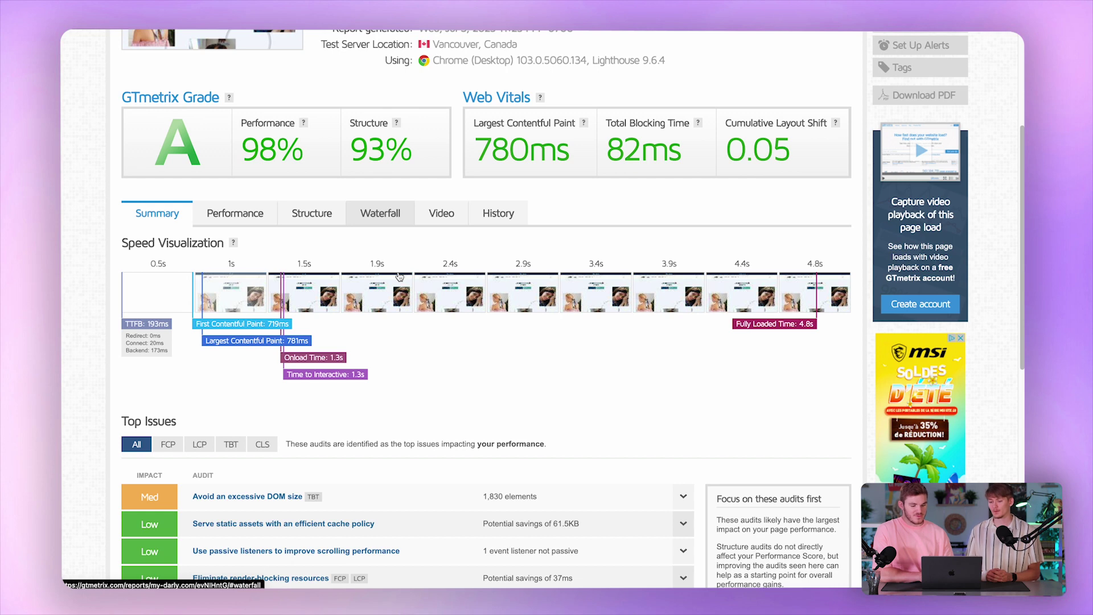
{"action": "left_click_drag", "start_coordinate": [475, 147], "coordinate": [573, 152]}
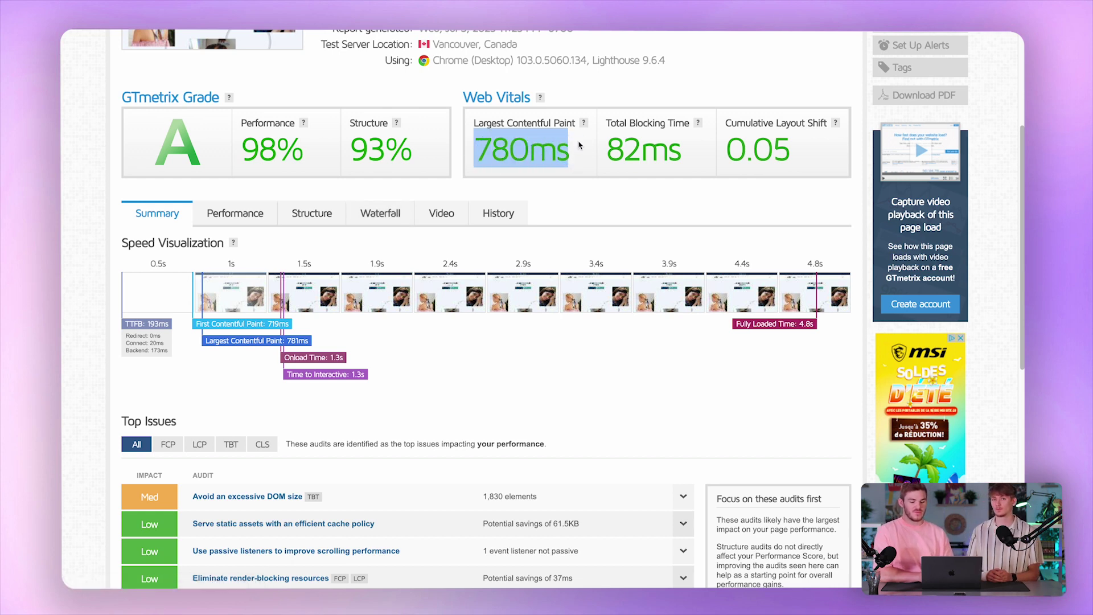
{"action": "left_click", "coordinate": [582, 124]}
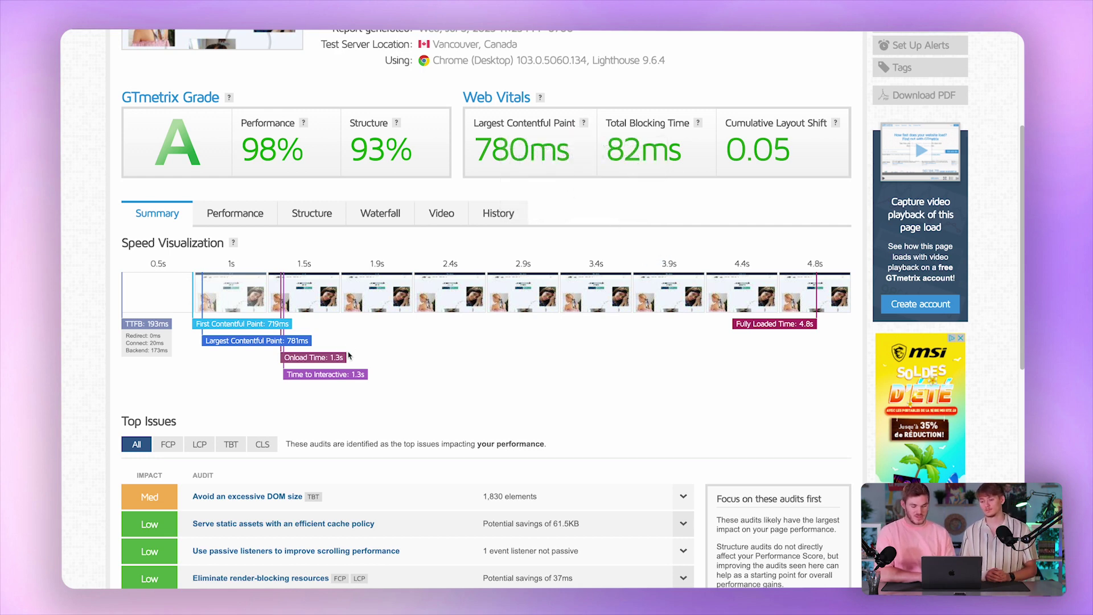
{"action": "left_click_drag", "start_coordinate": [794, 151], "coordinate": [652, 148]}
{"action": "left_click", "coordinate": [652, 148]}
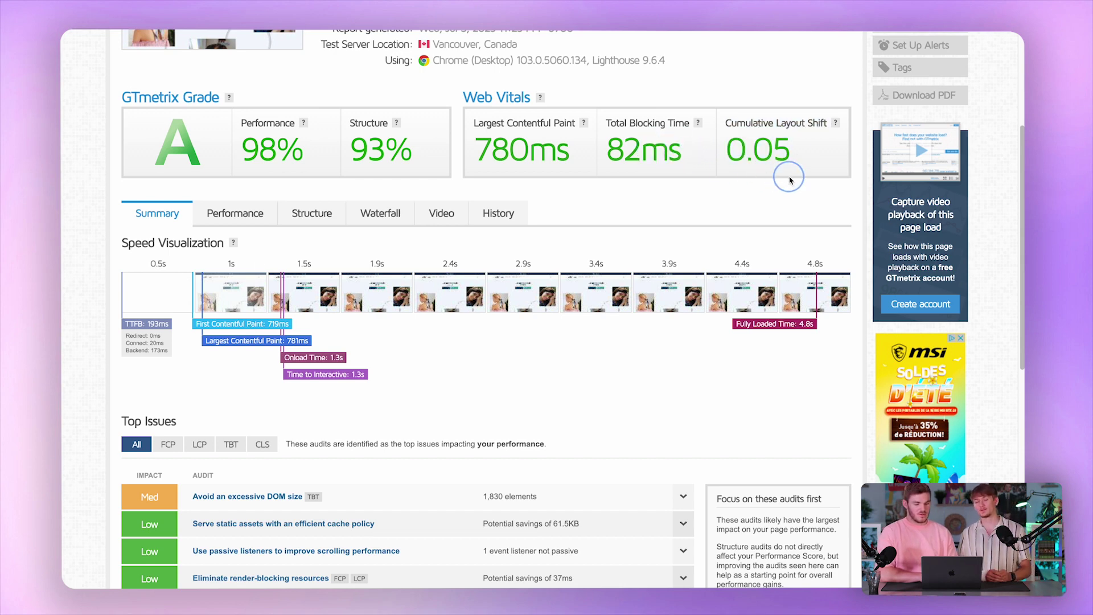
Look over the rest of the GTmetrix report, then switch to the PageSpeed Insights report.
{"action": "scroll", "coordinate": [777, 204], "scroll_direction": "down", "scroll_amount": 1}
{"action": "scroll", "coordinate": [777, 203], "scroll_direction": "up", "scroll_amount": 5}
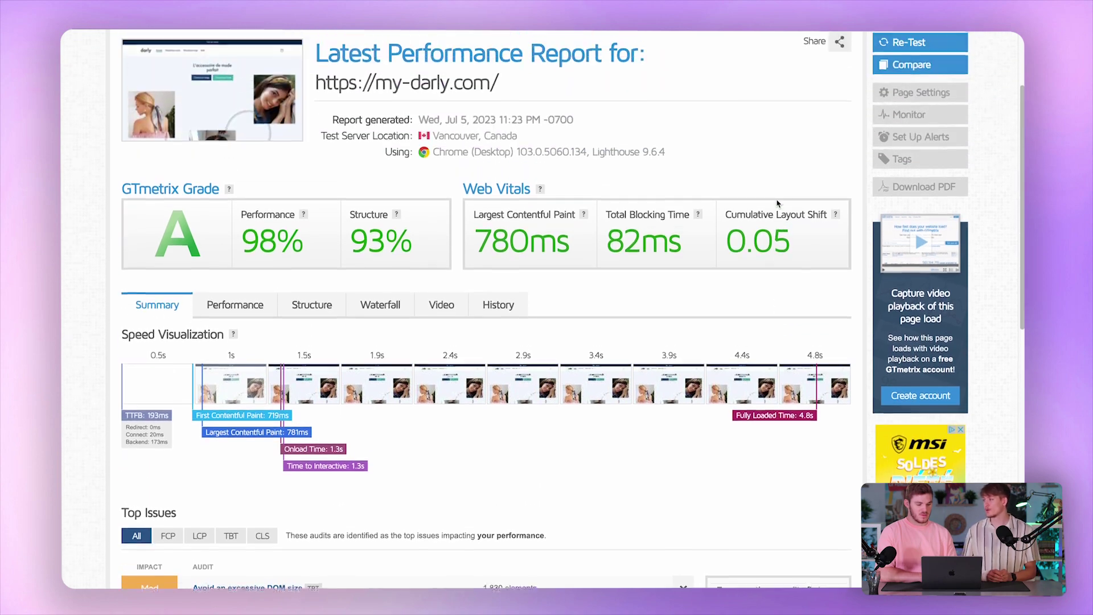
{"action": "scroll", "coordinate": [777, 203], "scroll_direction": "up", "scroll_amount": 2}
{"action": "scroll", "coordinate": [777, 203], "scroll_direction": "down", "scroll_amount": 4}
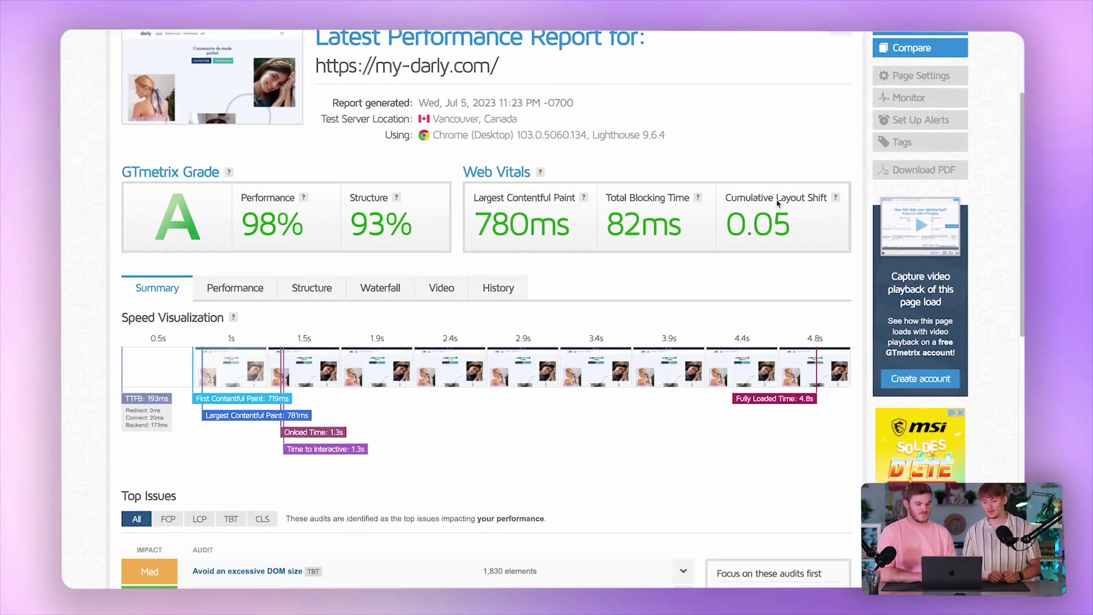
{"action": "scroll", "coordinate": [777, 203], "scroll_direction": "up", "scroll_amount": 2}
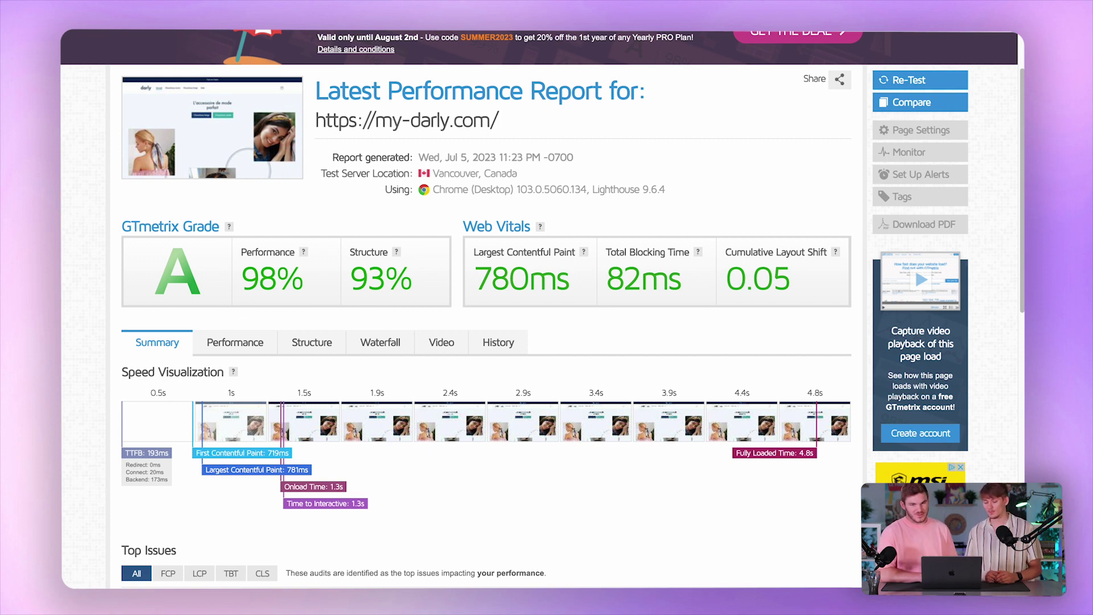
{"action": "left_click", "coordinate": [376, 29]}
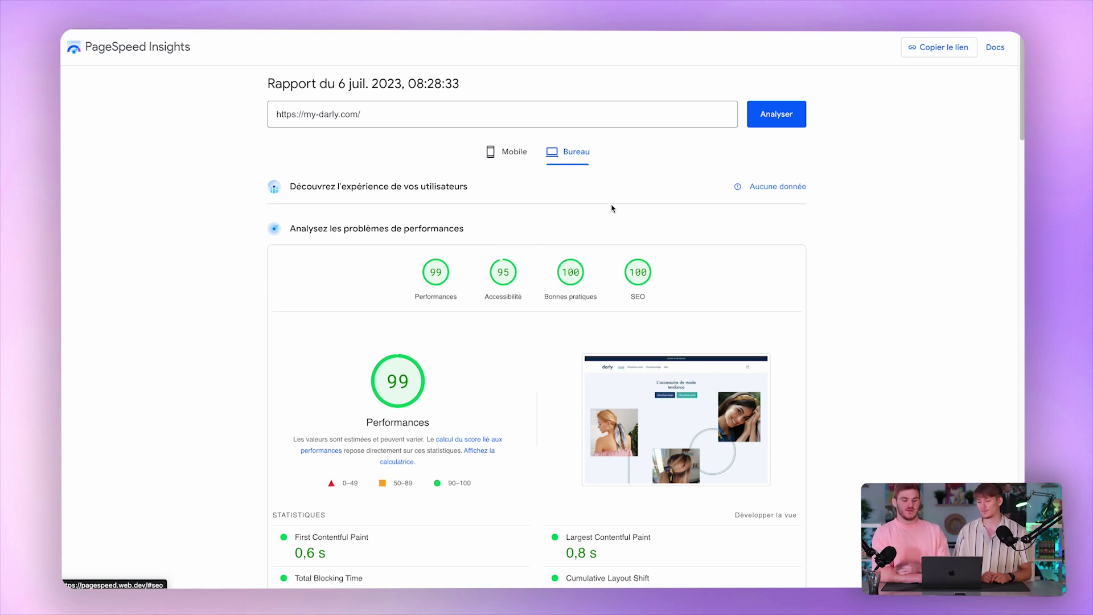
{"action": "scroll", "coordinate": [353, 271], "scroll_direction": "down", "scroll_amount": 2}
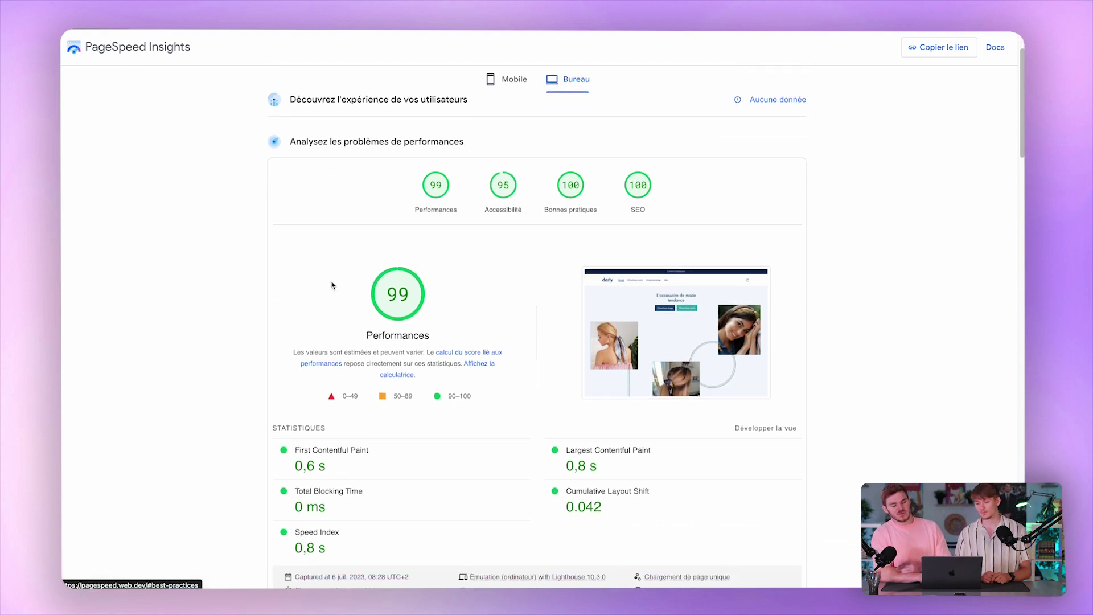
{"action": "scroll", "coordinate": [437, 357], "scroll_direction": "down", "scroll_amount": 2}
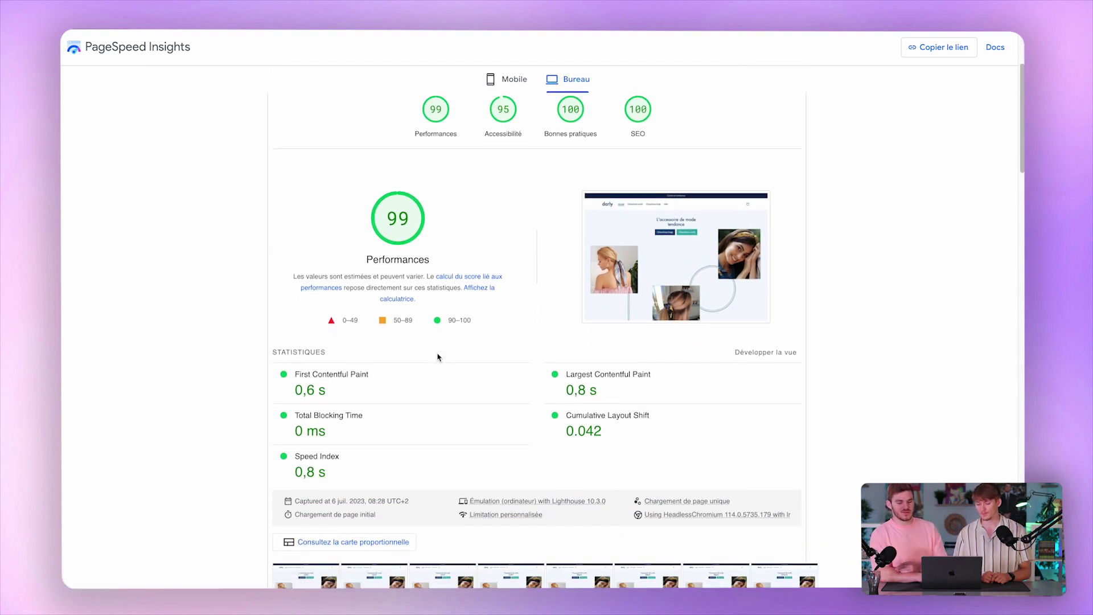
{"action": "scroll", "coordinate": [437, 358], "scroll_direction": "up", "scroll_amount": 4}
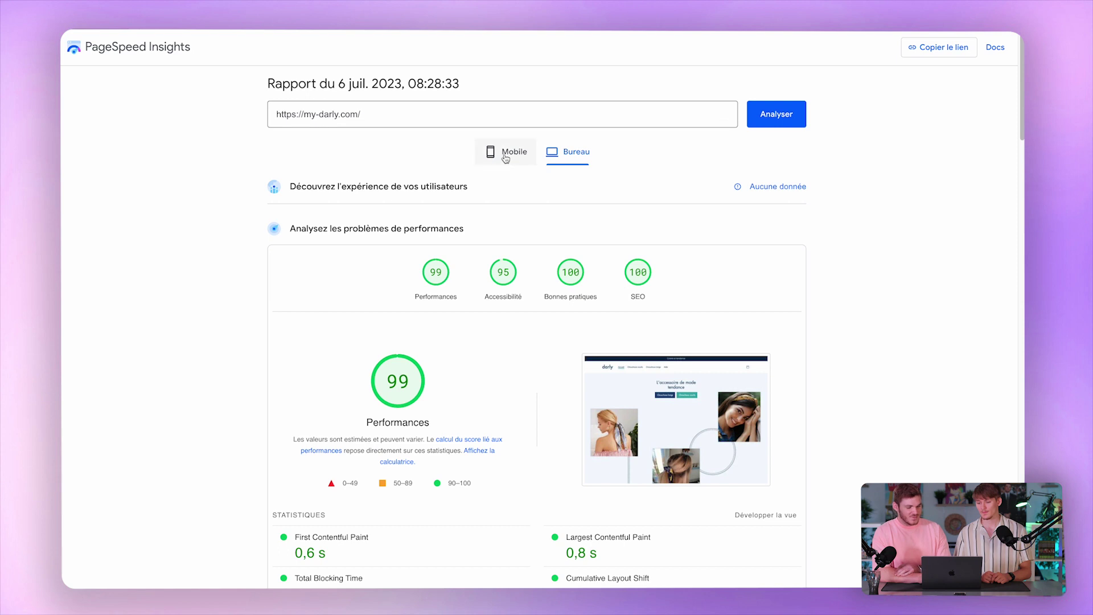
{"action": "left_click", "coordinate": [518, 153]}
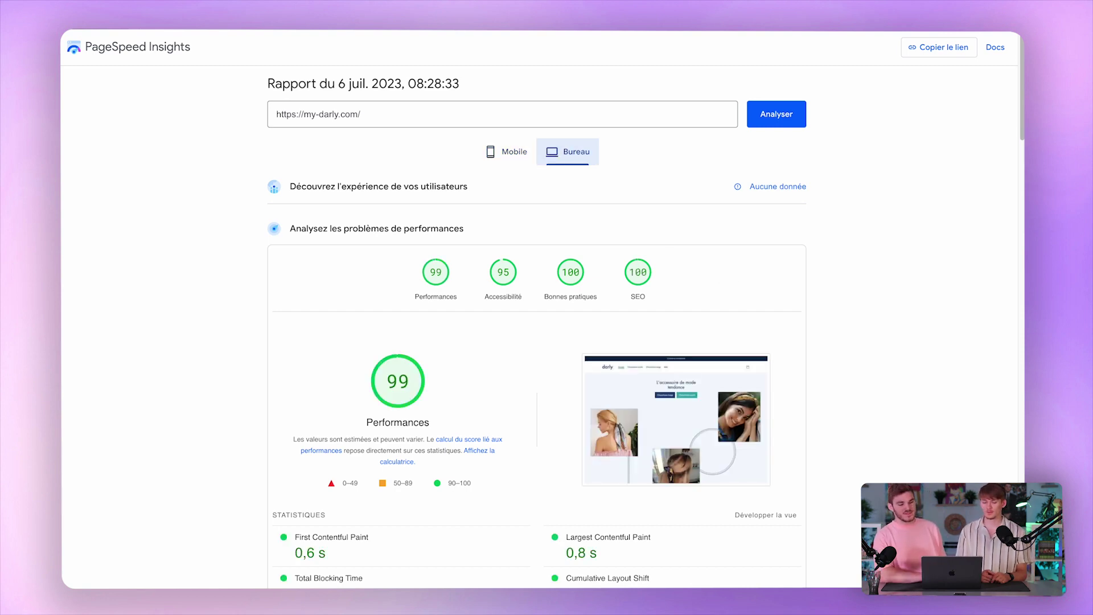
{"action": "left_click_drag", "start_coordinate": [301, 0], "coordinate": [327, 1]}
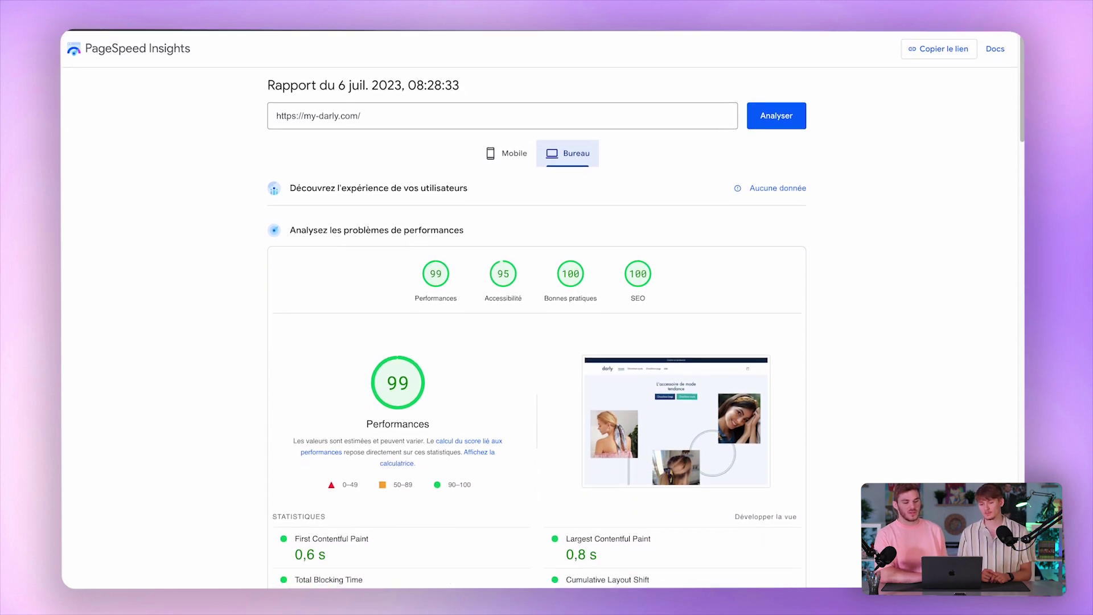